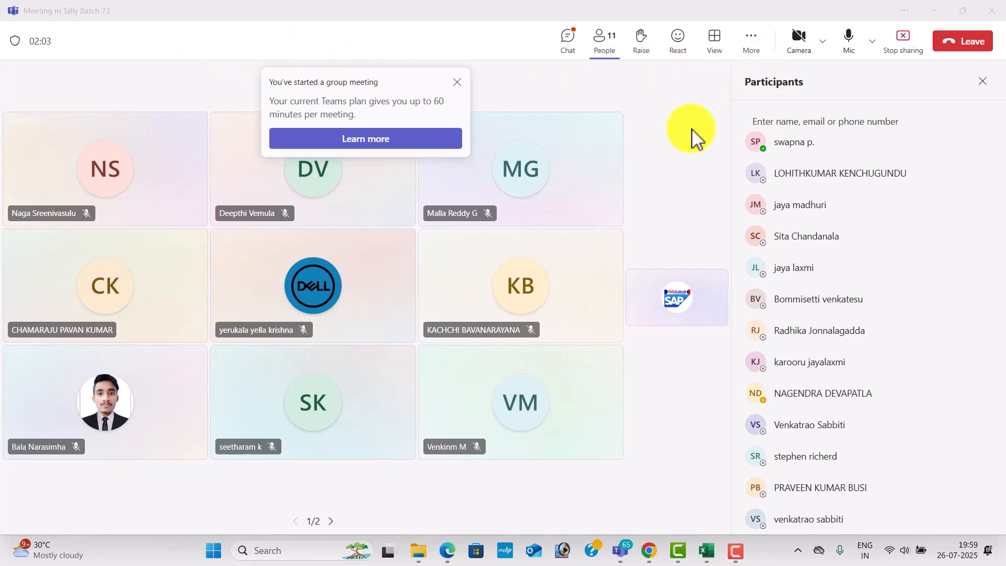
- Switch to Chrome and browse the latest uploads in the Videos section of the Tally Prime in Telugu YouTube channel
{"action": "left_click", "coordinate": [650, 550]}
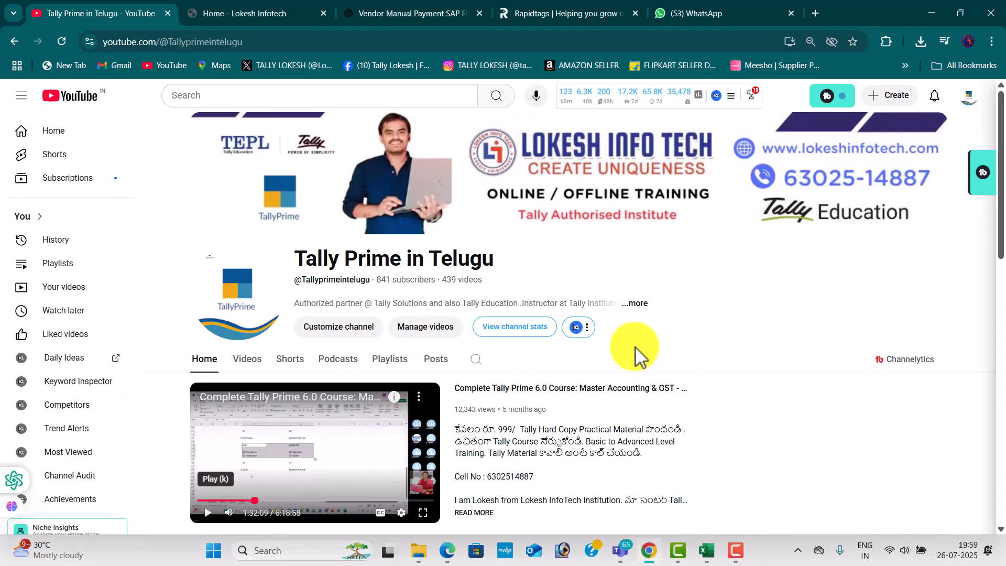
{"action": "scroll", "coordinate": [617, 343], "scroll_direction": "down", "scroll_amount": 2}
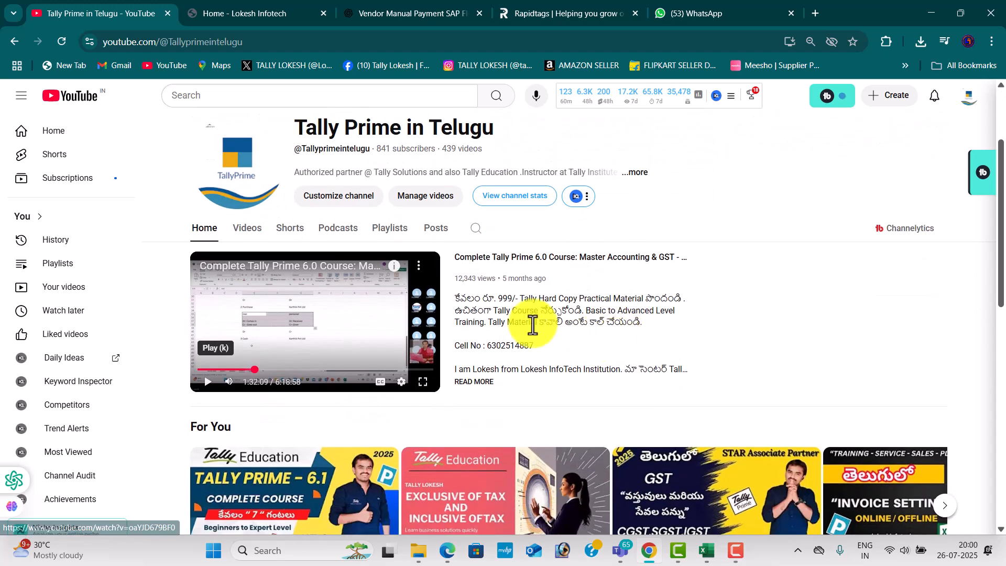
{"action": "left_click", "coordinate": [257, 235]}
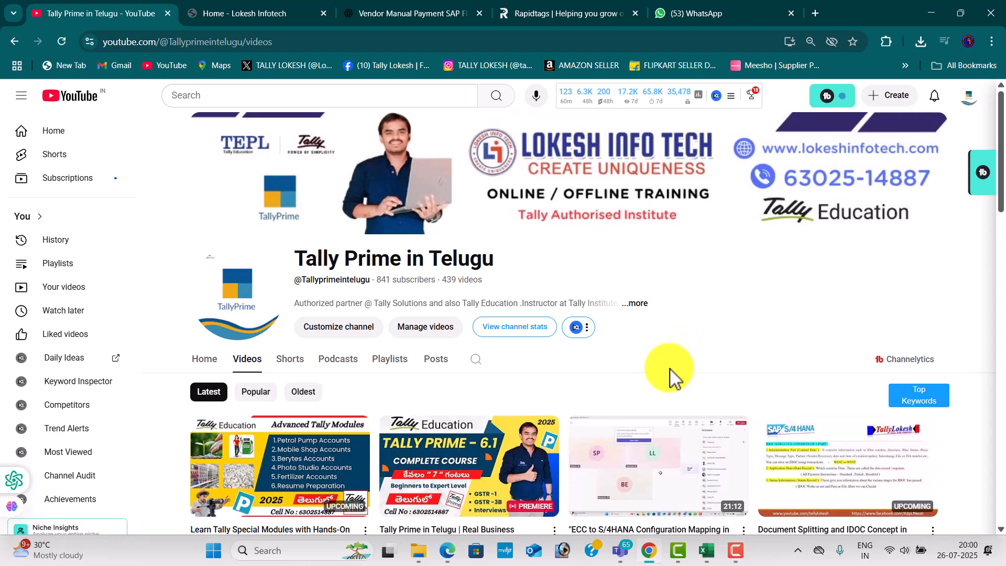
{"action": "scroll", "coordinate": [673, 375], "scroll_direction": "down", "scroll_amount": 2}
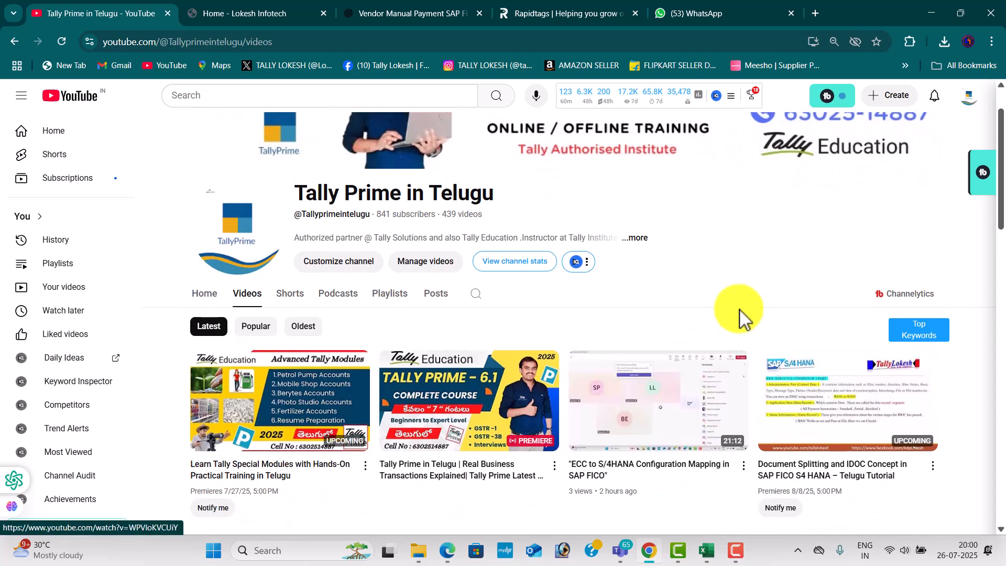
{"action": "scroll", "coordinate": [767, 287], "scroll_direction": "up", "scroll_amount": 1}
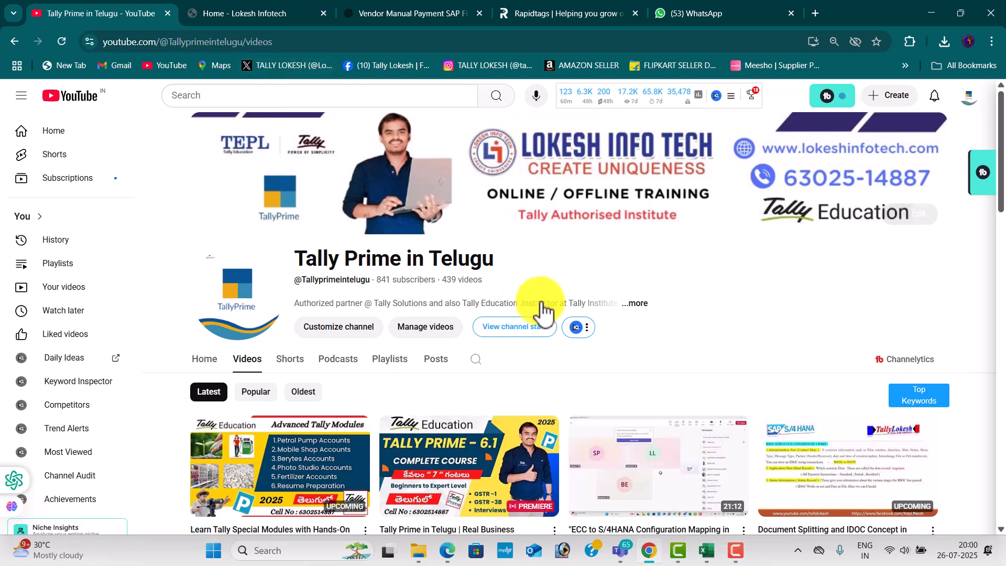
{"action": "scroll", "coordinate": [545, 317], "scroll_direction": "down", "scroll_amount": 2}
{"action": "scroll", "coordinate": [545, 317], "scroll_direction": "down", "scroll_amount": 8}
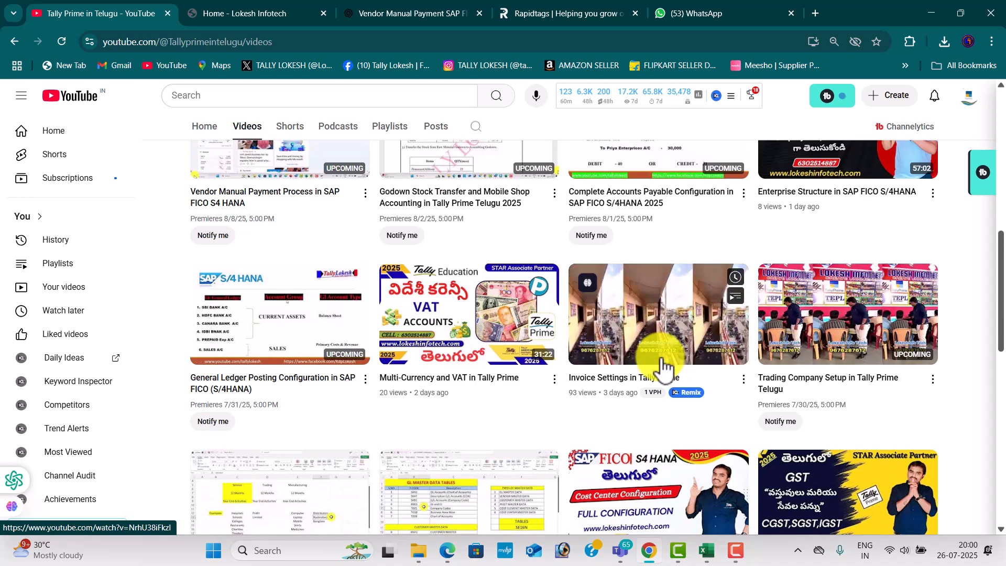
{"action": "scroll", "coordinate": [642, 363], "scroll_direction": "down", "scroll_amount": 3}
{"action": "scroll", "coordinate": [640, 367], "scroll_direction": "down", "scroll_amount": 1}
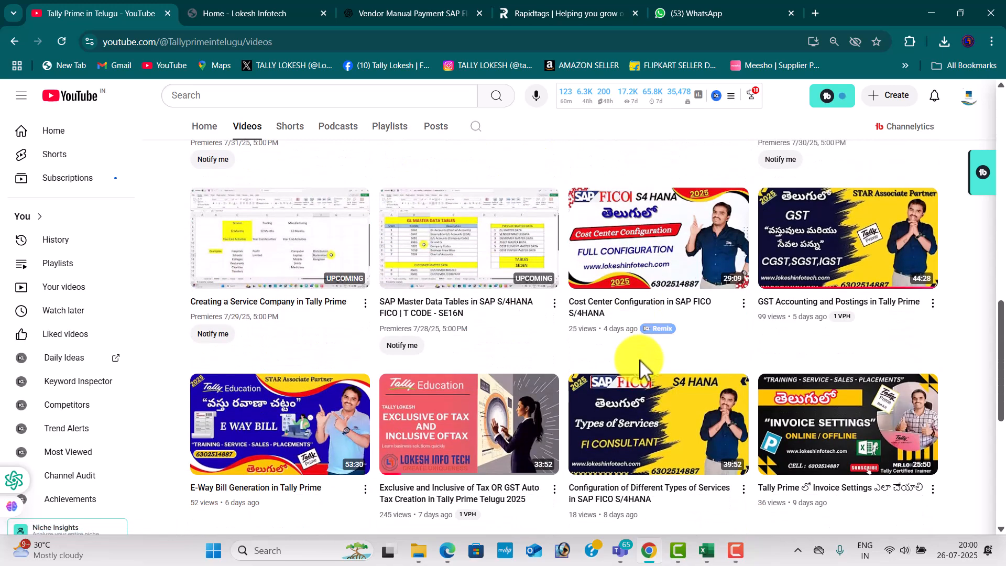
{"action": "scroll", "coordinate": [642, 368], "scroll_direction": "up", "scroll_amount": 15}
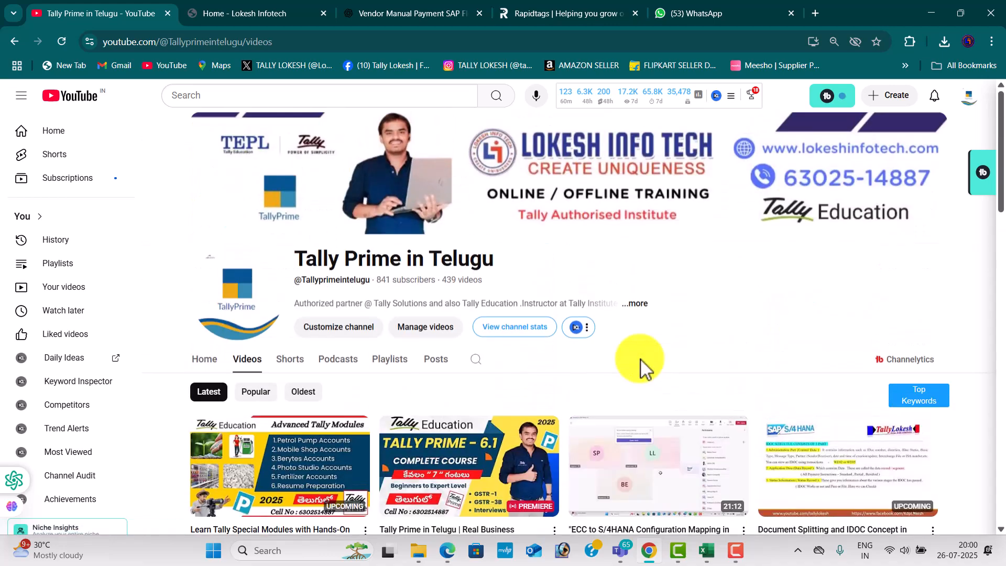
- Switch to the TALLY TEST workbook in Excel and widen column E on Sheet6
{"action": "key", "text": "alt+Tab"}
{"action": "key", "text": "alt+Tab"}
{"action": "key", "text": "alt+Tab"}
{"action": "key", "text": "alt+Tab"}
{"action": "key", "text": "alt+Tab"}
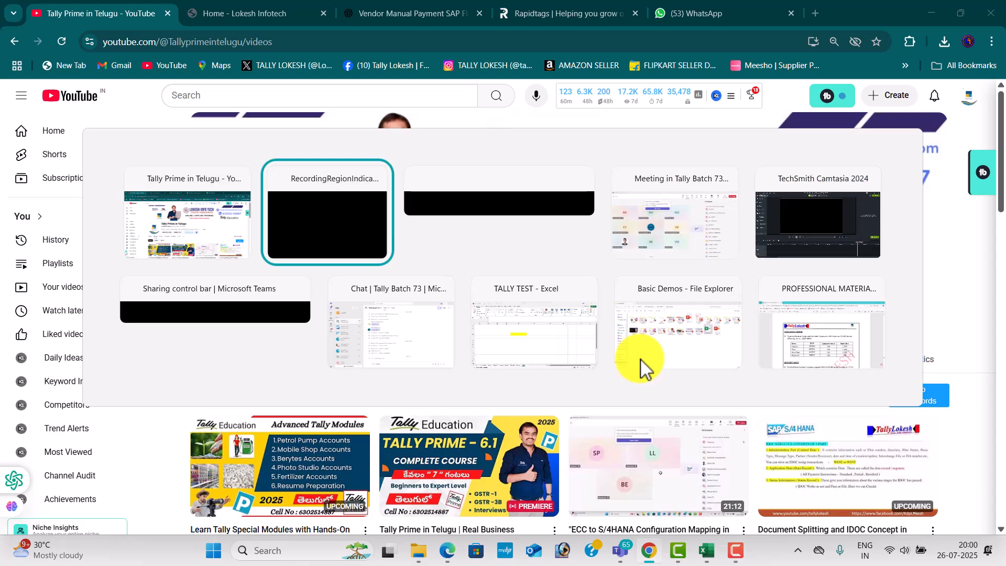
{"action": "key", "text": "alt+Tab"}
{"action": "key", "text": "alt+Tab"}
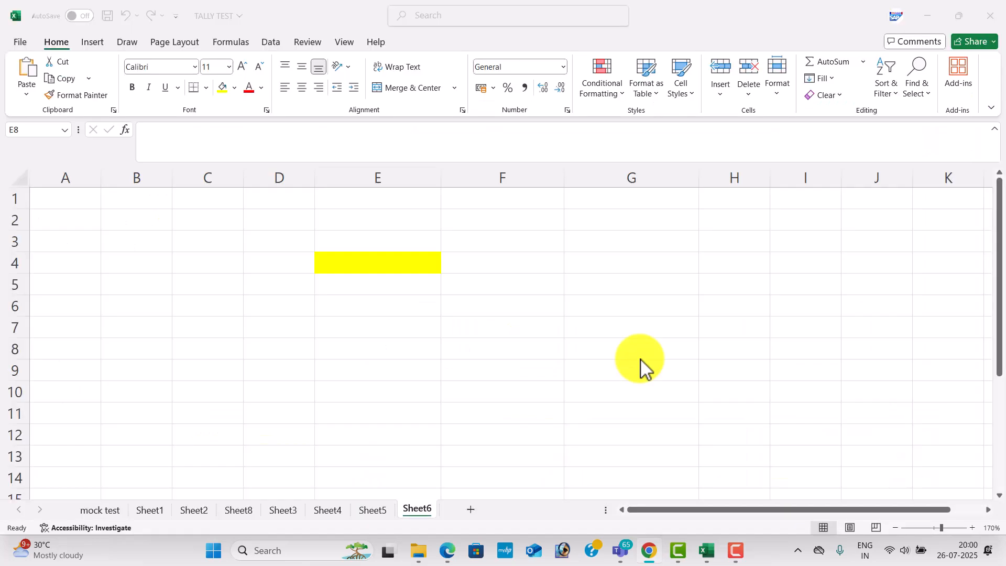
{"action": "left_click", "coordinate": [388, 265]}
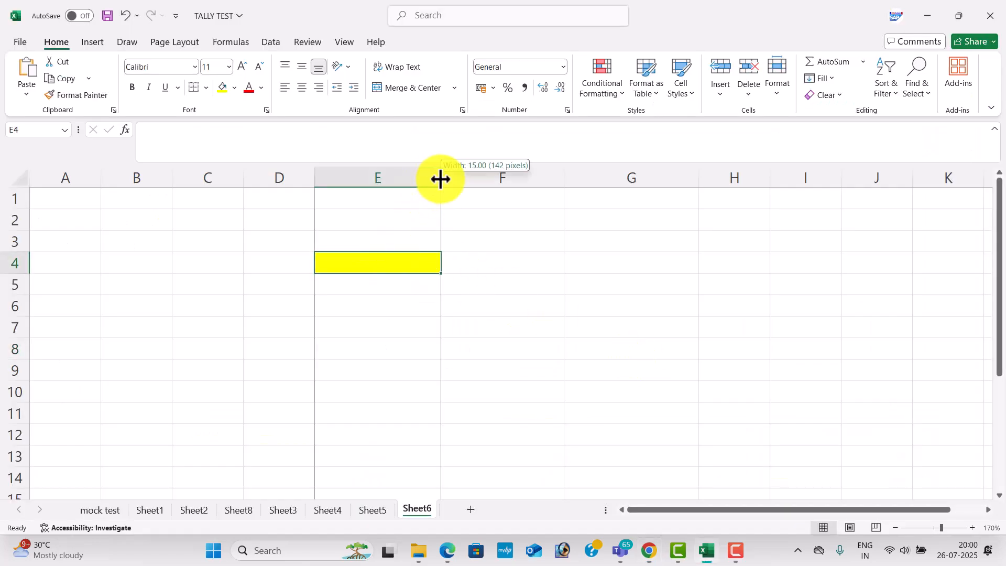
{"action": "left_click_drag", "start_coordinate": [440, 177], "coordinate": [464, 178]}
{"action": "left_click", "coordinate": [477, 212]}
- Enter the heading "Purchase Order" in the yellow cell E4
{"action": "left_click", "coordinate": [436, 259]}
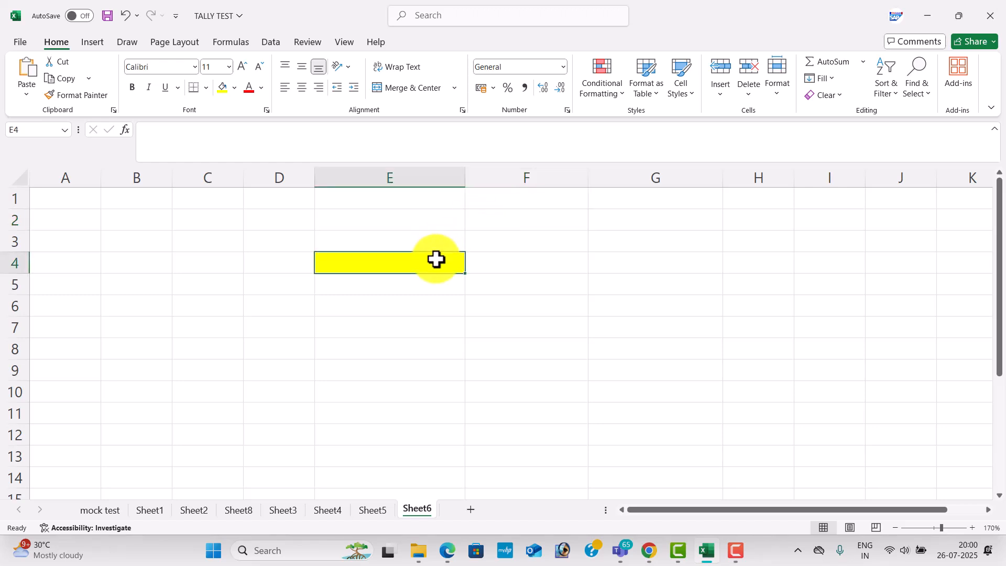
{"action": "type", "text": "p"}
{"action": "key", "text": "BackSpace"}
{"action": "key", "text": "BackSpace"}
{"action": "type", "text": "Purcahase"}
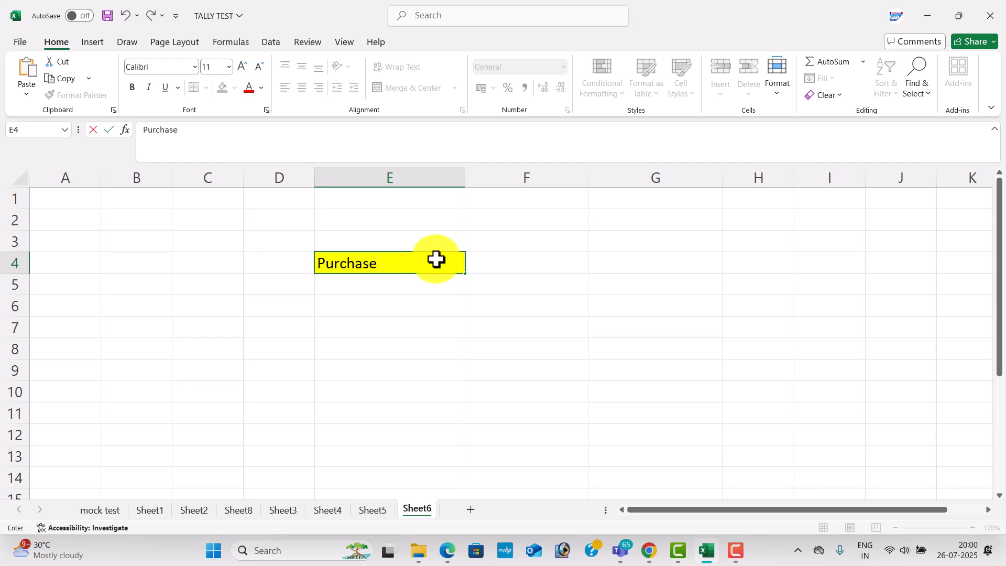
{"action": "type", "text": " Order"}
{"action": "key", "text": "Return"}
{"action": "key", "text": "Return"}
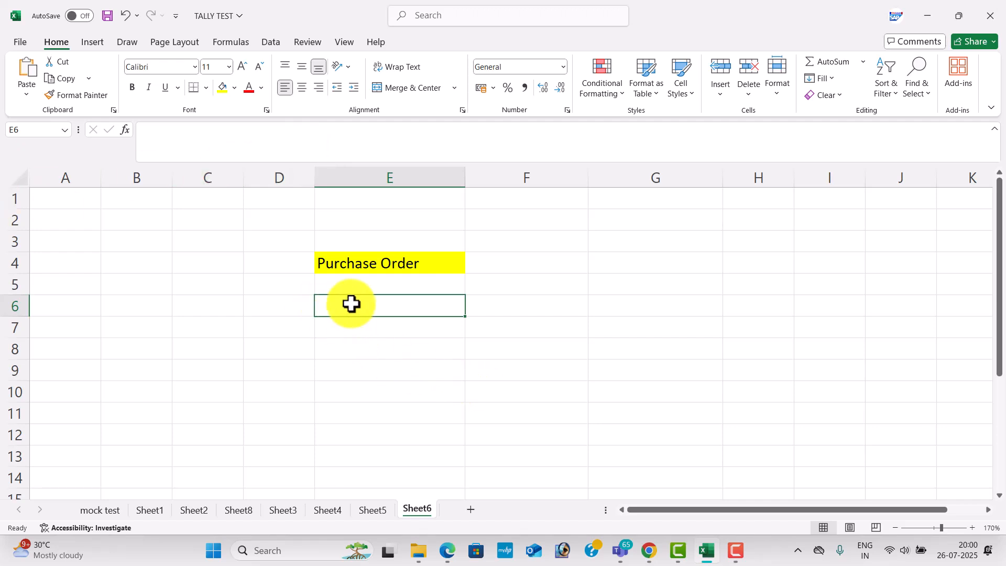
- Enter "Buying and Selling" in cell E6 and "Stock or Goods" in cell F5
{"action": "type", "text": "Buy"}
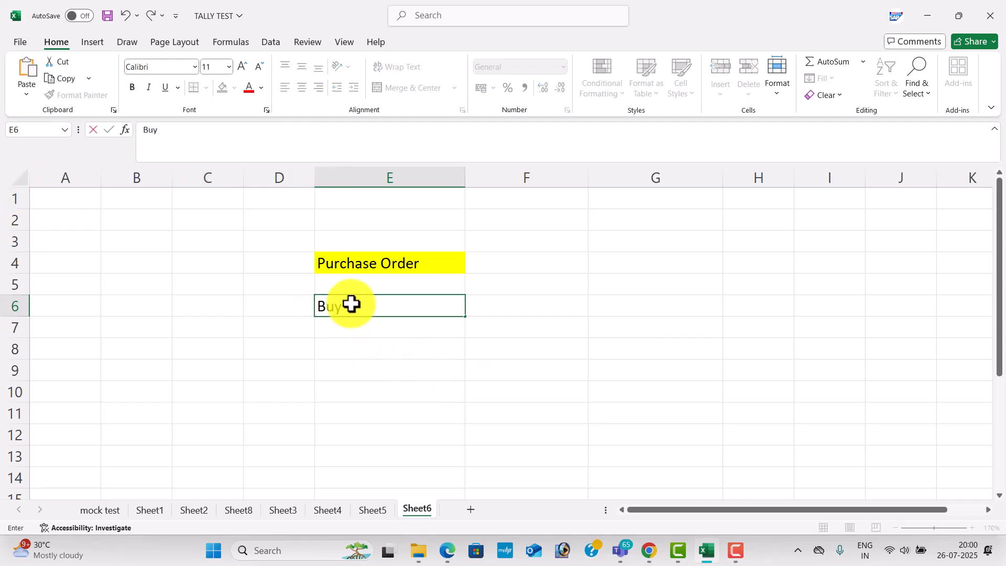
{"action": "type", "text": "ing and Selling"}
{"action": "key", "text": "Tab"}
{"action": "key", "text": "Up"}
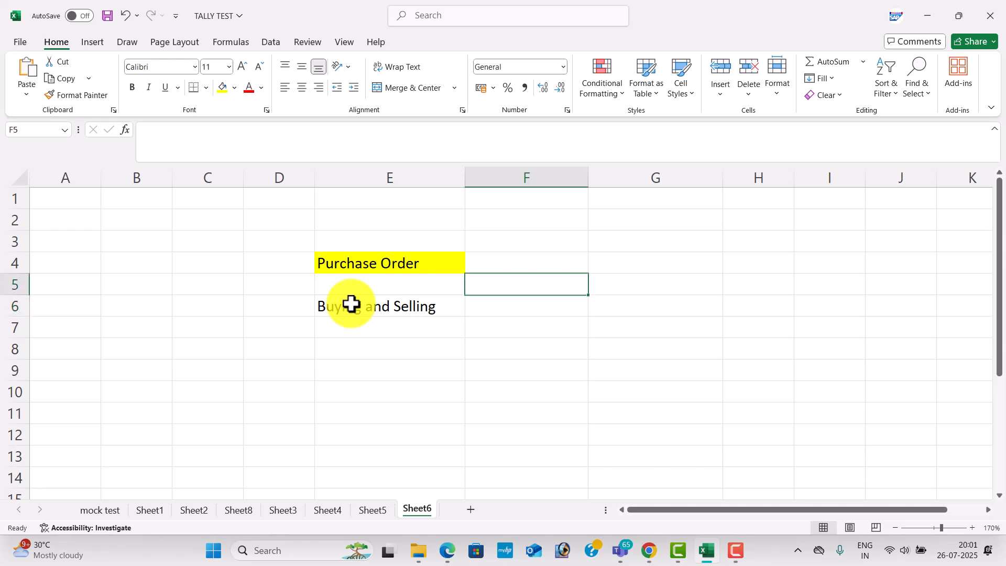
{"action": "type", "text": "Sot"}
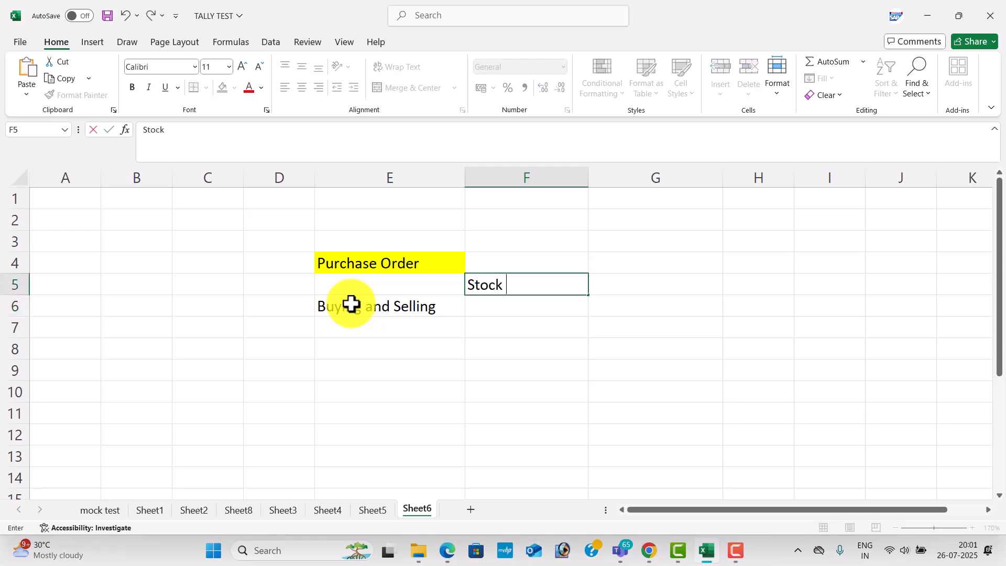
{"action": "type", "text": "ck or Goods"}
{"action": "key", "text": "Return"}
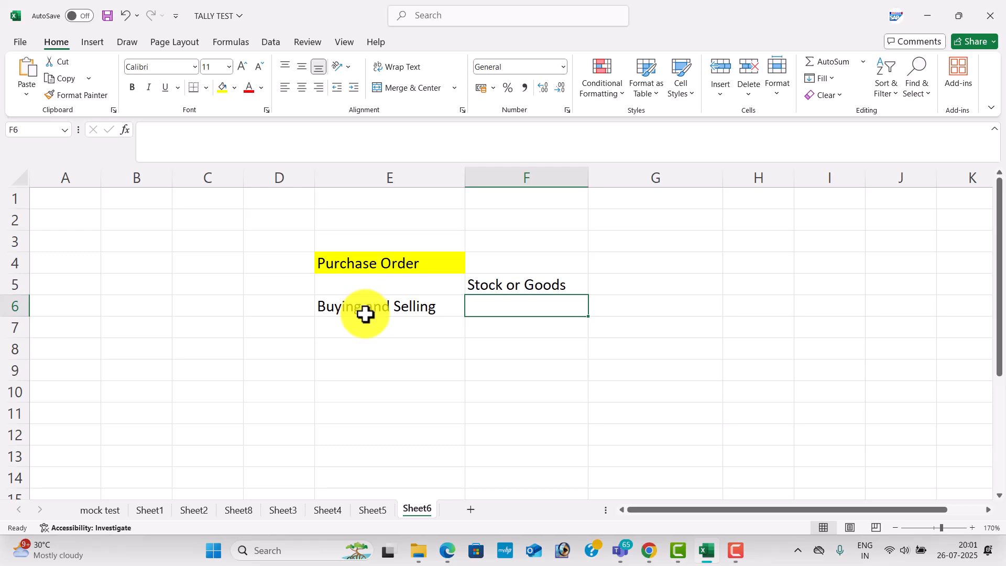
- Enter "Supplier" in cell G5, correcting the misspelled ending
{"action": "left_click", "coordinate": [624, 282]}
{"action": "type", "text": "Suppliert"}
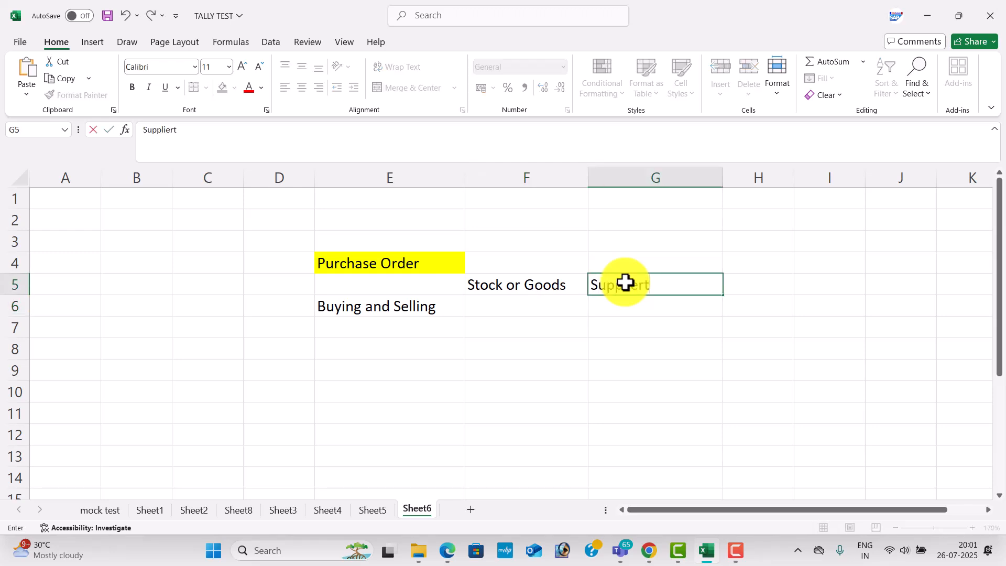
{"action": "key", "text": "Return"}
{"action": "left_click", "coordinate": [624, 283]}
{"action": "double_click", "coordinate": [671, 285]}
{"action": "type", "text": "r"}
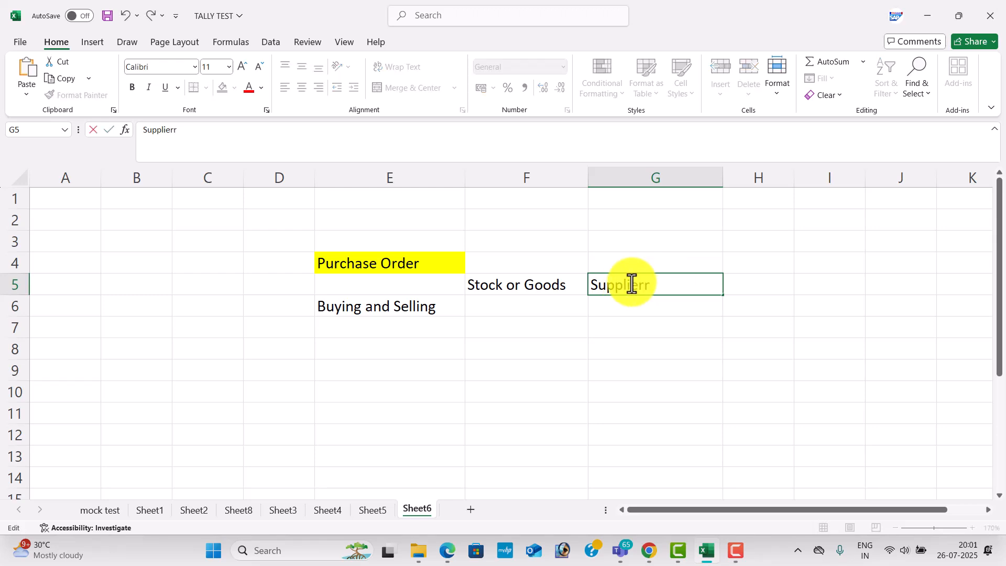
- Enter "1 Week" in cell F7 and "Stock" in cell G7
{"action": "left_click", "coordinate": [516, 331]}
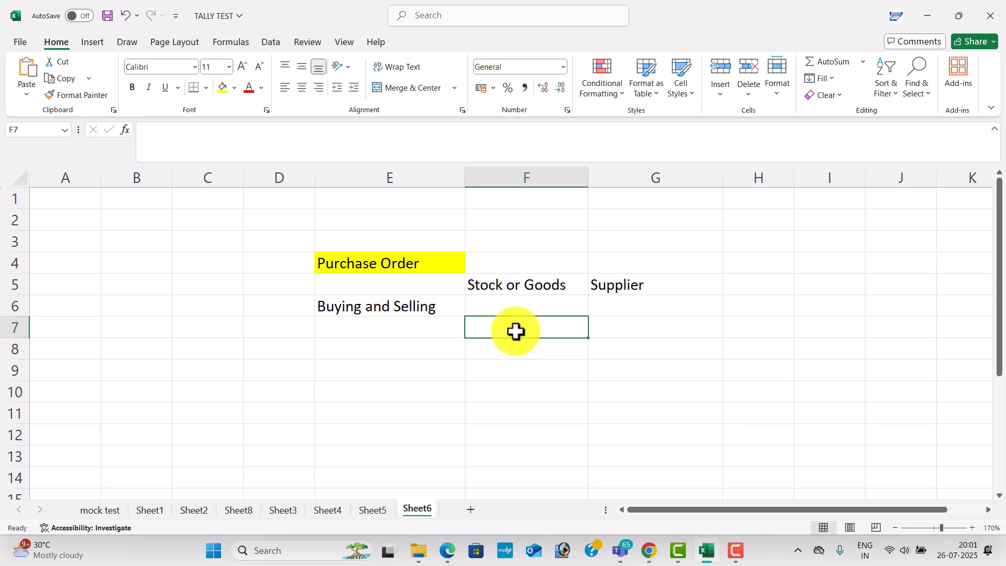
{"action": "type", "text": "1 Week"}
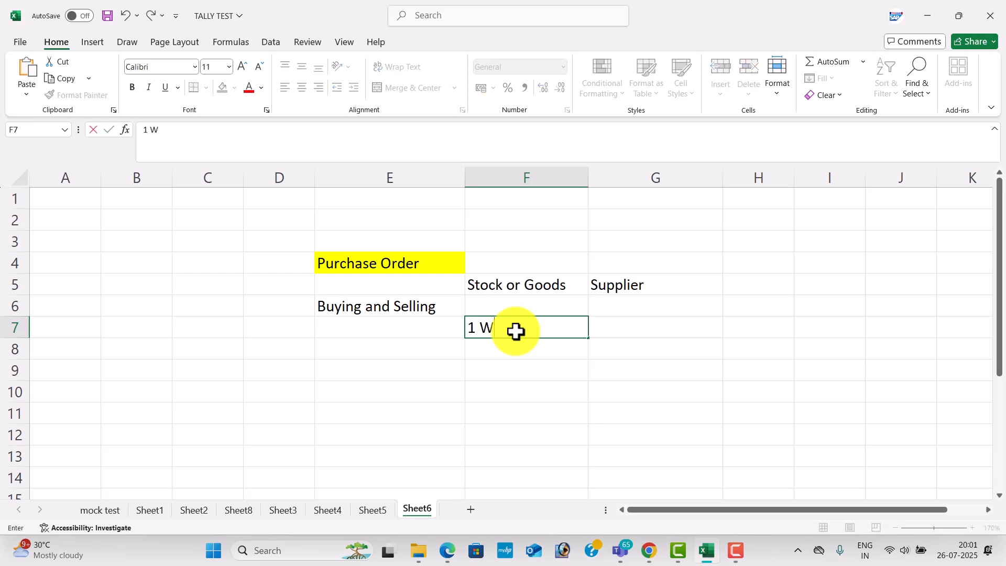
{"action": "left_click", "coordinate": [631, 334]}
{"action": "type", "text": "S"}
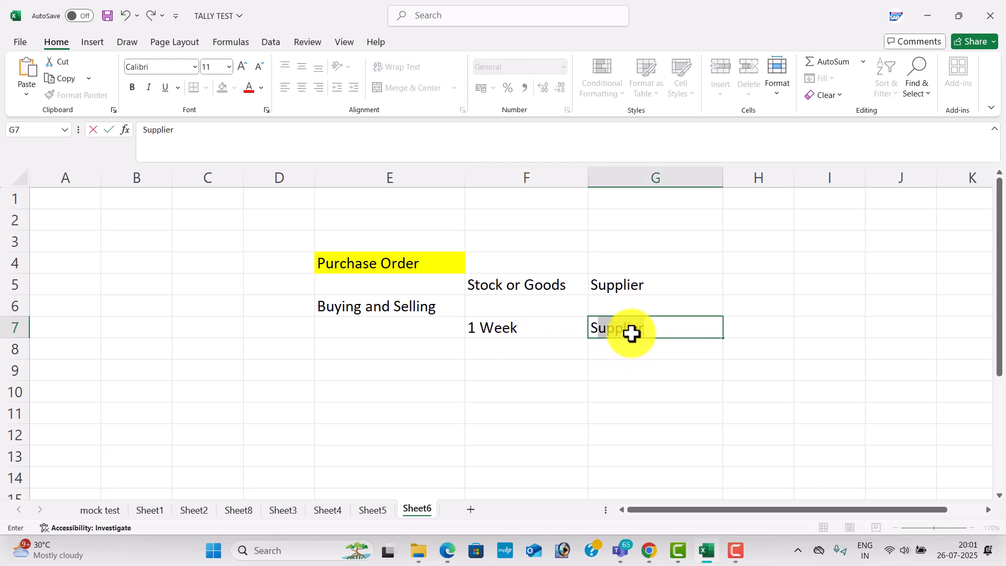
{"action": "type", "text": "tock"}
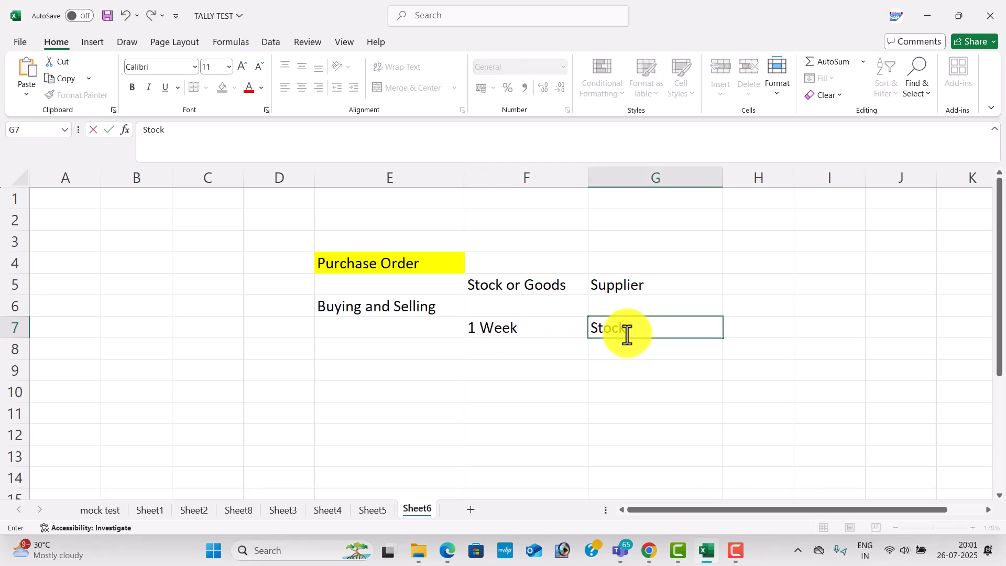
- Center the Supplier cell G5 with a yellow fill, and slightly widen column H
{"action": "left_click", "coordinate": [656, 285]}
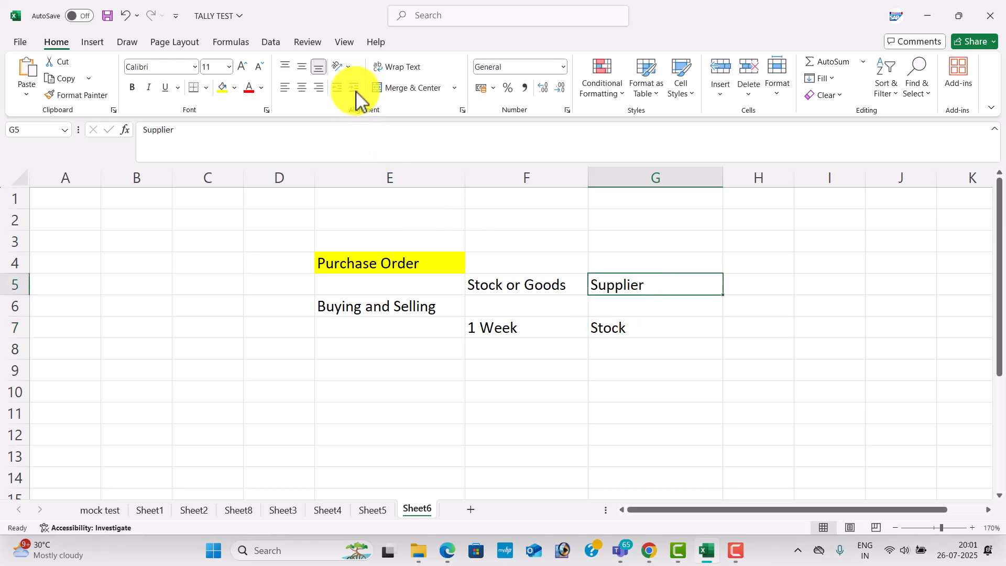
{"action": "left_click", "coordinate": [303, 88]}
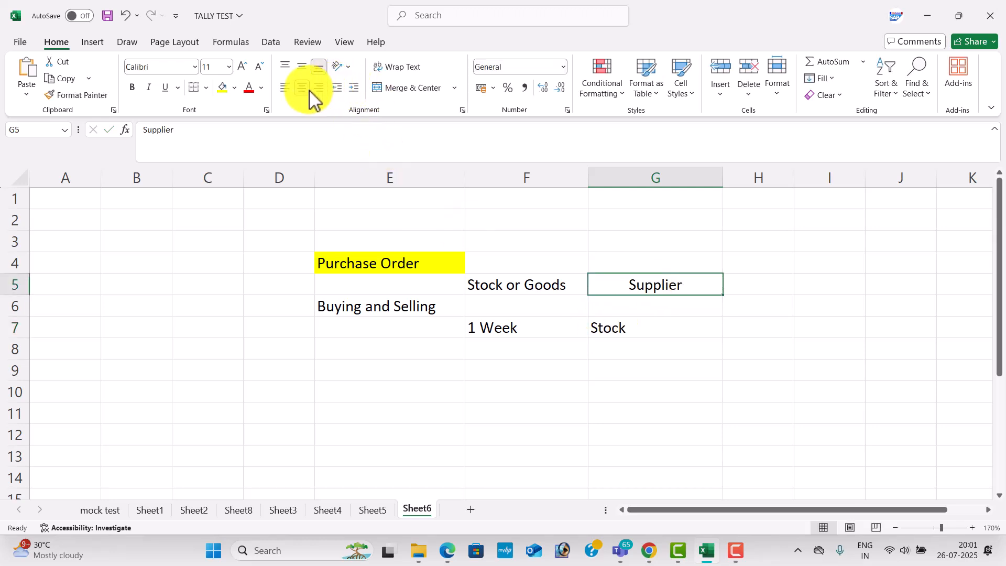
{"action": "left_click", "coordinate": [223, 88]}
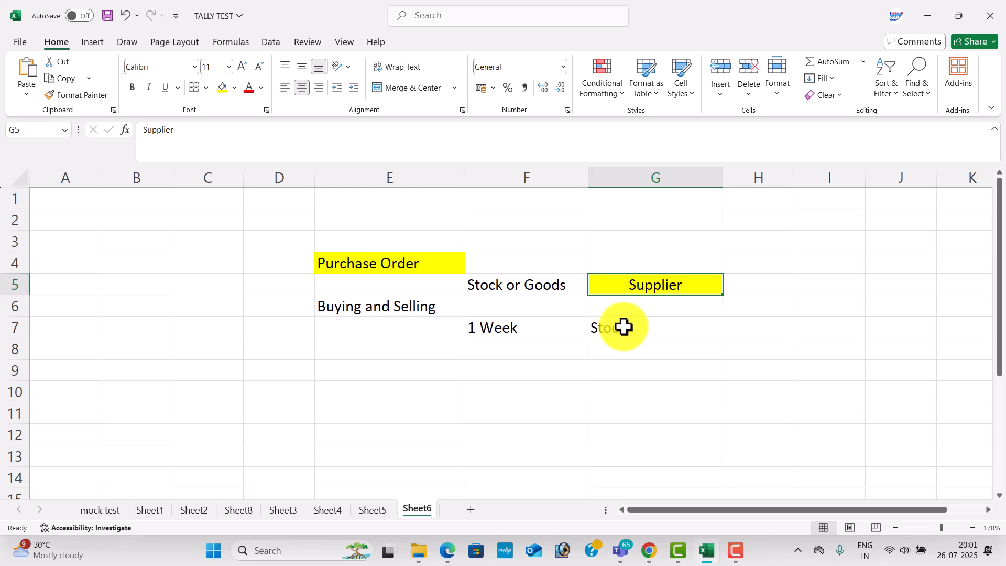
{"action": "left_click_drag", "start_coordinate": [794, 178], "coordinate": [816, 200]}
- Enter "Mobile Shop" in cell E9 and "Furniture Shop" in cell E10
{"action": "left_click", "coordinate": [376, 371]}
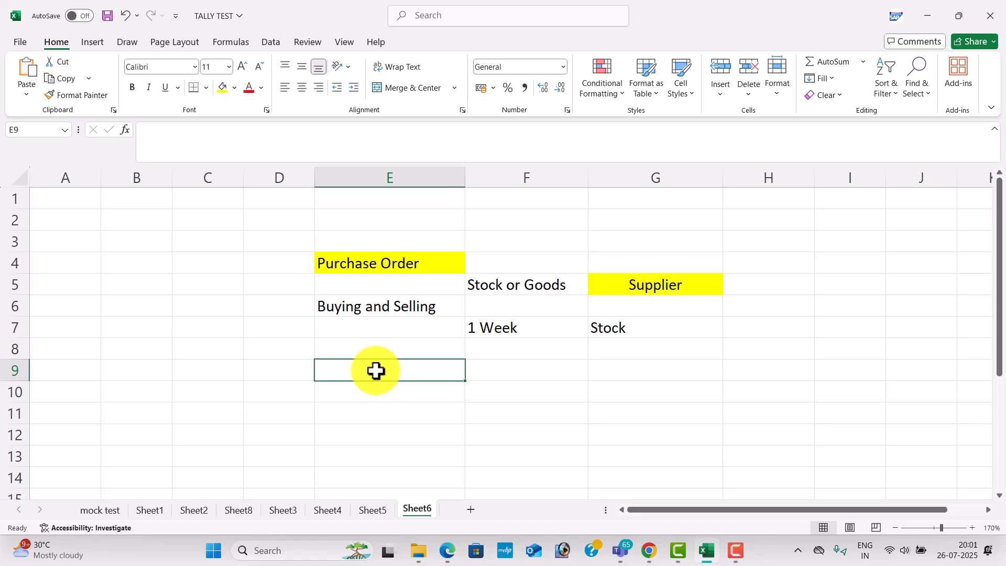
{"action": "type", "text": "Mobile Sh"}
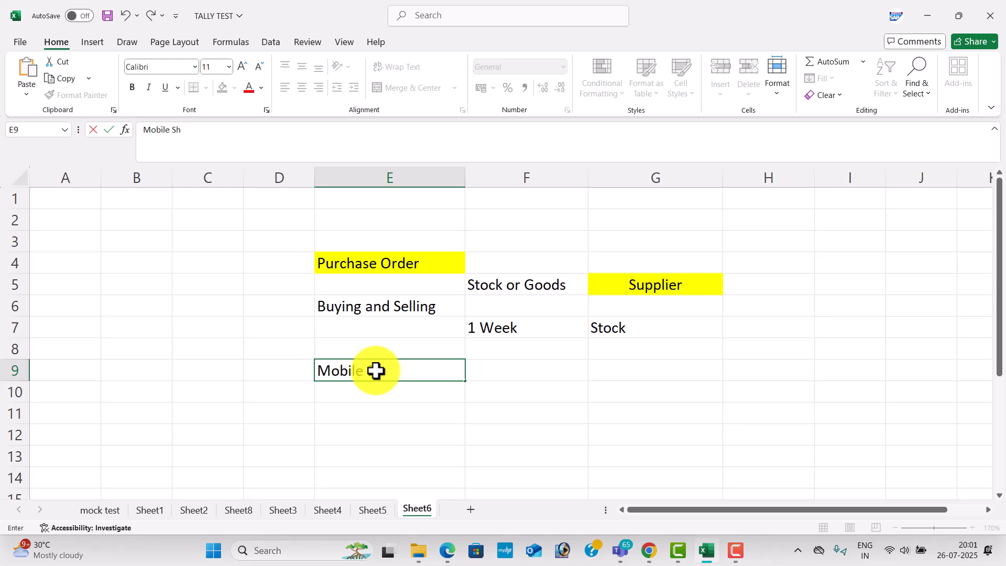
{"action": "type", "text": "op"}
{"action": "key", "text": "Return"}
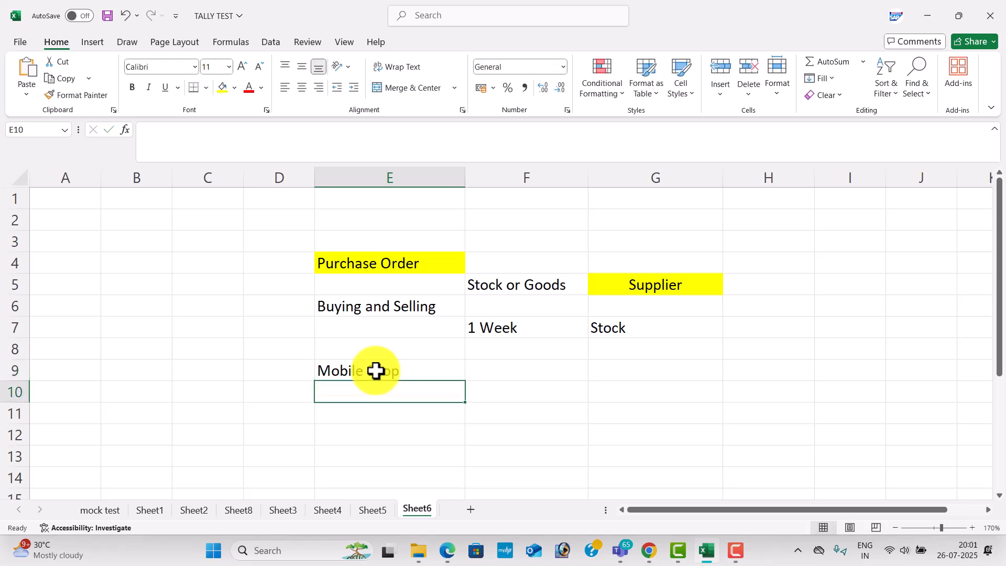
{"action": "type", "text": "Fur"}
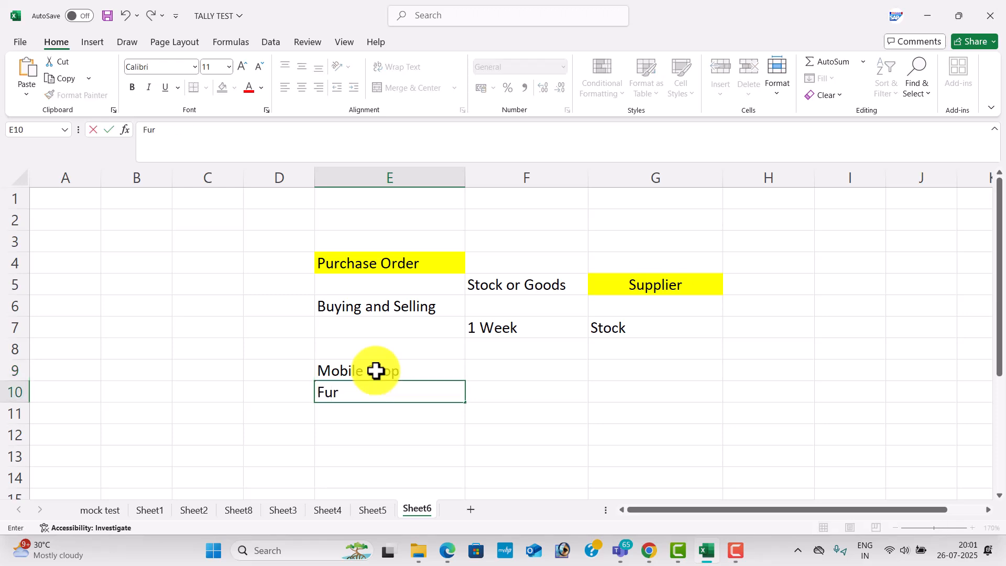
{"action": "type", "text": "niture Shop"}
{"action": "key", "text": "Return"}
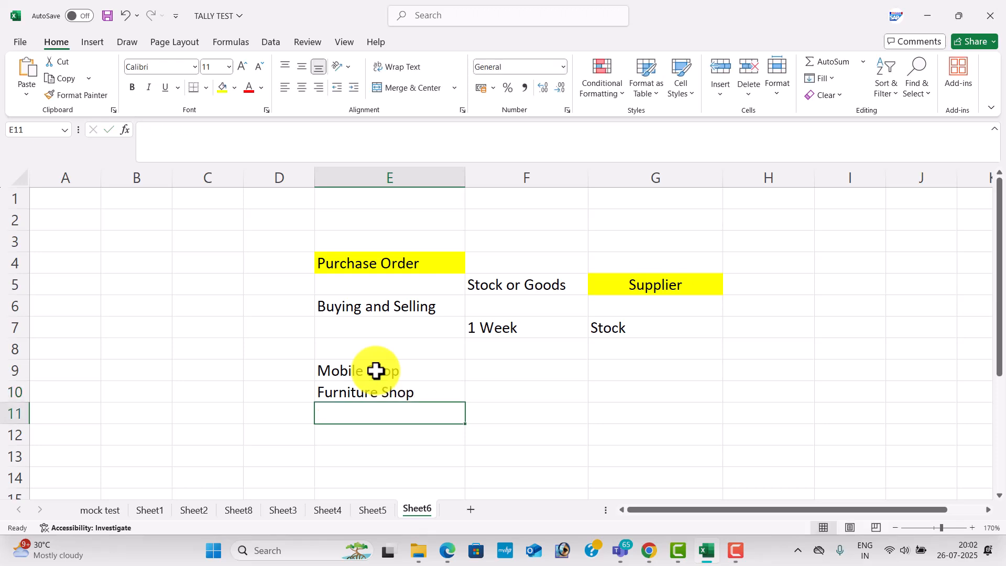
- Continue the business list with "Electrical Goods" in E11, "Auto Mobile Shop" in E12 and "Apperal" in E13
{"action": "type", "text": "Ele"}
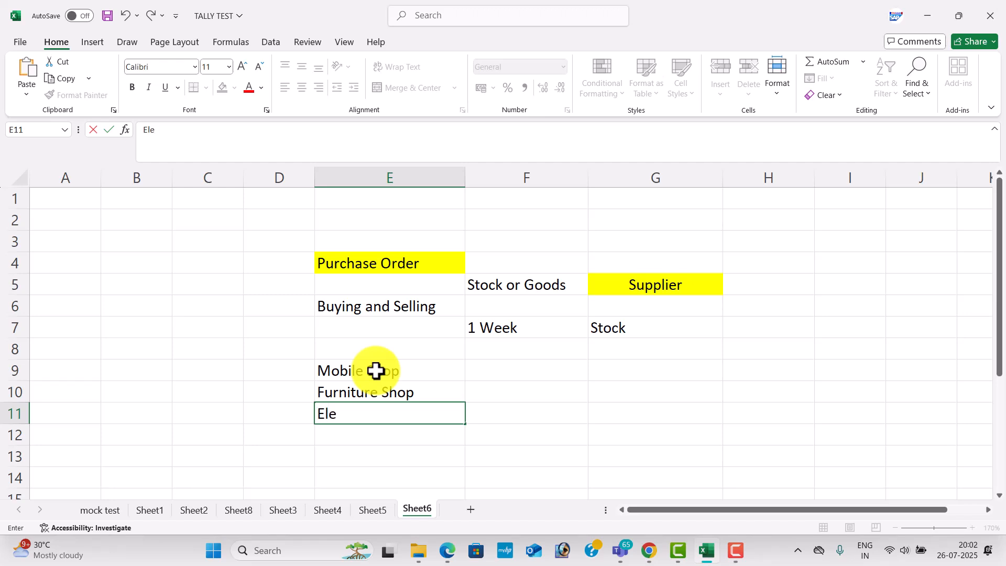
{"action": "type", "text": "ctrical Goods"}
{"action": "key", "text": "Return"}
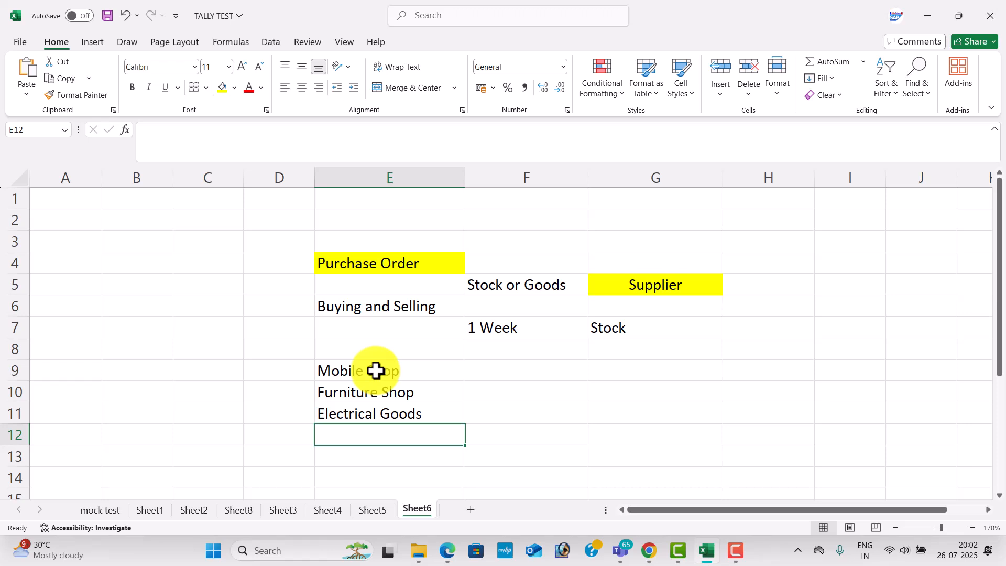
{"action": "type", "text": "Auto Mobile"}
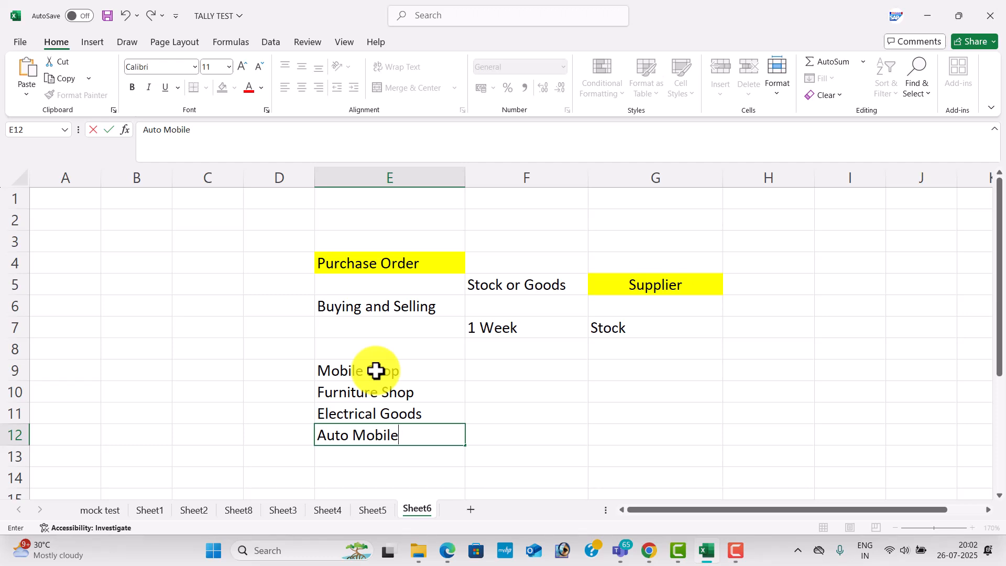
{"action": "type", "text": " Shop"}
{"action": "key", "text": "Return"}
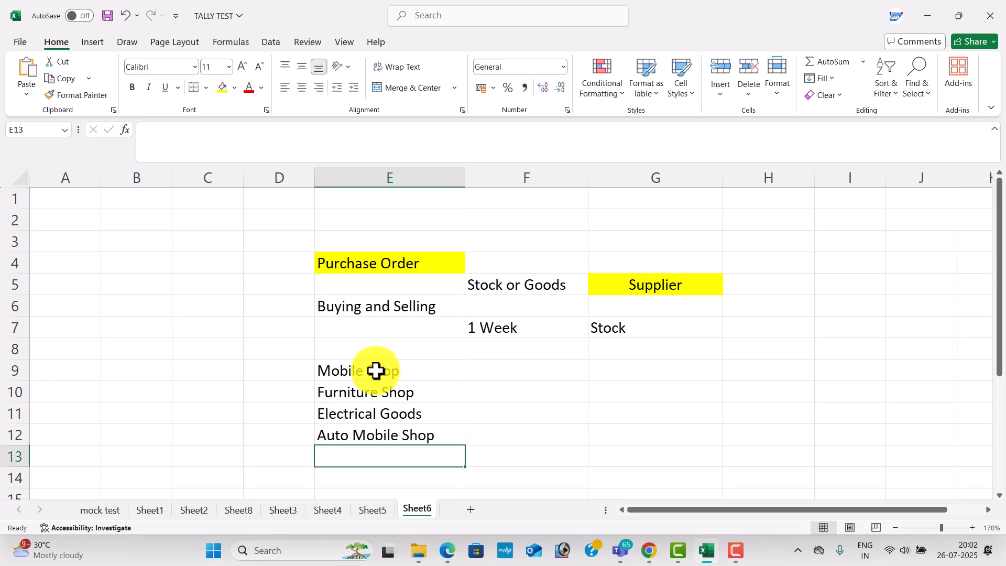
{"action": "type", "text": "Apperal"}
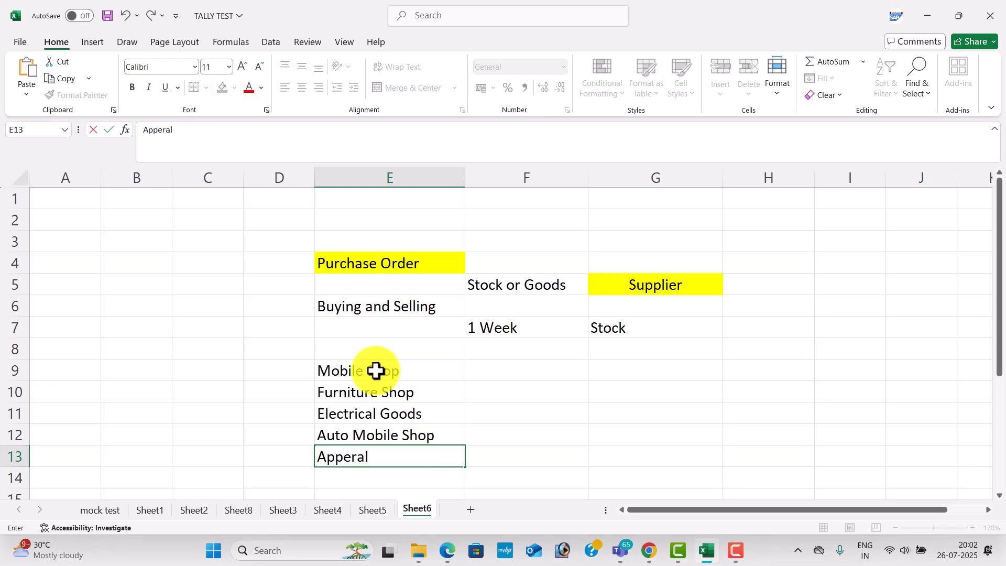
{"action": "key", "text": "Tab"}
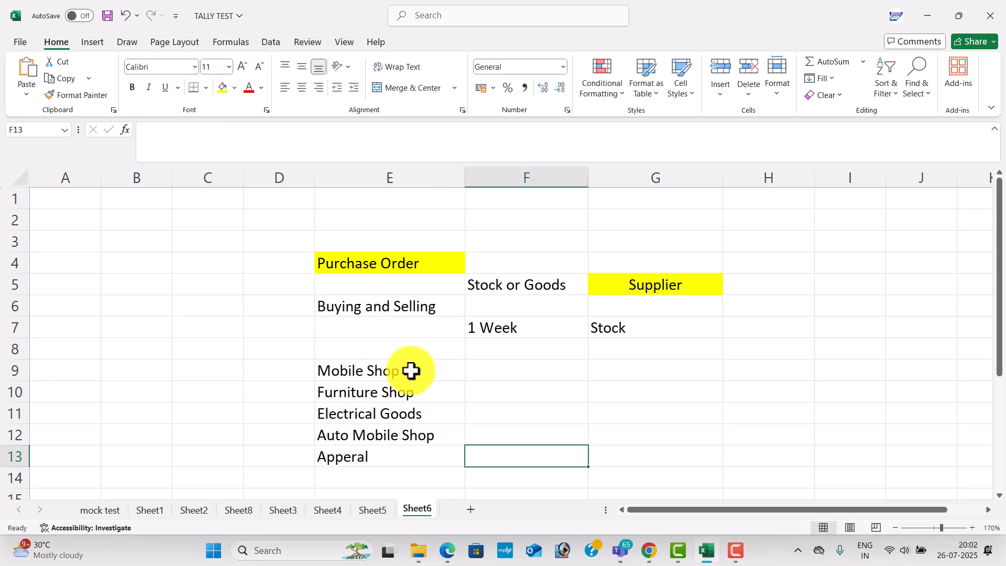
- Enter the stock quantities 500, 400, 200 and 300 in cells G9 to G12, beside the first four businesses
{"action": "left_click", "coordinate": [443, 376]}
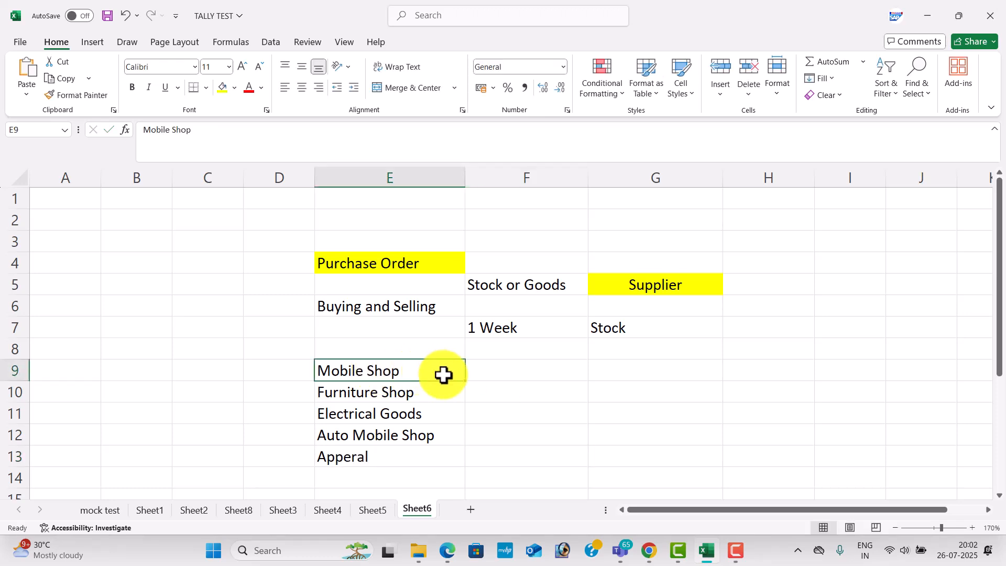
{"action": "left_click", "coordinate": [647, 290]}
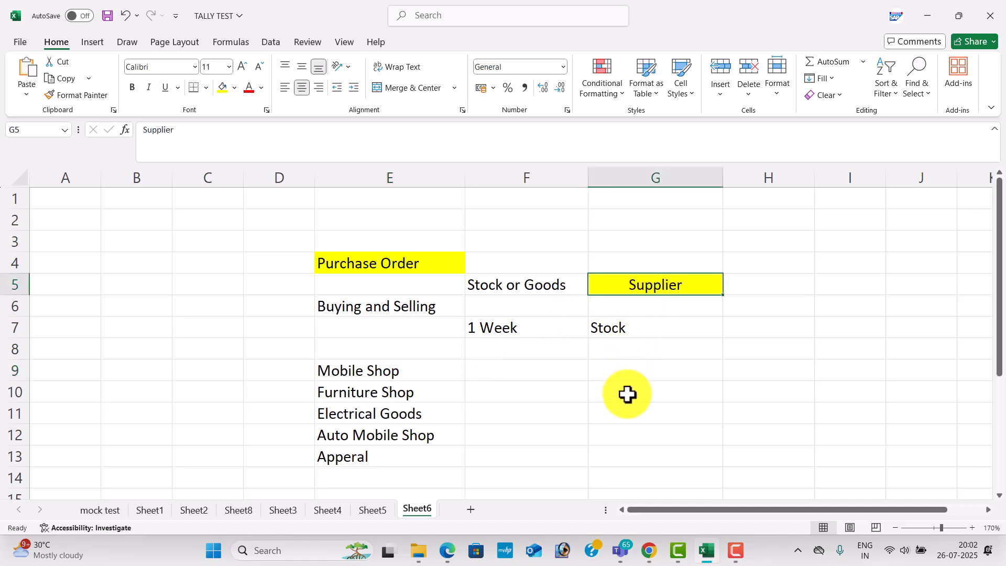
{"action": "left_click", "coordinate": [624, 375]}
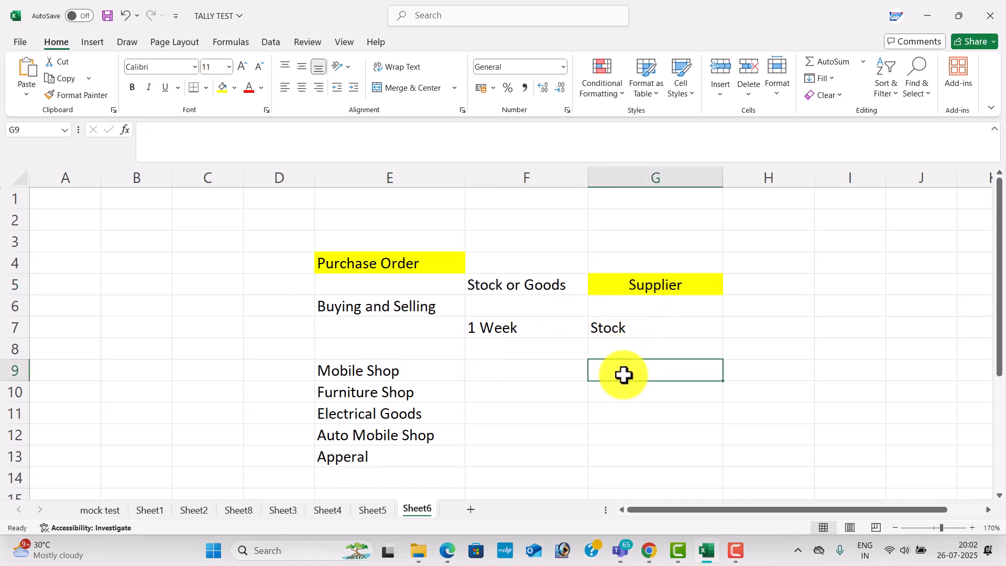
{"action": "type", "text": "500"}
{"action": "key", "text": "Return"}
{"action": "type", "text": "400"}
{"action": "key", "text": "Return"}
{"action": "type", "text": "200"}
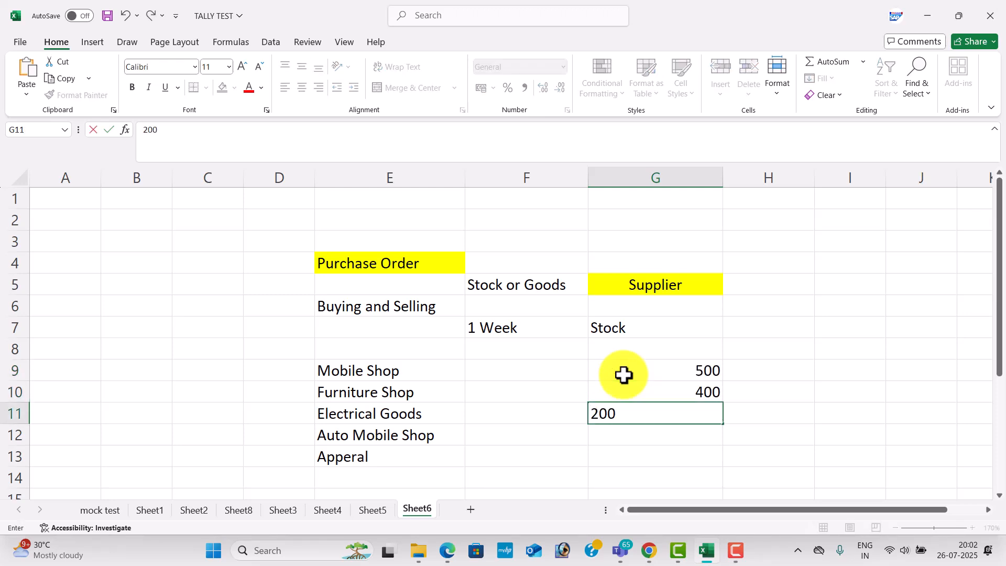
{"action": "key", "text": "Return"}
{"action": "type", "text": "300"}
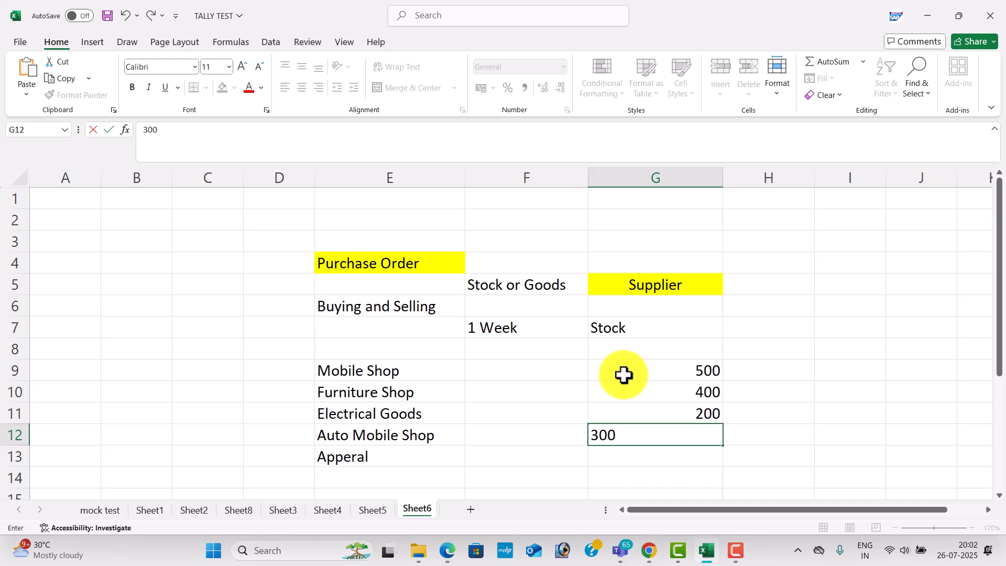
{"action": "key", "text": "Return"}
- Center the stock quantities in G8:G12 and fill the Buying and Selling cell E6 with yellow
{"action": "left_click", "coordinate": [637, 366]}
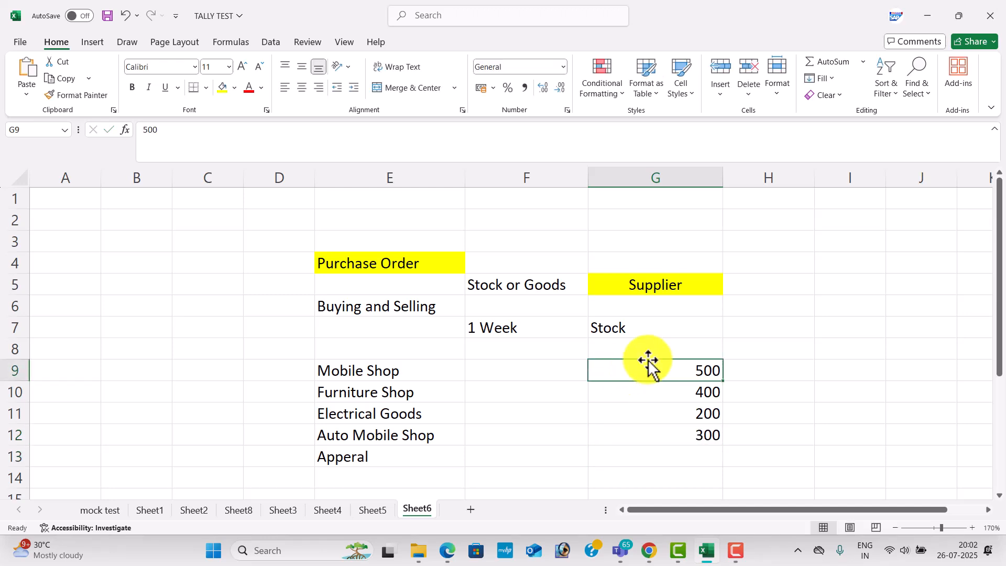
{"action": "left_click_drag", "start_coordinate": [658, 341], "coordinate": [679, 436]}
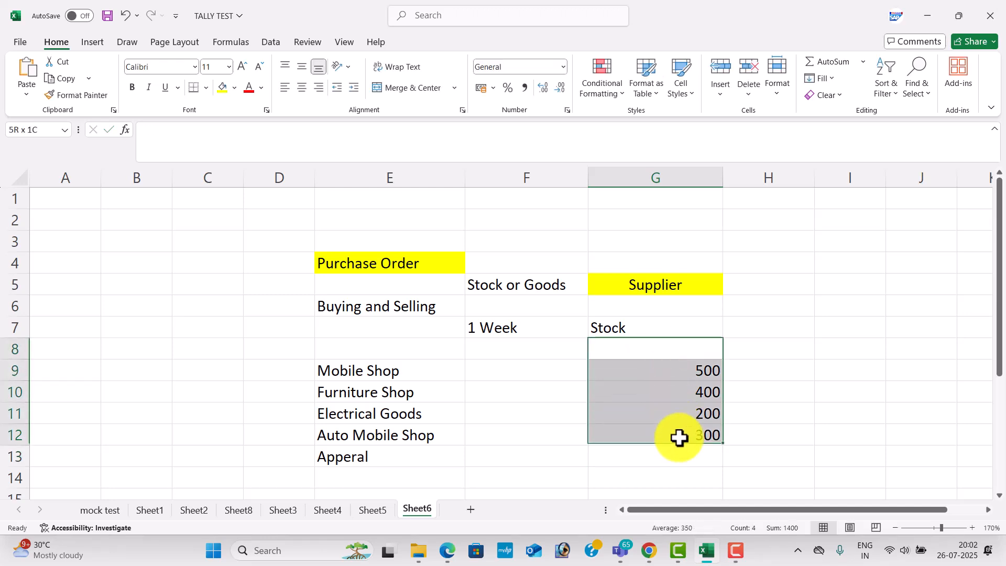
{"action": "left_click", "coordinate": [309, 87]}
{"action": "left_click", "coordinate": [634, 410]}
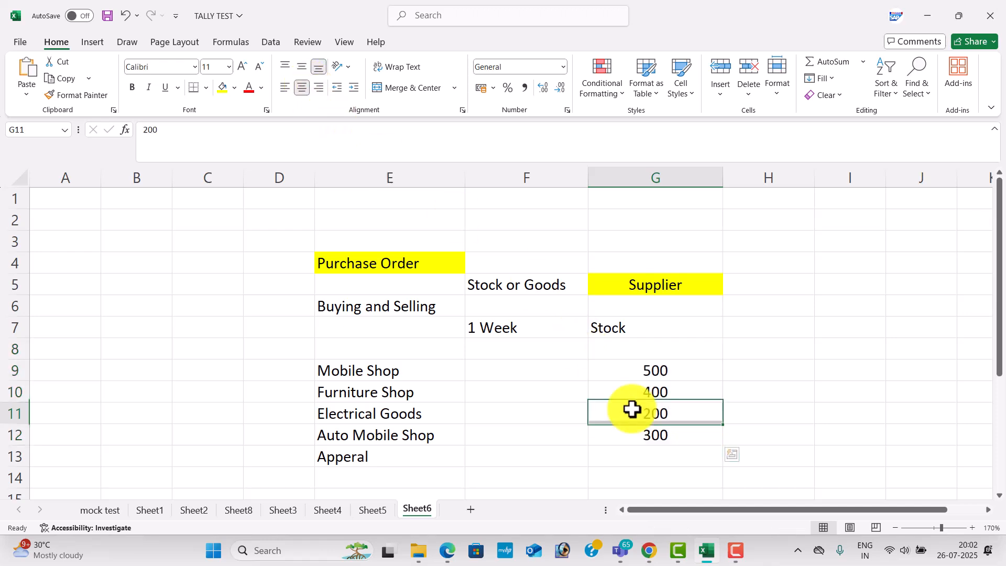
{"action": "left_click", "coordinate": [392, 310]}
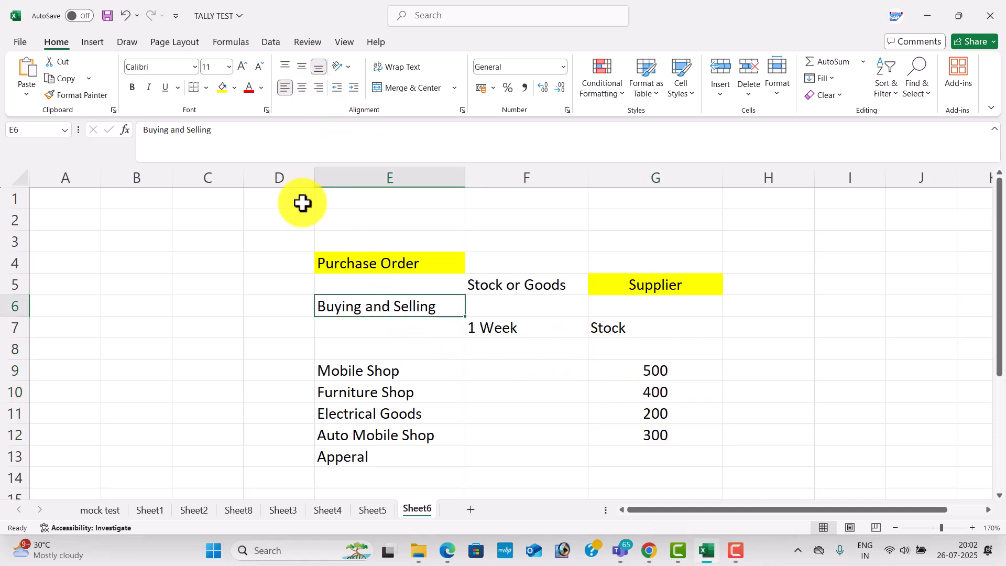
{"action": "left_click", "coordinate": [226, 87]}
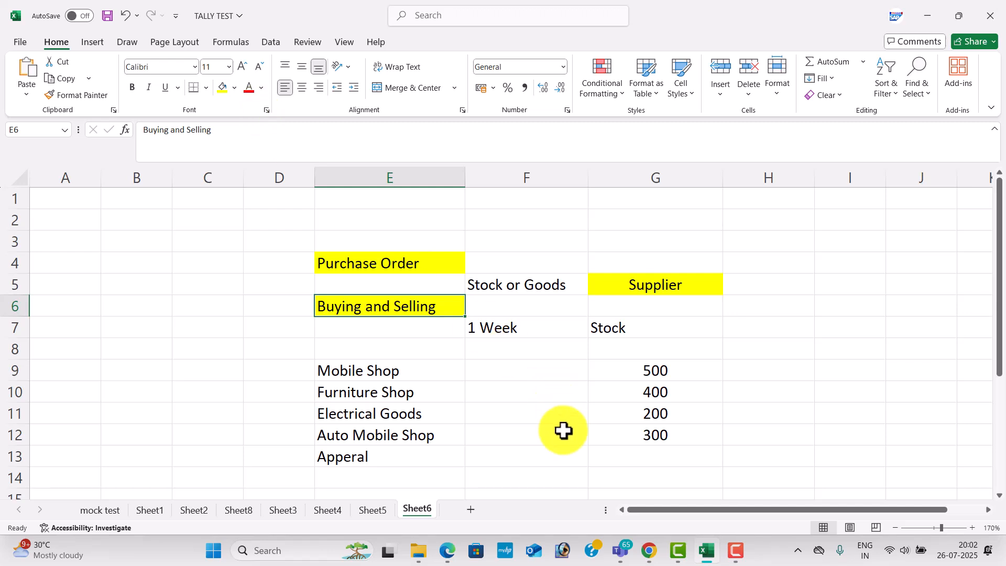
- Below the business list, enter "Step -1" in cell D17 and "Purchase Order" in cell E17
{"action": "scroll", "coordinate": [562, 430], "scroll_direction": "down", "scroll_amount": 1}
{"action": "scroll", "coordinate": [563, 429], "scroll_direction": "down", "scroll_amount": 2}
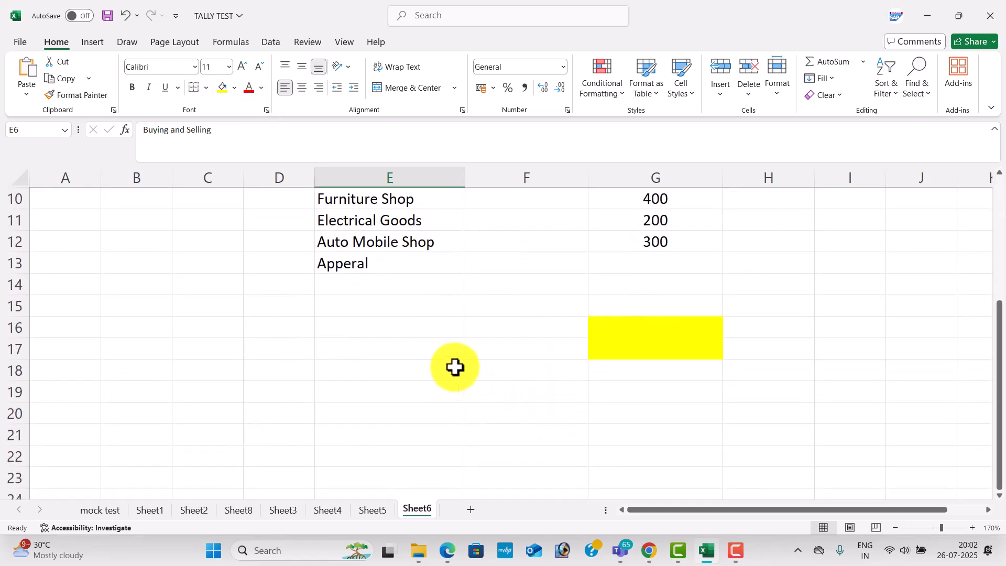
{"action": "left_click", "coordinate": [299, 341]}
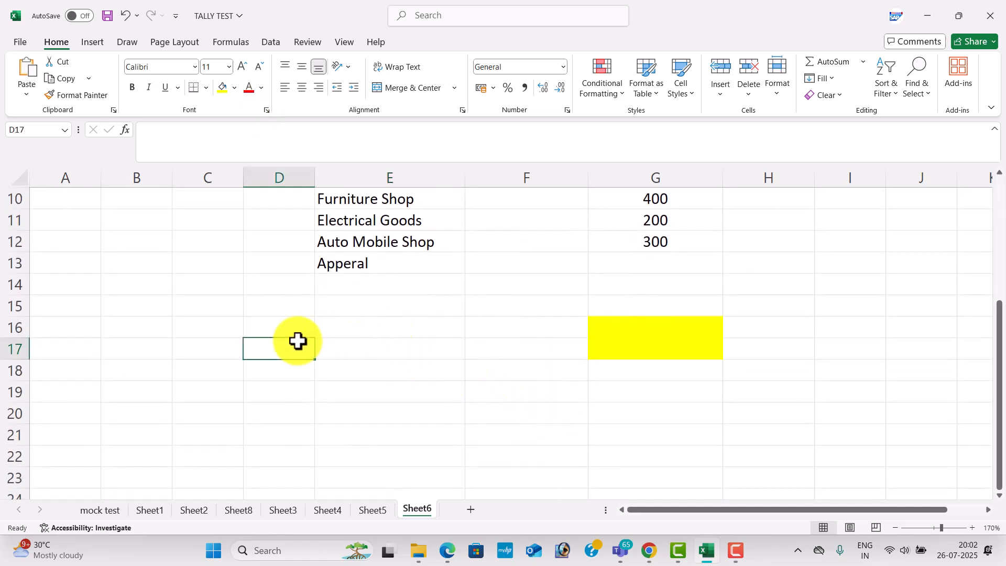
{"action": "type", "text": "Step -1"}
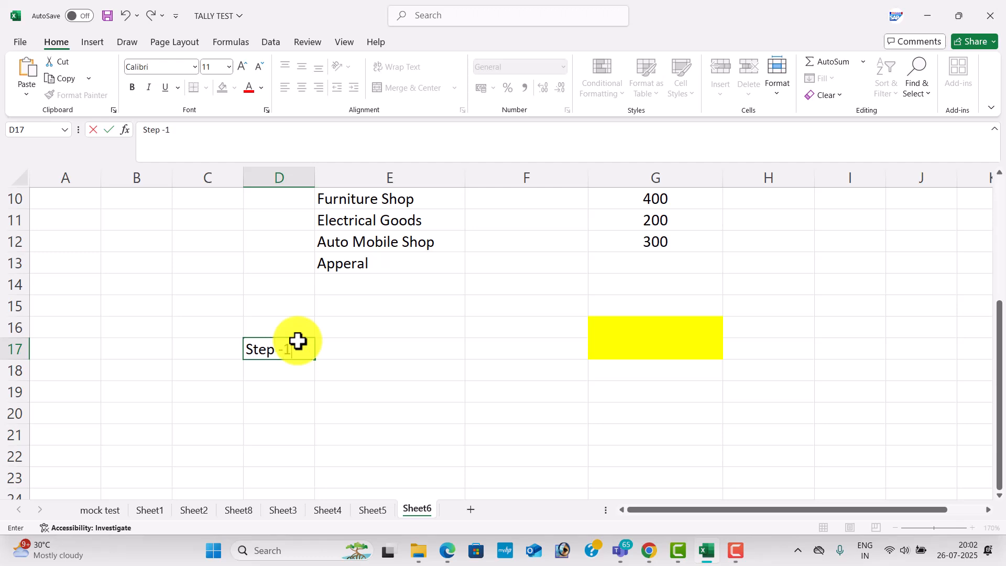
{"action": "key", "text": "Tab"}
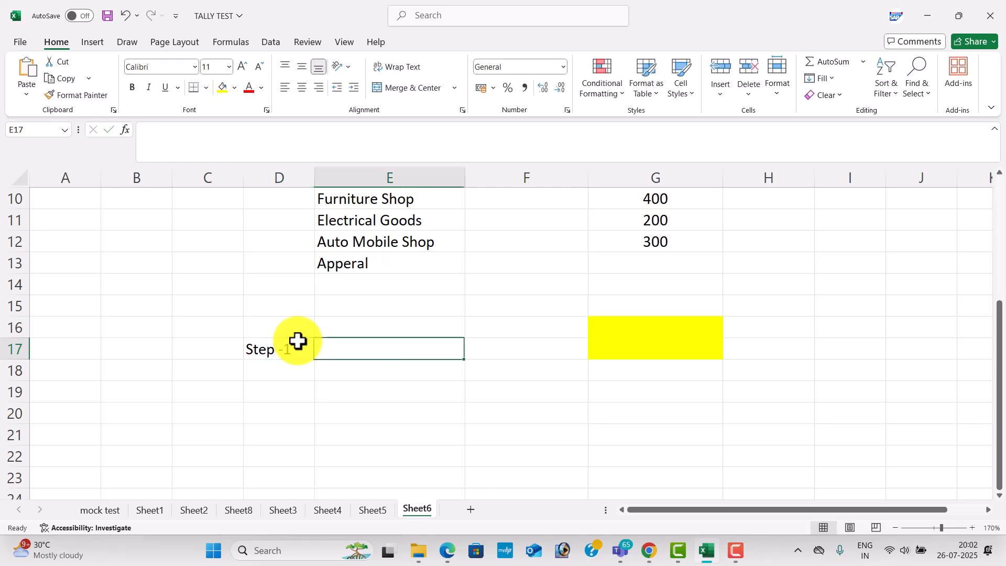
{"action": "type", "text": "Pu"}
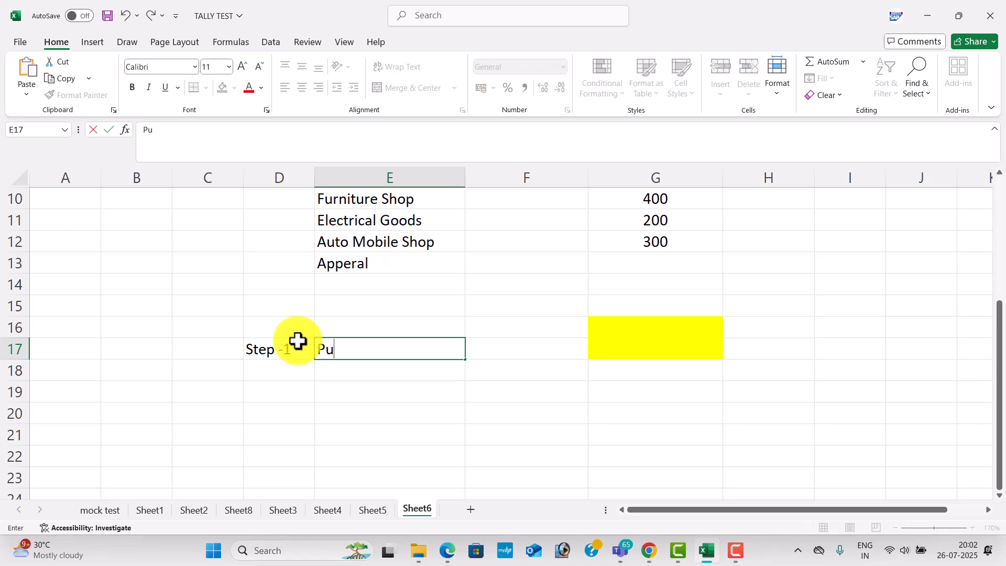
{"action": "type", "text": "rchase Order"}
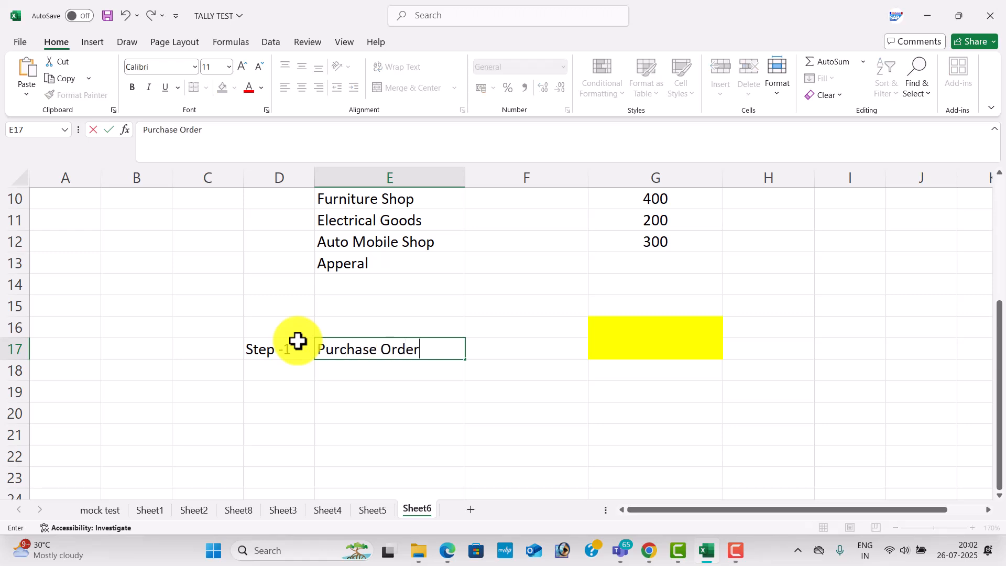
{"action": "key", "text": "Tab"}
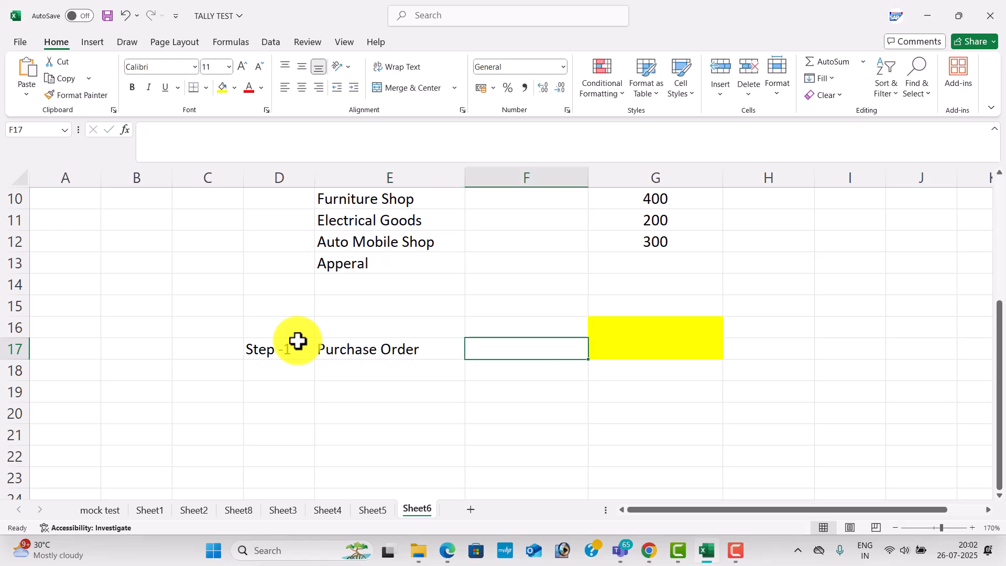
- Enter "Supplier" in cell F17 and "Order No :" in cell G17
{"action": "type", "text": "Supplier"}
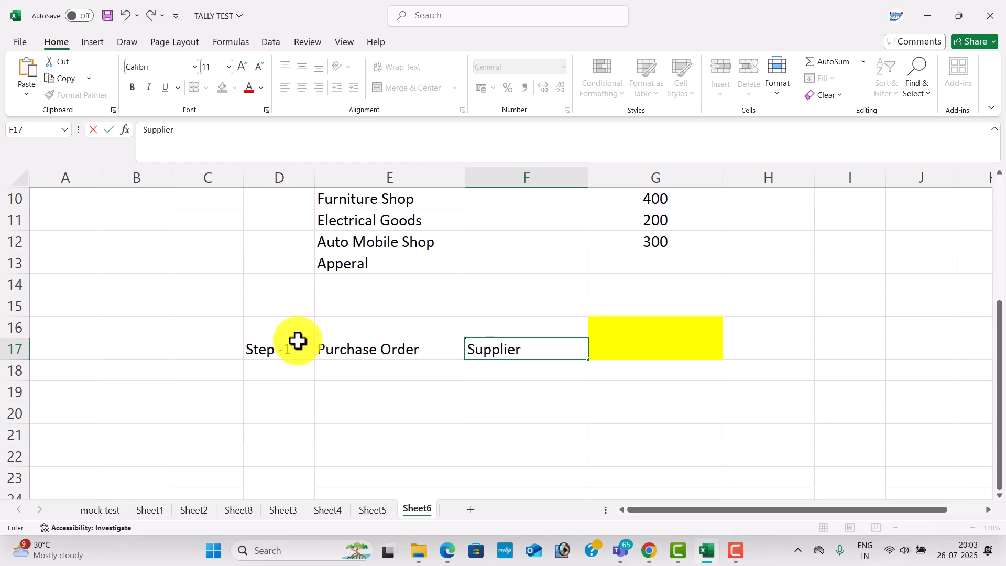
{"action": "key", "text": "Tab"}
{"action": "type", "text": "Or"}
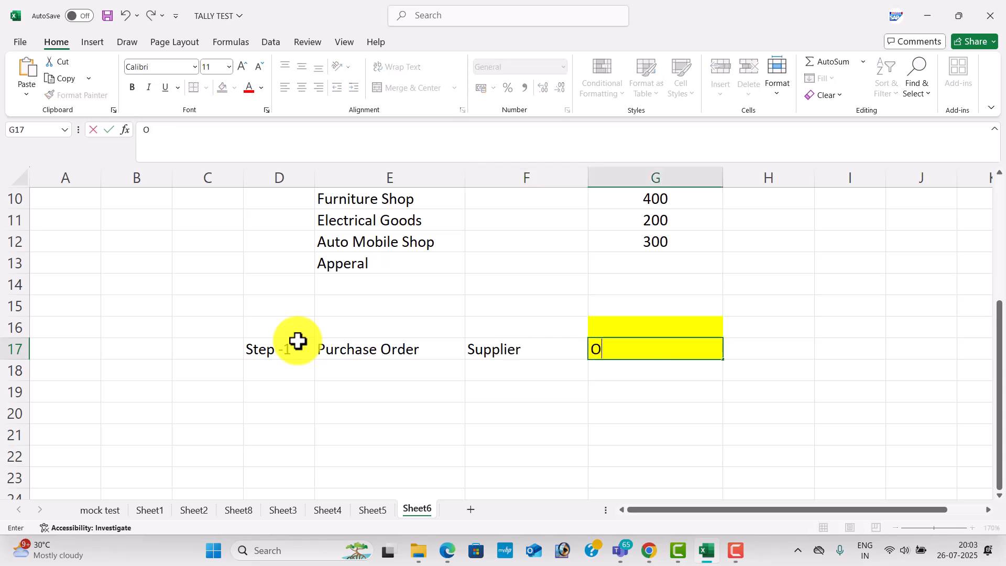
{"action": "type", "text": "No :"}
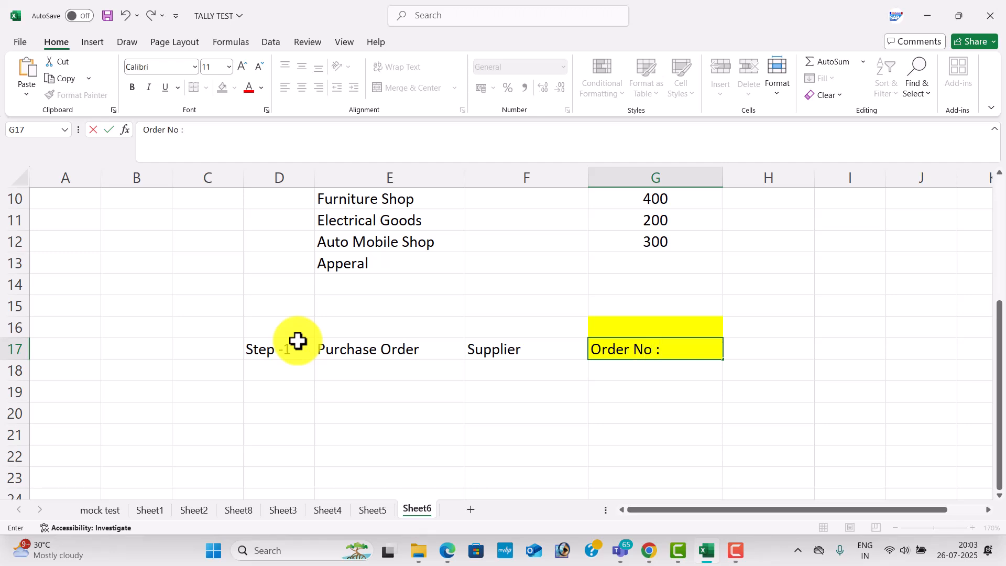
- Switch to the training material PDF in Edge and examine the purchase order exercise's supplier, order number, items, quantities and rates
{"action": "key", "text": "alt+Tab"}
{"action": "key", "text": "Tab"}
{"action": "key", "text": "Tab"}
{"action": "key", "text": "Tab"}
{"action": "key", "text": "Tab"}
{"action": "key", "text": "Tab"}
{"action": "key", "text": "Tab"}
{"action": "key", "text": "Tab"}
{"action": "key", "text": "Tab"}
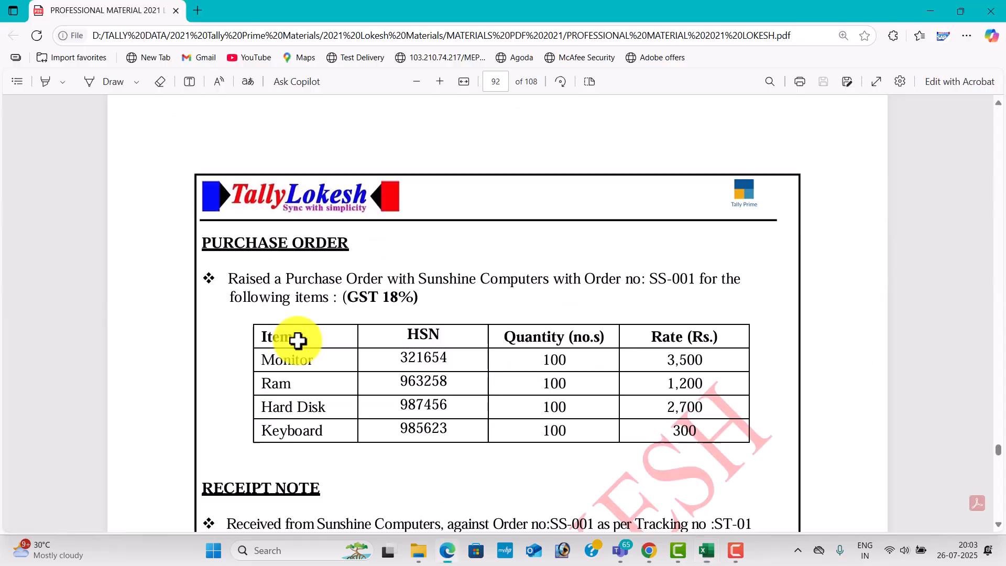
{"action": "scroll", "coordinate": [298, 337], "scroll_direction": "down", "scroll_amount": 1}
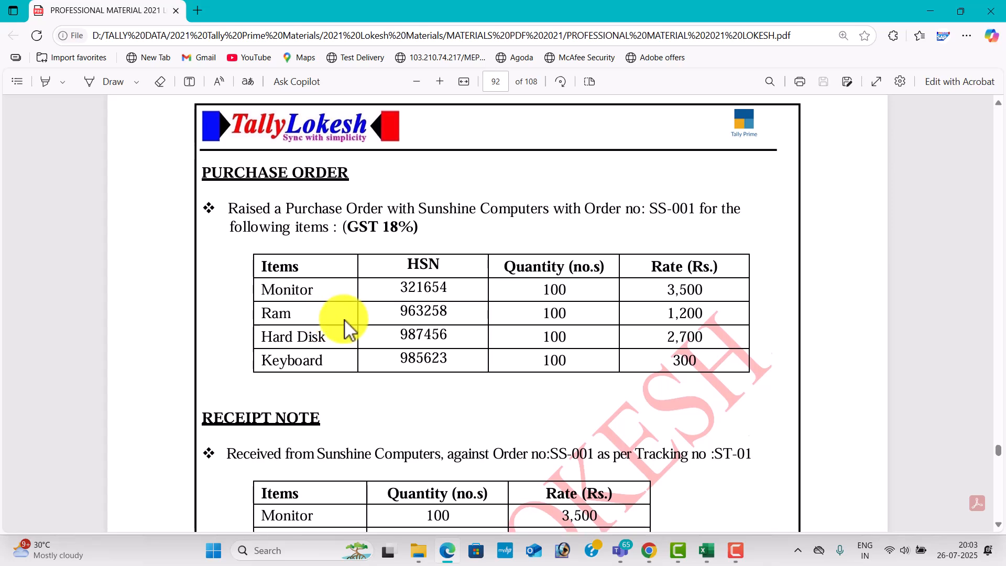
{"action": "scroll", "coordinate": [348, 320], "scroll_direction": "down", "scroll_amount": 1}
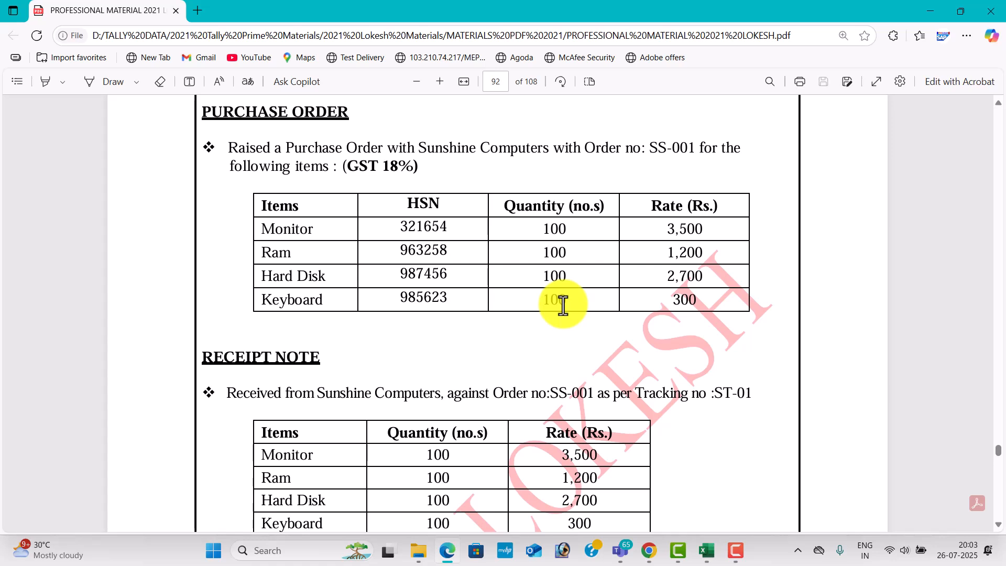
{"action": "left_click_drag", "start_coordinate": [659, 225], "coordinate": [710, 306]}
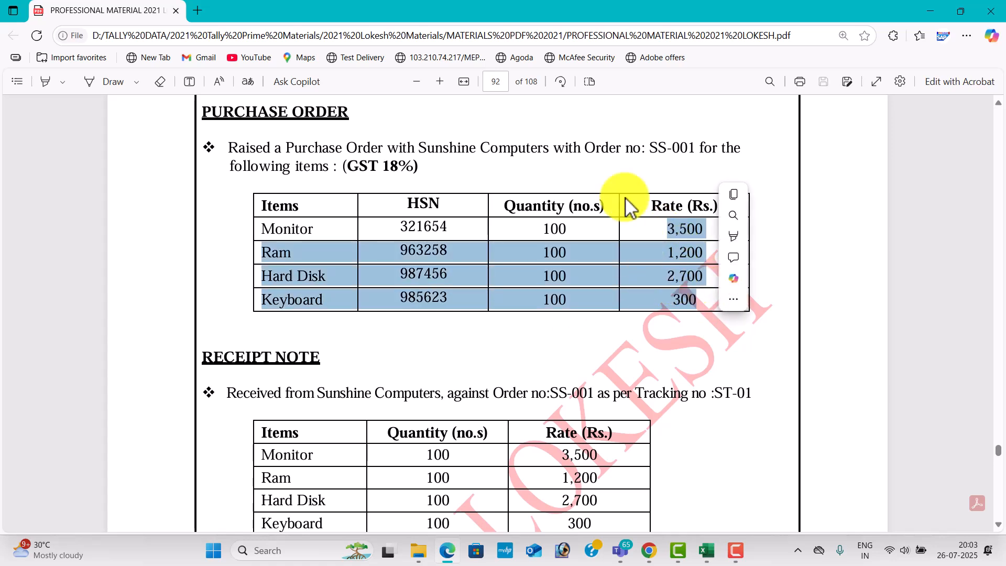
- Check the order number in the training PDF, return to Excel and complete cell G17 as "Order No : SS-001"
{"action": "left_click", "coordinate": [659, 151]}
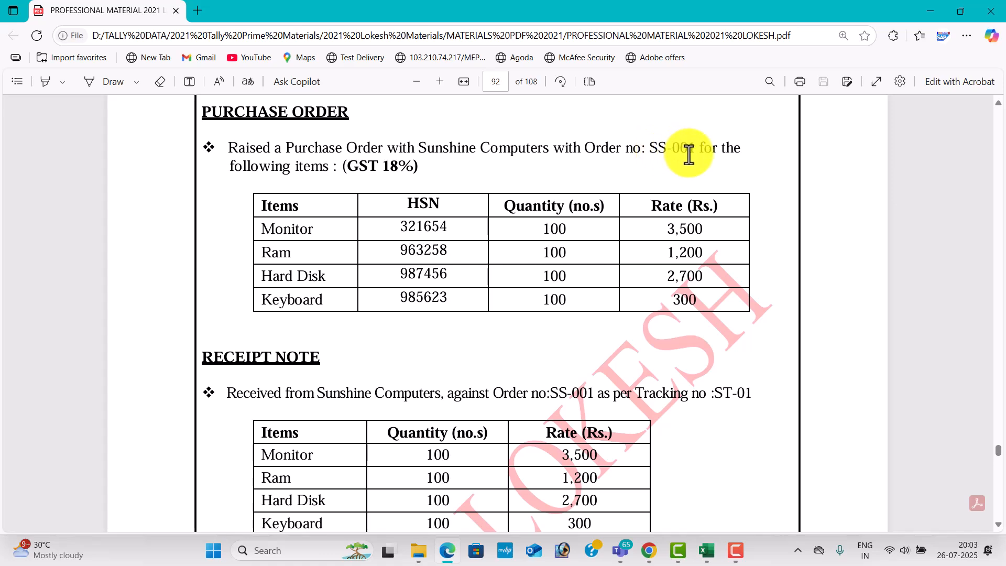
{"action": "key", "text": "alt+Tab"}
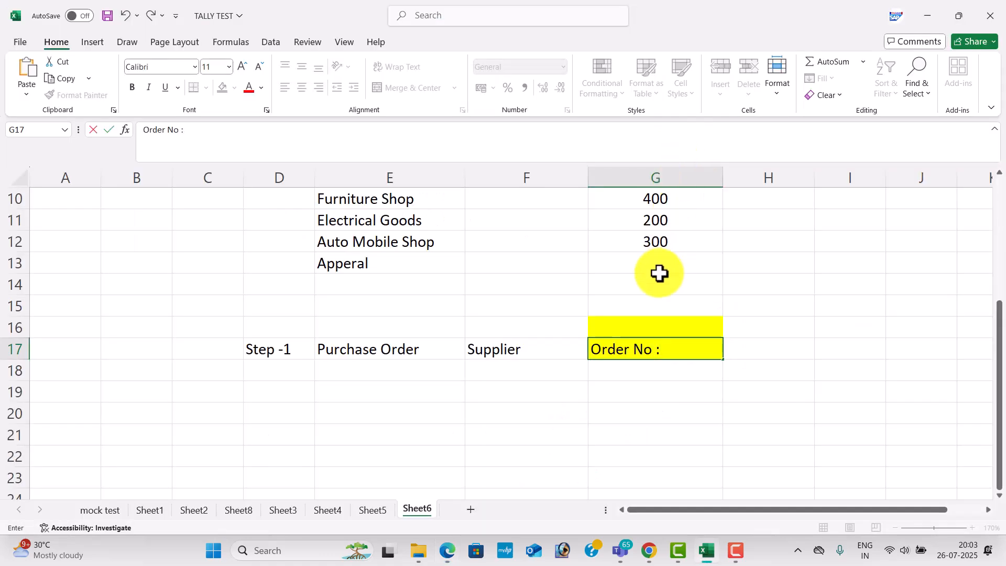
{"action": "type", "text": "SS-001"}
{"action": "left_click", "coordinate": [687, 445]}
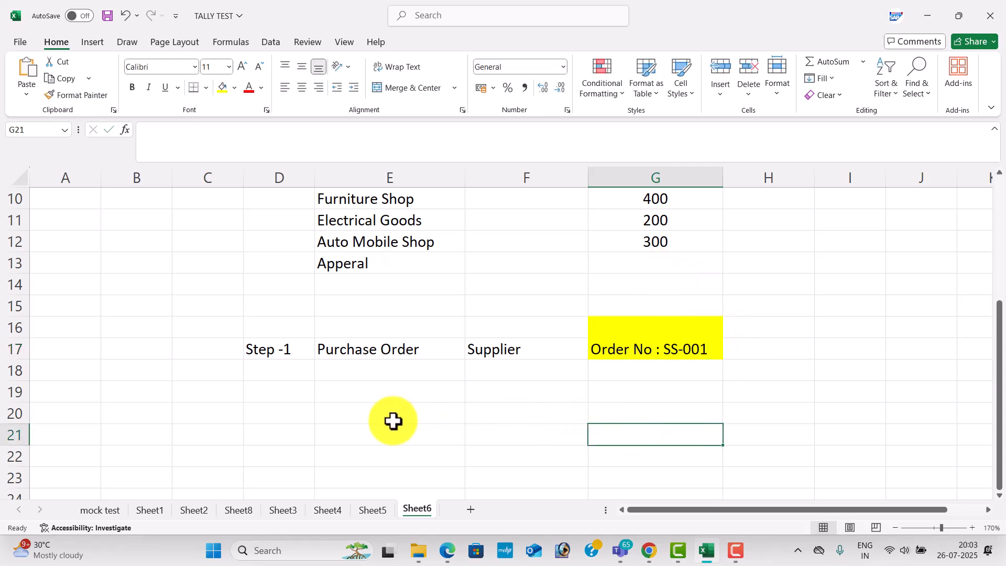
- Enter "Step -2" in cell D19, two rows below Step -1
{"action": "left_click", "coordinate": [282, 391]}
{"action": "type", "text": "s"}
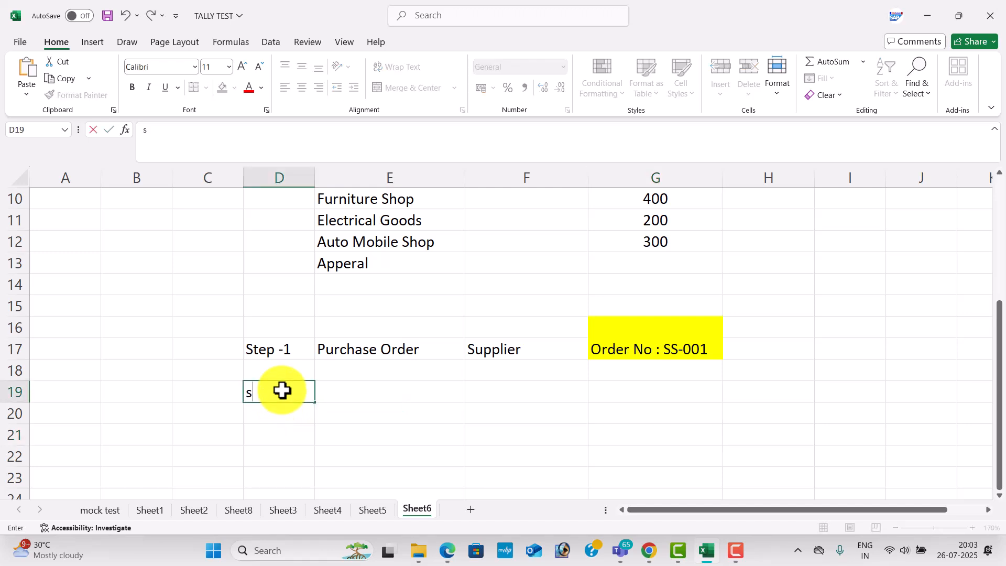
{"action": "key", "text": "BackSpace"}
{"action": "type", "text": "s"}
{"action": "key", "text": "BackSpace"}
{"action": "type", "text": "STE"}
{"action": "key", "text": "BackSpace"}
{"action": "key", "text": "Tab"}
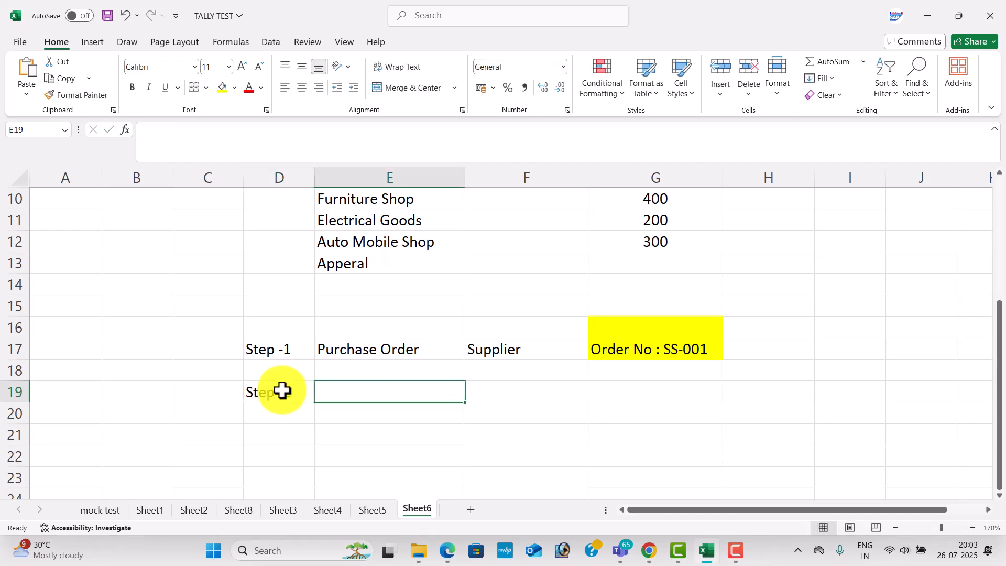
- Look up the section following the purchase order in the Edge PDF, and in Excel enter "Receipt Note" in E19 and "Supplier" in F19
{"action": "key", "text": "alt+Tab"}
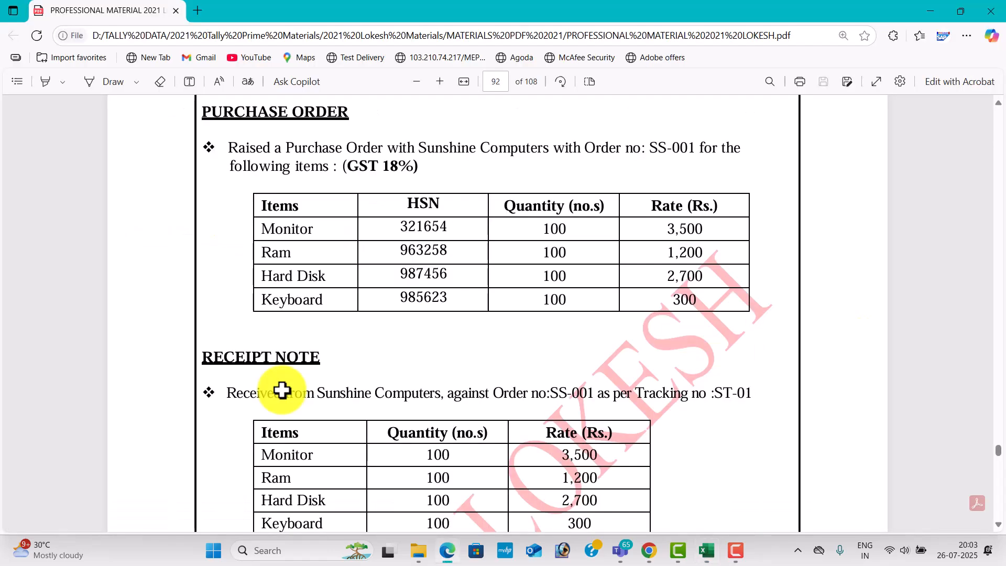
{"action": "scroll", "coordinate": [269, 443], "scroll_direction": "down", "scroll_amount": 3}
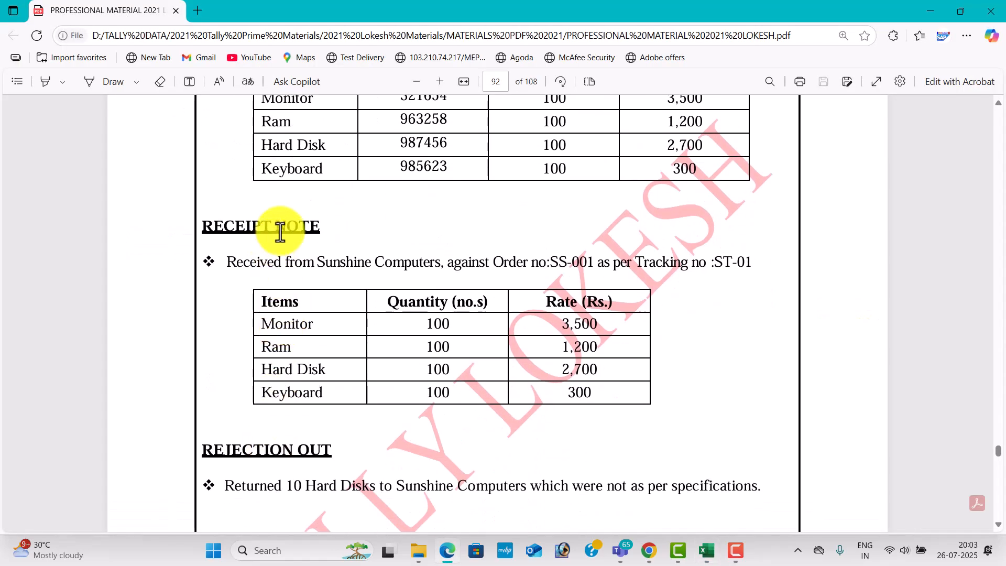
{"action": "key", "text": "alt+Tab"}
{"action": "type", "text": "Receipt Note"}
{"action": "key", "text": "Tab"}
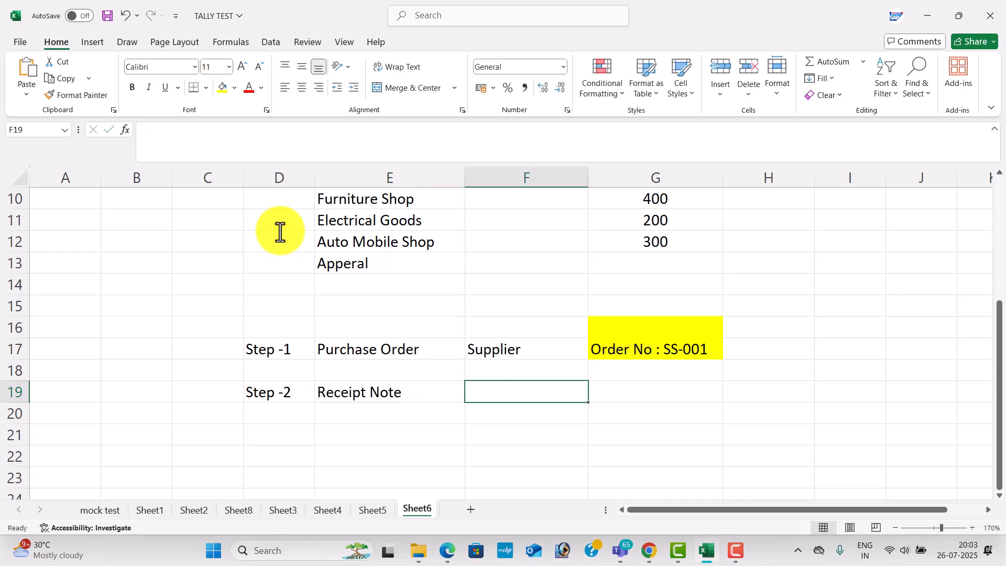
{"action": "type", "text": "Supplier"}
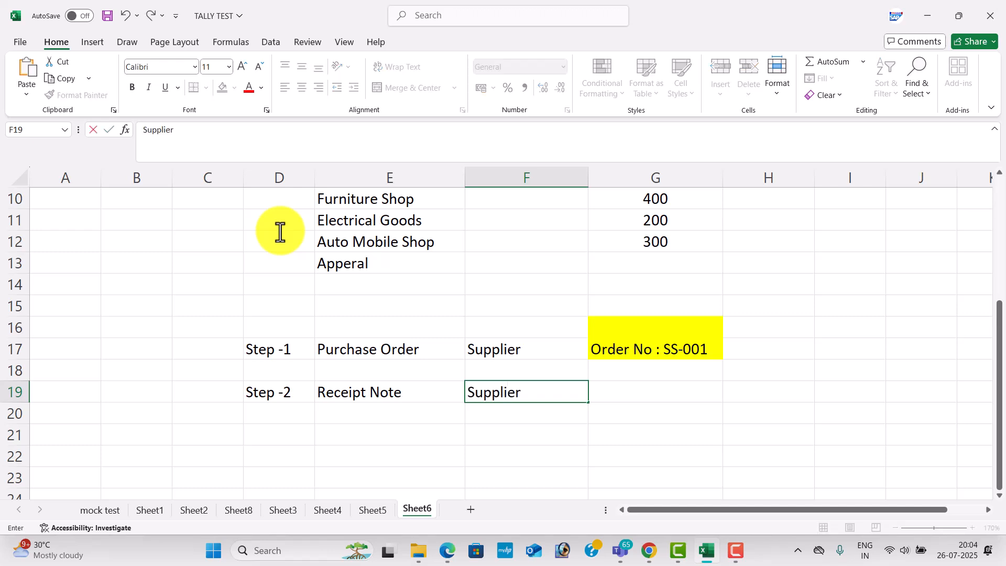
{"action": "key", "text": "Tab"}
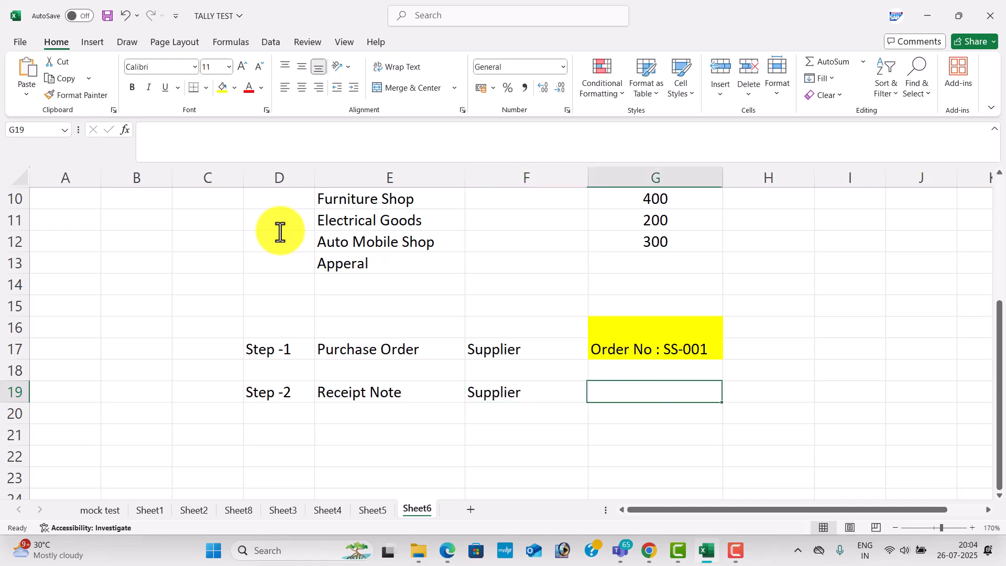
- Enter "Tracking No ; ST-01" in cell G19, checking the tracking number in the training PDF
{"action": "left_click", "coordinate": [648, 347]}
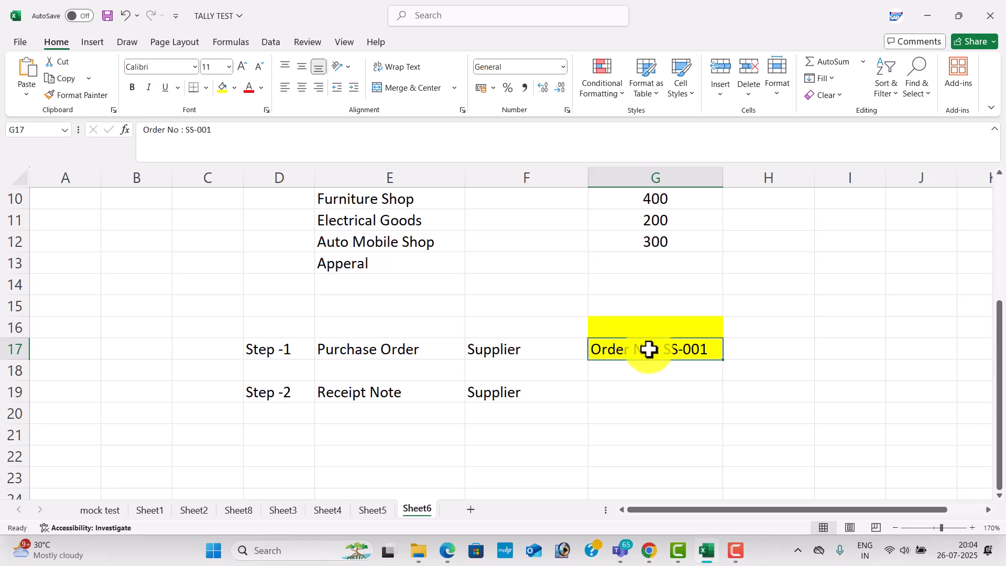
{"action": "left_click", "coordinate": [637, 398]}
{"action": "type", "text": "Tr"}
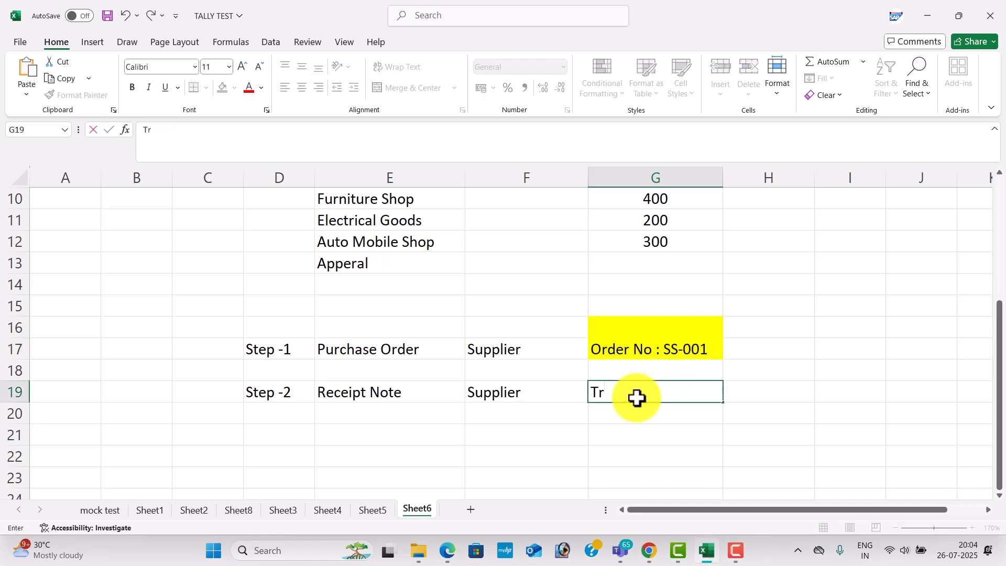
{"action": "type", "text": "acking No"}
{"action": "key", "text": "alt+Tab"}
{"action": "key", "text": "alt+Tab"}
{"action": "type", "text": "st"}
{"action": "key", "text": "BackSpace"}
{"action": "key", "text": "BackSpace"}
{"action": "type", "text": "ST-01"}
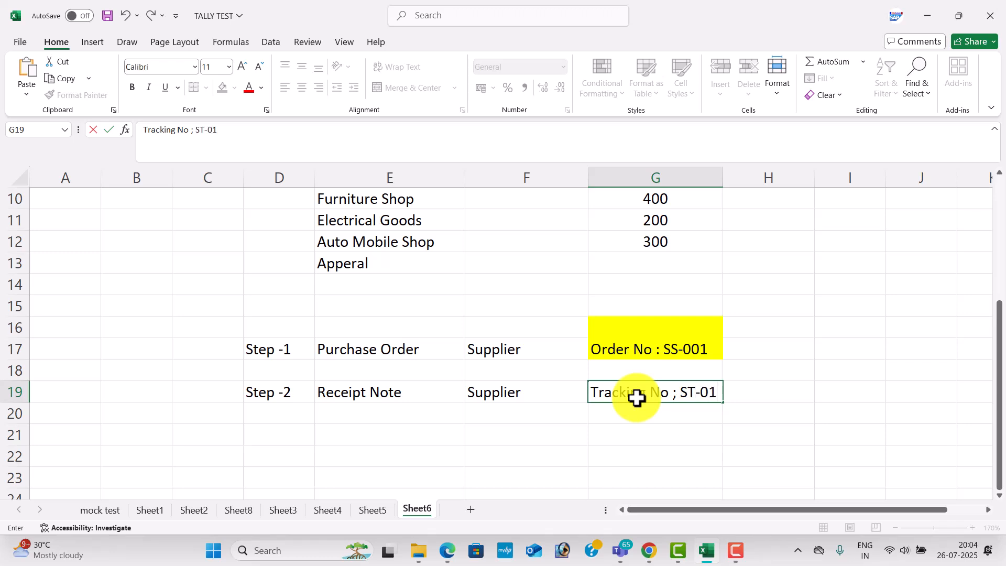
- Correct cell G19 to read "Tracking No : ST- 01" and fill it with yellow
{"action": "left_click", "coordinate": [696, 400]}
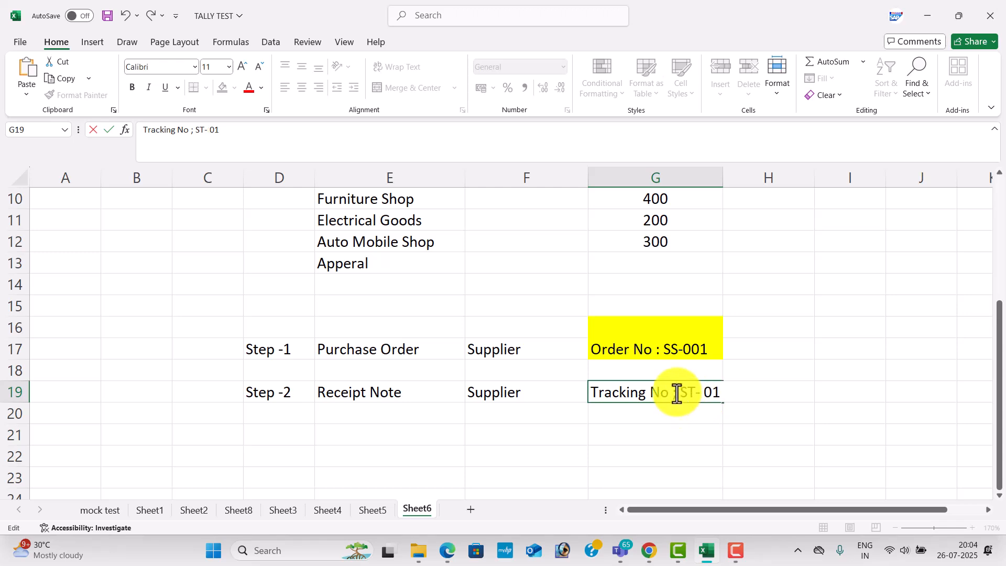
{"action": "left_click", "coordinate": [685, 420]}
{"action": "left_click", "coordinate": [646, 384]}
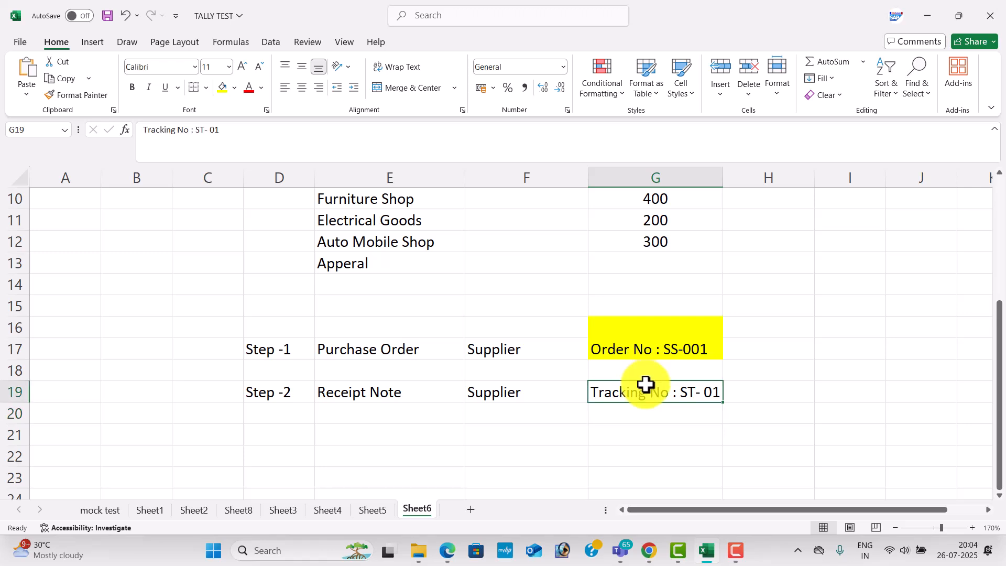
{"action": "left_click", "coordinate": [223, 88]}
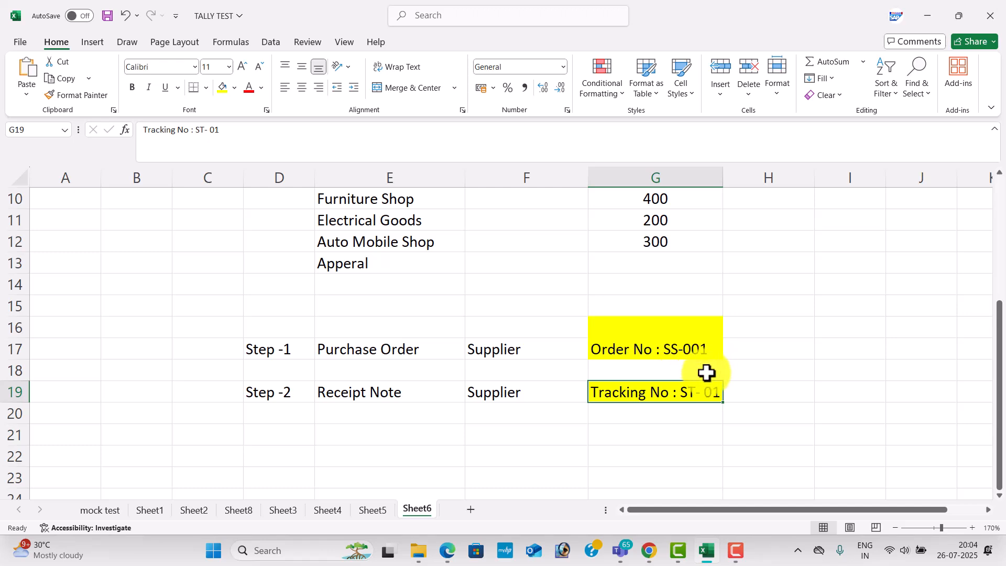
- Enter the quantity 400 in cell H18, between the purchase order and receipt note rows
{"action": "scroll", "coordinate": [690, 388], "scroll_direction": "down", "scroll_amount": 1}
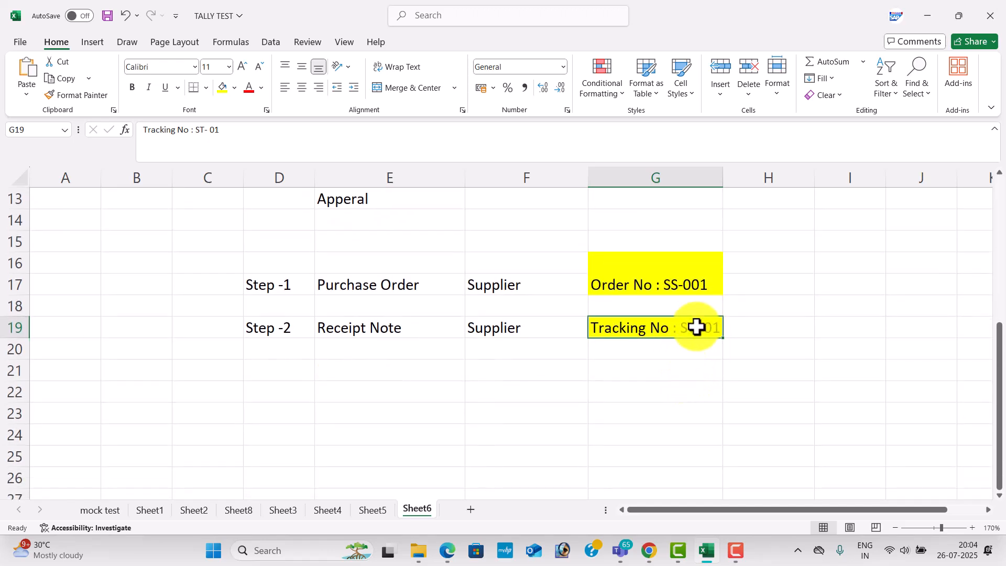
{"action": "left_click", "coordinate": [417, 329]}
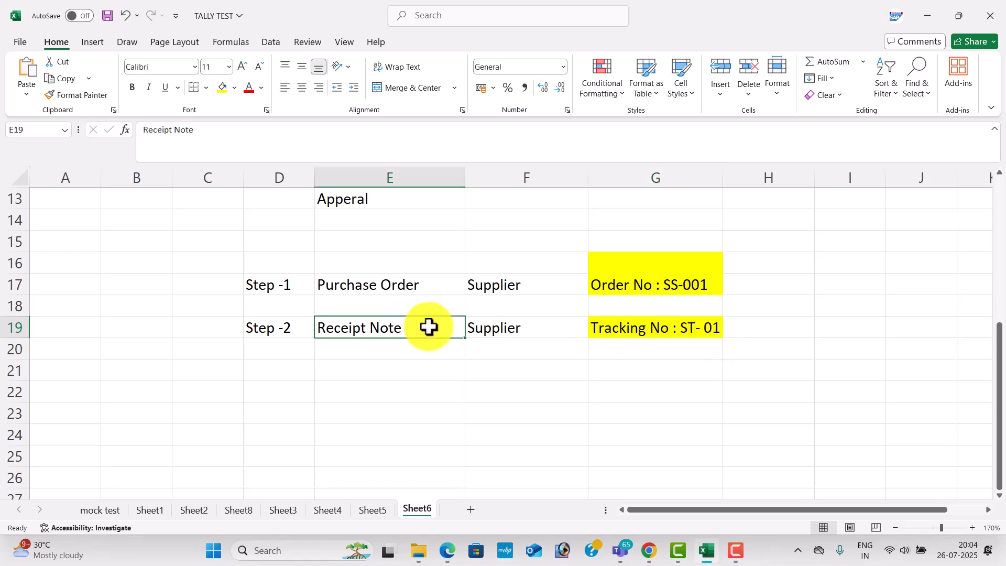
{"action": "left_click", "coordinate": [744, 308]}
{"action": "type", "text": "400"}
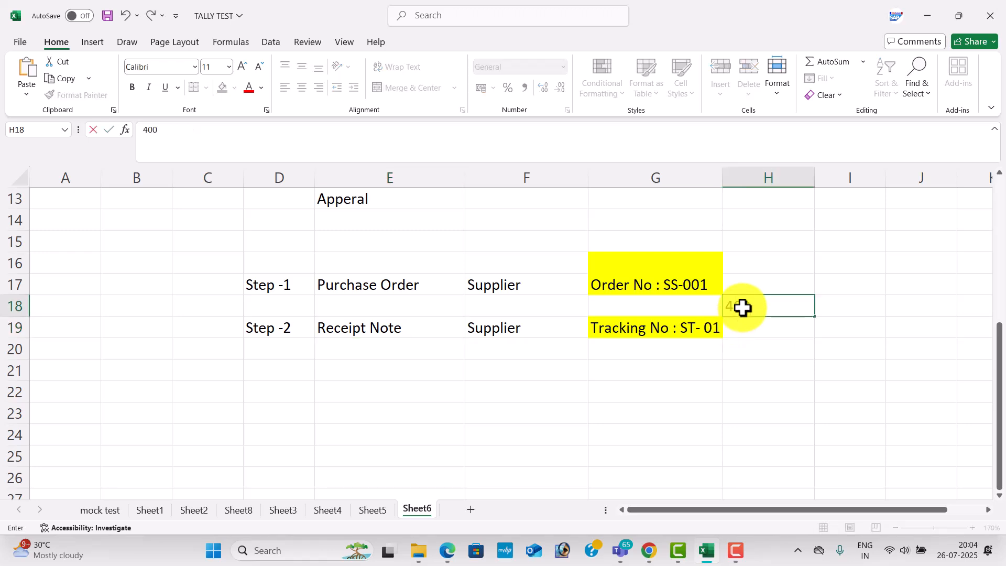
{"action": "key", "text": "Return"}
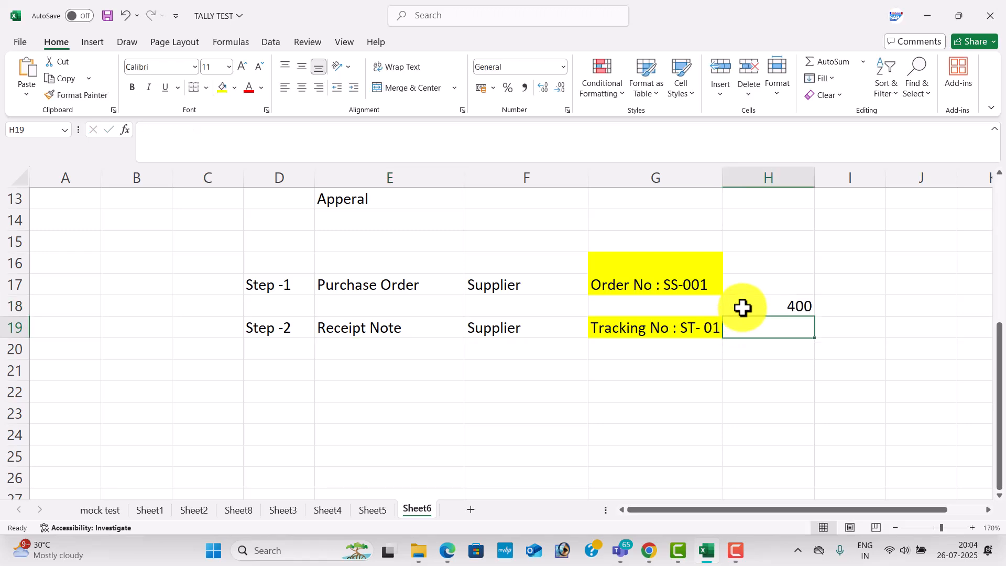
- Enter "Step -3" in cell D21, two rows below Step -2
{"action": "key", "text": "Down"}
{"action": "key", "text": "Down"}
{"action": "key", "text": "Left"}
{"action": "key", "text": "Left"}
{"action": "key", "text": "Left"}
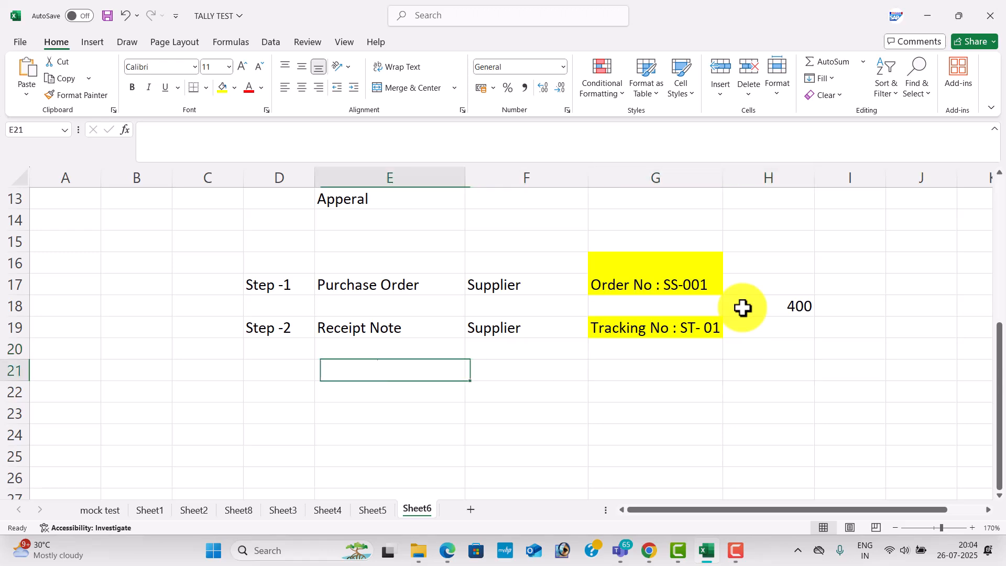
{"action": "key", "text": "Left"}
{"action": "type", "text": "Step -"}
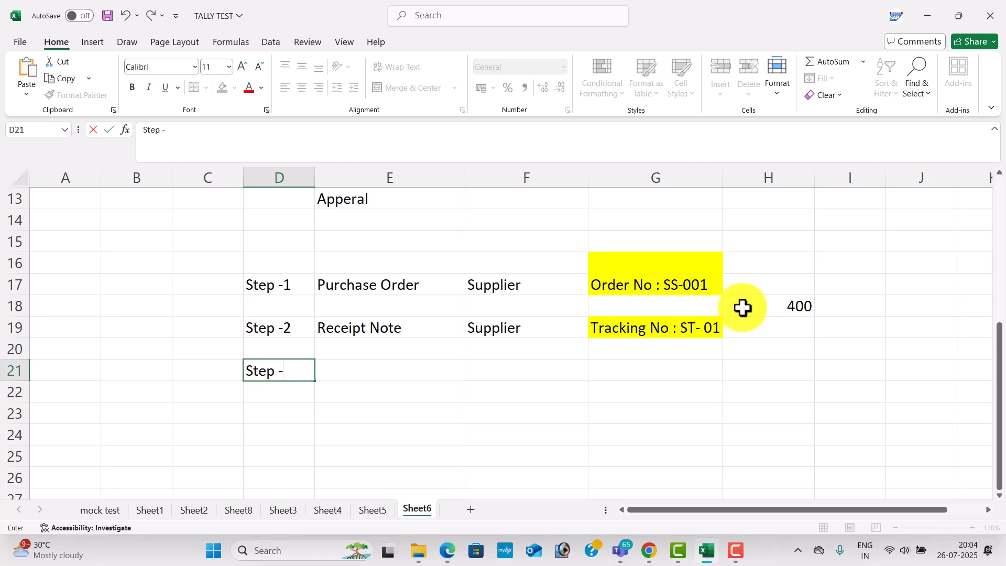
{"action": "type", "text": "3"}
{"action": "key", "text": "Tab"}
- Look up the section after the receipt note in the Edge PDF and enter "Rejection Out" in Excel cell E21
{"action": "key", "text": "alt+Tab"}
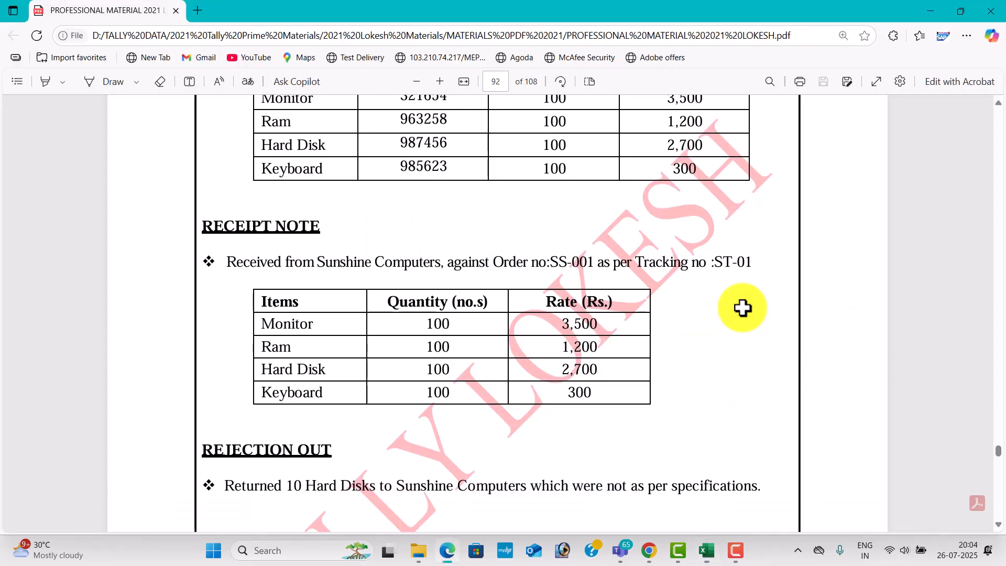
{"action": "scroll", "coordinate": [730, 337], "scroll_direction": "down", "scroll_amount": 2}
{"action": "scroll", "coordinate": [372, 377], "scroll_direction": "down", "scroll_amount": 2}
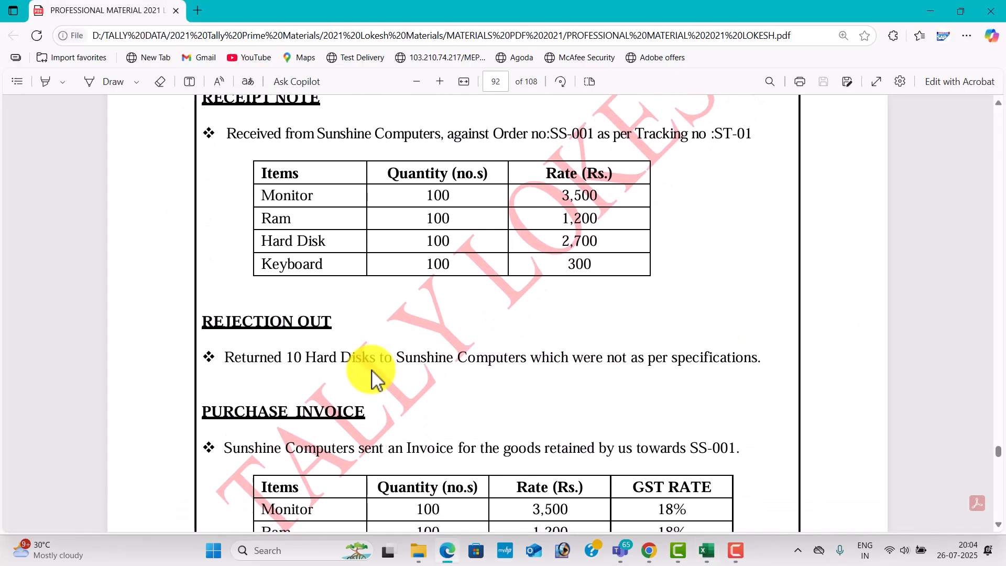
{"action": "key", "text": "alt+Tab"}
{"action": "type", "text": "R"}
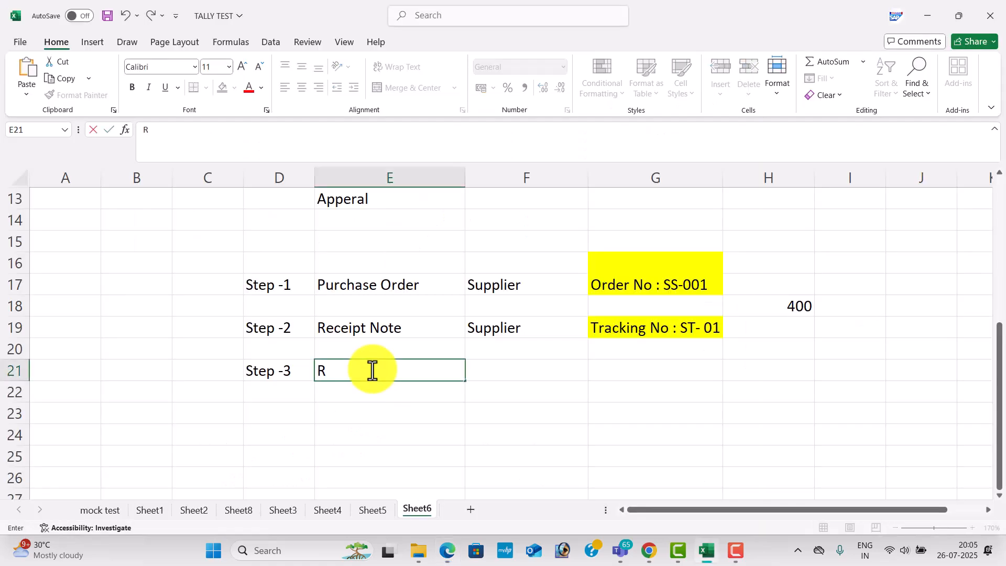
{"action": "type", "text": "ejection Out"}
{"action": "key", "text": "Tab"}
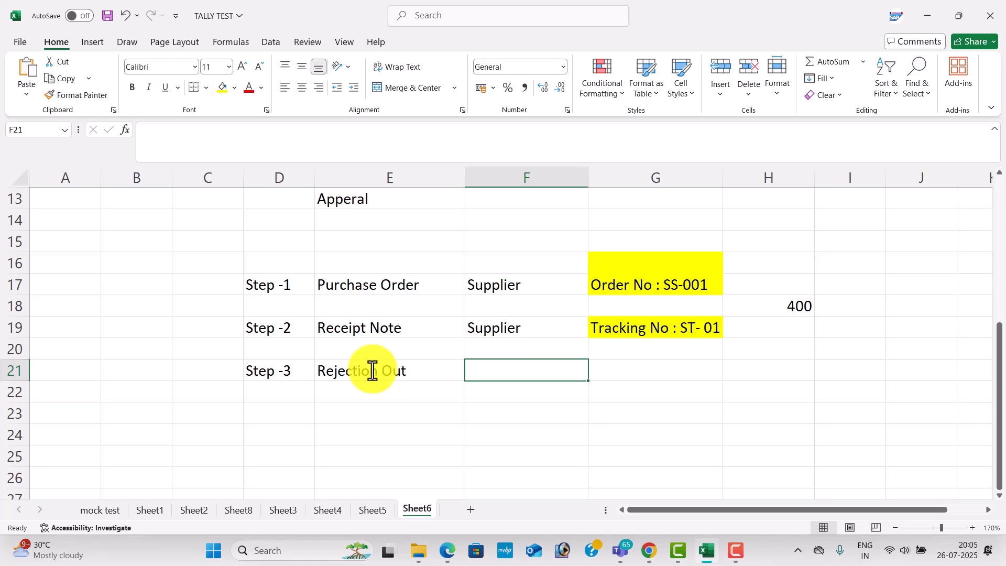
- Center the 400 in H18, and enter 10 in cell H20 with "Less" beside it in I20
{"action": "left_click", "coordinate": [770, 308]}
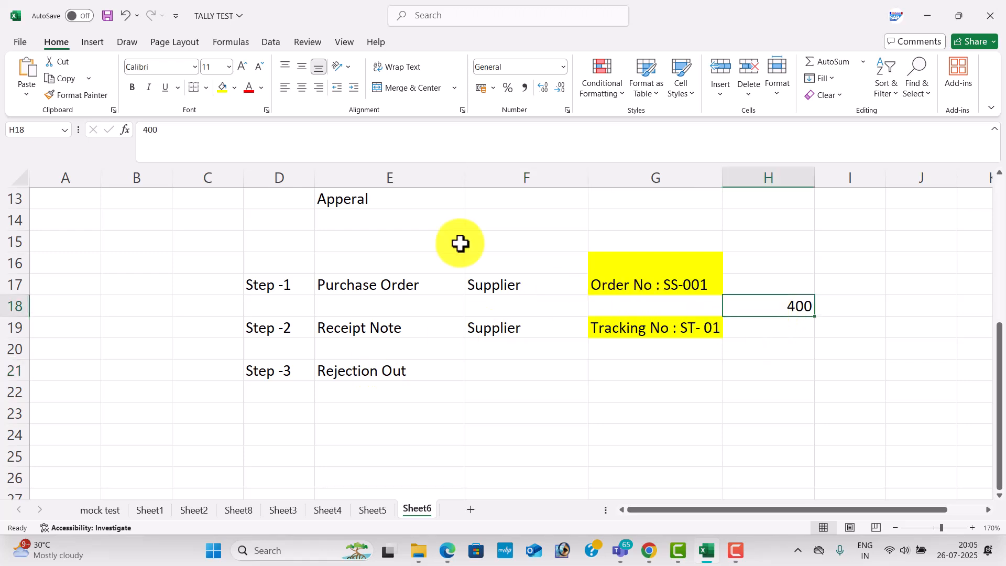
{"action": "left_click", "coordinate": [301, 88]}
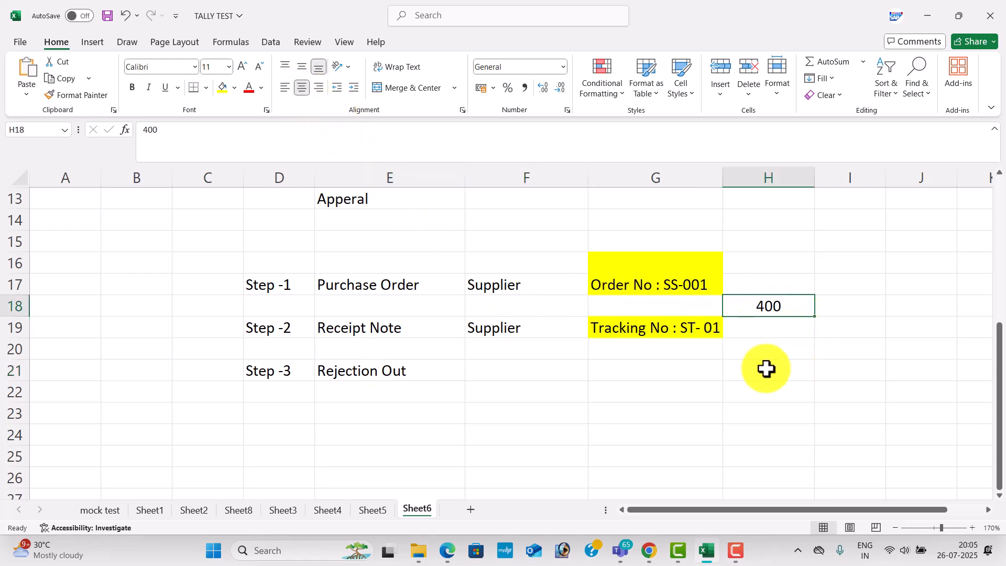
{"action": "left_click", "coordinate": [776, 351]}
{"action": "type", "text": "10"}
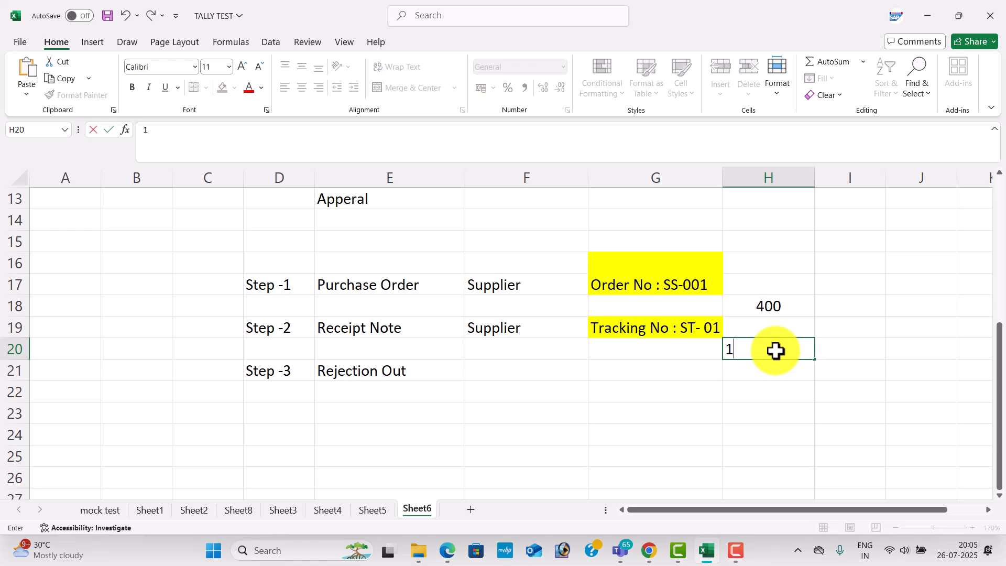
{"action": "key", "text": "Tab"}
{"action": "type", "text": "Less"}
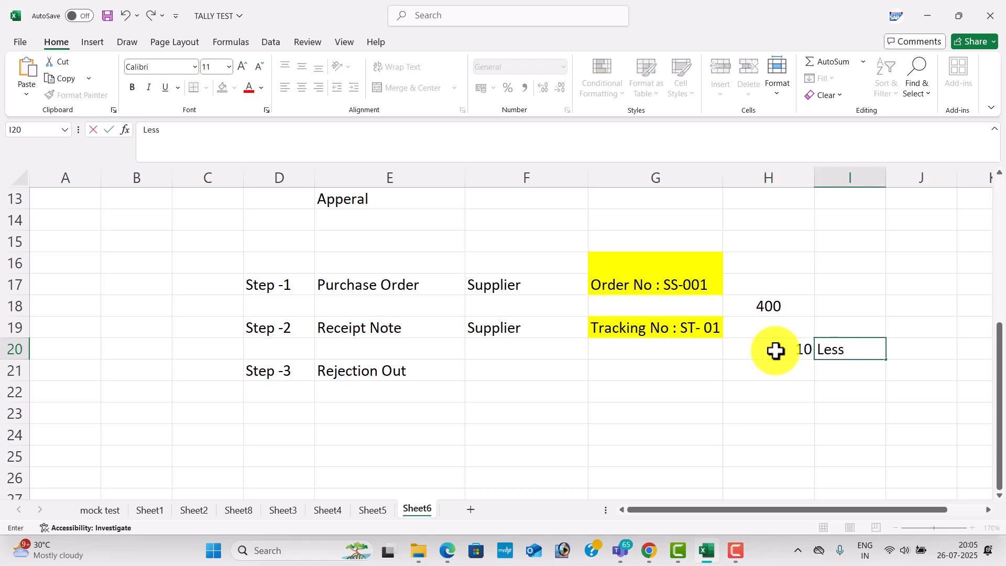
{"action": "key", "text": "Return"}
{"action": "key", "text": "Left"}
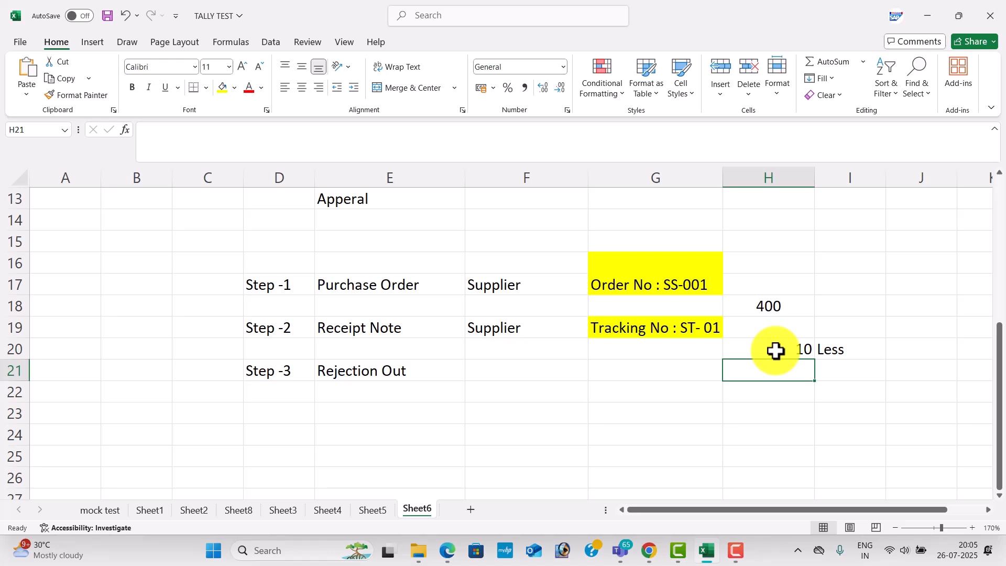
- Below the tracking number, enter 400 in cell G20 and 10 in cell G21
{"action": "left_click", "coordinate": [671, 331]}
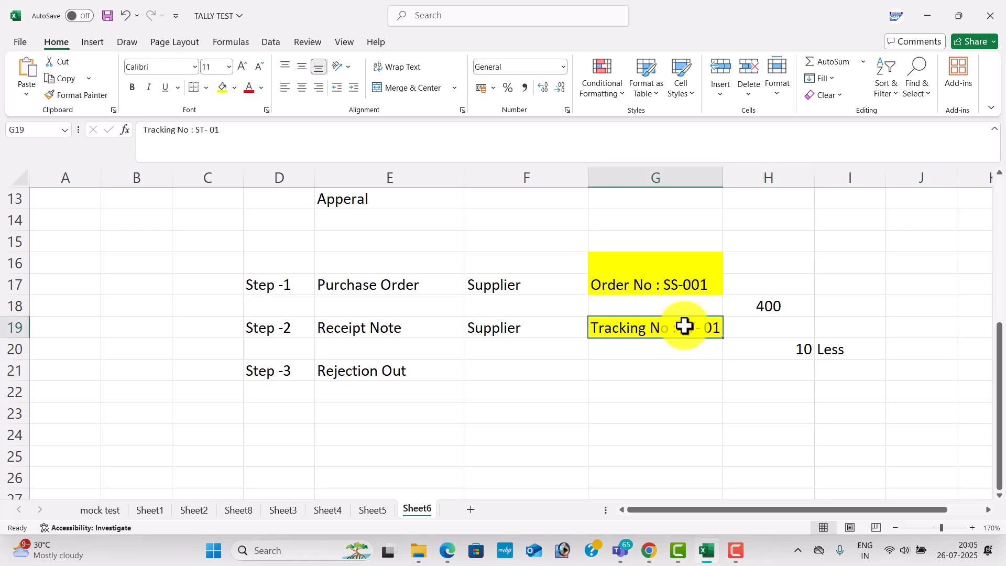
{"action": "left_click", "coordinate": [744, 329]}
{"action": "left_click", "coordinate": [690, 341]}
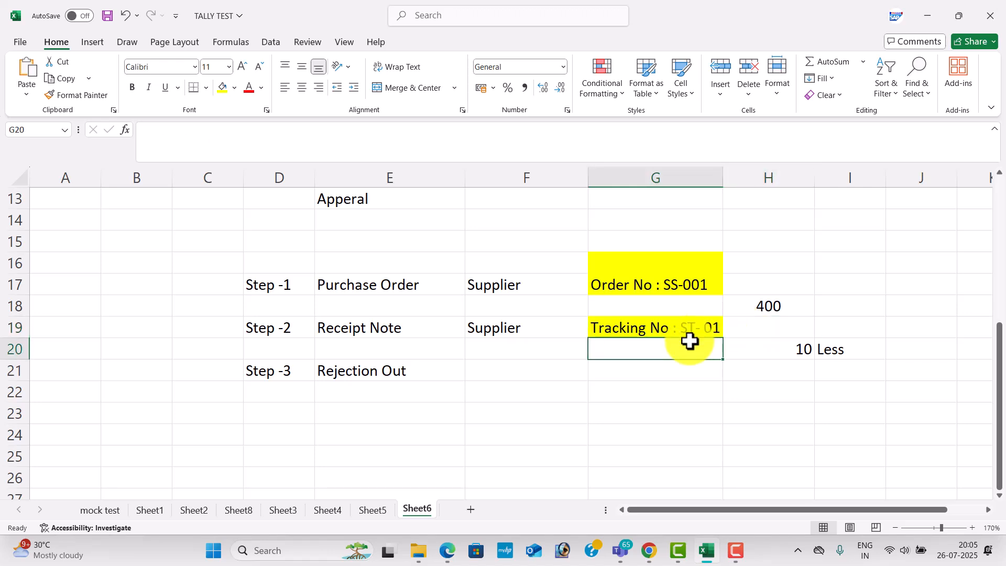
{"action": "type", "text": "400"}
{"action": "key", "text": "Return"}
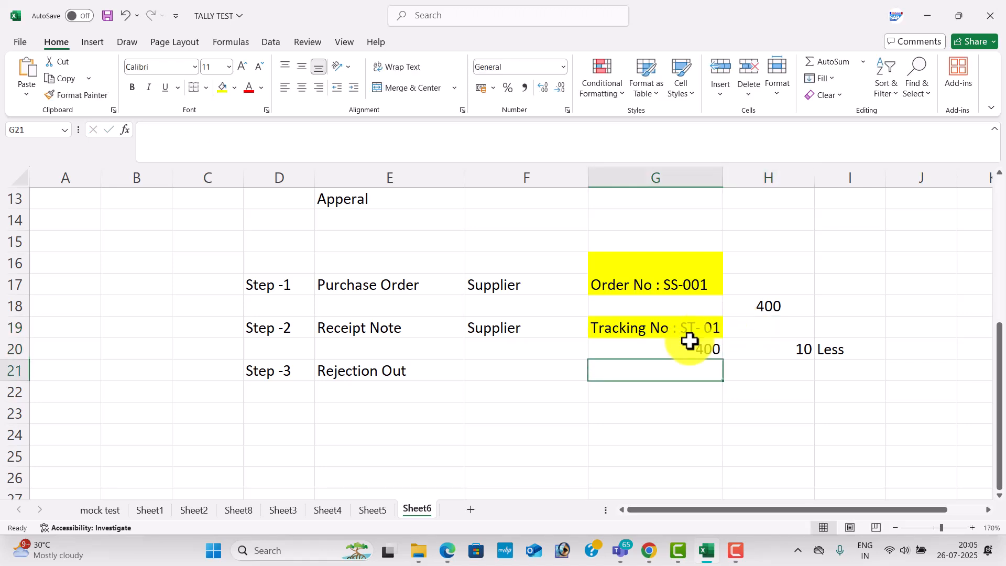
{"action": "type", "text": "10"}
{"action": "key", "text": "Return"}
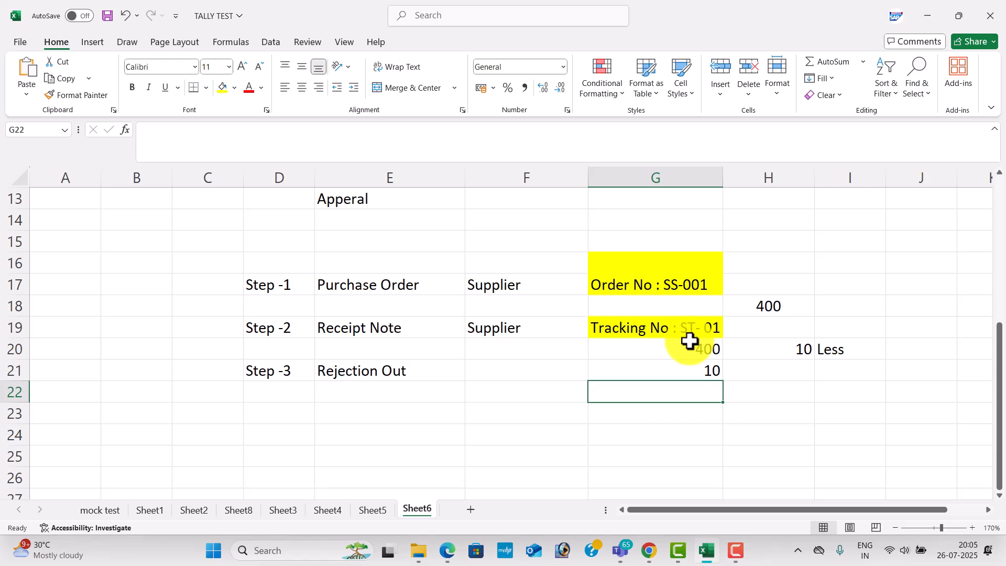
- Enter 390 in cell G22, below the 10 of the rejection out row
{"action": "left_click", "coordinate": [685, 372]}
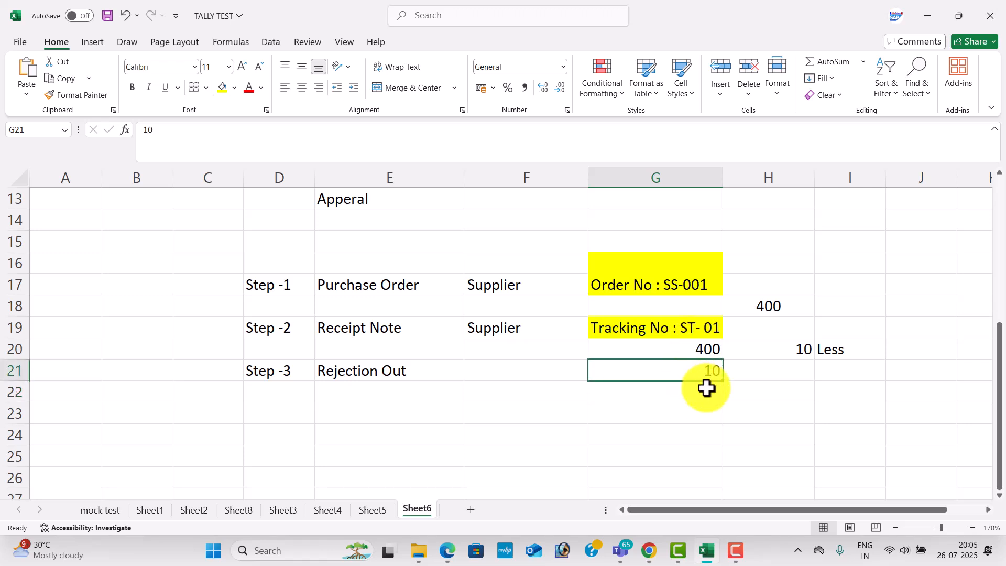
{"action": "left_click", "coordinate": [706, 389]}
{"action": "type", "text": "390"}
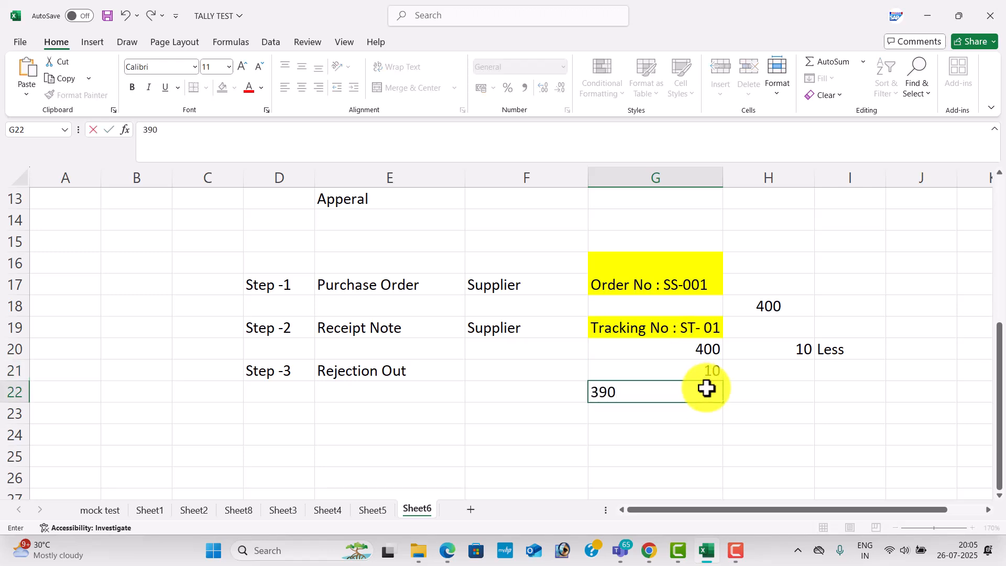
{"action": "left_click", "coordinate": [708, 431]}
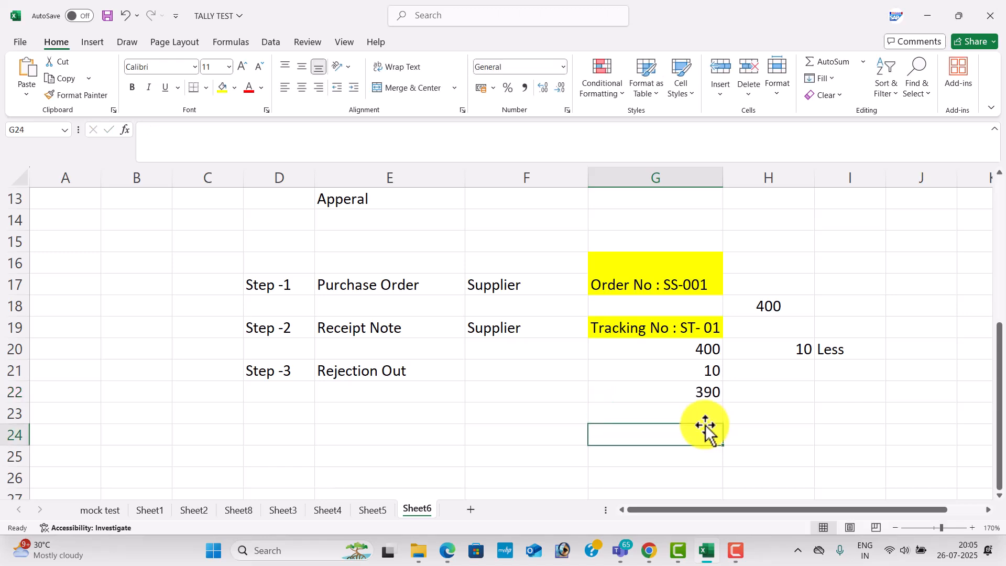
- Enter "Step -4" in cell D23 and "Purchase Invoice" beside it in E23
{"action": "left_click", "coordinate": [297, 414]}
{"action": "type", "text": "Ste"}
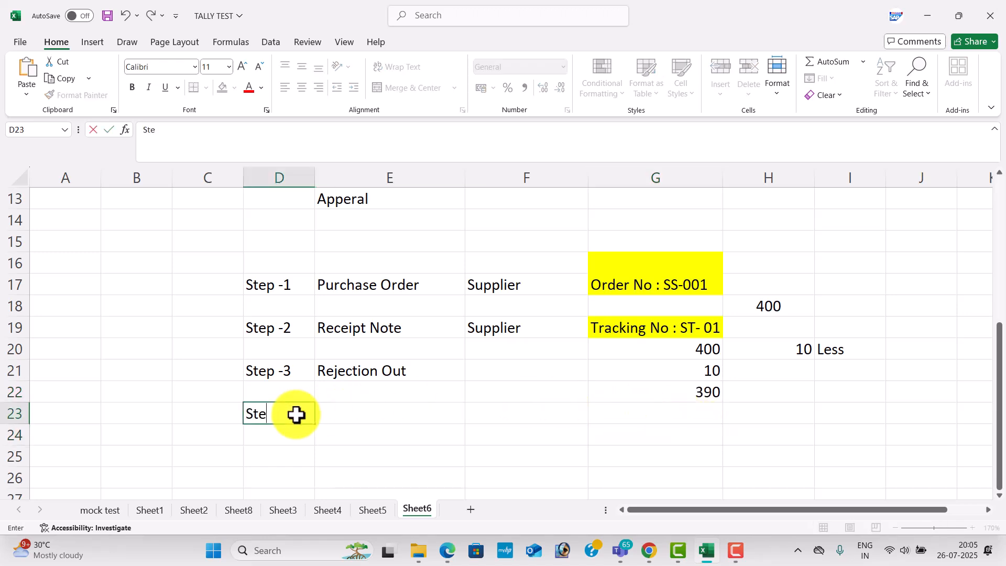
{"action": "type", "text": "p -4"}
{"action": "key", "text": "Tab"}
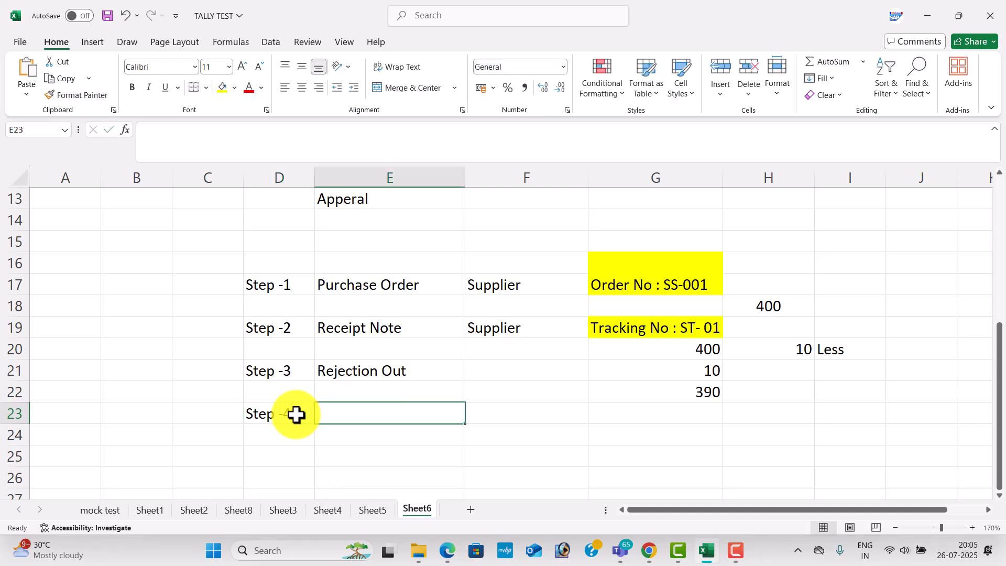
{"action": "type", "text": "Purchase Invoice"}
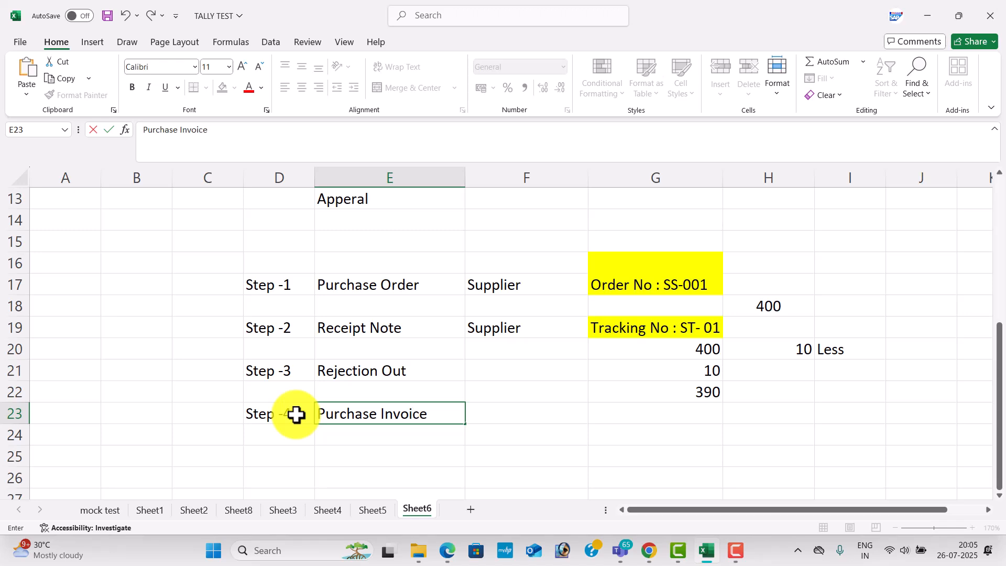
{"action": "key", "text": "Tab"}
- Clear cell G22 and enter 390 in cell G23 on the Purchase Invoice row
{"action": "key", "text": "Tab"}
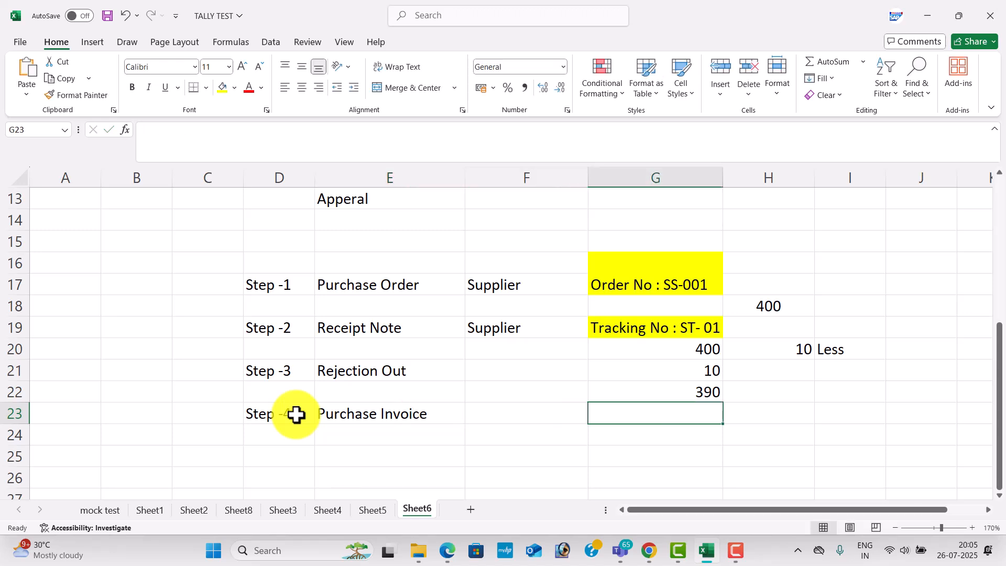
{"action": "key", "text": "Up"}
{"action": "key", "text": "Delete"}
{"action": "key", "text": "Down"}
{"action": "key", "text": "Down"}
{"action": "key", "text": "Up"}
{"action": "type", "text": "390"}
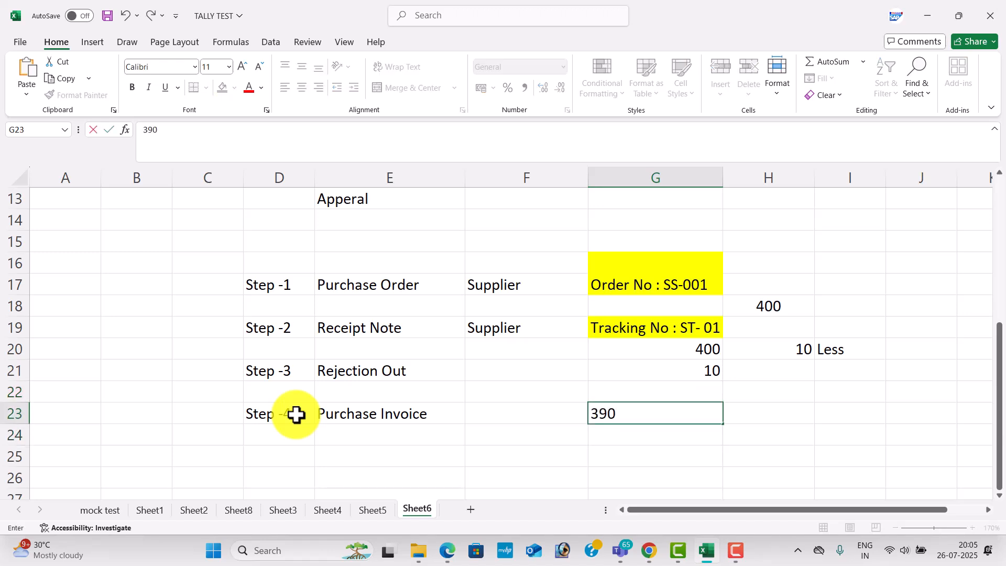
{"action": "key", "text": "Return"}
{"action": "key", "text": "Up"}
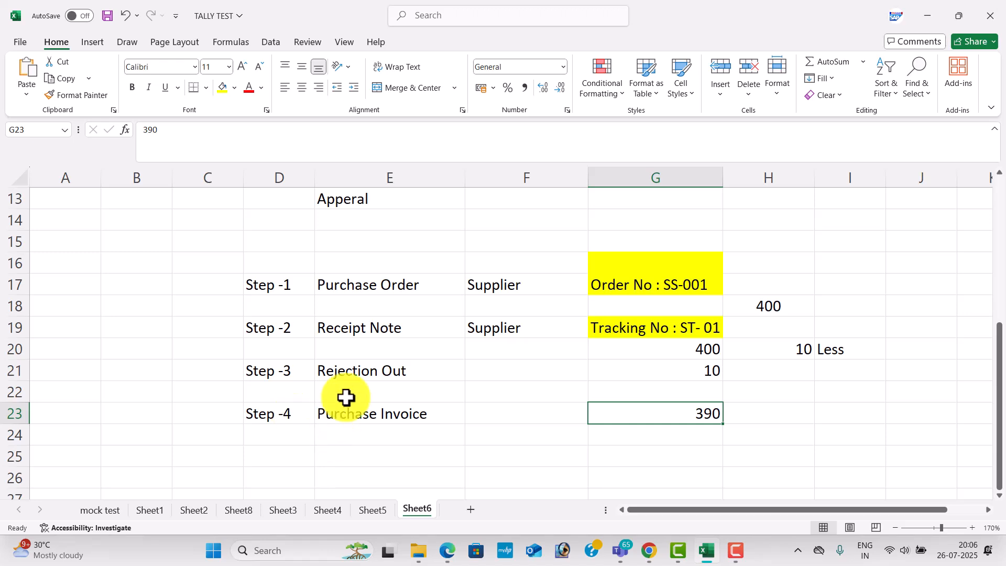
- Center the 390 in cell G23
{"action": "left_click_drag", "start_coordinate": [631, 350], "coordinate": [634, 408]}
{"action": "left_click", "coordinate": [634, 408]}
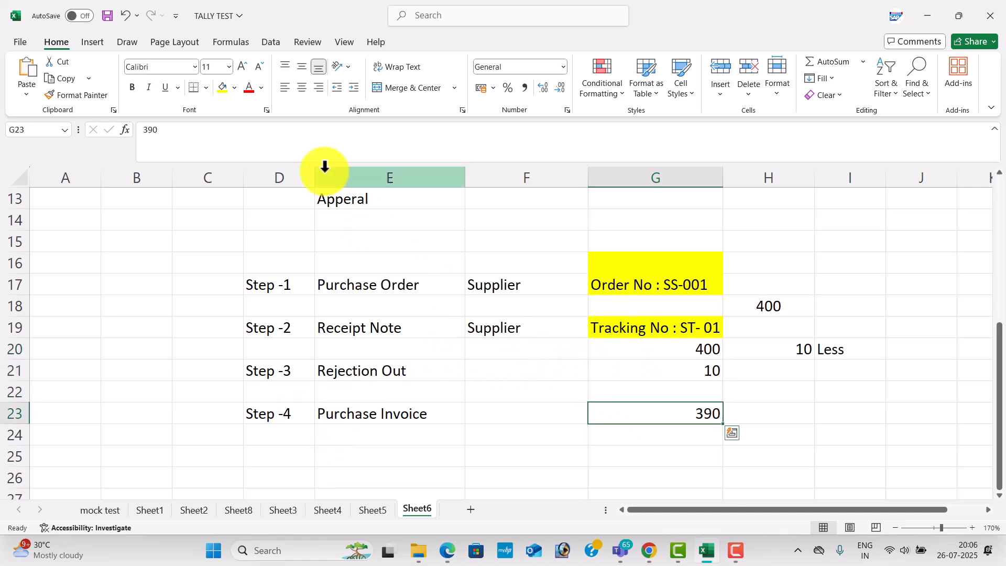
{"action": "left_click", "coordinate": [302, 88]}
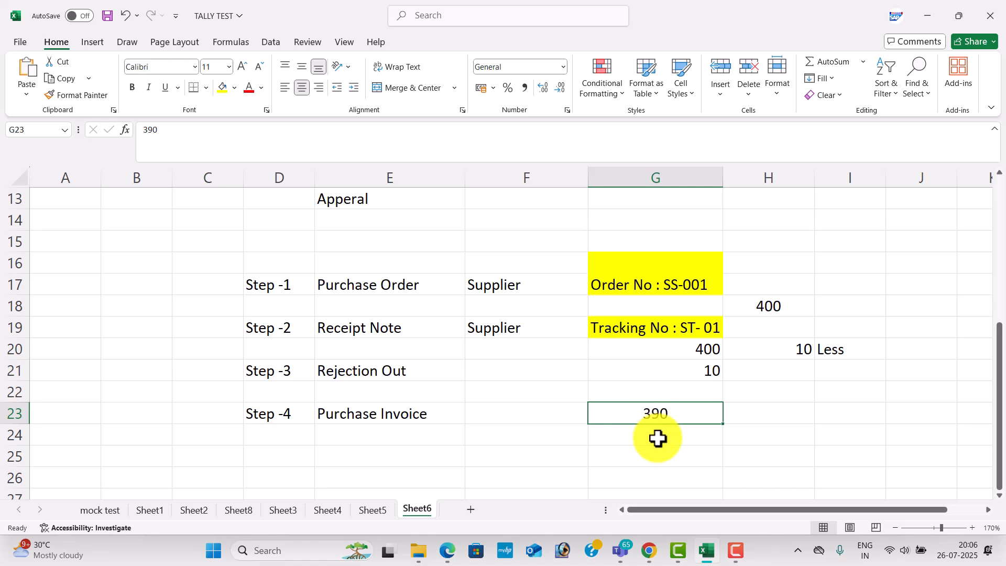
{"action": "left_click", "coordinate": [634, 440]}
- Enter "Step-5" in cell D25 and "Debit Note" beside it in E25
{"action": "scroll", "coordinate": [602, 440], "scroll_direction": "down", "scroll_amount": 1}
{"action": "left_click", "coordinate": [272, 395]}
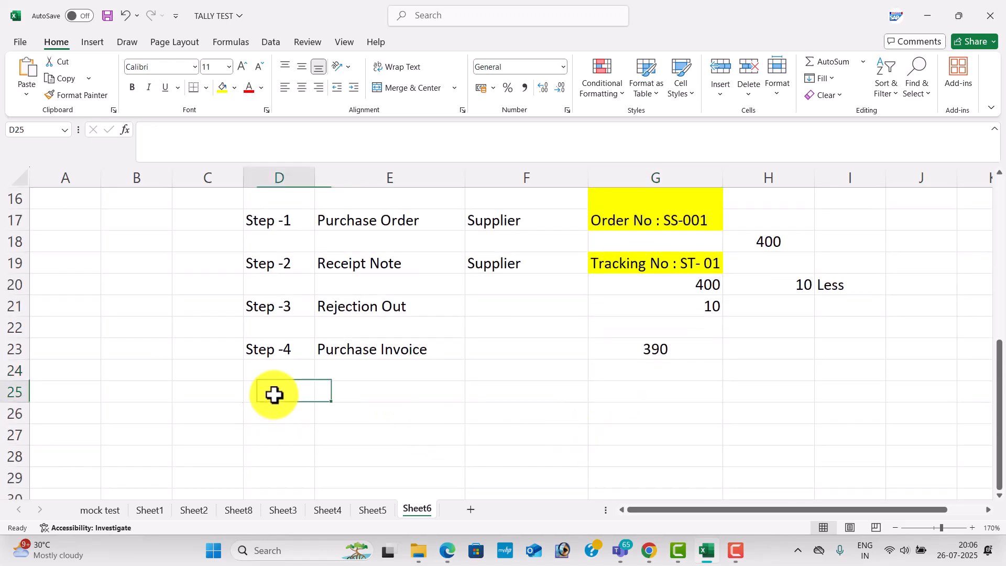
{"action": "type", "text": "St"}
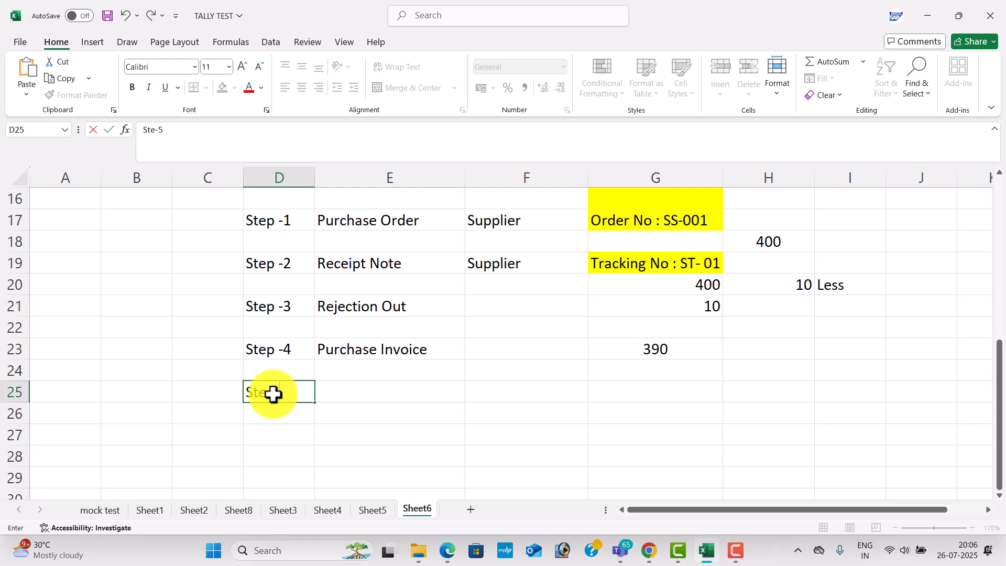
{"action": "type", "text": "ep-5"}
{"action": "key", "text": "Tab"}
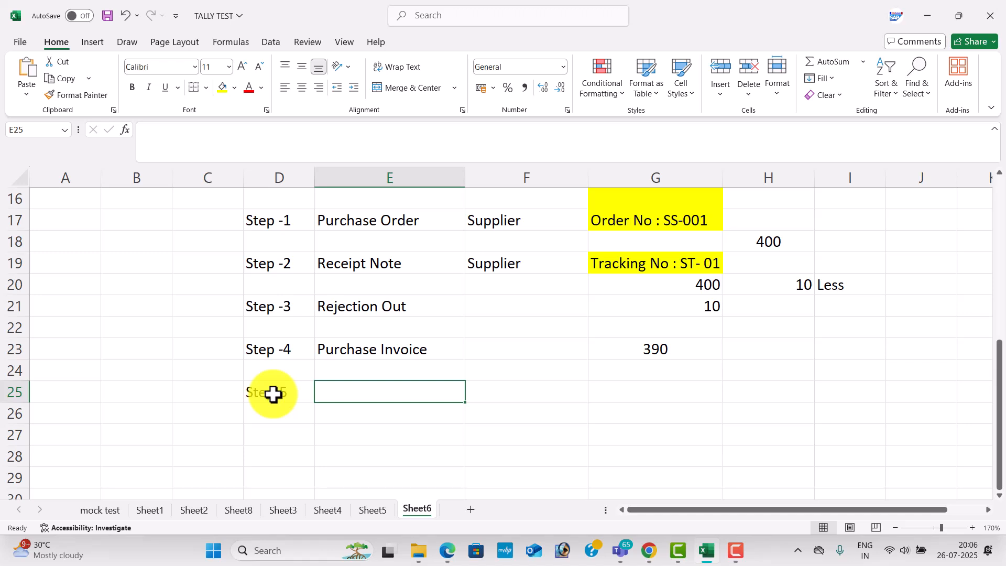
{"action": "type", "text": "C"}
{"action": "key", "text": "BackSpace"}
{"action": "type", "text": "De"}
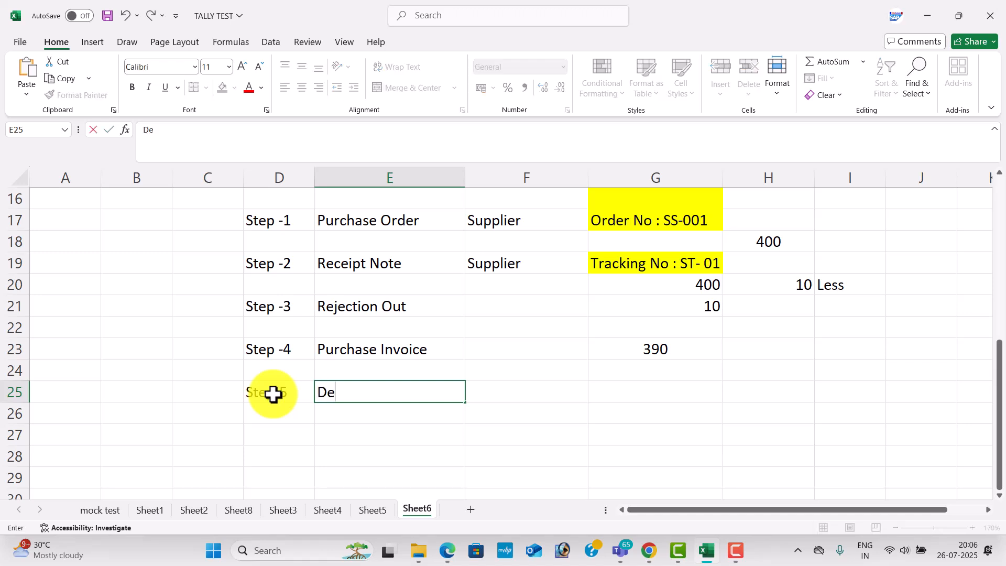
{"action": "type", "text": "nit n"}
{"action": "key", "text": "BackSpace"}
{"action": "type", "text": "t Note"}
{"action": "key", "text": "Tab"}
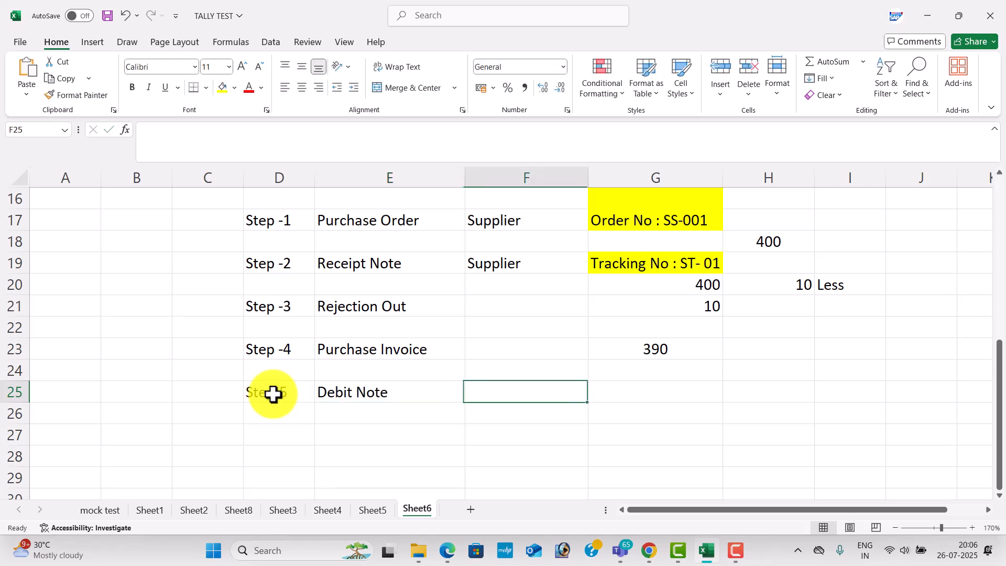
- Look up the debit note's return quantity in the Edge PDF and enter 20 in Excel cell G25
{"action": "key", "text": "Tab"}
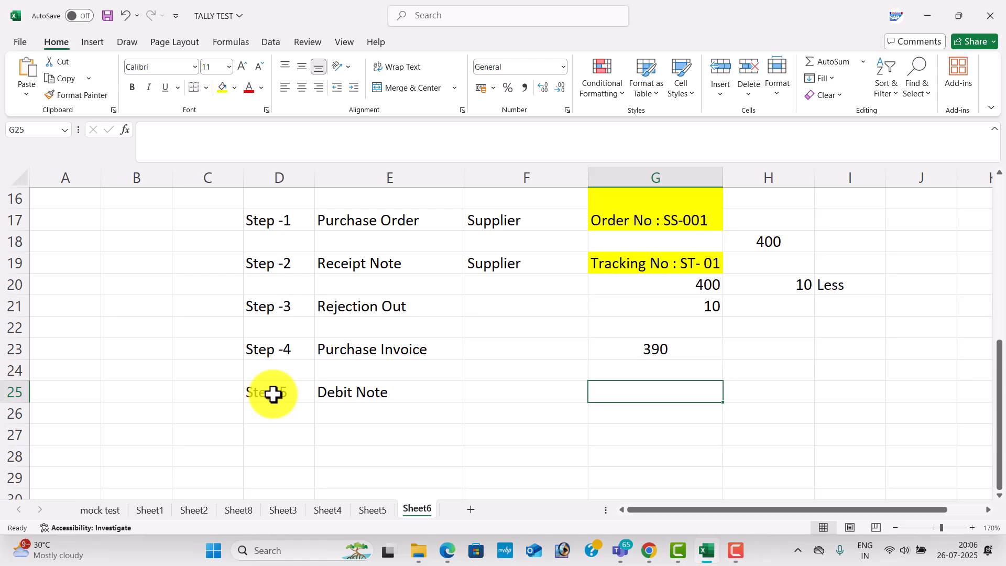
{"action": "key", "text": "alt+Tab"}
{"action": "scroll", "coordinate": [273, 394], "scroll_direction": "down", "scroll_amount": 3}
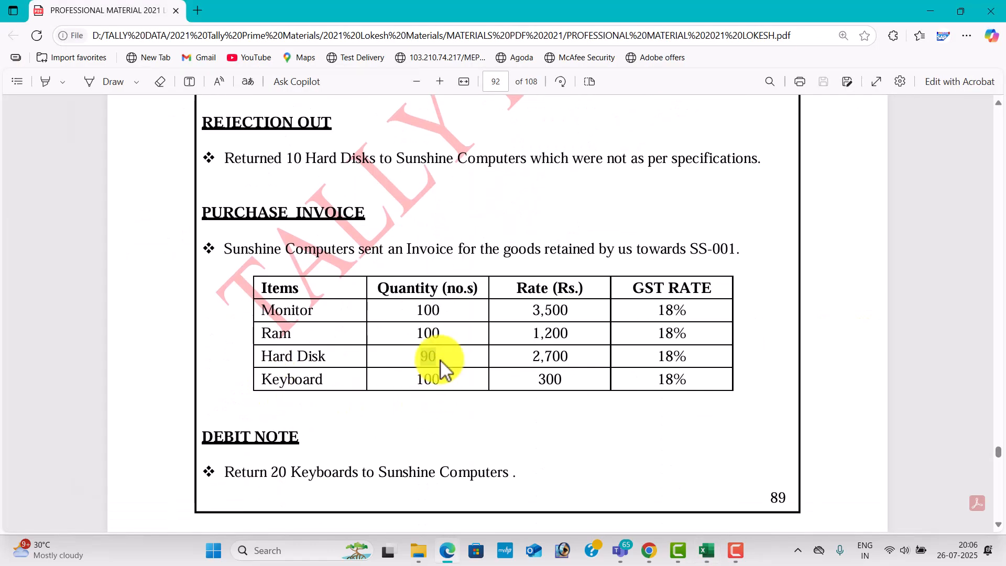
{"action": "key", "text": "F12"}
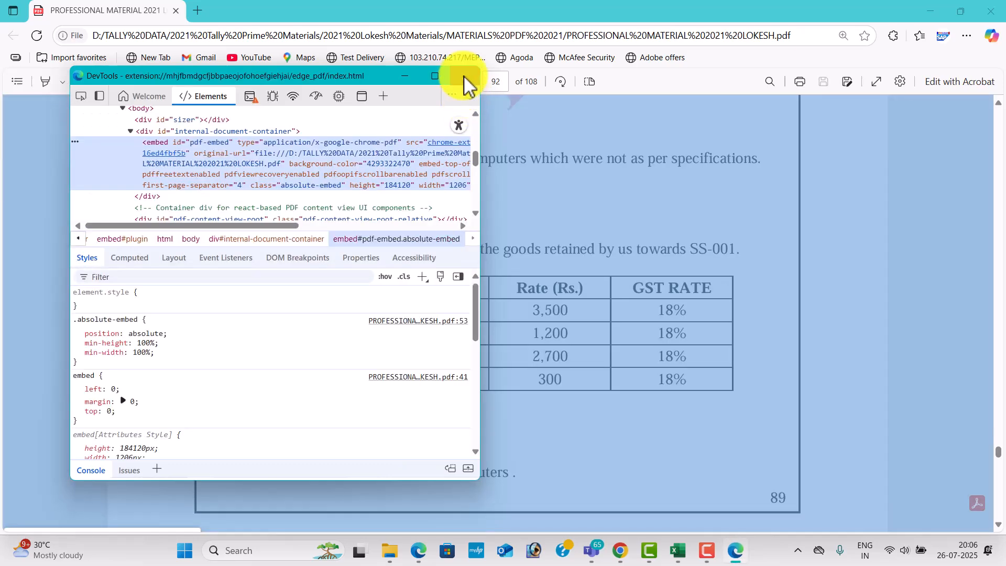
{"action": "left_click", "coordinate": [464, 76]}
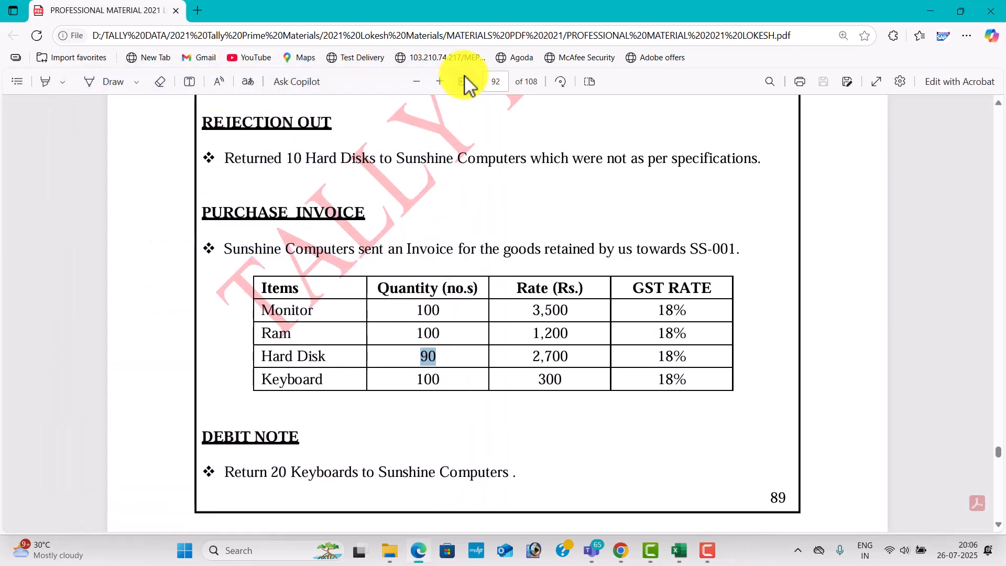
{"action": "key", "text": "alt+Tab"}
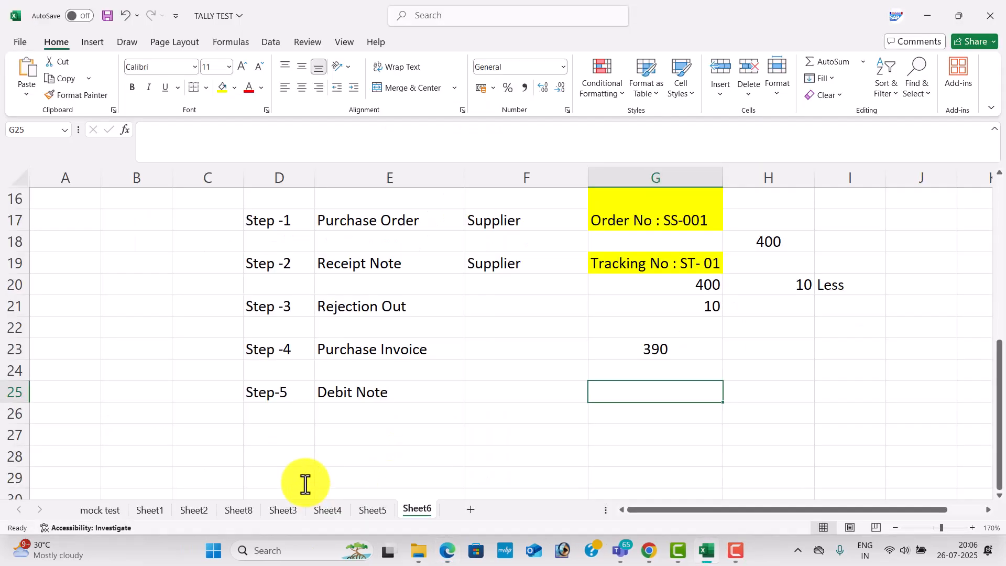
{"action": "type", "text": "20"}
{"action": "key", "text": "Return"}
- Enter "Stock Summary" in cell F27 and 370 beside it in G27
{"action": "key", "text": "Return"}
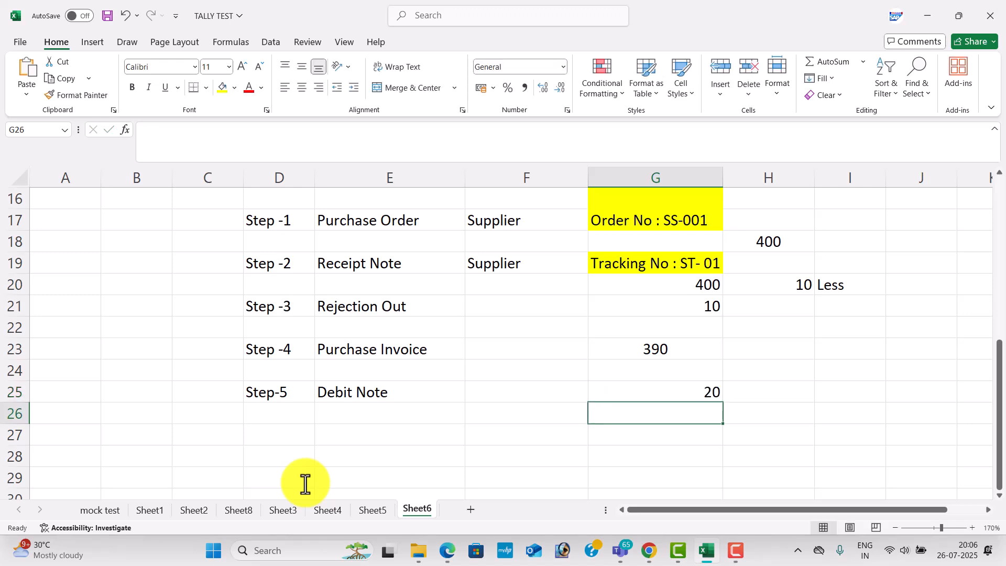
{"action": "key", "text": "Left"}
{"action": "type", "text": "Sto"}
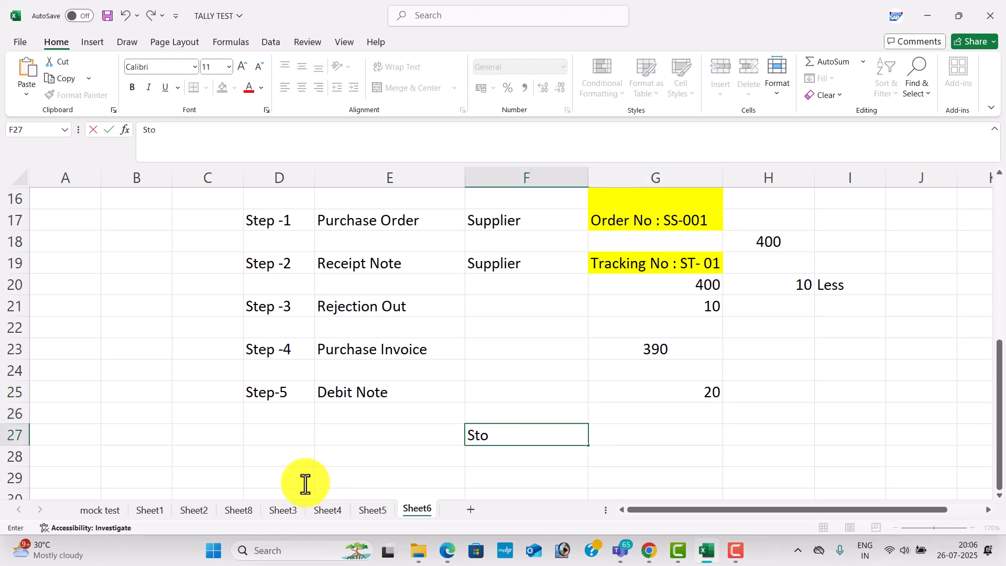
{"action": "type", "text": "ck SUmmar"}
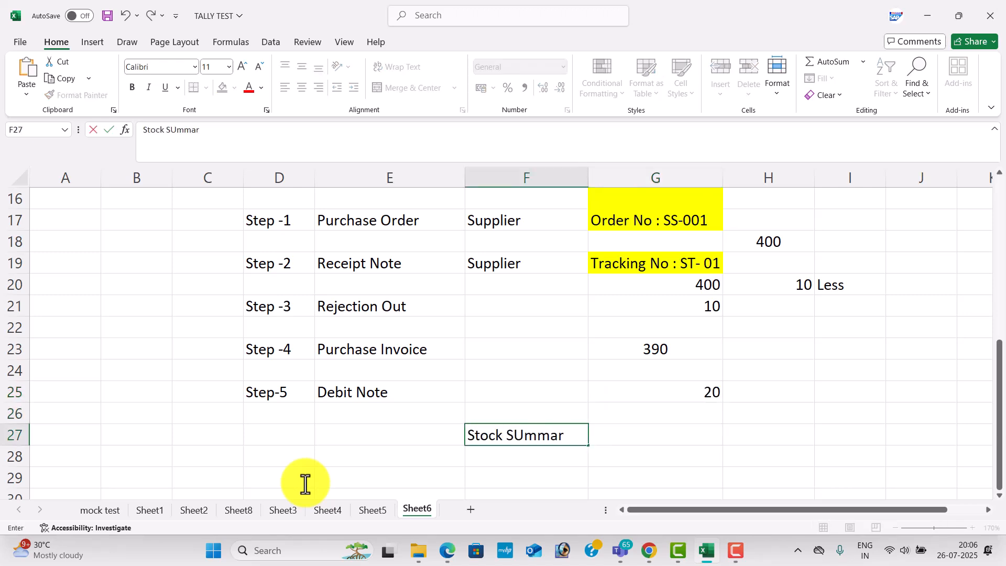
{"action": "type", "text": "u"}
{"action": "key", "text": "BackSpace"}
{"action": "type", "text": "y"}
{"action": "key", "text": "Tab"}
{"action": "type", "text": "370"}
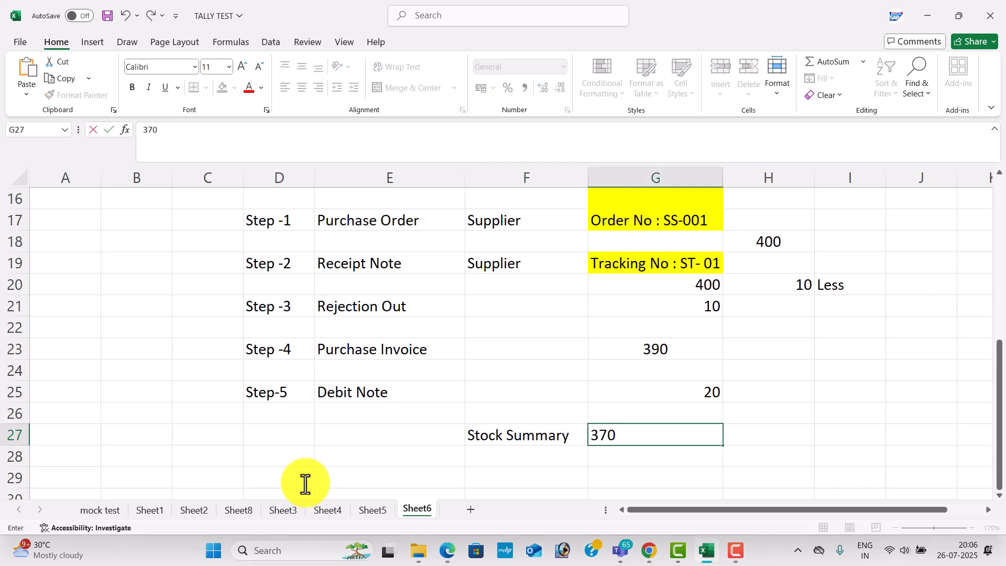
- Center the 370 in cell G27
{"action": "left_click", "coordinate": [752, 418]}
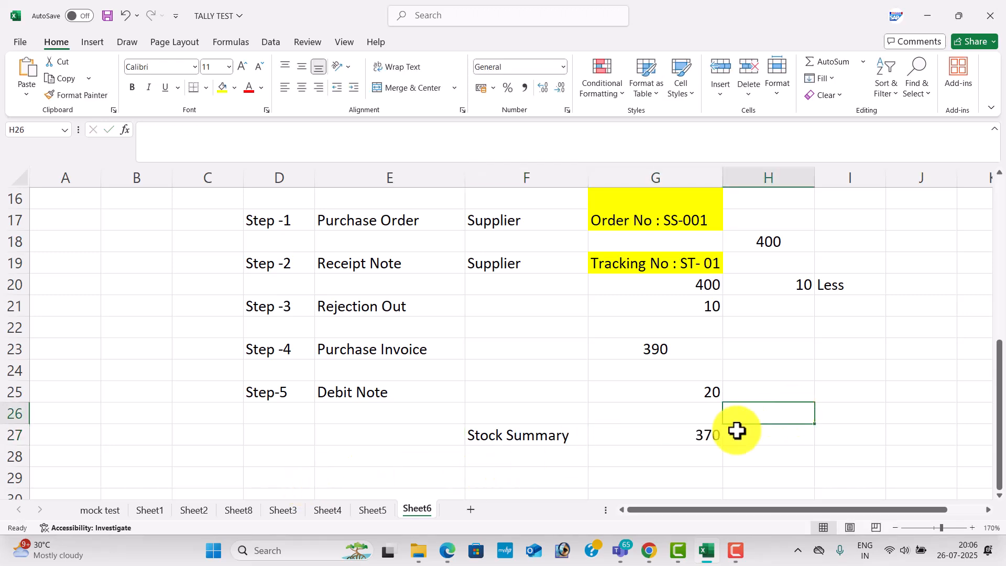
{"action": "left_click", "coordinate": [669, 440]}
{"action": "left_click", "coordinate": [303, 88]}
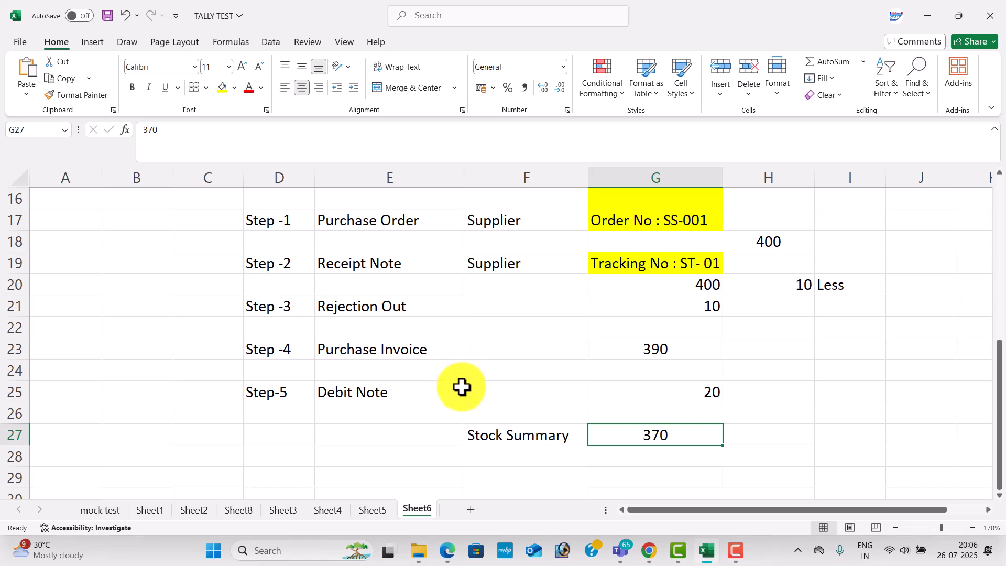
- Find TallyPrime through Windows search and launch it
{"action": "left_click", "coordinate": [314, 551]}
{"action": "type", "text": "tally"}
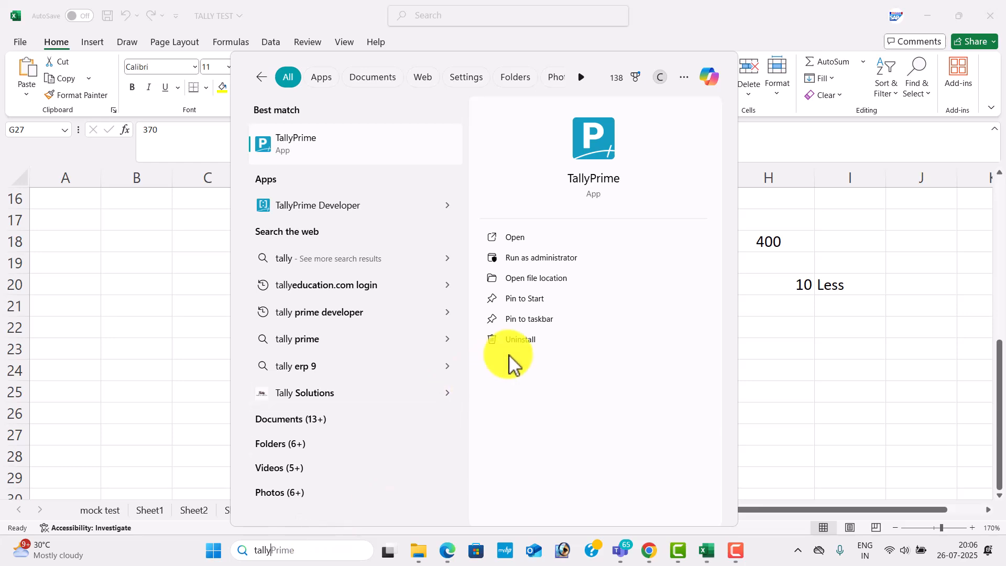
{"action": "left_click", "coordinate": [556, 239]}
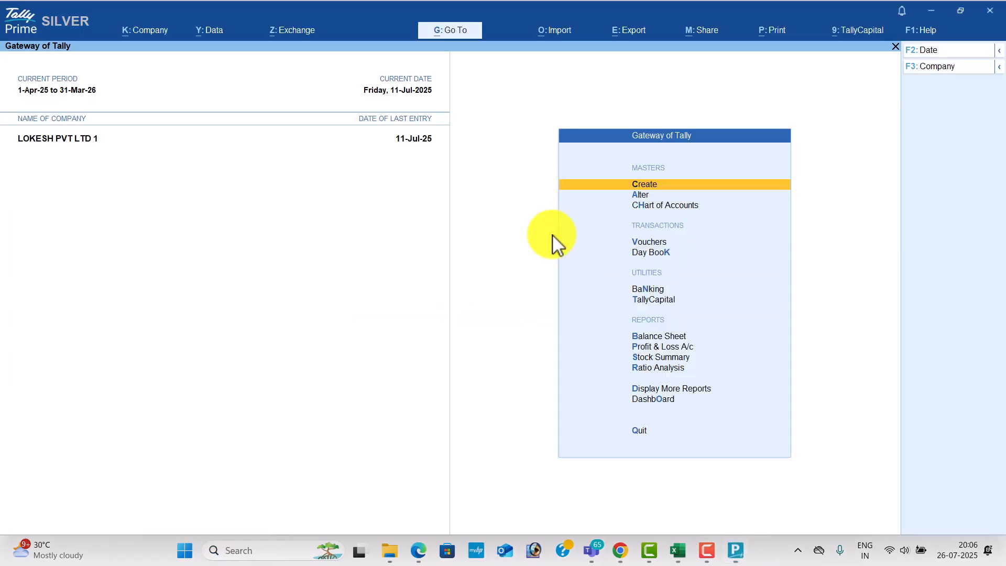
- Shut the currently loaded company in TallyPrime and confirm closing it
{"action": "left_click", "coordinate": [950, 70]}
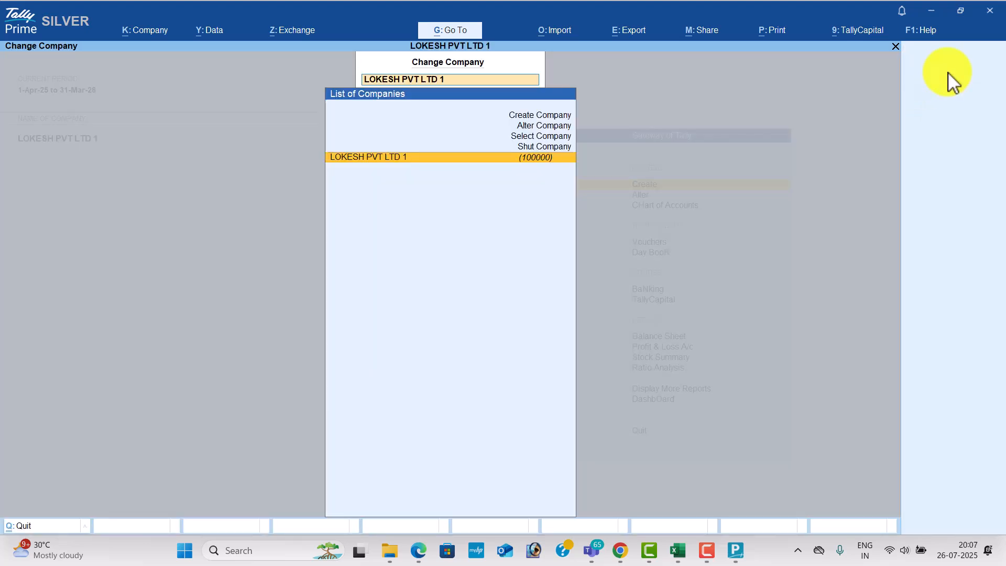
{"action": "key", "text": "Up"}
{"action": "key", "text": "Return"}
{"action": "key", "text": "Return"}
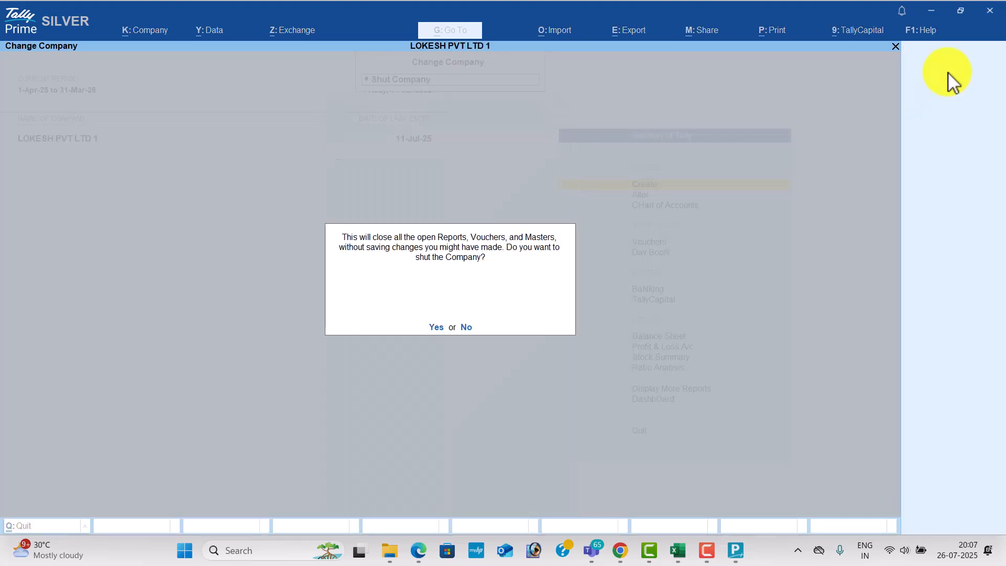
{"action": "key", "text": "Return"}
- Start creating a company named "Purchase Order June 26", keeping the same mailing name and leaving the address blank
{"action": "key", "text": "Up"}
{"action": "key", "text": "Up"}
{"action": "key", "text": "Up"}
{"action": "key", "text": "Up"}
{"action": "key", "text": "Up"}
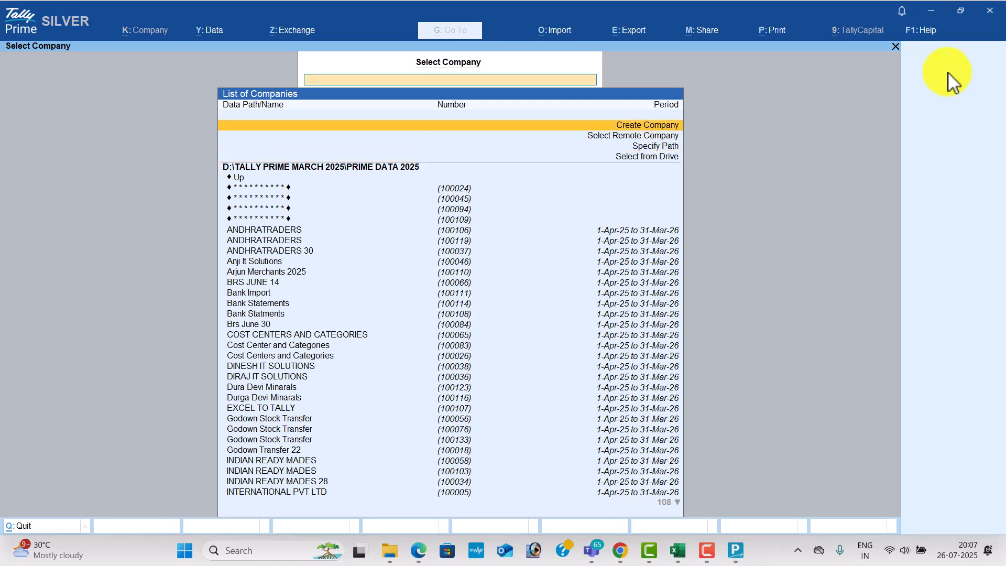
{"action": "key", "text": "Return"}
{"action": "type", "text": "Pur"}
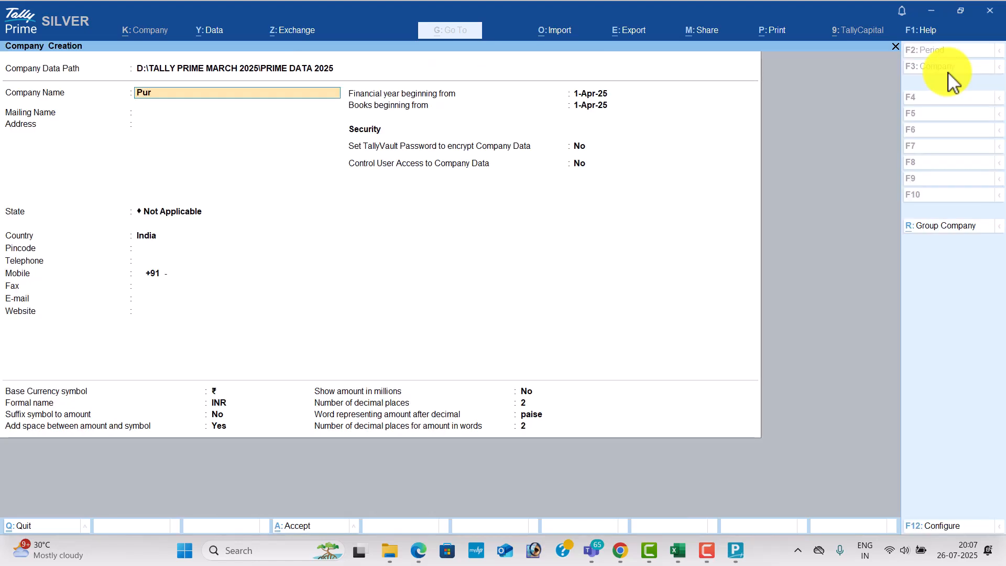
{"action": "type", "text": "chase Order June 26"}
{"action": "key", "text": "Return"}
{"action": "key", "text": "Return"}
{"action": "key", "text": "Return"}
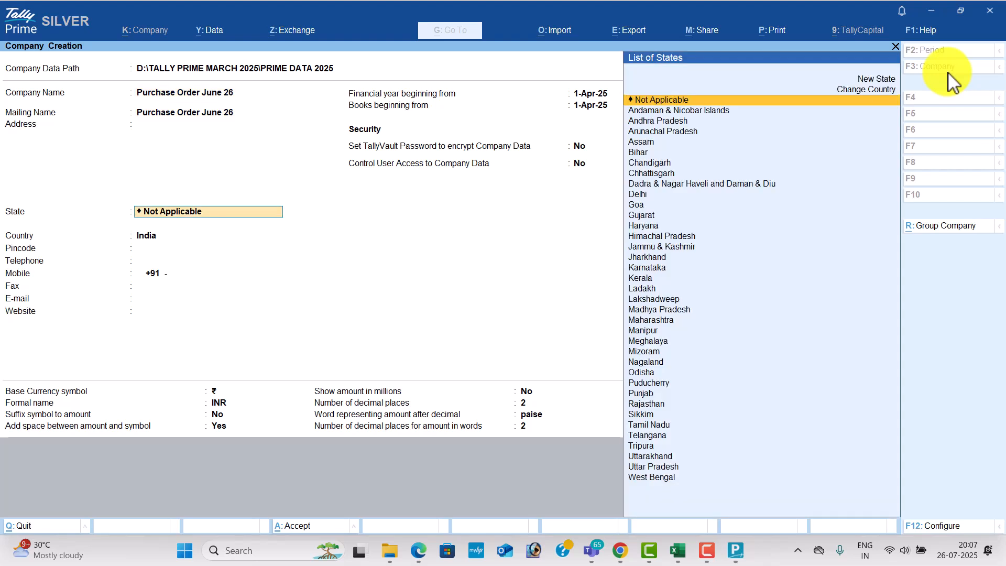
- Set the new company's state to Andhra Pradesh
{"action": "key", "text": "Down"}
{"action": "key", "text": "Down"}
{"action": "key", "text": "Return"}
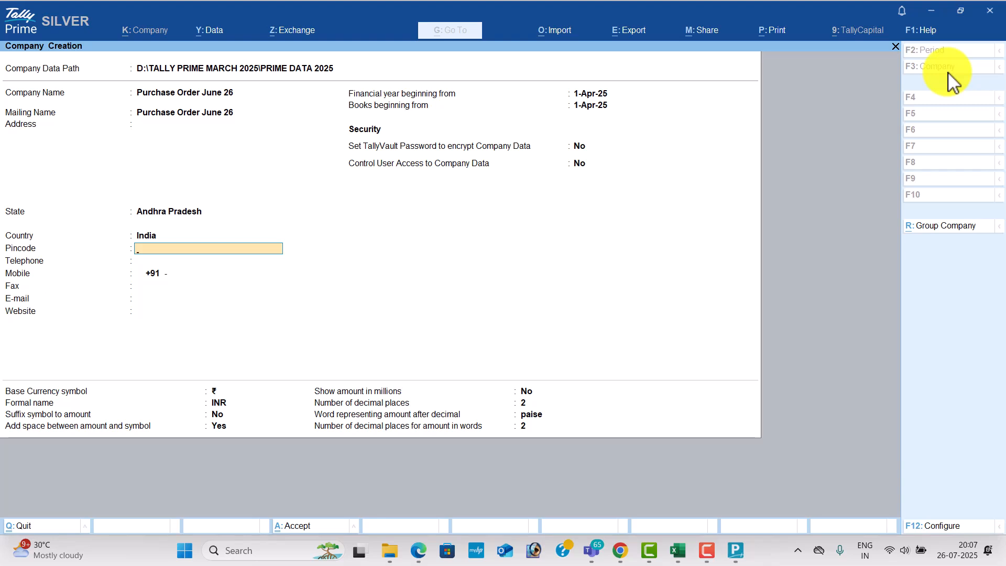
- Save the new company with its remaining details at default and disable bill-wise entry in its features
{"action": "key", "text": "ctrl+a"}
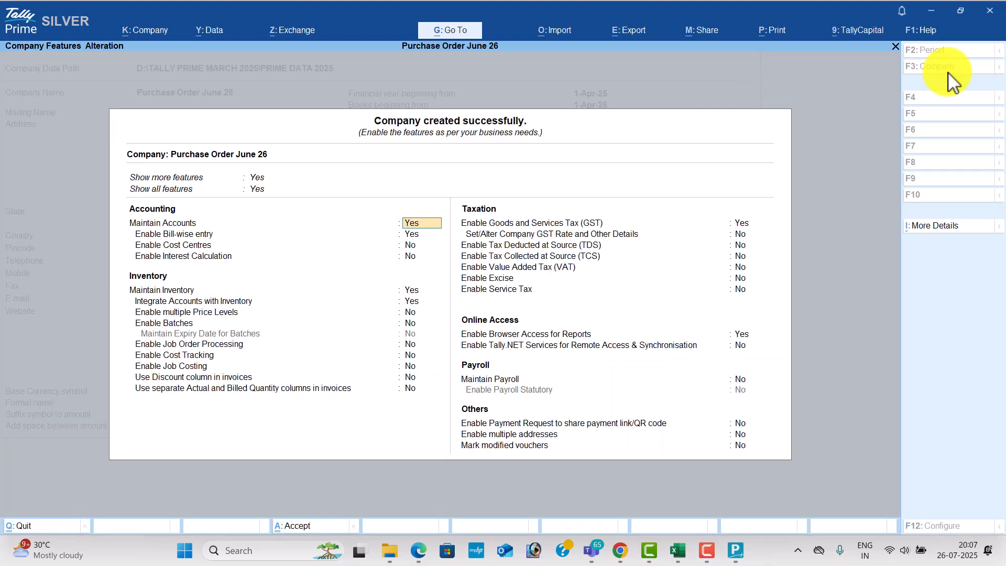
{"action": "key", "text": "Return"}
{"action": "key", "text": "n"}
{"action": "key", "text": "Return"}
{"action": "key", "text": "Return"}
{"action": "key", "text": "Return"}
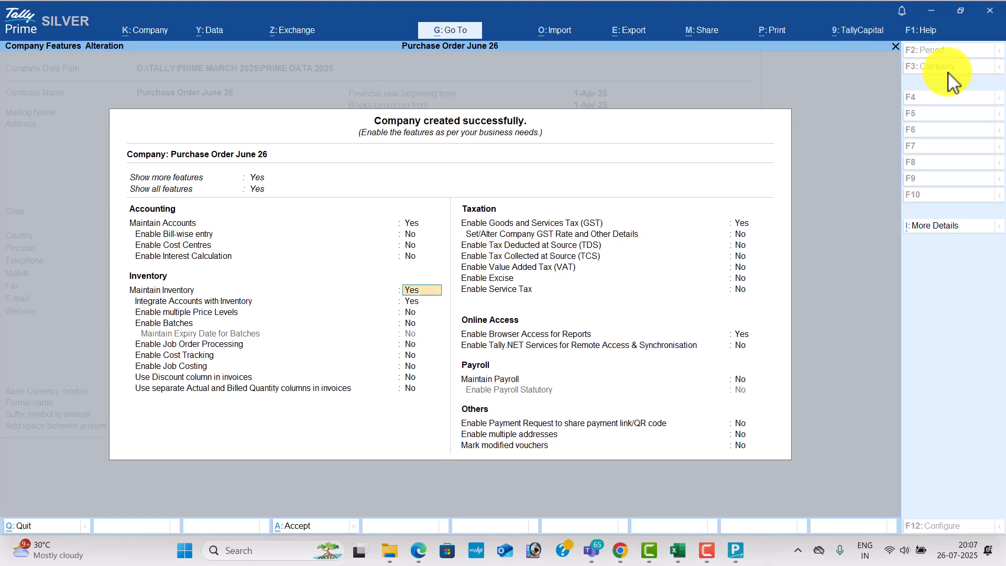
- Enter the company's GSTIN in its GST registration, keep the other defaults, and save the registration and company features
{"action": "key", "text": "Return"}
{"action": "key", "text": "Return"}
{"action": "key", "text": "Return"}
{"action": "key", "text": "Return"}
{"action": "key", "text": "Return"}
{"action": "key", "text": "Return"}
{"action": "key", "text": "Return"}
{"action": "key", "text": "Return"}
{"action": "key", "text": "Return"}
{"action": "key", "text": "Return"}
{"action": "key", "text": "Return"}
{"action": "key", "text": "Return"}
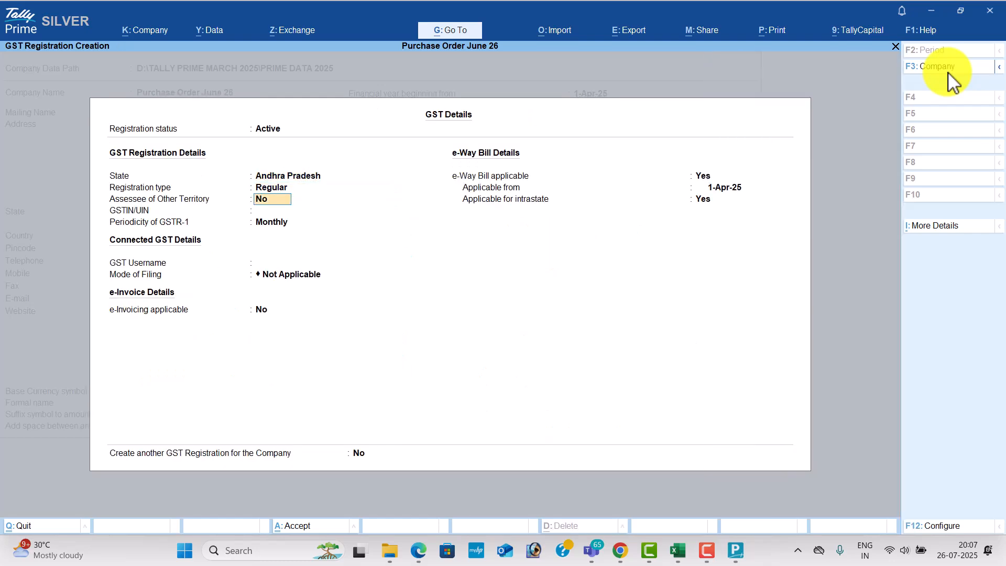
{"action": "key", "text": "Return"}
{"action": "type", "text": "37A"}
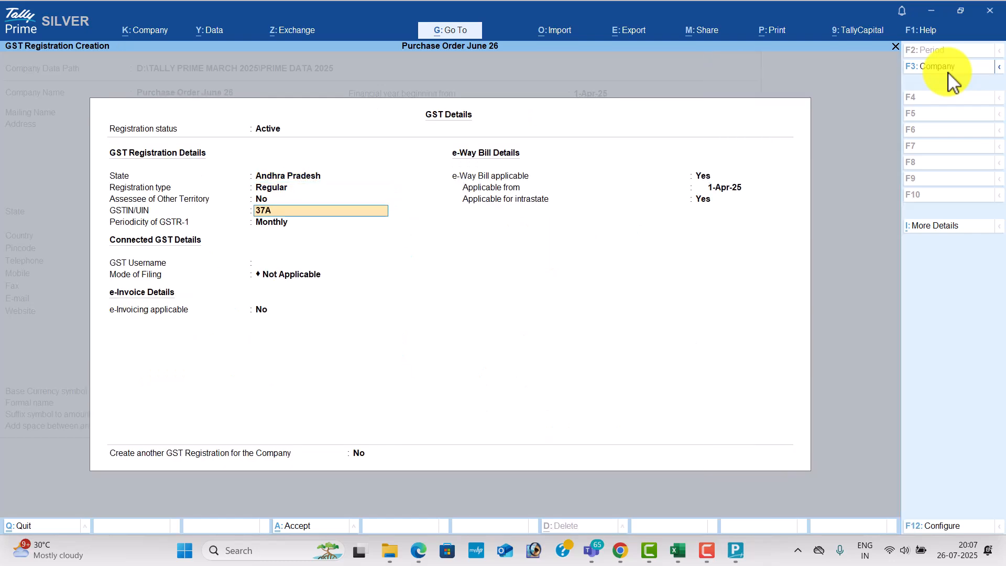
{"action": "type", "text": "AAAA1478A1Z8"}
{"action": "key", "text": "Return"}
{"action": "key", "text": "ctrl"}
{"action": "key", "text": "ctrl+a"}
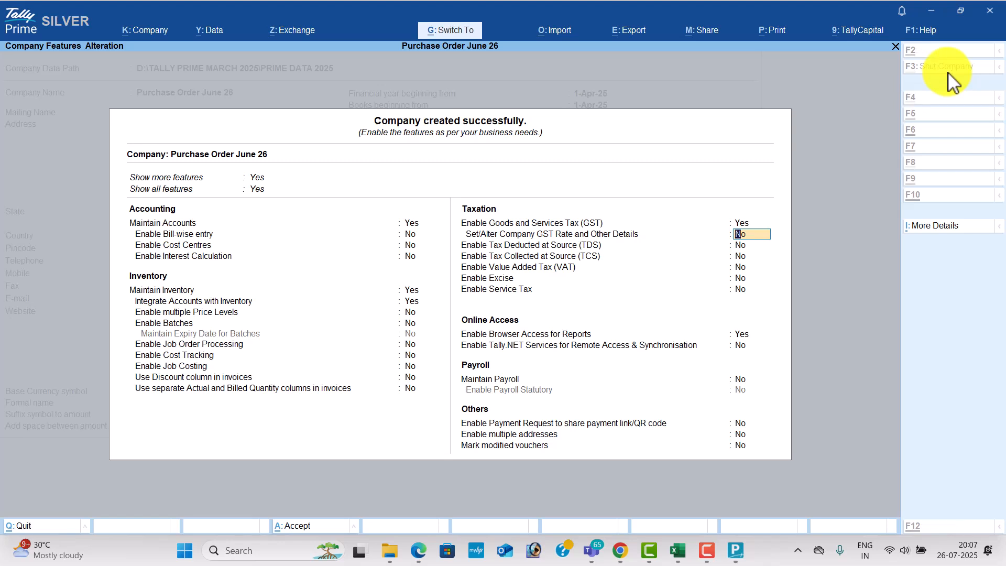
{"action": "key", "text": "ctrl+a"}
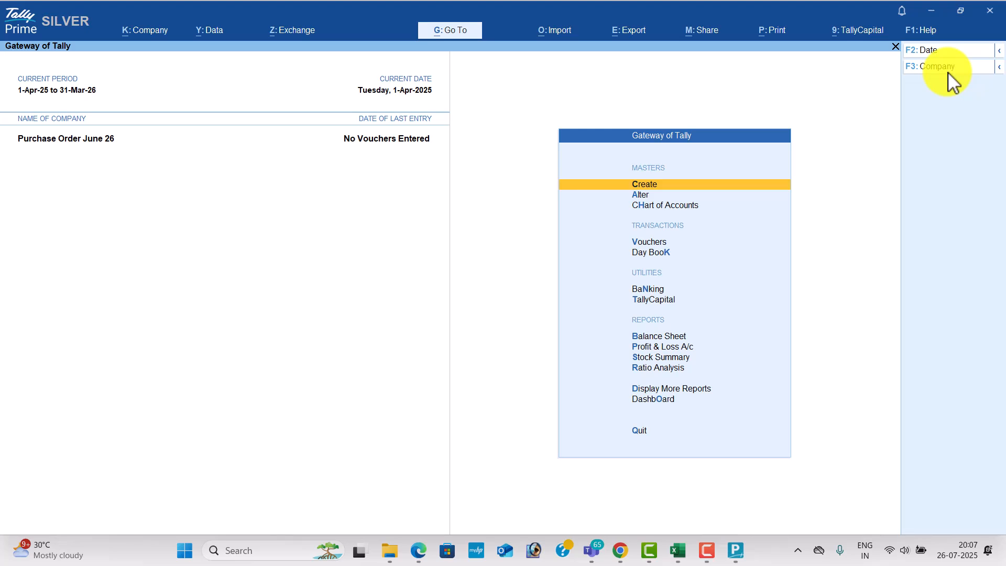
- Open voucher entry for the new company and bring up the list of other voucher types
{"action": "key", "text": "Down"}
{"action": "key", "text": "Down"}
{"action": "key", "text": "Down"}
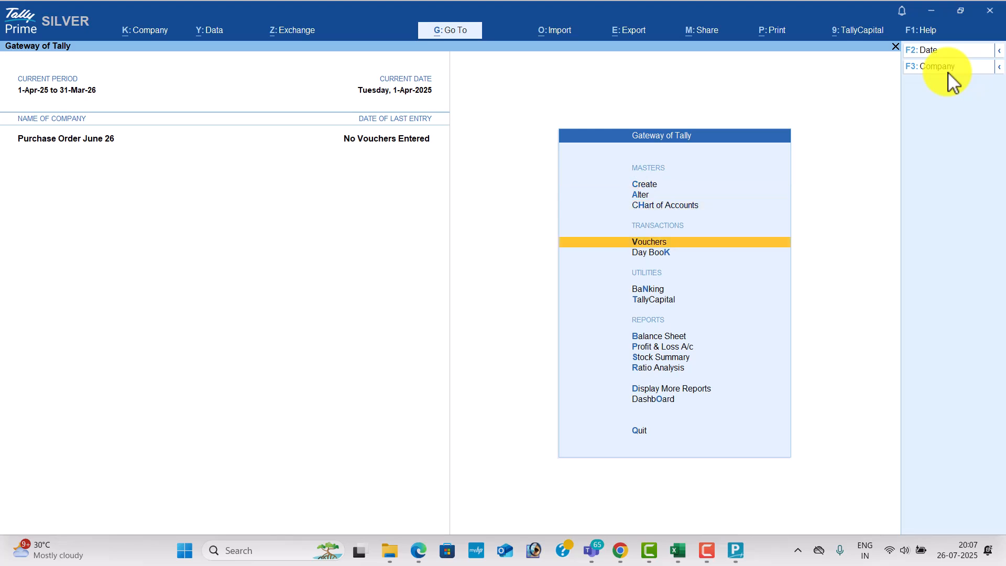
{"action": "key", "text": "Return"}
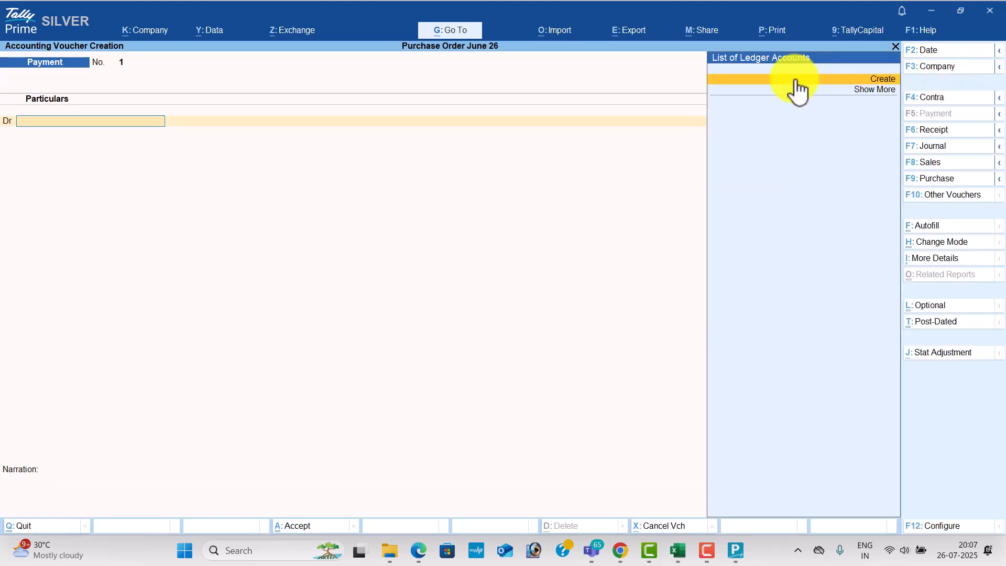
{"action": "left_click", "coordinate": [963, 196]}
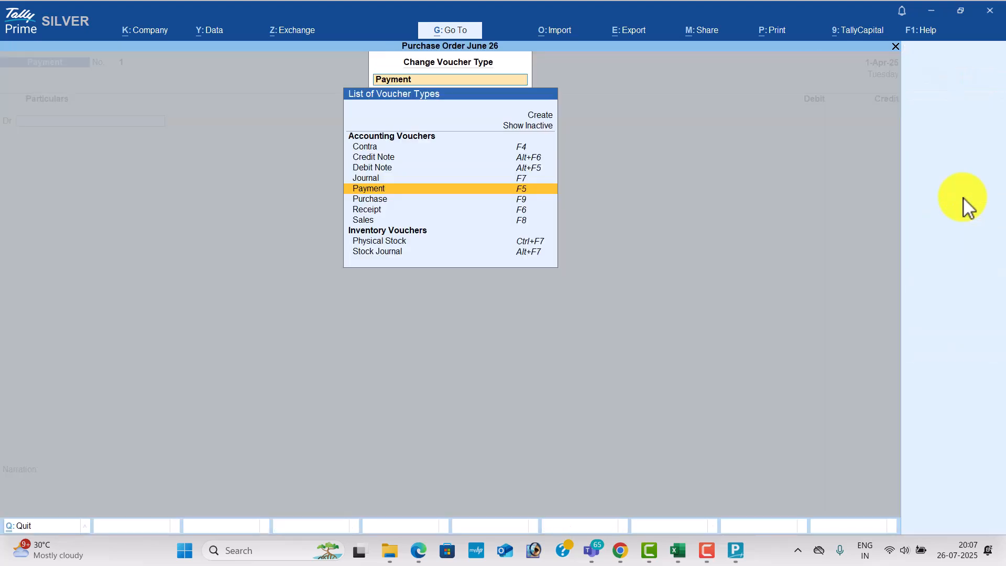
- Check the Purchase Order exercise in the training PDF, and show the inactive voucher types in TallyPrime
{"action": "key", "text": "alt+Tab"}
{"action": "key", "text": "alt+Tab"}
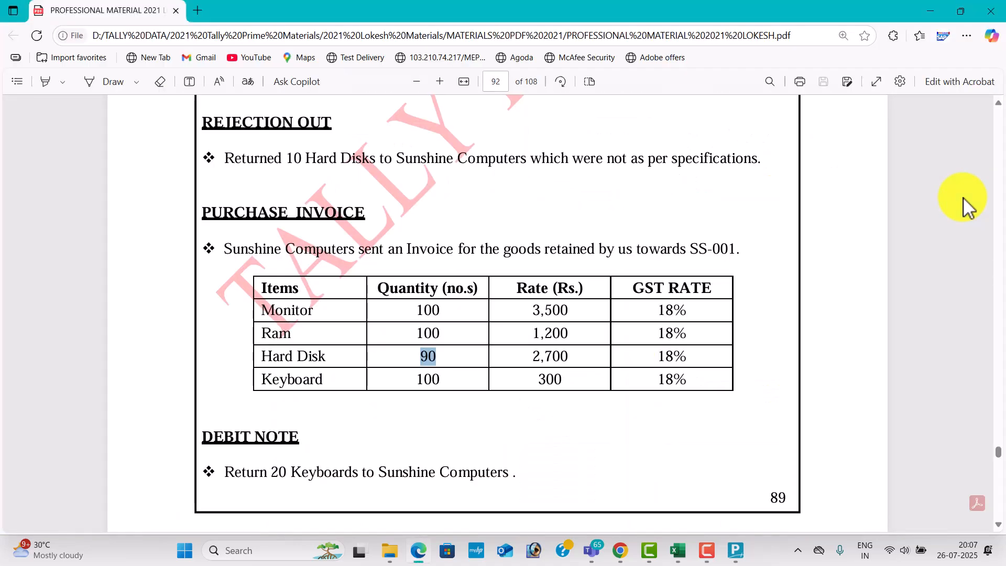
{"action": "scroll", "coordinate": [965, 205], "scroll_direction": "up", "scroll_amount": 7}
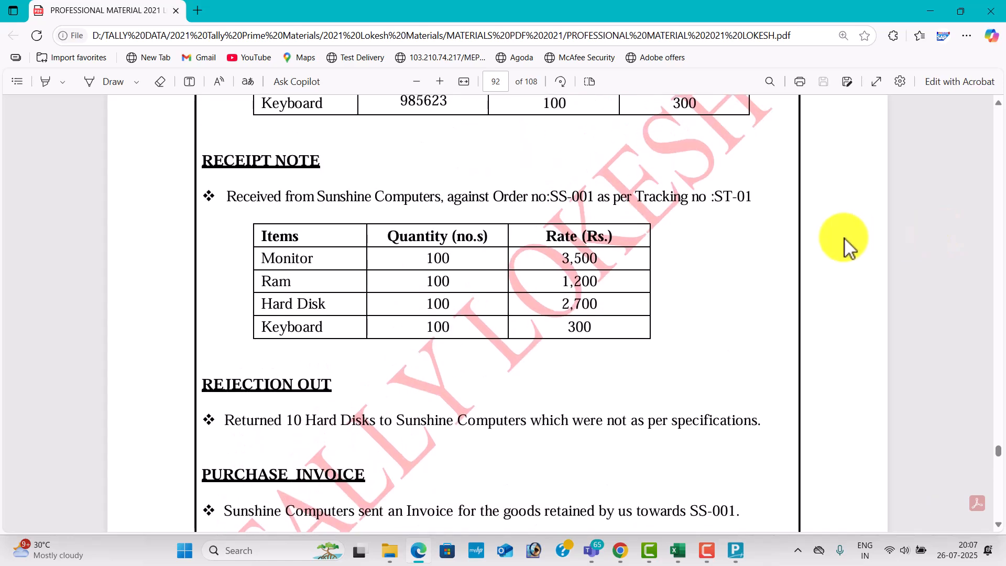
{"action": "scroll", "coordinate": [734, 251], "scroll_direction": "up", "scroll_amount": 3}
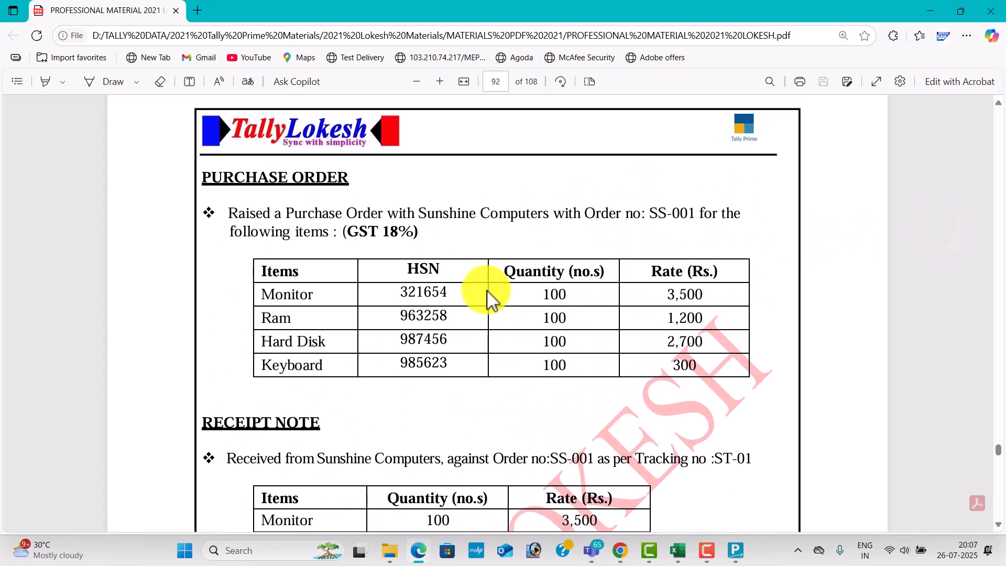
{"action": "key", "text": "alt+Tab"}
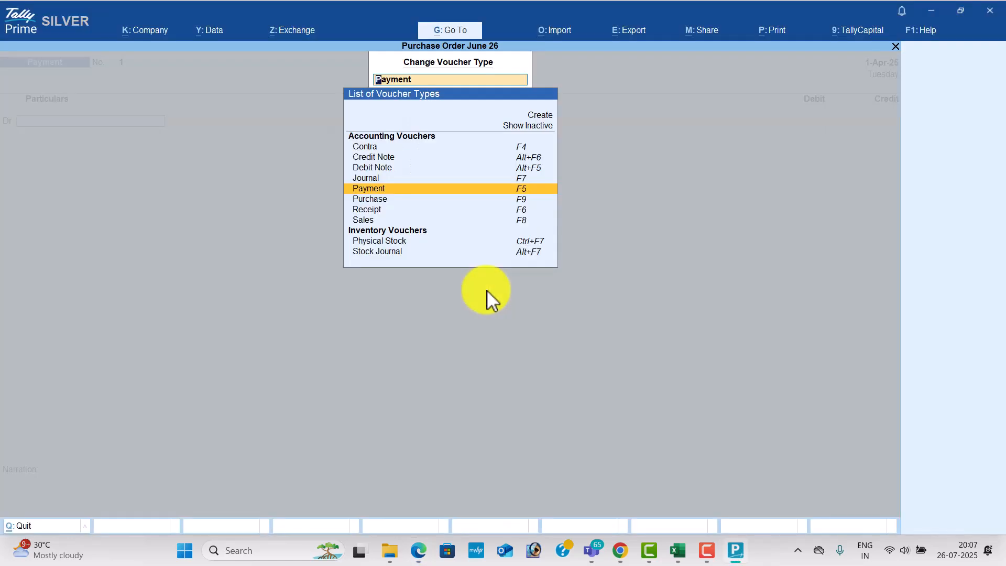
{"action": "key", "text": "Up"}
{"action": "key", "text": "Up"}
{"action": "key", "text": "Up"}
{"action": "key", "text": "Up"}
{"action": "key", "text": "Up"}
{"action": "key", "text": "Up"}
{"action": "key", "text": "Return"}
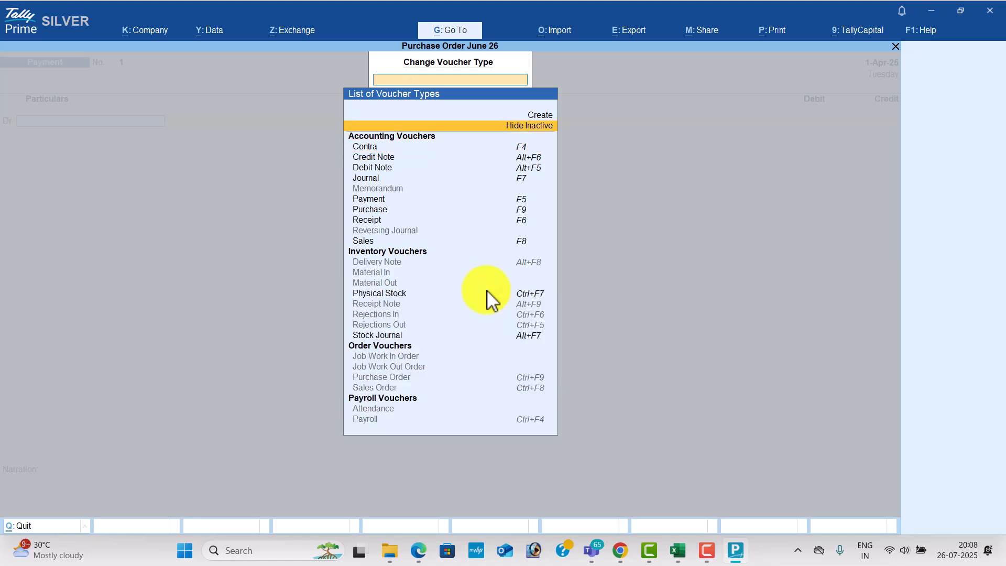
- Choose the inactive Purchase Order voucher type and confirm activating it
{"action": "key", "text": "Down"}
{"action": "key", "text": "Down"}
{"action": "key", "text": "Down"}
{"action": "key", "text": "Down"}
{"action": "key", "text": "Down"}
{"action": "key", "text": "Down"}
{"action": "key", "text": "Down"}
{"action": "key", "text": "Down"}
{"action": "key", "text": "Down"}
{"action": "key", "text": "Down"}
{"action": "key", "text": "Down"}
{"action": "key", "text": "Down"}
{"action": "key", "text": "Down"}
{"action": "key", "text": "Down"}
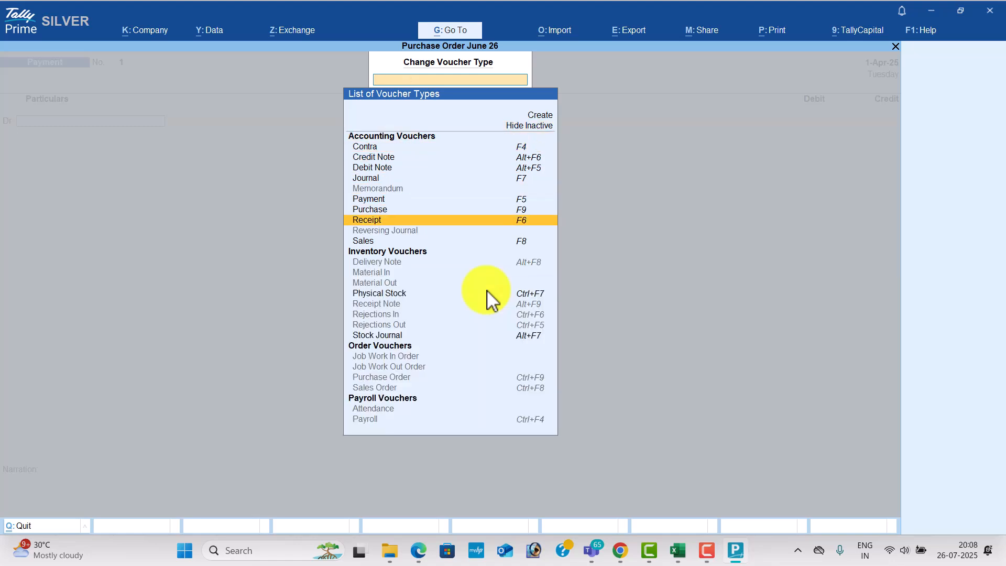
{"action": "key", "text": "Down"}
{"action": "key", "text": "Down"}
{"action": "key", "text": "Down"}
{"action": "key", "text": "Down"}
{"action": "key", "text": "Down"}
{"action": "key", "text": "Down"}
{"action": "key", "text": "Down"}
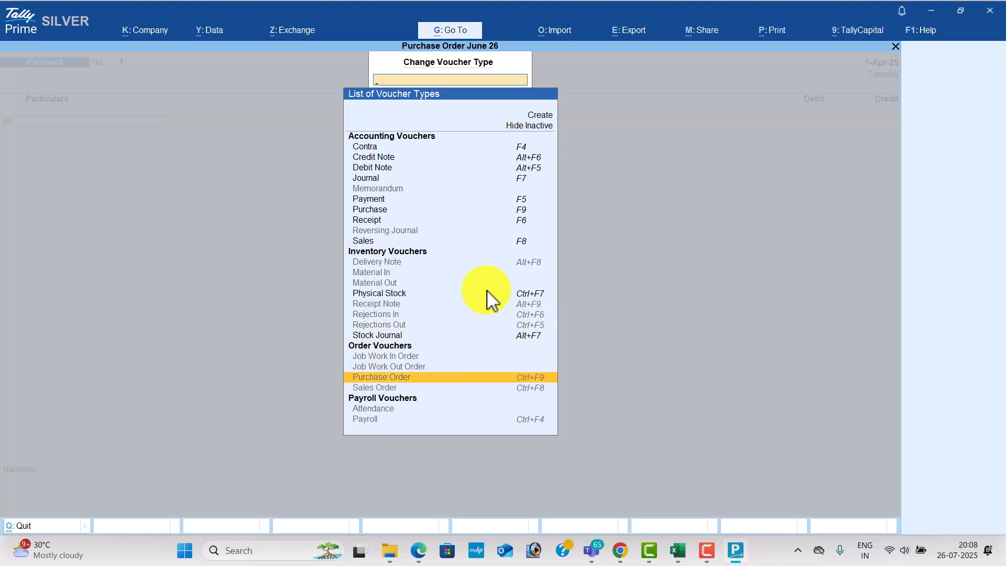
{"action": "key", "text": "Return"}
{"action": "key", "text": "y"}
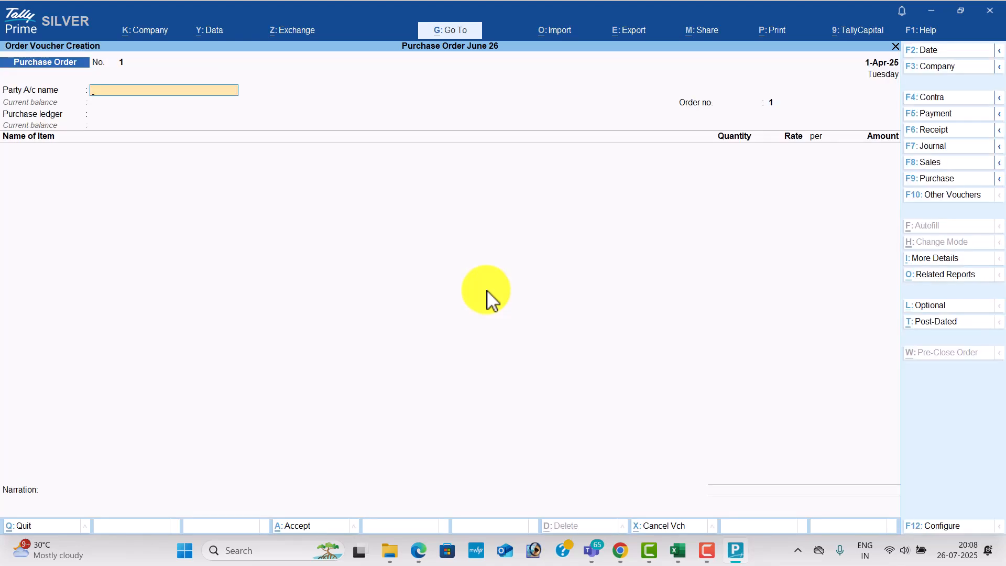
- Start a new party ledger from the purchase order and name it Sunshine Computers, copying the name from the training PDF
{"action": "type", "text": "S"}
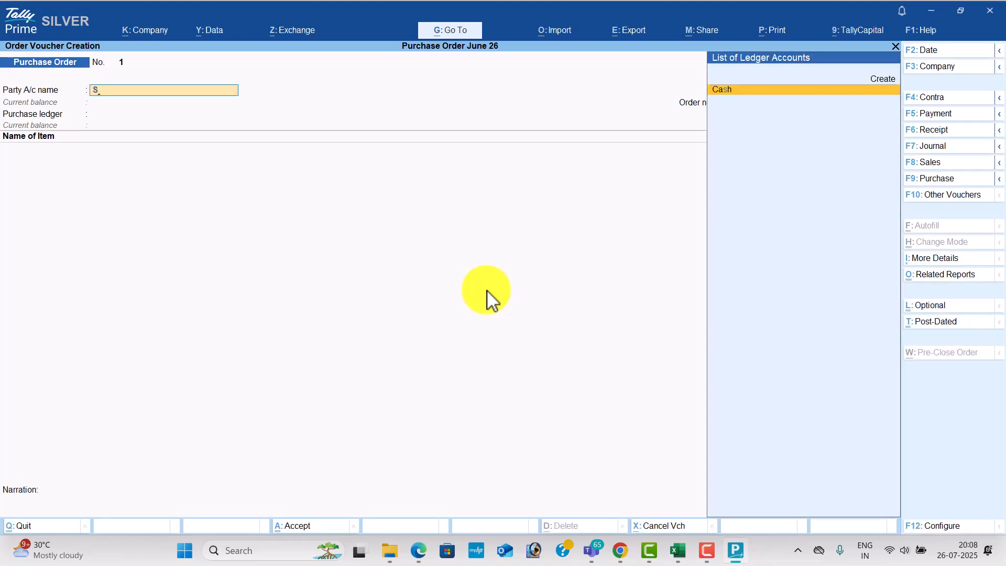
{"action": "key", "text": "alt+c"}
{"action": "type", "text": "Sunshine"}
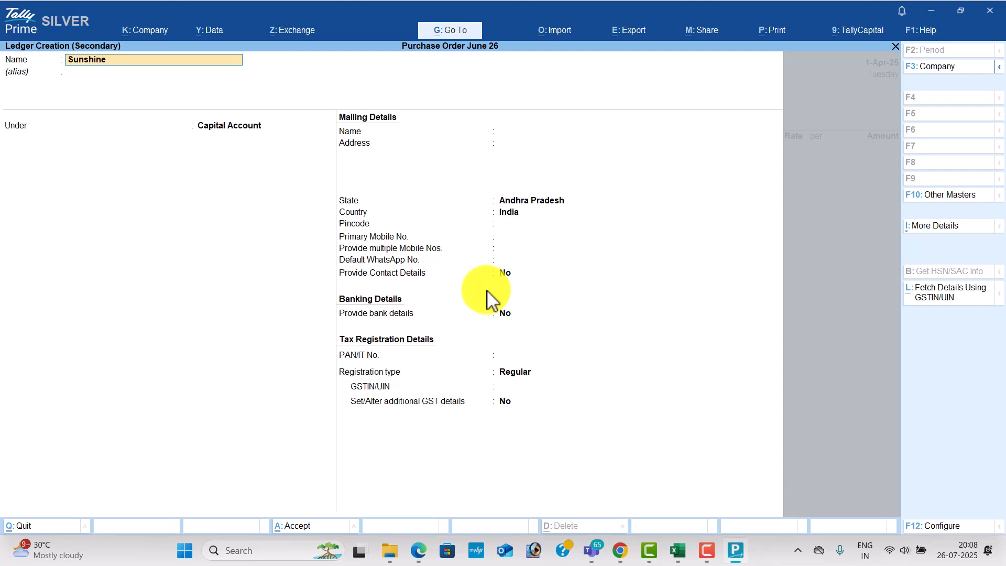
{"action": "key", "text": "alt+Tab"}
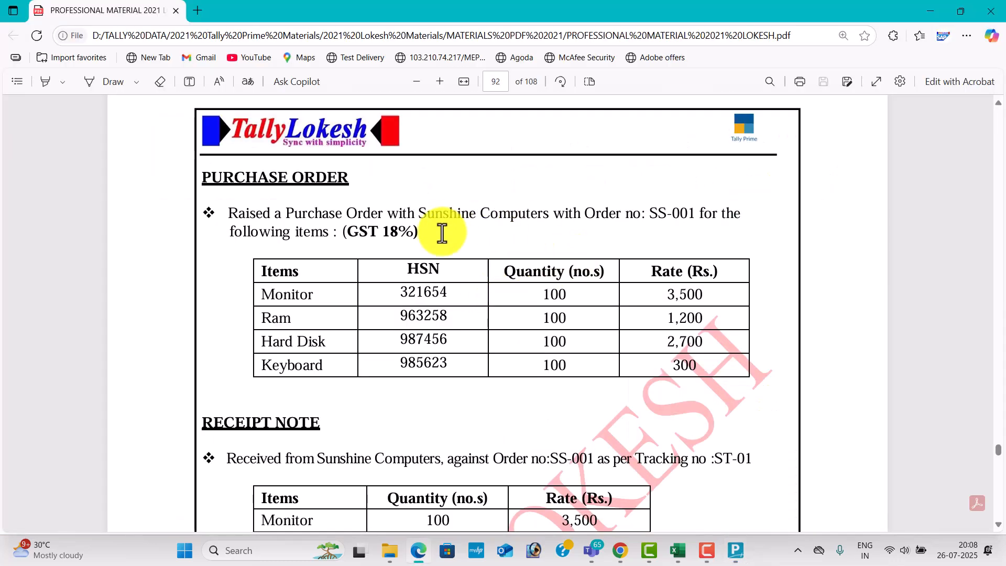
{"action": "left_click_drag", "start_coordinate": [420, 212], "coordinate": [545, 216]}
{"action": "key", "text": "ctrl+c"}
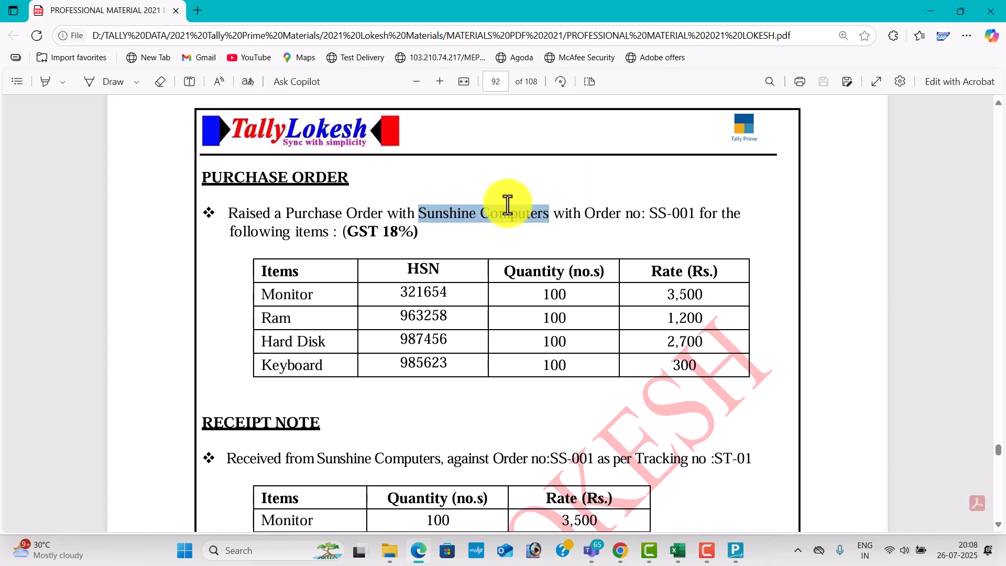
{"action": "key", "text": "alt+Tab"}
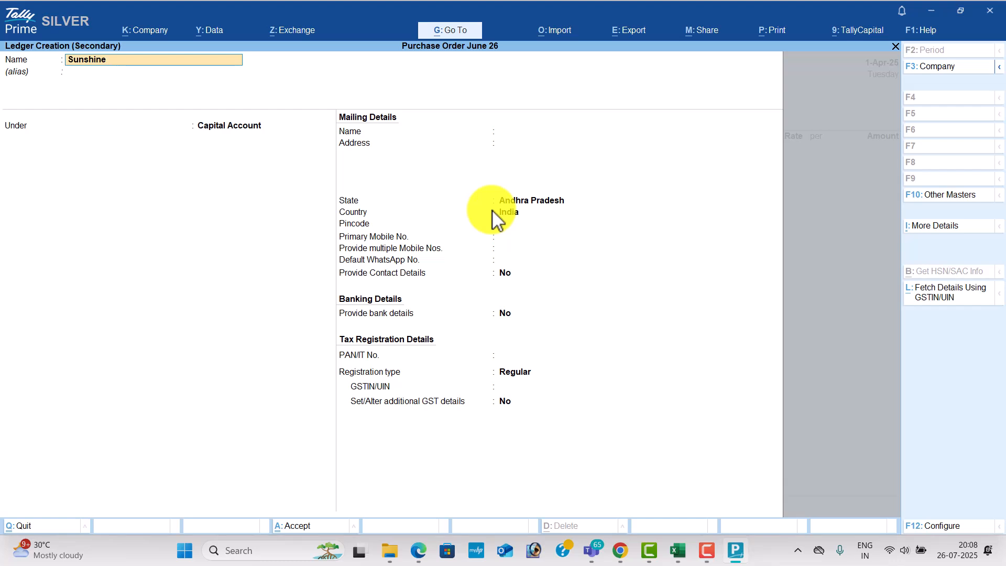
{"action": "key", "text": "BackSpace"}
{"action": "key", "text": "BackSpace"}
{"action": "key", "text": "BackSpace"}
{"action": "key", "text": "BackSpace"}
{"action": "key", "text": "BackSpace"}
{"action": "key", "text": "BackSpace"}
{"action": "key", "text": "BackSpace"}
{"action": "key", "text": "BackSpace"}
{"action": "key", "text": "ctrl+v"}
{"action": "key", "text": "Return"}
{"action": "key", "text": "Return"}
- Place the Sunshine Computers ledger under Sundry Creditors and keep the default mailing details
{"action": "type", "text": "Sun"}
{"action": "key", "text": "Return"}
{"action": "key", "text": "Return"}
{"action": "key", "text": "Return"}
{"action": "key", "text": "Return"}
{"action": "key", "text": "Return"}
{"action": "key", "text": "Return"}
{"action": "key", "text": "Return"}
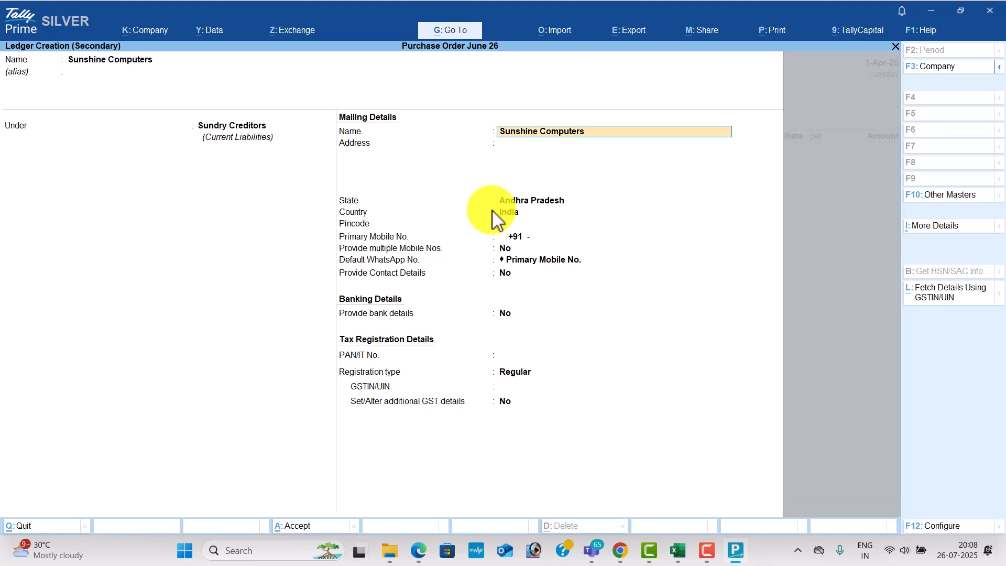
{"action": "key", "text": "Return"}
{"action": "key", "text": "Return"}
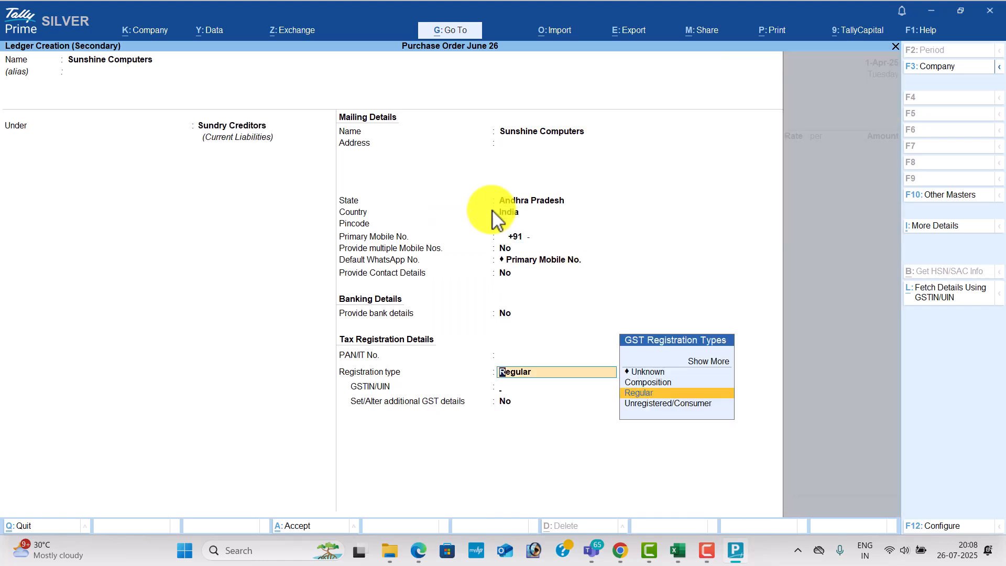
- Keep the supplier's registration type as Regular, enter its GSTIN, and save the ledger
{"action": "key", "text": "Return"}
{"action": "type", "text": "37AAAAA1589A1Z"}
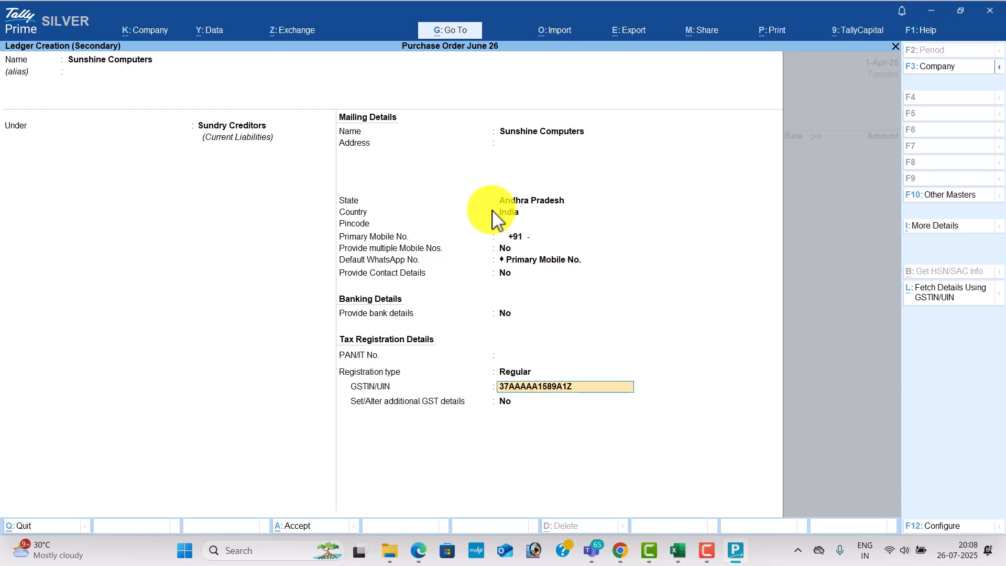
{"action": "type", "text": "7"}
{"action": "key", "text": "Return"}
{"action": "key", "text": "ctrl+a"}
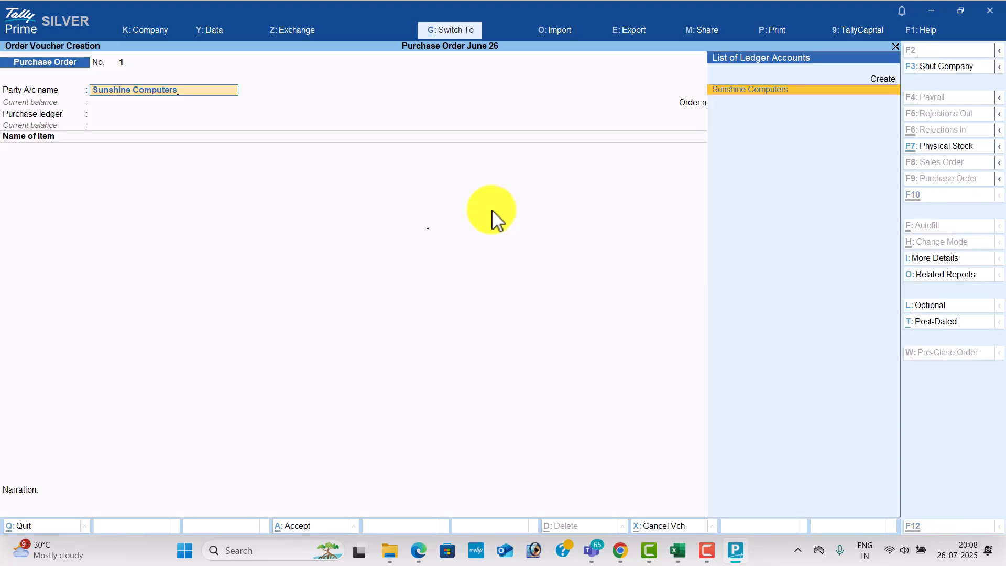
- Accept Sunshine Computers as the order's party and enter the order number given in the exercise
{"action": "key", "text": "ctrl+a"}
{"action": "type", "text": "S"}
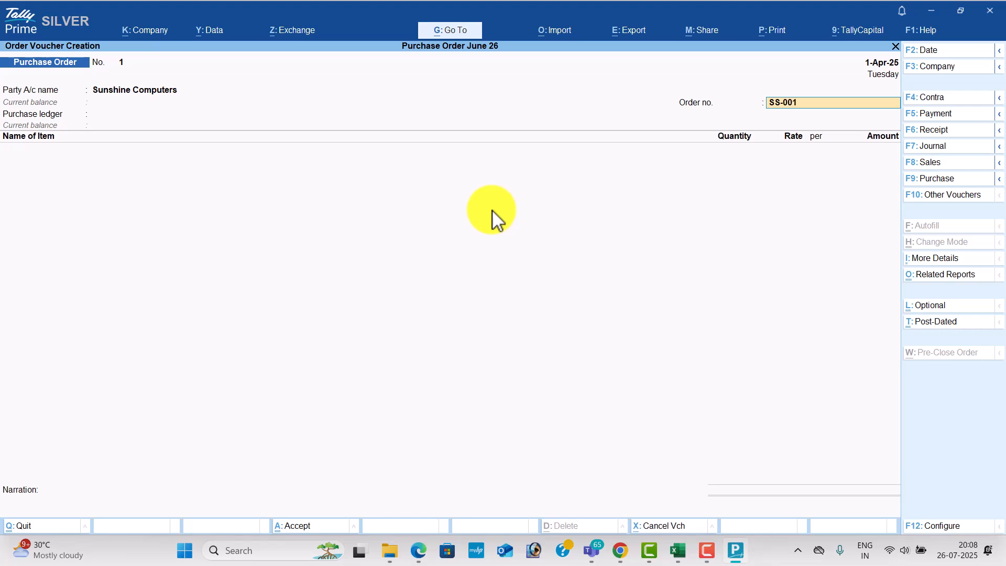
{"action": "key", "text": "Return"}
- Create a ledger named Purchase under Purchase Accounts and use it as the order's purchase ledger
{"action": "key", "text": "Return"}
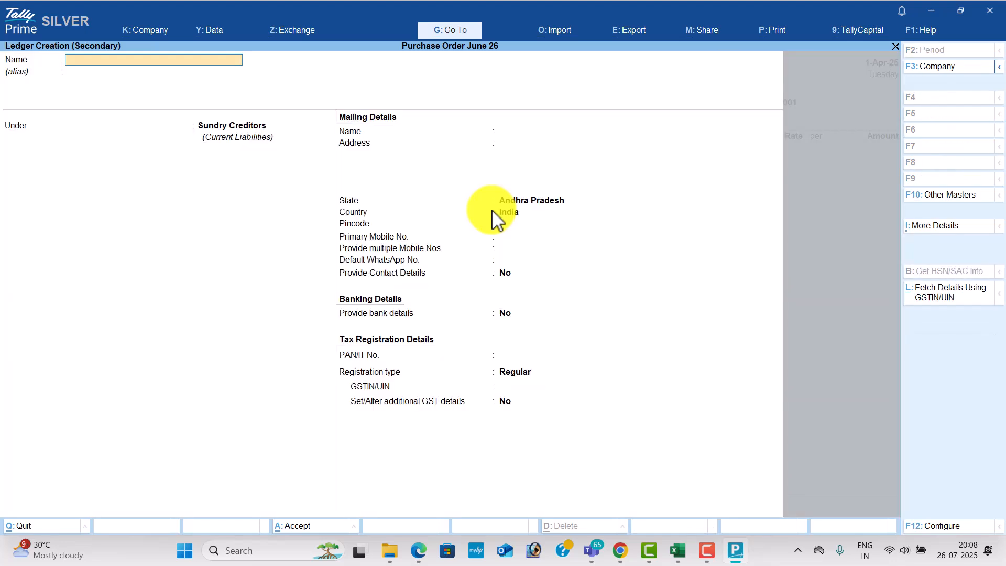
{"action": "type", "text": "Purchase"}
{"action": "key", "text": "Return"}
{"action": "type", "text": "Pu"}
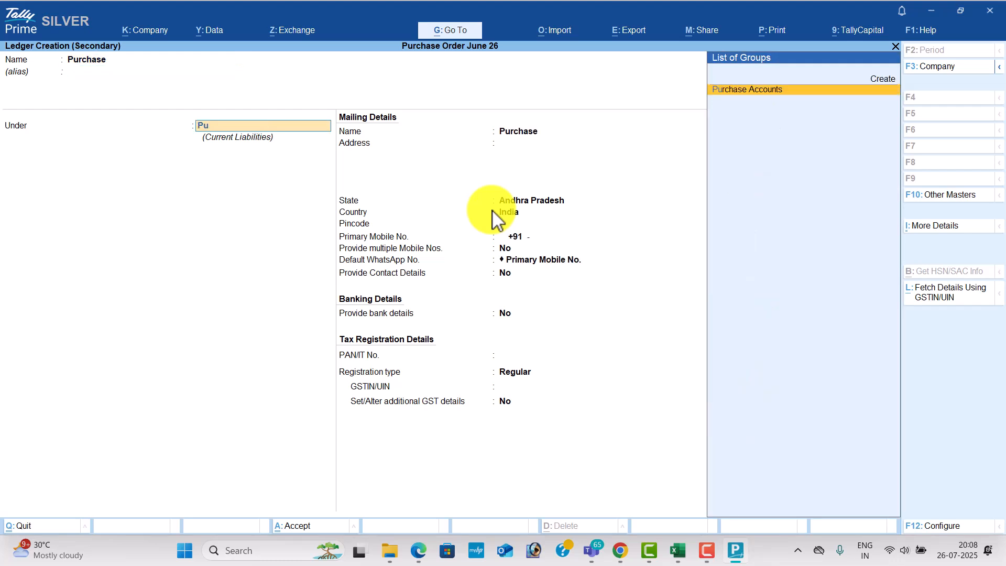
{"action": "key", "text": "Return"}
{"action": "key", "text": "Return"}
{"action": "key", "text": "Return"}
{"action": "key", "text": "Return"}
{"action": "key", "text": "Return"}
{"action": "key", "text": "Up"}
{"action": "key", "text": "Return"}
{"action": "key", "text": "Return"}
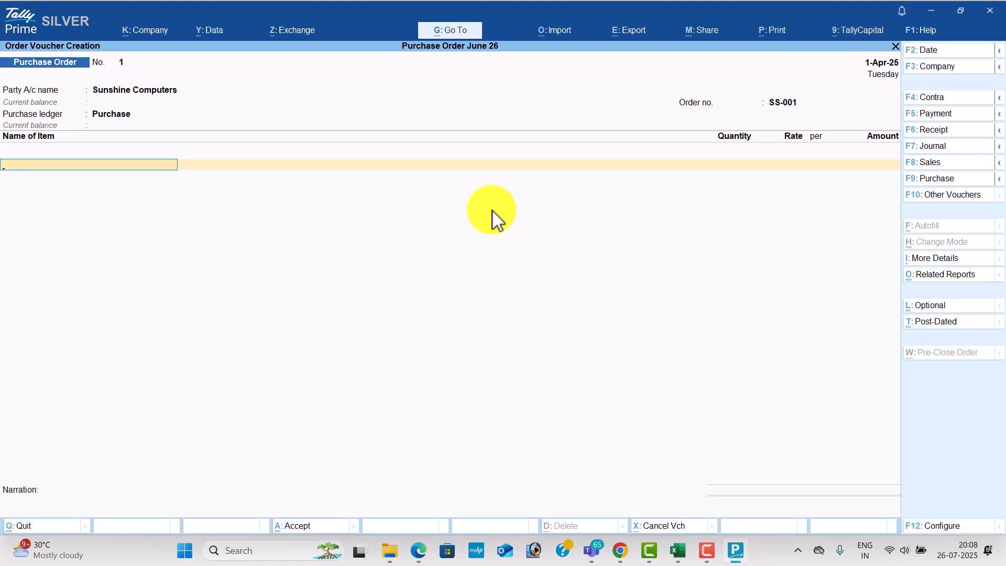
- Start creating a stock item named Monitor from the order's item line, keeping it under Primary
{"action": "key", "text": "alt+c"}
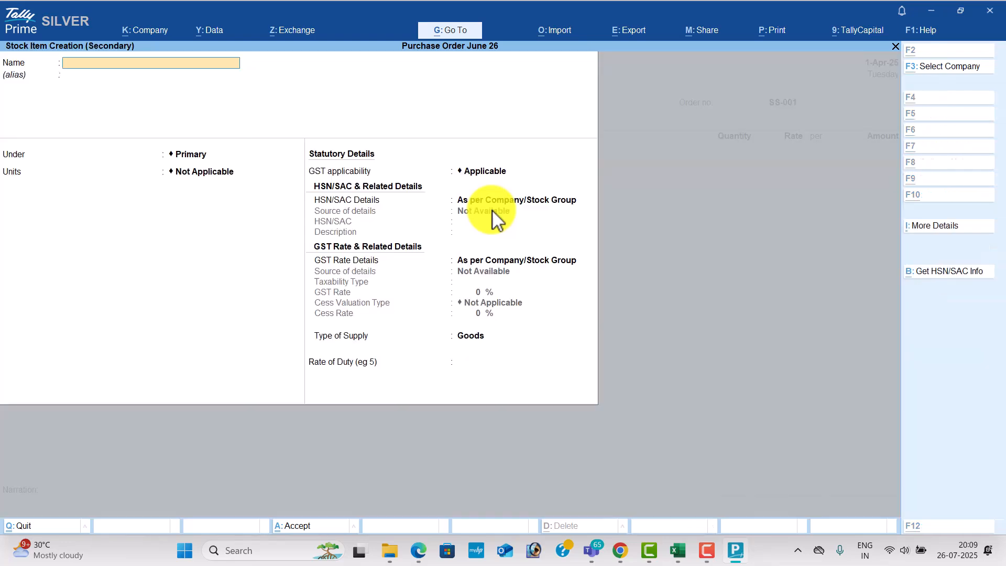
{"action": "key", "text": "alt+Tab"}
{"action": "key", "text": "alt+Tab"}
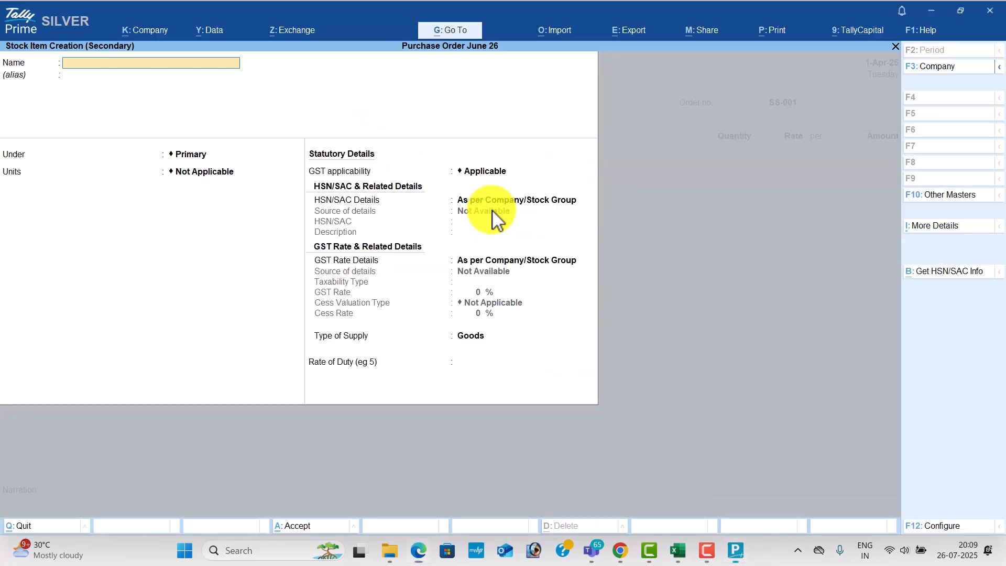
{"action": "type", "text": "Monitor"}
{"action": "key", "text": "Return"}
{"action": "key", "text": "Return"}
{"action": "key", "text": "Return"}
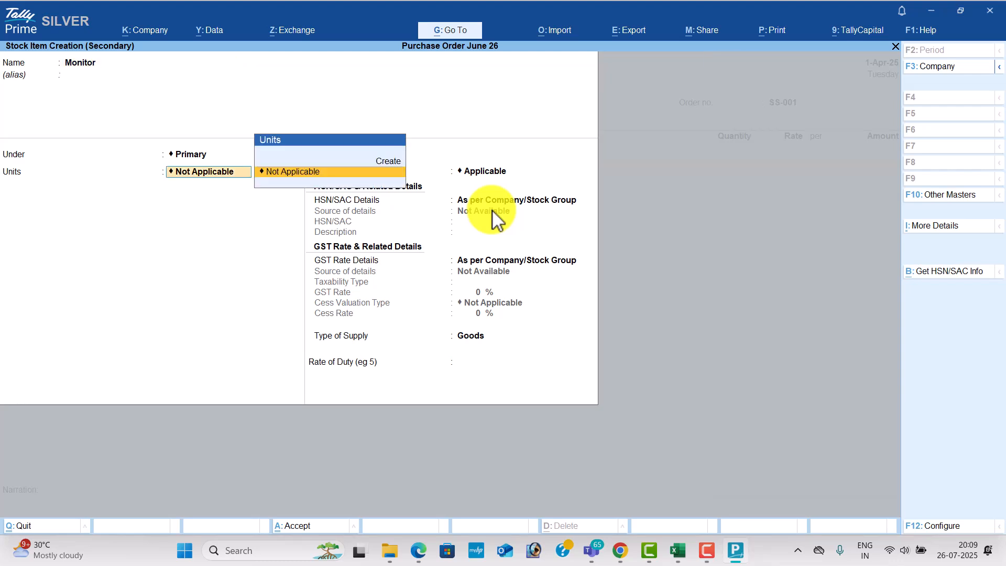
- Create a simple unit with the symbol nos and a matching unit quantity code, and assign it to the Monitor item
{"action": "key", "text": "alt+c"}
{"action": "type", "text": "nos"}
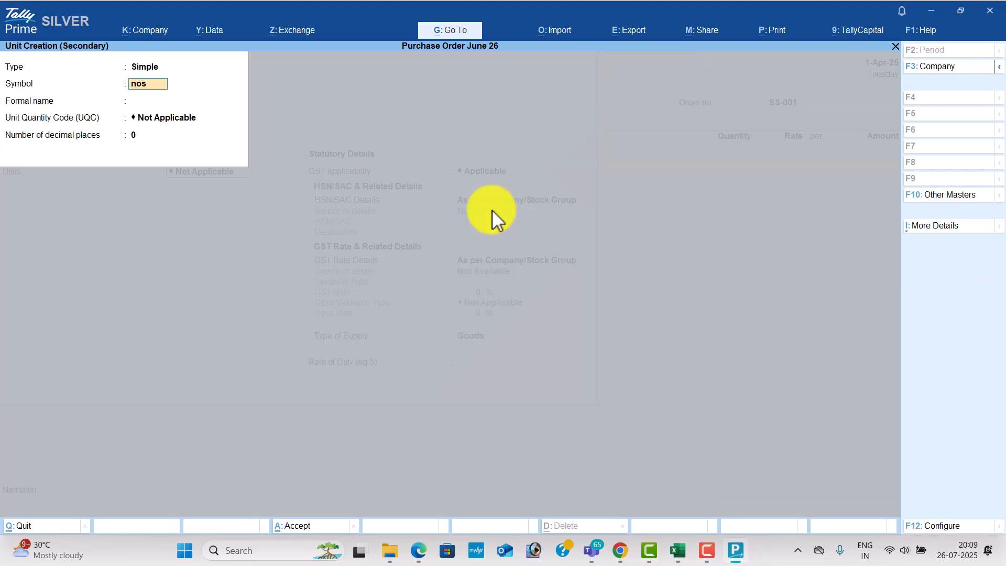
{"action": "key", "text": "Return"}
{"action": "key", "text": "Return"}
{"action": "type", "text": "no"}
{"action": "key", "text": "Return"}
{"action": "key", "text": "Return"}
{"action": "key", "text": "Return"}
- Keep GST applicable for the Monitor item and specify its HSN/SAC code directly as 852147, leaving the description blank
{"action": "key", "text": "Return"}
{"action": "key", "text": "Return"}
{"action": "type", "text": "852147"}
{"action": "key", "text": "Return"}
{"action": "key", "text": "Return"}
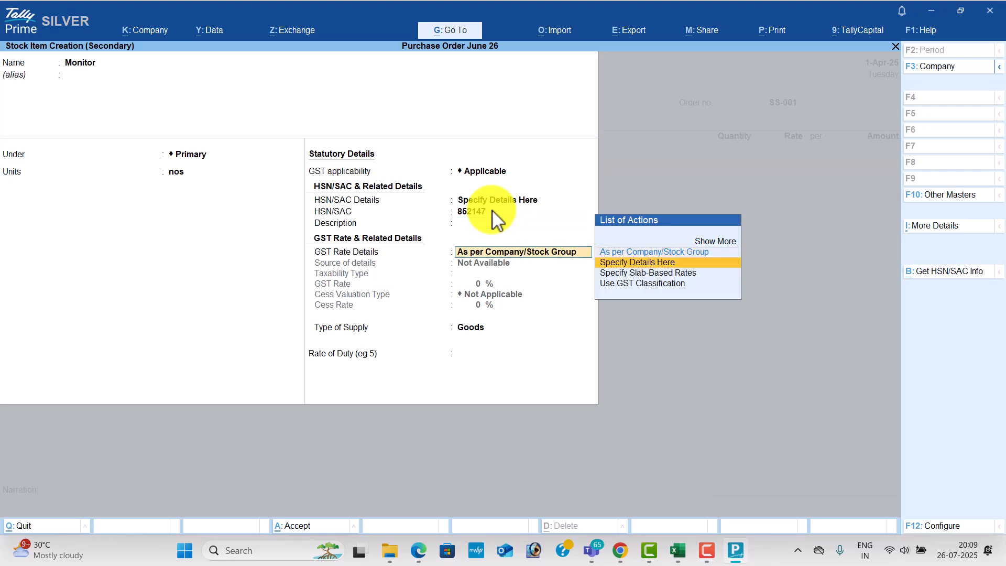
- Specify Monitor's GST rate details directly as Taxable at 18% with cess valuation not applicable, and save the stock item as goods
{"action": "key", "text": "Down"}
{"action": "key", "text": "Return"}
{"action": "key", "text": "Return"}
{"action": "type", "text": "18"}
{"action": "key", "text": "Return"}
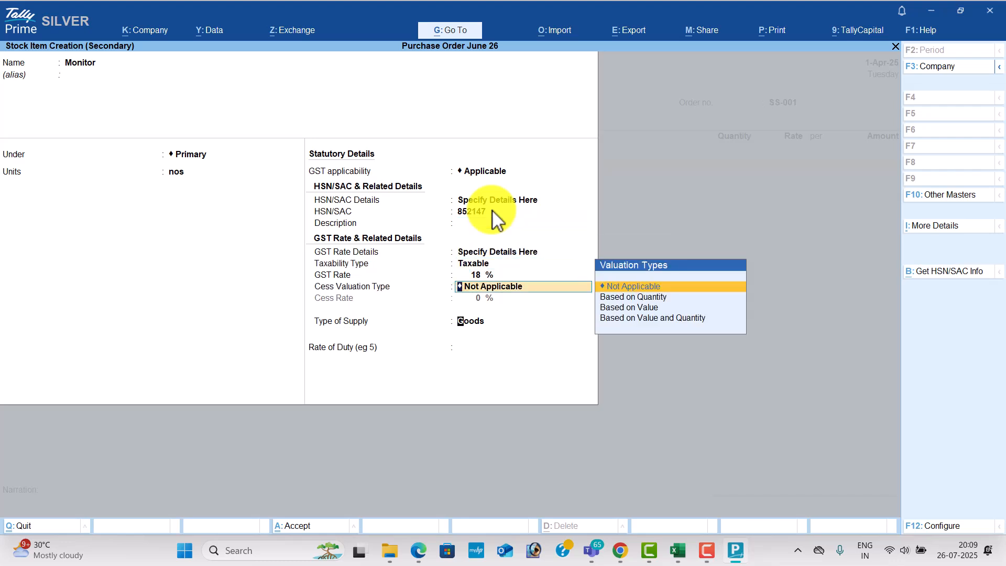
{"action": "key", "text": "Return"}
{"action": "key", "text": "Return"}
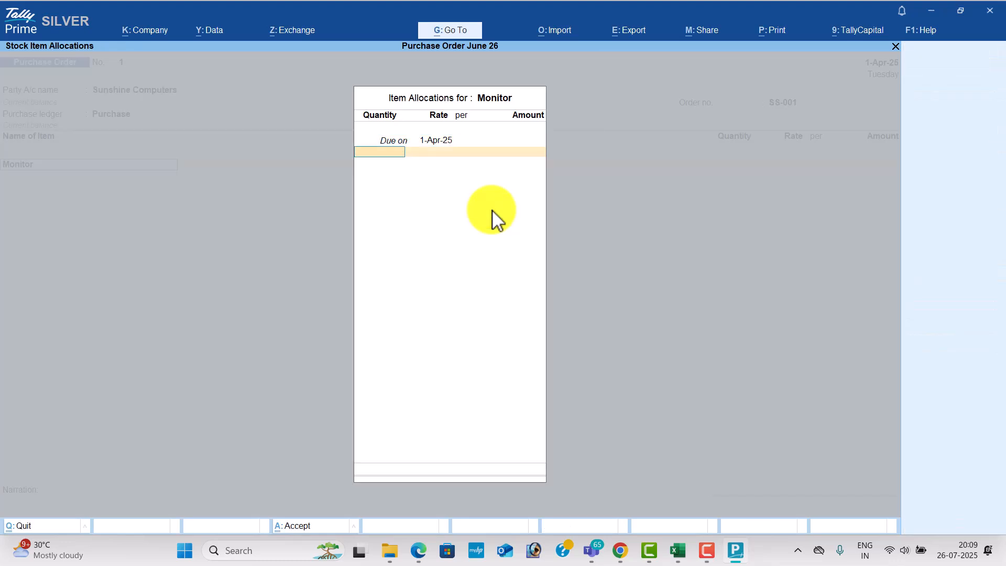
- Allocate 100 nos of Monitor at the training PDF's rate of 3,500, due on 1-Apr-25
{"action": "type", "text": "100"}
{"action": "key", "text": "Return"}
{"action": "key", "text": "alt+Tab"}
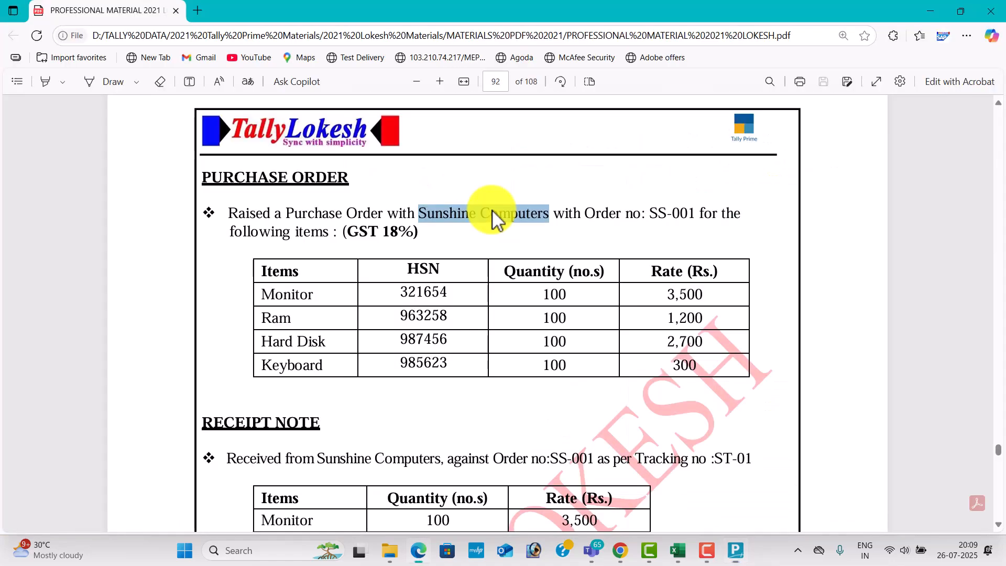
{"action": "key", "text": "alt+Tab"}
{"action": "type", "text": "3500"}
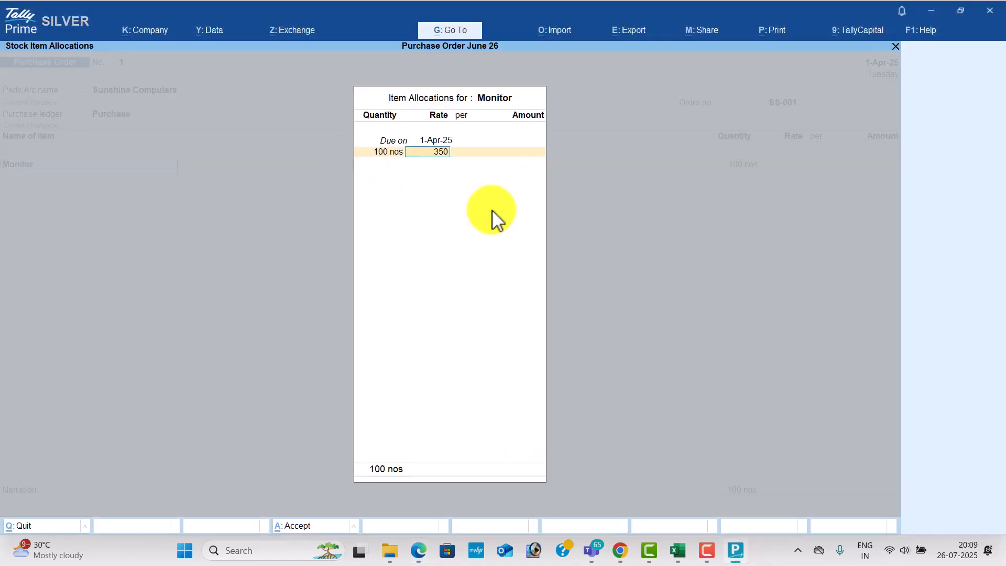
{"action": "key", "text": "Return"}
{"action": "key", "text": "Return"}
{"action": "key", "text": "Return"}
{"action": "key", "text": "Return"}
{"action": "key", "text": "Return"}
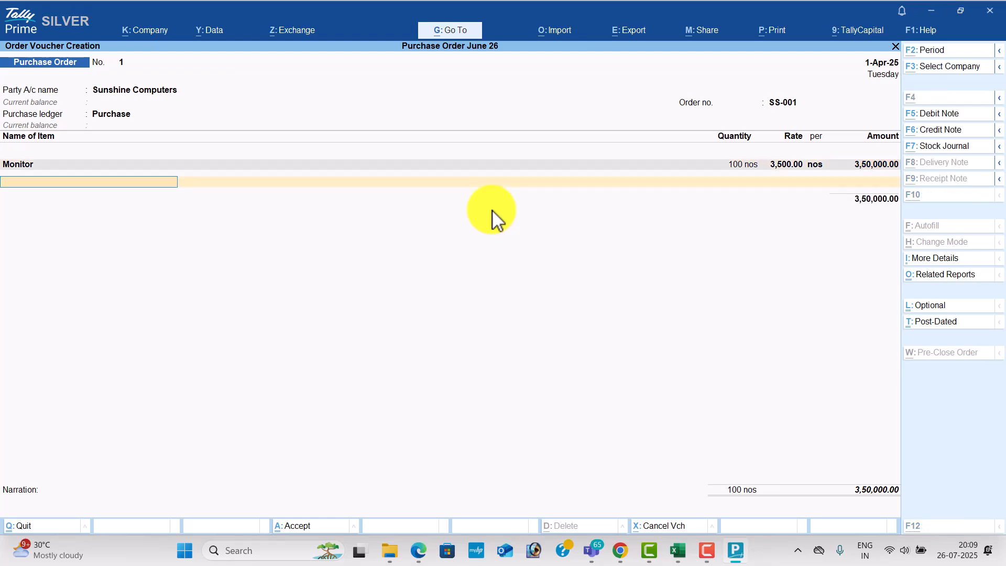
- Start creating a stock item named Ram from the order's next item line, under Primary with the unit nos
{"action": "key", "text": "alt+c"}
{"action": "key", "text": "alt+Tab"}
{"action": "key", "text": "alt+Tab"}
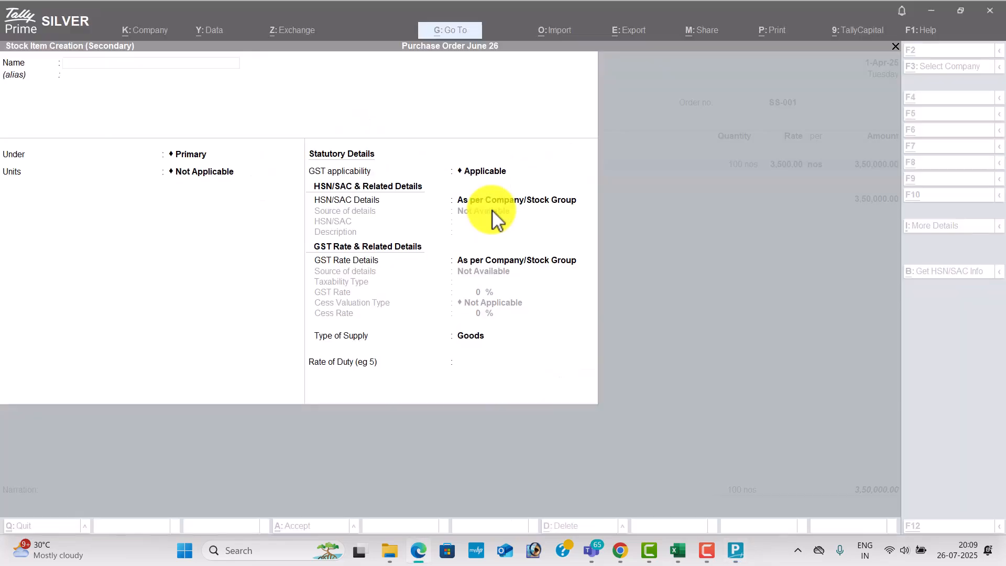
{"action": "type", "text": "Ram"}
{"action": "key", "text": "Return"}
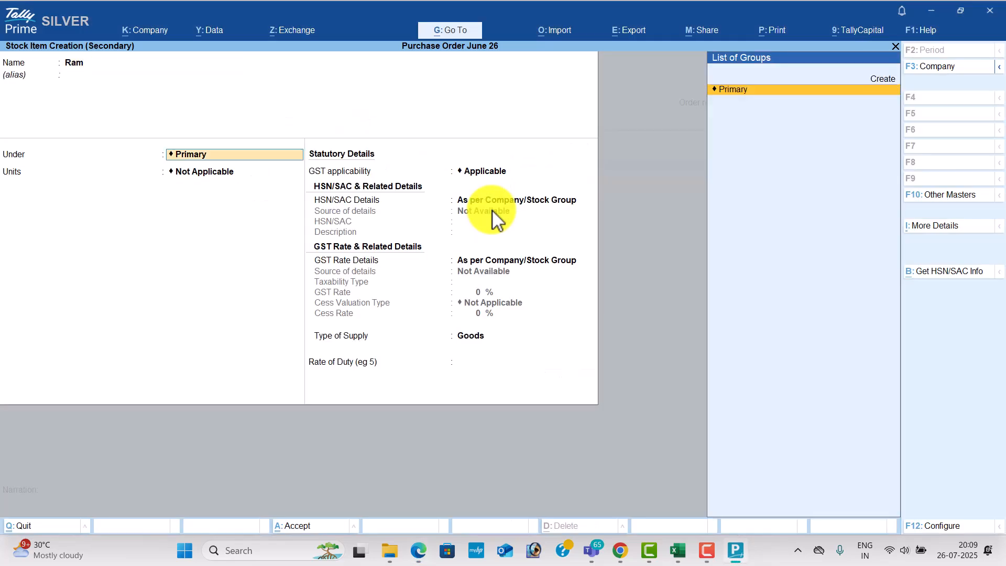
{"action": "key", "text": "Return"}
{"action": "key", "text": "Down"}
{"action": "key", "text": "Return"}
- Specify Ram's HSN/SAC code directly as 963258, taken from the order table in the training PDF
{"action": "key", "text": "Down"}
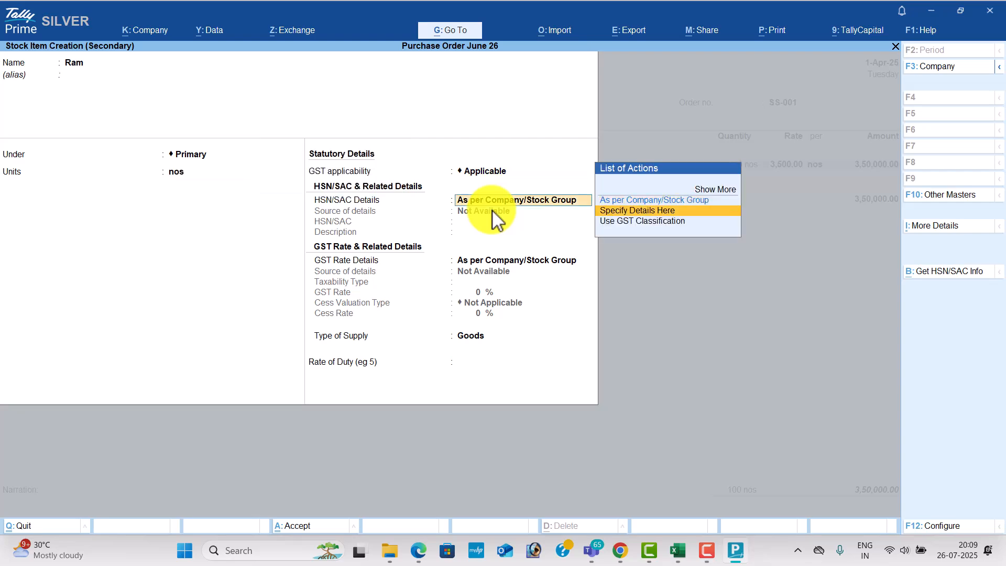
{"action": "key", "text": "Return"}
{"action": "key", "text": "alt+Tab"}
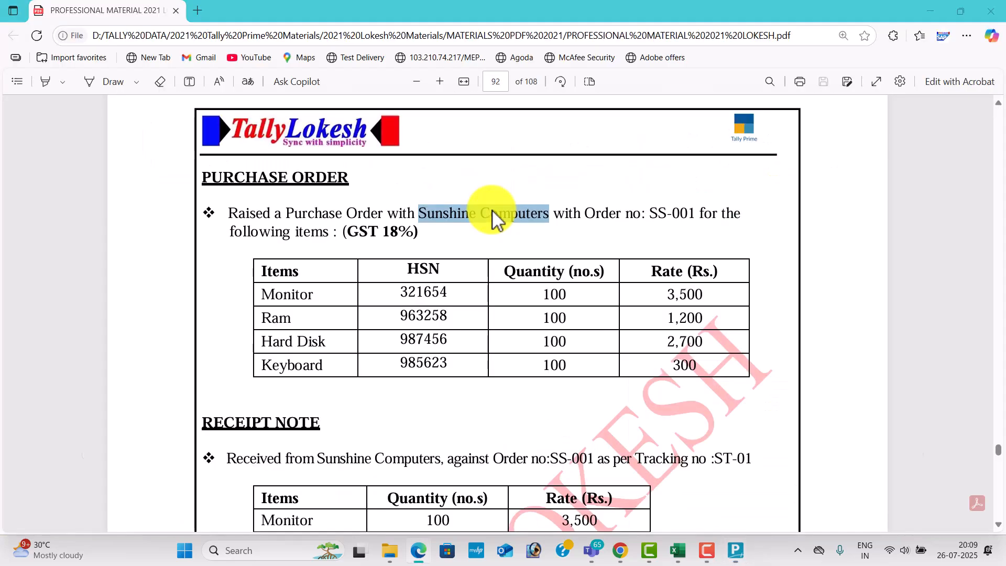
{"action": "key", "text": "alt+Tab"}
{"action": "type", "text": "963258"}
{"action": "key", "text": "Return"}
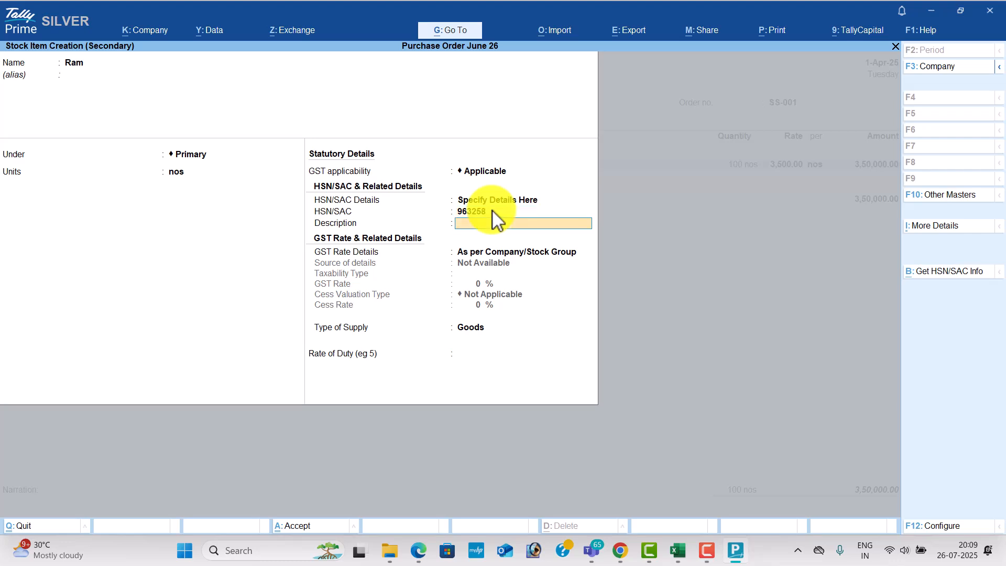
- Specify Ram's GST rate details directly as Taxable at 18%, leave the HSN description blank, and save the stock item
{"action": "key", "text": "Return"}
{"action": "key", "text": "Down"}
{"action": "key", "text": "Return"}
{"action": "key", "text": "Return"}
{"action": "type", "text": "18"}
{"action": "key", "text": "Return"}
{"action": "key", "text": "Return"}
{"action": "key", "text": "Return"}
{"action": "key", "text": "Return"}
{"action": "key", "text": "Return"}
- Allocate 100 nos of Ram at the training PDF's rate of 1,200, due on 1-Apr-25
{"action": "type", "text": "100"}
{"action": "key", "text": "Return"}
{"action": "key", "text": "alt+Tab"}
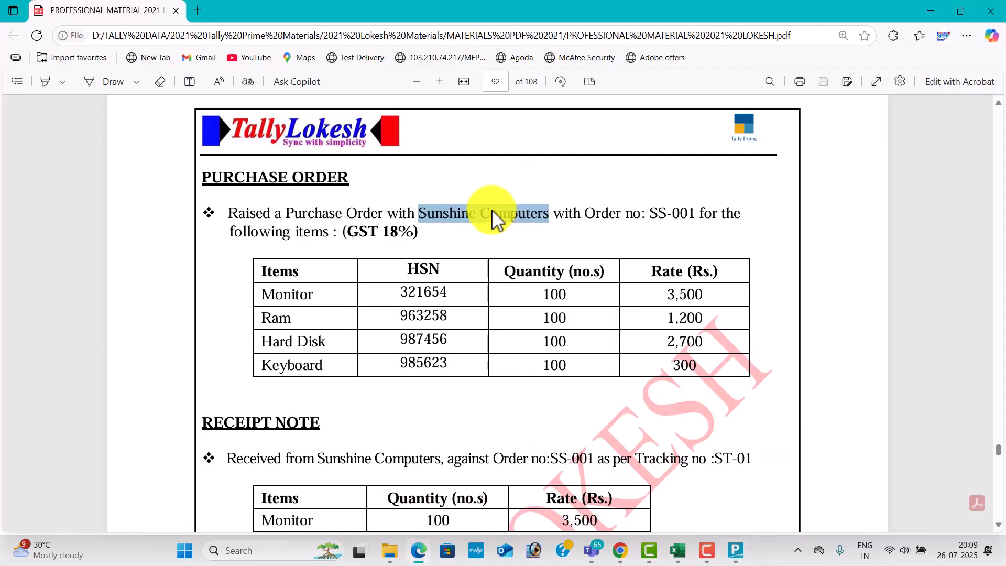
{"action": "key", "text": "alt+Tab"}
{"action": "type", "text": "200"}
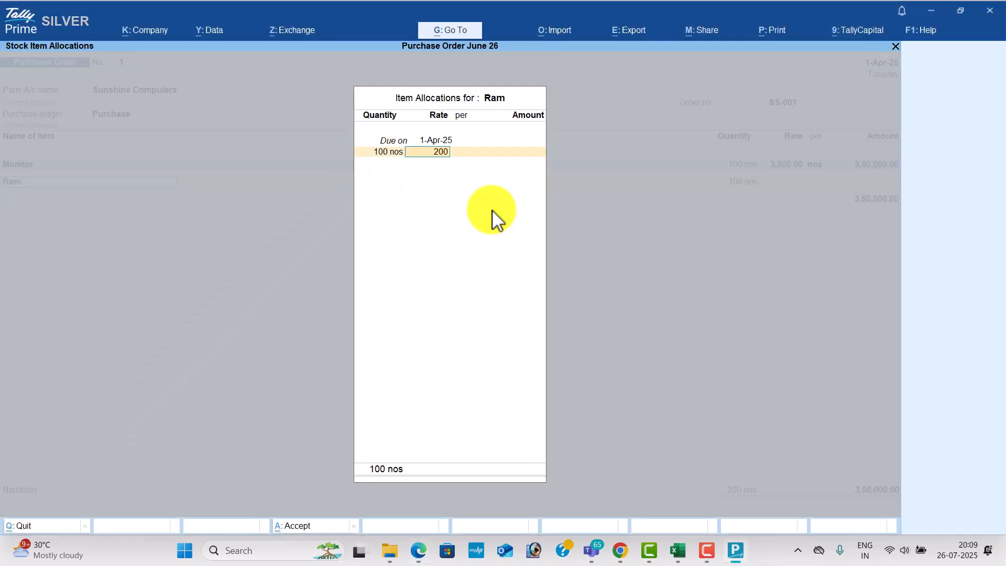
{"action": "key", "text": "Return"}
{"action": "key", "text": "BackSpace"}
{"action": "type", "text": "1200"}
{"action": "key", "text": "Return"}
{"action": "key", "text": "Return"}
{"action": "key", "text": "Return"}
{"action": "key", "text": "Return"}
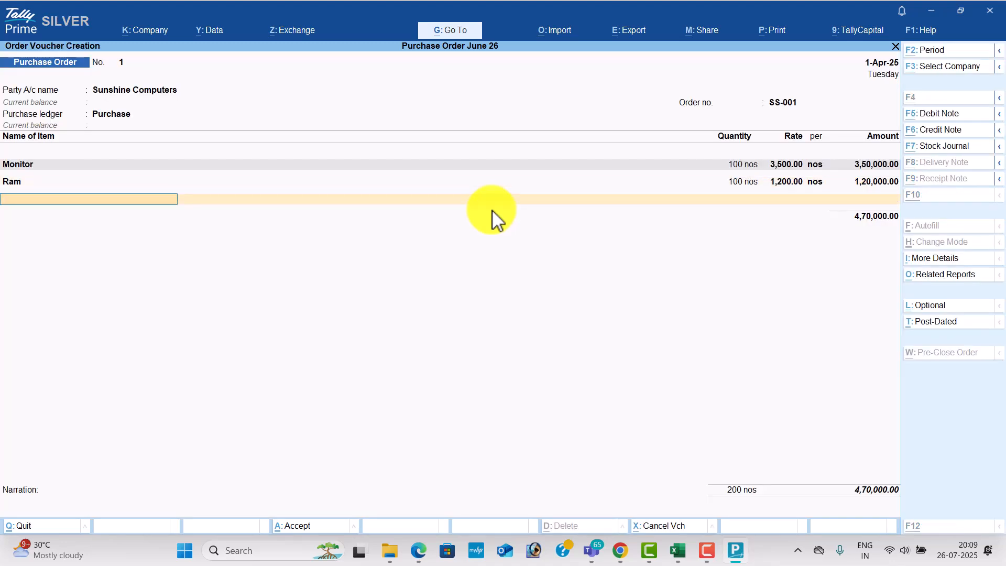
- Start creating a stock item named Hard Disk from the order's next item line, under Primary with the unit nos
{"action": "key", "text": "alt+c"}
{"action": "key", "text": "alt+Tab"}
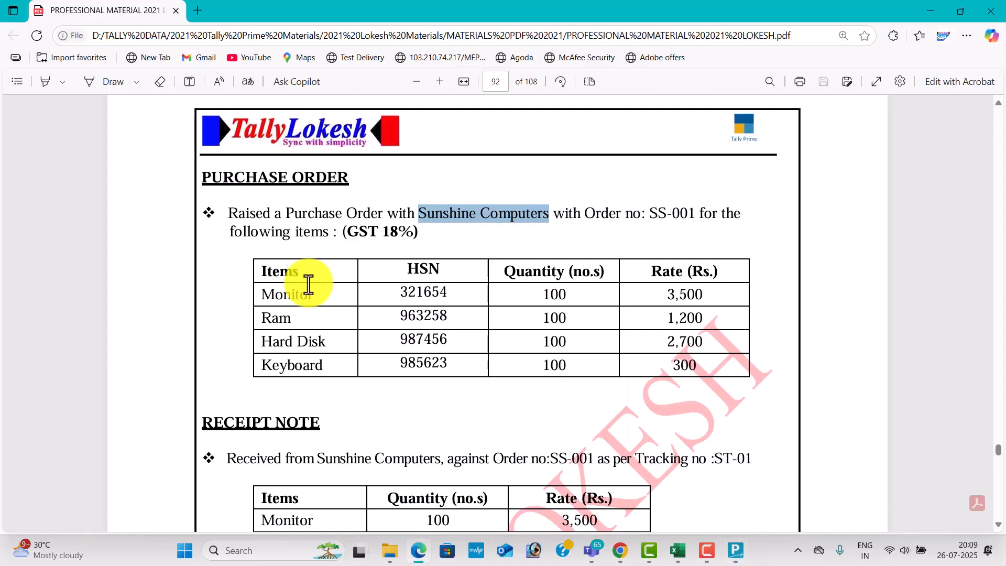
{"action": "scroll", "coordinate": [303, 283], "scroll_direction": "down", "scroll_amount": 1}
{"action": "key", "text": "alt+Tab"}
{"action": "type", "text": "Hard Disk"}
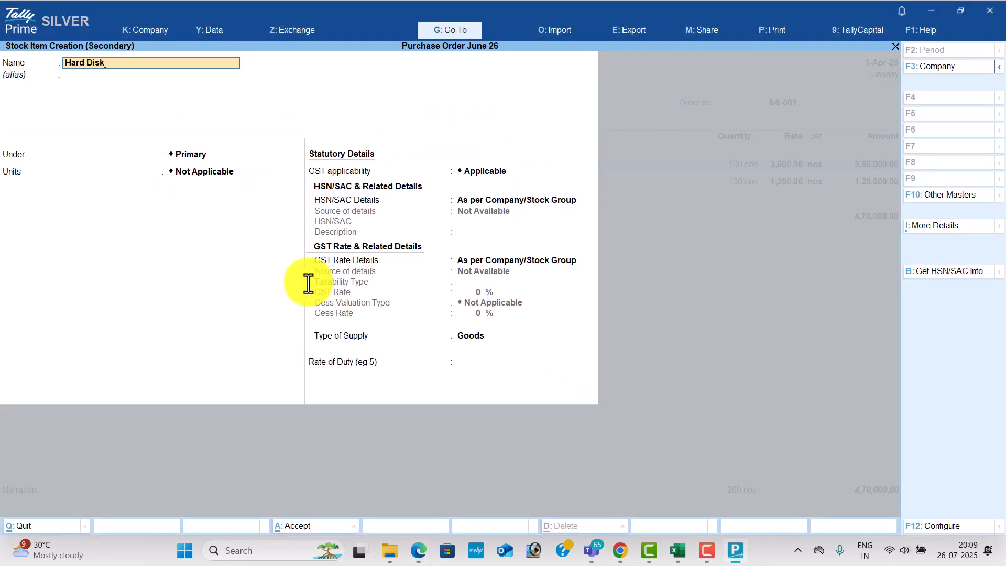
{"action": "key", "text": "Return"}
{"action": "key", "text": "Return"}
{"action": "key", "text": "Return"}
{"action": "key", "text": "Down"}
{"action": "key", "text": "Return"}
- Keep GST applicable for Hard Disk and specify its HSN/SAC code directly as 987654, leaving the description blank
{"action": "key", "text": "Return"}
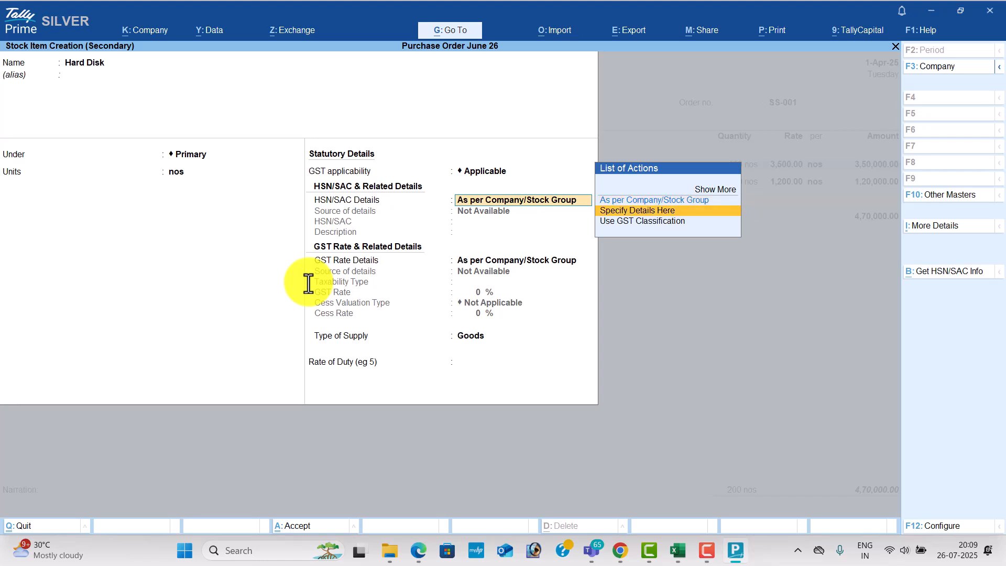
{"action": "key", "text": "Return"}
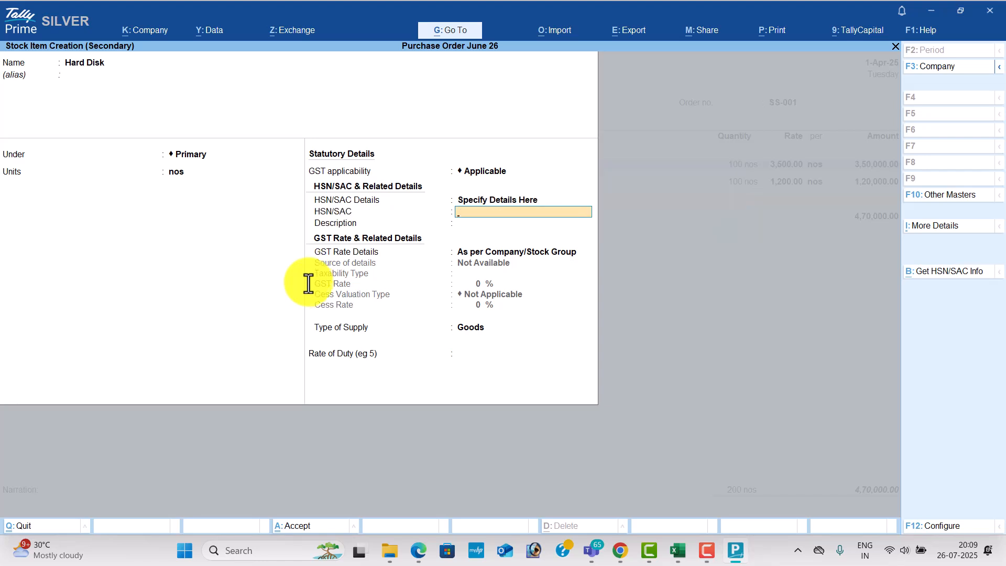
{"action": "type", "text": "987654"}
{"action": "key", "text": "Return"}
{"action": "key", "text": "Return"}
- Specify Hard Disk's GST rate details directly as Taxable at 18%, and save the stock item
{"action": "key", "text": "Down"}
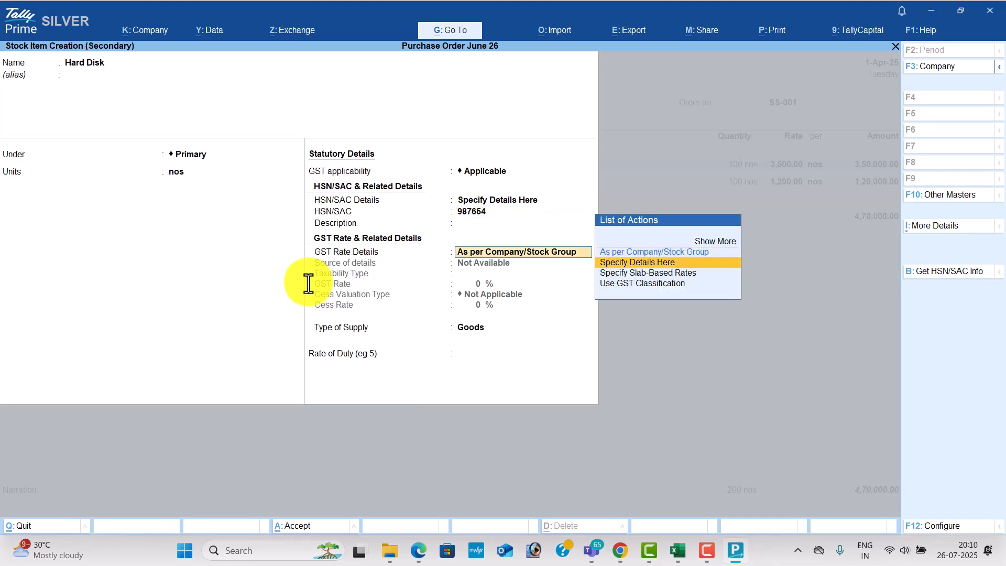
{"action": "key", "text": "Return"}
{"action": "key", "text": "Return"}
{"action": "type", "text": "18"}
{"action": "key", "text": "Return"}
{"action": "key", "text": "Return"}
{"action": "key", "text": "Return"}
{"action": "key", "text": "Return"}
{"action": "key", "text": "Return"}
- Allocate 100 nos of Hard Disk at the training PDF's rate of 2,700, due on 1-Apr-25
{"action": "type", "text": "100"}
{"action": "key", "text": "Return"}
{"action": "key", "text": "alt+Tab"}
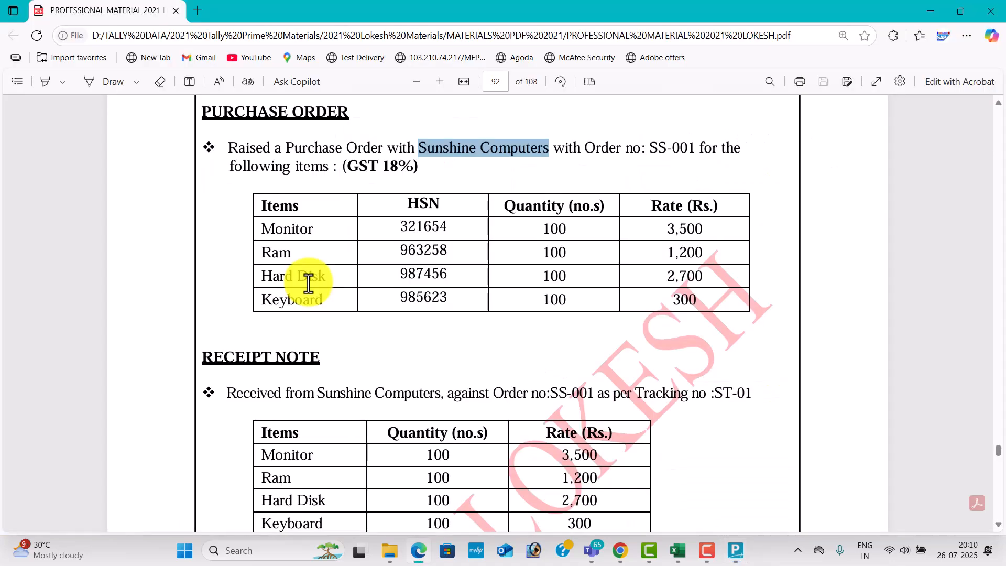
{"action": "key", "text": "alt+Tab"}
{"action": "type", "text": "2700"}
{"action": "key", "text": "Return"}
{"action": "key", "text": "Return"}
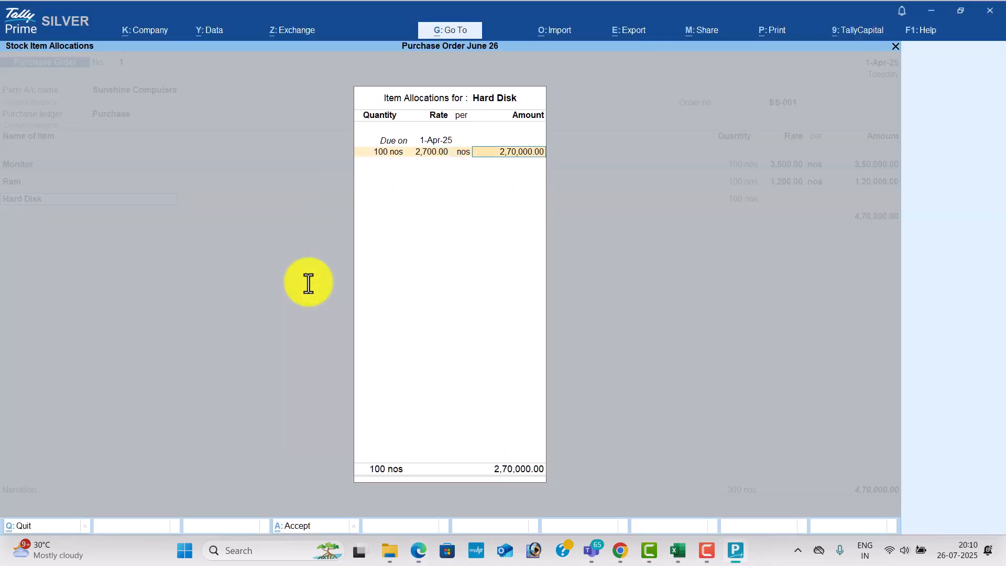
{"action": "key", "text": "Return"}
{"action": "key", "text": "Return"}
{"action": "key", "text": "Return"}
- Start creating a stock item named Keyboard from the order's next item line, under Primary with the unit nos
{"action": "key", "text": "alt+c"}
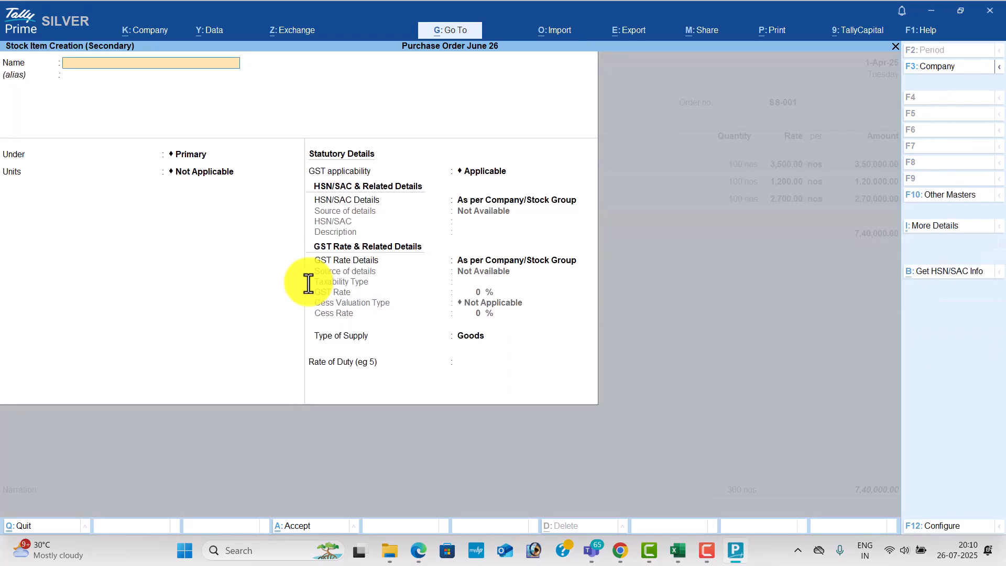
{"action": "key", "text": "alt+Tab"}
{"action": "key", "text": "alt+Tab"}
{"action": "type", "text": "Keyboard"}
{"action": "key", "text": "Return"}
{"action": "key", "text": "Return"}
{"action": "key", "text": "Return"}
{"action": "key", "text": "Down"}
{"action": "key", "text": "Return"}
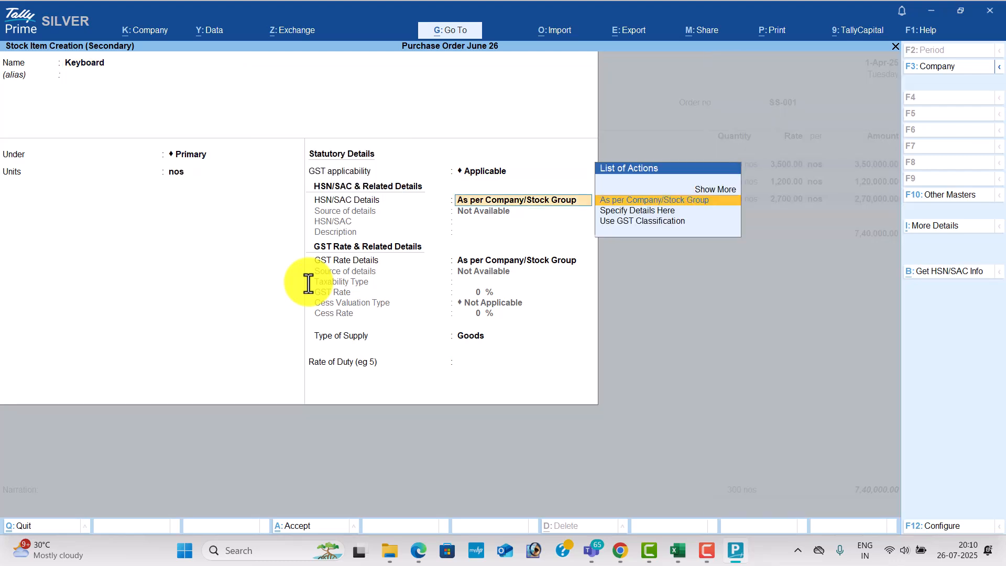
- Keep GST applicable for Keyboard and specify its HSN/SAC code directly as 852369, leaving the description blank
{"action": "key", "text": "Return"}
{"action": "key", "text": "Down"}
{"action": "key", "text": "Return"}
{"action": "type", "text": "852369"}
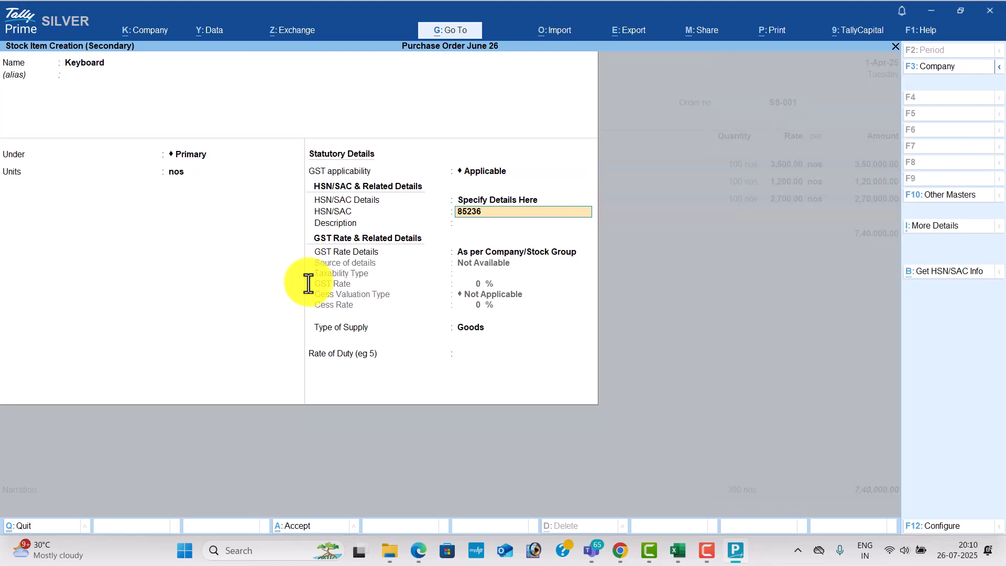
{"action": "key", "text": "Return"}
{"action": "key", "text": "Return"}
- Specify Keyboard's GST rate details directly as Taxable at 18%, and save the stock item
{"action": "key", "text": "Down"}
{"action": "key", "text": "Return"}
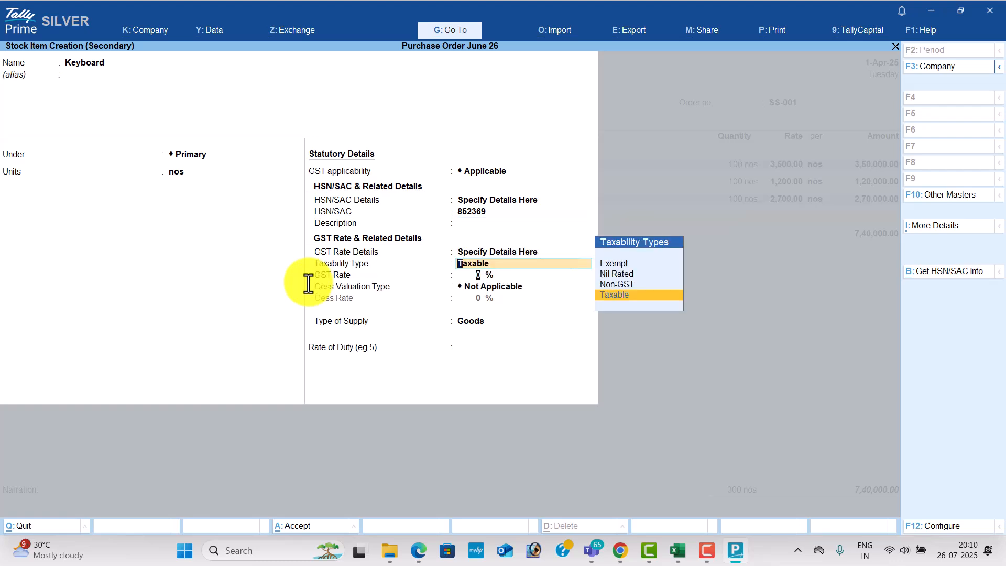
{"action": "key", "text": "Return"}
{"action": "type", "text": "18"}
{"action": "key", "text": "Return"}
{"action": "key", "text": "Return"}
{"action": "key", "text": "Return"}
{"action": "key", "text": "Return"}
{"action": "key", "text": "Return"}
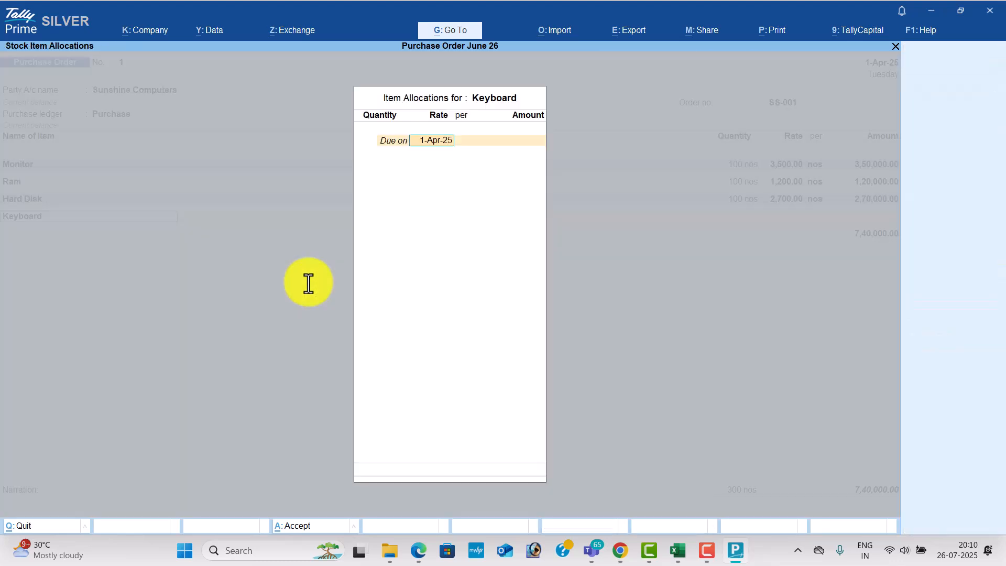
- Allocate 100 nos of Keyboard at the training PDF's rate of 300, due on 1-Apr-25, and end the item list
{"action": "type", "text": "100"}
{"action": "key", "text": "Return"}
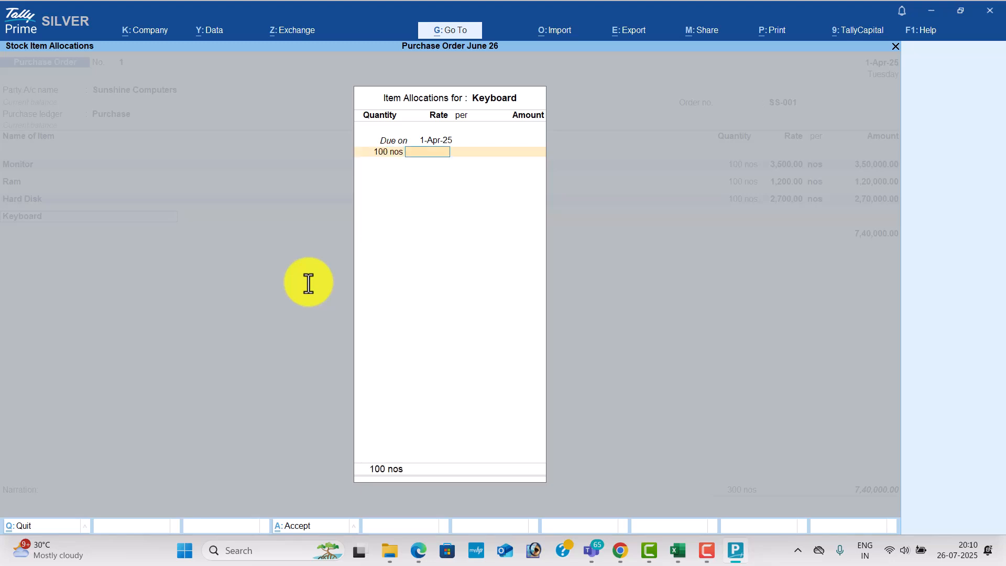
{"action": "key", "text": "alt+Tab"}
{"action": "key", "text": "alt+Tab"}
{"action": "type", "text": "300"}
{"action": "key", "text": "Return"}
{"action": "key", "text": "Return"}
{"action": "key", "text": "Return"}
{"action": "key", "text": "Return"}
{"action": "key", "text": "Return"}
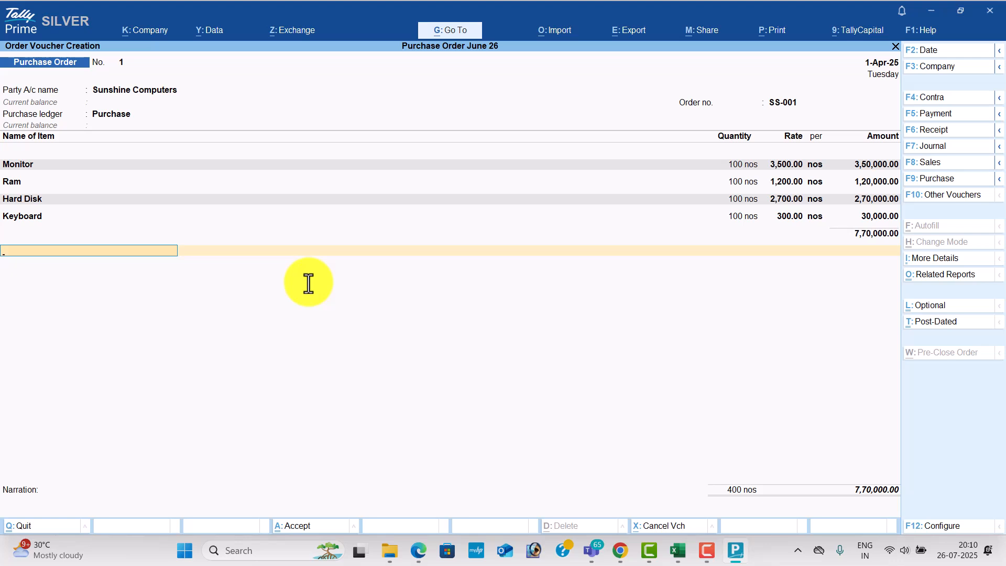
- Start creating a ledger named CGST under Duties & Taxes from the order's tax line
{"action": "key", "text": "alt+c"}
{"action": "type", "text": "CGST"}
{"action": "key", "text": "Return"}
{"action": "type", "text": "DU"}
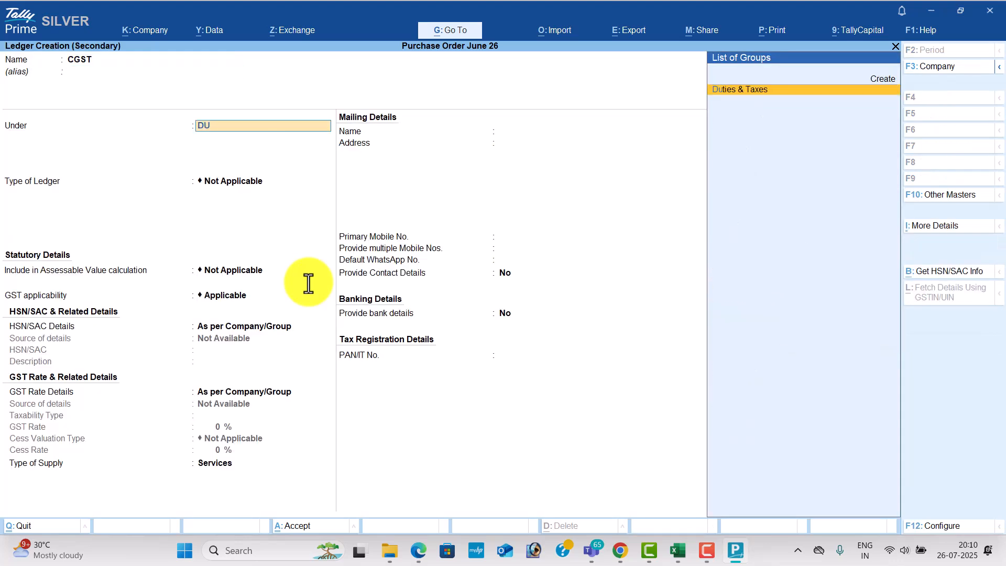
{"action": "key", "text": "Return"}
- Set the CGST ledger's duty type to GST and tax type to CGST, save it, and add it to the order
{"action": "key", "text": "Up"}
{"action": "key", "text": "Return"}
{"action": "key", "text": "Down"}
{"action": "key", "text": "Return"}
{"action": "key", "text": "Return"}
{"action": "key", "text": "Return"}
{"action": "key", "text": "Return"}
{"action": "key", "text": "ctrl+a"}
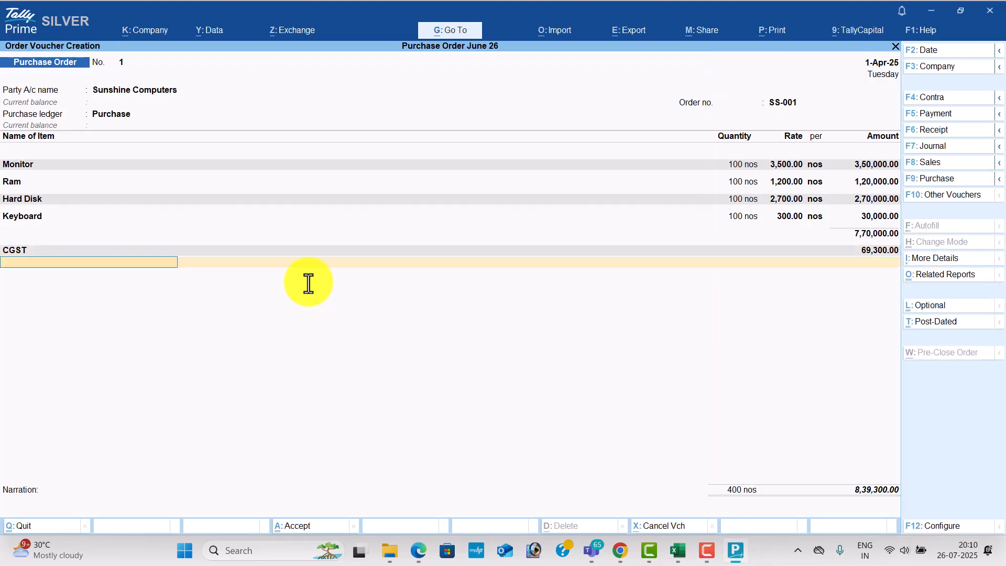
- Start creating a ledger named SGST from the order's next tax line, keeping it under Duties & Taxes
{"action": "key", "text": "alt+c"}
{"action": "type", "text": "SGST"}
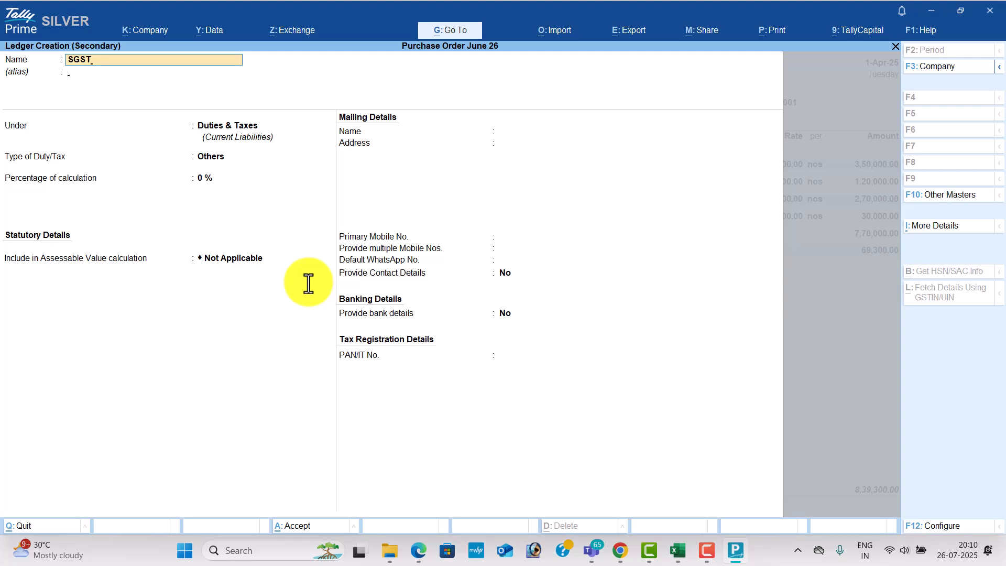
{"action": "key", "text": "Return"}
{"action": "key", "text": "Return"}
{"action": "key", "text": "Return"}
- Set the SGST ledger's duty type to GST and tax type to SGST/UTGST, save it, and add it to the order
{"action": "key", "text": "Up"}
{"action": "key", "text": "Return"}
{"action": "key", "text": "Down"}
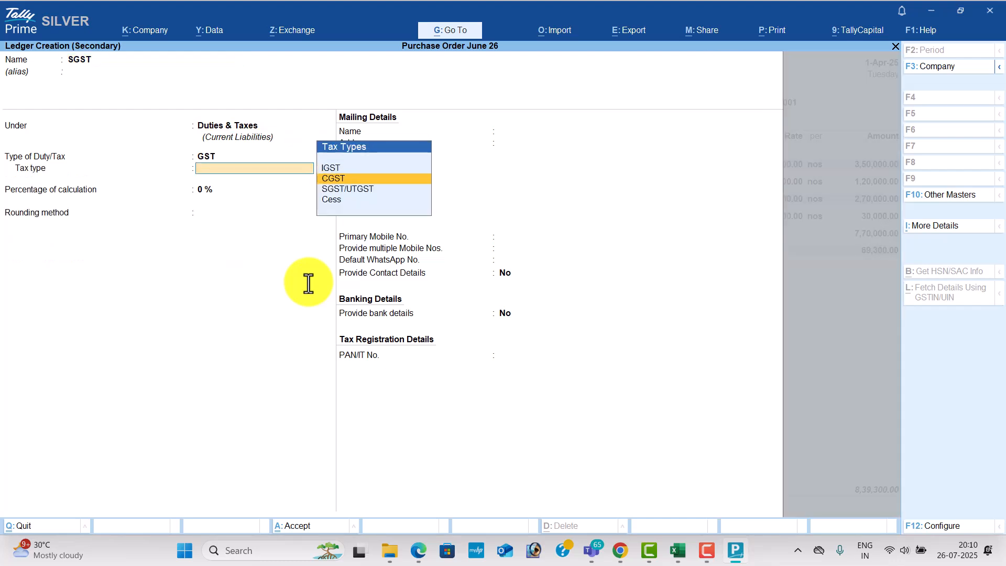
{"action": "key", "text": "Down"}
{"action": "key", "text": "Return"}
{"action": "key", "text": "Return"}
{"action": "key", "text": "Return"}
{"action": "key", "text": "Return"}
{"action": "key", "text": "Return"}
{"action": "key", "text": "Return"}
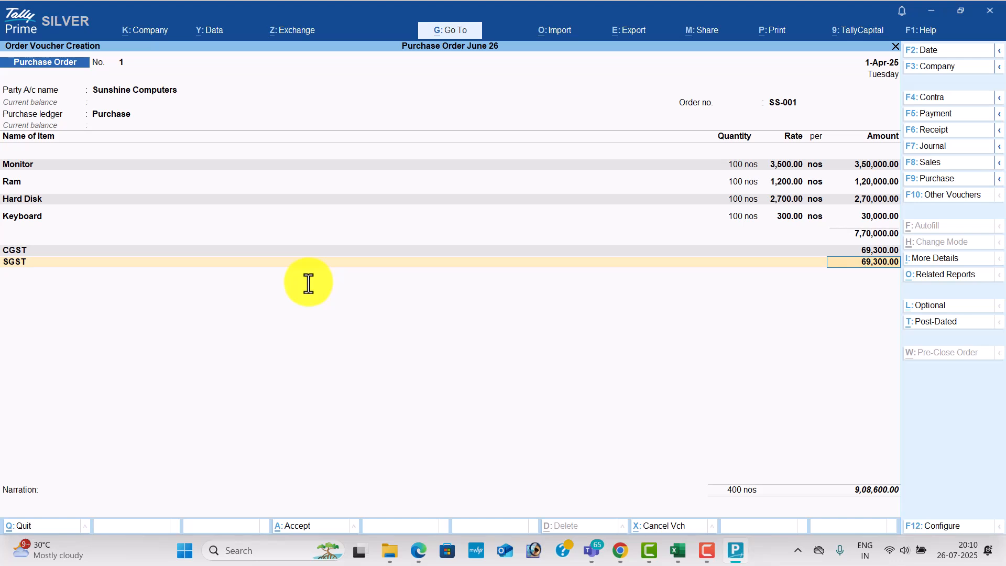
- Accept purchase order voucher 1 without a narration, and switch to the training PDF in Edge
{"action": "key", "text": "Return"}
{"action": "key", "text": "Return"}
{"action": "key", "text": "Return"}
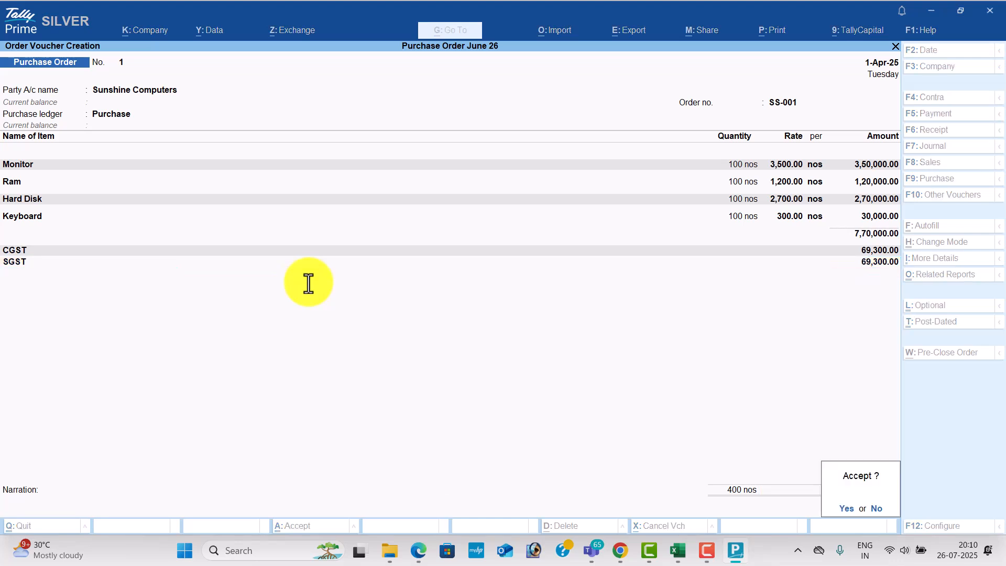
{"action": "key", "text": "Return"}
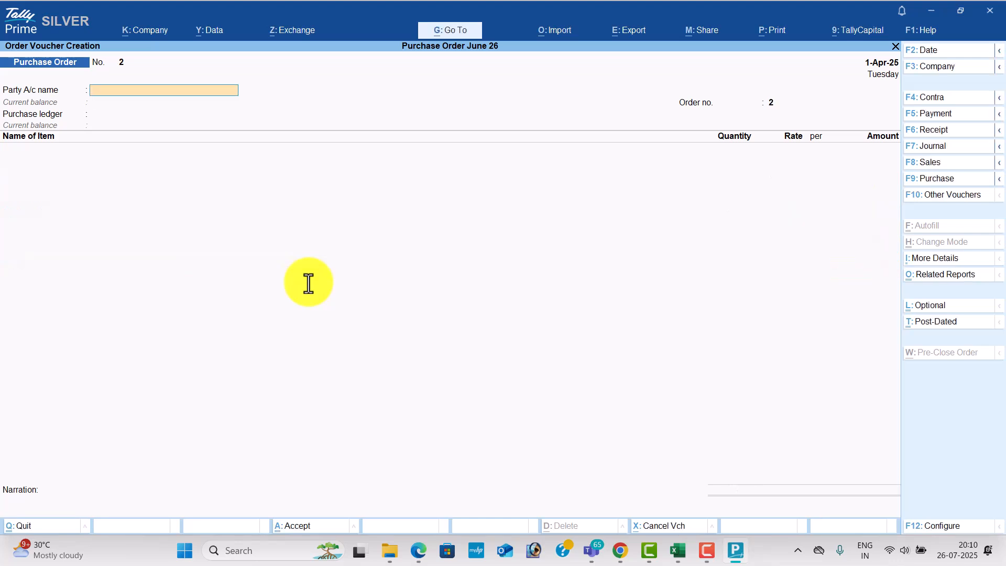
{"action": "key", "text": "alt+Tab"}
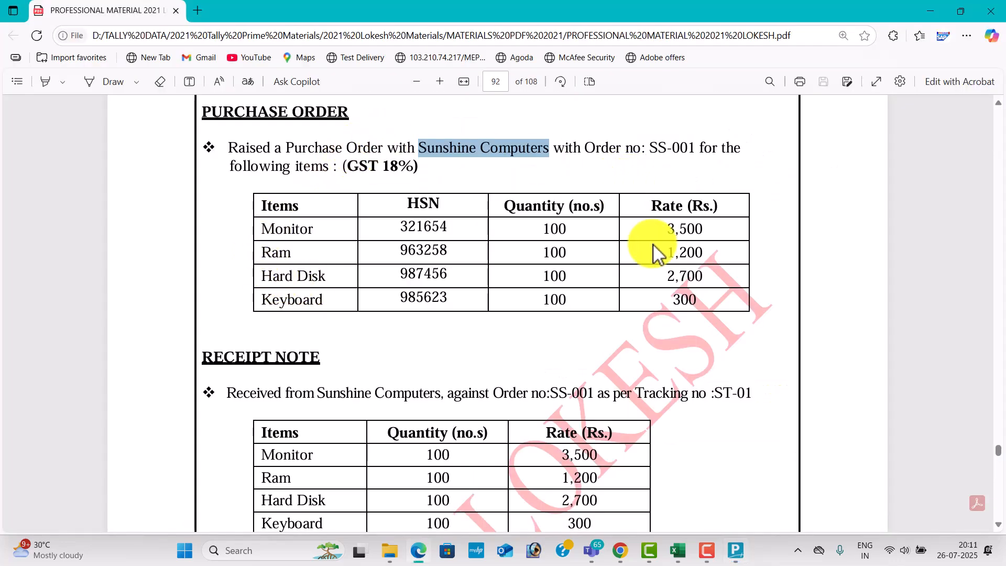
- Read the Receipt Note exercise below the purchase order in the training PDF and switch back to TallyPrime
{"action": "scroll", "coordinate": [563, 247], "scroll_direction": "down", "scroll_amount": 1}
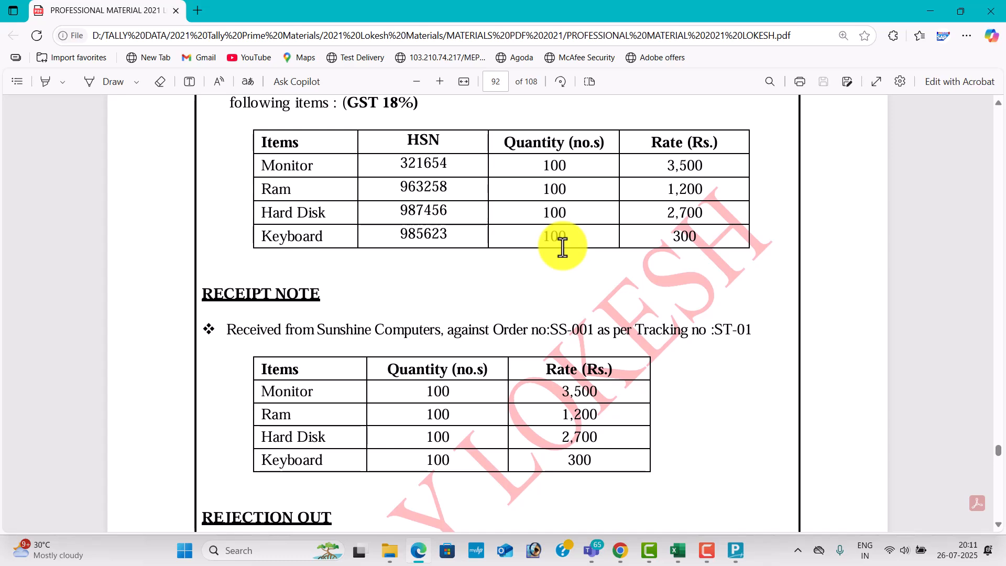
{"action": "scroll", "coordinate": [562, 247], "scroll_direction": "down", "scroll_amount": 1}
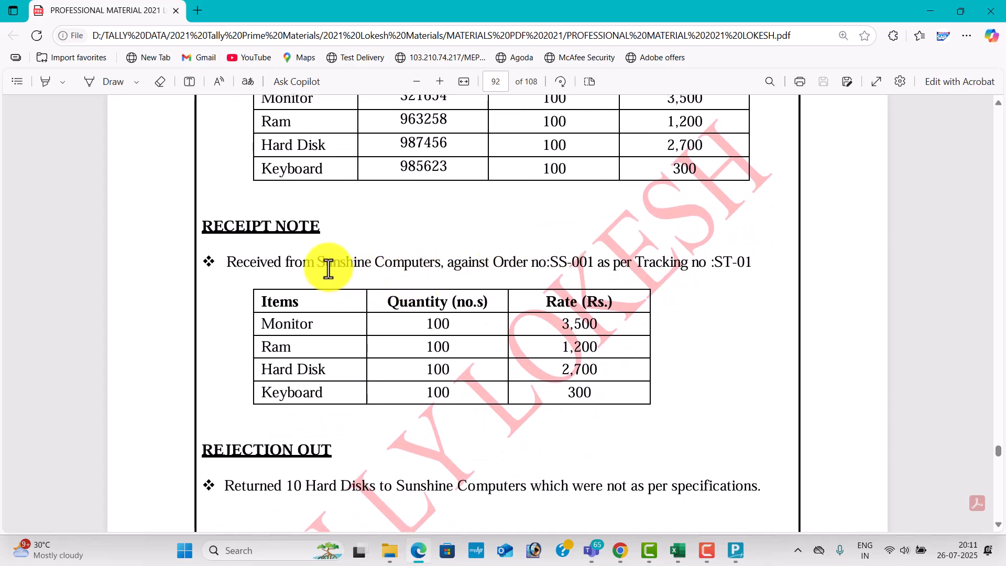
{"action": "key", "text": "alt+Tab"}
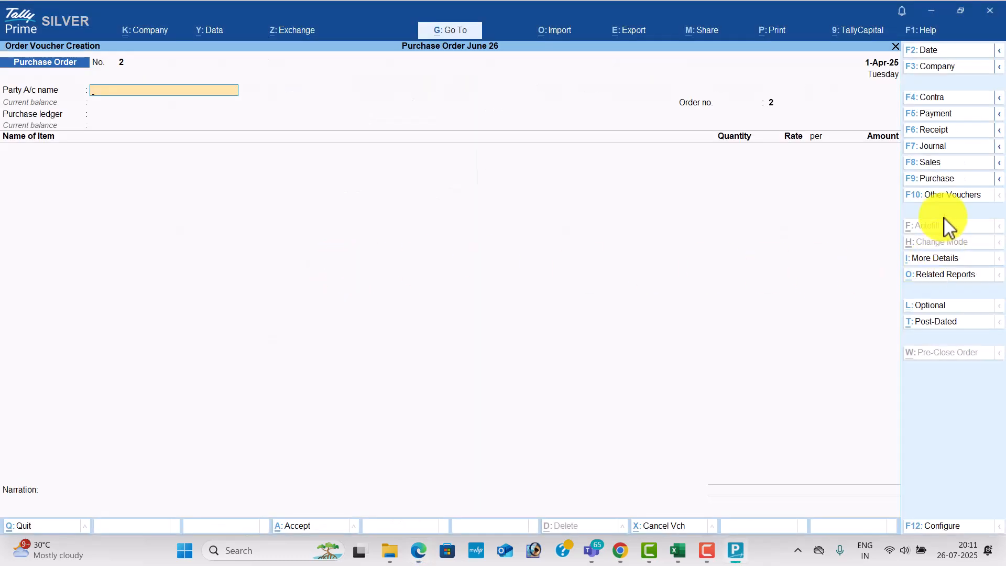
- Open the list of other voucher types from the blank purchase order and show the inactive types
{"action": "left_click", "coordinate": [949, 198]}
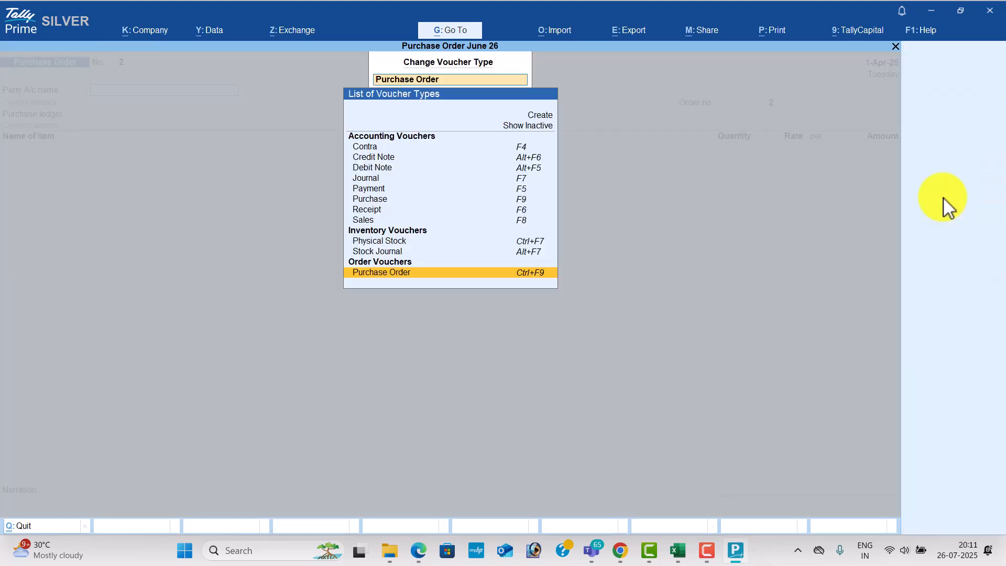
{"action": "key", "text": "Up"}
{"action": "key", "text": "Up"}
{"action": "key", "text": "Up"}
{"action": "key", "text": "Up"}
{"action": "key", "text": "Up"}
{"action": "key", "text": "Up"}
{"action": "key", "text": "Up"}
{"action": "key", "text": "Up"}
{"action": "key", "text": "Up"}
{"action": "key", "text": "Up"}
{"action": "key", "text": "Up"}
{"action": "key", "text": "Up"}
{"action": "key", "text": "Up"}
{"action": "key", "text": "Up"}
{"action": "key", "text": "Return"}
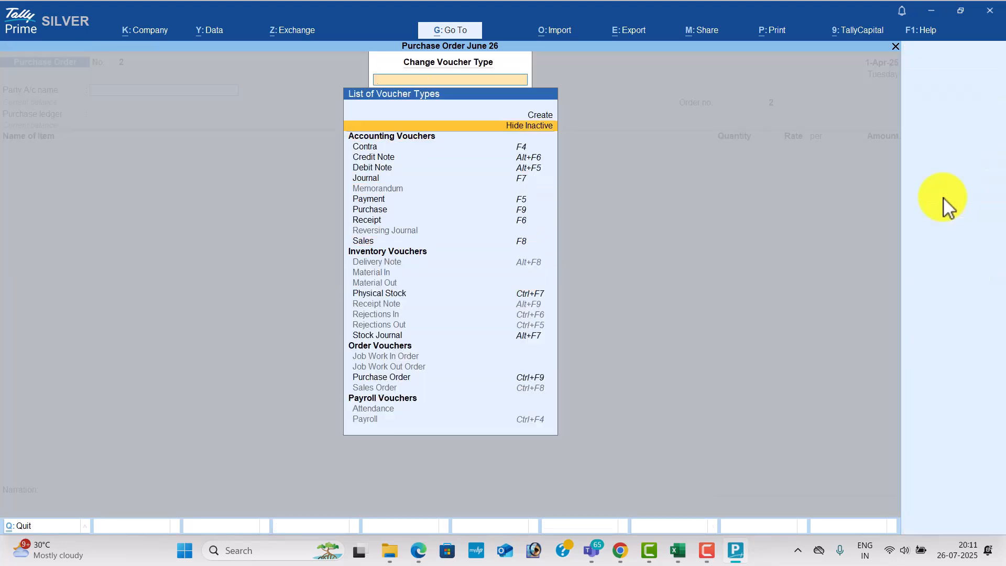
- Choose the inactive Receipt Note voucher type under Inventory Vouchers and activate it
{"action": "key", "text": "Down"}
{"action": "key", "text": "Down"}
{"action": "key", "text": "Down"}
{"action": "key", "text": "Down"}
{"action": "key", "text": "Down"}
{"action": "key", "text": "Down"}
{"action": "key", "text": "Down"}
{"action": "key", "text": "Down"}
{"action": "key", "text": "Down"}
{"action": "key", "text": "Down"}
{"action": "key", "text": "Down"}
{"action": "key", "text": "Down"}
{"action": "key", "text": "Down"}
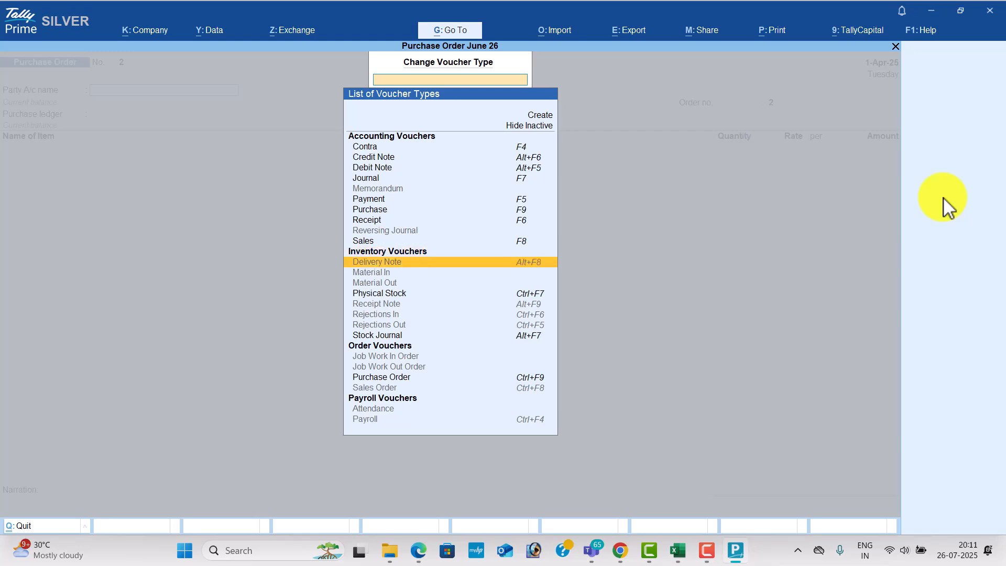
{"action": "key", "text": "Up"}
{"action": "key", "text": "Down"}
{"action": "key", "text": "Down"}
{"action": "key", "text": "Down"}
{"action": "key", "text": "Down"}
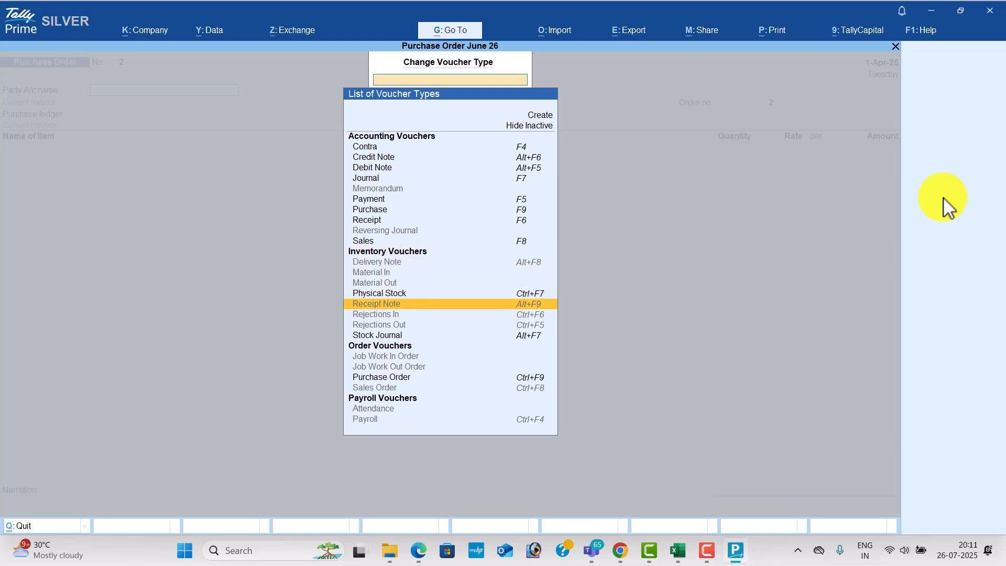
{"action": "key", "text": "alt+Tab"}
{"action": "key", "text": "alt+Tab"}
{"action": "key", "text": "Return"}
{"action": "key", "text": "y"}
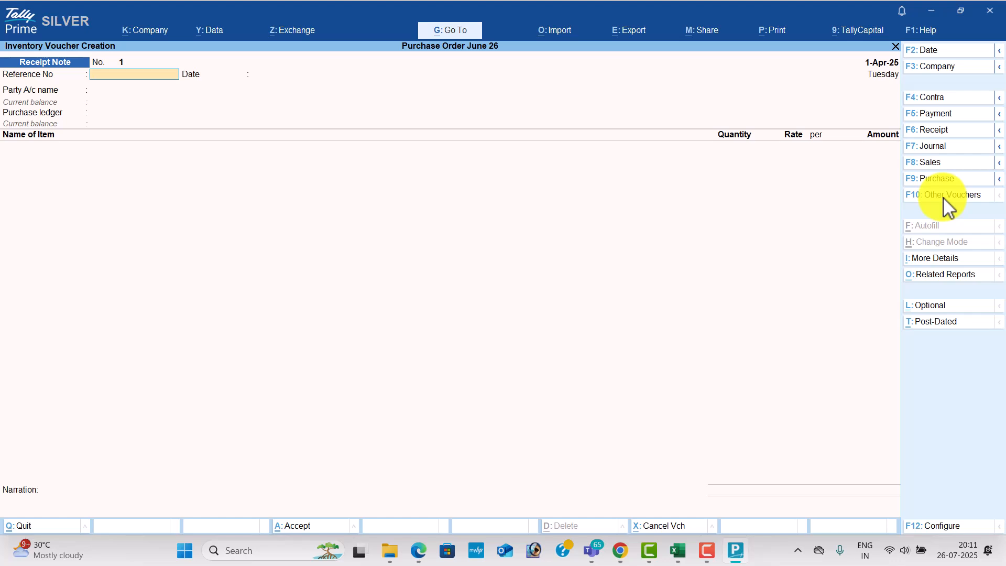
- Leave the receipt note's reference number blank and choose Sunshine Computers as the party account
{"action": "key", "text": "Return"}
{"action": "key", "text": "Return"}
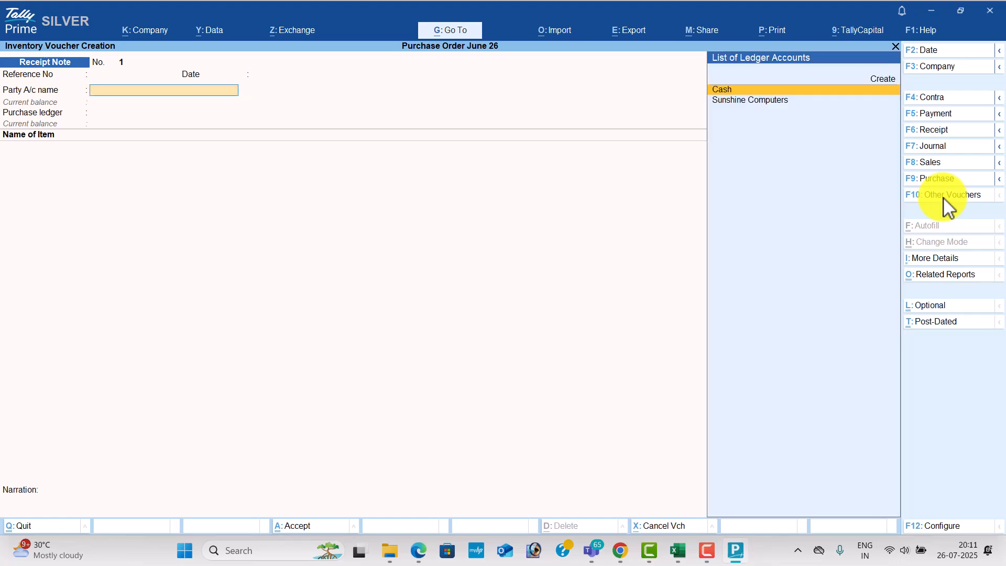
{"action": "key", "text": "Down"}
{"action": "key", "text": "Return"}
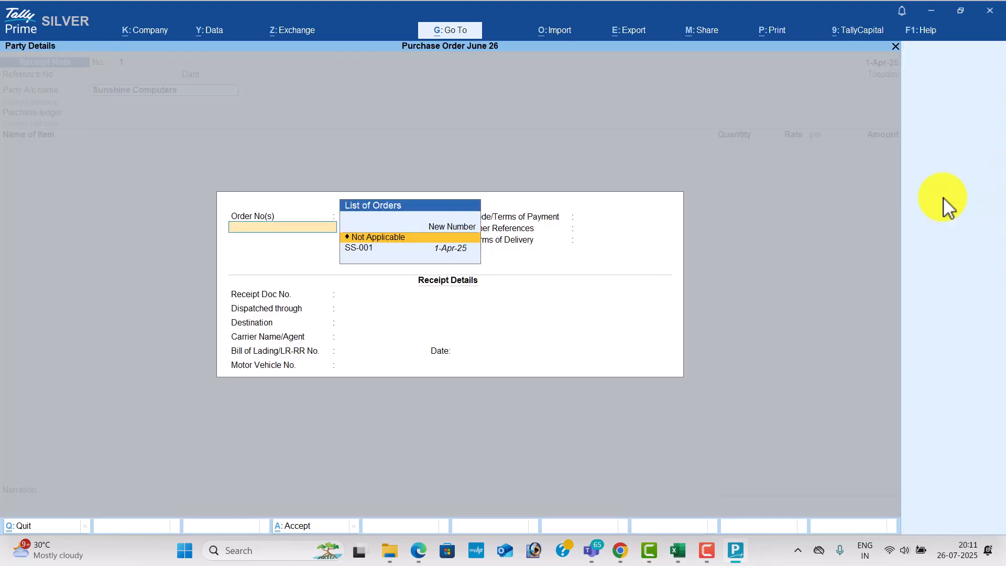
- Link the receipt note to the pending purchase order dated 1-Apr-25, leaving the remaining order and receipt details blank
{"action": "key", "text": "Down"}
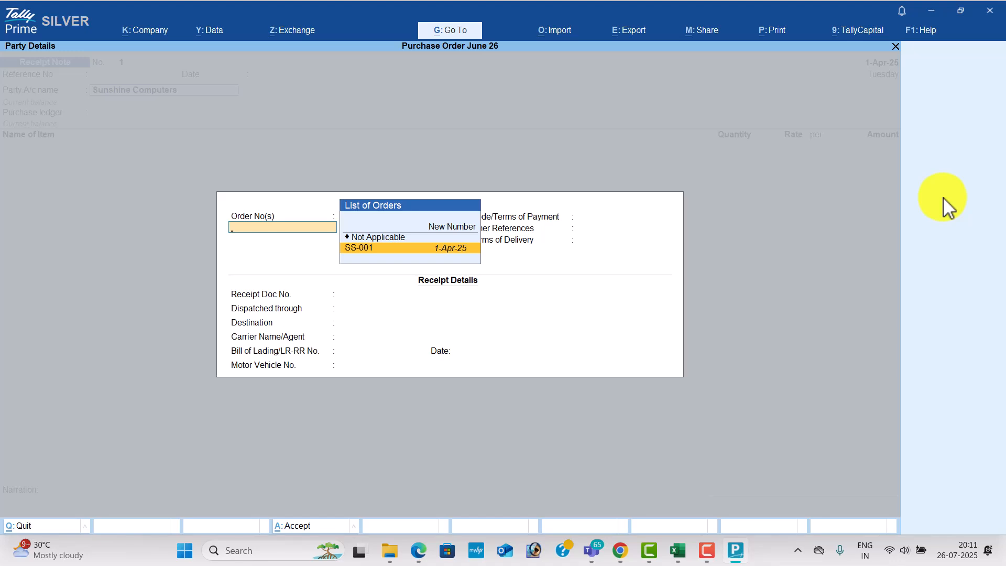
{"action": "key", "text": "Return"}
{"action": "key", "text": "Return"}
{"action": "key", "text": "Return"}
{"action": "key", "text": "Return"}
{"action": "key", "text": "Return"}
{"action": "key", "text": "Return"}
{"action": "key", "text": "Return"}
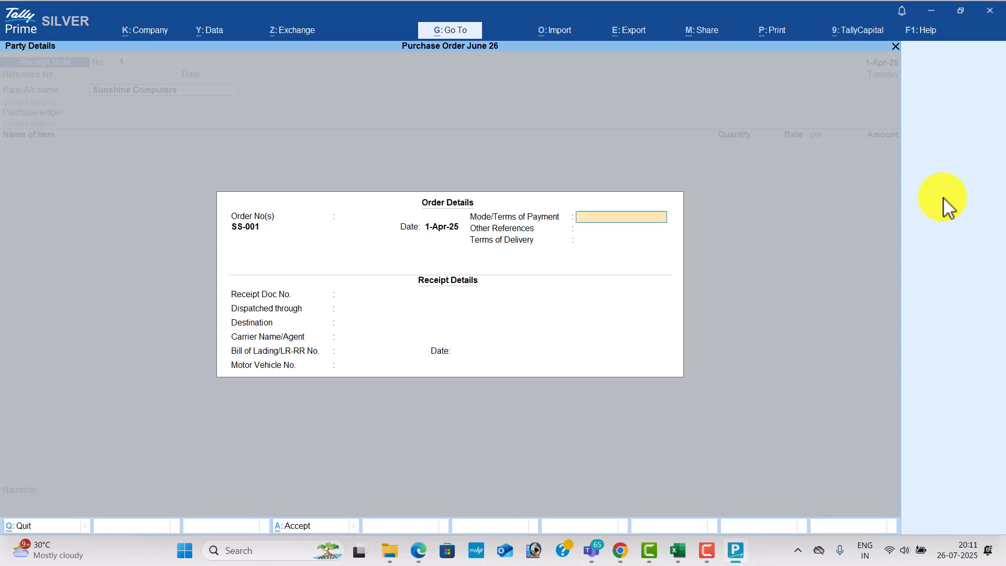
{"action": "key", "text": "Return"}
{"action": "key", "text": "Return"}
{"action": "key", "text": "Return"}
{"action": "key", "text": "Return"}
{"action": "key", "text": "Return"}
{"action": "key", "text": "Return"}
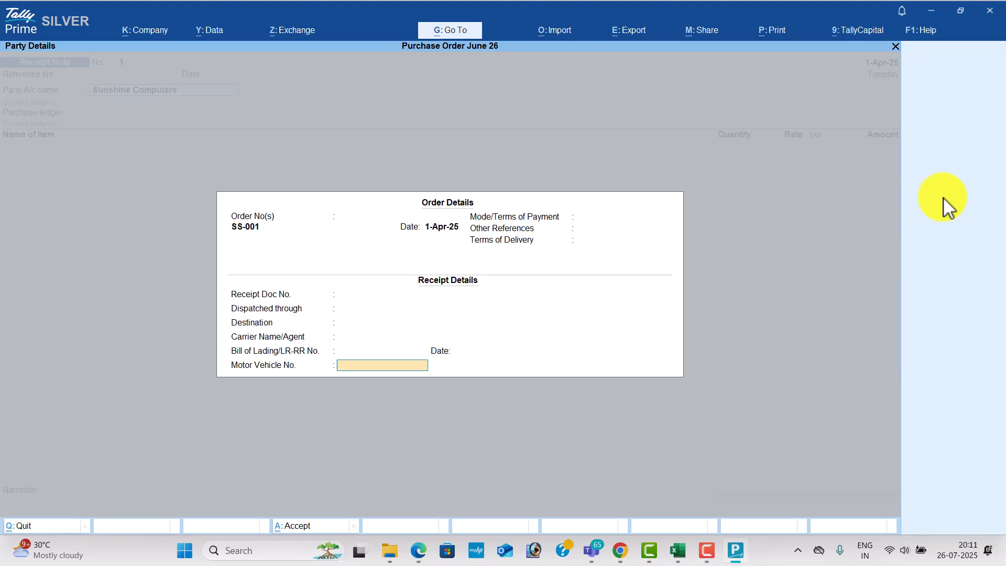
{"action": "key", "text": "Return"}
{"action": "key", "text": "Return"}
{"action": "key", "text": "Return"}
{"action": "key", "text": "Return"}
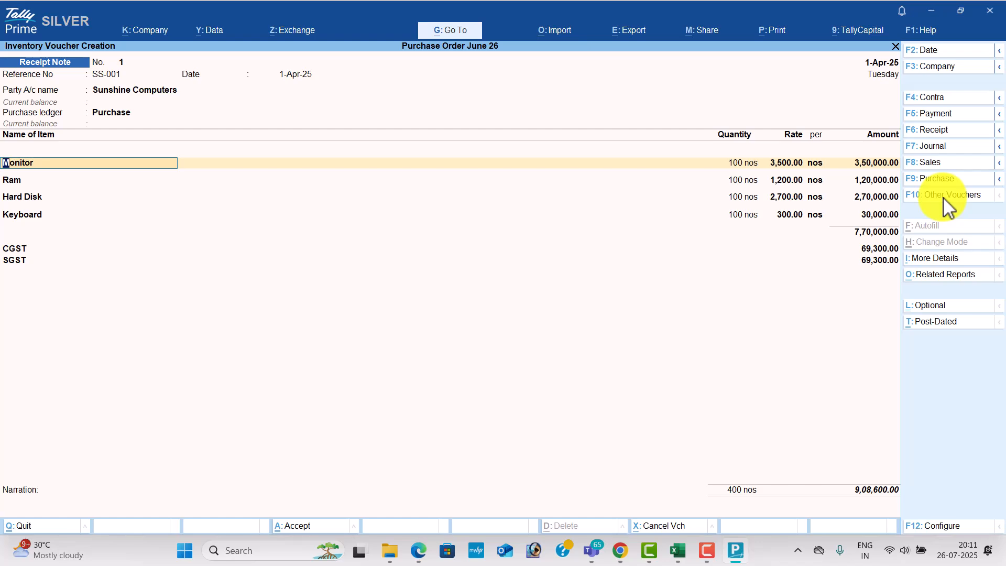
- Allocate the Monitor line to new tracking number ST-01 from the PDF, keeping its order number, quantity and rate
{"action": "key", "text": "Return"}
{"action": "key", "text": "Up"}
{"action": "key", "text": "Up"}
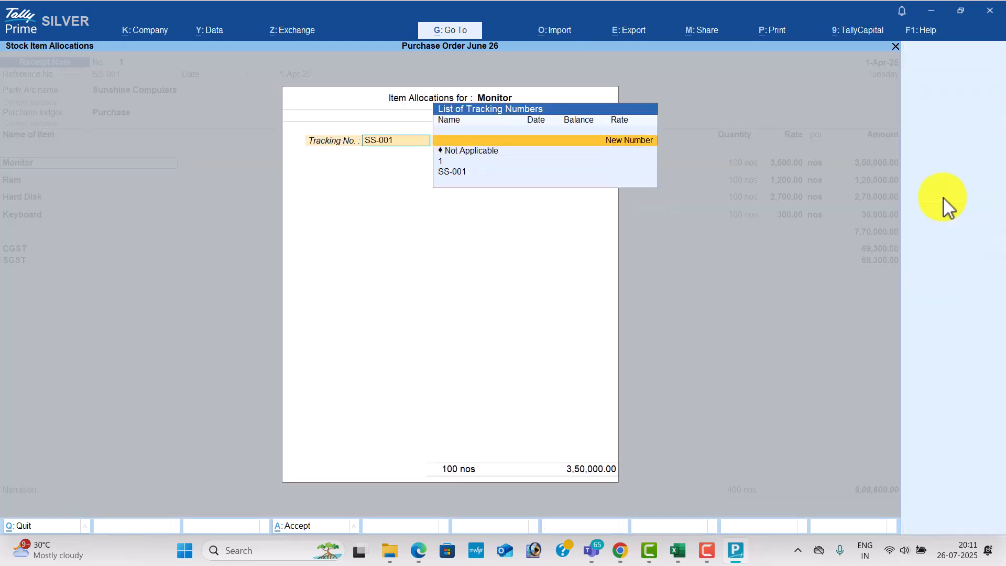
{"action": "key", "text": "Return"}
{"action": "key", "text": "alt+Tab"}
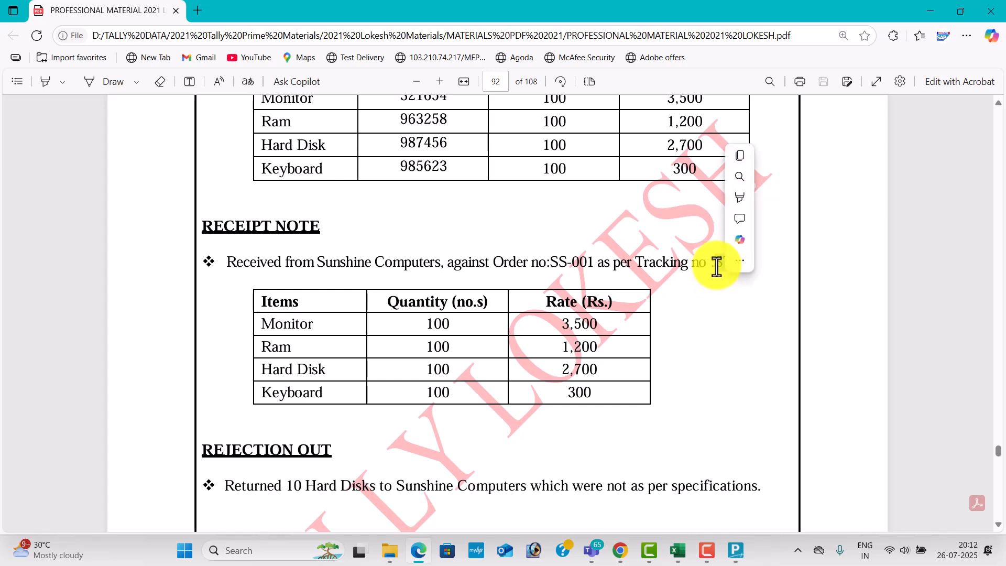
{"action": "key", "text": "alt+Tab"}
{"action": "type", "text": "ST-01"}
{"action": "key", "text": "Return"}
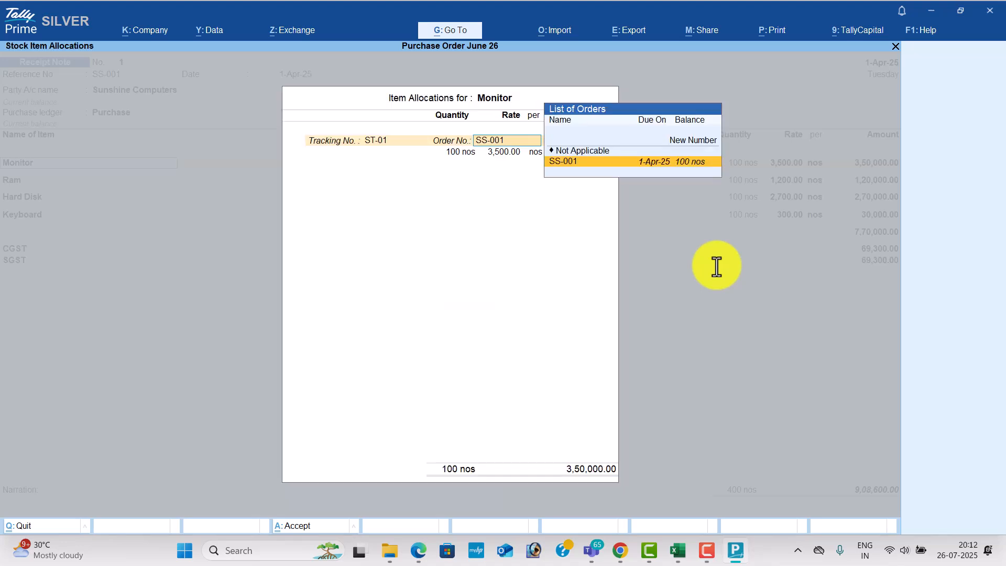
{"action": "key", "text": "Return"}
{"action": "key", "text": "Return"}
{"action": "key", "text": "Return"}
{"action": "key", "text": "Return"}
{"action": "key", "text": "Return"}
{"action": "key", "text": "Return"}
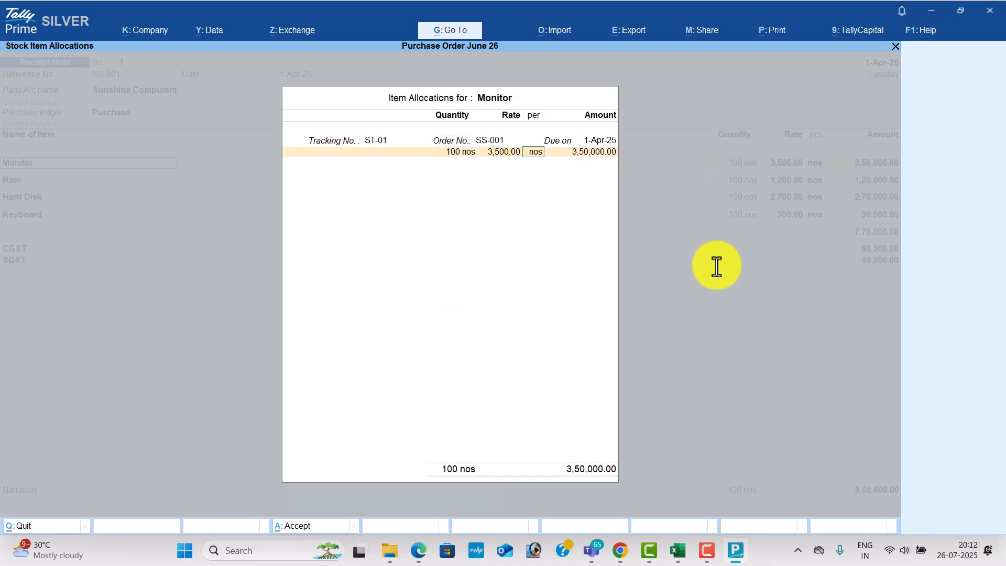
{"action": "key", "text": "Return"}
{"action": "key", "text": "Return"}
- Allocate the Ram line to new tracking number ST-01, keeping its order number, quantity and rate
{"action": "key", "text": "Up"}
{"action": "key", "text": "Up"}
{"action": "key", "text": "Up"}
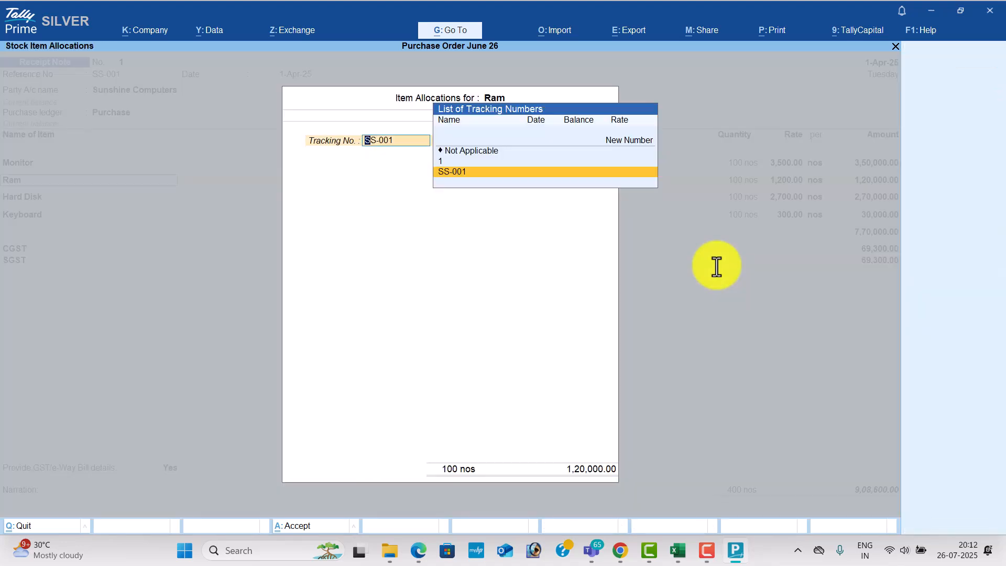
{"action": "key", "text": "Return"}
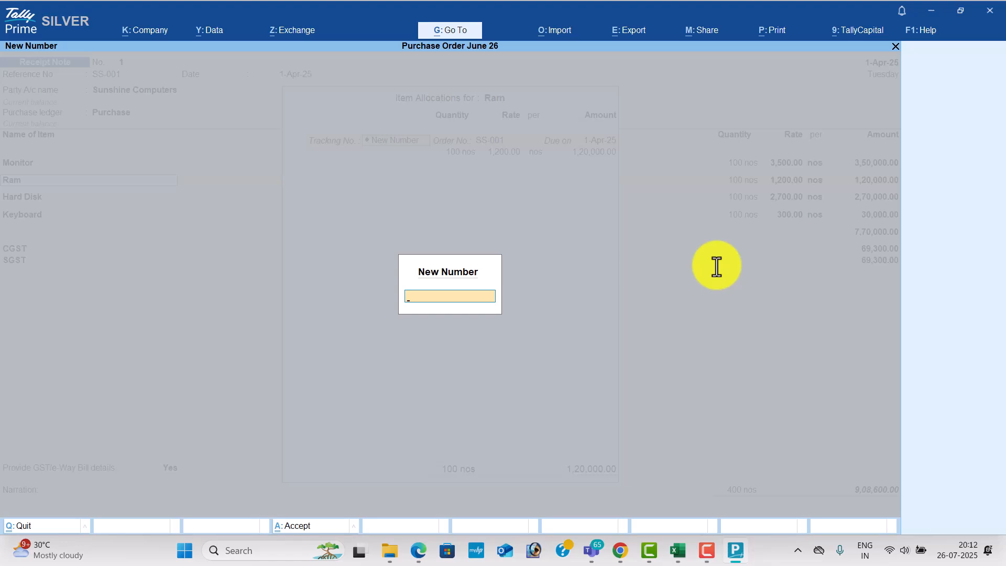
{"action": "type", "text": "ST-01"}
{"action": "key", "text": "Return"}
{"action": "key", "text": "Return"}
{"action": "key", "text": "Return"}
{"action": "key", "text": "Return"}
{"action": "key", "text": "Return"}
{"action": "key", "text": "Return"}
{"action": "key", "text": "Return"}
{"action": "key", "text": "Return"}
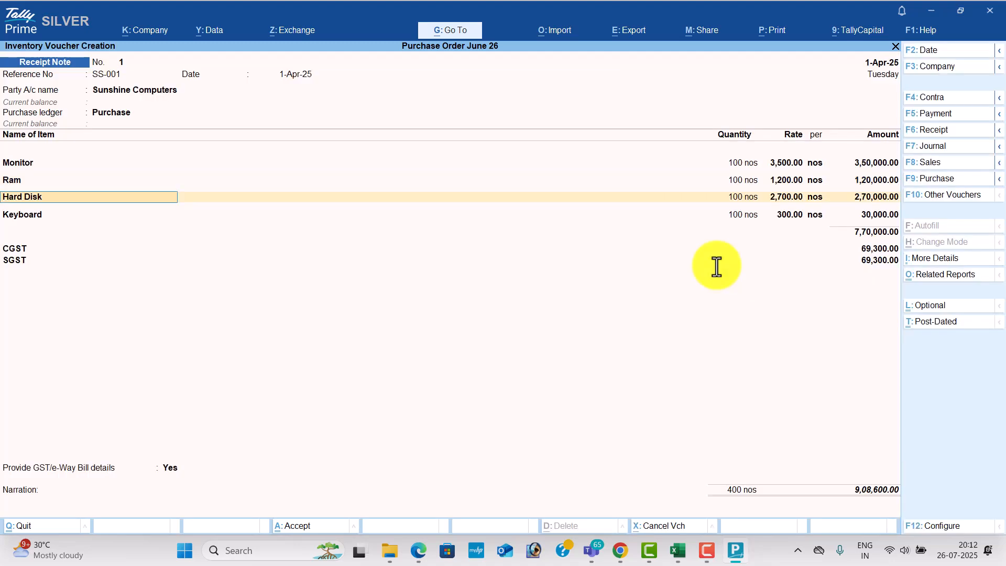
- Allocate the Hard Disk line to new tracking number ST-01, keeping its order number, quantity and rate
{"action": "key", "text": "Return"}
{"action": "key", "text": "Up"}
{"action": "key", "text": "Up"}
{"action": "key", "text": "Return"}
{"action": "type", "text": "ST-01"}
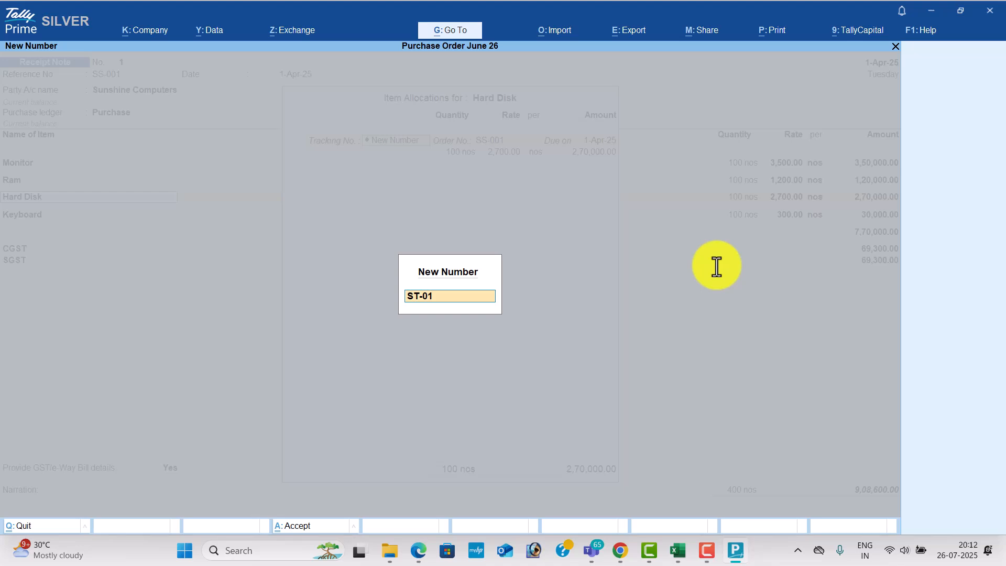
{"action": "key", "text": "Return"}
{"action": "key", "text": "Return"}
{"action": "key", "text": "Return"}
{"action": "key", "text": "Return"}
{"action": "key", "text": "Return"}
{"action": "key", "text": "Return"}
{"action": "key", "text": "Return"}
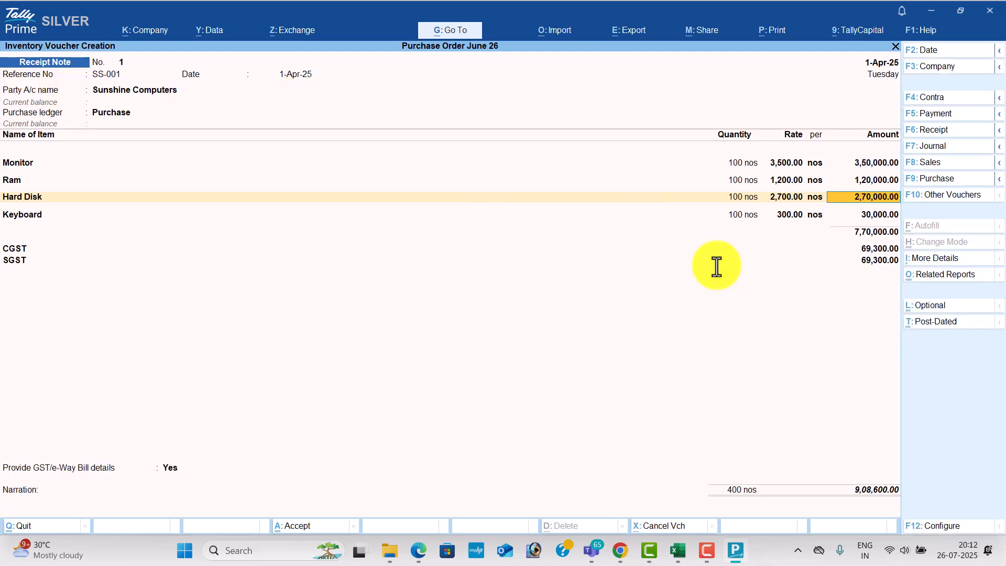
{"action": "key", "text": "Return"}
- Allocate the Keyboard line to new tracking number ST-01, keeping its order number, quantity and rate
{"action": "key", "text": "Return"}
{"action": "key", "text": "Up"}
{"action": "key", "text": "Up"}
{"action": "key", "text": "Up"}
{"action": "key", "text": "Return"}
{"action": "type", "text": "ST-01"}
{"action": "key", "text": "Return"}
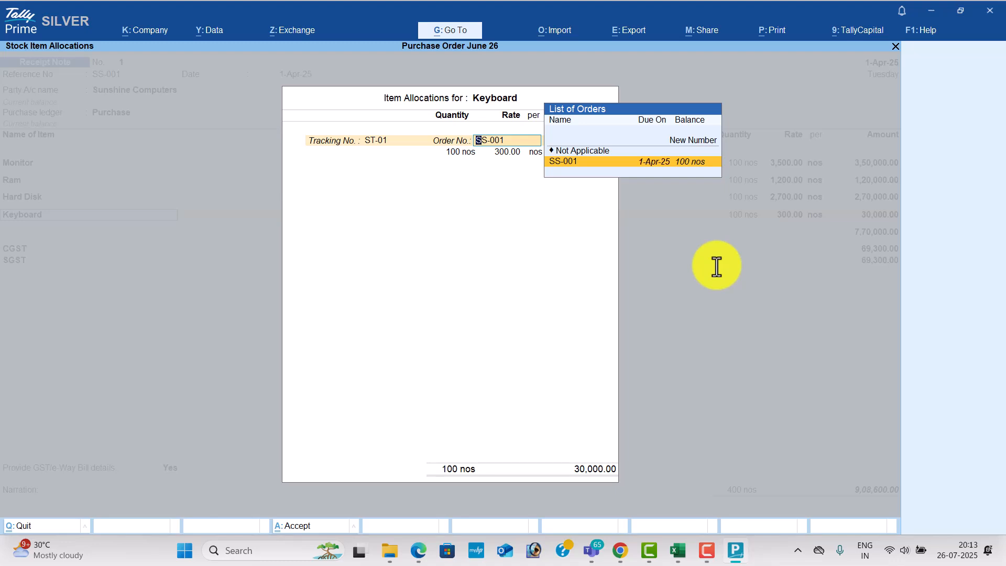
{"action": "key", "text": "Return"}
{"action": "key", "text": "Return"}
{"action": "key", "text": "Return"}
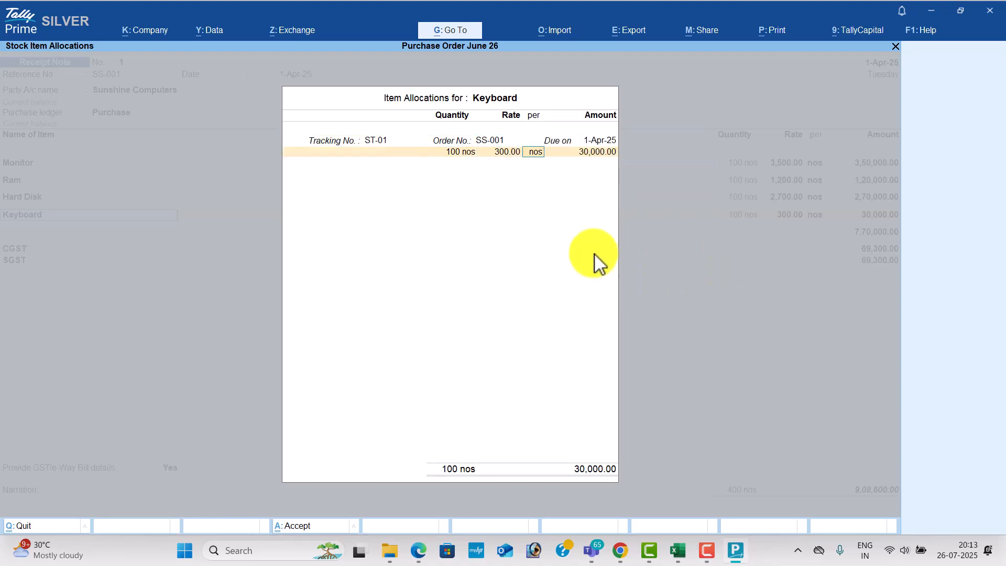
{"action": "key", "text": "Return"}
{"action": "key", "text": "Return"}
{"action": "key", "text": "Return"}
{"action": "key", "text": "Return"}
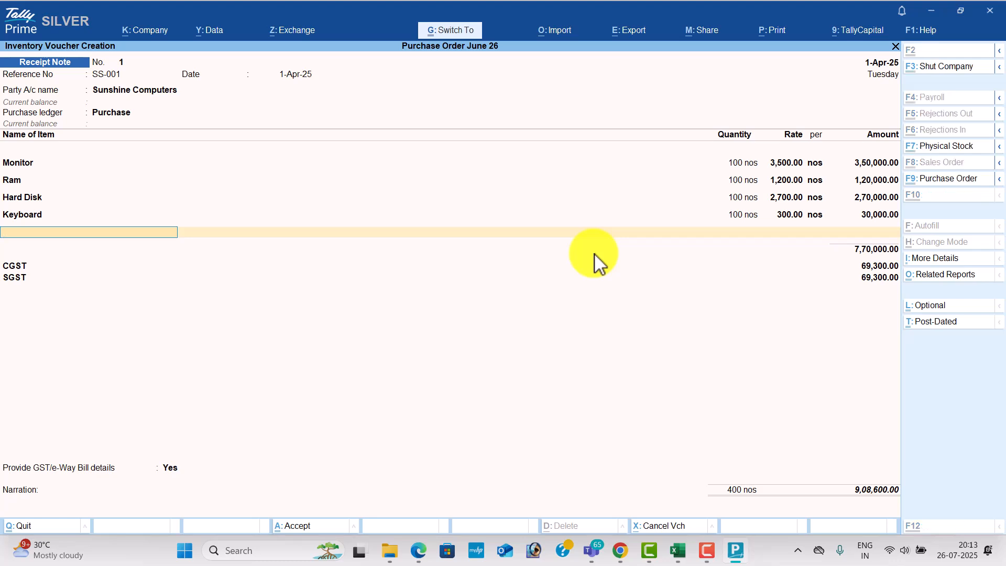
- Save receipt note voucher 1, and read the Rejection Out exercise in the training PDF in Edge
{"action": "key", "text": "ctrl+a"}
{"action": "key", "text": "alt+Tab"}
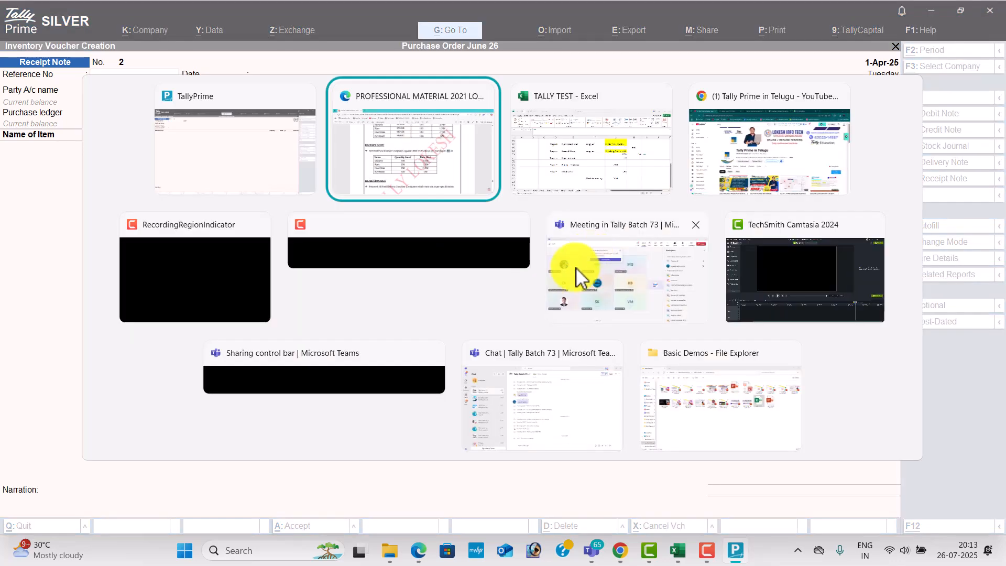
{"action": "scroll", "coordinate": [530, 247], "scroll_direction": "down", "scroll_amount": 5}
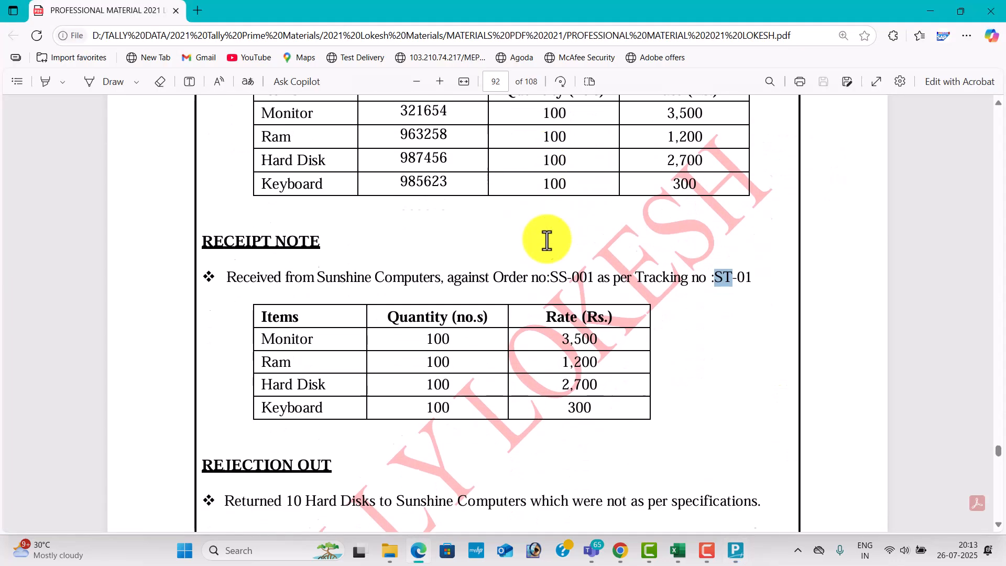
{"action": "scroll", "coordinate": [456, 303], "scroll_direction": "down", "scroll_amount": 1}
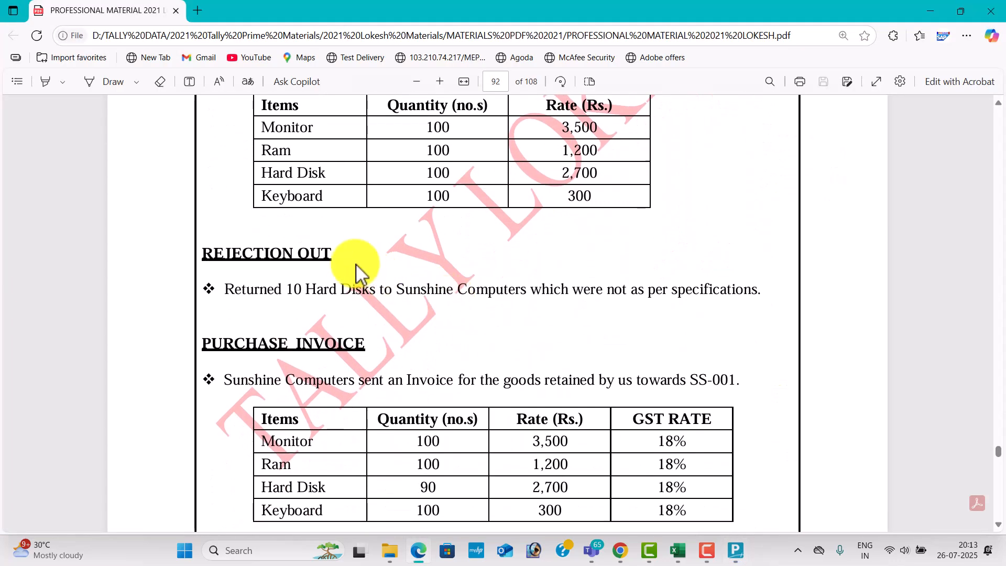
- Return to TallyPrime and show the inactive types in the voucher type list from the blank receipt note
{"action": "key", "text": "alt+Tab"}
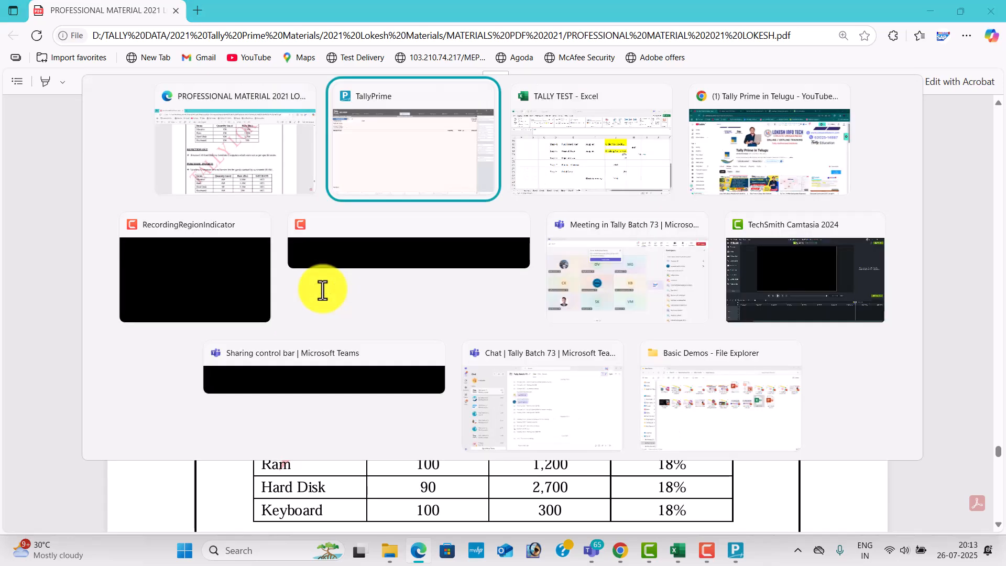
{"action": "left_click", "coordinate": [954, 196]}
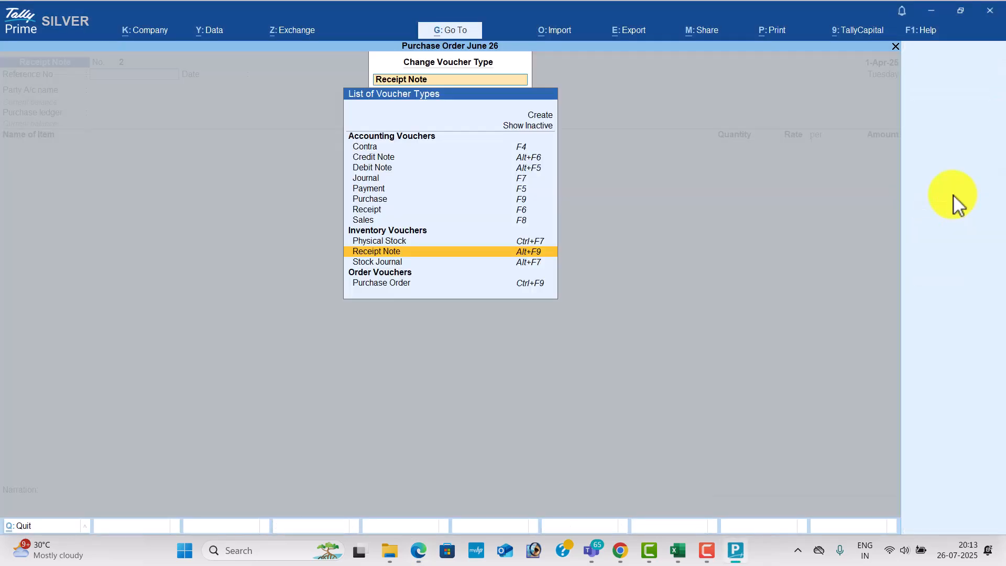
{"action": "key", "text": "Up"}
{"action": "key", "text": "Up"}
{"action": "key", "text": "Up"}
{"action": "key", "text": "Up"}
{"action": "key", "text": "Up"}
{"action": "key", "text": "Up"}
{"action": "key", "text": "Up"}
{"action": "key", "text": "Up"}
{"action": "key", "text": "Up"}
{"action": "key", "text": "Up"}
{"action": "key", "text": "Return"}
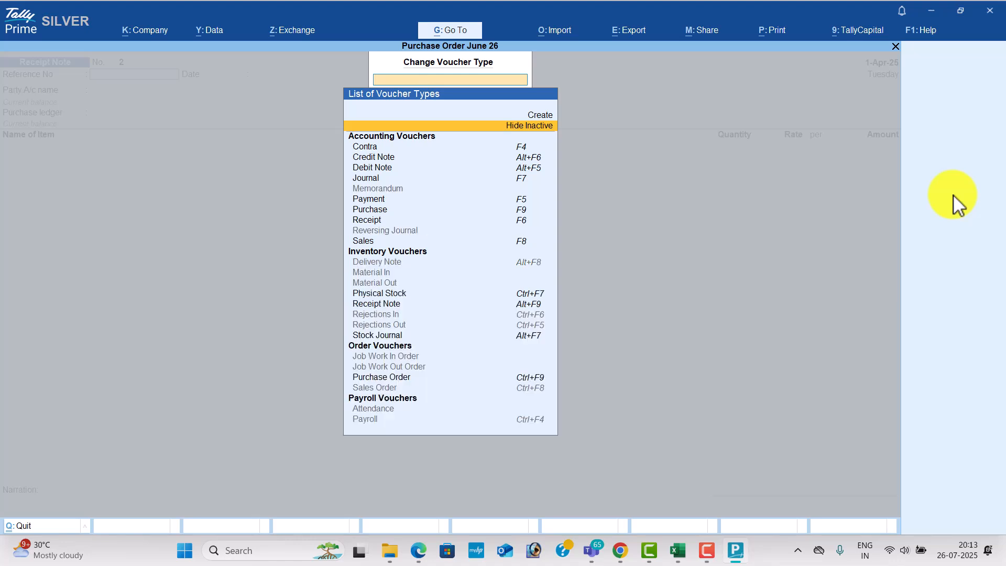
- Check the Rejection Out exercise in the training PDF in Edge, and activate and open the Rejections Out voucher type in TallyPrime
{"action": "key", "text": "Down"}
{"action": "key", "text": "Down"}
{"action": "key", "text": "Down"}
{"action": "key", "text": "Down"}
{"action": "key", "text": "Down"}
{"action": "key", "text": "Down"}
{"action": "key", "text": "Down"}
{"action": "key", "text": "Down"}
{"action": "key", "text": "Down"}
{"action": "key", "text": "Down"}
{"action": "key", "text": "Down"}
{"action": "key", "text": "Down"}
{"action": "key", "text": "Down"}
{"action": "key", "text": "Down"}
{"action": "key", "text": "Down"}
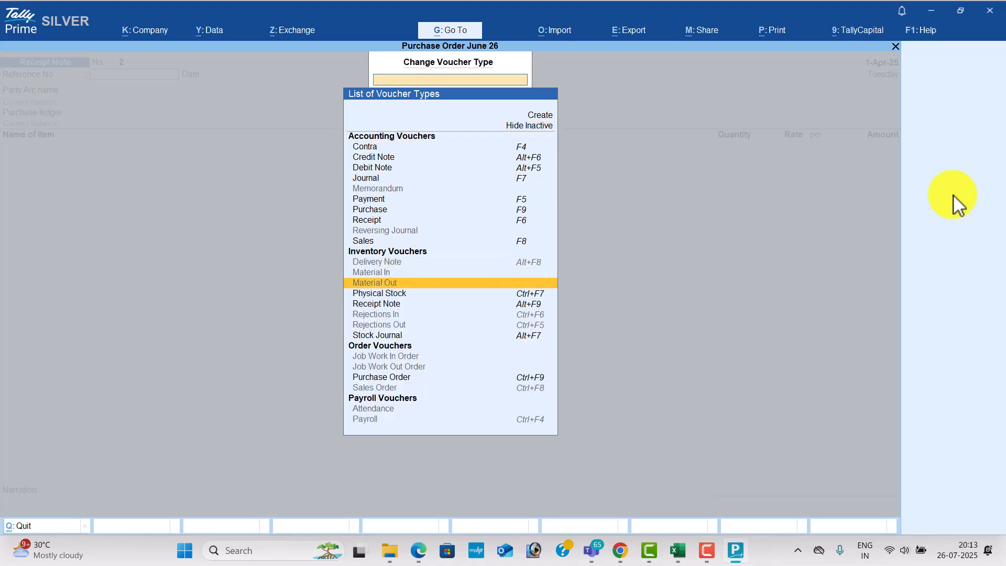
{"action": "key", "text": "Down"}
{"action": "key", "text": "alt+Tab"}
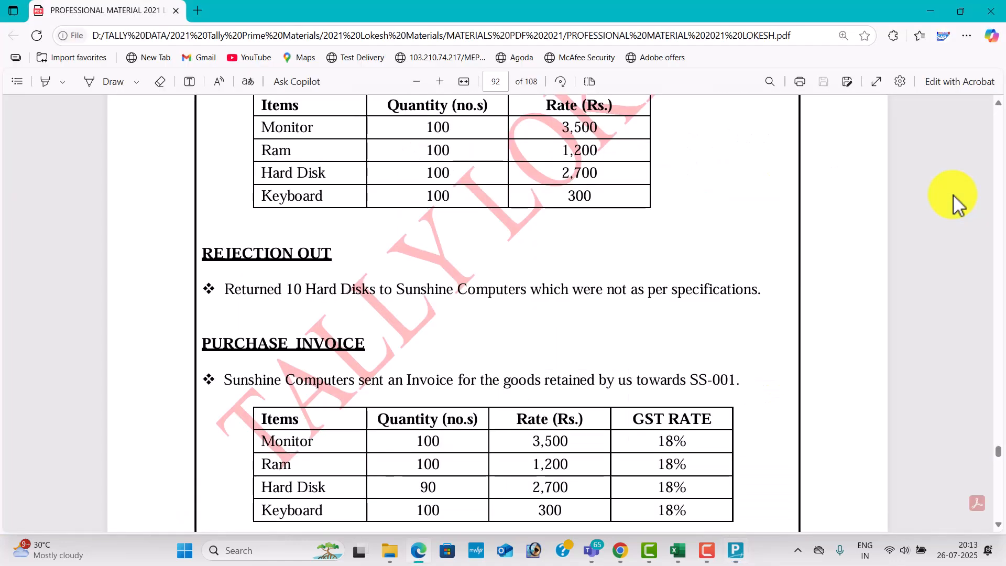
{"action": "key", "text": "alt+Tab"}
{"action": "key", "text": "Down"}
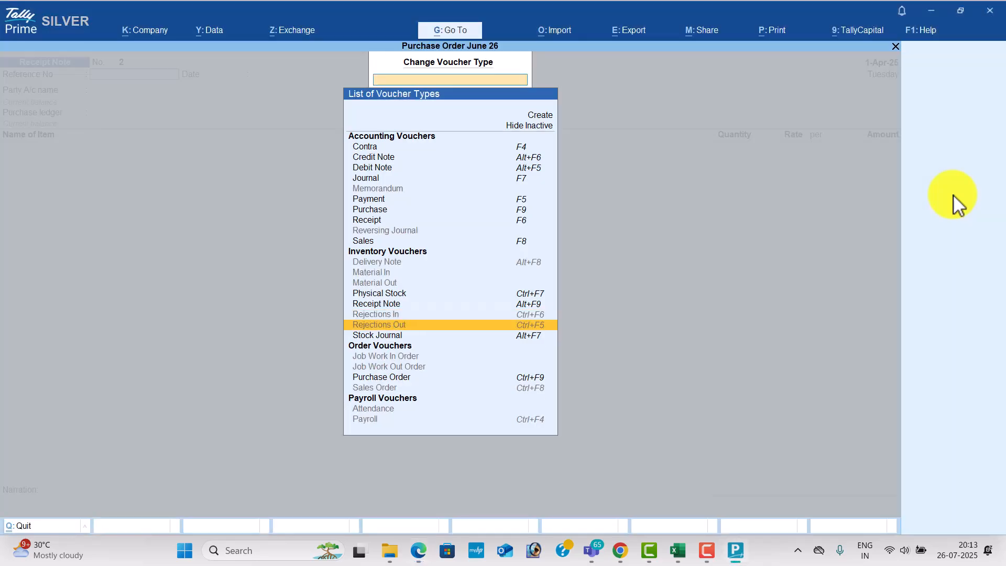
{"action": "key", "text": "Return"}
{"action": "key", "text": "Return"}
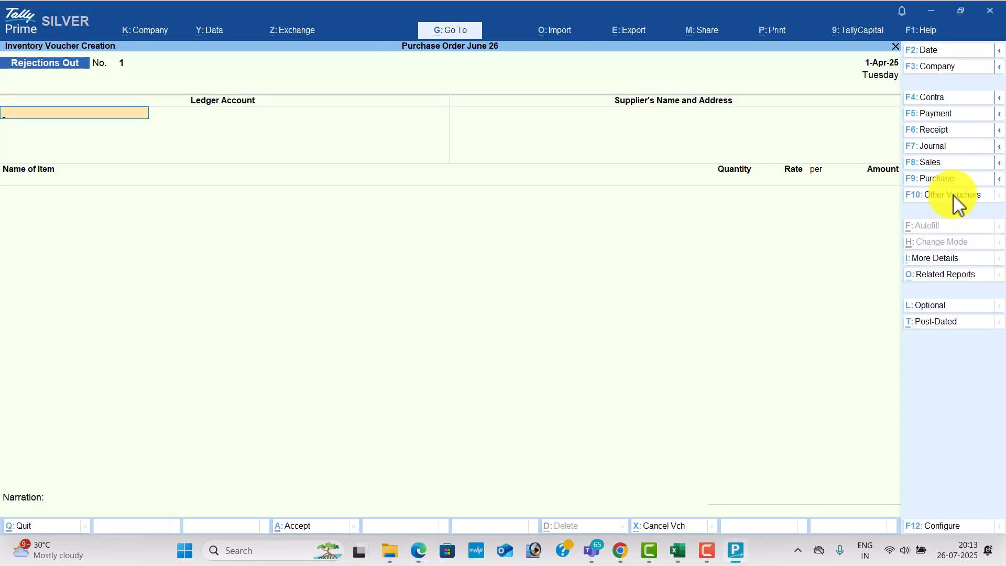
- Set Sunshine Computers as the ledger account and supplier of the rejections out voucher
{"action": "type", "text": "S"}
{"action": "key", "text": "Return"}
{"action": "key", "text": "Return"}
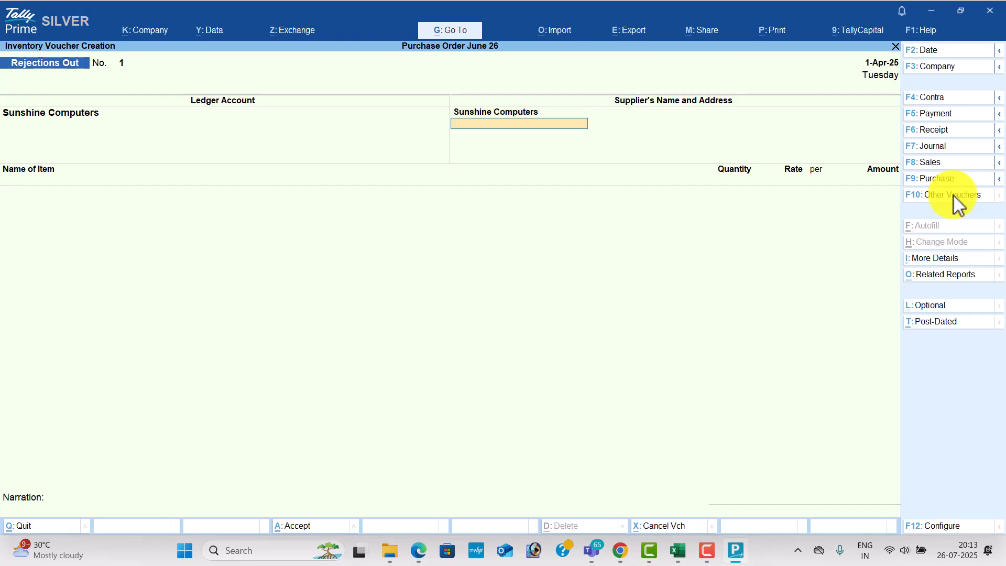
{"action": "key", "text": "Return"}
- Add Hard Disk to the rejections out voucher against tracking number ST-01, with quantity 10 nos at the existing rate
{"action": "key", "text": "alt+Tab"}
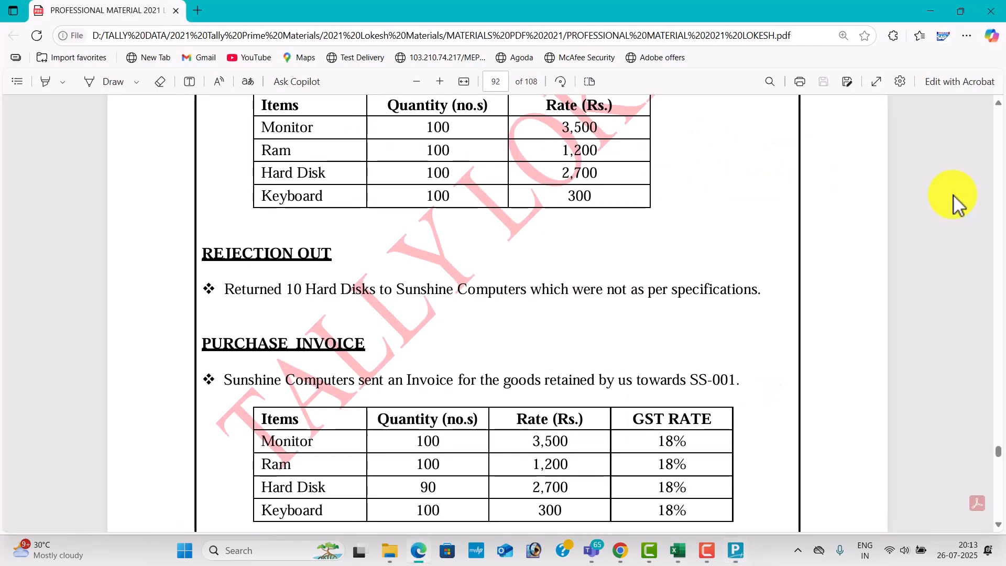
{"action": "key", "text": "alt+Tab"}
{"action": "type", "text": "H"}
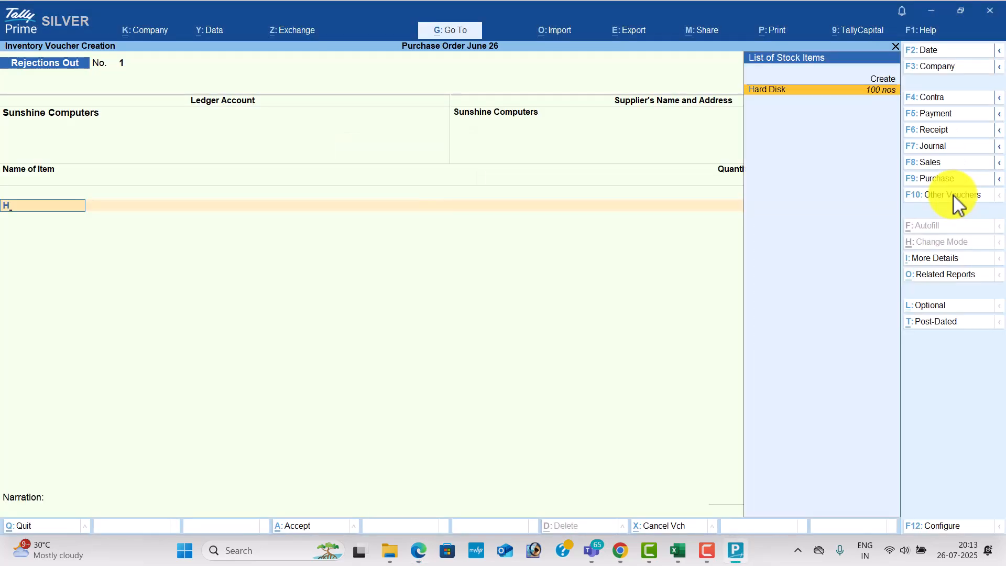
{"action": "key", "text": "Return"}
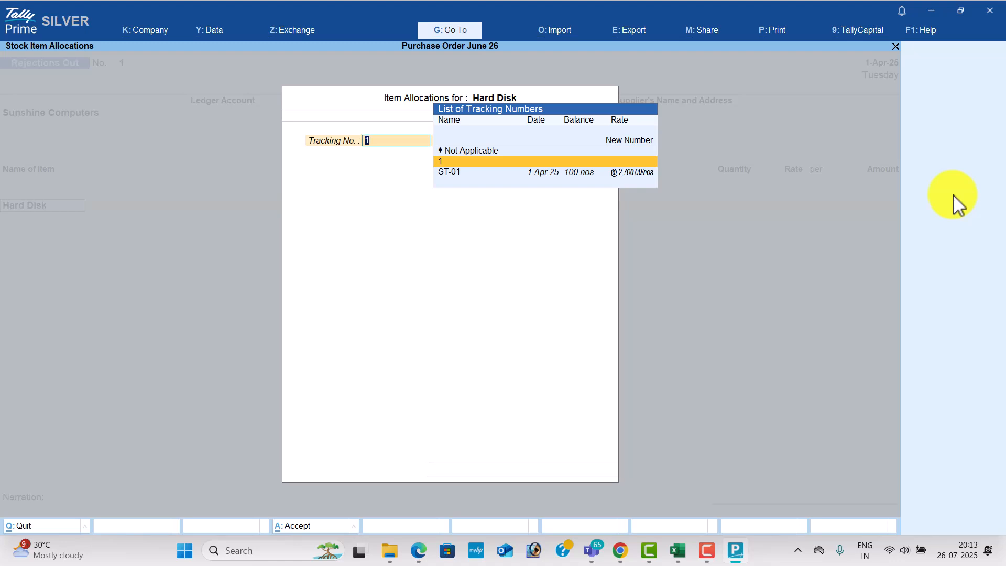
{"action": "key", "text": "Down"}
{"action": "key", "text": "Return"}
{"action": "type", "text": "1"}
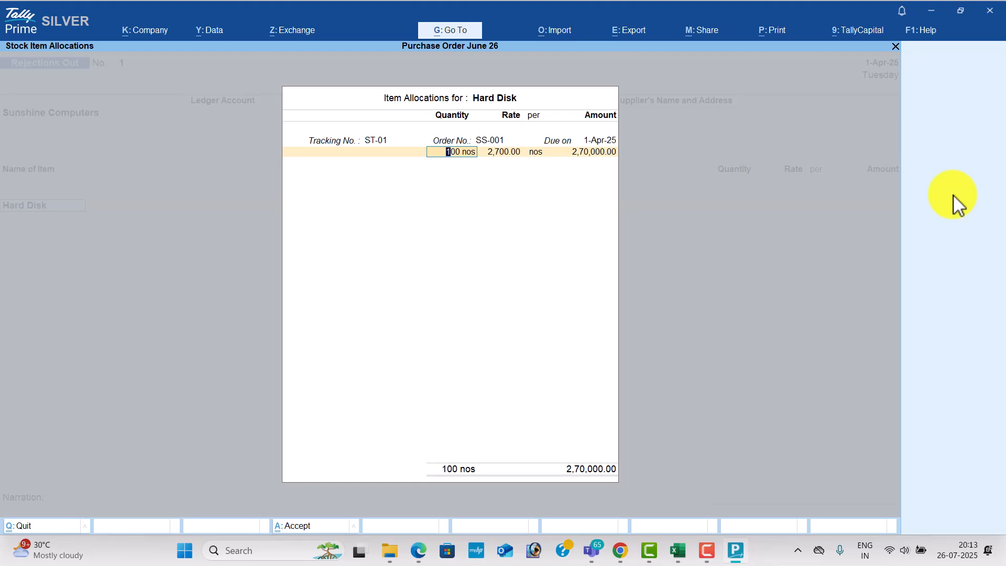
{"action": "type", "text": "0"}
{"action": "key", "text": "Return"}
{"action": "key", "text": "Return"}
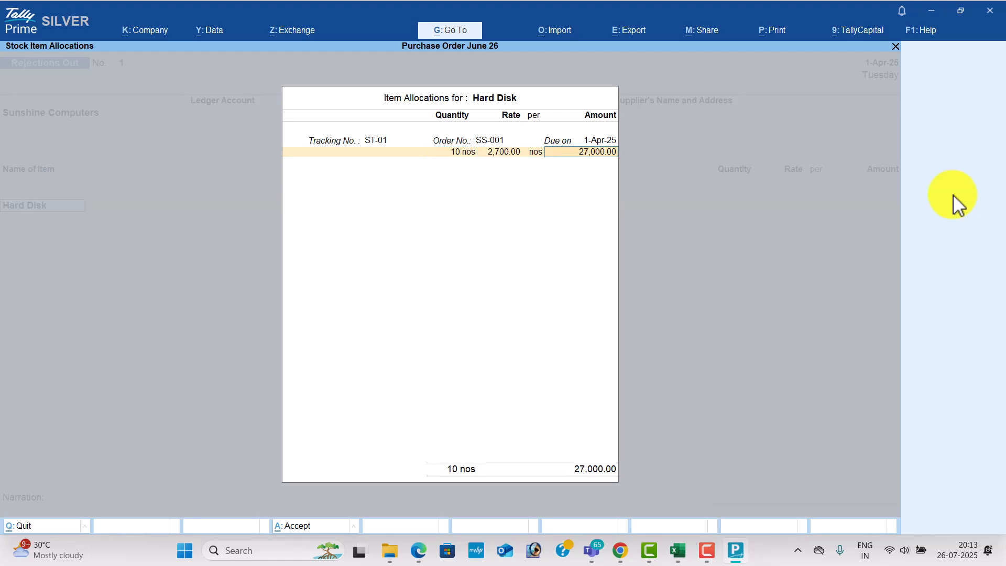
{"action": "key", "text": "Return"}
{"action": "key", "text": "Return"}
- Save the rejections out voucher, and read the Purchase Invoice exercise in the training PDF in Edge
{"action": "key", "text": "ctrl"}
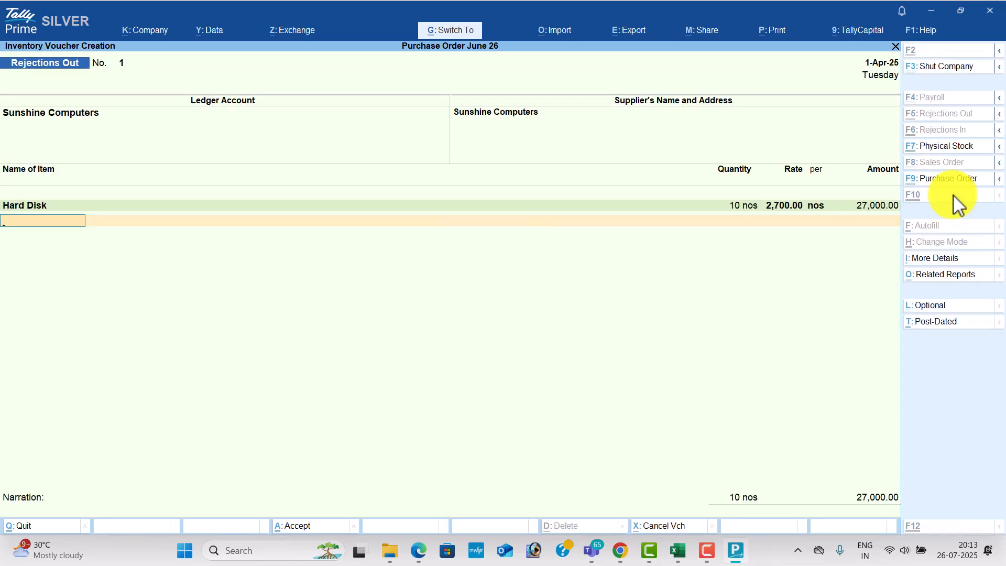
{"action": "key", "text": "ctrl+a"}
{"action": "key", "text": "alt+Tab"}
{"action": "scroll", "coordinate": [688, 272], "scroll_direction": "down", "scroll_amount": 4}
{"action": "scroll", "coordinate": [651, 225], "scroll_direction": "up", "scroll_amount": 3}
{"action": "key", "text": "alt+Tab"}
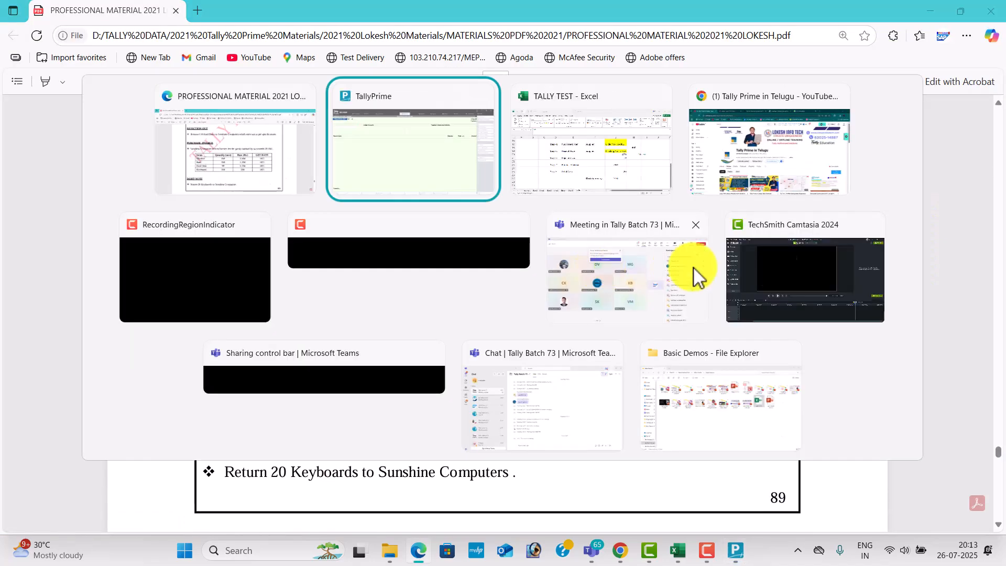
- Return to TallyPrime and start a purchase voucher with Sunshine Computers as party, leaving the supplier invoice number and date blank
{"action": "left_click", "coordinate": [959, 181]}
{"action": "key", "text": "Return"}
{"action": "key", "text": "Return"}
{"action": "key", "text": "Down"}
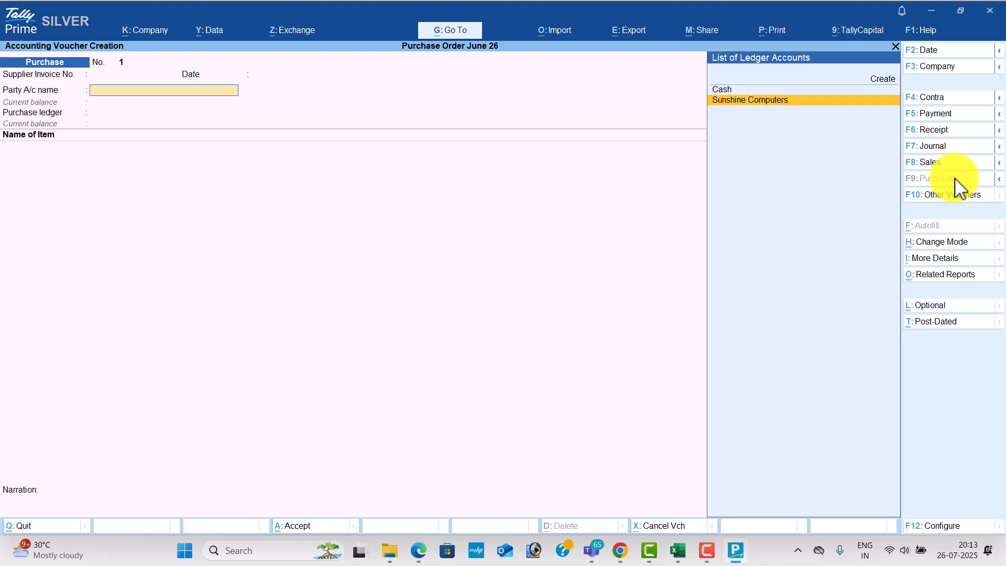
{"action": "key", "text": "Return"}
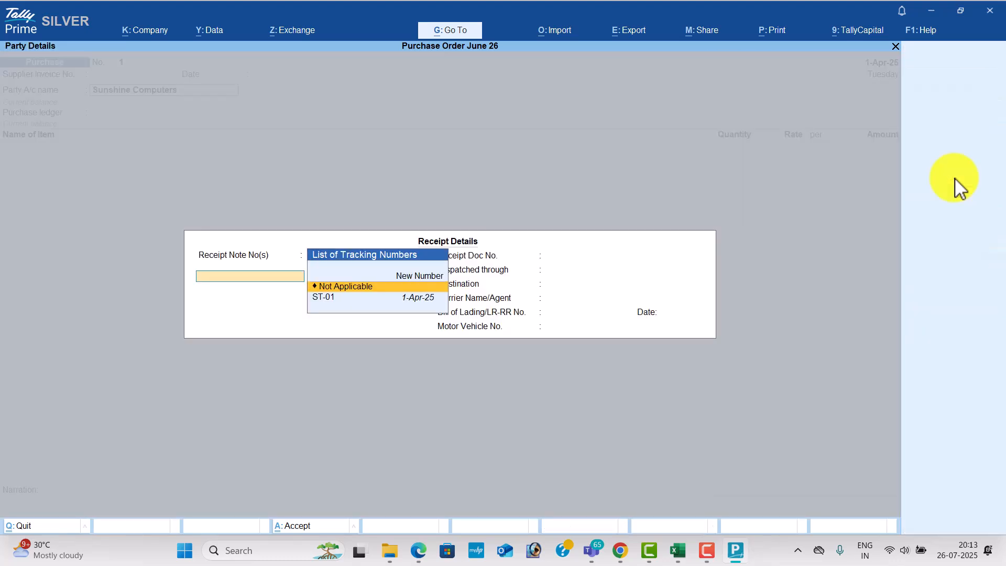
- Fill the purchase voucher from receipt note ST-01 with the default receipt and party details, and save it
{"action": "key", "text": "Down"}
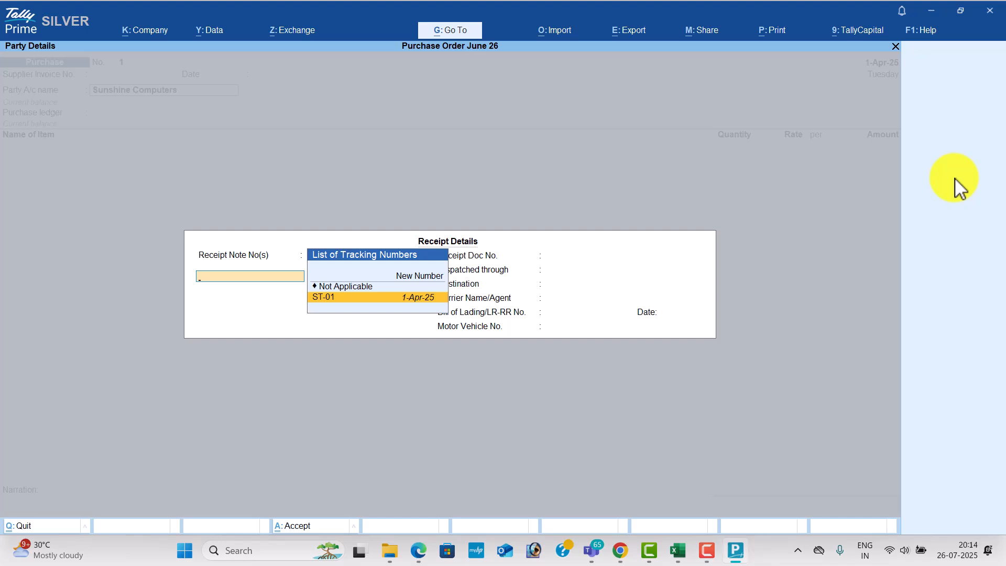
{"action": "key", "text": "Return"}
{"action": "key", "text": "Return"}
{"action": "key", "text": "Return"}
{"action": "key", "text": "Return"}
{"action": "key", "text": "Return"}
{"action": "key", "text": "Return"}
{"action": "key", "text": "Return"}
{"action": "key", "text": "Return"}
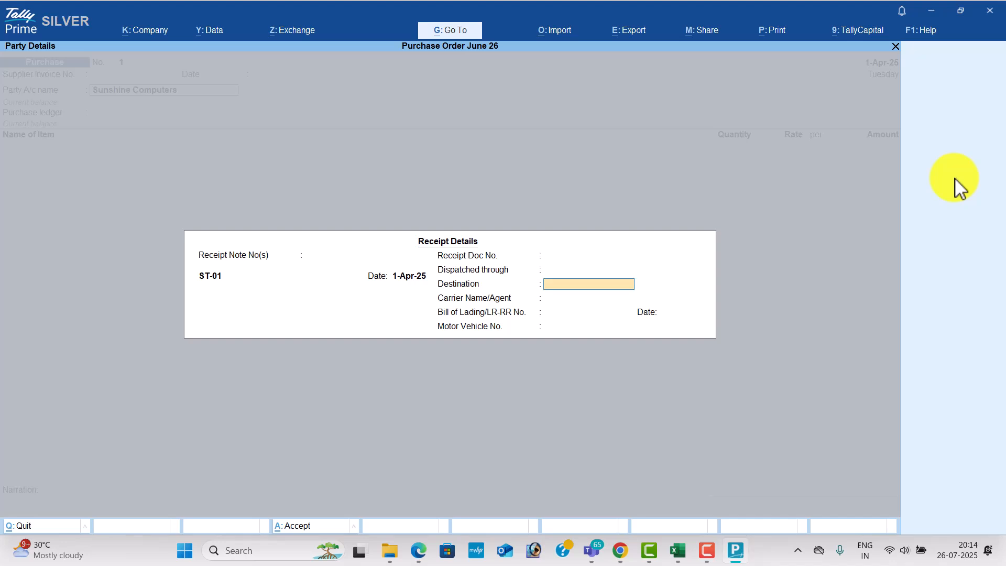
{"action": "key", "text": "Return"}
{"action": "key", "text": "Return"}
{"action": "key", "text": "Return"}
{"action": "key", "text": "Return"}
{"action": "key", "text": "Return"}
{"action": "key", "text": "Return"}
{"action": "key", "text": "Return"}
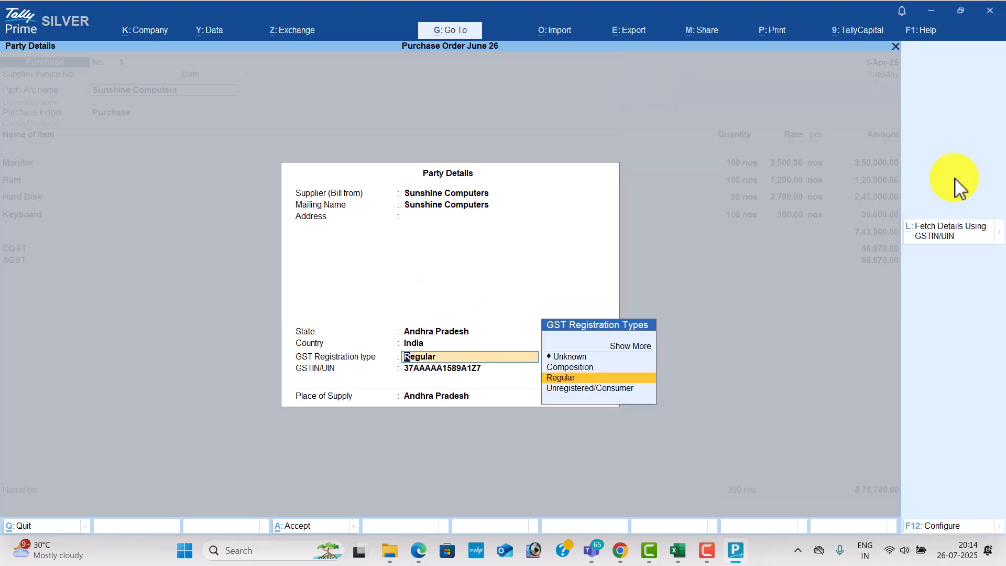
{"action": "key", "text": "Return"}
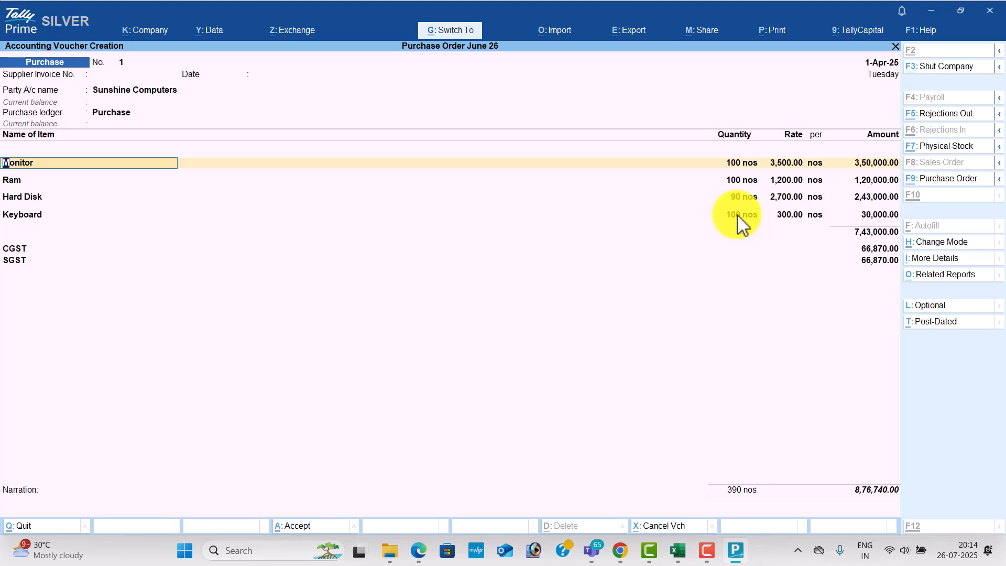
{"action": "key", "text": "ctrl+a"}
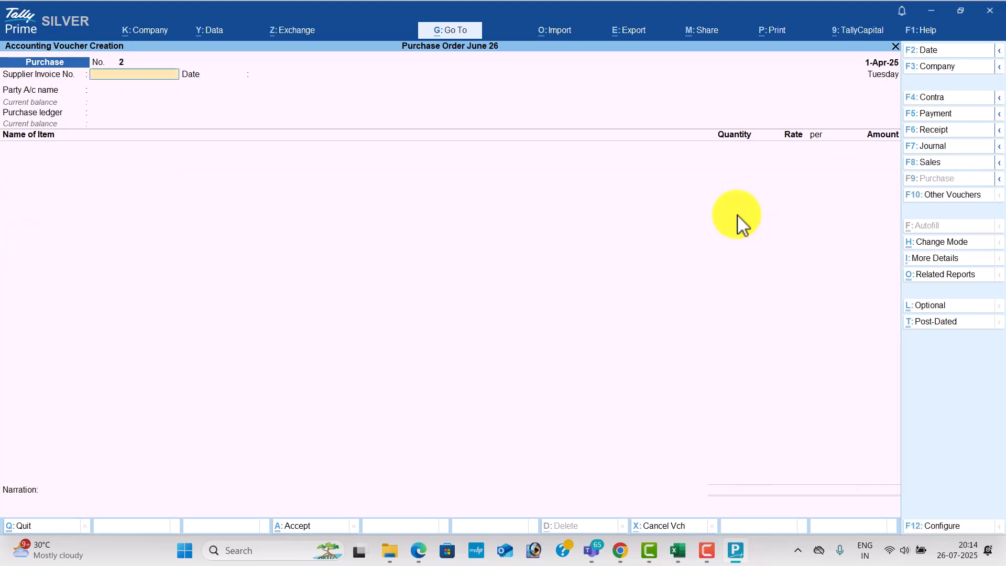
- Show the inactive types in the voucher type list from the blank purchase voucher
{"action": "left_click", "coordinate": [950, 196]}
{"action": "key", "text": "Up"}
{"action": "key", "text": "Up"}
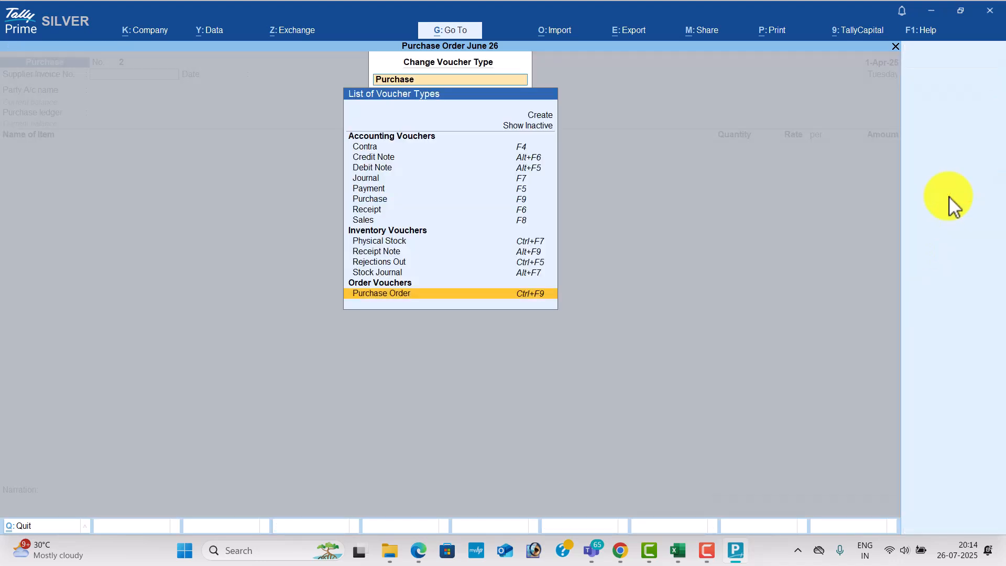
{"action": "key", "text": "Up"}
{"action": "key", "text": "Up"}
{"action": "key", "text": "Up"}
{"action": "key", "text": "Up"}
{"action": "key", "text": "Up"}
{"action": "key", "text": "Up"}
{"action": "key", "text": "Up"}
{"action": "key", "text": "Up"}
{"action": "key", "text": "Up"}
{"action": "key", "text": "Up"}
{"action": "key", "text": "Up"}
{"action": "key", "text": "Up"}
{"action": "key", "text": "Up"}
{"action": "key", "text": "Up"}
{"action": "key", "text": "Up"}
{"action": "key", "text": "Up"}
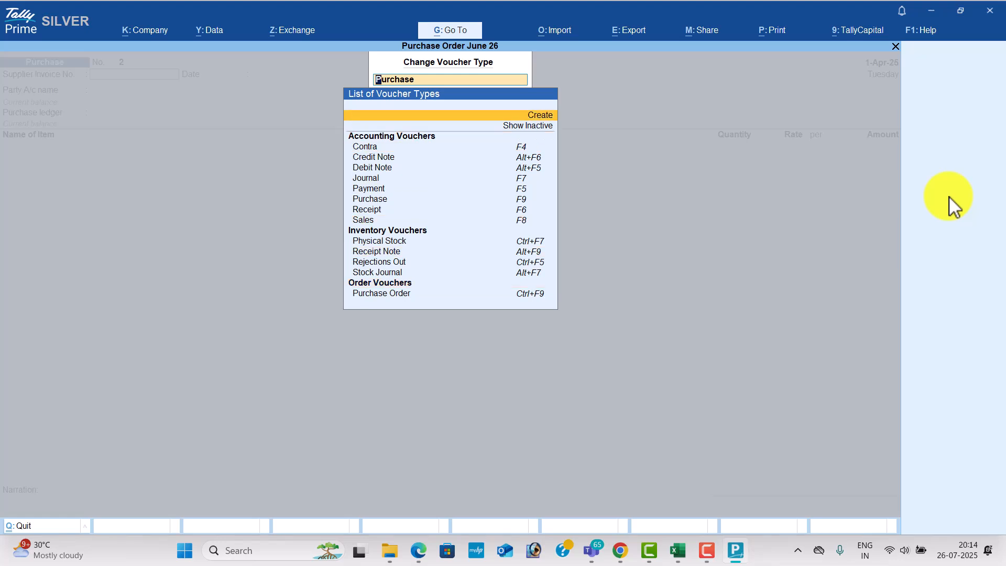
{"action": "key", "text": "Down"}
{"action": "key", "text": "Return"}
{"action": "key", "text": "Down"}
{"action": "key", "text": "Down"}
{"action": "key", "text": "Down"}
{"action": "key", "text": "Down"}
{"action": "key", "text": "Down"}
{"action": "key", "text": "Down"}
{"action": "key", "text": "Down"}
{"action": "key", "text": "Down"}
{"action": "key", "text": "Down"}
{"action": "key", "text": "Down"}
{"action": "key", "text": "Down"}
{"action": "key", "text": "Down"}
{"action": "key", "text": "Down"}
{"action": "key", "text": "Down"}
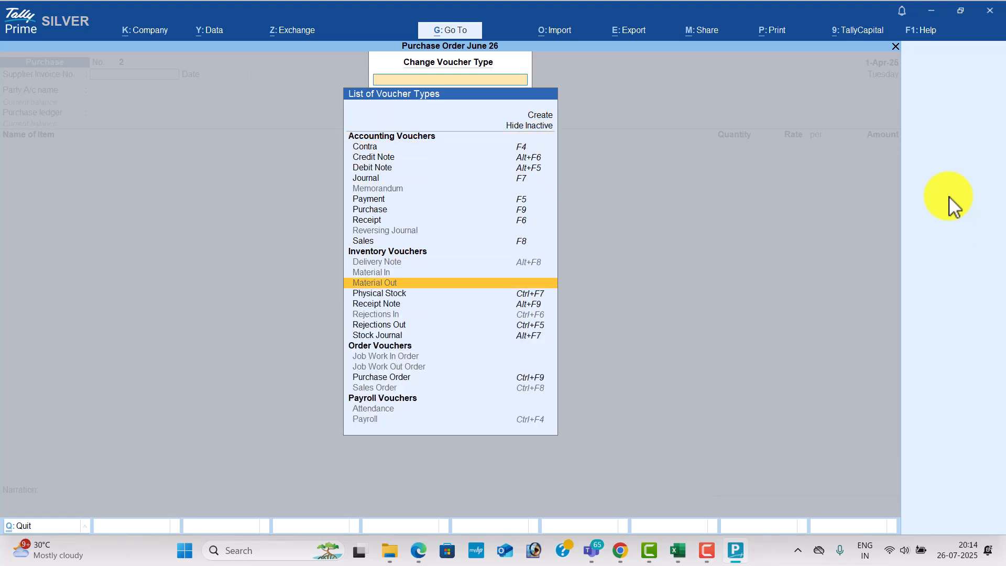
- Check the Debit Note exercise in the training PDF in Edge, and open a Debit Note voucher in TallyPrime
{"action": "key", "text": "alt+Tab"}
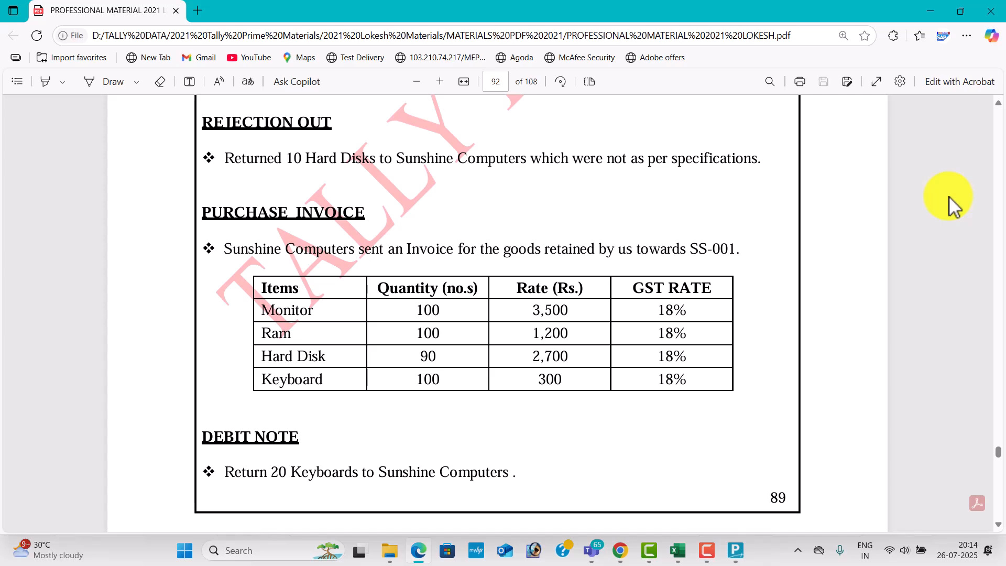
{"action": "key", "text": "alt+Tab"}
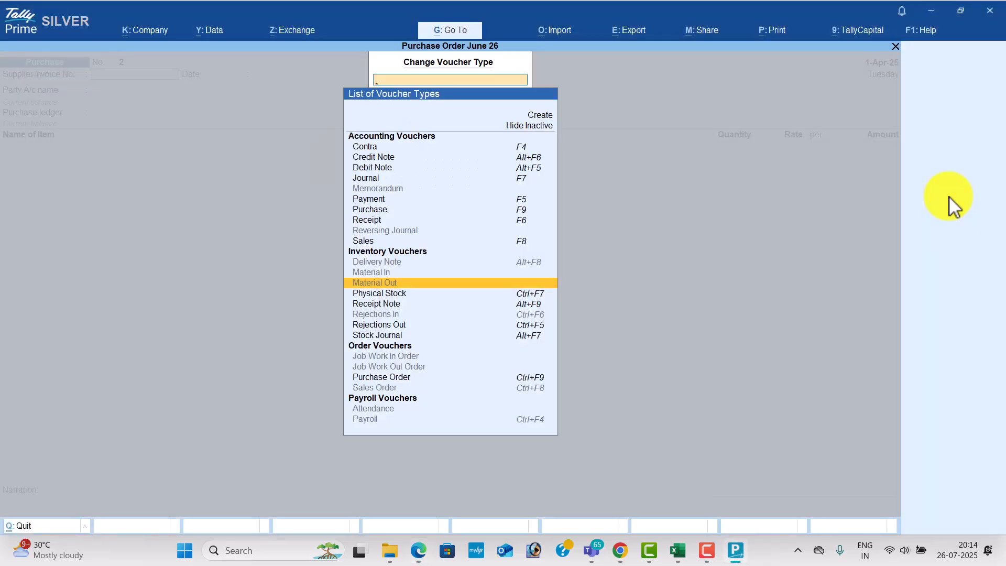
{"action": "key", "text": "Up"}
{"action": "key", "text": "Up"}
{"action": "key", "text": "Up"}
{"action": "key", "text": "Up"}
{"action": "key", "text": "Up"}
{"action": "key", "text": "Up"}
{"action": "key", "text": "Up"}
{"action": "key", "text": "Up"}
{"action": "key", "text": "Up"}
{"action": "key", "text": "Up"}
{"action": "key", "text": "Up"}
{"action": "key", "text": "Down"}
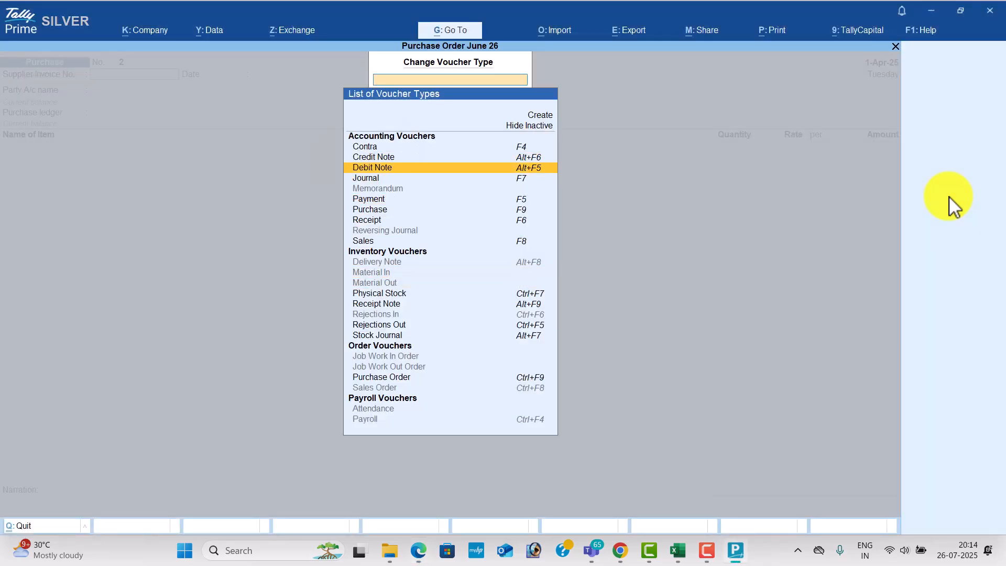
{"action": "key", "text": "Return"}
- Set Sunshine Computers as the debit note's party with the default details, and Purchase as its ledger account
{"action": "key", "text": "Down"}
{"action": "key", "text": "Return"}
{"action": "key", "text": "Return"}
{"action": "key", "text": "Return"}
{"action": "key", "text": "Return"}
{"action": "key", "text": "Return"}
{"action": "key", "text": "Return"}
{"action": "key", "text": "Return"}
{"action": "key", "text": "Return"}
{"action": "key", "text": "Return"}
{"action": "key", "text": "Return"}
{"action": "key", "text": "Return"}
{"action": "key", "text": "Return"}
{"action": "key", "text": "Return"}
{"action": "key", "text": "Return"}
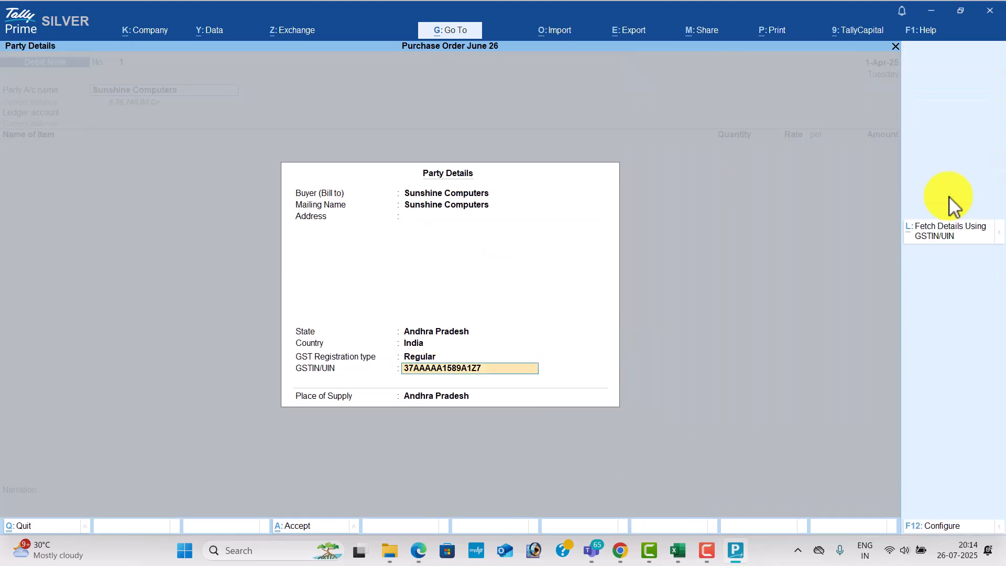
{"action": "key", "text": "Return"}
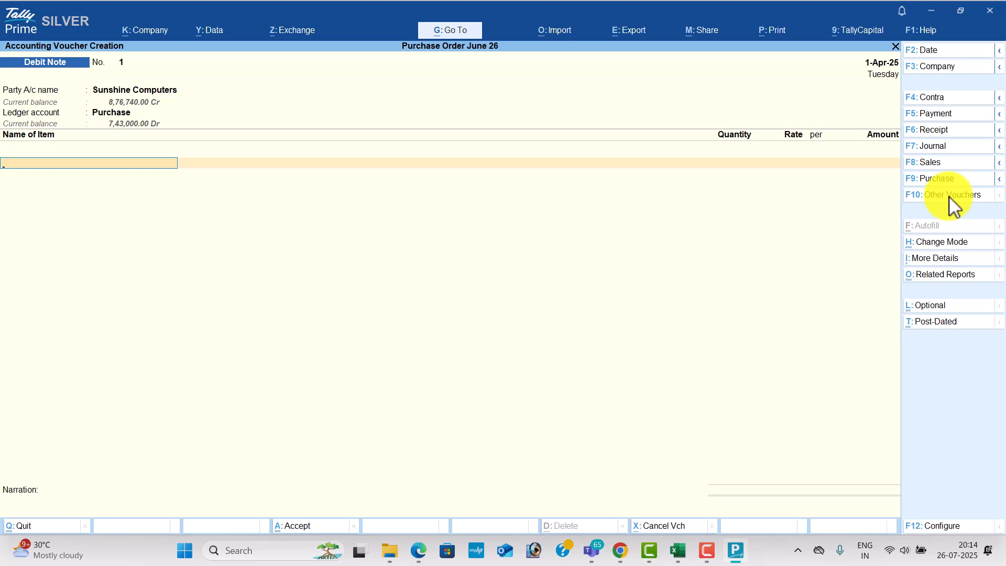
- Add 20 nos of Keyboard at rate 300.00 to the debit note, with tracking and order numbers Not Applicable, as the PDF exercise requires
{"action": "key", "text": "alt+Tab"}
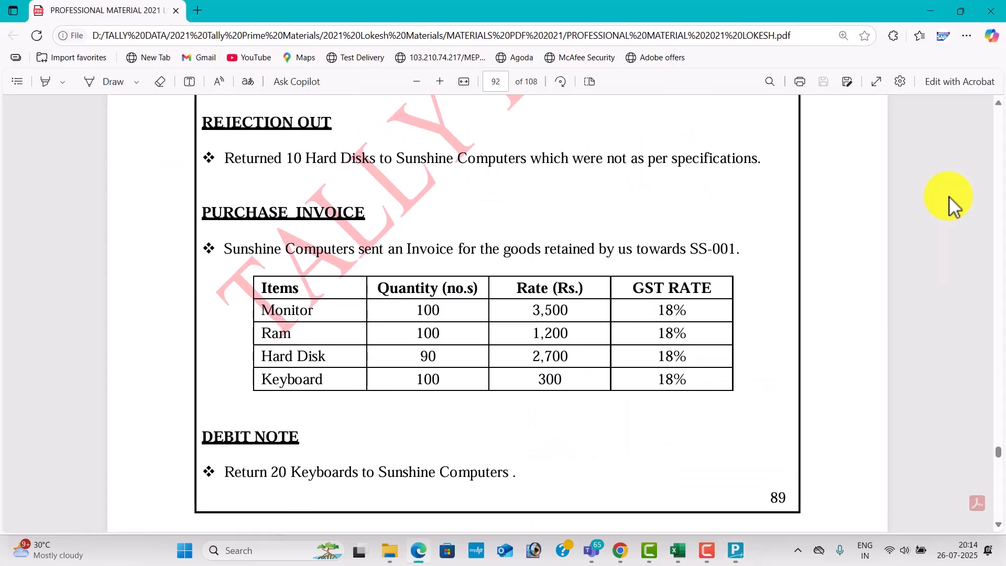
{"action": "key", "text": "alt+Tab"}
{"action": "type", "text": "k"}
{"action": "key", "text": "Return"}
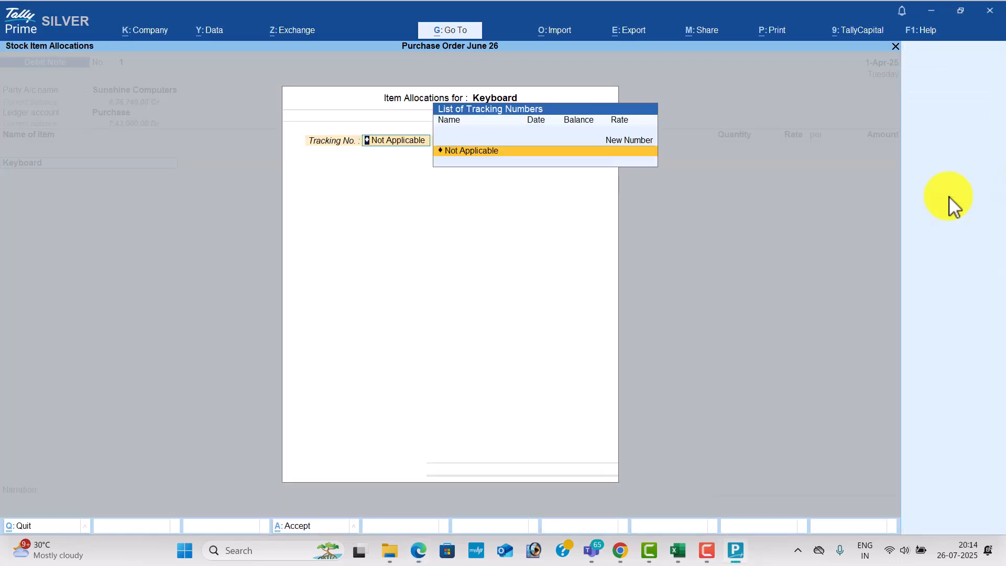
{"action": "key", "text": "Return"}
{"action": "key", "text": "Return"}
{"action": "type", "text": "20"}
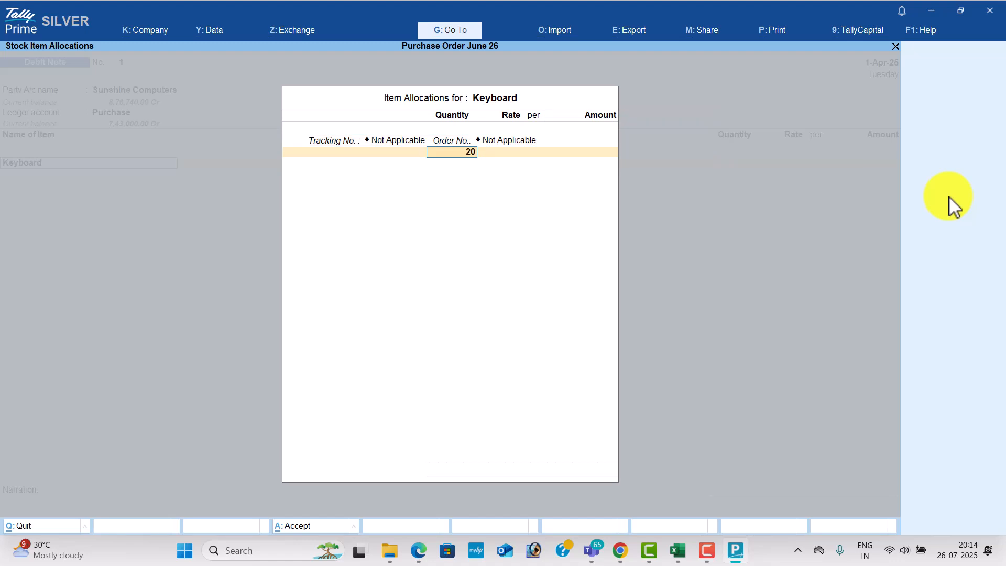
{"action": "key", "text": "Return"}
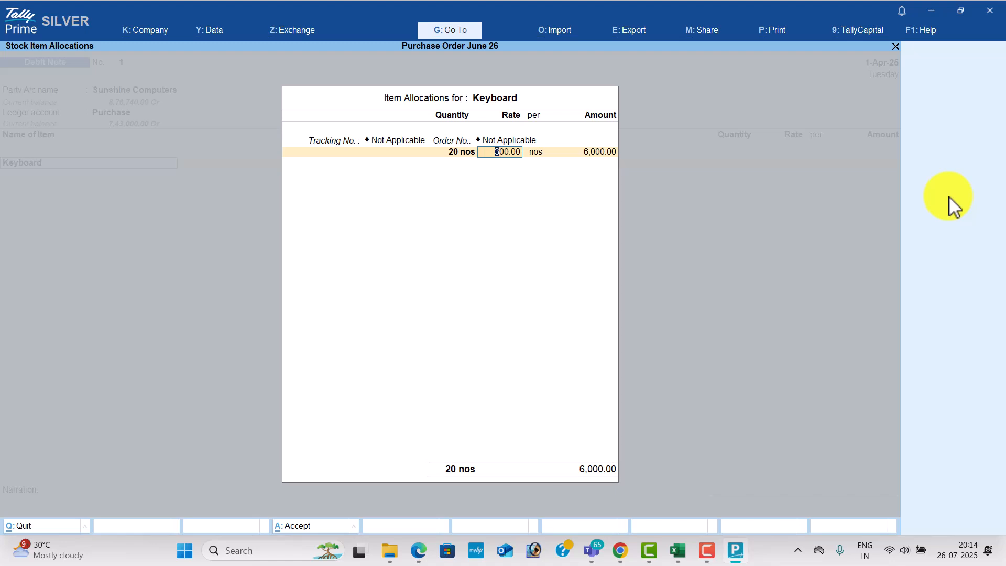
{"action": "key", "text": "Return"}
{"action": "key", "text": "Return"}
{"action": "key", "text": "Return"}
{"action": "key", "text": "Return"}
{"action": "key", "text": "Return"}
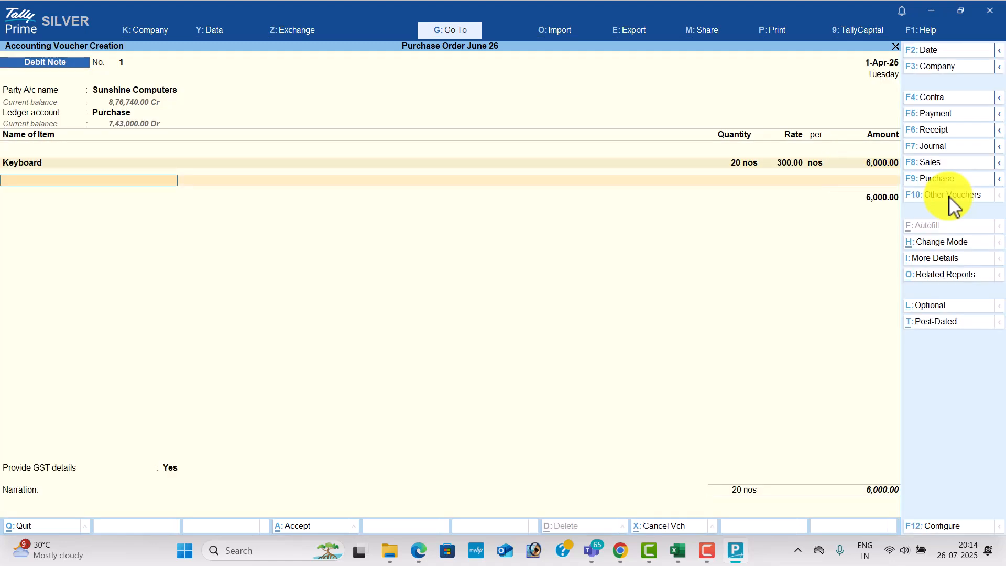
- Add the CGST and SGST ledgers to the debit note with their calculated amounts
{"action": "key", "text": "Return"}
{"action": "type", "text": "CG"}
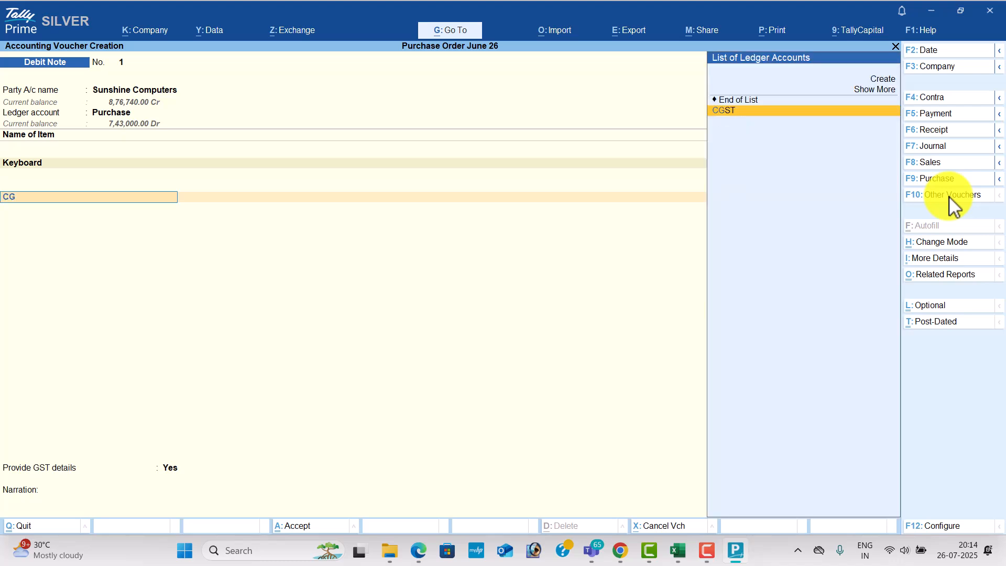
{"action": "key", "text": "Return"}
{"action": "type", "text": "SG"}
{"action": "key", "text": "Return"}
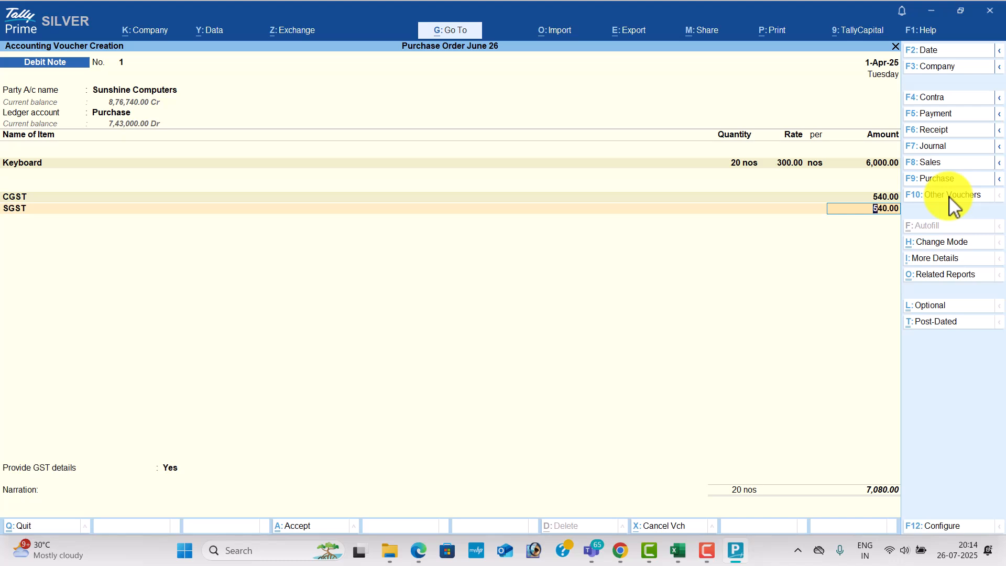
{"action": "key", "text": "Return"}
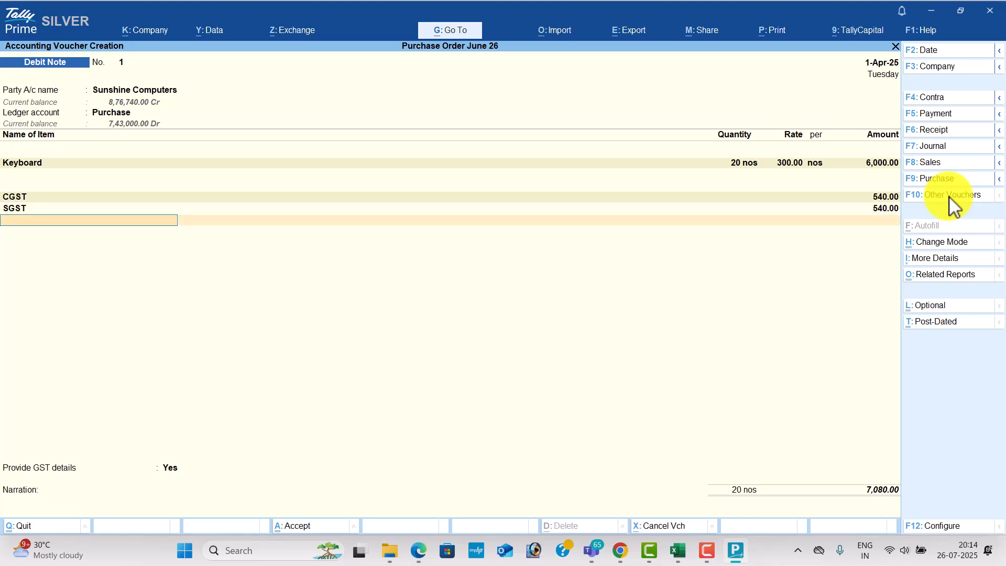
- Set Provide GST details to No, accept the debit note, and leave voucher creation
{"action": "key", "text": "Return"}
{"action": "key", "text": "Down"}
{"action": "key", "text": "Return"}
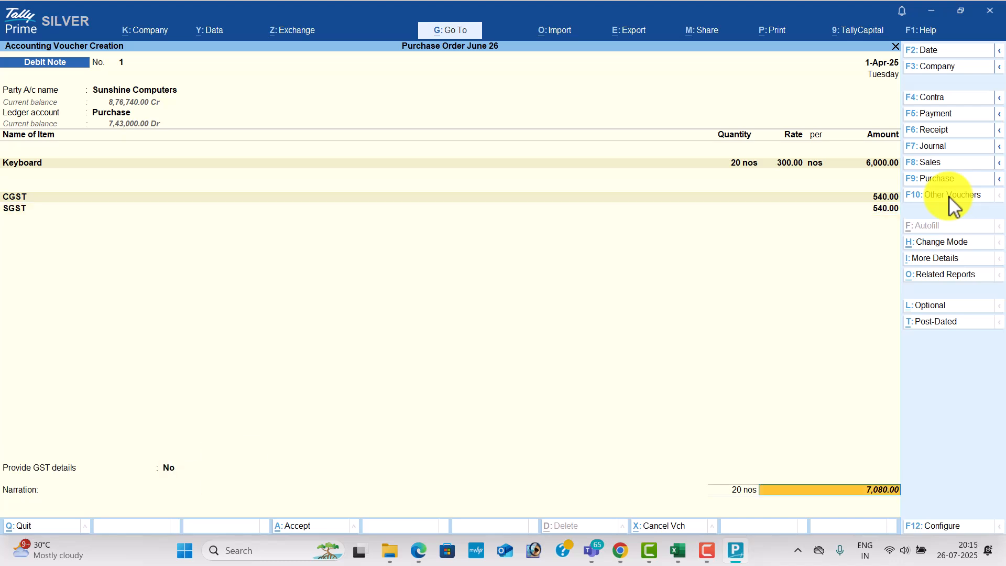
{"action": "key", "text": "Return"}
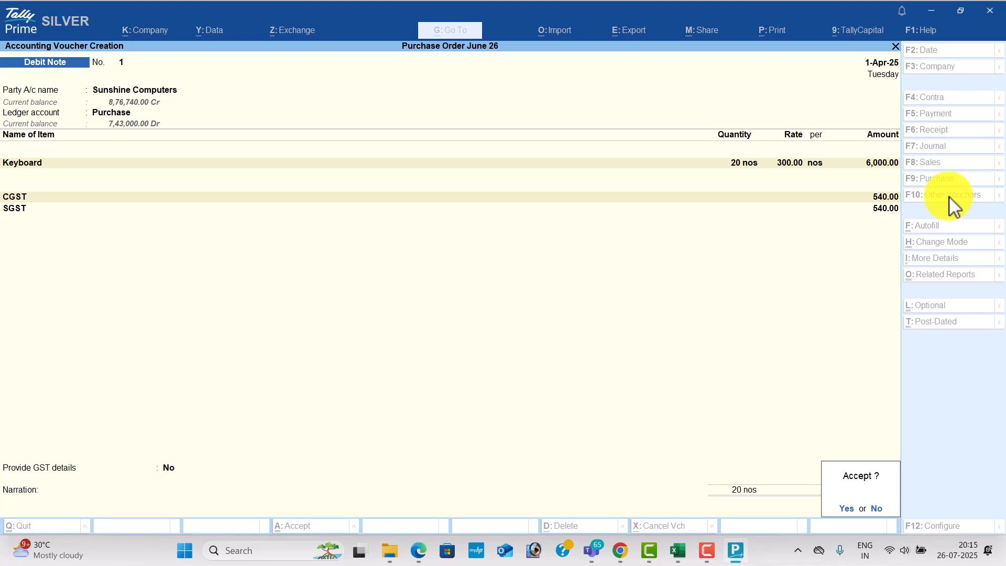
{"action": "key", "text": "Return"}
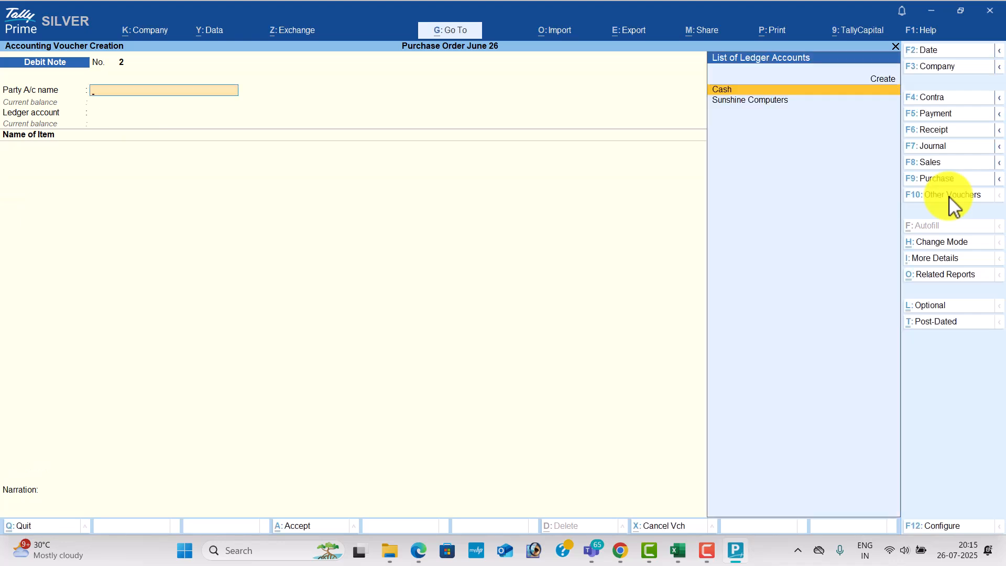
{"action": "key", "text": "Escape"}
- Review the purchase cycle vouchers in the Day Book, from the debit note down to the purchase order
{"action": "key", "text": "Down"}
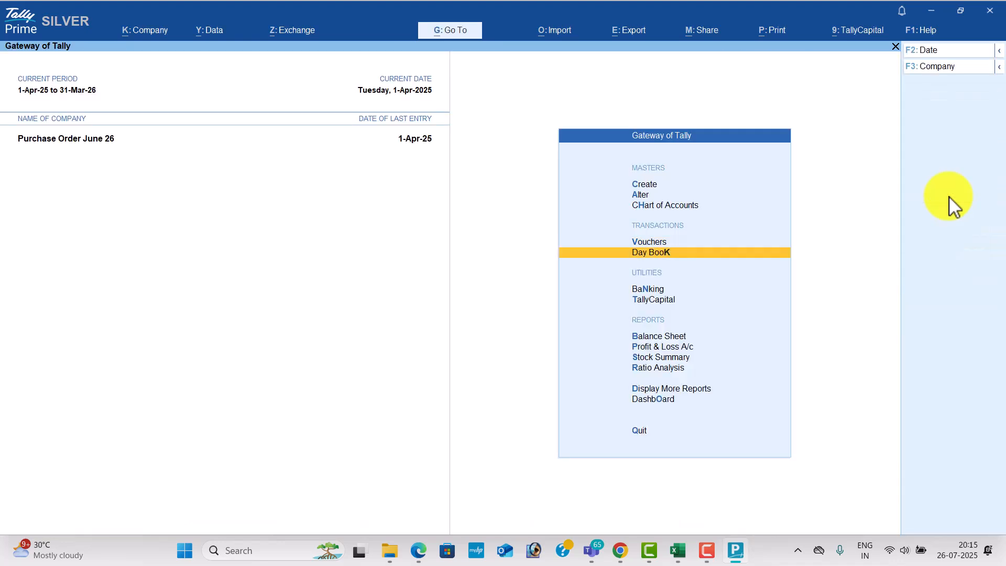
{"action": "key", "text": "Return"}
{"action": "key", "text": "Down"}
{"action": "key", "text": "Down"}
{"action": "key", "text": "Down"}
{"action": "key", "text": "Down"}
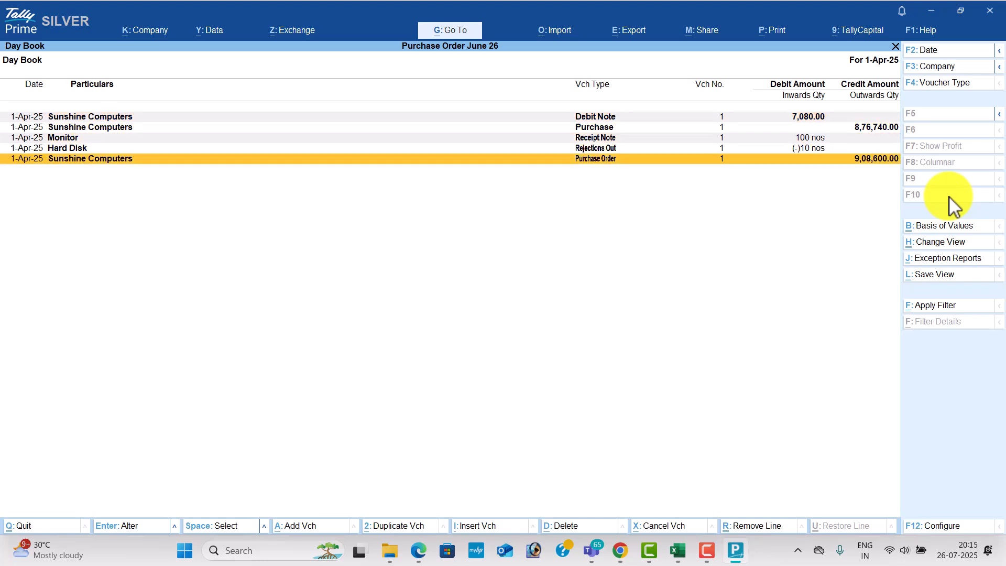
{"action": "key", "text": "Escape"}
- View the Profit & Loss A/c in detailed form
{"action": "key", "text": "Down"}
{"action": "key", "text": "Down"}
{"action": "key", "text": "Down"}
{"action": "key", "text": "Down"}
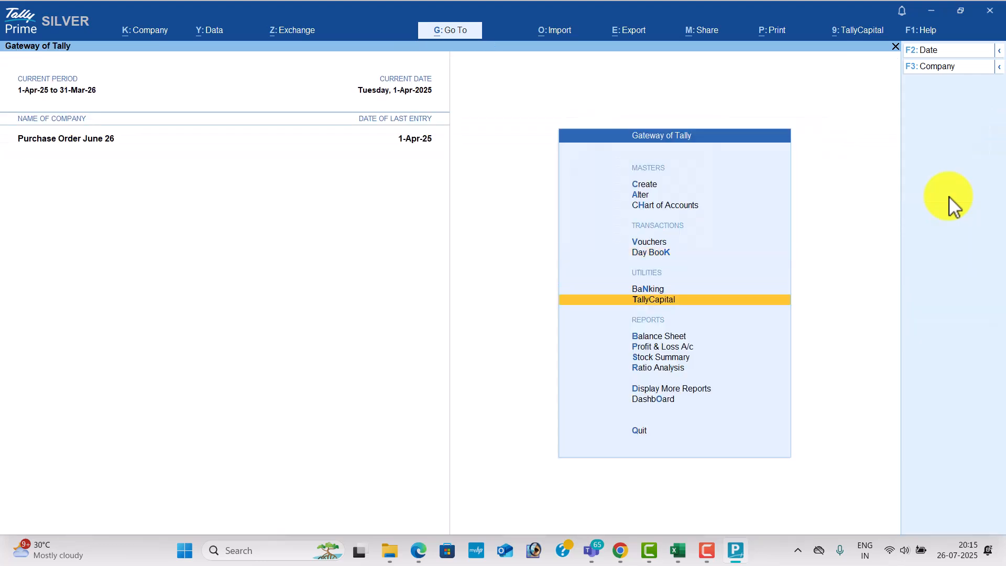
{"action": "key", "text": "Return"}
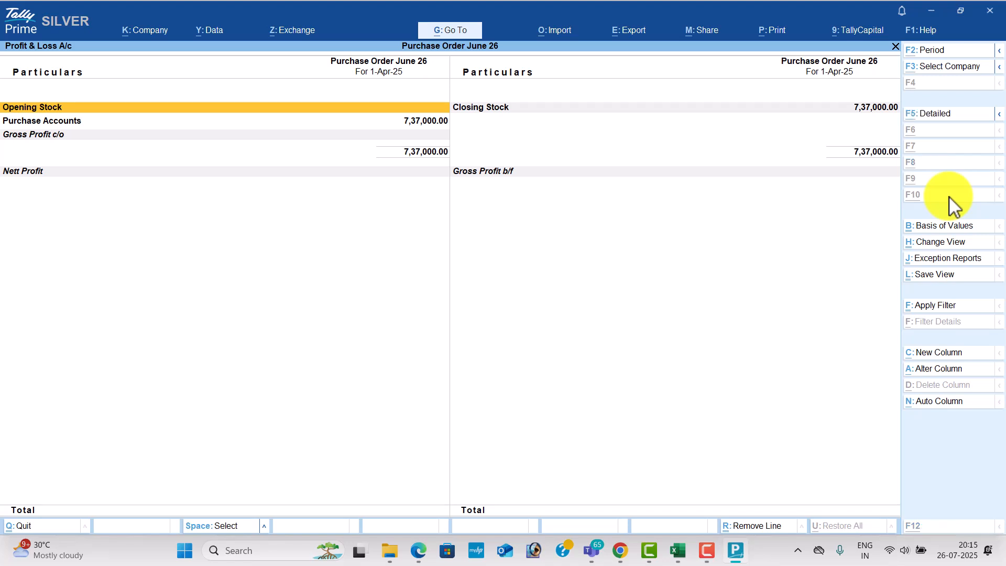
{"action": "key", "text": "alt+F5"}
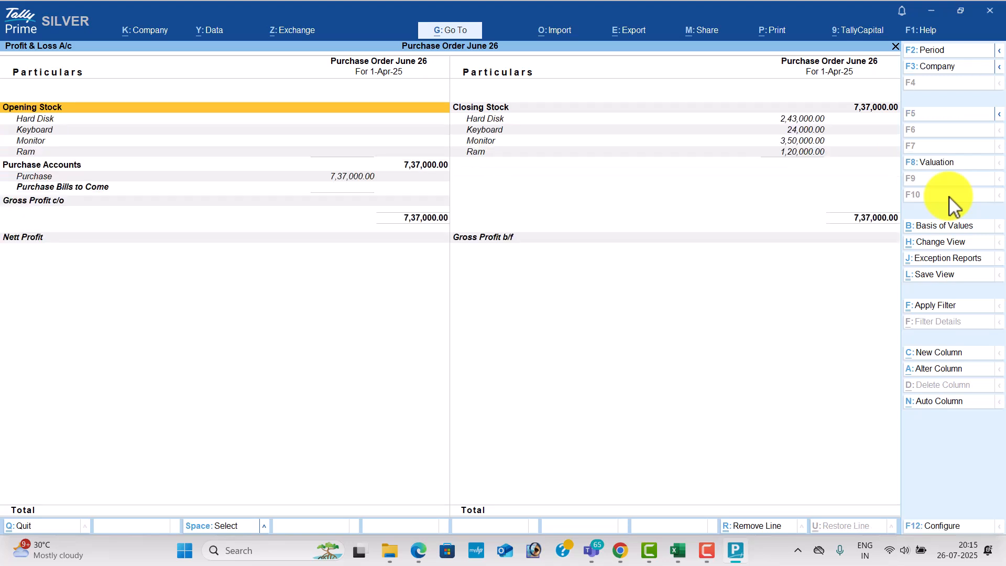
{"action": "key", "text": "Escape"}
- View the Stock Summary in TallyPrime, and check the purchase exercises in the training PDF in Edge
{"action": "key", "text": "Down"}
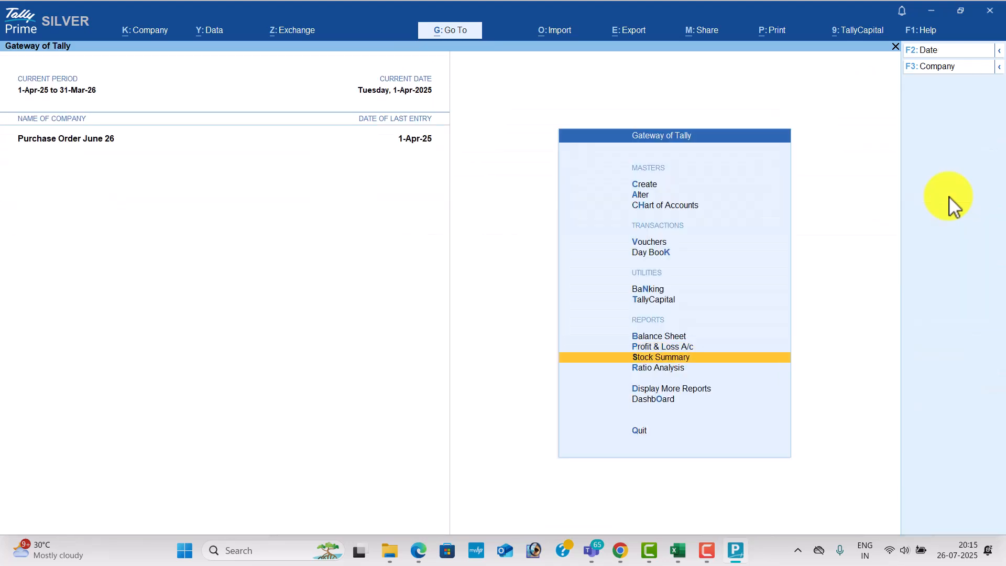
{"action": "key", "text": "Return"}
{"action": "key", "text": "alt"}
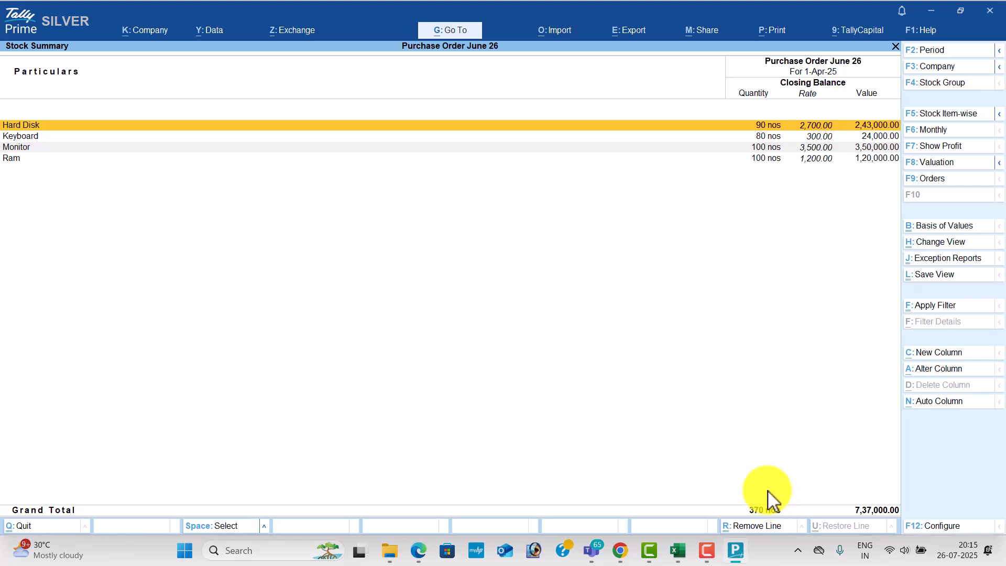
{"action": "key", "text": "alt+Tab"}
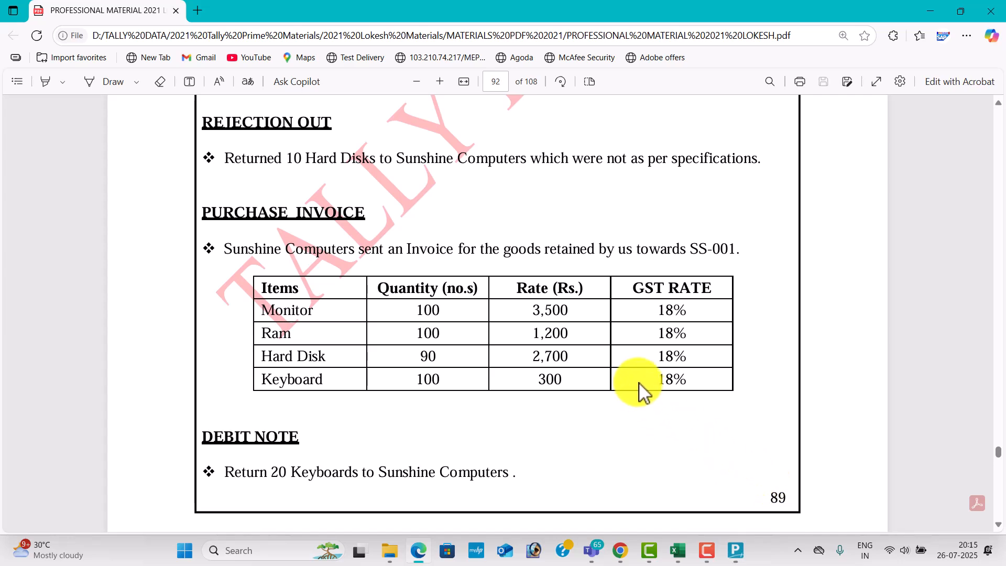
{"action": "scroll", "coordinate": [640, 393], "scroll_direction": "down", "scroll_amount": 2}
{"action": "scroll", "coordinate": [639, 393], "scroll_direction": "up", "scroll_amount": 8}
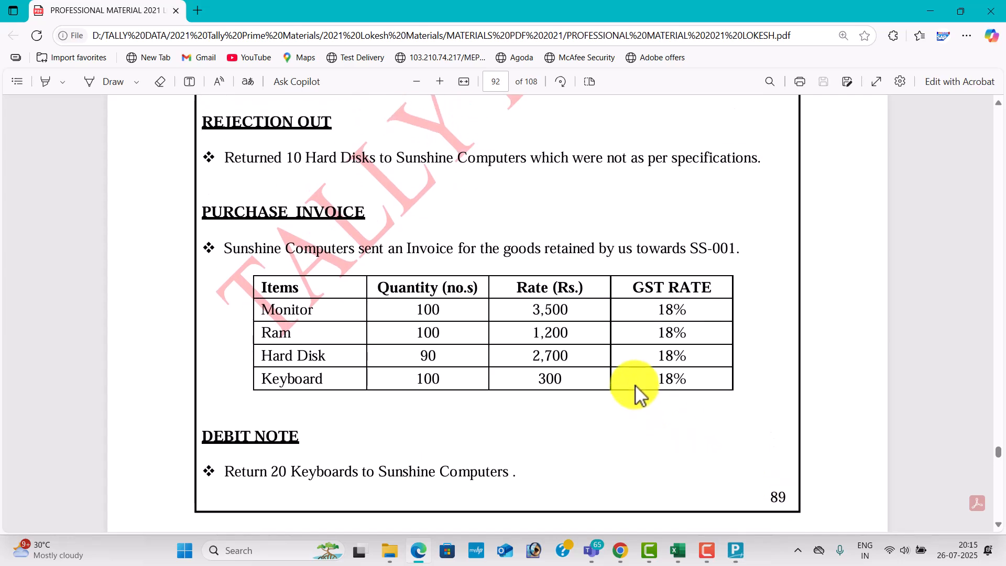
{"action": "scroll", "coordinate": [635, 385], "scroll_direction": "up", "scroll_amount": 2}
- Switch to the TALLY TEST workbook in Excel and review the step list from Purchase Order to Debit Note
{"action": "key", "text": "alt+Tab"}
{"action": "key", "text": "Tab"}
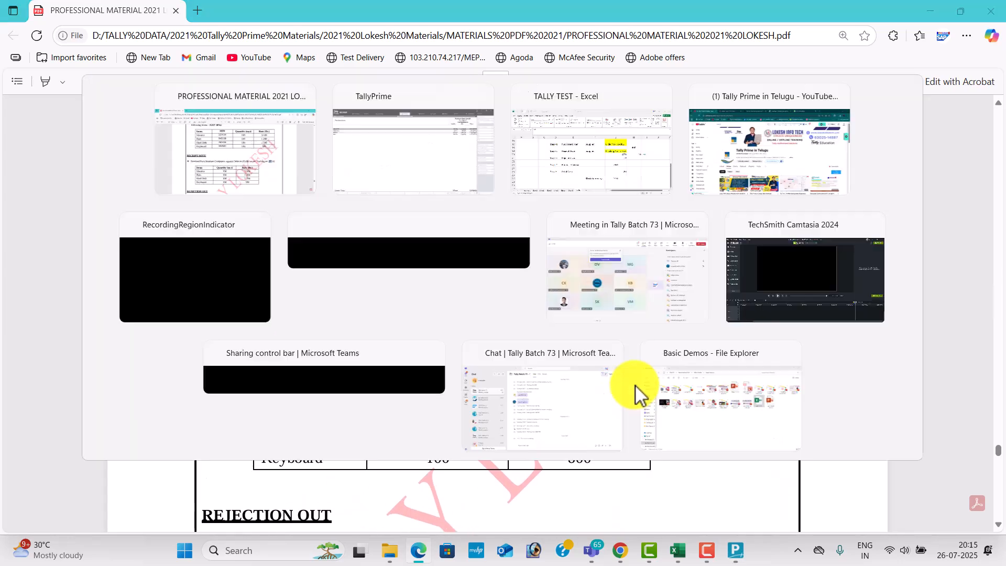
{"action": "left_click", "coordinate": [397, 222]}
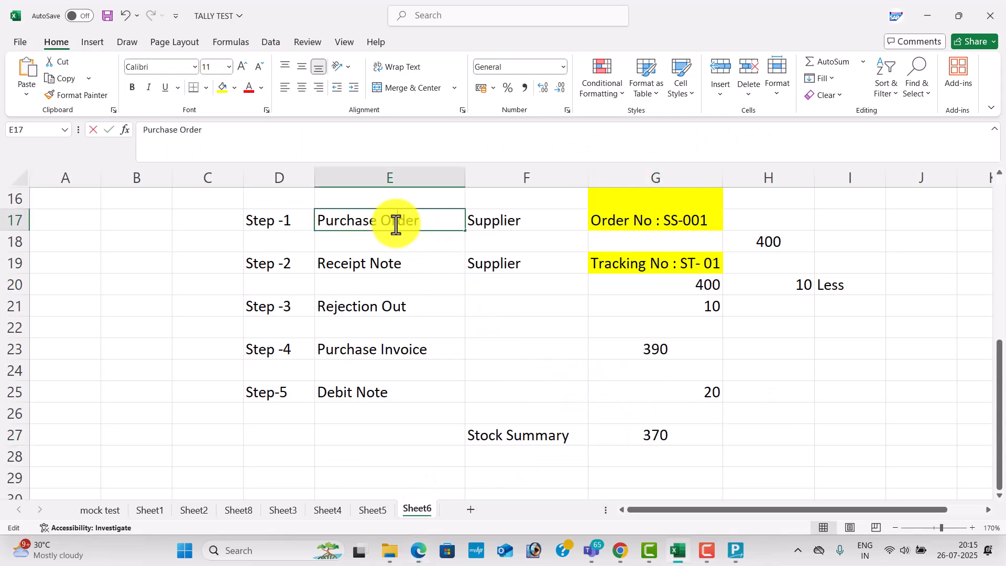
{"action": "left_click", "coordinate": [398, 266]}
{"action": "left_click", "coordinate": [406, 308]}
{"action": "left_click", "coordinate": [409, 349]}
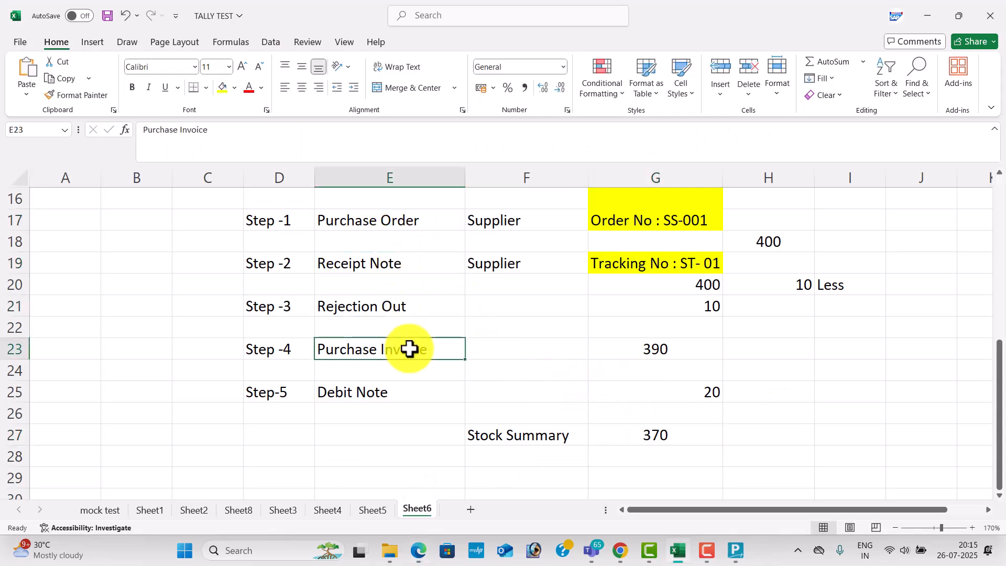
{"action": "left_click", "coordinate": [401, 380]}
{"action": "left_click", "coordinate": [402, 395]}
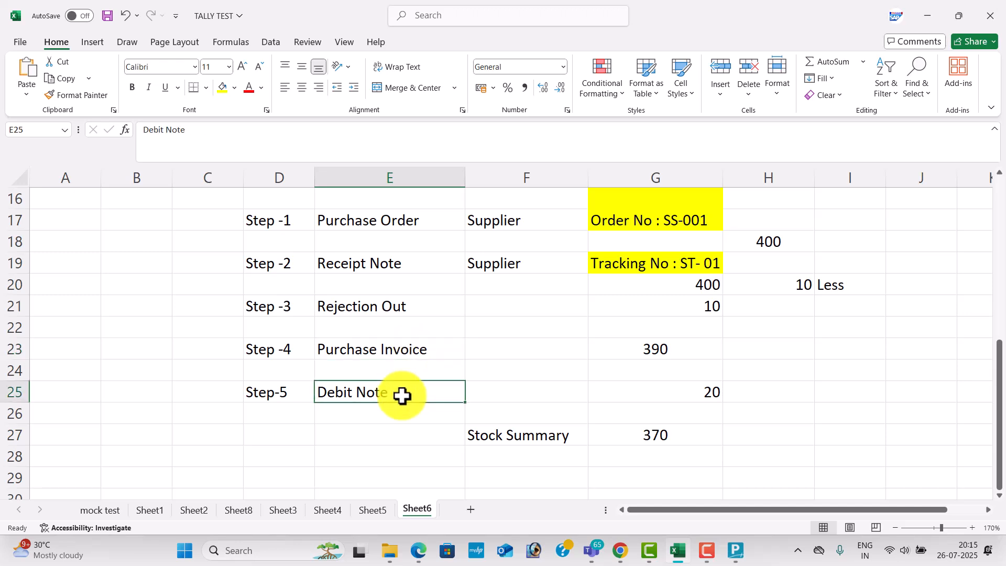
{"action": "scroll", "coordinate": [402, 396], "scroll_direction": "down", "scroll_amount": 3}
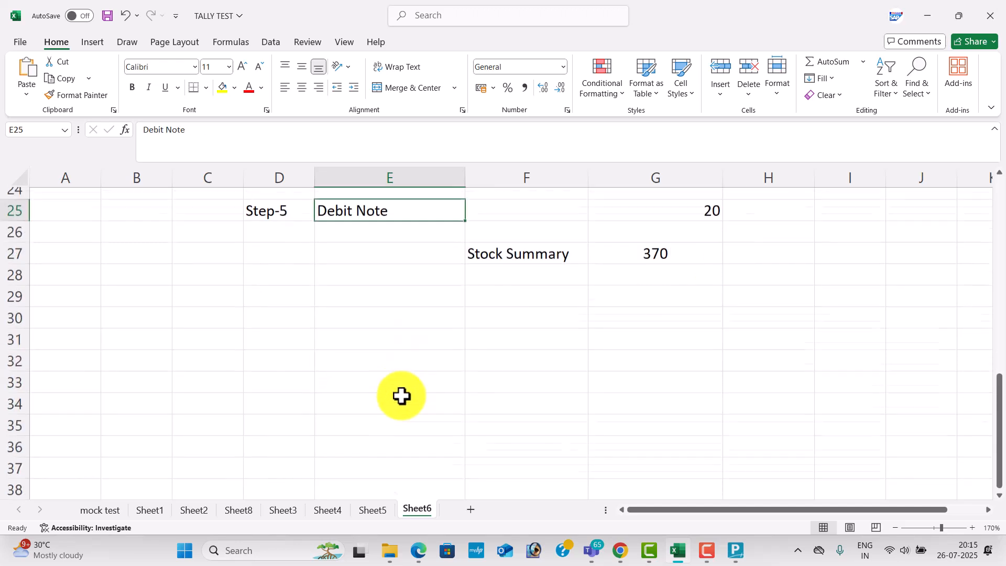
- Enter the heading "Sales Order" in cell E31, below the purchase cycle steps
{"action": "left_click", "coordinate": [362, 317]}
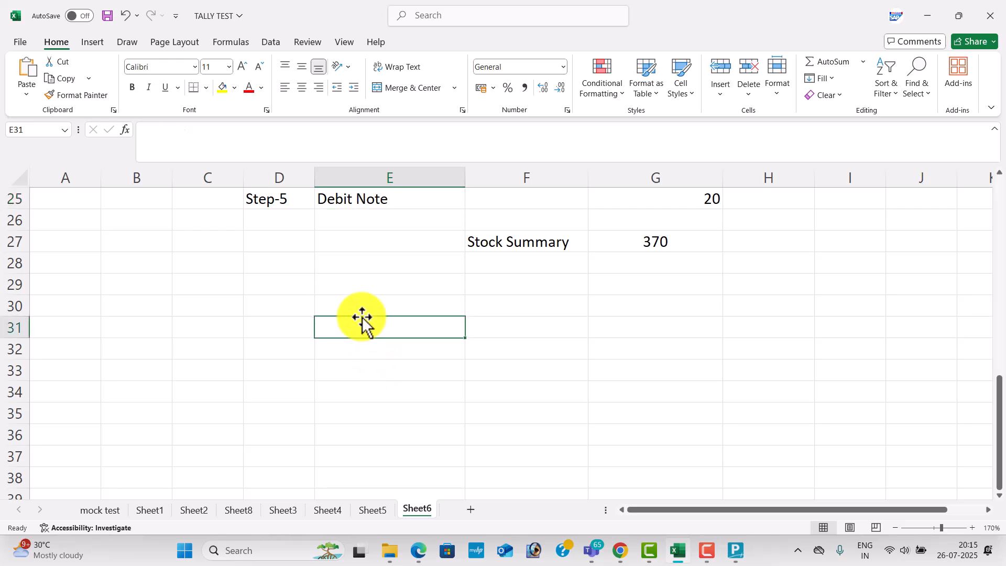
{"action": "type", "text": "ss"}
{"action": "key", "text": "BackSpace"}
{"action": "type", "text": "S"}
{"action": "key", "text": "BackSpace"}
{"action": "key", "text": "BackSpace"}
{"action": "type", "text": "SAL"}
{"action": "key", "text": "BackSpace"}
{"action": "key", "text": "BackSpace"}
{"action": "type", "text": "ales Order"}
{"action": "left_click", "coordinate": [444, 383]}
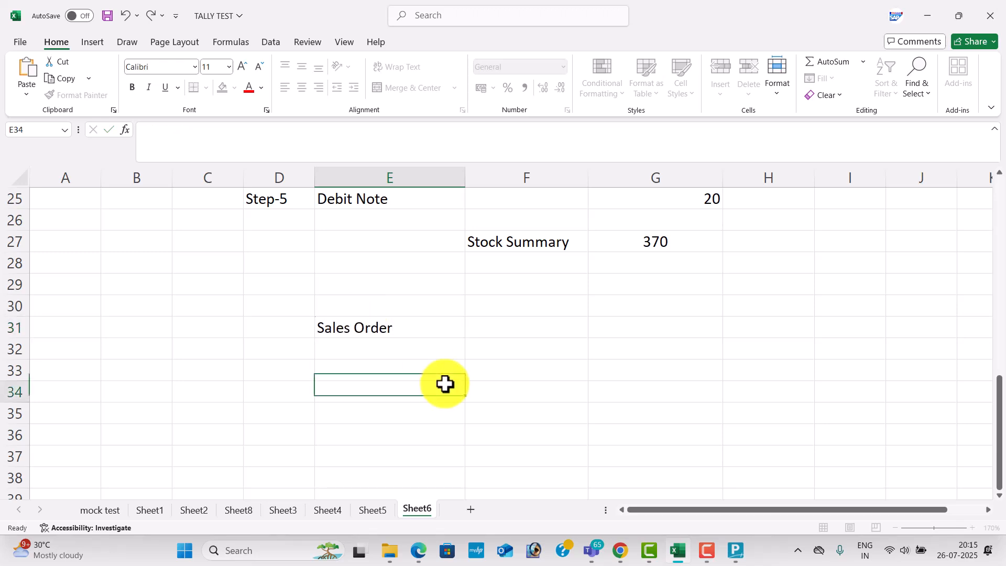
- Centre the Sales Order heading in its cell and fill it with yellow
{"action": "left_click", "coordinate": [413, 325]}
{"action": "left_click", "coordinate": [307, 90]}
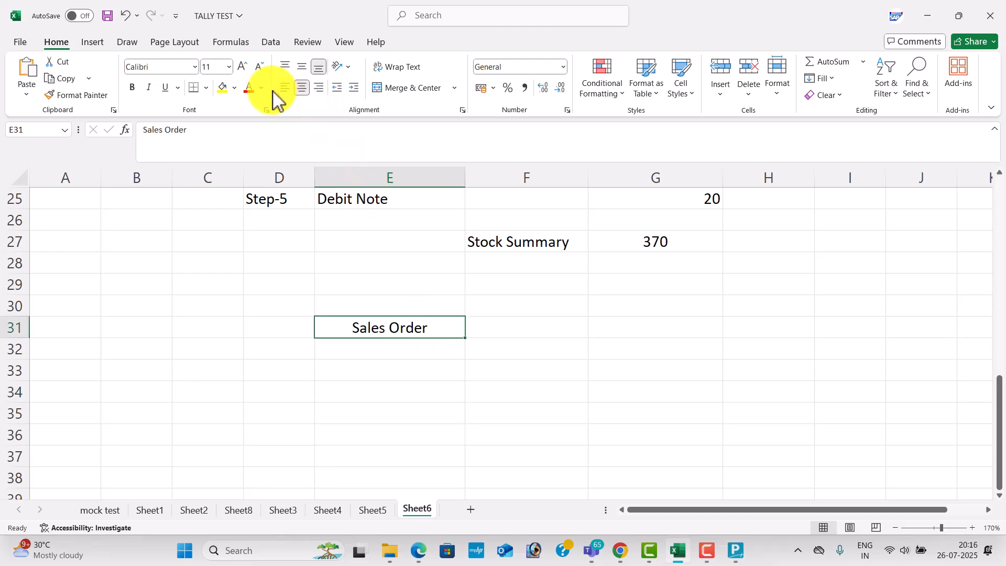
{"action": "left_click", "coordinate": [222, 88]}
- Read the sales exercises in the training PDF in Edge, from Sales Order through Delivery Note, Rejection In and Sales Invoice to Credit Note
{"action": "key", "text": "alt+Tab"}
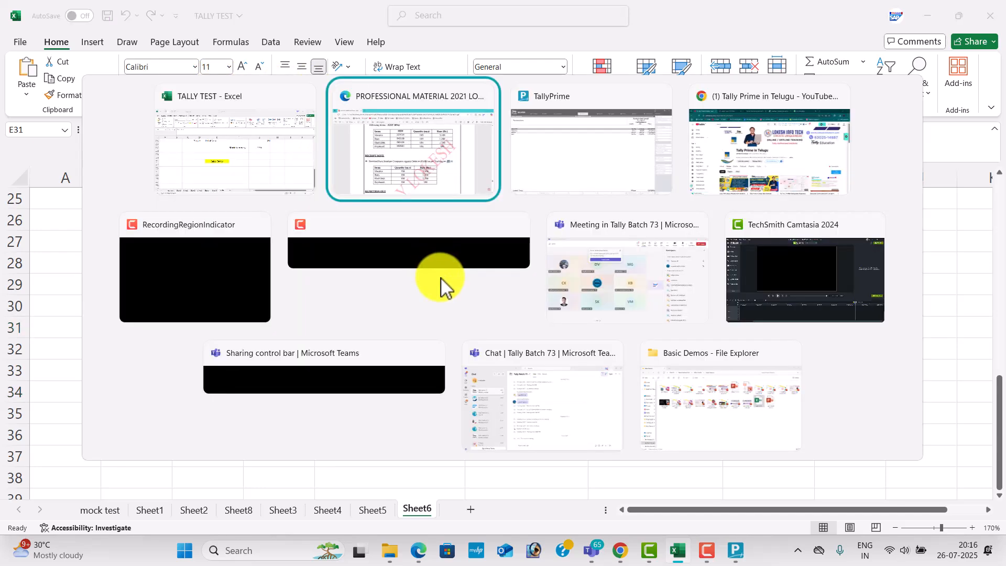
{"action": "scroll", "coordinate": [474, 298], "scroll_direction": "down", "scroll_amount": 10}
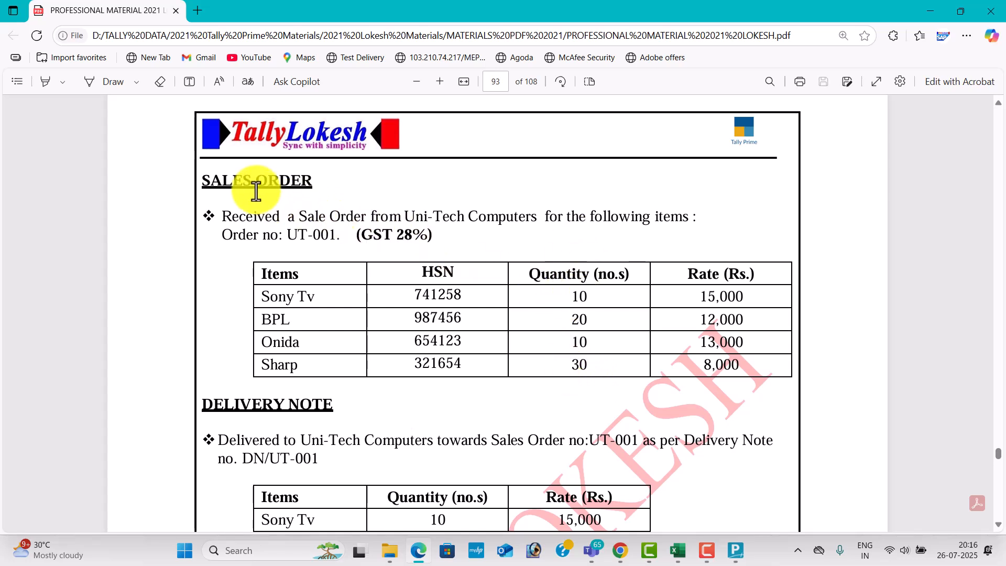
{"action": "scroll", "coordinate": [350, 205], "scroll_direction": "down", "scroll_amount": 1}
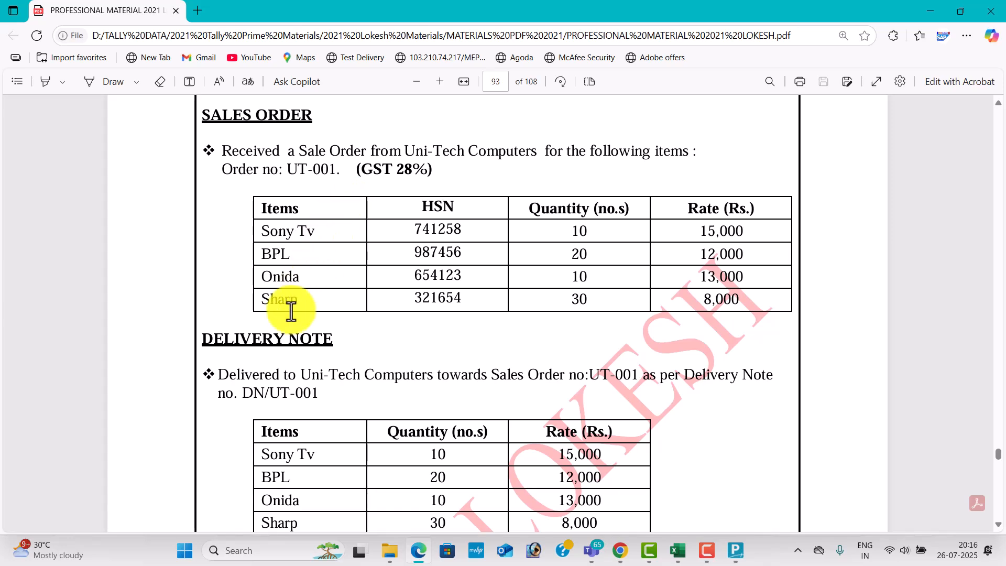
{"action": "scroll", "coordinate": [346, 382], "scroll_direction": "down", "scroll_amount": 5}
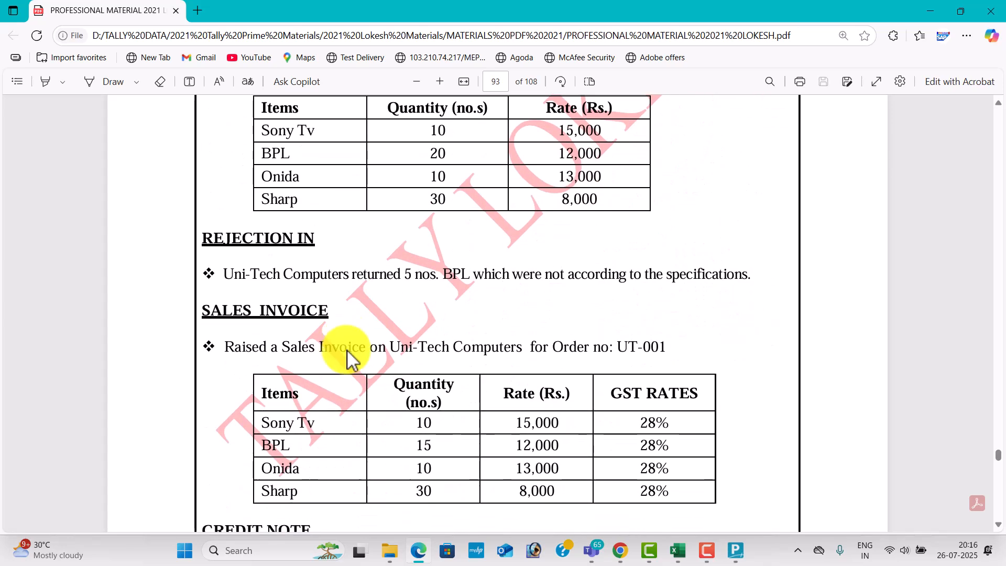
{"action": "scroll", "coordinate": [401, 266], "scroll_direction": "down", "scroll_amount": 1}
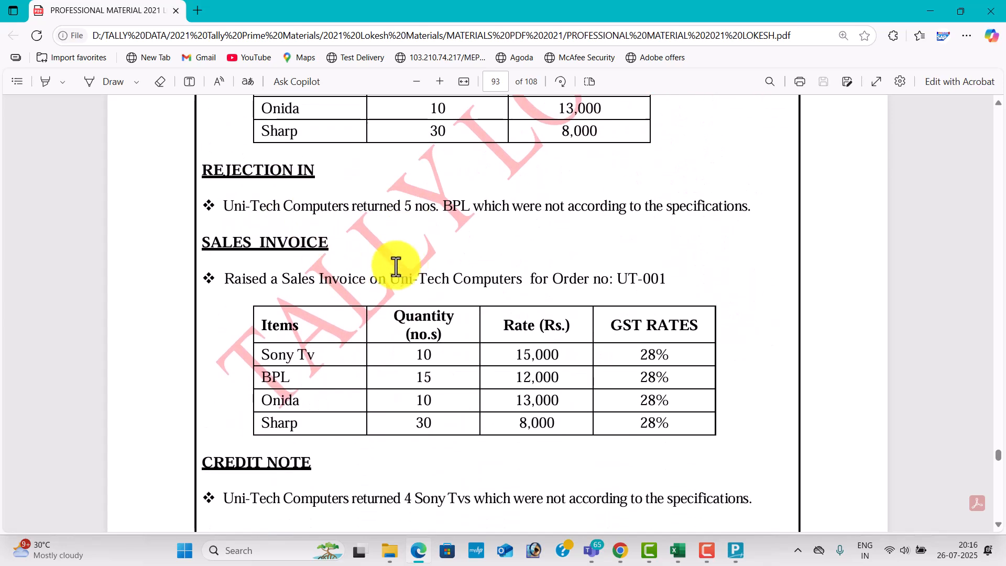
{"action": "scroll", "coordinate": [346, 309], "scroll_direction": "down", "scroll_amount": 2}
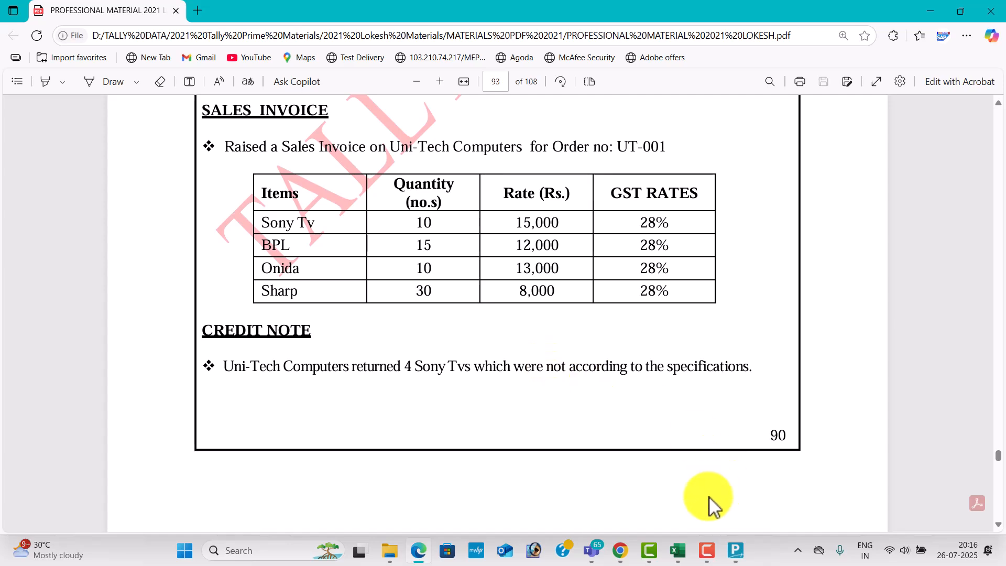
- Switch back to TallyPrime, close the Stock Summary, and open voucher creation
{"action": "key", "text": "alt+Tab"}
{"action": "key", "text": "alt+Tab"}
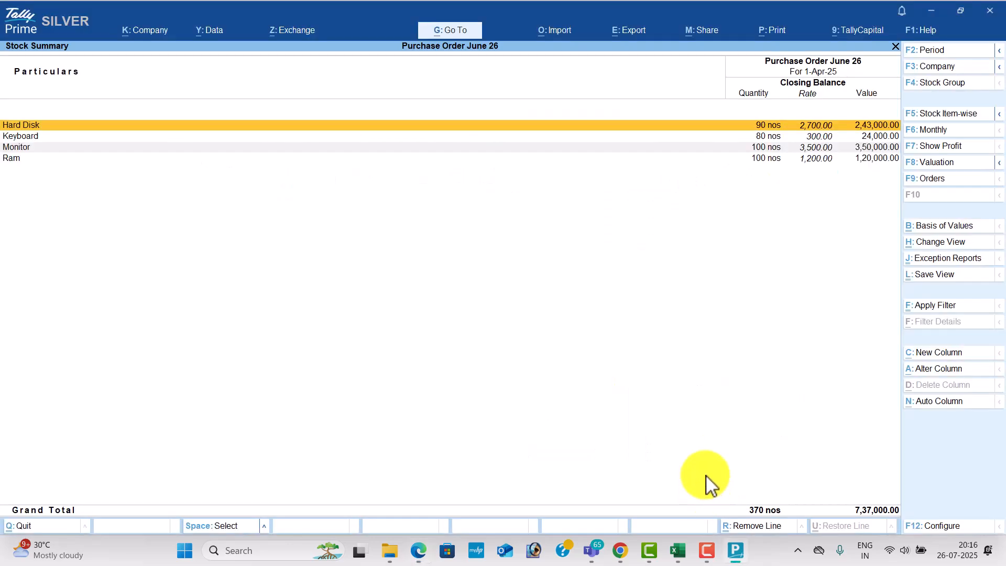
{"action": "key", "text": "Escape"}
{"action": "key", "text": "Up"}
{"action": "key", "text": "Up"}
{"action": "key", "text": "Up"}
{"action": "key", "text": "Up"}
{"action": "key", "text": "Up"}
{"action": "key", "text": "Up"}
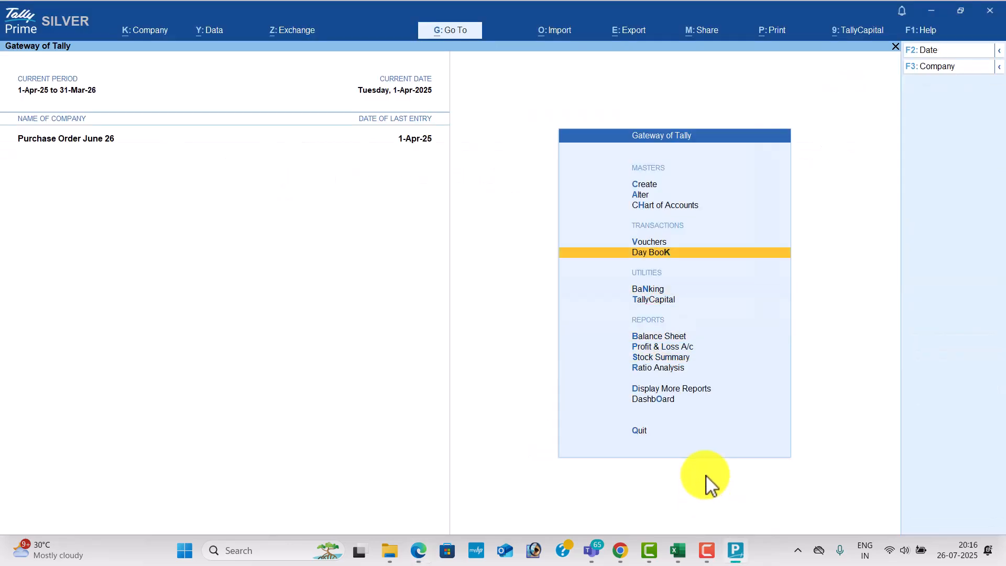
{"action": "key", "text": "Return"}
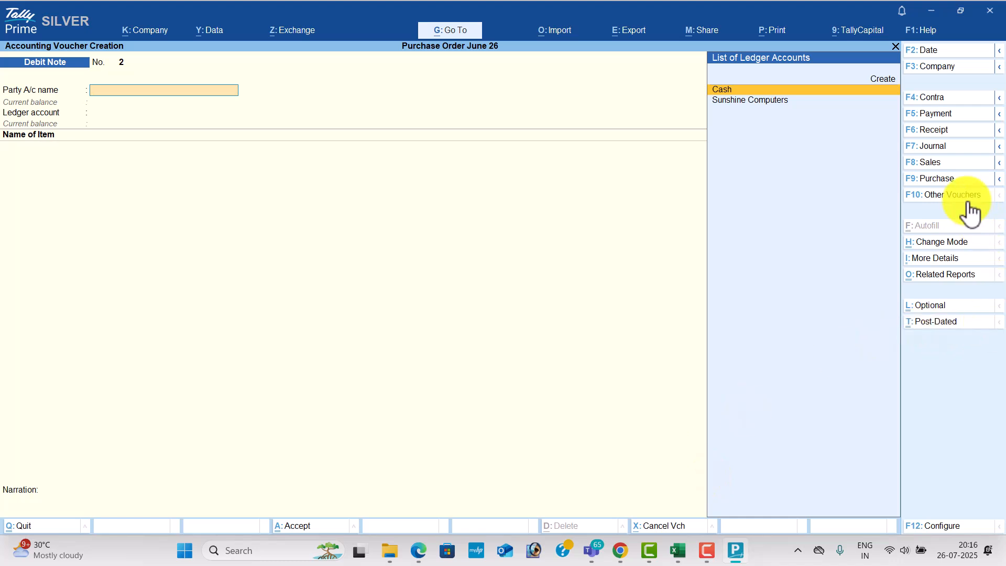
- Show the inactive voucher types in the Change Voucher Type list
{"action": "left_click", "coordinate": [951, 195]}
{"action": "key", "text": "Up"}
{"action": "key", "text": "Up"}
{"action": "key", "text": "Up"}
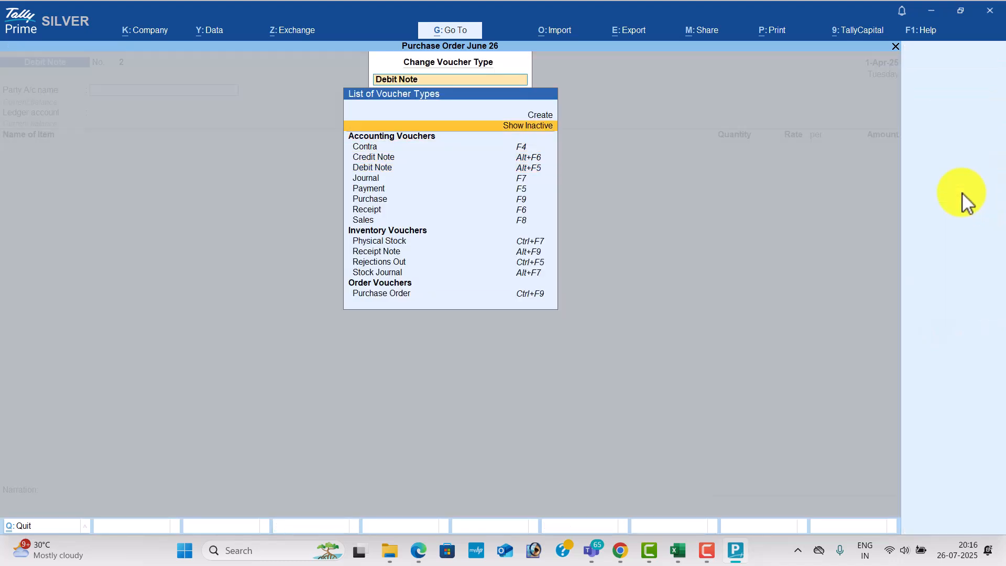
{"action": "key", "text": "Return"}
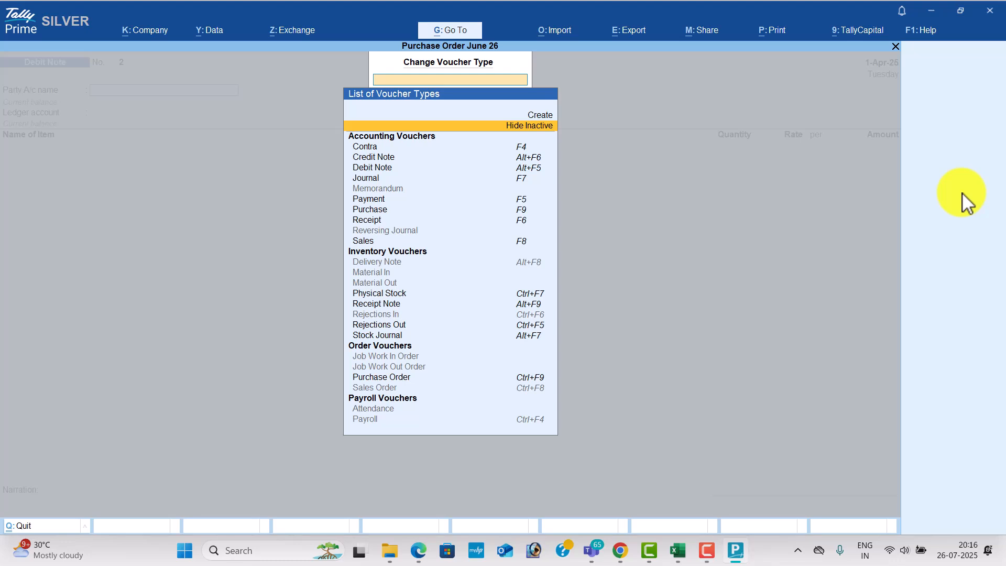
- Examine the order and inventory voucher types in the list, such as Sales Order and Delivery Note, and return to the training PDF in Edge
{"action": "key", "text": "Down"}
{"action": "key", "text": "Down"}
{"action": "key", "text": "Down"}
{"action": "key", "text": "Down"}
{"action": "key", "text": "Down"}
{"action": "key", "text": "Down"}
{"action": "key", "text": "Down"}
{"action": "key", "text": "Down"}
{"action": "key", "text": "Down"}
{"action": "key", "text": "Down"}
{"action": "key", "text": "Down"}
{"action": "key", "text": "Down"}
{"action": "key", "text": "Down"}
{"action": "key", "text": "Down"}
{"action": "key", "text": "Down"}
{"action": "key", "text": "Down"}
{"action": "key", "text": "Down"}
{"action": "key", "text": "Down"}
{"action": "key", "text": "Down"}
{"action": "key", "text": "Down"}
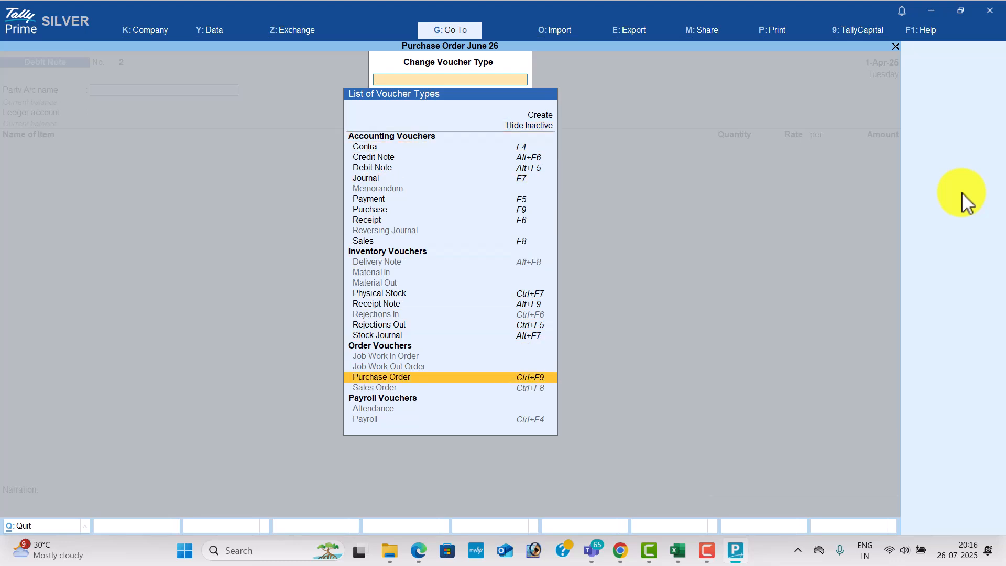
{"action": "key", "text": "Up"}
{"action": "key", "text": "Up"}
{"action": "key", "text": "Up"}
{"action": "key", "text": "Up"}
{"action": "key", "text": "Up"}
{"action": "key", "text": "Up"}
{"action": "key", "text": "Up"}
{"action": "key", "text": "Up"}
{"action": "key", "text": "Up"}
{"action": "key", "text": "Up"}
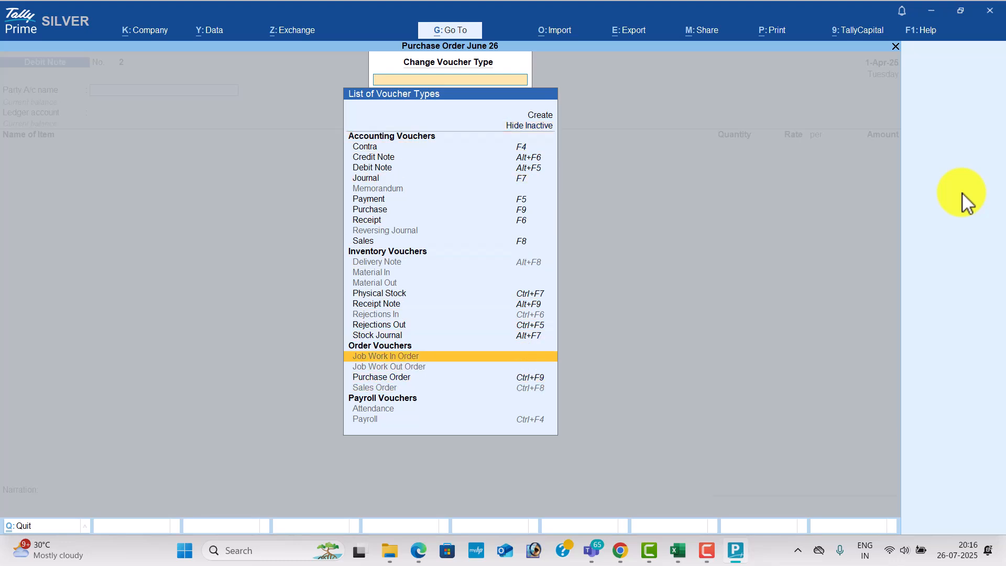
{"action": "key", "text": "Up"}
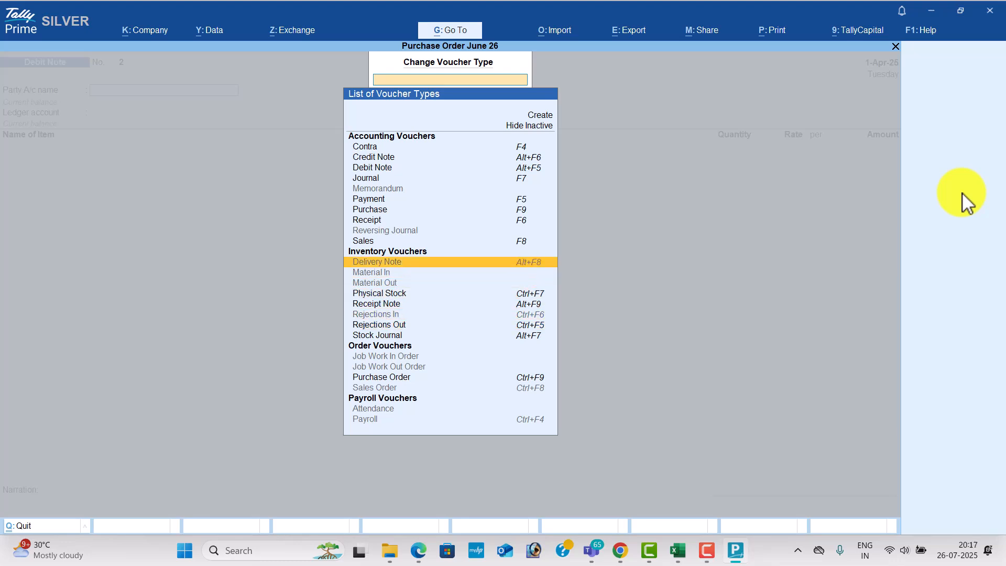
{"action": "key", "text": "alt+Tab"}
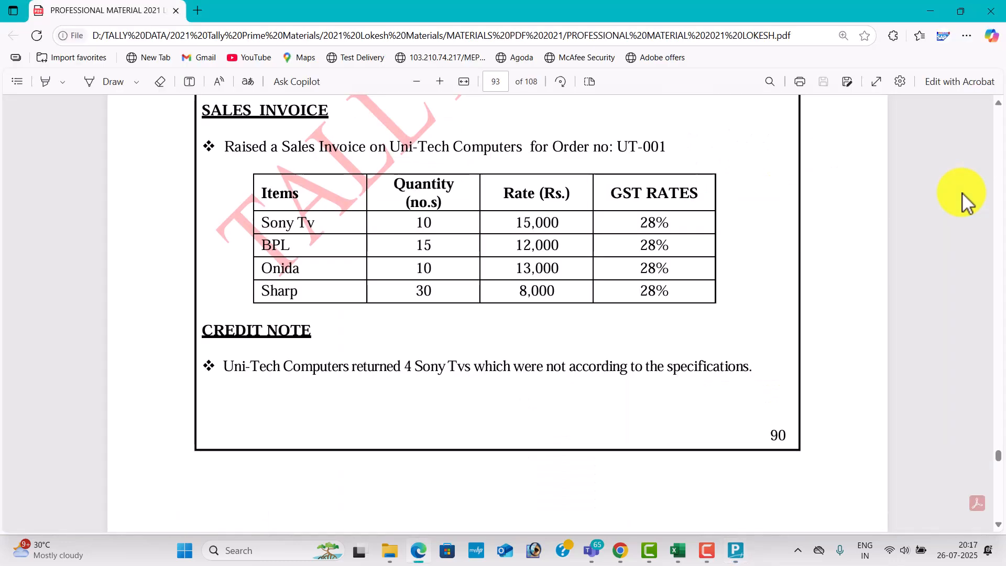
- Switch to TallyPrime to check the Rejections In entry in the voucher type list, and return to the training PDF in Edge
{"action": "scroll", "coordinate": [966, 202], "scroll_direction": "up", "scroll_amount": 1}
{"action": "key", "text": "alt+Tab"}
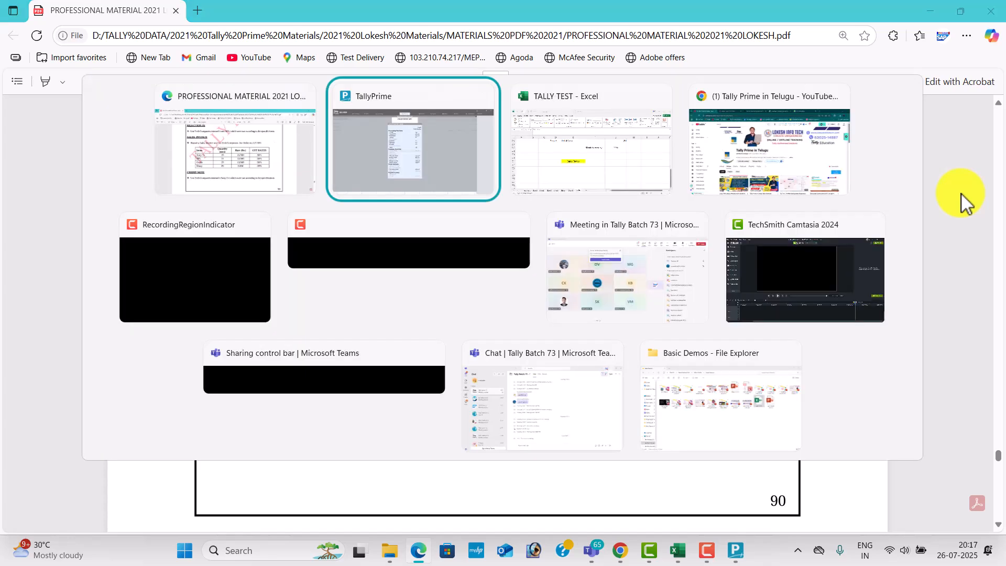
{"action": "key", "text": "Down"}
{"action": "key", "text": "Down"}
{"action": "key", "text": "Down"}
{"action": "key", "text": "Down"}
{"action": "key", "text": "Down"}
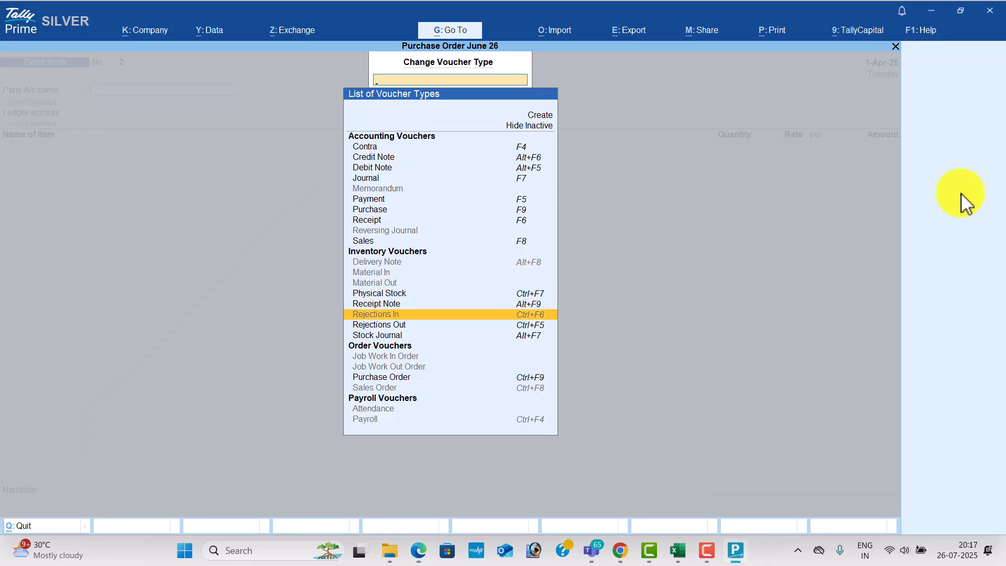
{"action": "key", "text": "alt+Tab"}
{"action": "key", "text": "alt+Tab"}
{"action": "key", "text": "alt+Tab"}
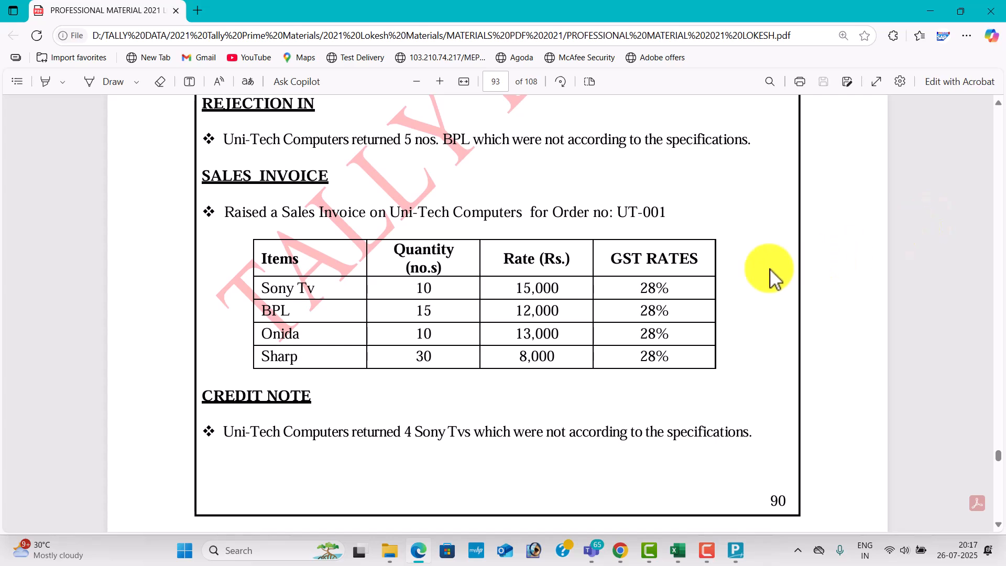
- Find the Price List exercise on page 94 of the training PDF and switch to the TALLY TEST workbook in Excel
{"action": "scroll", "coordinate": [545, 294], "scroll_direction": "down", "scroll_amount": 10}
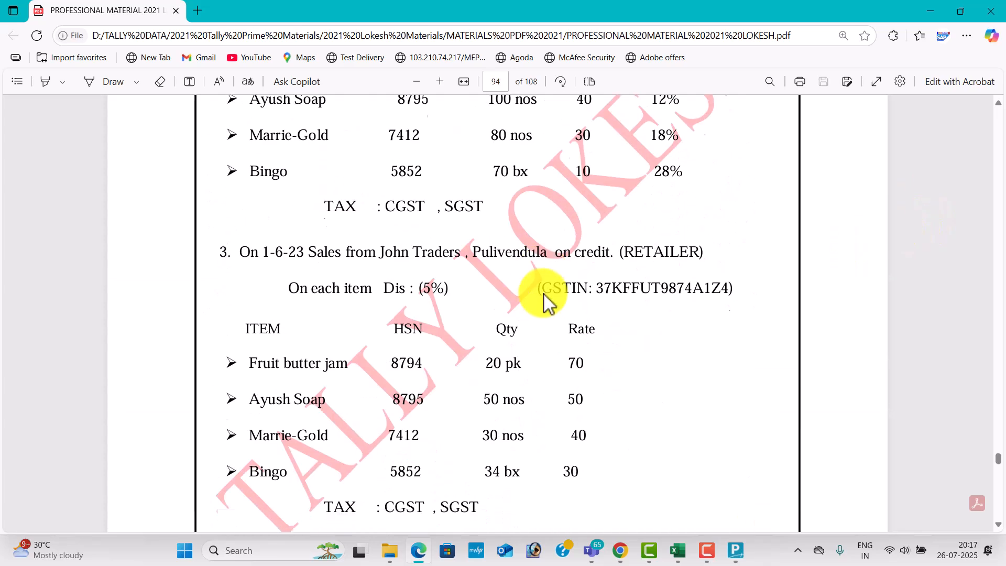
{"action": "scroll", "coordinate": [546, 296], "scroll_direction": "up", "scroll_amount": 3}
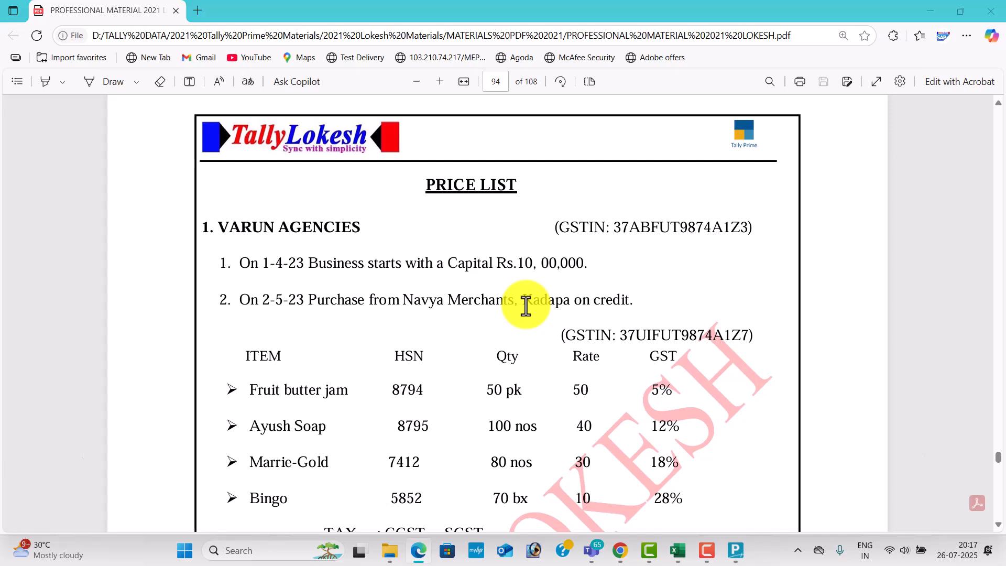
{"action": "key", "text": "alt+Tab"}
{"action": "key", "text": "alt+Tab"}
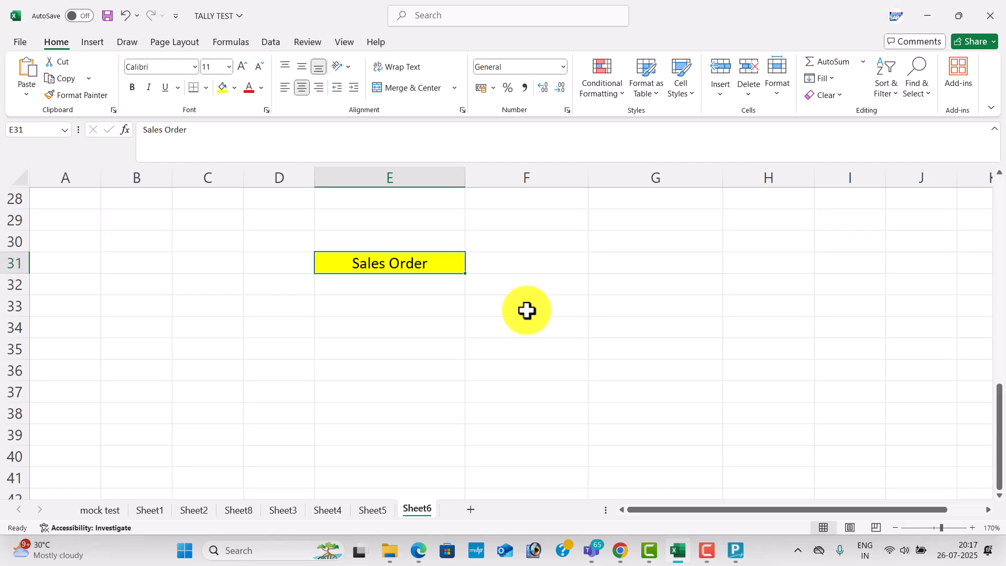
- Enter the heading Price List in cell E35, below the Sales Order heading
{"action": "left_click", "coordinate": [360, 323]}
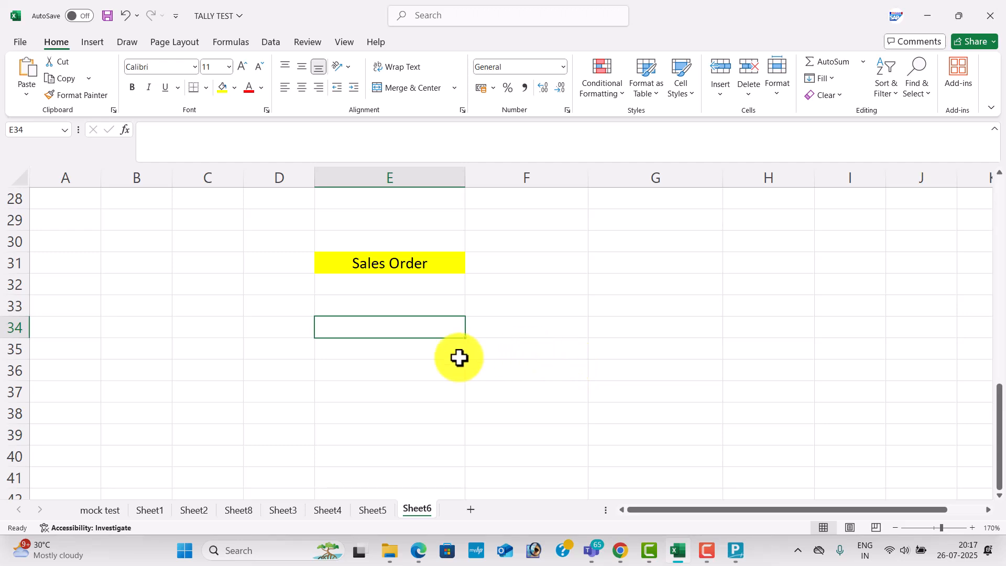
{"action": "scroll", "coordinate": [463, 357], "scroll_direction": "down", "scroll_amount": 1}
{"action": "left_click", "coordinate": [390, 285]}
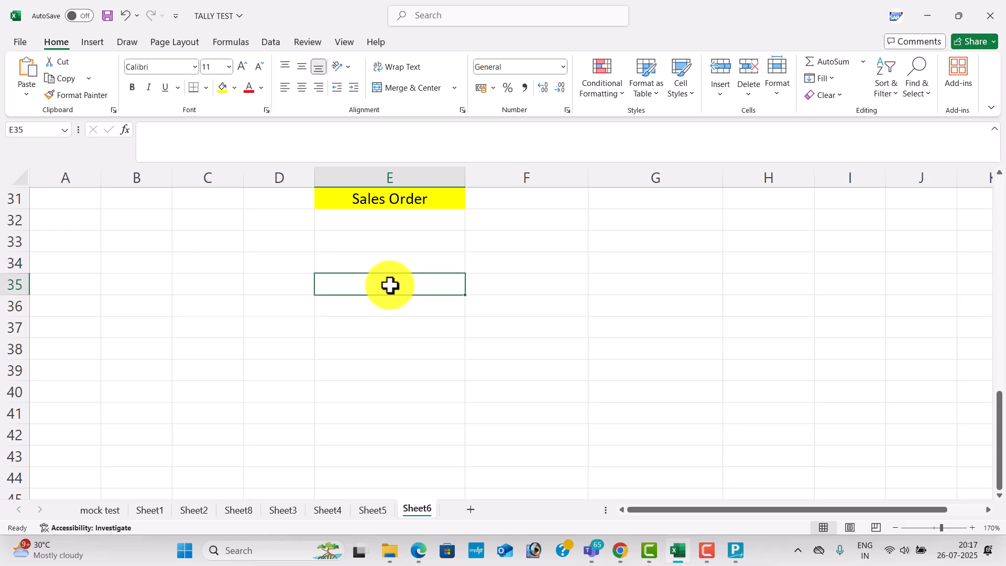
{"action": "type", "text": "Pric"}
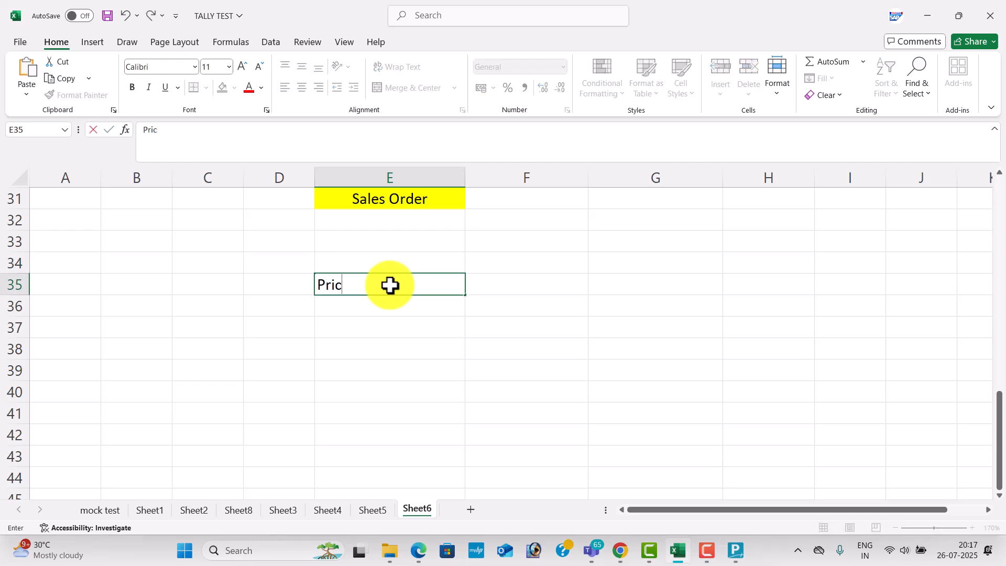
{"action": "type", "text": "e List"}
{"action": "left_click", "coordinate": [400, 321]}
{"action": "left_click", "coordinate": [395, 288]}
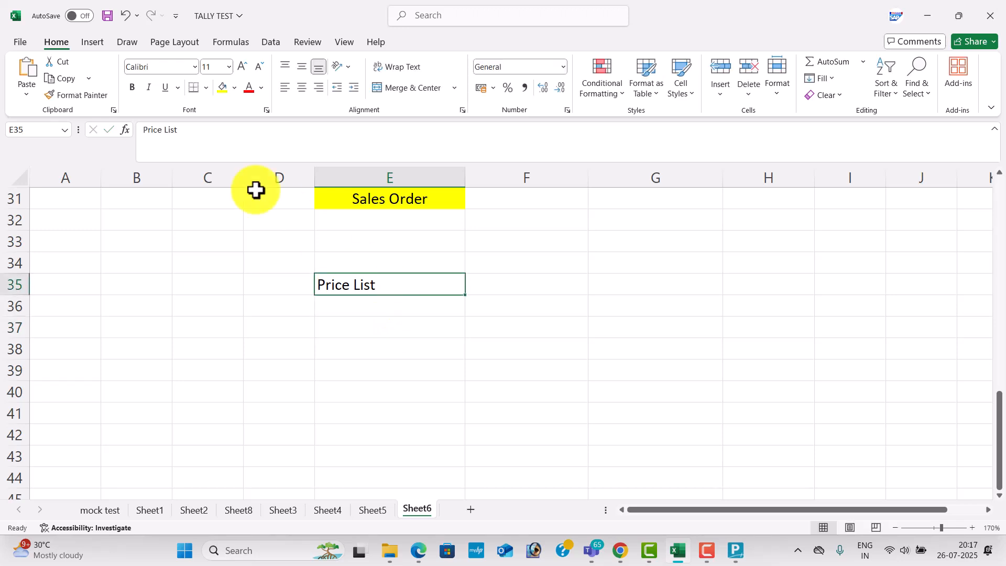
- Format the Price List heading as centred, font size 16, with a yellow fill
{"action": "left_click", "coordinate": [302, 87]}
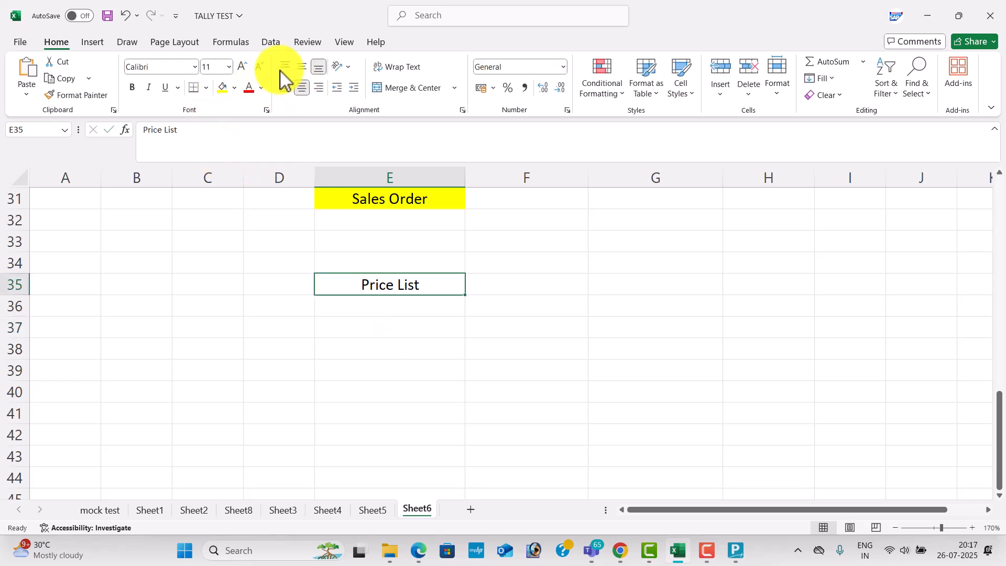
{"action": "left_click", "coordinate": [242, 67]}
{"action": "left_click", "coordinate": [242, 67]}
{"action": "left_click", "coordinate": [242, 67]}
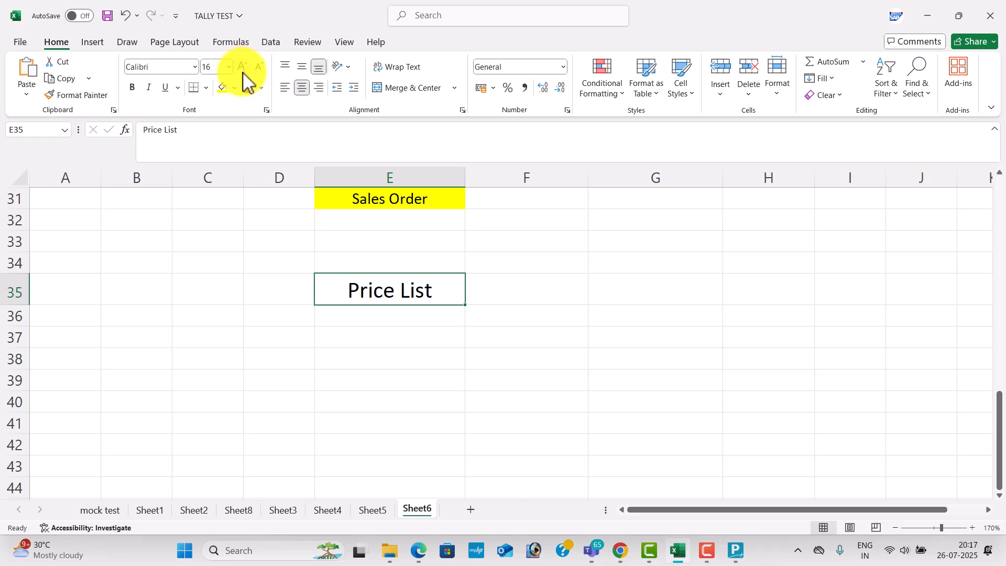
{"action": "left_click", "coordinate": [222, 87]}
{"action": "left_click", "coordinate": [369, 336]}
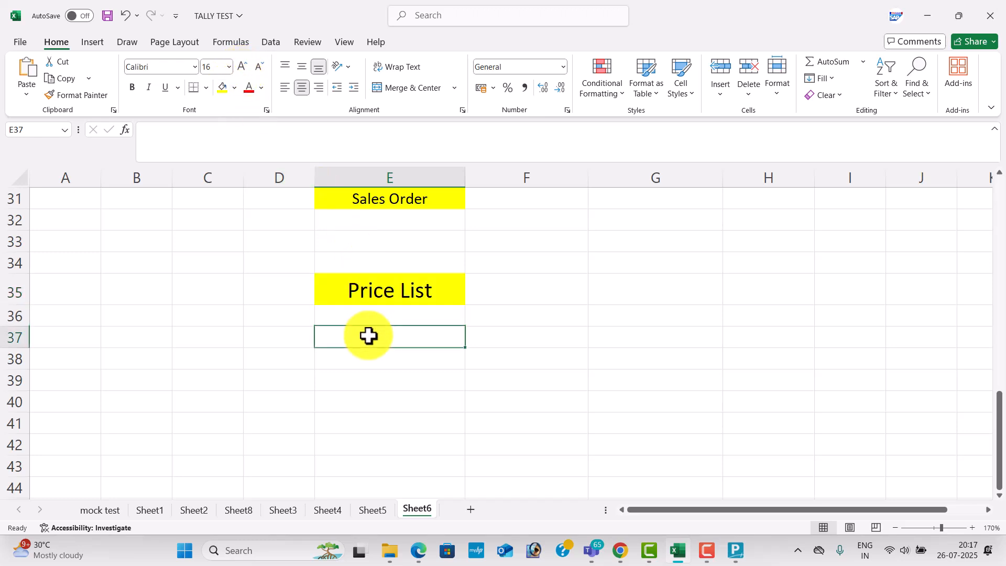
- List the customer types Retailers, Whole Sellers and Distributors in cells G37 to G39
{"action": "left_click", "coordinate": [519, 344]}
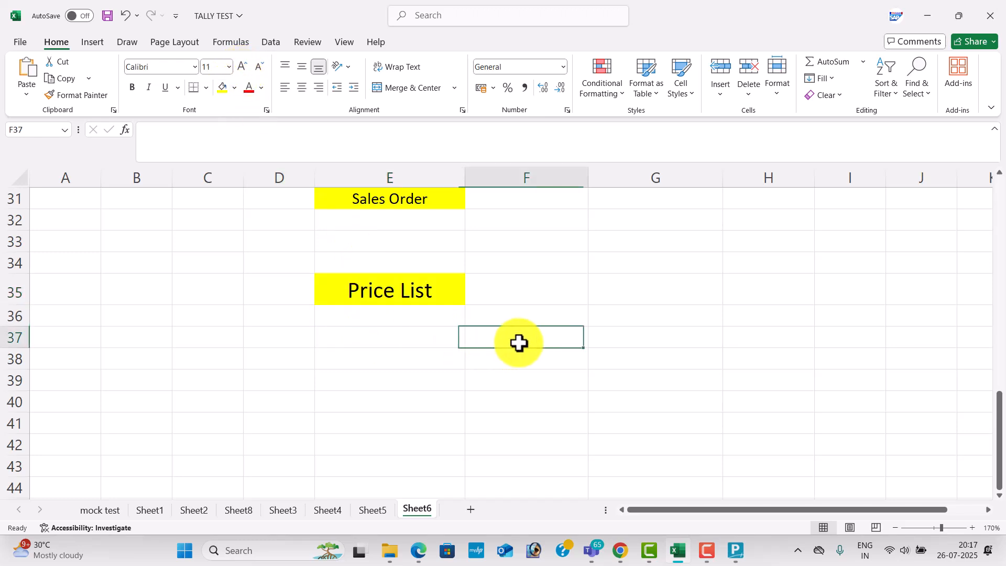
{"action": "left_click", "coordinate": [613, 339]}
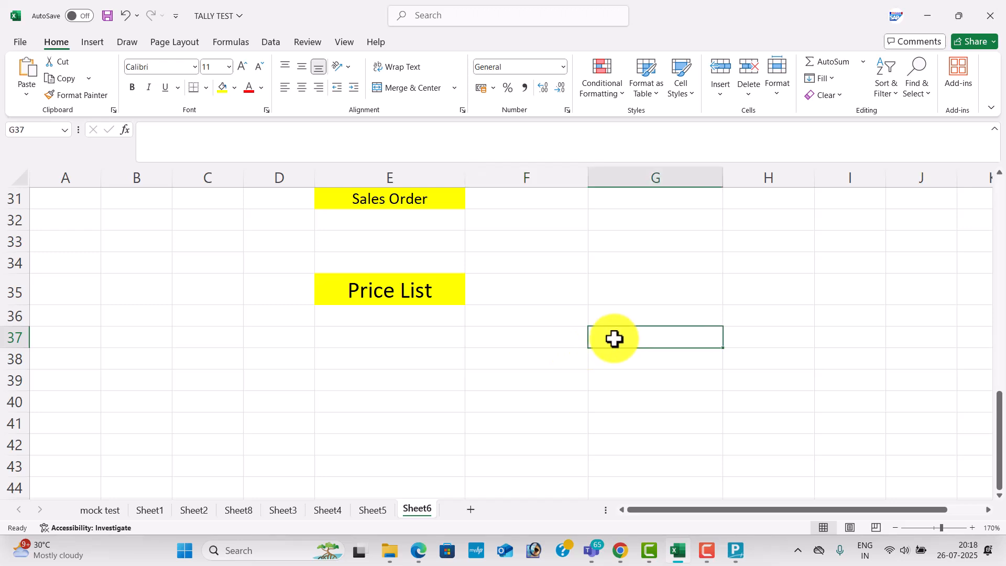
{"action": "type", "text": "Retailers"}
{"action": "key", "text": "Return"}
{"action": "type", "text": "Who"}
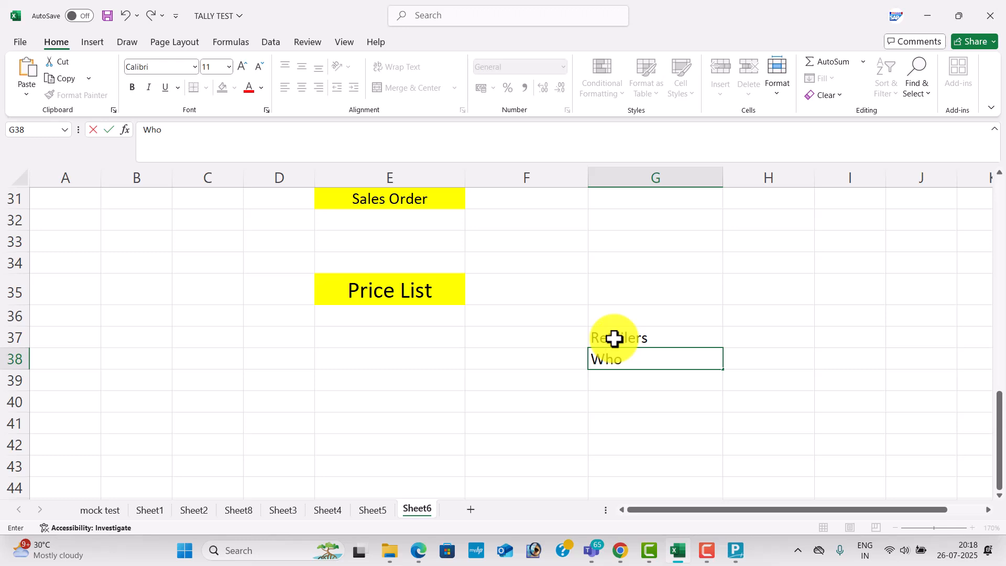
{"action": "type", "text": "le SELLers"}
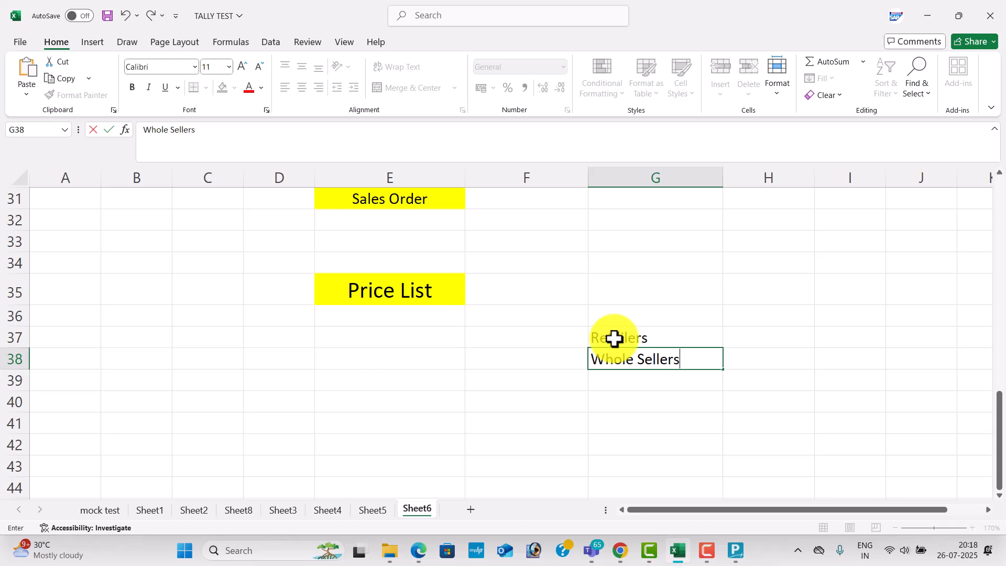
{"action": "key", "text": "Return"}
{"action": "type", "text": "Dist"}
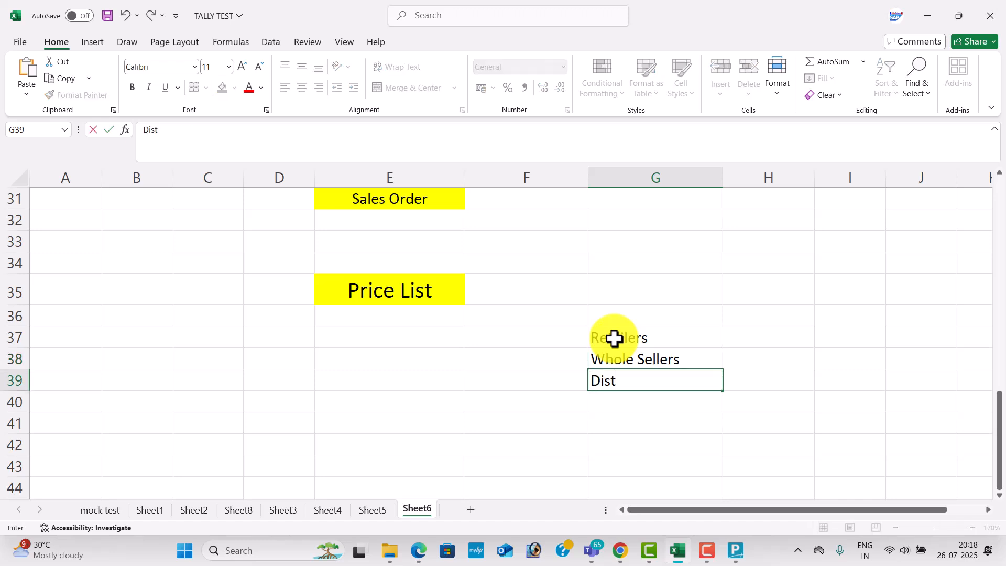
{"action": "type", "text": "ributors"}
{"action": "key", "text": "Return"}
- Enter Manufacturing Company in cell E37 and widen column E to fit the text
{"action": "key", "text": "Left"}
{"action": "key", "text": "Left"}
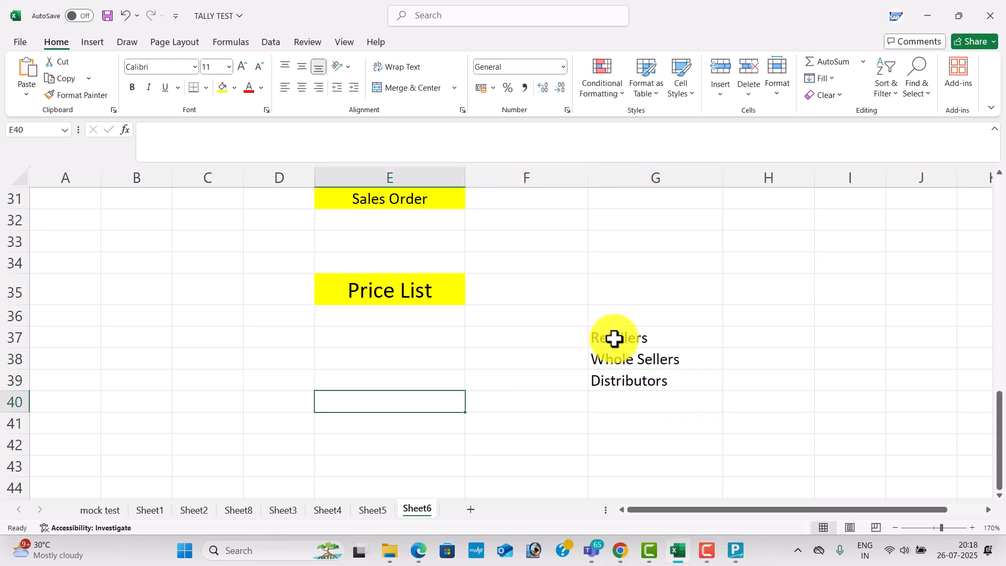
{"action": "key", "text": "Up"}
{"action": "key", "text": "Up"}
{"action": "key", "text": "Up"}
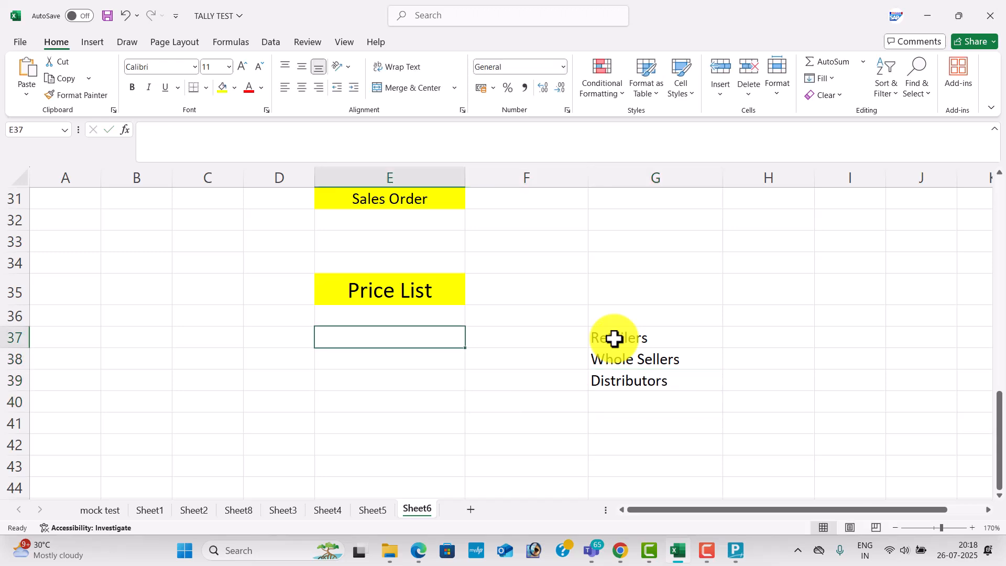
{"action": "type", "text": "Mna"}
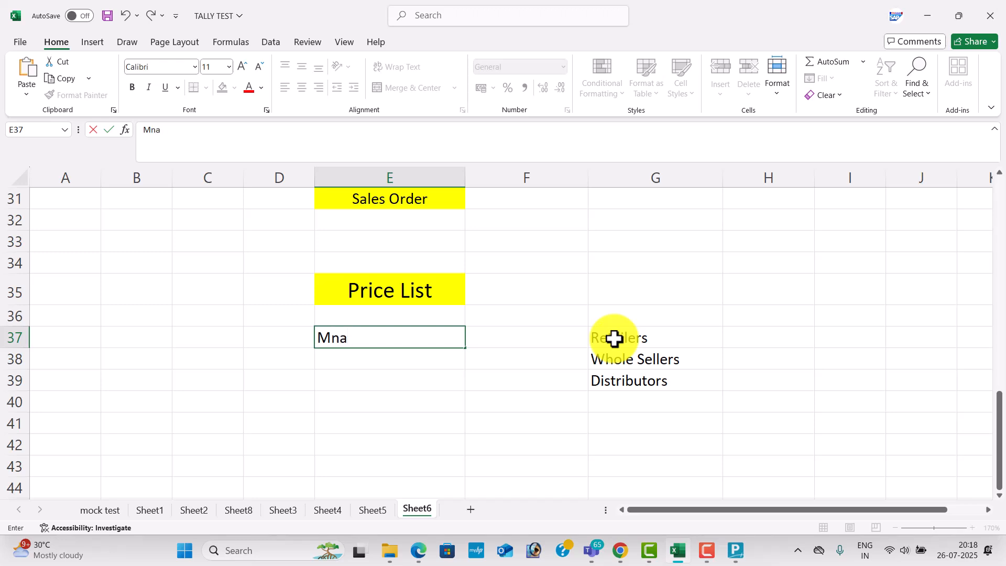
{"action": "type", "text": "ufacturing Comp"}
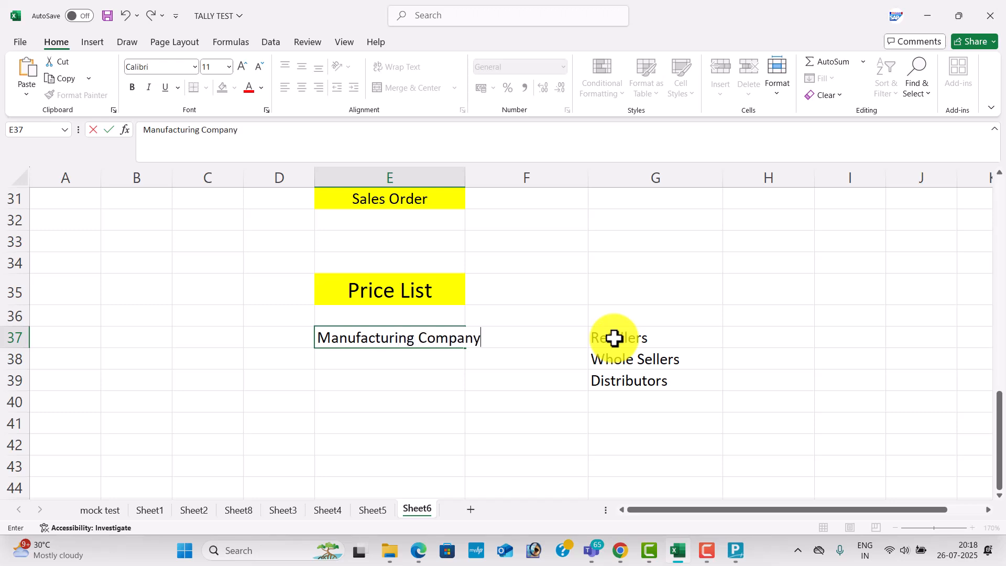
{"action": "type", "text": "any"}
{"action": "left_click", "coordinate": [482, 386]}
{"action": "left_click", "coordinate": [442, 331]}
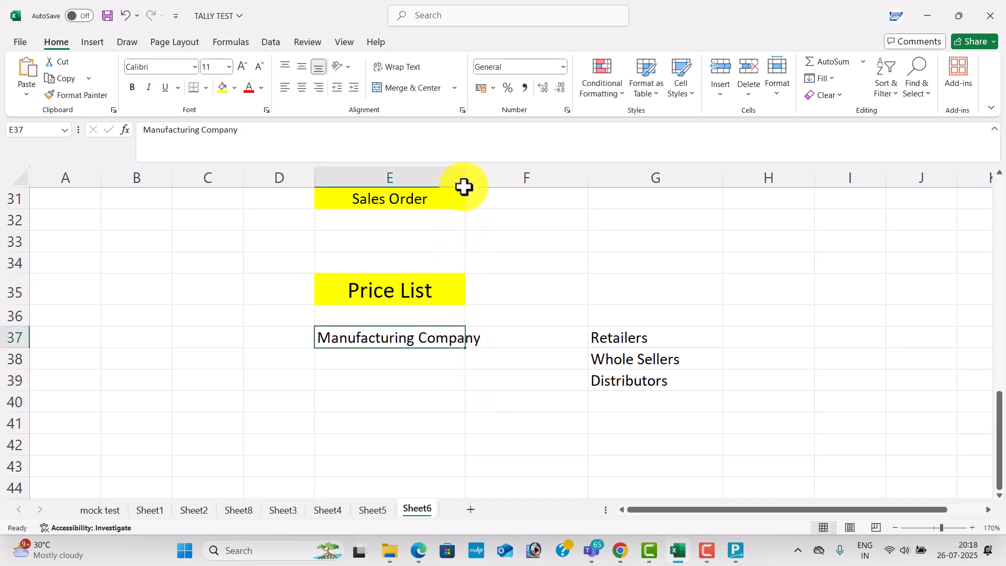
{"action": "left_click_drag", "start_coordinate": [464, 177], "coordinate": [502, 178]}
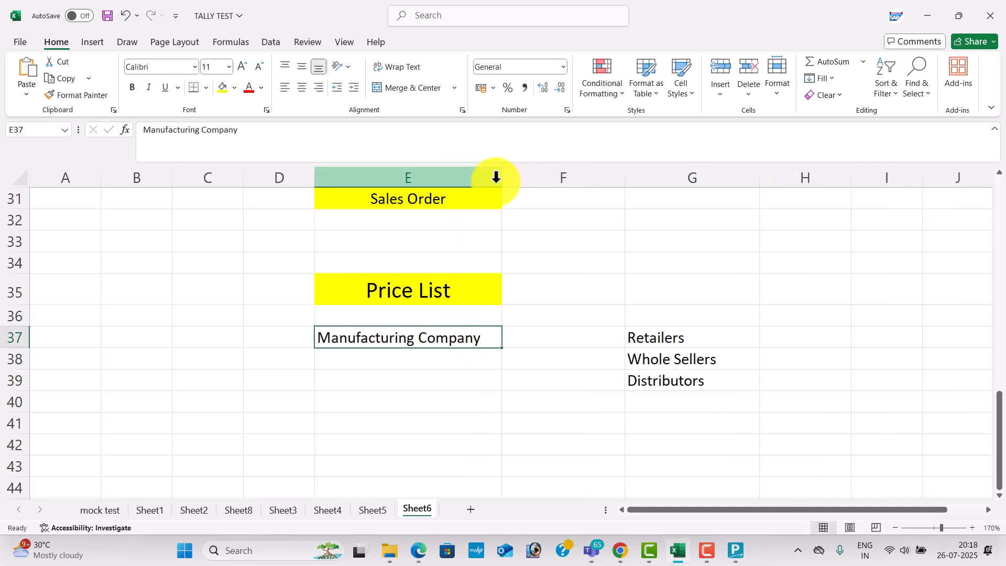
- Glance at the Price List exercise in the PDF, and enter the products Lays and Bingo in cells E39 and E40
{"action": "left_click", "coordinate": [376, 365]}
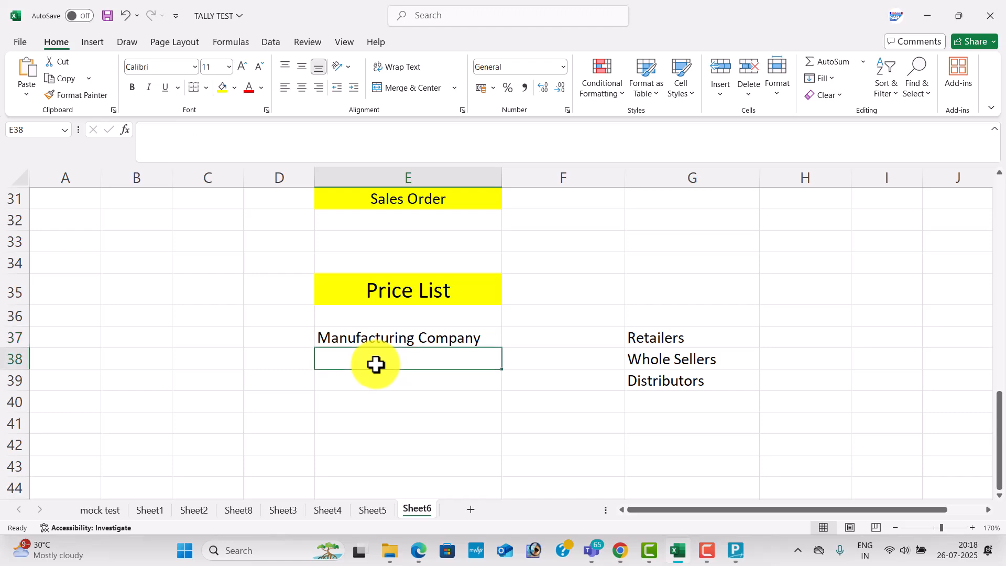
{"action": "key", "text": "alt+Tab"}
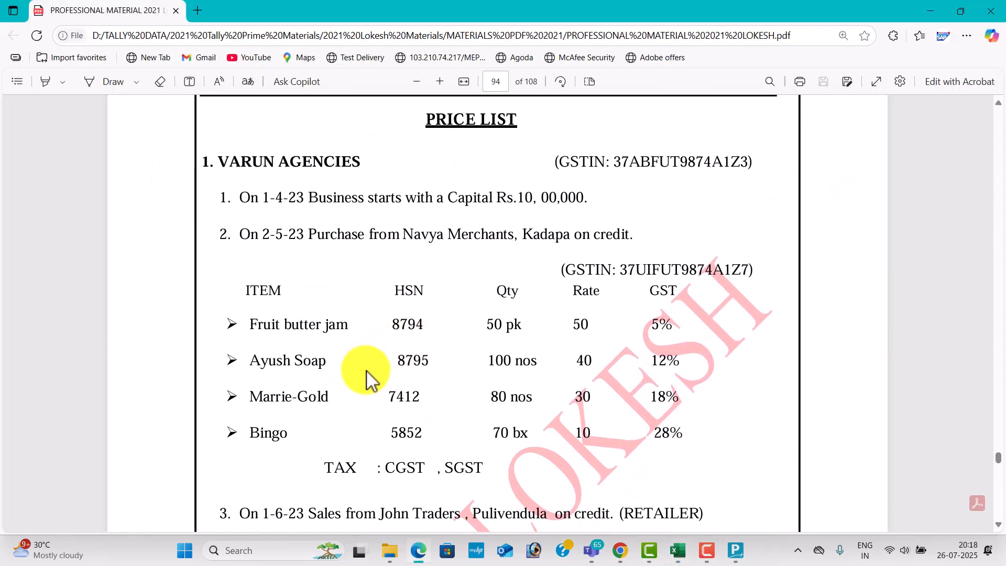
{"action": "key", "text": "alt+Tab"}
{"action": "left_click", "coordinate": [388, 381]}
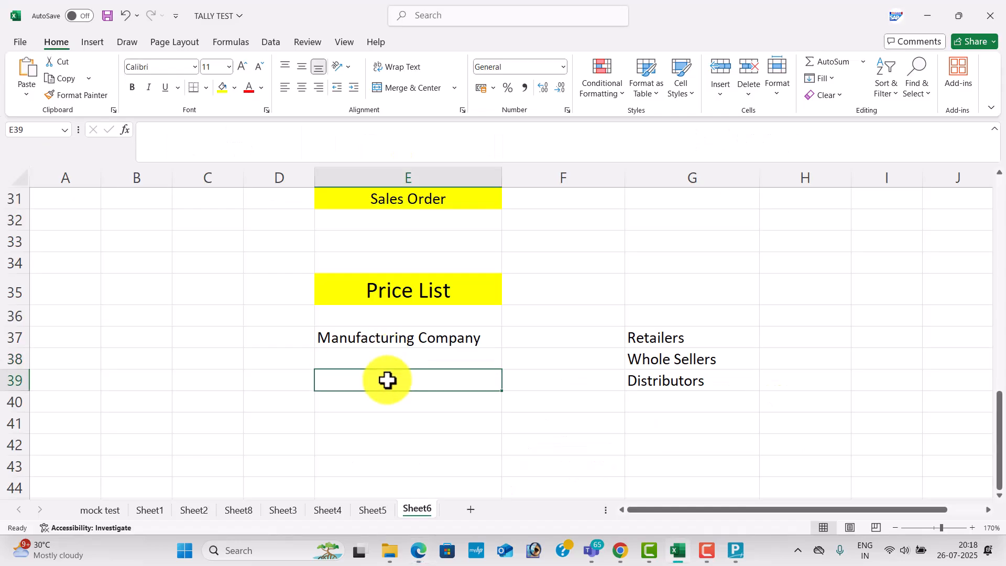
{"action": "type", "text": "I"}
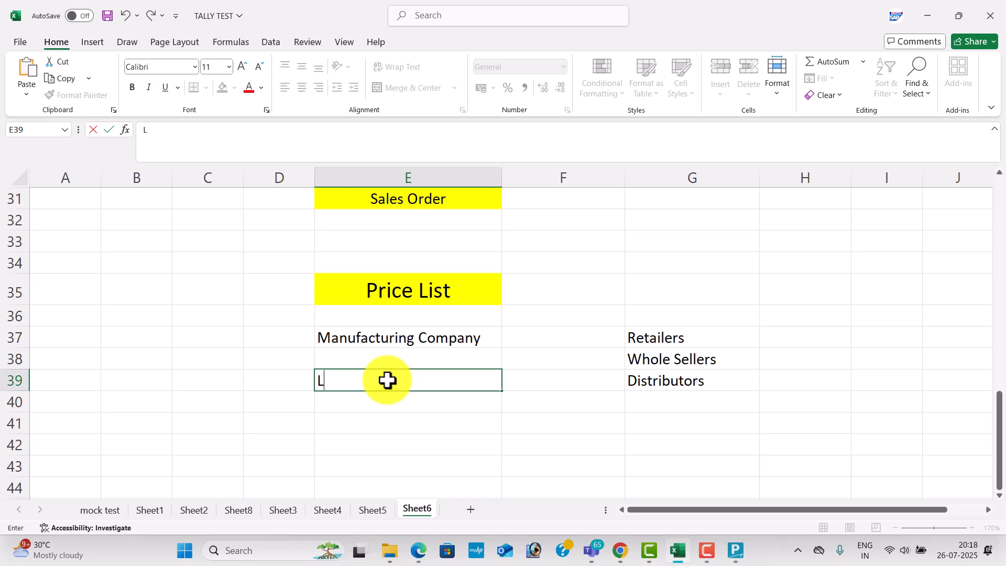
{"action": "key", "text": "Return"}
{"action": "type", "text": "b"}
{"action": "type", "text": "N"}
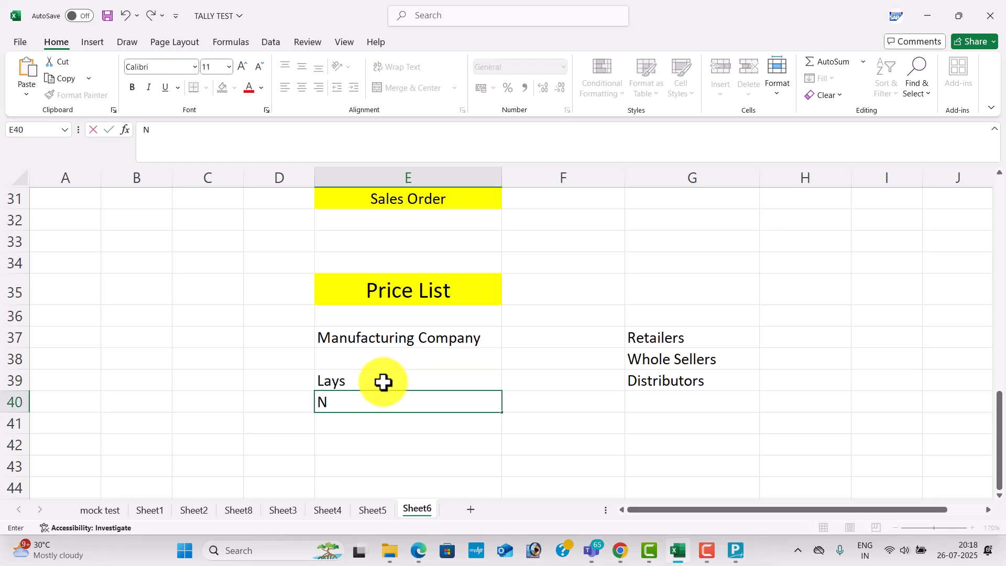
{"action": "type", "text": "Bingo"}
{"action": "key", "text": "Return"}
- Add Sops as the third product in cell E41 and select the Manufacturing Company cell
{"action": "key", "text": "alt+Tab"}
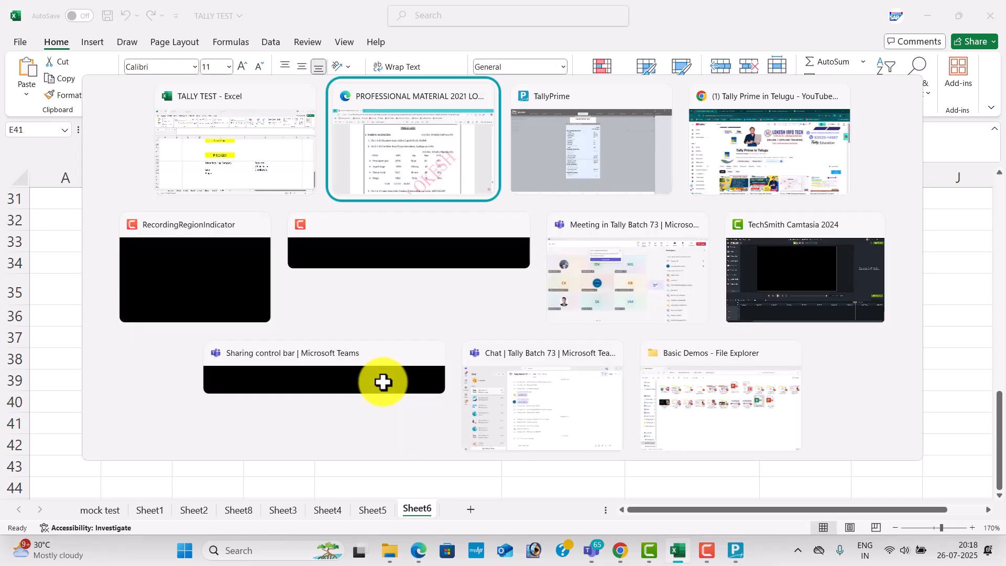
{"action": "key", "text": "alt+Tab"}
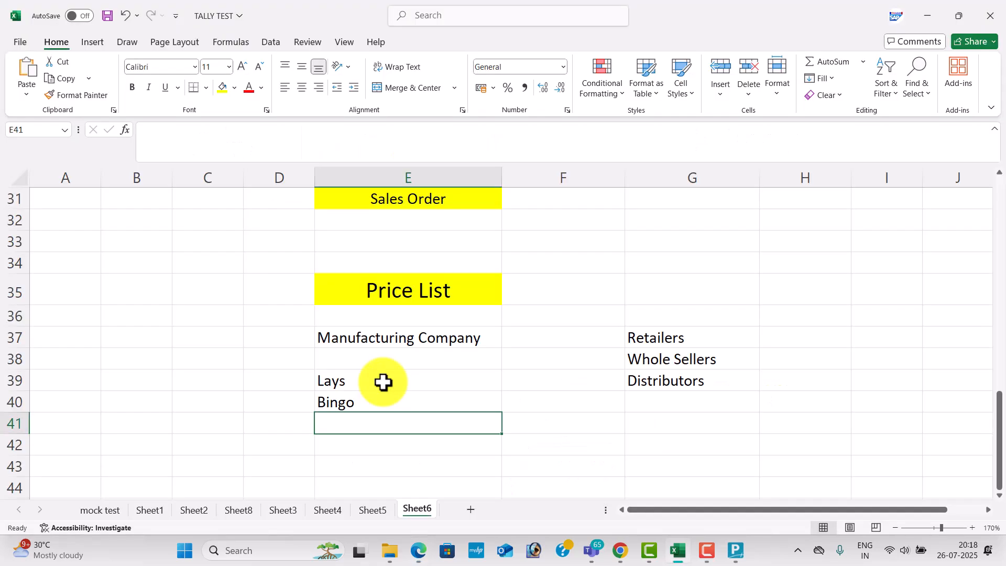
{"action": "type", "text": "s"}
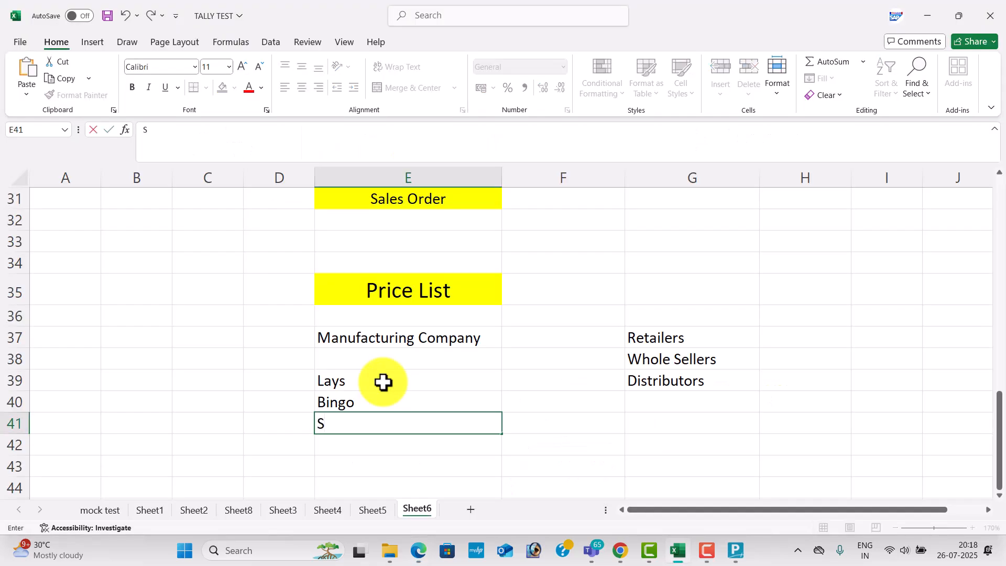
{"action": "type", "text": "ops"}
{"action": "key", "text": "Return"}
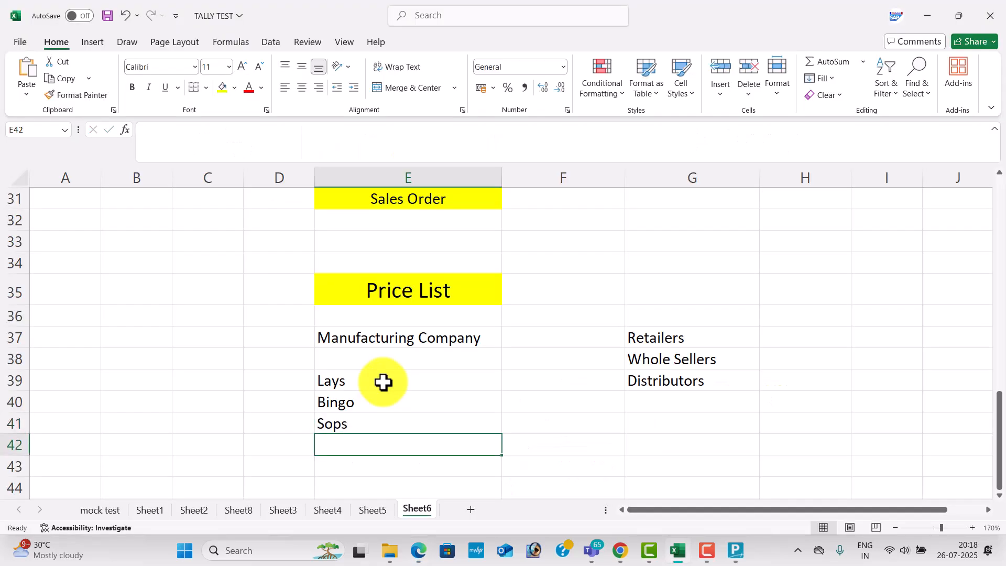
{"action": "key", "text": "Up"}
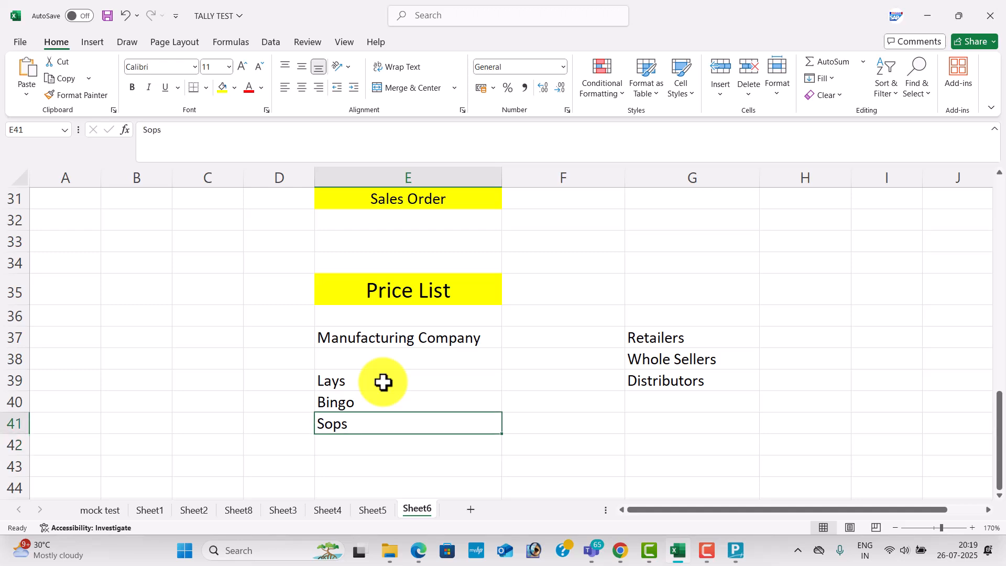
{"action": "left_click", "coordinate": [402, 338]}
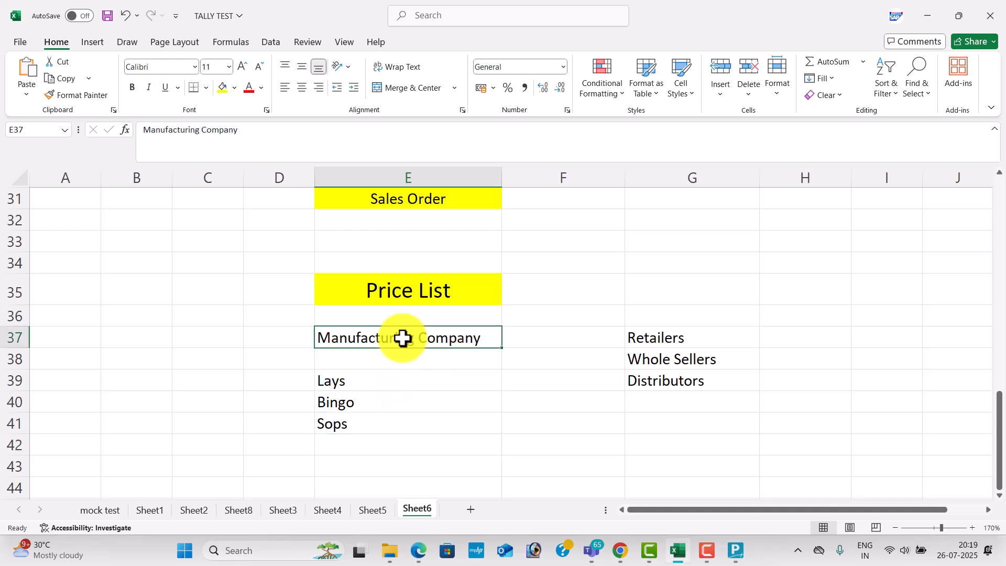
- Correct the third product name in cell E41 to Soaps
{"action": "left_click", "coordinate": [354, 401]}
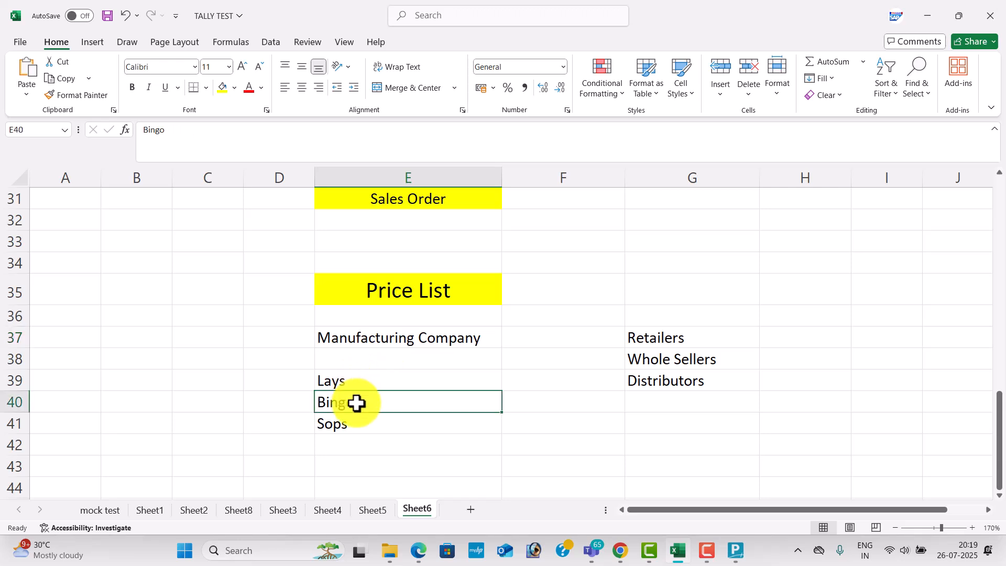
{"action": "double_click", "coordinate": [337, 425]}
{"action": "type", "text": "a"}
{"action": "left_click", "coordinate": [440, 397]}
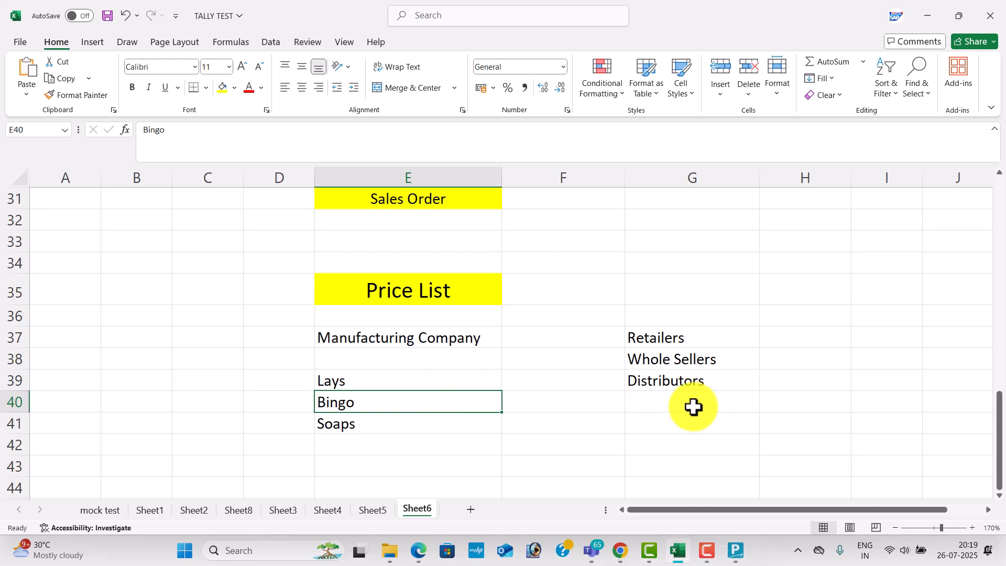
{"action": "scroll", "coordinate": [782, 400], "scroll_direction": "down", "scroll_amount": 2}
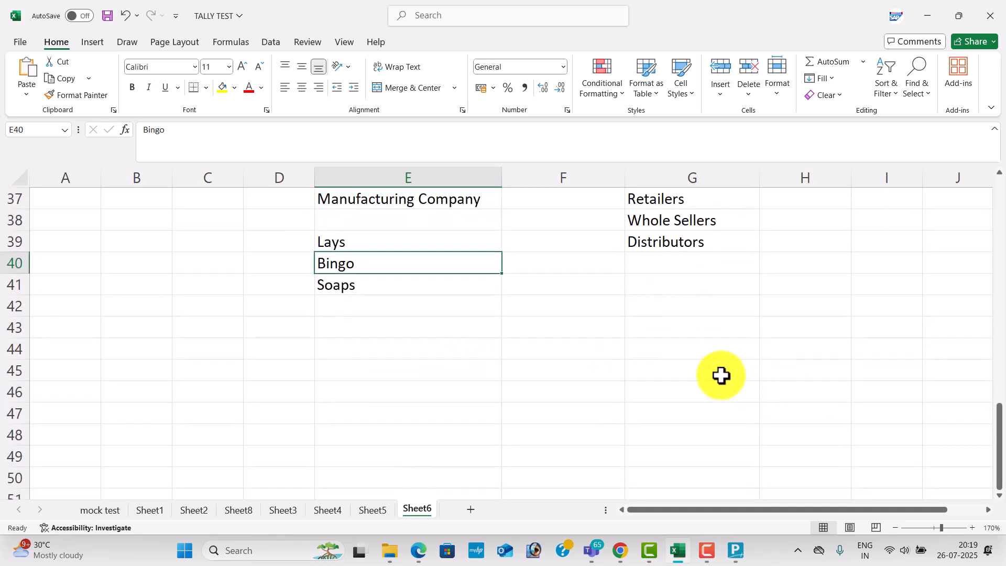
{"action": "scroll", "coordinate": [619, 327], "scroll_direction": "up", "scroll_amount": 1}
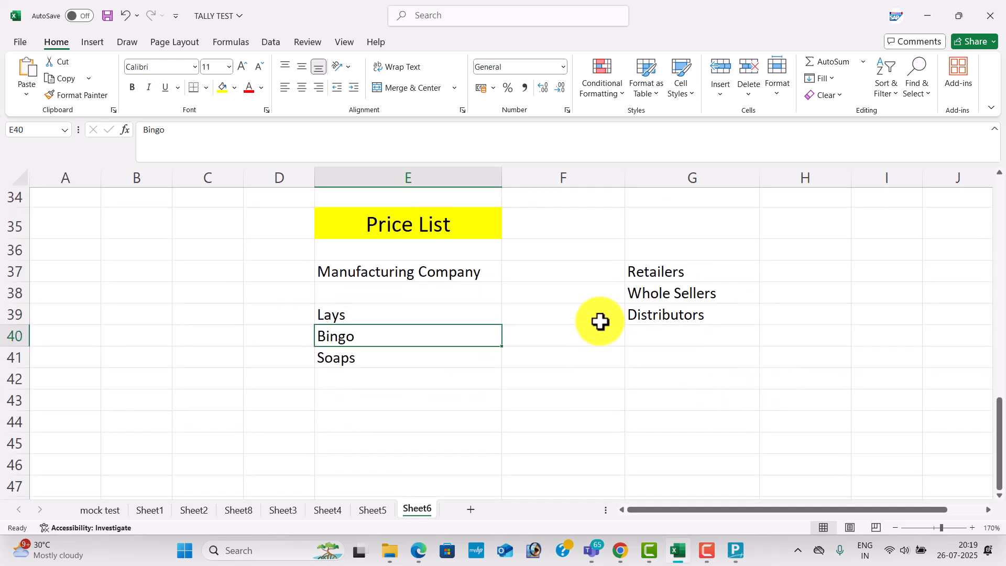
{"action": "left_click", "coordinate": [822, 341]}
{"action": "left_click_drag", "start_coordinate": [420, 317], "coordinate": [419, 361]}
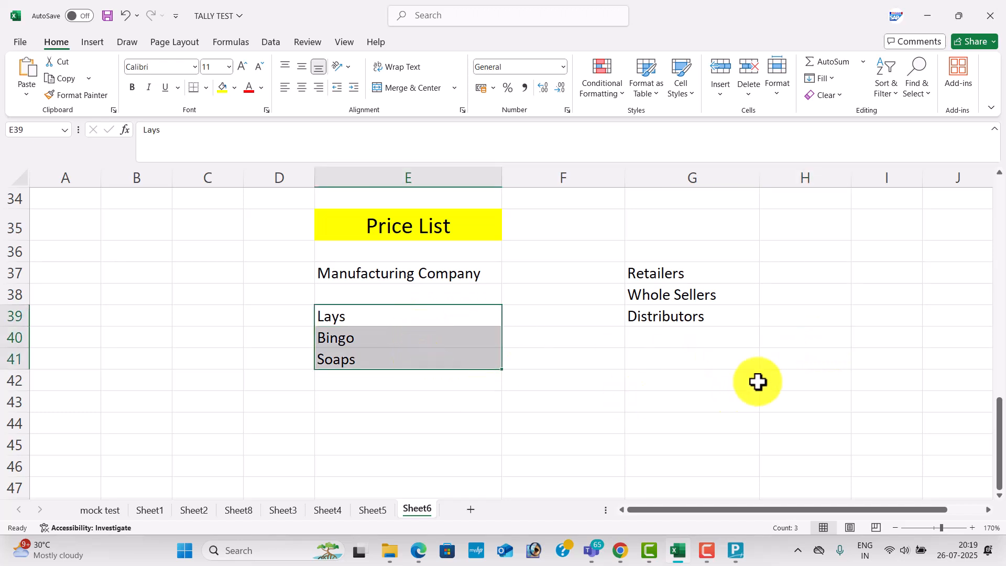
{"action": "left_click", "coordinate": [798, 338]}
- Center the customer types in cells G37 to G39 and fill those cells with yellow
{"action": "left_click_drag", "start_coordinate": [712, 279], "coordinate": [710, 316]}
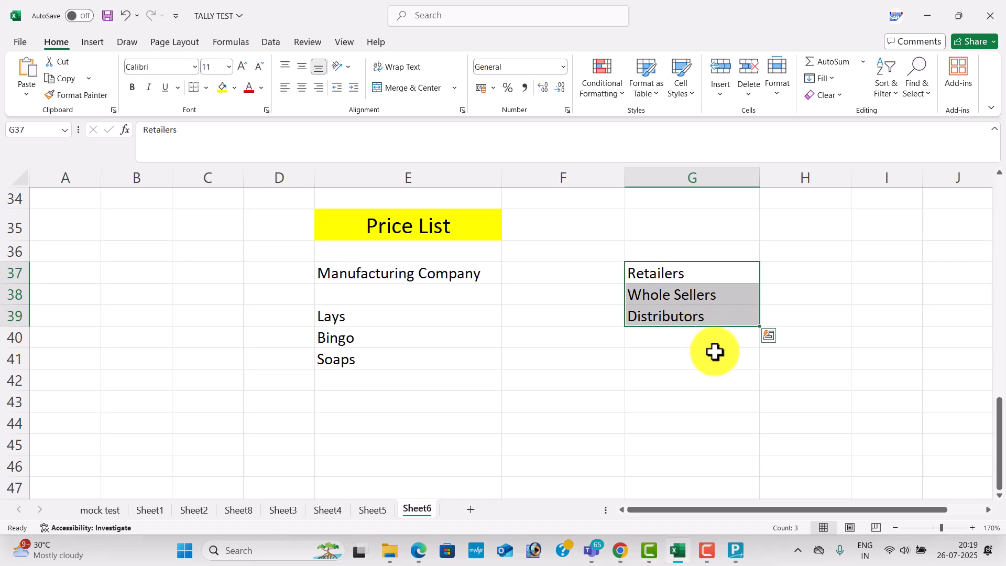
{"action": "left_click", "coordinate": [302, 87]}
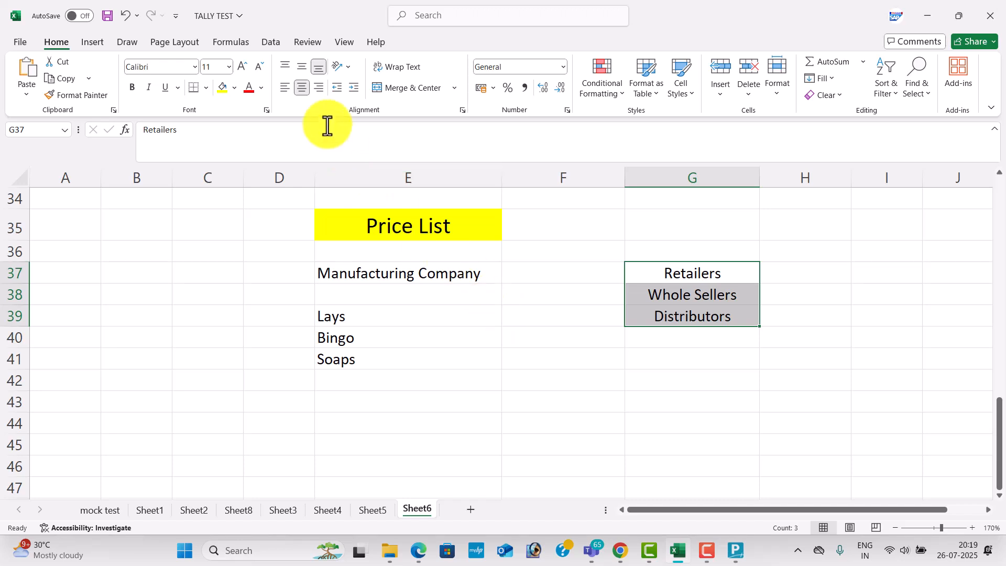
{"action": "left_click", "coordinate": [224, 91]}
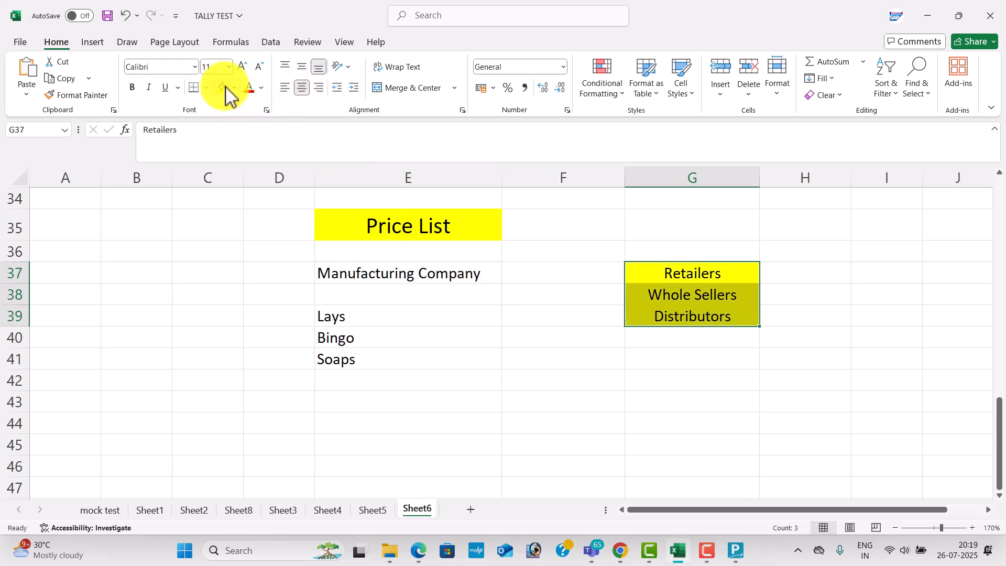
- Enter the city names Hyderbad and Banglore in cells E43 and E44
{"action": "left_click", "coordinate": [376, 402]}
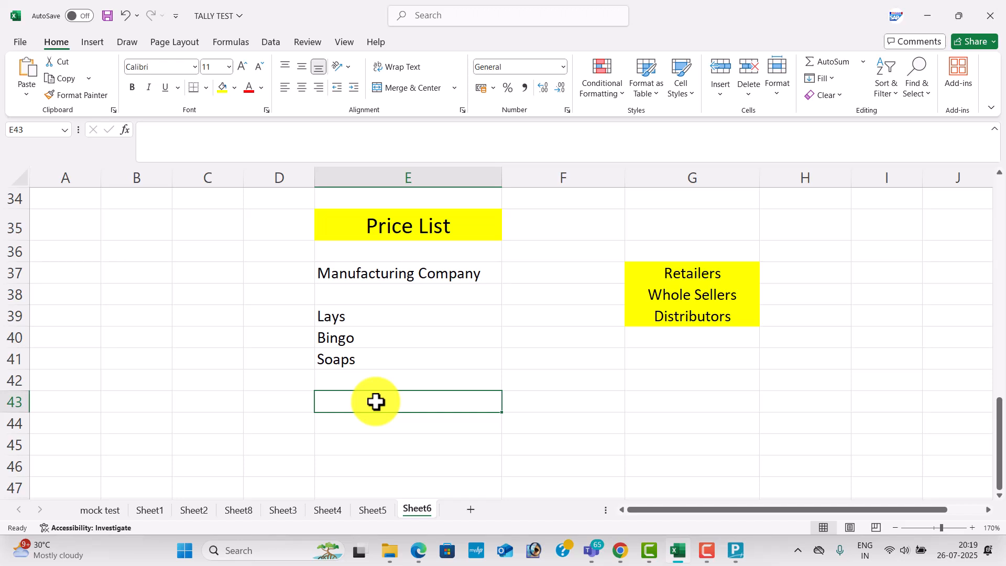
{"action": "type", "text": "Hyder"}
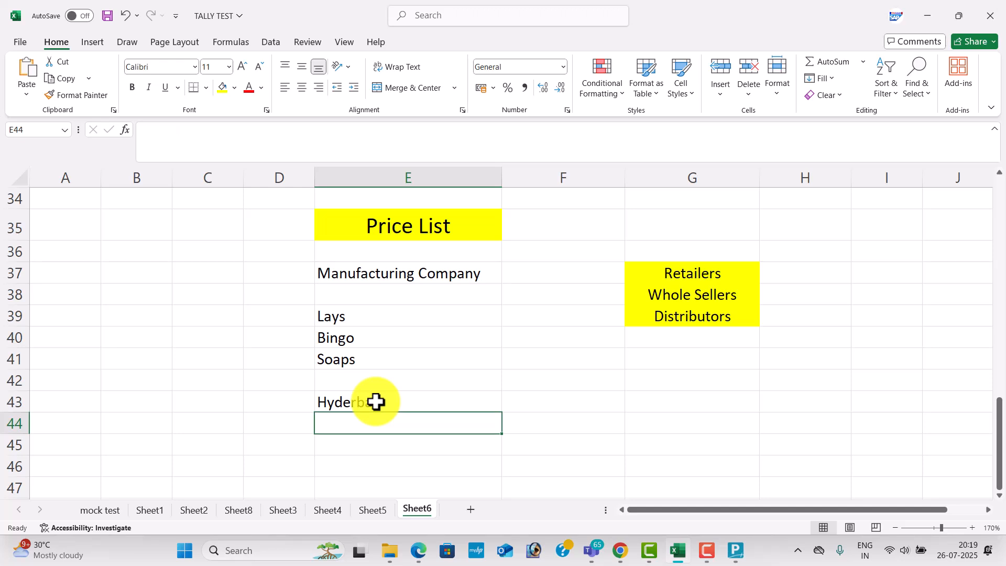
{"action": "type", "text": "Banglore"}
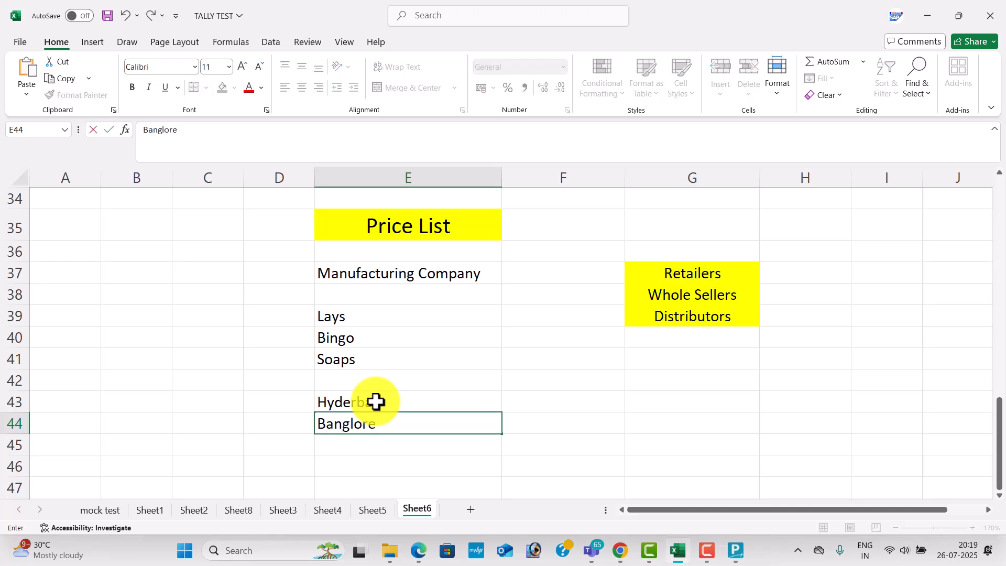
{"action": "key", "text": "Tab"}
- Enter Stock or Goods in cell F43 and Buying and Selling in cell F44
{"action": "key", "text": "Up"}
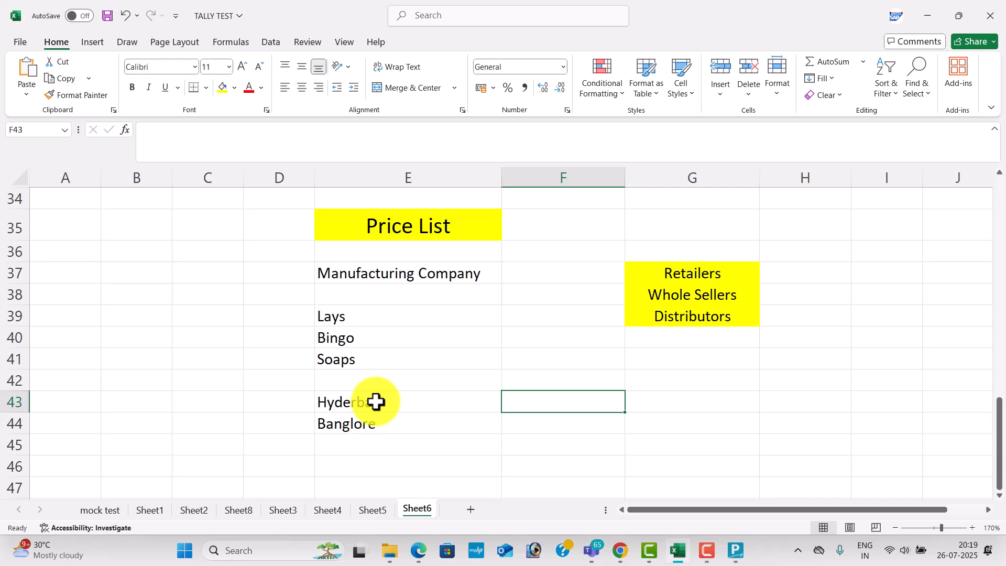
{"action": "type", "text": "Stock"}
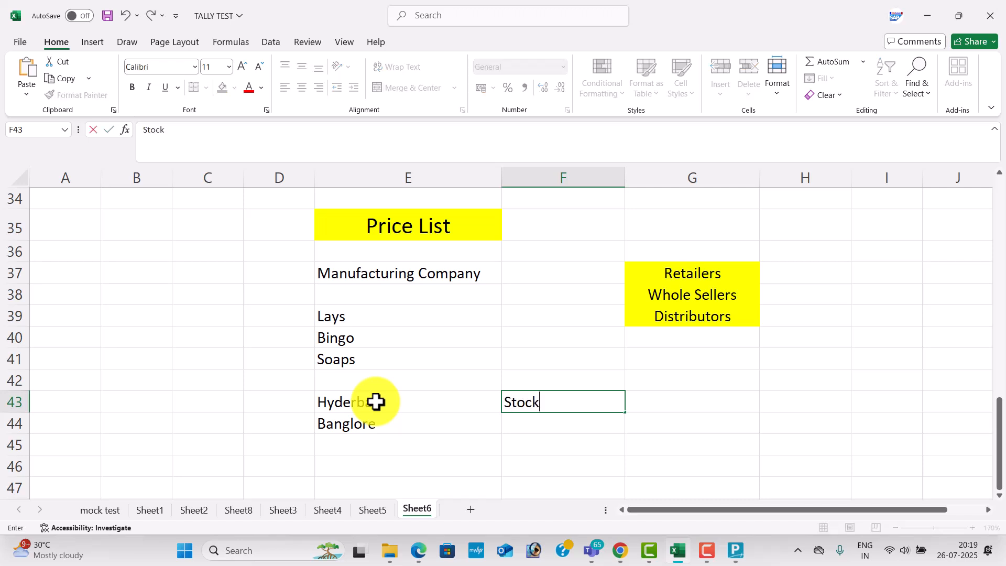
{"action": "type", "text": " or Good"}
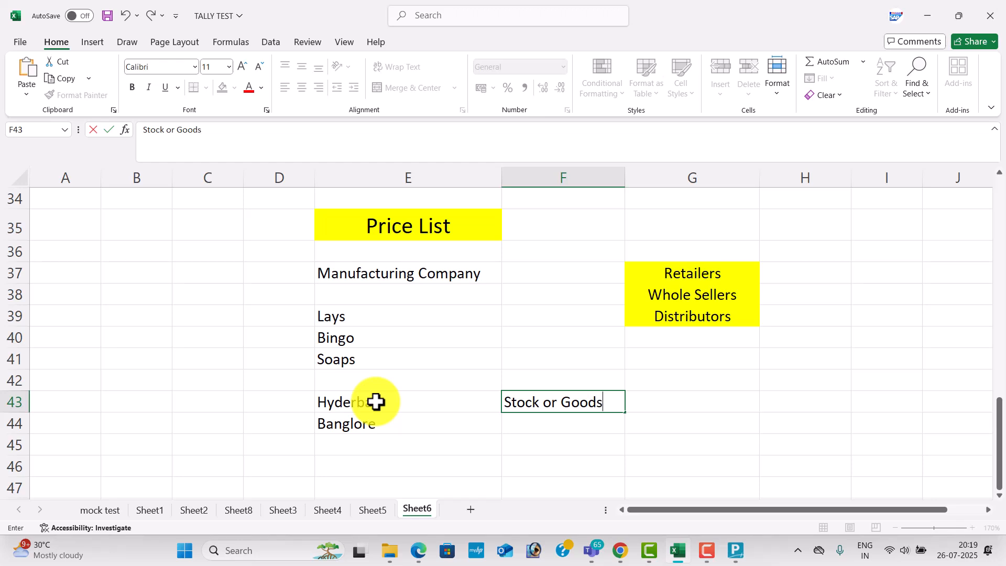
{"action": "type", "text": "s"}
{"action": "key", "text": "Return"}
{"action": "type", "text": "Bu"}
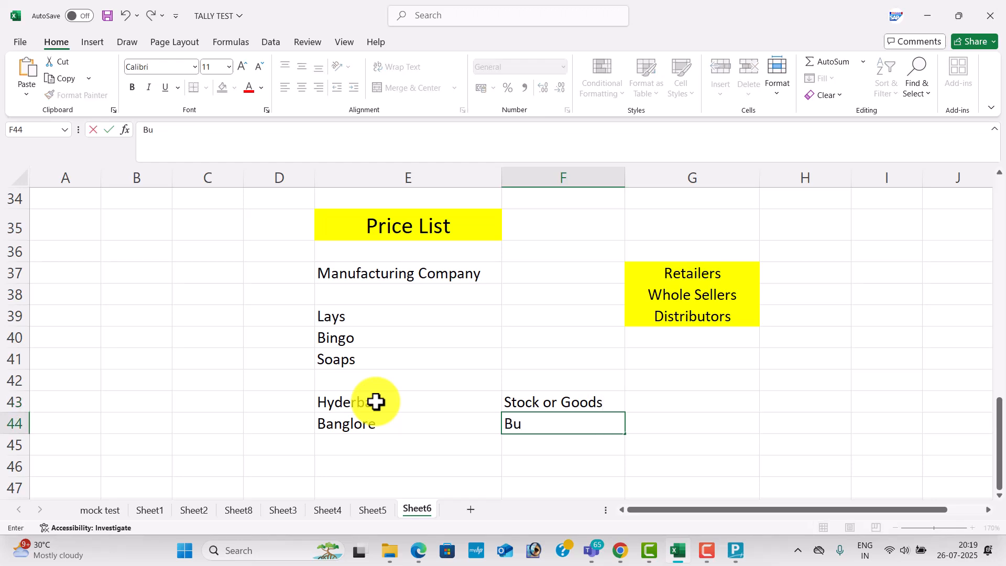
{"action": "type", "text": "ying and Selling"}
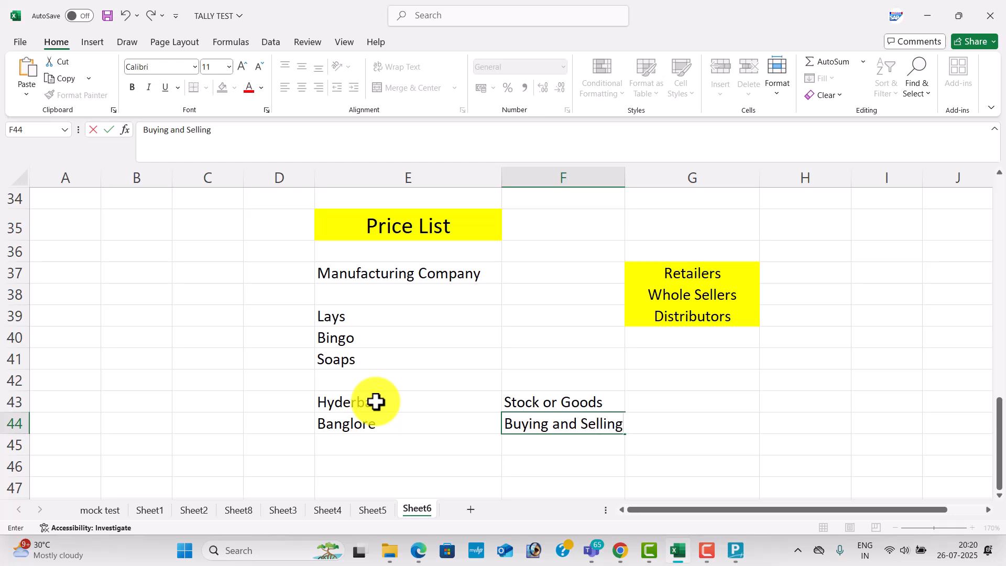
{"action": "key", "text": "Return"}
- Start a second city list with Vizag in cell E47 and Kurnool in cell E48
{"action": "key", "text": "Return"}
{"action": "key", "text": "Return"}
{"action": "key", "text": "Return"}
{"action": "key", "text": "Return"}
{"action": "key", "text": "Return"}
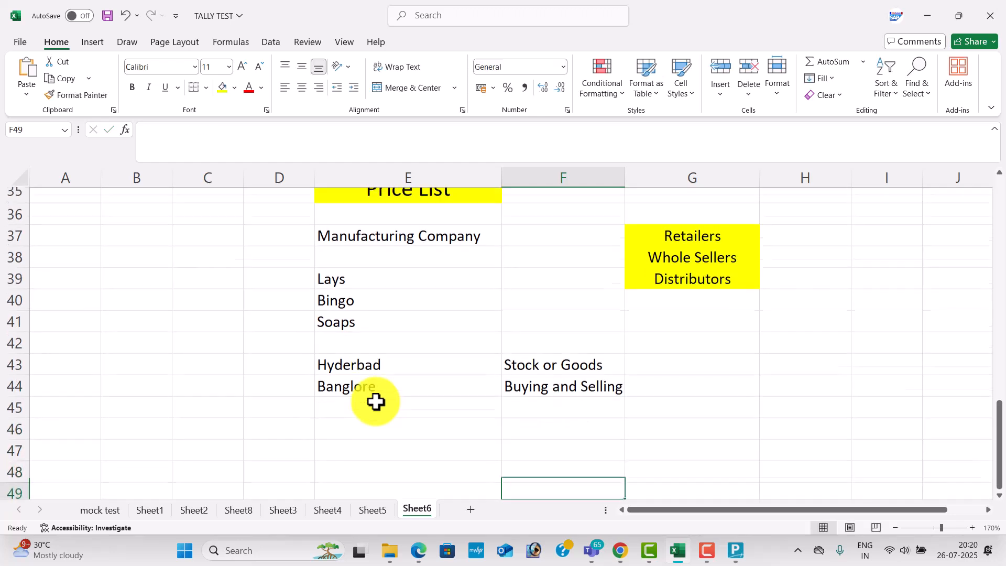
{"action": "key", "text": "Up"}
{"action": "key", "text": "Up"}
{"action": "key", "text": "Up"}
{"action": "key", "text": "Left"}
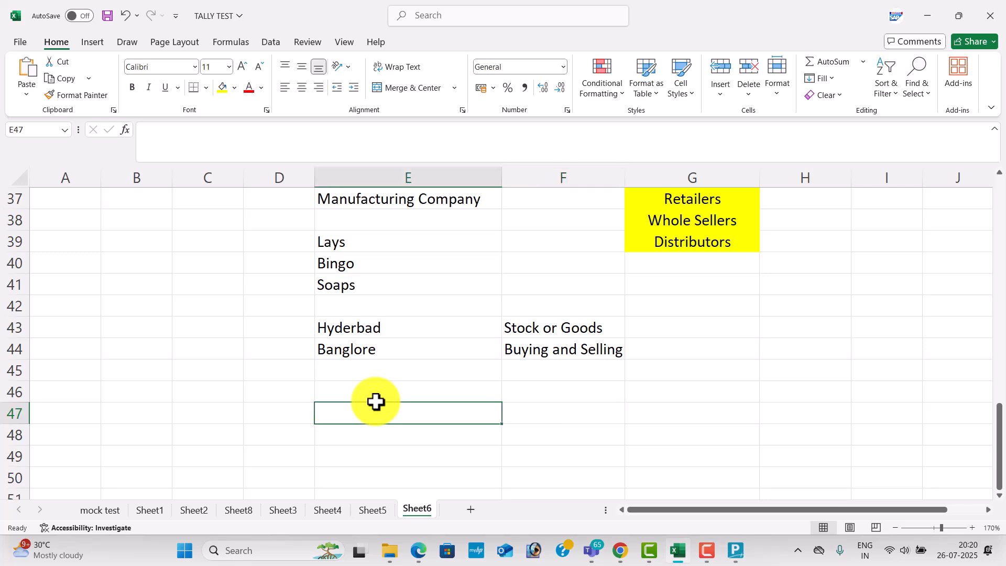
{"action": "type", "text": "Vi"}
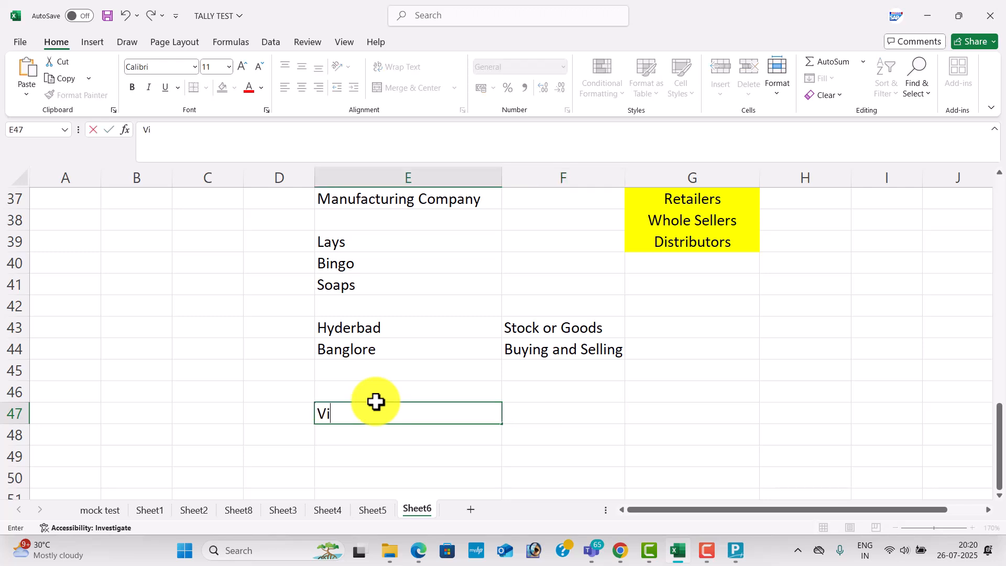
{"action": "type", "text": "zag"}
{"action": "key", "text": "Return"}
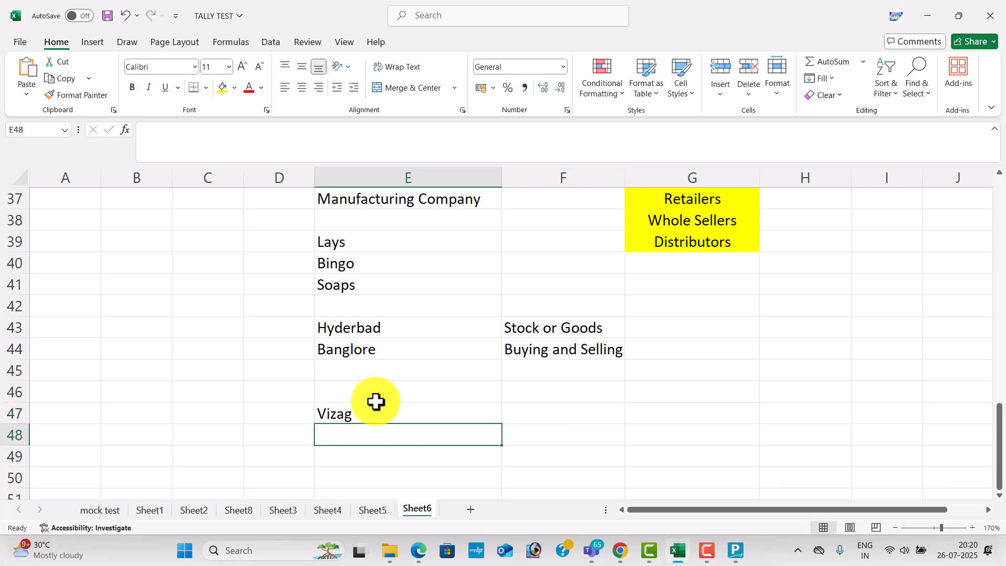
{"action": "type", "text": "Kurnool"}
{"action": "key", "text": "Return"}
- Continue the city list with Nellore, Warangal and Medchel in cells E49 to E51
{"action": "type", "text": "N"}
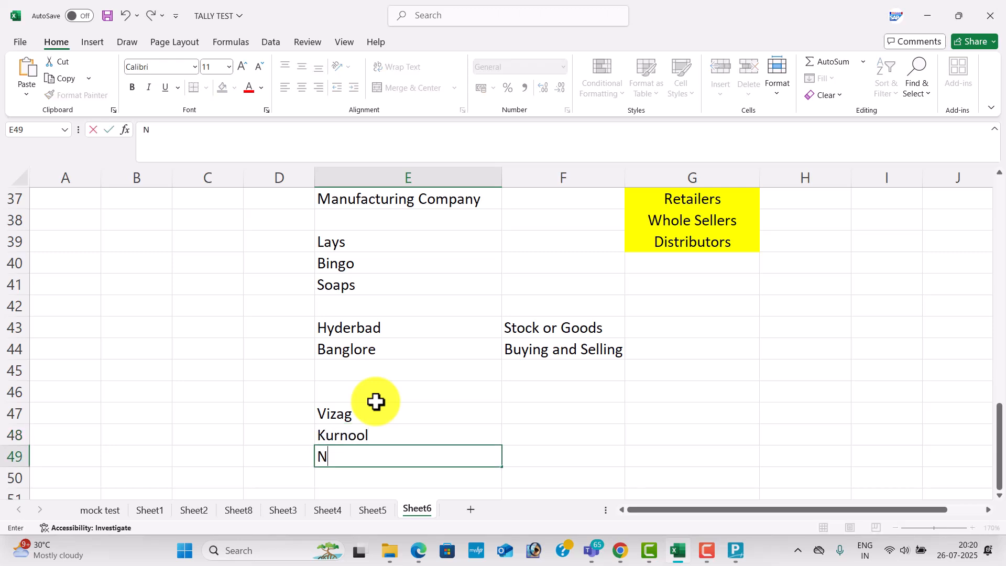
{"action": "type", "text": "ellore"}
{"action": "key", "text": "Return"}
{"action": "type", "text": "Wara"}
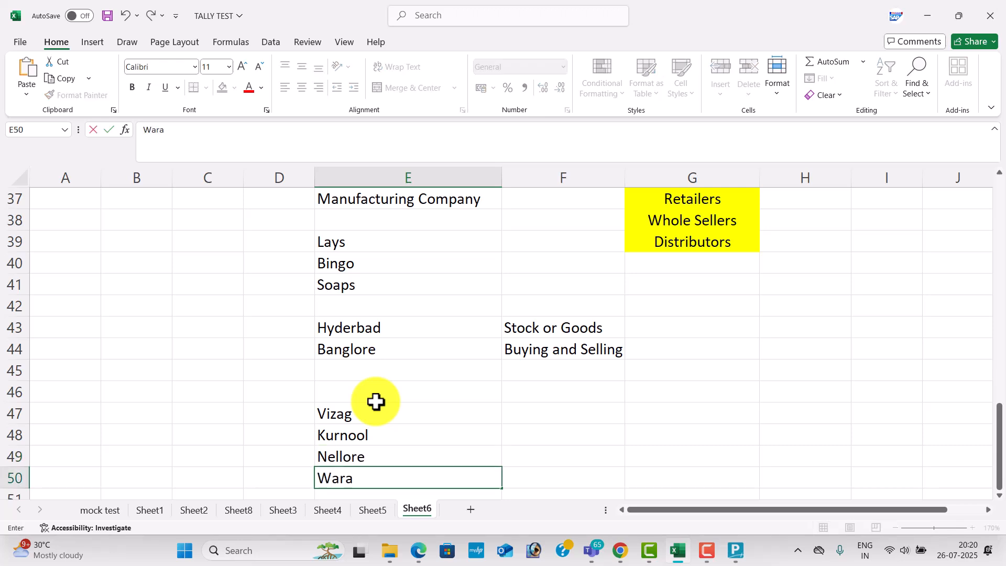
{"action": "type", "text": "ngal"}
{"action": "key", "text": "Return"}
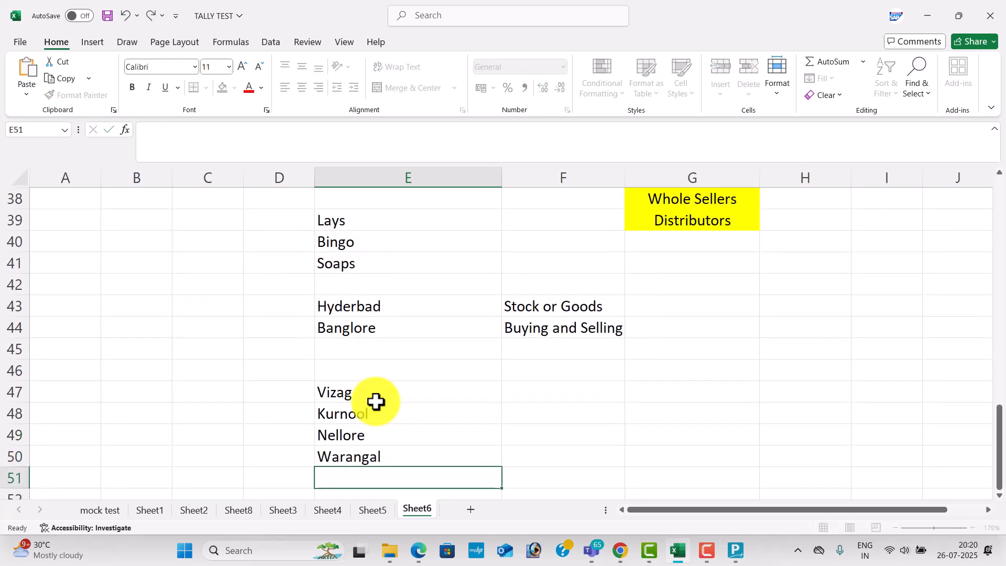
{"action": "type", "text": "Medchel"}
- Enter the state names Andhra and Telangana in cells F47 and F48 beside the city list
{"action": "key", "text": "Right"}
{"action": "key", "text": "Up"}
{"action": "key", "text": "Up"}
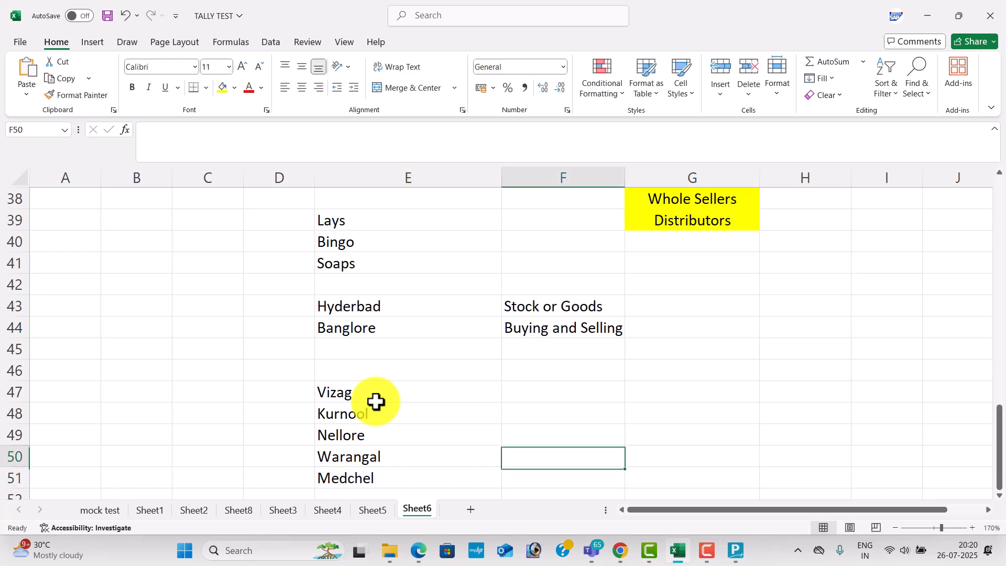
{"action": "key", "text": "Up"}
{"action": "key", "text": "Up"}
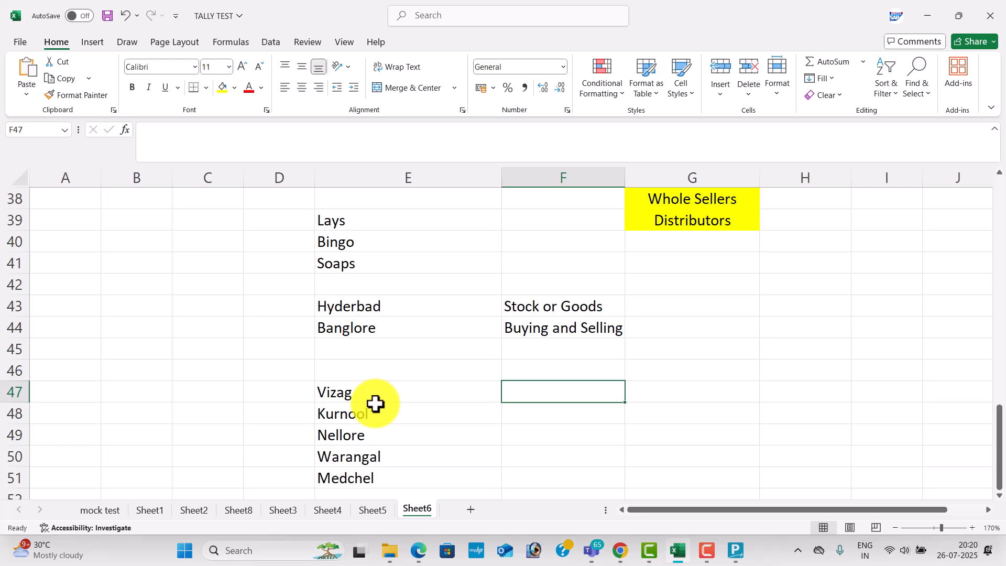
{"action": "type", "text": "andh"}
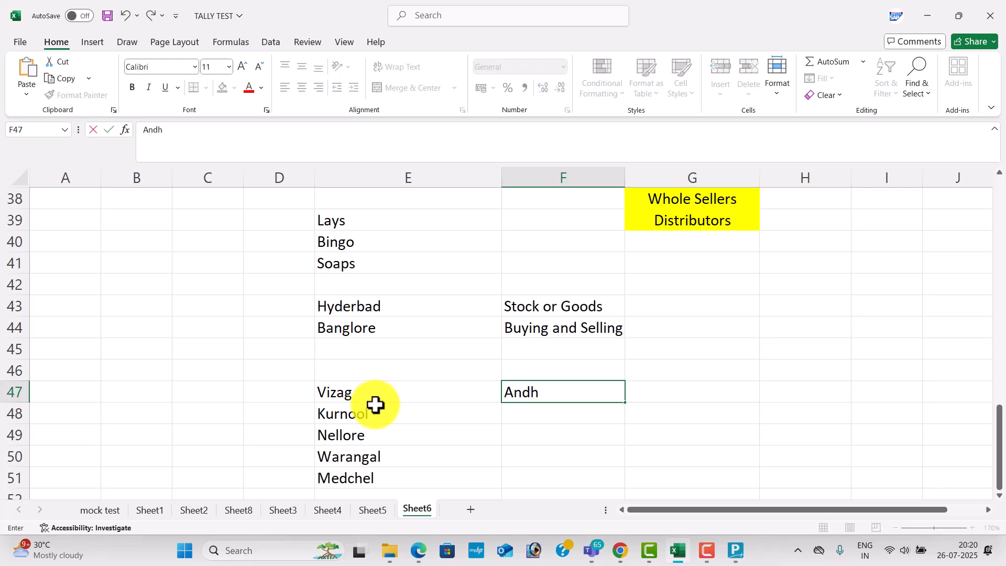
{"action": "key", "text": "Return"}
{"action": "type", "text": "Telangana"}
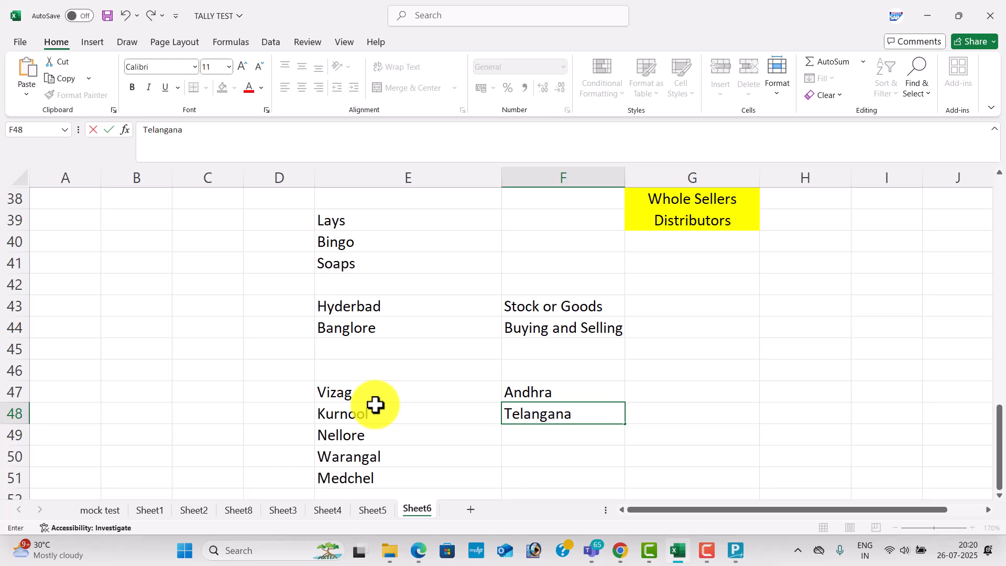
{"action": "key", "text": "Return"}
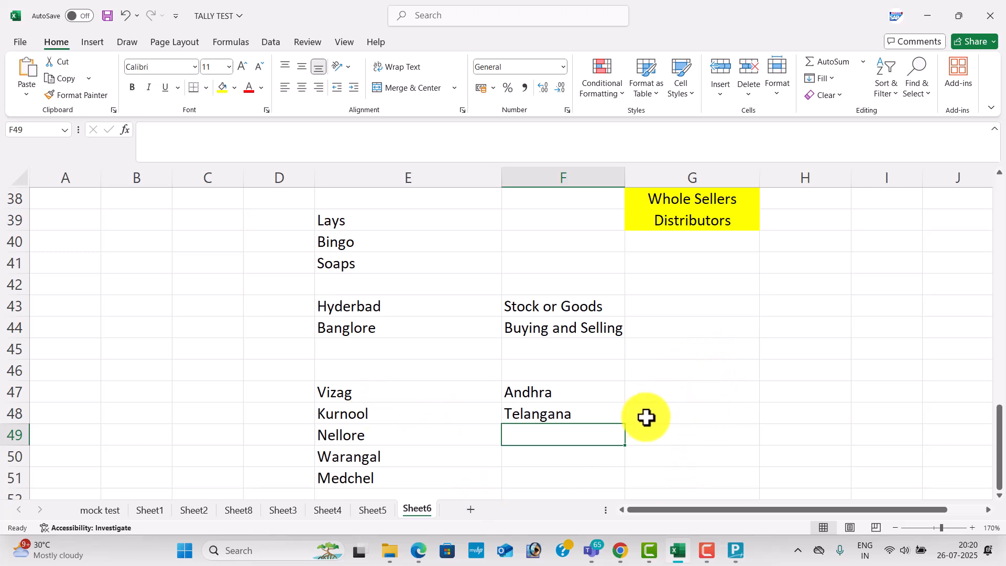
{"action": "left_click", "coordinate": [426, 394]}
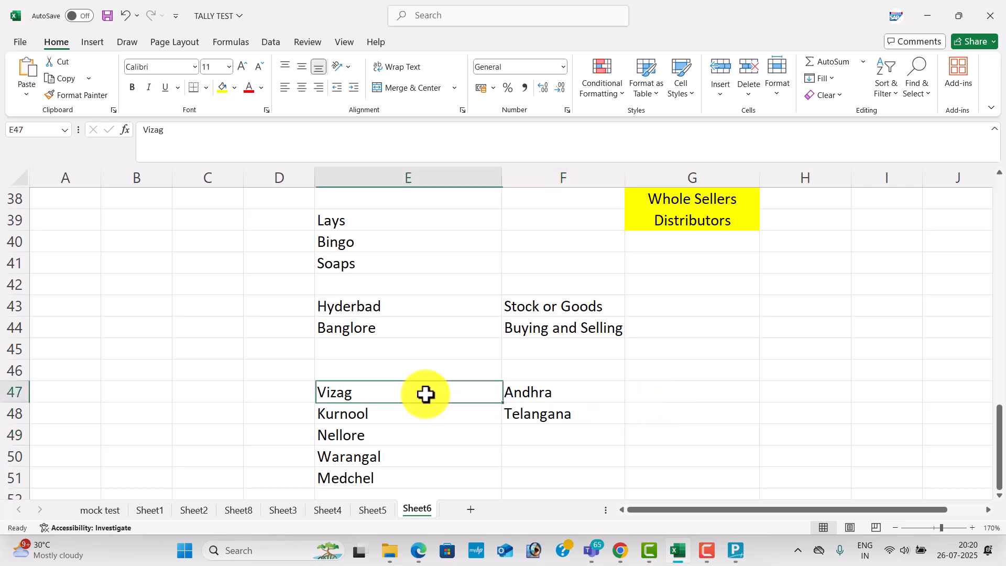
{"action": "left_click", "coordinate": [426, 416]}
{"action": "left_click", "coordinate": [420, 439]}
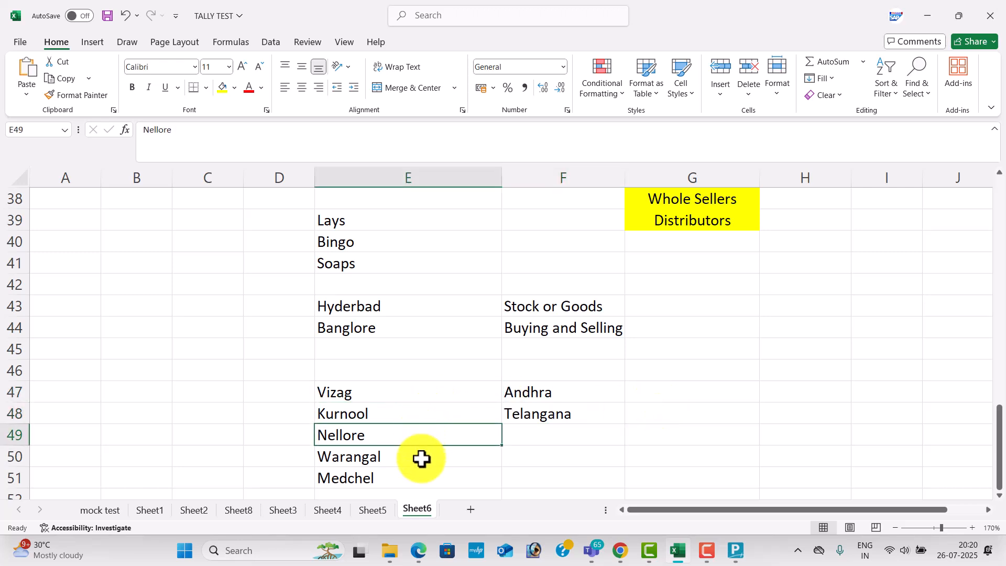
{"action": "left_click", "coordinate": [422, 459]}
{"action": "left_click", "coordinate": [415, 482]}
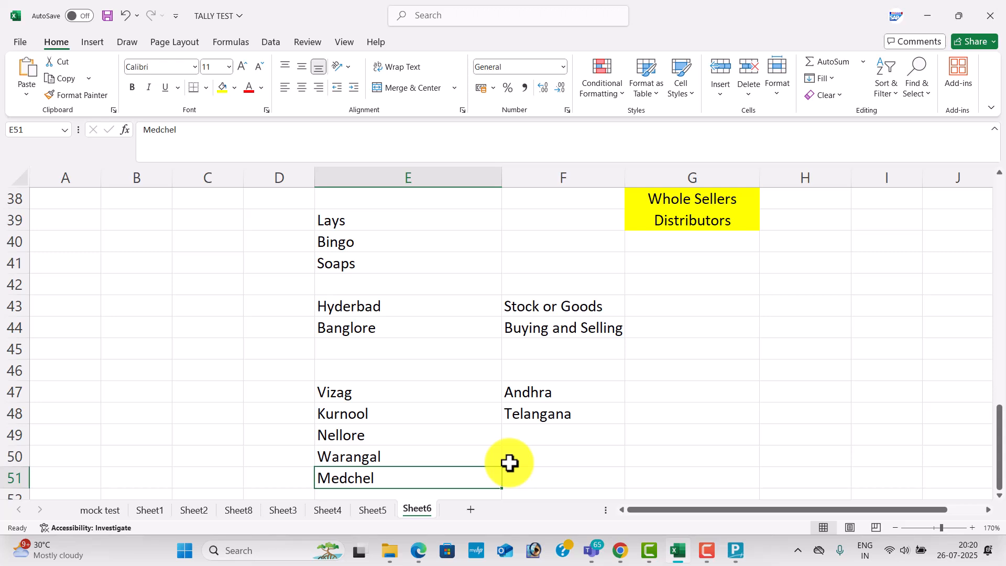
{"action": "left_click", "coordinate": [439, 454]}
- Center the city names in cells E47 to E51
{"action": "left_click", "coordinate": [408, 395]}
{"action": "left_click_drag", "start_coordinate": [408, 396], "coordinate": [414, 478]}
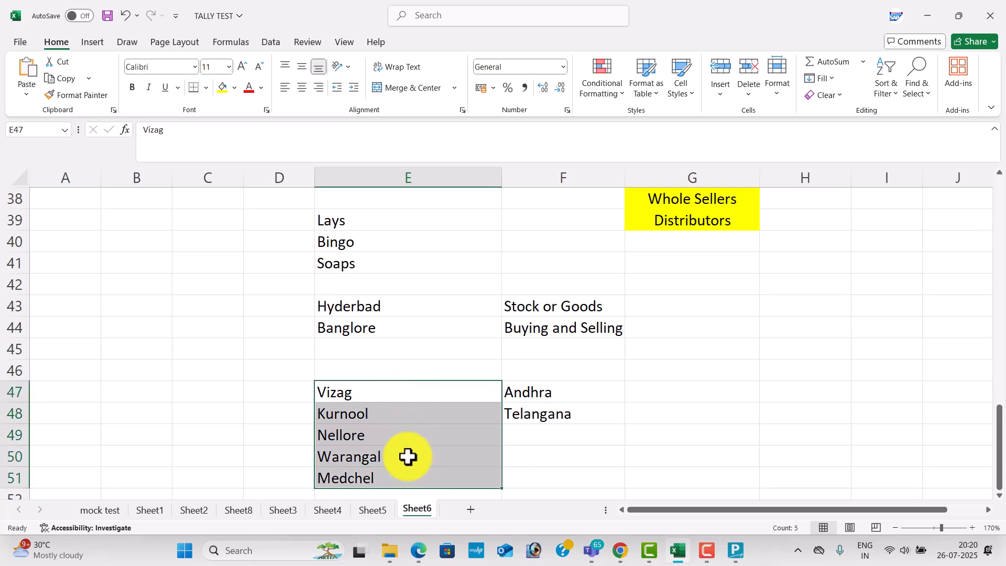
{"action": "left_click", "coordinate": [302, 88]}
{"action": "left_click", "coordinate": [456, 393]}
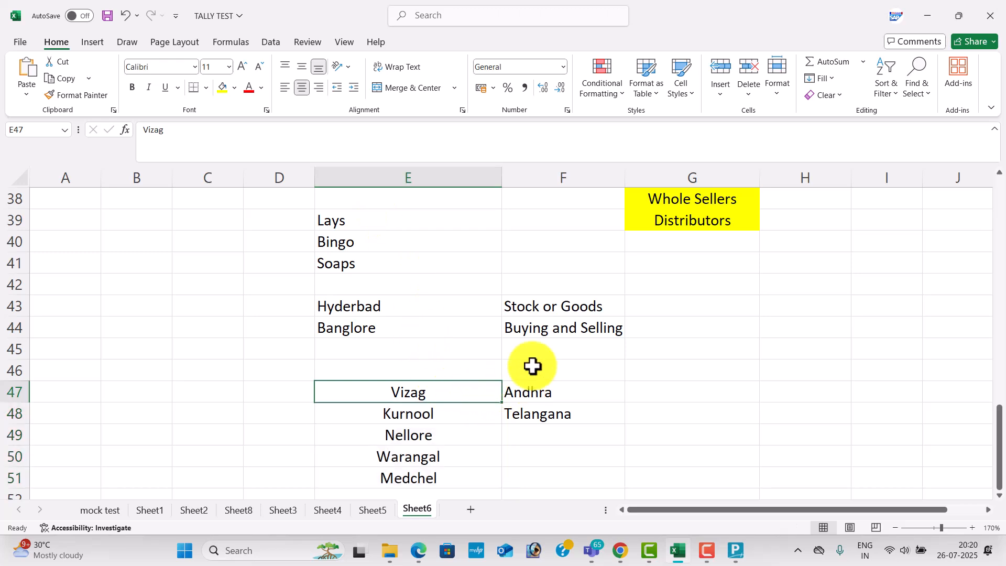
{"action": "left_click", "coordinate": [425, 313]}
{"action": "left_click", "coordinate": [423, 329]}
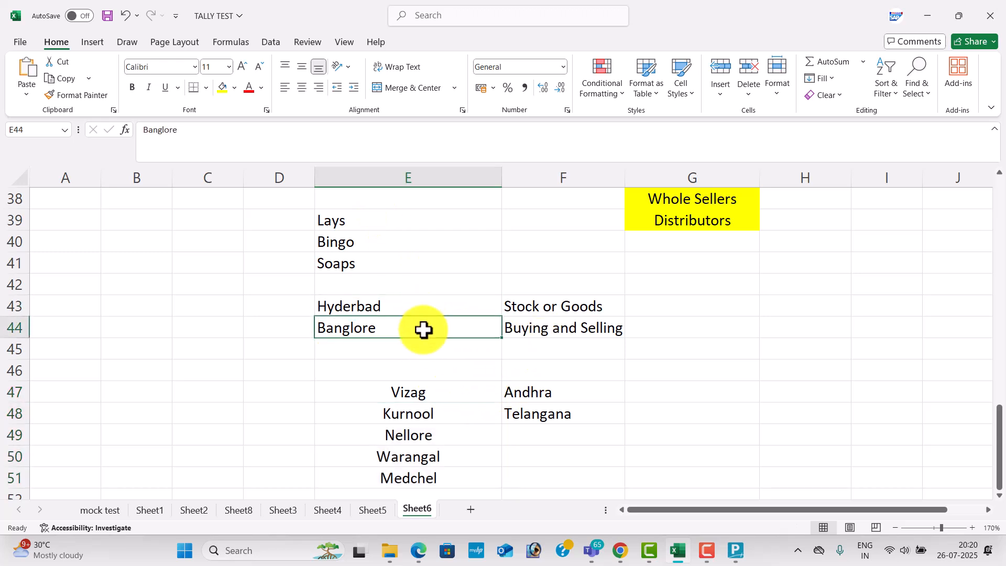
{"action": "left_click", "coordinate": [406, 285]}
{"action": "left_click", "coordinate": [403, 263]}
{"action": "left_click", "coordinate": [427, 242]}
{"action": "left_click", "coordinate": [428, 225]}
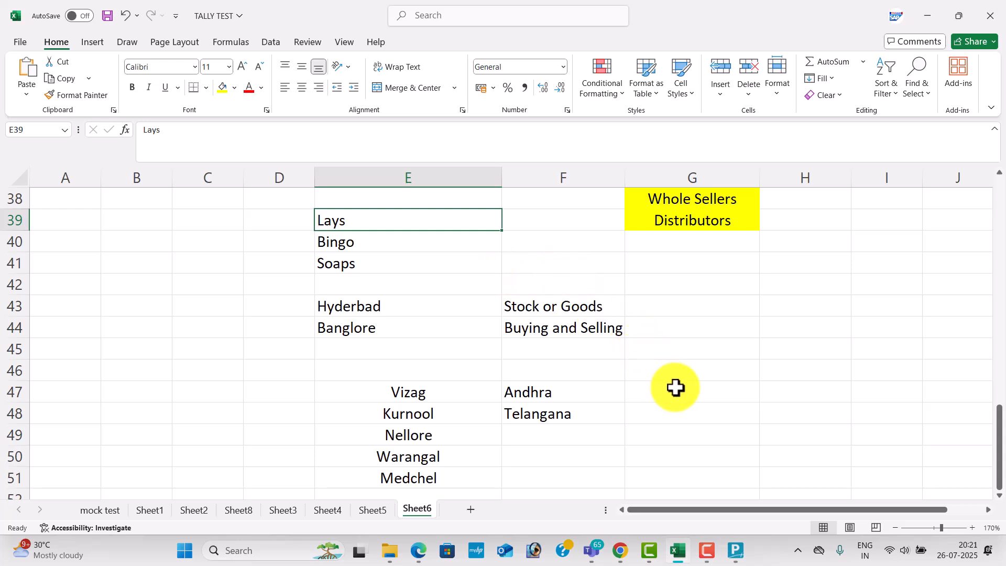
- Fill the Banglore cell E44 with yellow
{"action": "left_click", "coordinate": [701, 372]}
{"action": "left_click", "coordinate": [412, 321]}
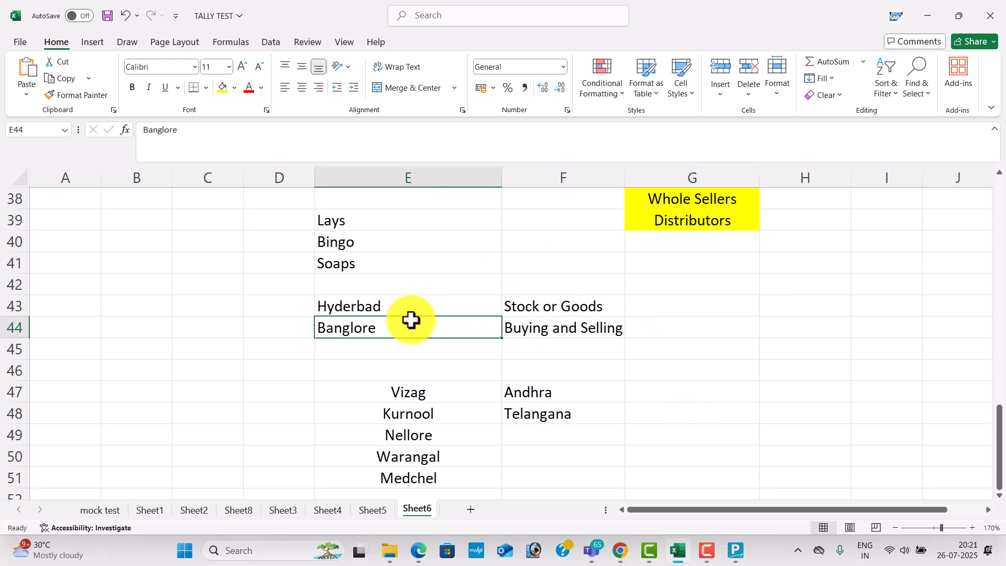
{"action": "left_click", "coordinate": [223, 90]}
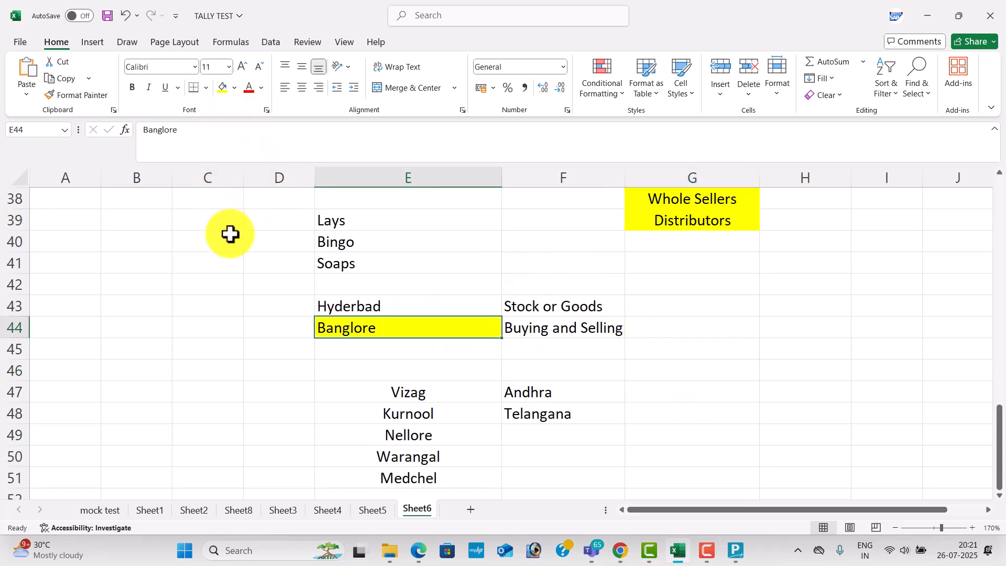
- Enter "Distributors" in cell C44 and widen column C to fit the text
{"action": "left_click", "coordinate": [226, 324]}
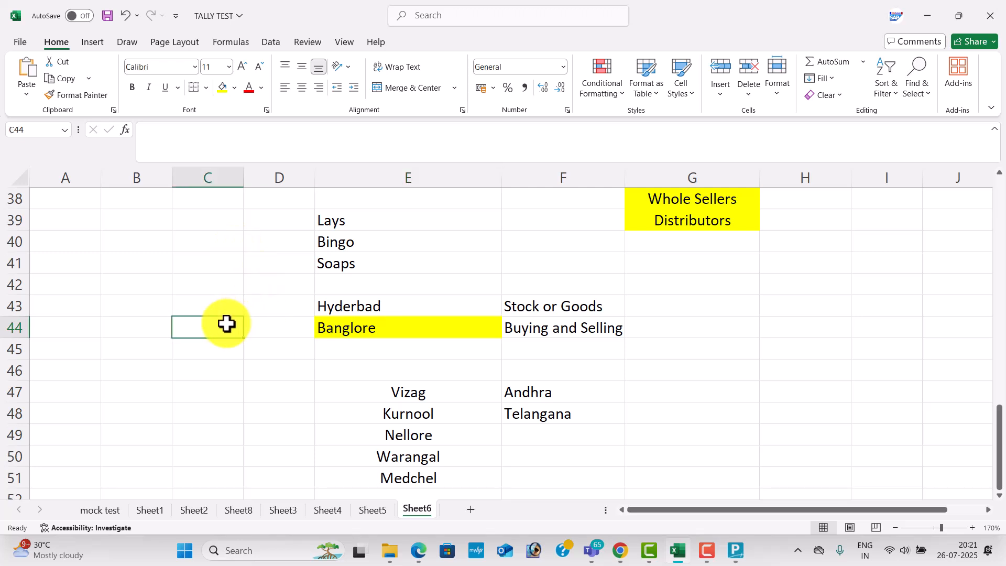
{"action": "type", "text": "Distributors"}
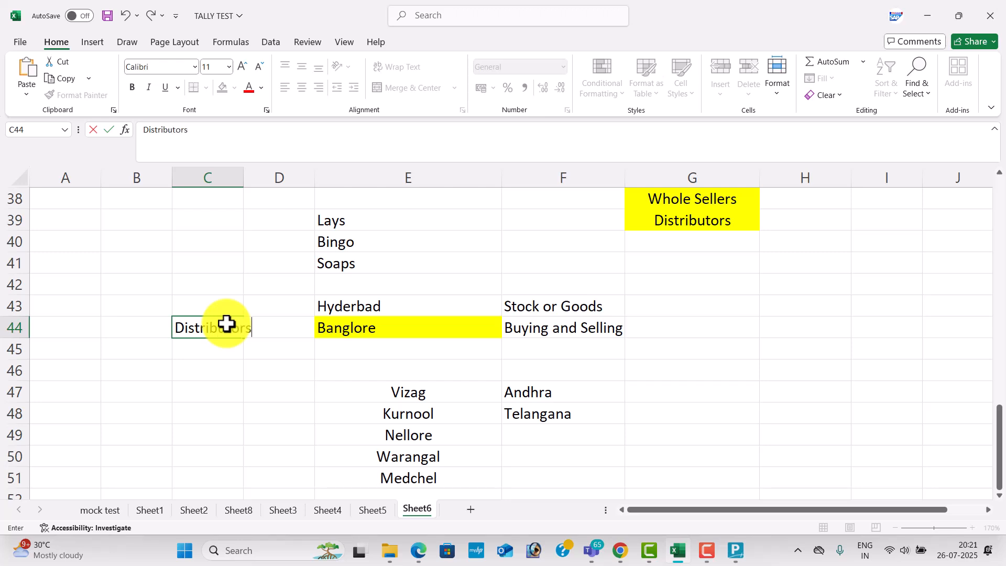
{"action": "key", "text": "Return"}
{"action": "left_click_drag", "start_coordinate": [242, 174], "coordinate": [262, 192]}
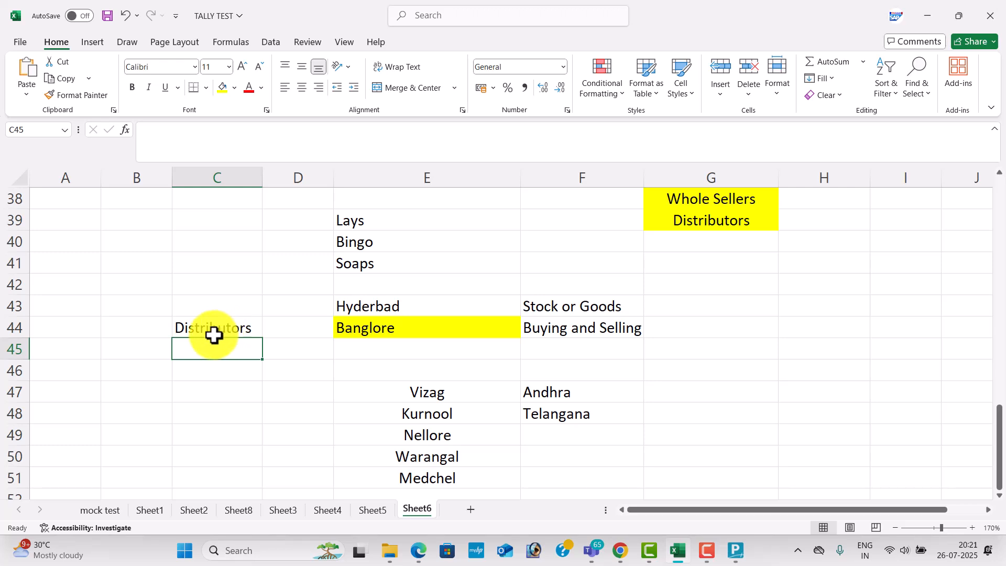
- Enter "Vivo" in C43 and "Oppo" in C42, above the Distributors label
{"action": "left_click", "coordinate": [203, 313]}
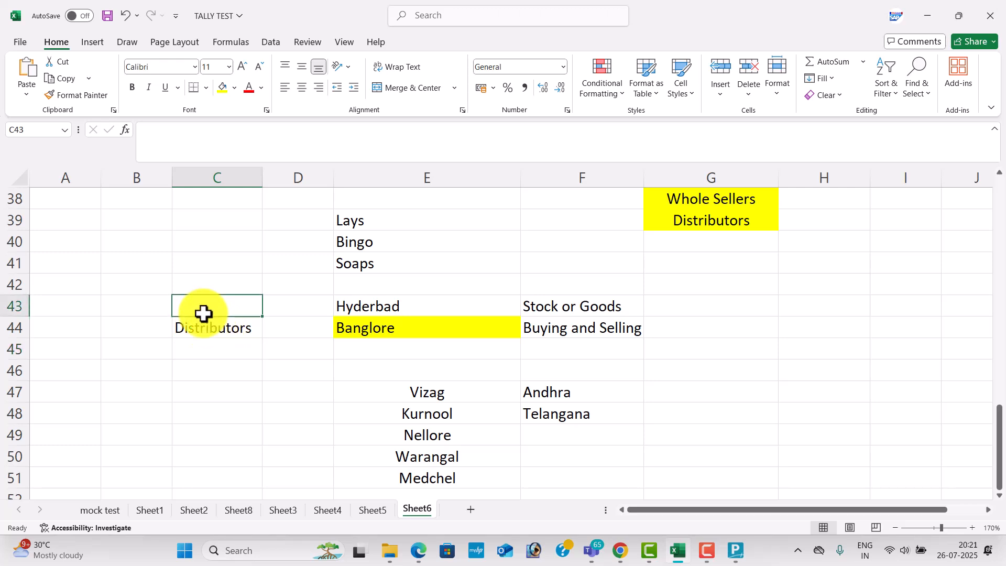
{"action": "type", "text": "Vivo"}
{"action": "key", "text": "Up"}
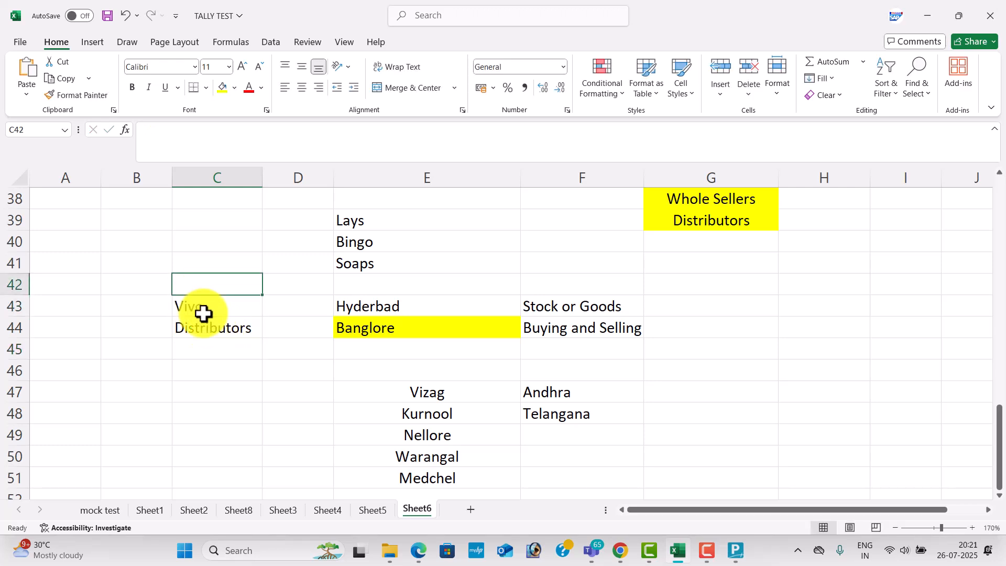
{"action": "type", "text": "Oppo"}
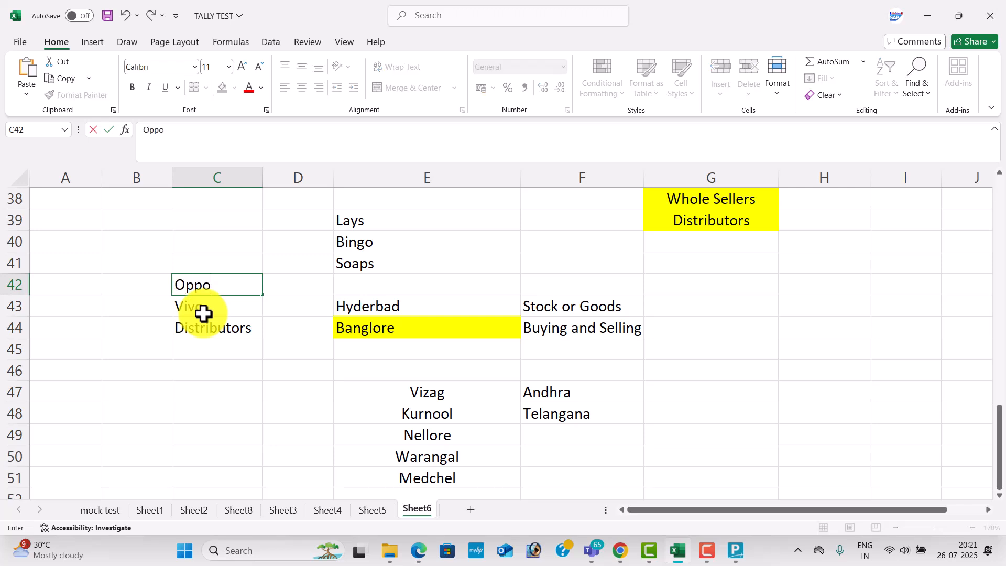
{"action": "key", "text": "Return"}
{"action": "key", "text": "Up"}
{"action": "key", "text": "Down"}
{"action": "key", "text": "Down"}
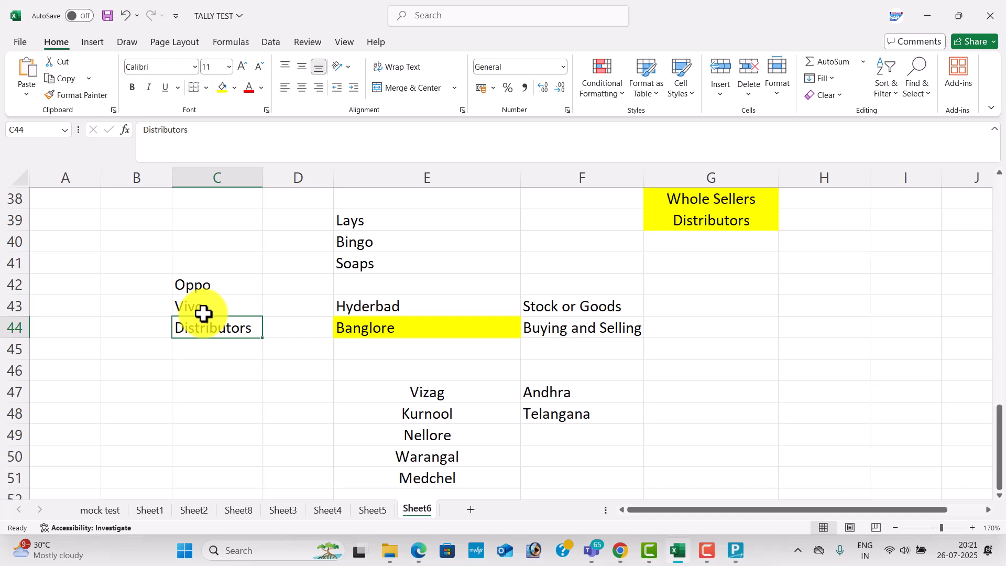
- Enter the quantity 100 in cell C46, below the Distributors label
{"action": "left_click_drag", "start_coordinate": [213, 368], "coordinate": [213, 357]}
{"action": "key", "text": "Down"}
{"action": "key", "text": "Up"}
{"action": "type", "text": "100"}
{"action": "key", "text": "Tab"}
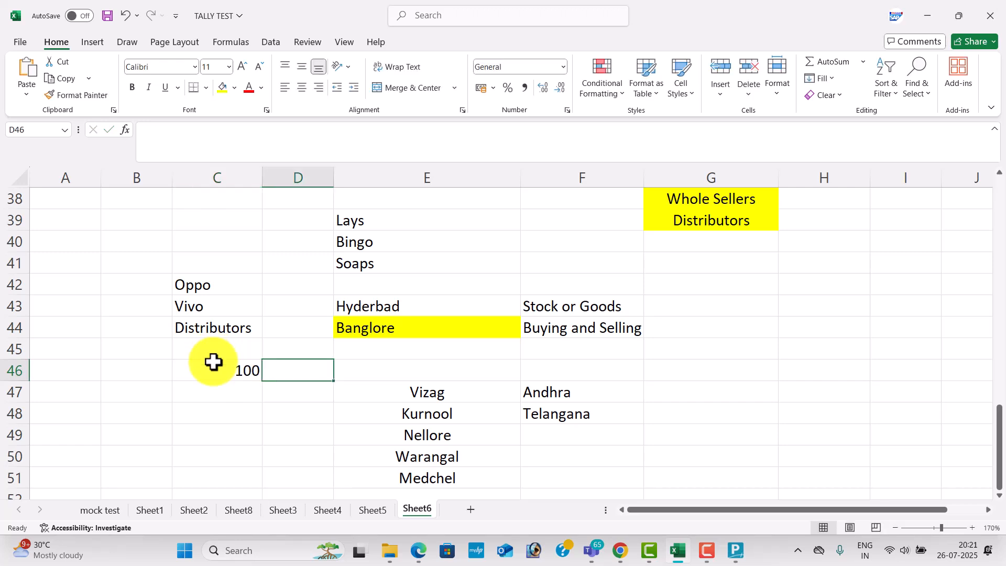
{"action": "left_click", "coordinate": [212, 368]}
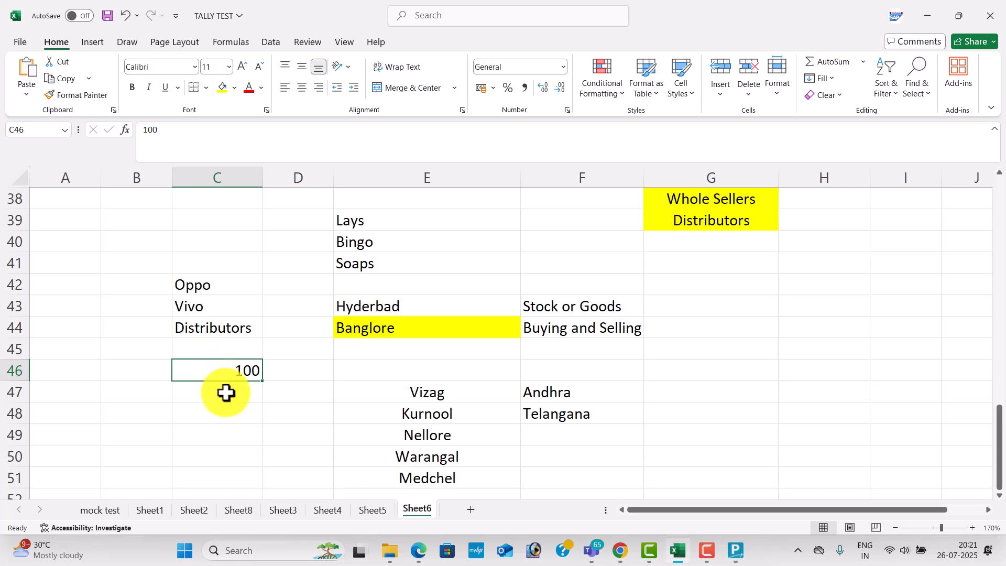
{"action": "left_click", "coordinate": [226, 393]}
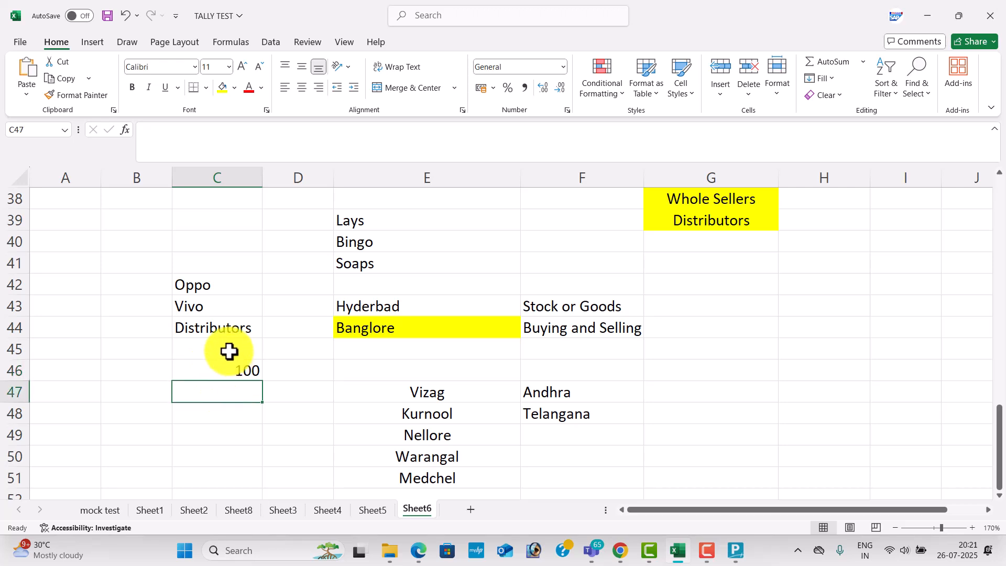
- Highlight the Distributors cell C44 with a yellow fill
{"action": "left_click", "coordinate": [225, 328]}
{"action": "left_click", "coordinate": [223, 88]}
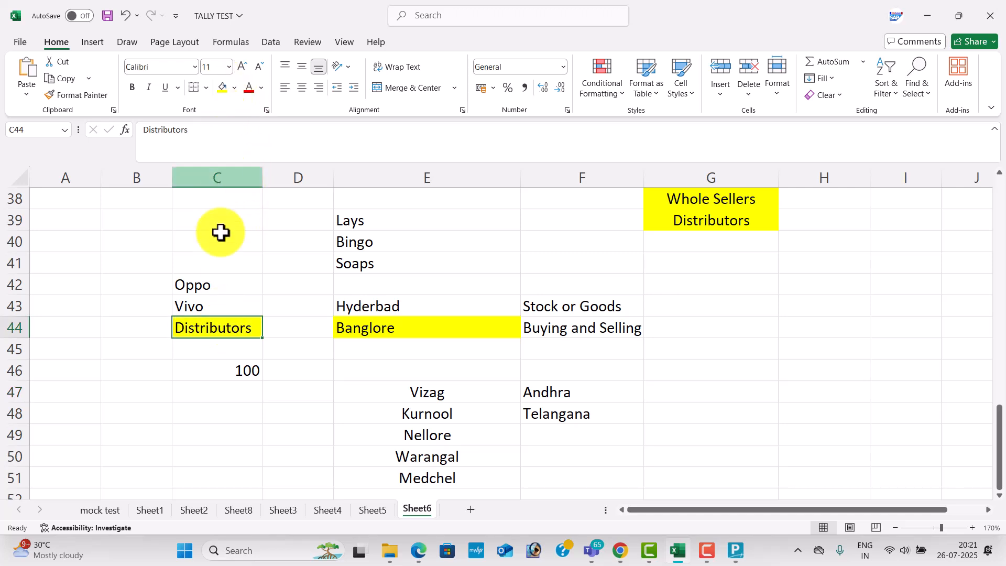
{"action": "left_click", "coordinate": [207, 389]}
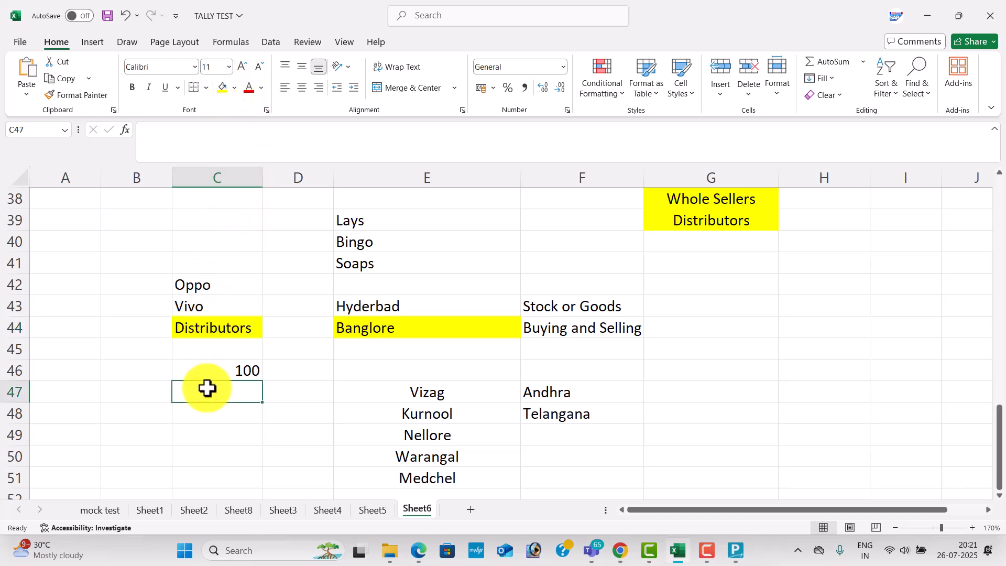
- Copy the "Whole Sellers" cell G38 into cell C48
{"action": "left_click", "coordinate": [686, 200]}
{"action": "key", "text": "ctrl+c"}
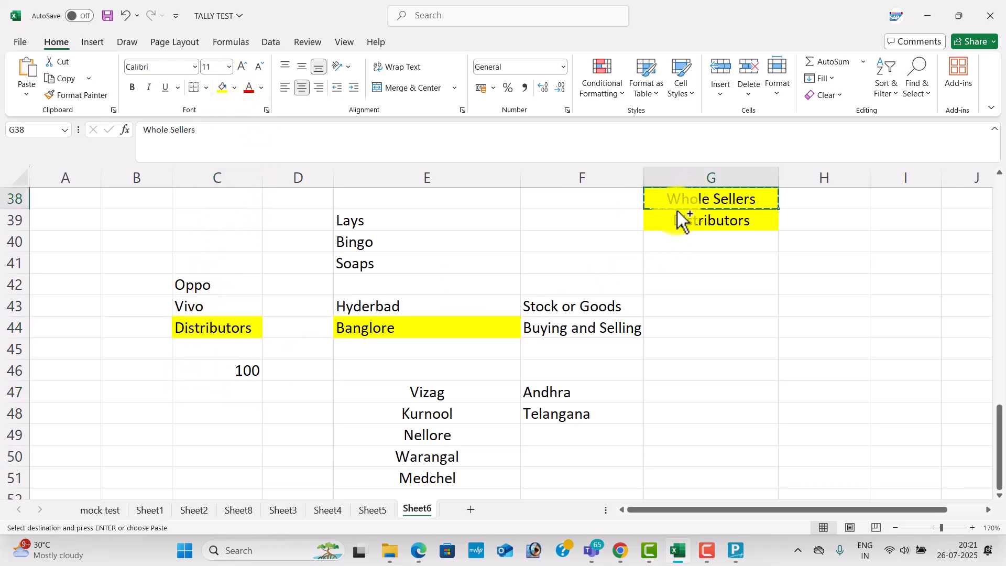
{"action": "left_click", "coordinate": [200, 407]}
{"action": "key", "text": "ctrl+v"}
- Label the Distributors row "Step -1" in B44 and the Whole Sellers row "Step-2" in B48
{"action": "left_click", "coordinate": [142, 330]}
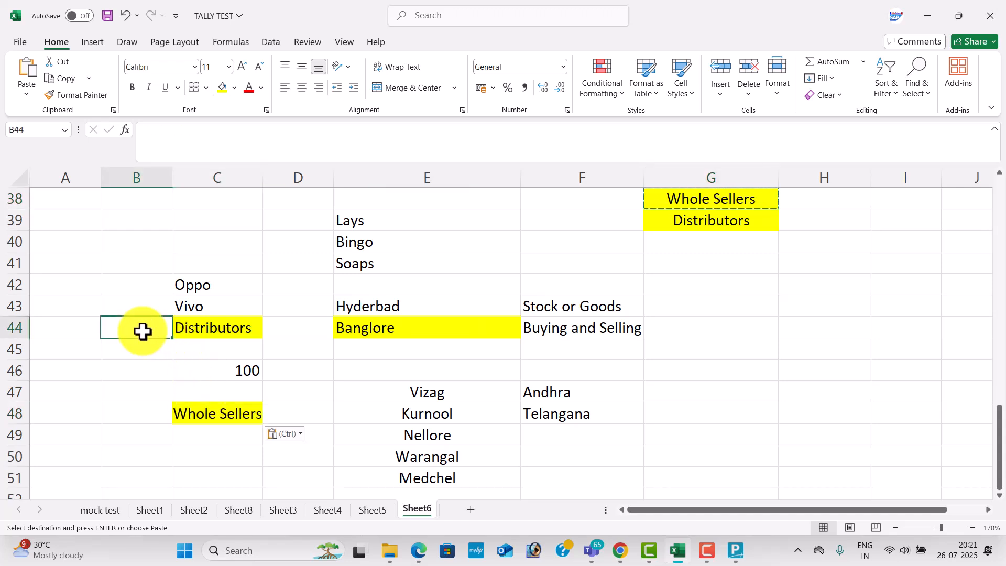
{"action": "type", "text": "s"}
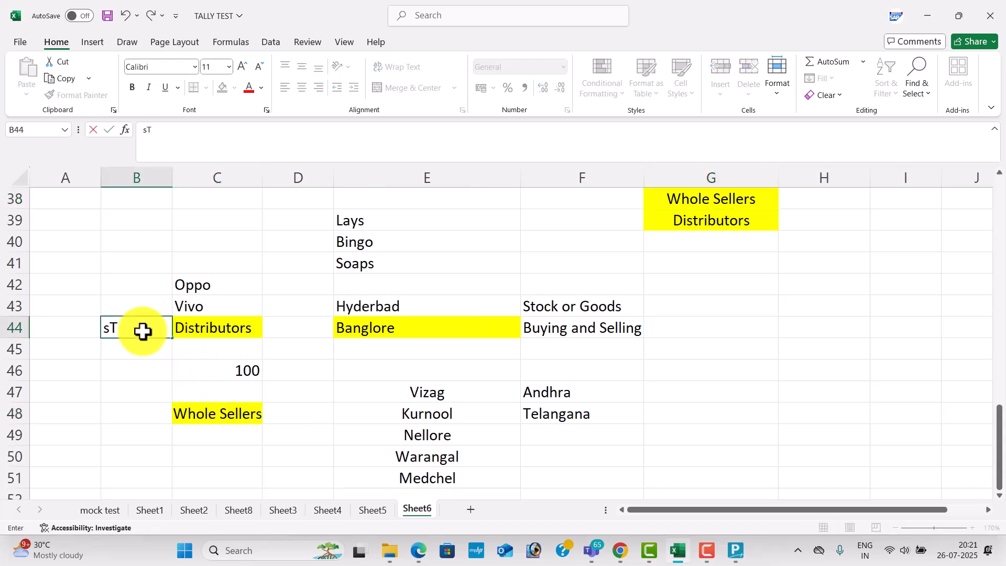
{"action": "type", "text": "tep -"}
{"action": "key", "text": "Return"}
{"action": "key", "text": "Return"}
{"action": "key", "text": "Return"}
{"action": "key", "text": "Return"}
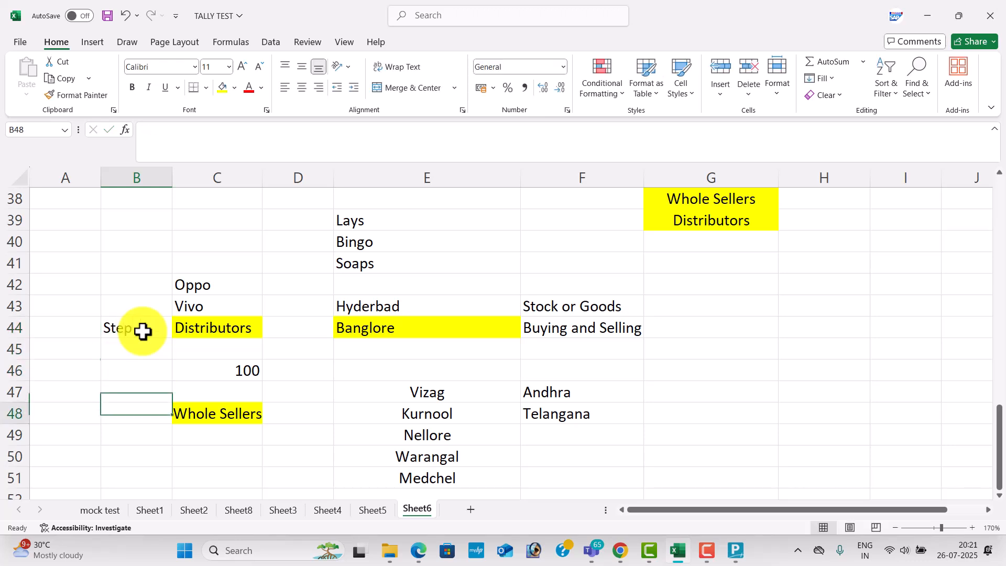
{"action": "type", "text": "Step-2"}
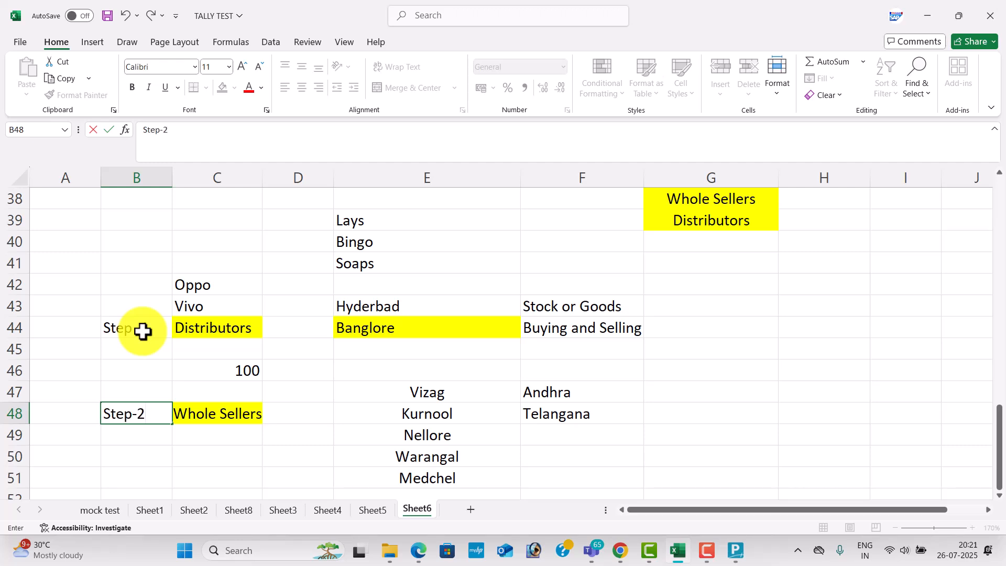
{"action": "key", "text": "Return"}
{"action": "double_click", "coordinate": [144, 331]}
{"action": "type", "text": "1"}
{"action": "left_click", "coordinate": [222, 331]}
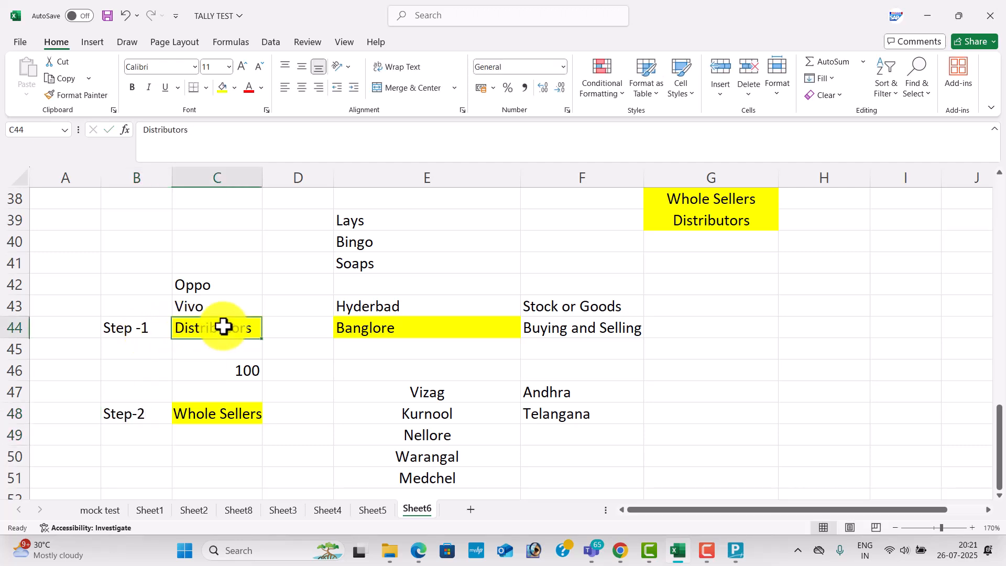
- Center the 100 in C46 and enter "Mobiles" beside it in D46
{"action": "left_click", "coordinate": [236, 367]}
{"action": "left_click", "coordinate": [304, 92]}
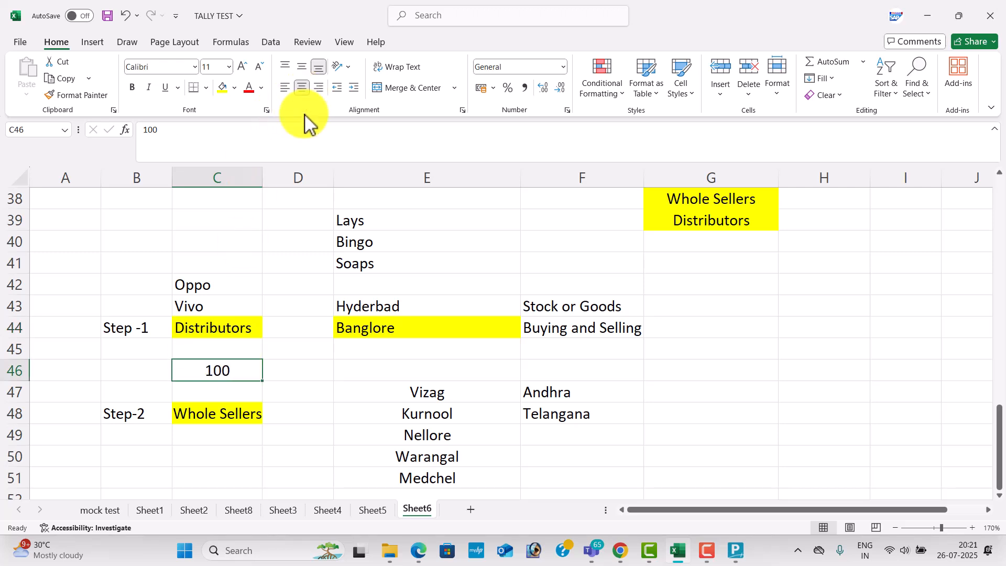
{"action": "left_click", "coordinate": [289, 370]}
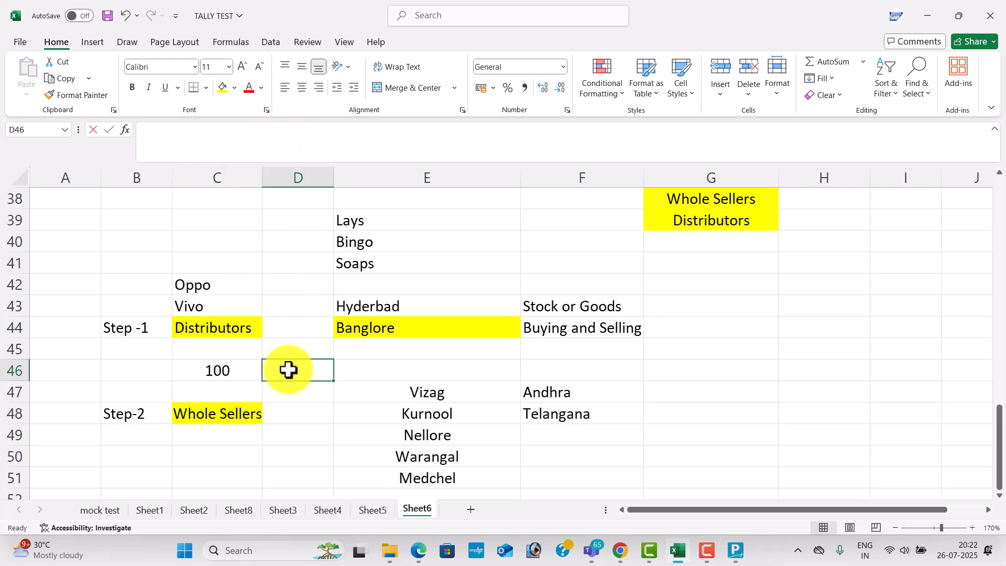
{"action": "type", "text": "Mobiles"}
{"action": "key", "text": "Return"}
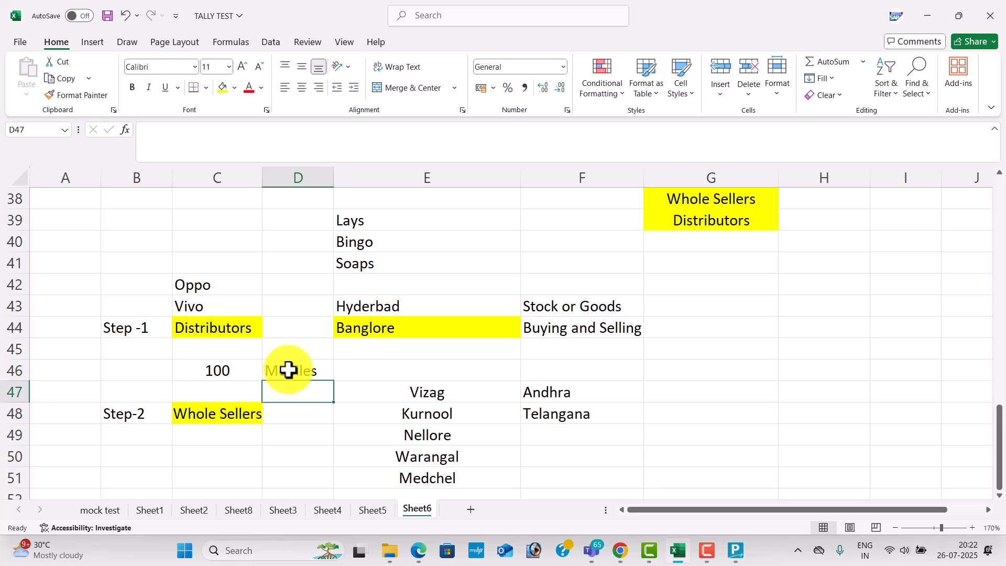
{"action": "left_click", "coordinate": [238, 366]}
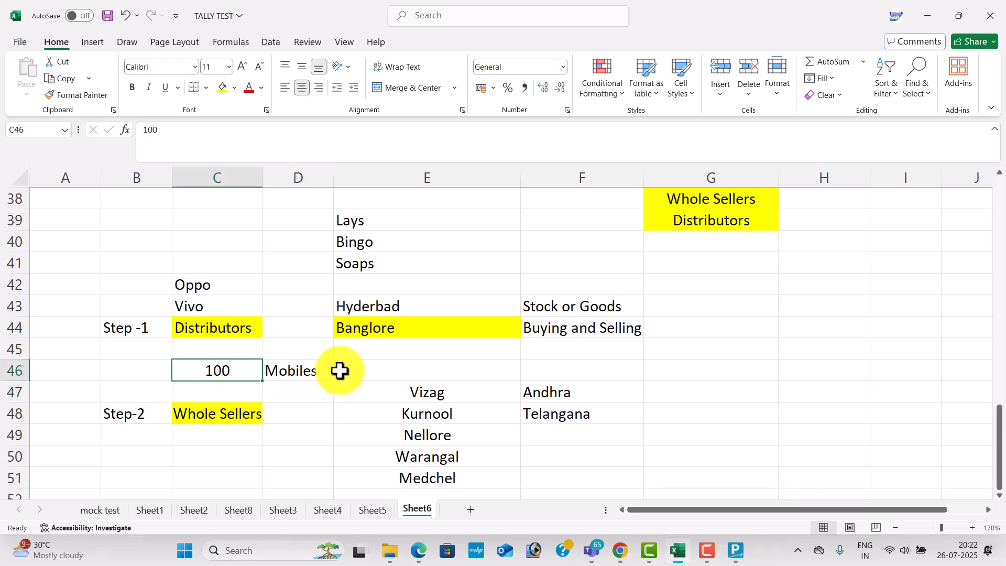
- Enter the price 8000 in cell B46, beside the mobile quantity
{"action": "left_click", "coordinate": [119, 372]}
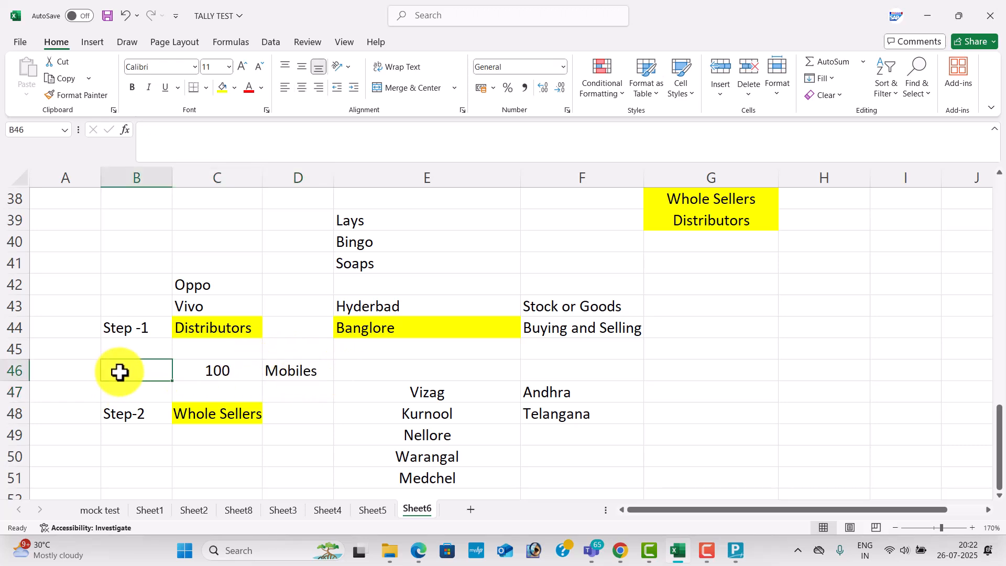
{"action": "type", "text": "8"}
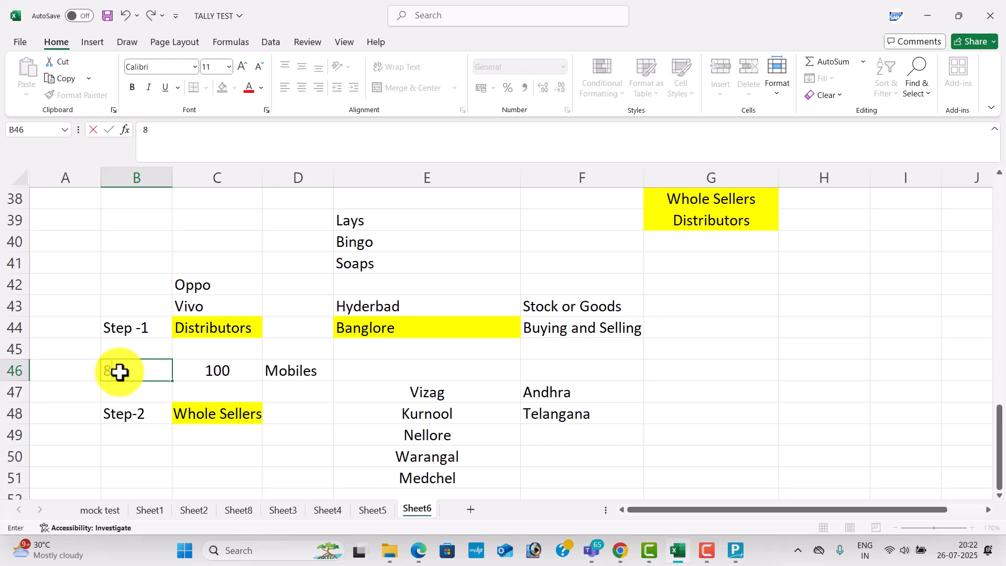
{"action": "type", "text": "000"}
{"action": "key", "text": "Return"}
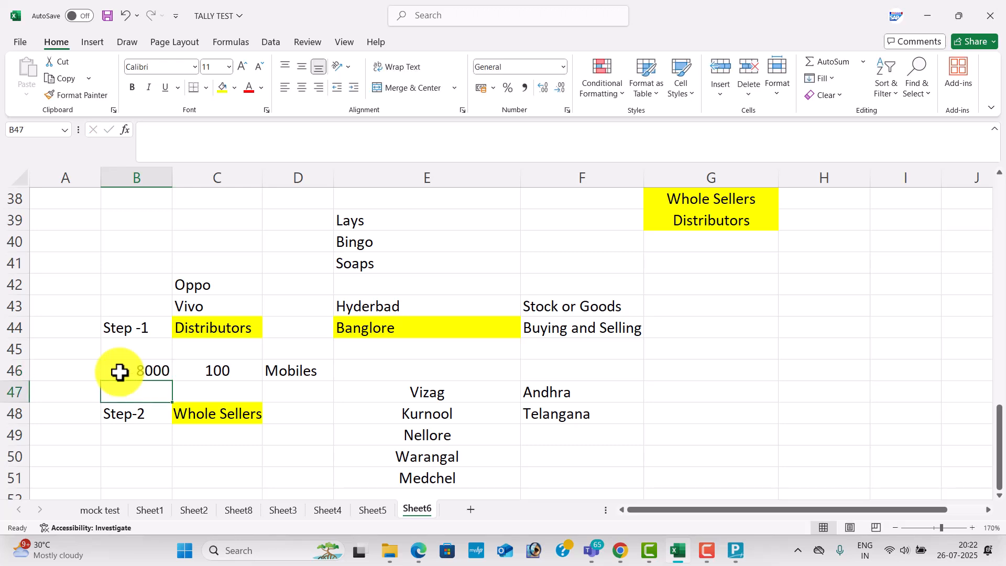
{"action": "left_click", "coordinate": [243, 323]}
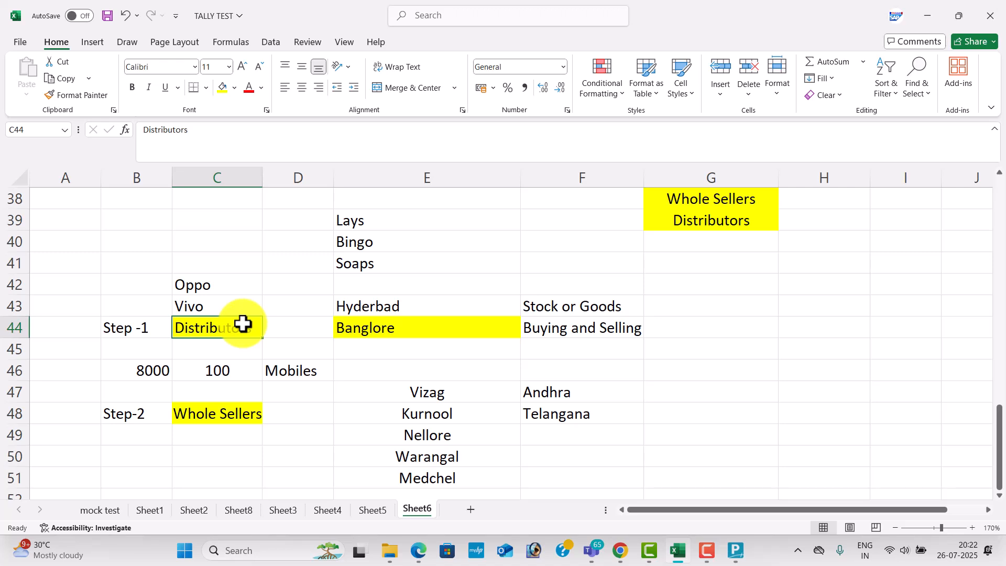
- Below the Whole Sellers label, enter "Mondal" in D49 and 10000 in C50
{"action": "left_click", "coordinate": [234, 415]}
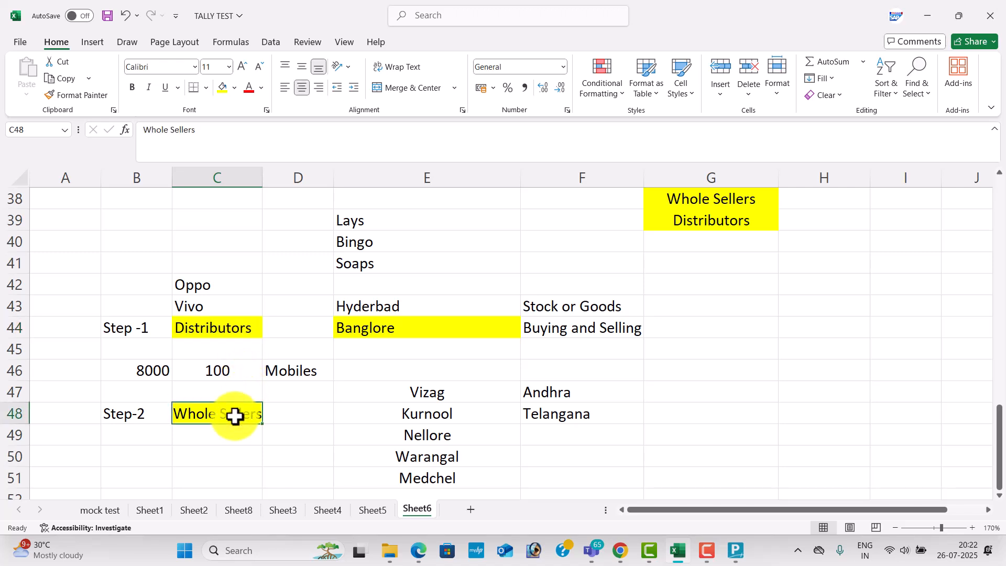
{"action": "left_click", "coordinate": [290, 418]}
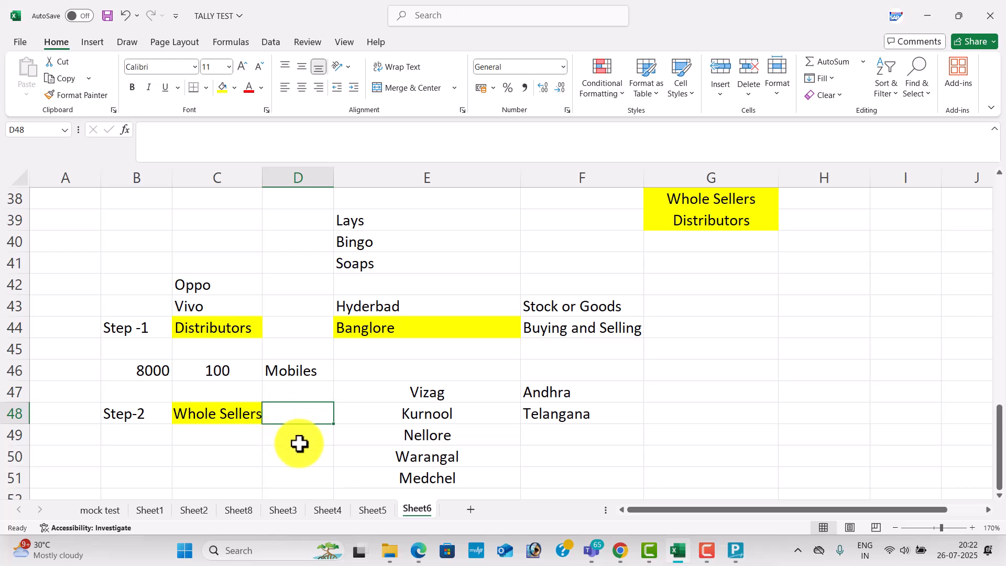
{"action": "left_click", "coordinate": [294, 438]}
{"action": "type", "text": "M"}
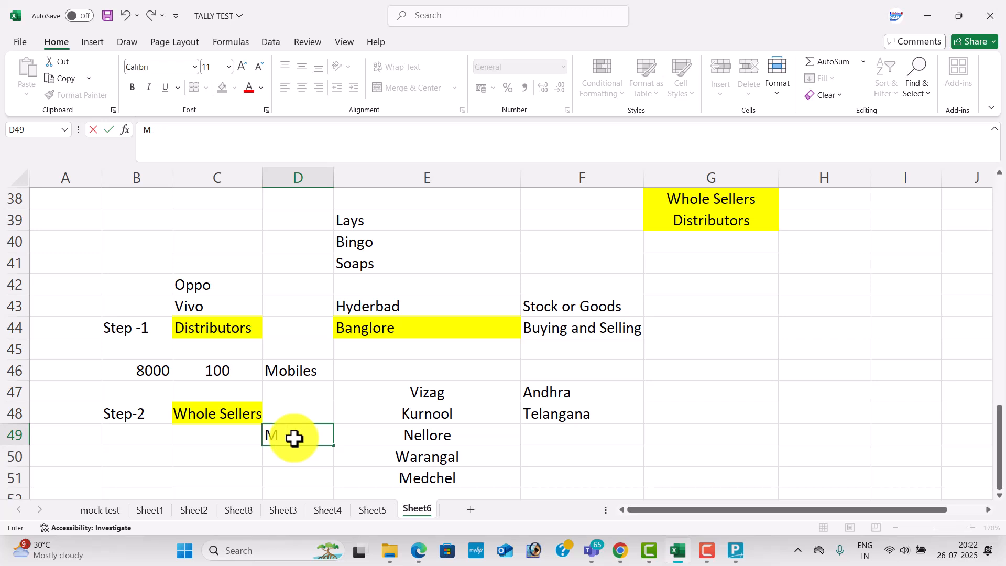
{"action": "type", "text": "andalondal"}
{"action": "key", "text": "Return"}
{"action": "key", "text": "Left"}
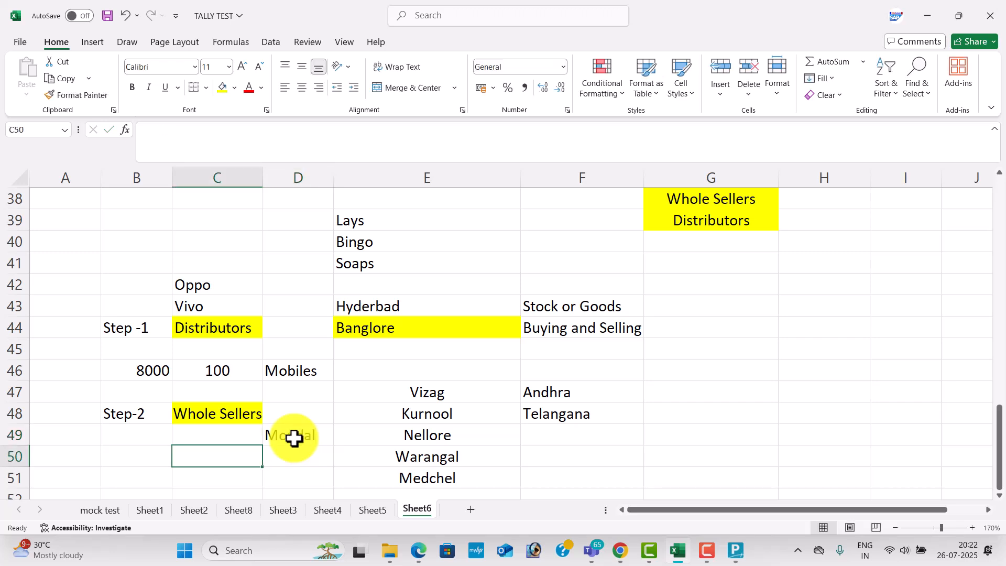
{"action": "type", "text": "10000"}
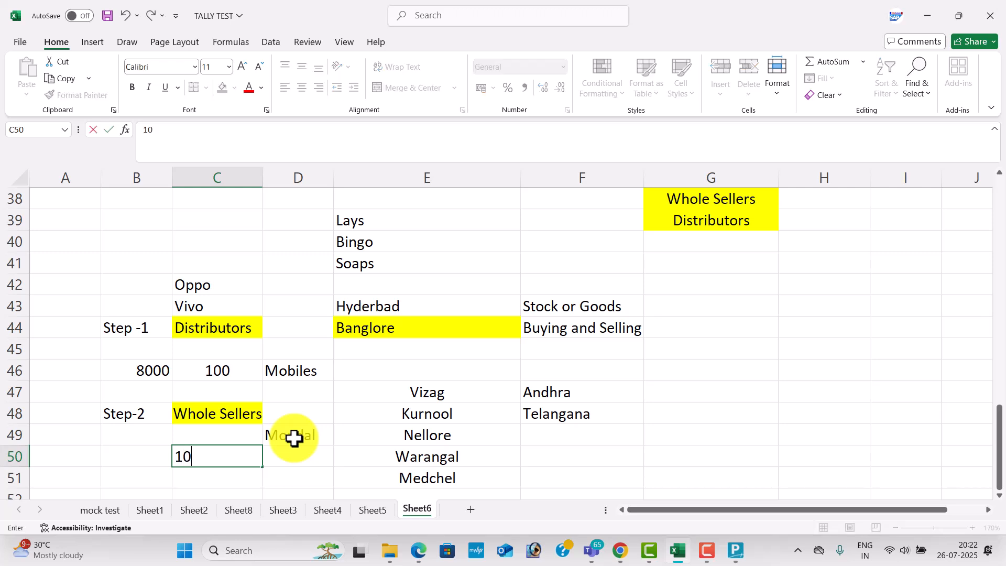
{"action": "key", "text": "Return"}
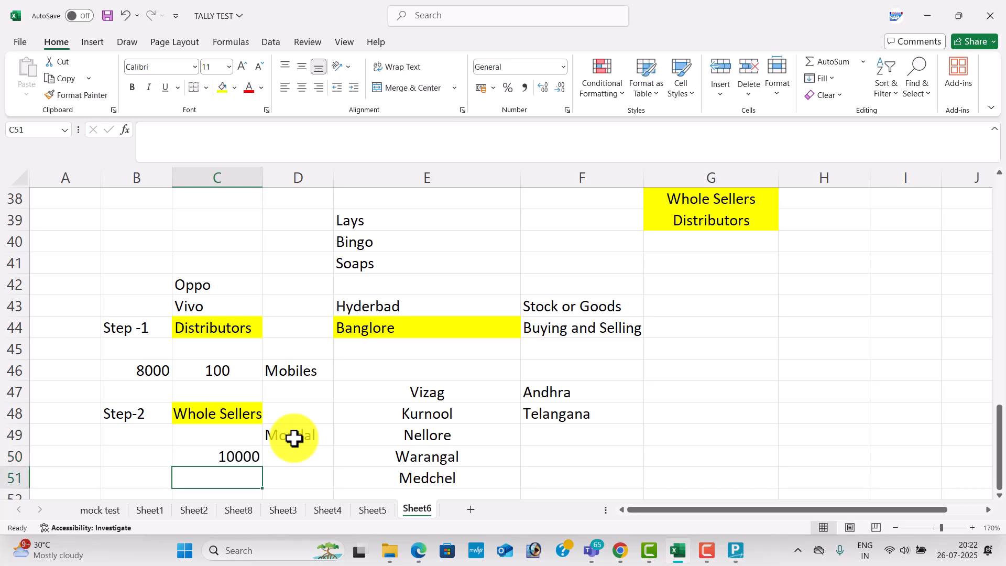
- Enter "Retailers" in cell C52 as the next level below Whole Sellers
{"action": "scroll", "coordinate": [294, 439], "scroll_direction": "down", "scroll_amount": 1}
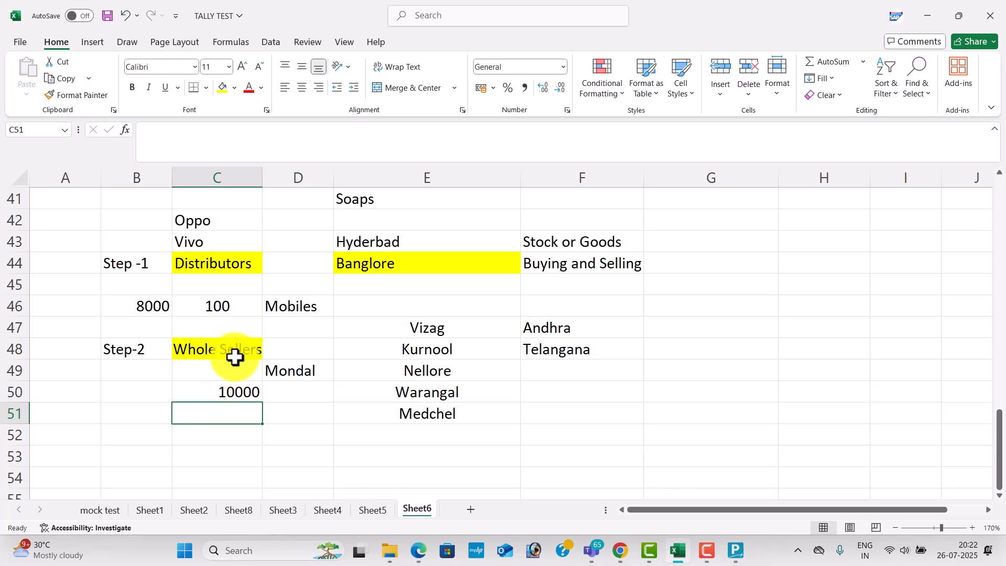
{"action": "left_click", "coordinate": [234, 351]}
{"action": "left_click", "coordinate": [229, 436]}
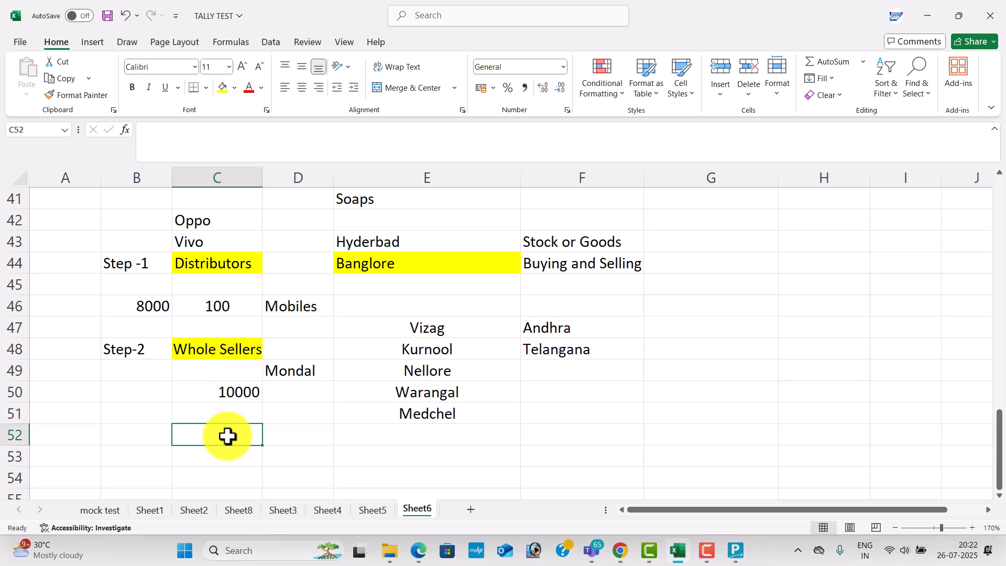
{"action": "type", "text": "Retailers"}
{"action": "key", "text": "Return"}
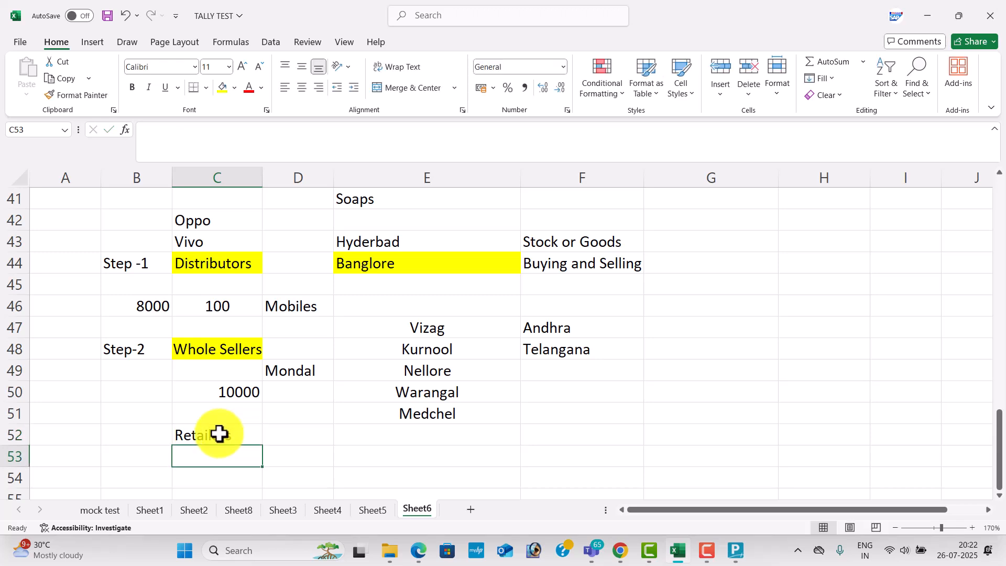
- Enter "Step -3" in B52 and fill the Retailers cell C52 with yellow
{"action": "left_click", "coordinate": [110, 439]}
{"action": "type", "text": "Step -3"}
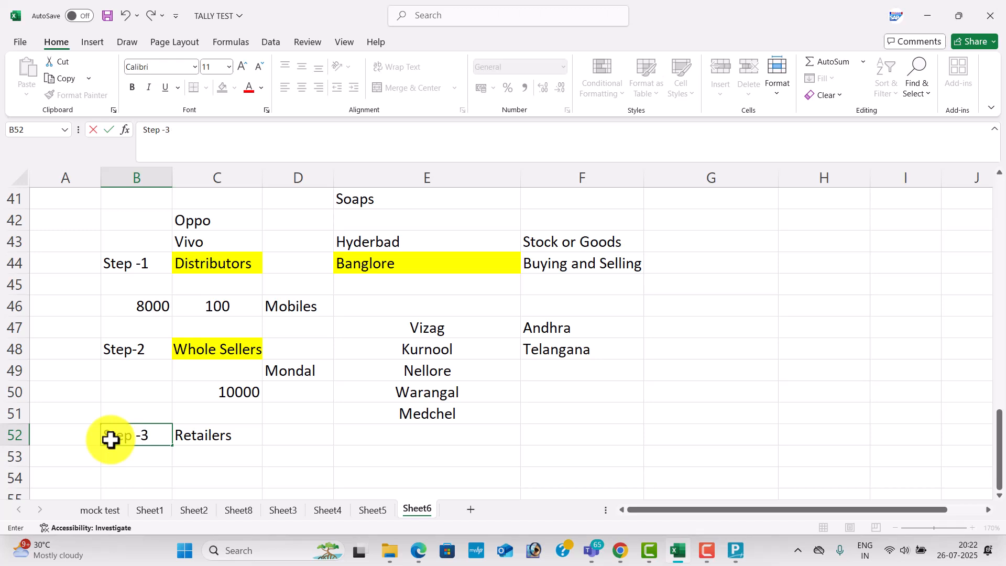
{"action": "key", "text": "Tab"}
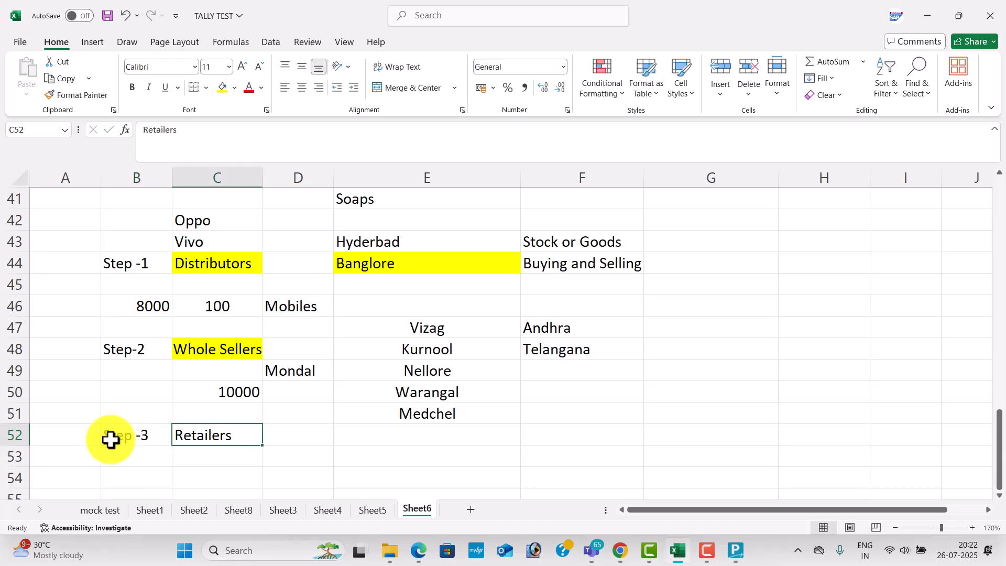
{"action": "left_click", "coordinate": [223, 89]}
- Enter the retailer price 12000 in cell C54, below the Retailers label
{"action": "scroll", "coordinate": [251, 422], "scroll_direction": "down", "scroll_amount": 2}
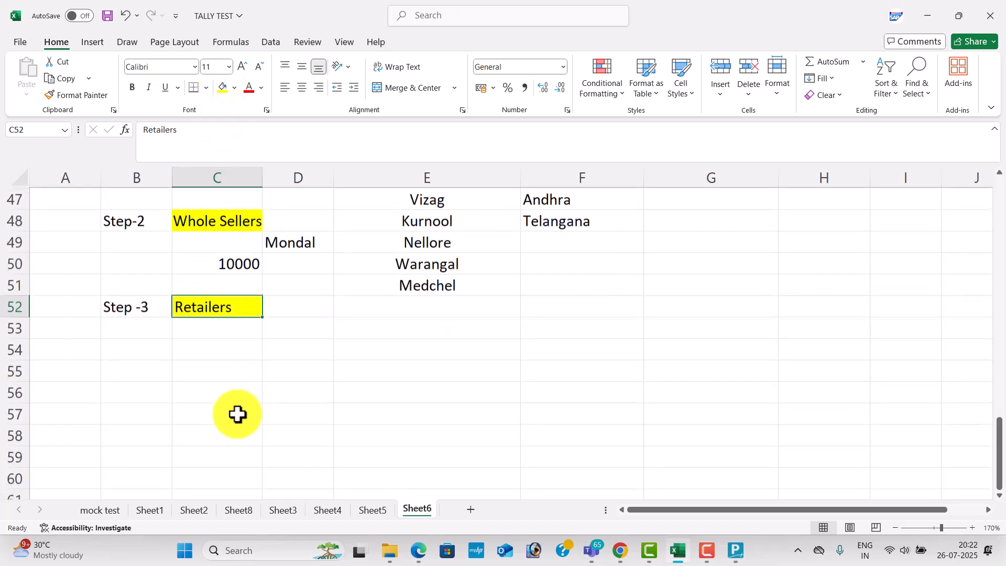
{"action": "left_click", "coordinate": [228, 337]}
{"action": "left_click", "coordinate": [231, 348]}
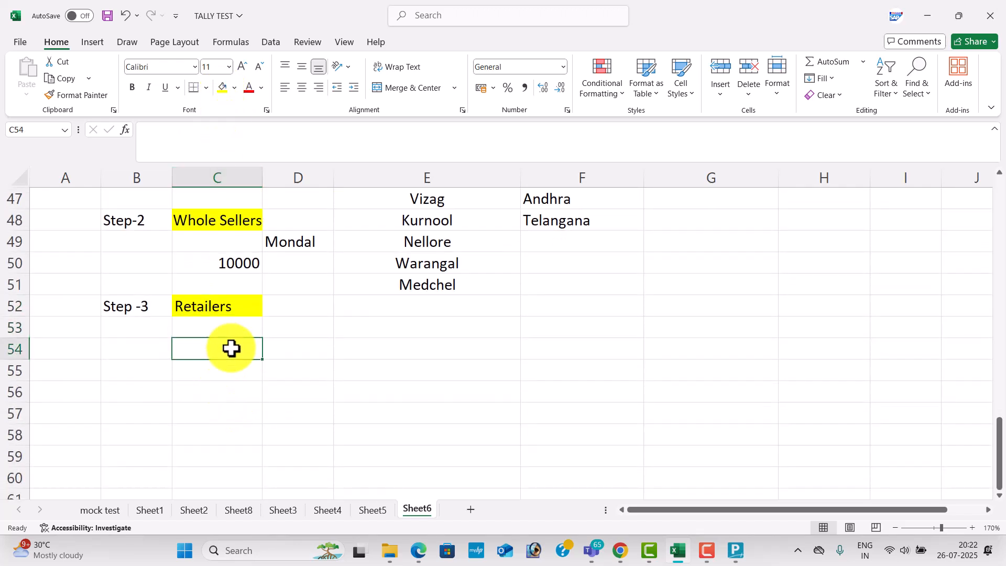
{"action": "type", "text": "12000"}
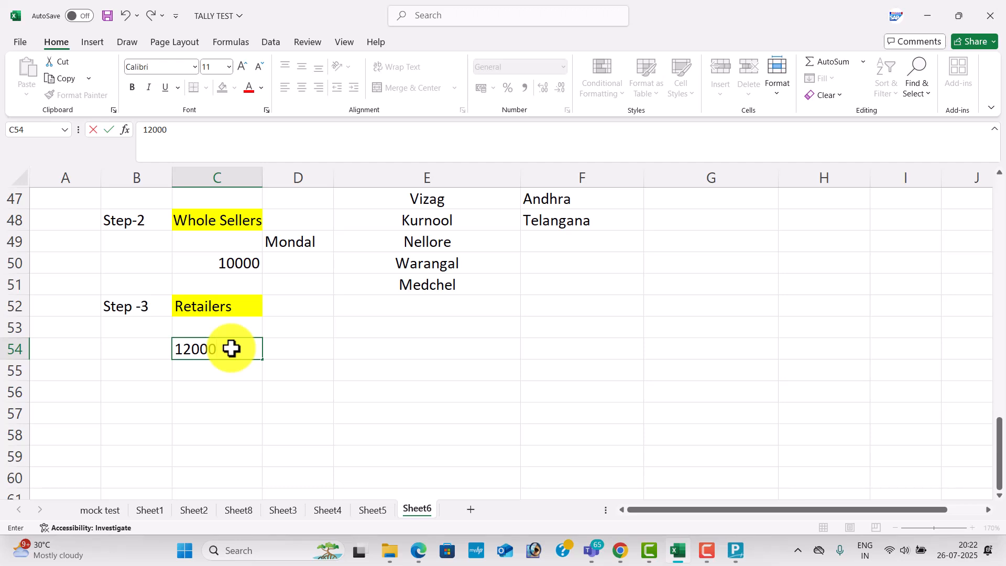
{"action": "key", "text": "Return"}
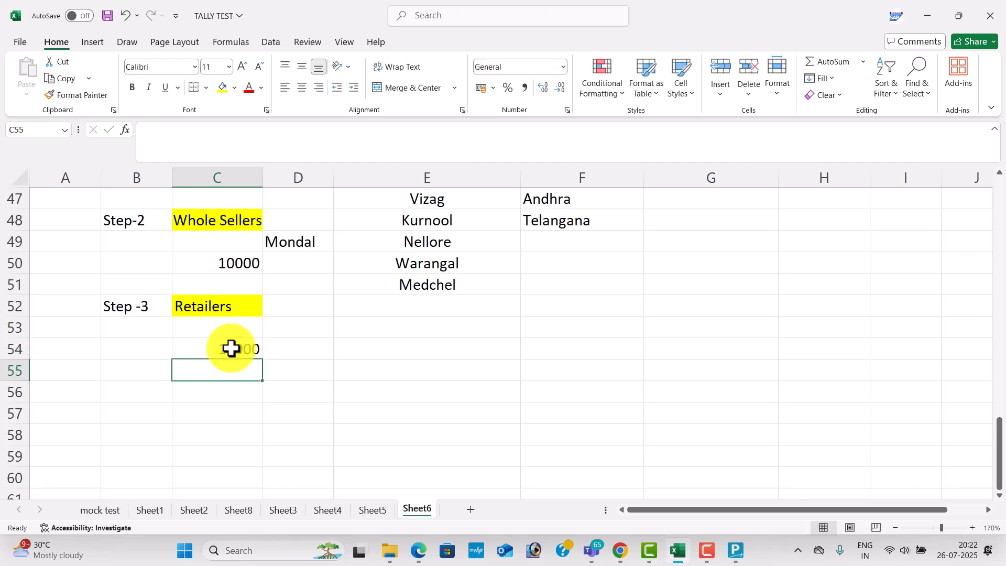
- Add the next level by entering "Step-4" in B56 and "Customer" in C56
{"action": "left_click", "coordinate": [244, 311]}
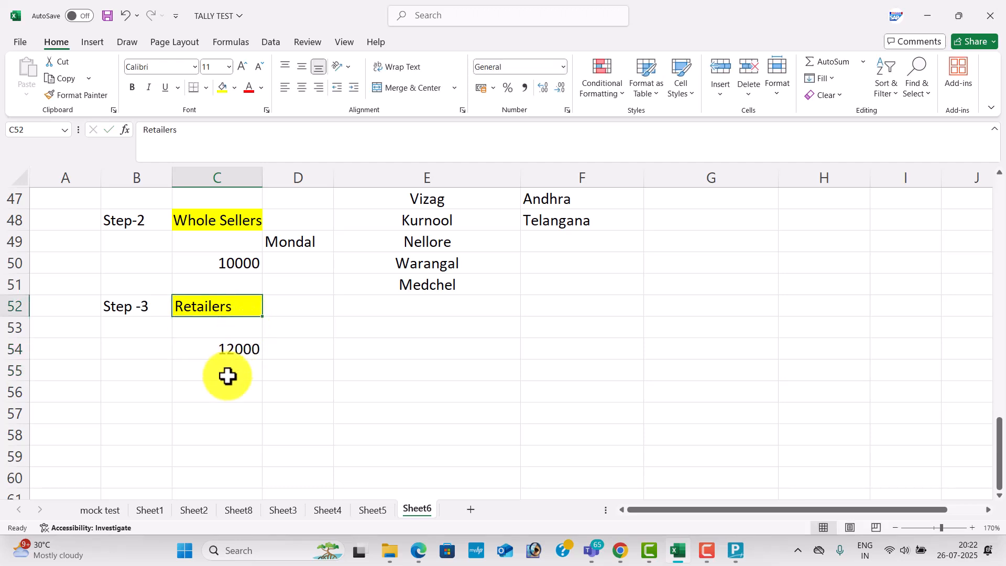
{"action": "left_click", "coordinate": [144, 395]}
{"action": "type", "text": "Ste"}
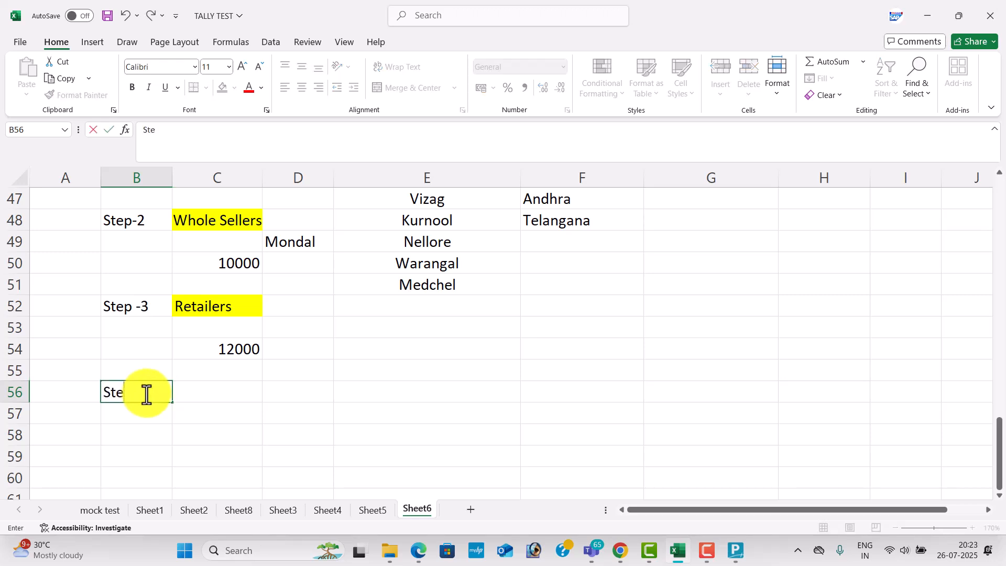
{"action": "type", "text": "p-4"}
{"action": "key", "text": "Tab"}
{"action": "type", "text": "C"}
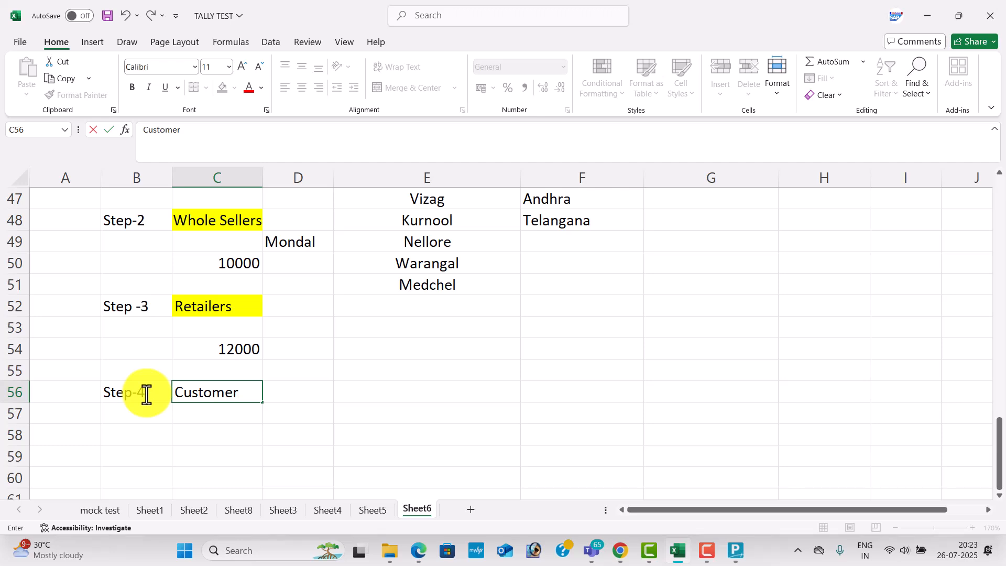
{"action": "key", "text": "Return"}
- Enter the price 15000 in C58 and fill the Customer cell C56 with yellow
{"action": "key", "text": "Down"}
{"action": "type", "text": "15000"}
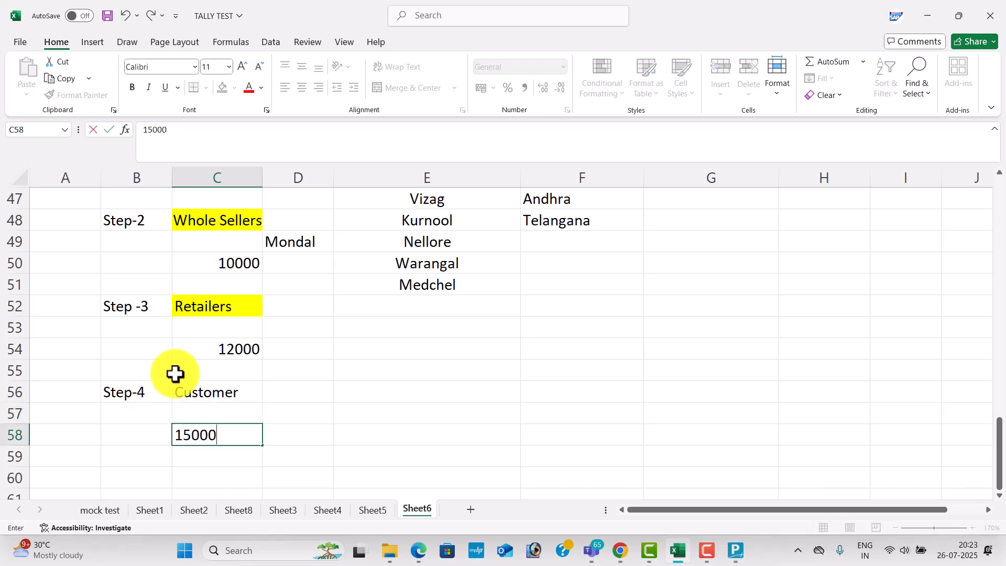
{"action": "left_click", "coordinate": [348, 372]}
{"action": "left_click", "coordinate": [243, 385]}
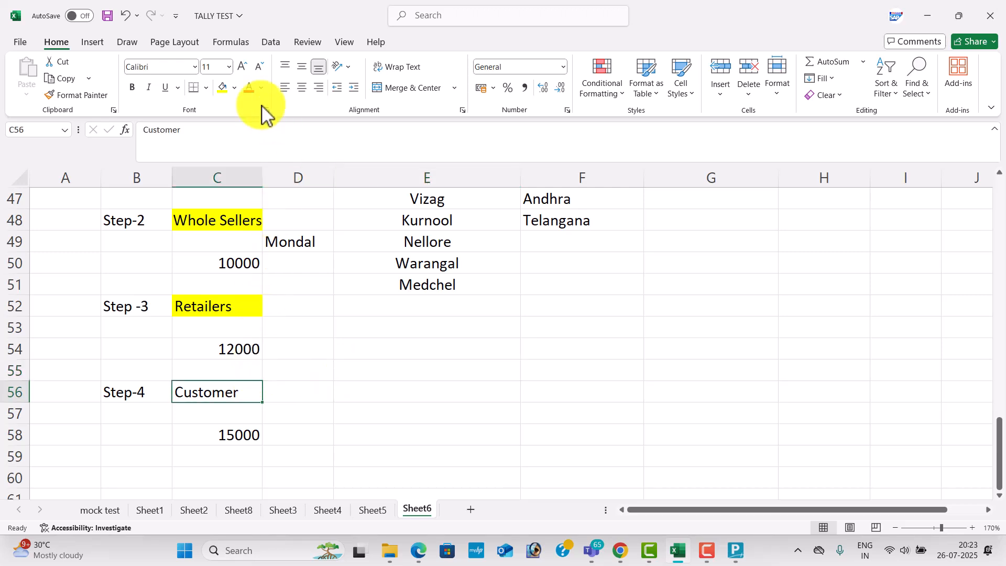
{"action": "left_click", "coordinate": [226, 90]}
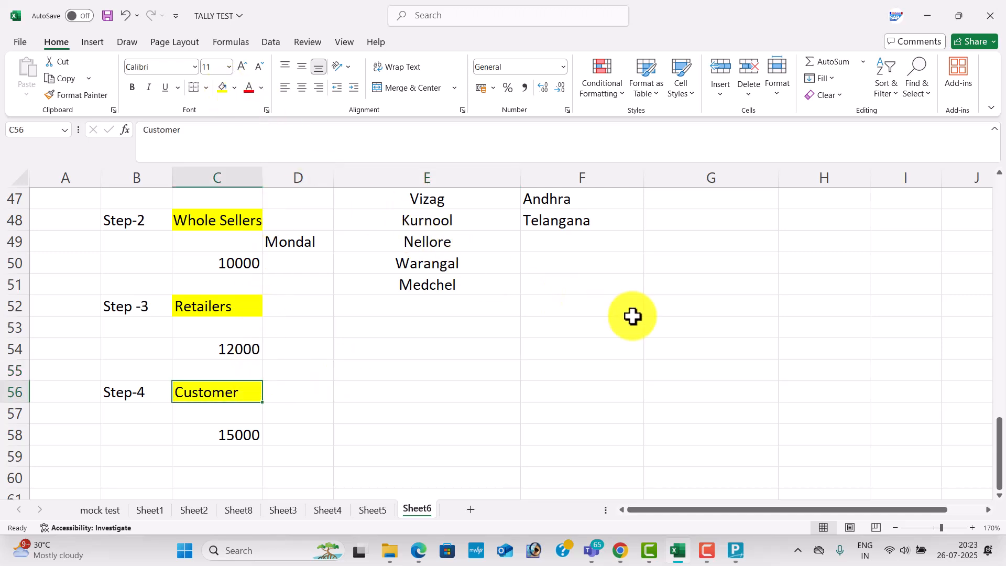
- Review the supply chain levels and their prices between Distributors and Customer, including the Whole Sellers and Mondal cells
{"action": "scroll", "coordinate": [633, 316], "scroll_direction": "up", "scroll_amount": 2}
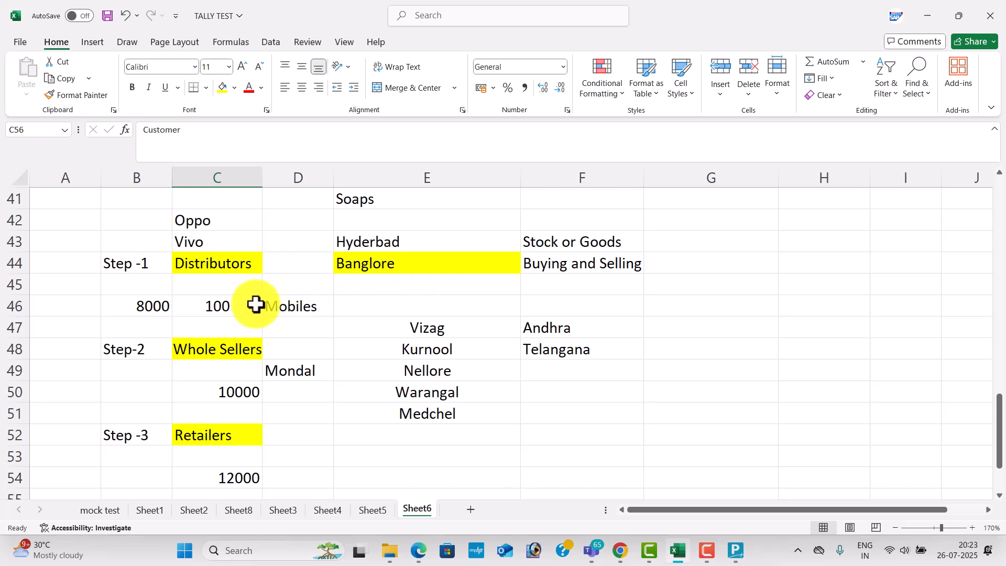
{"action": "scroll", "coordinate": [235, 465], "scroll_direction": "down", "scroll_amount": 3}
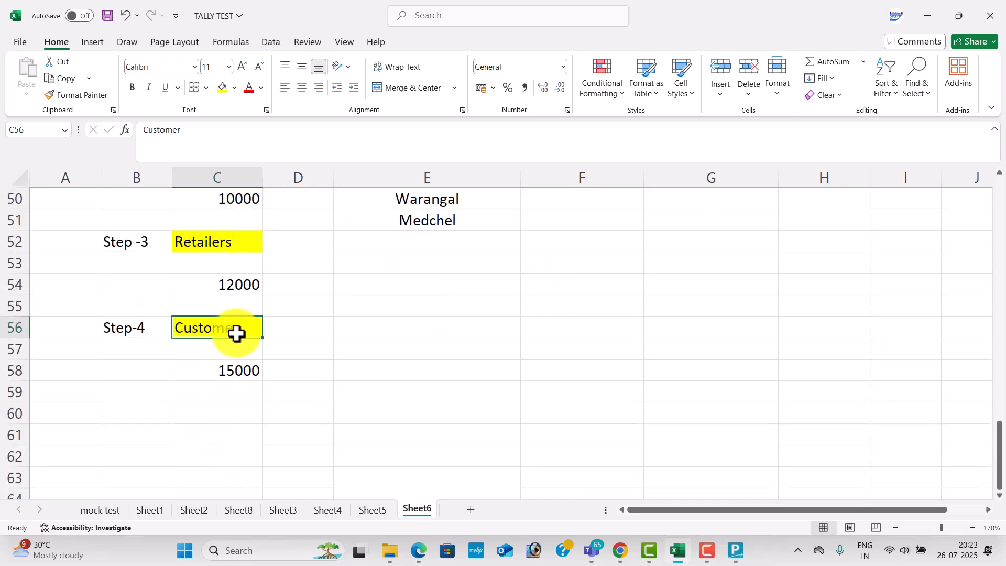
{"action": "scroll", "coordinate": [235, 334], "scroll_direction": "up", "scroll_amount": 3}
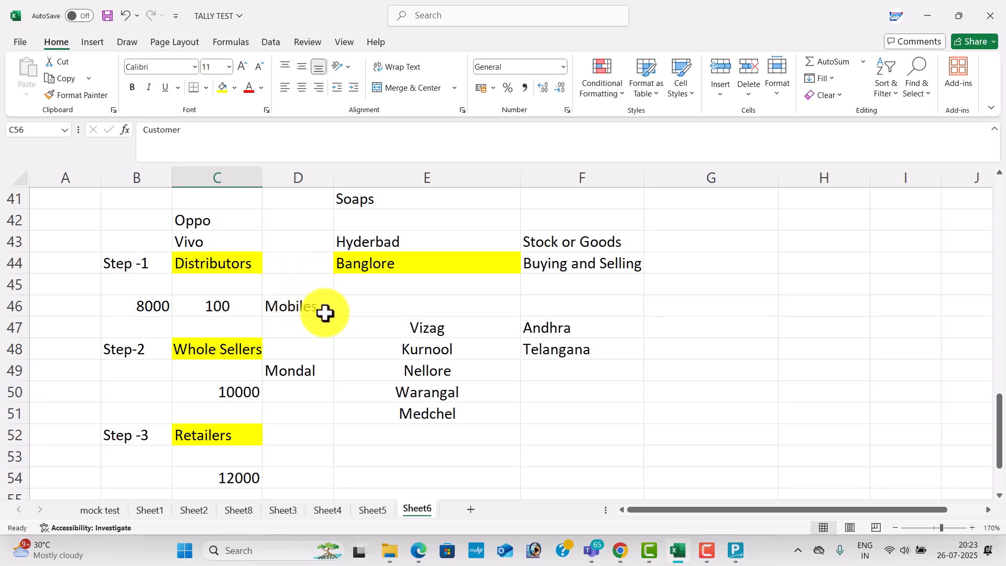
{"action": "key", "text": "Up"}
{"action": "key", "text": "Up"}
{"action": "key", "text": "Up"}
{"action": "key", "text": "Up"}
{"action": "key", "text": "Up"}
{"action": "key", "text": "Up"}
{"action": "key", "text": "Up"}
{"action": "key", "text": "Up"}
{"action": "key", "text": "Up"}
{"action": "key", "text": "Up"}
{"action": "key", "text": "Up"}
{"action": "key", "text": "Up"}
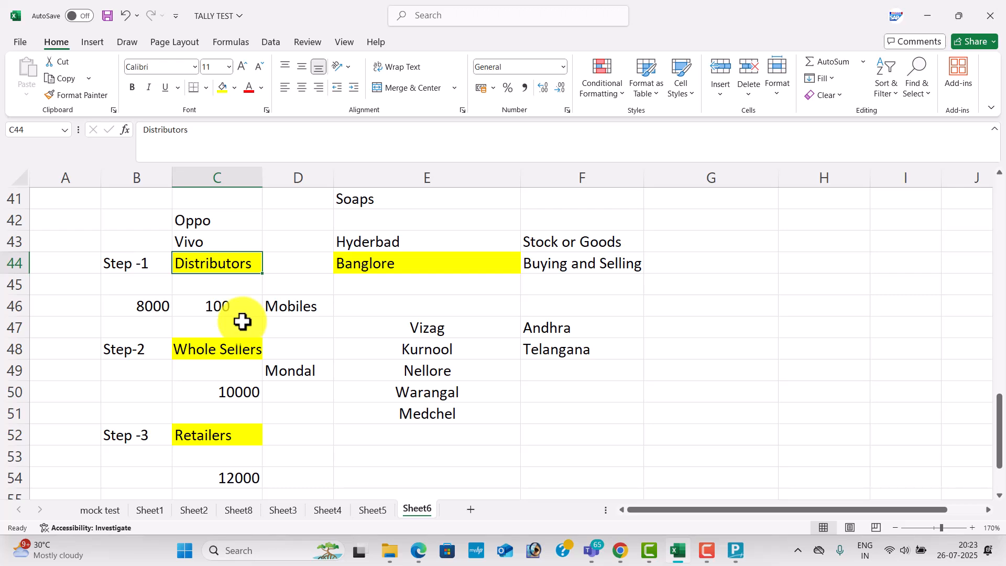
{"action": "left_click", "coordinate": [239, 355]}
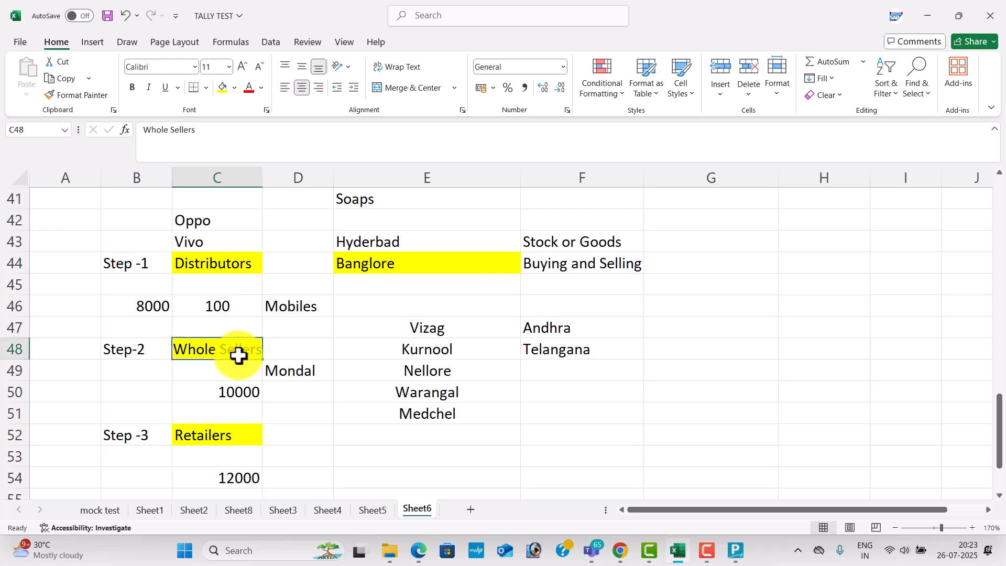
{"action": "left_click", "coordinate": [297, 365]}
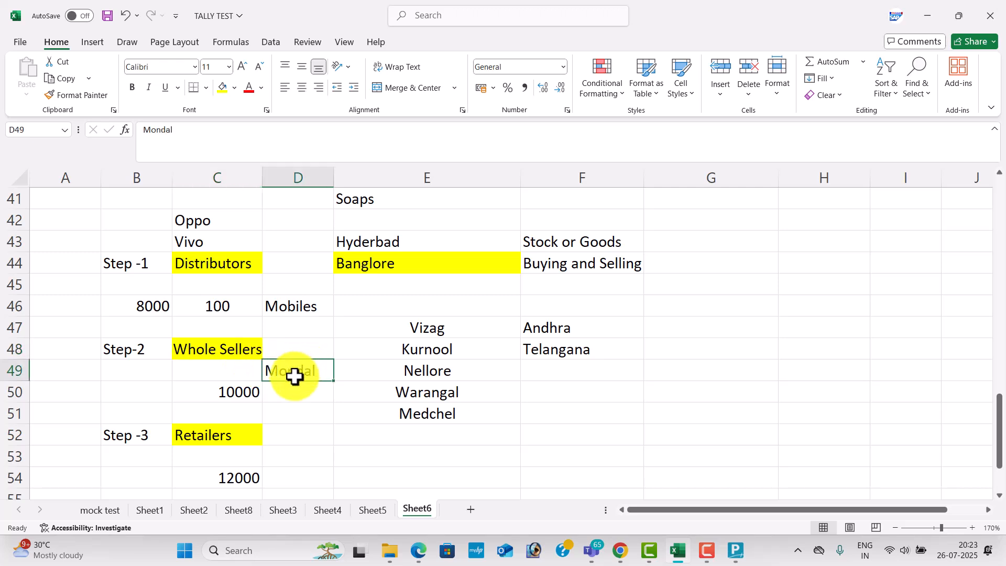
- Enter "Village" in cell D52, beside the Retailers label
{"action": "left_click", "coordinate": [245, 431]}
{"action": "left_click", "coordinate": [299, 431]}
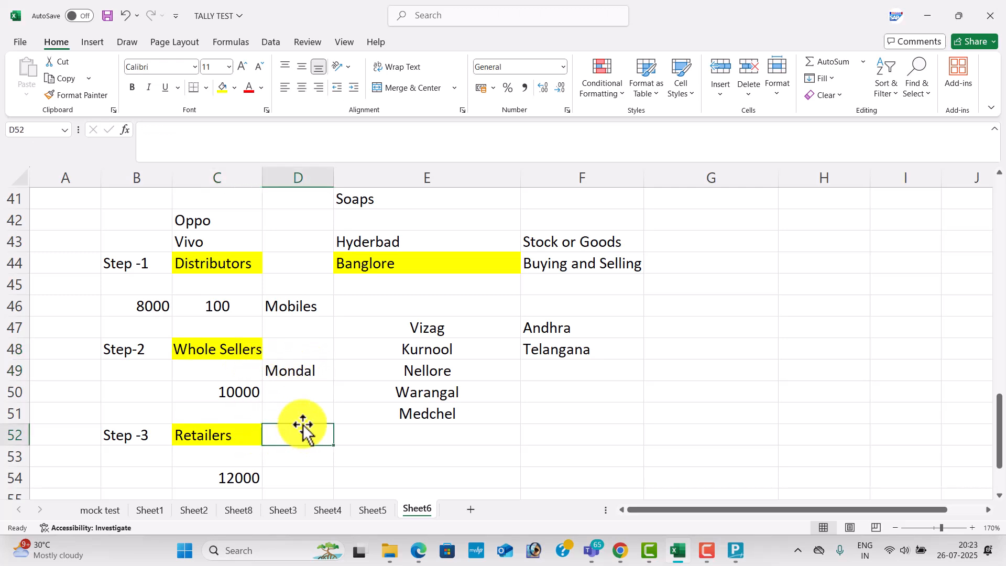
{"action": "type", "text": "Villa"}
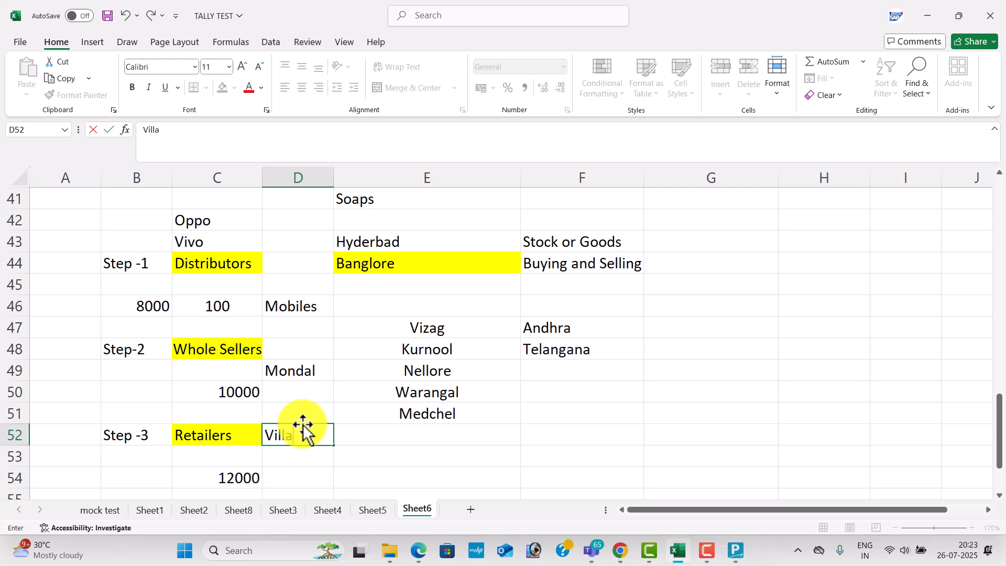
{"action": "type", "text": "ge"}
{"action": "key", "text": "Return"}
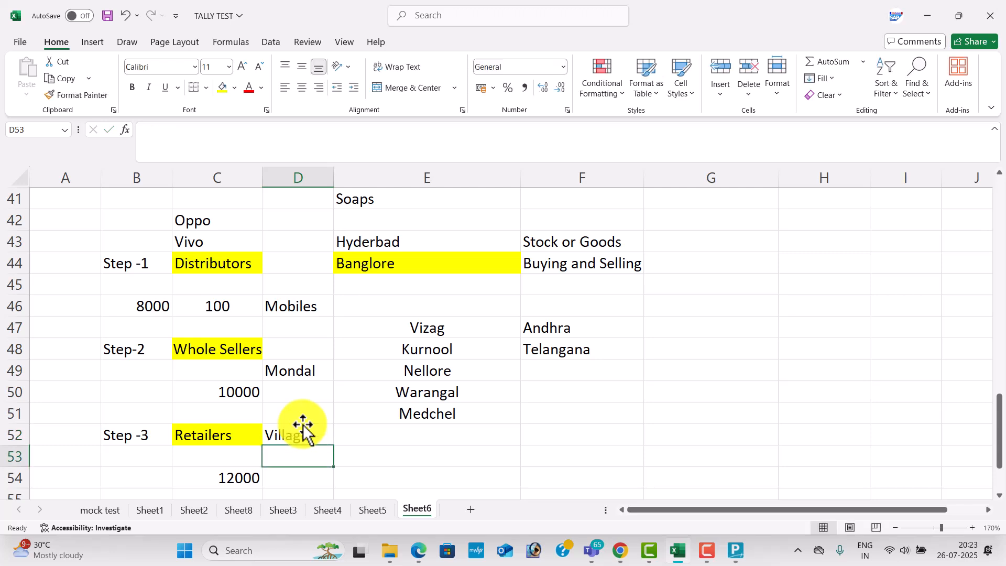
- Examine the Price List section and its customer levels in G37 to G39, comparing them with the chain below
{"action": "scroll", "coordinate": [303, 424], "scroll_direction": "down", "scroll_amount": 1}
{"action": "scroll", "coordinate": [303, 424], "scroll_direction": "up", "scroll_amount": 1}
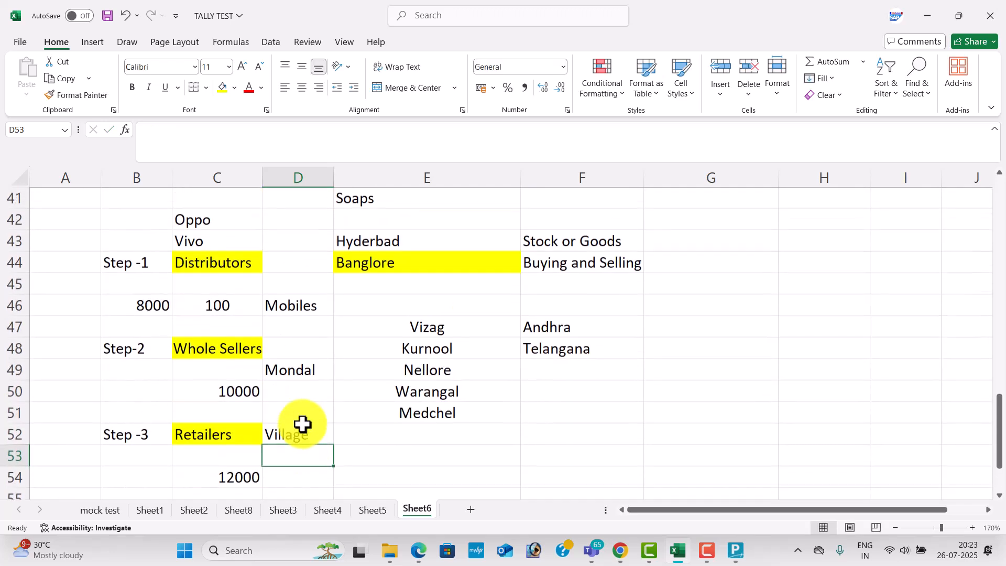
{"action": "scroll", "coordinate": [308, 423], "scroll_direction": "up", "scroll_amount": 1}
{"action": "scroll", "coordinate": [310, 422], "scroll_direction": "up", "scroll_amount": 2}
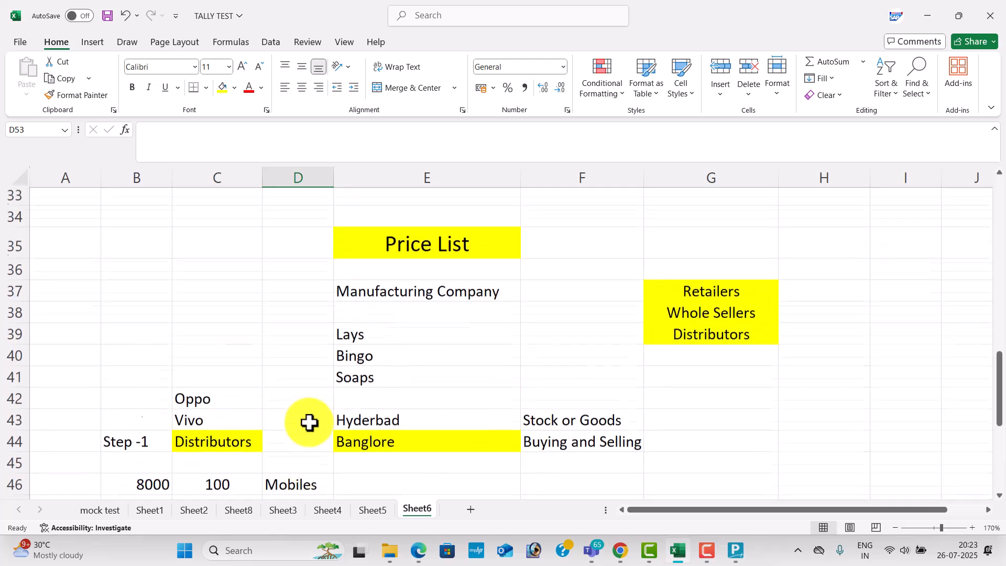
{"action": "scroll", "coordinate": [310, 422], "scroll_direction": "down", "scroll_amount": 1}
{"action": "scroll", "coordinate": [309, 422], "scroll_direction": "down", "scroll_amount": 2}
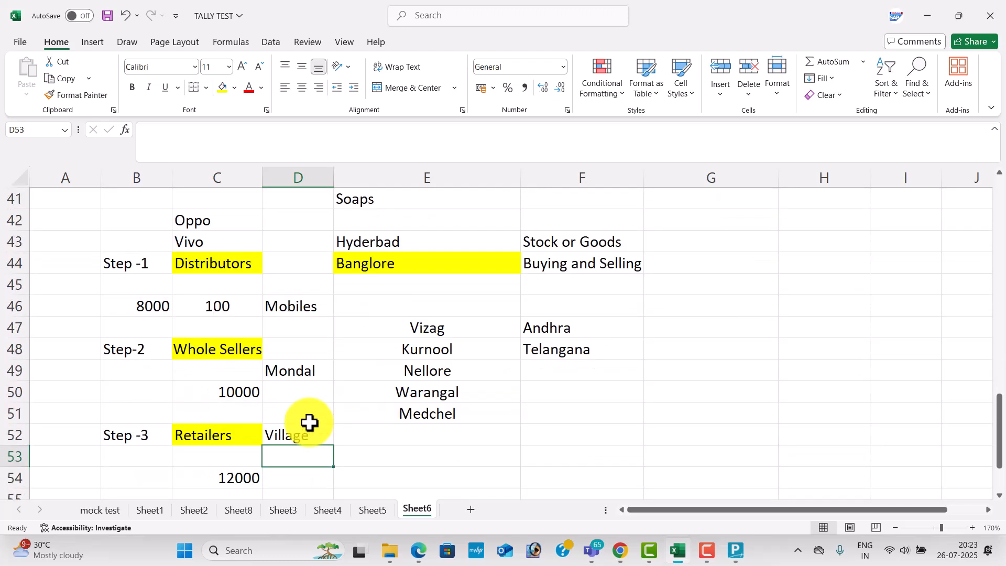
{"action": "scroll", "coordinate": [802, 257], "scroll_direction": "up", "scroll_amount": 2}
{"action": "left_click", "coordinate": [750, 277]}
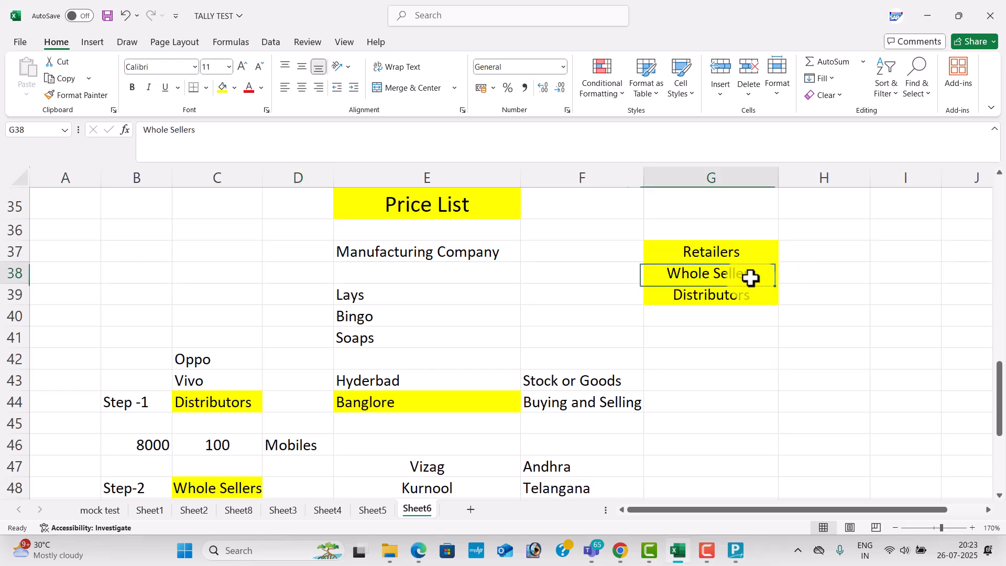
{"action": "left_click", "coordinate": [741, 296]}
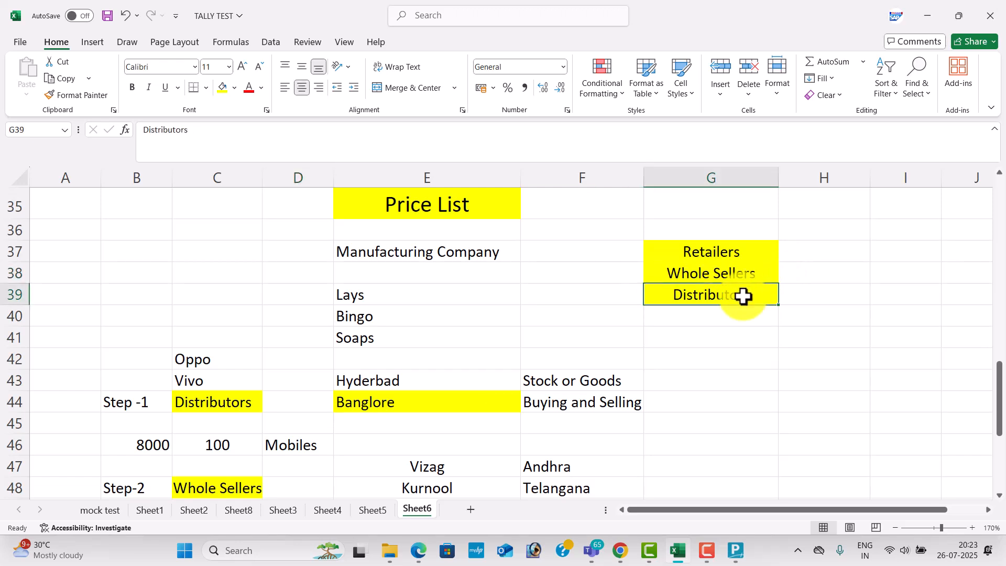
- Enter the headings "Purchae", "RATE" and "Discount" in cells G41, H41 and I41, below the Distributors entry
{"action": "left_click", "coordinate": [740, 338]}
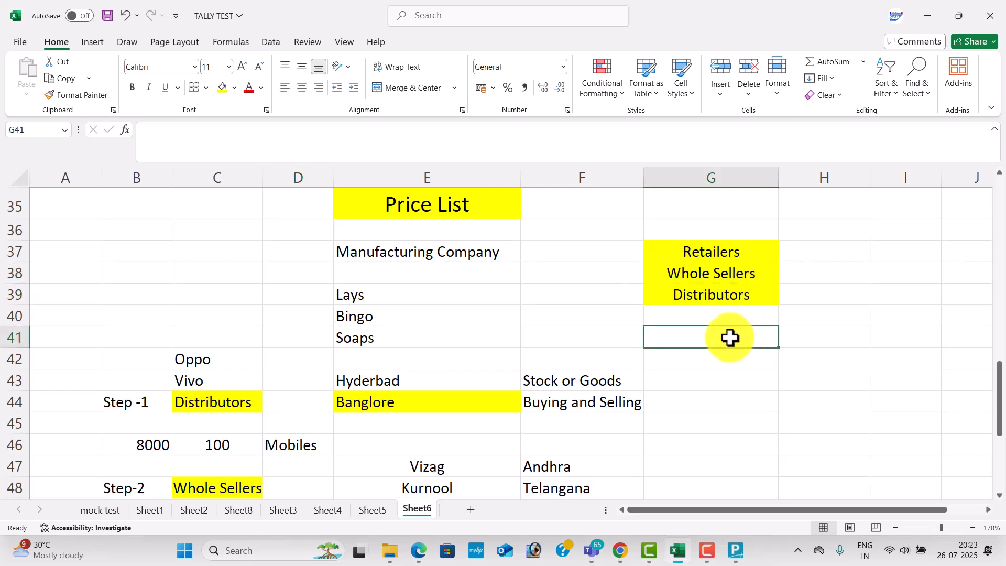
{"action": "type", "text": "Purchae"}
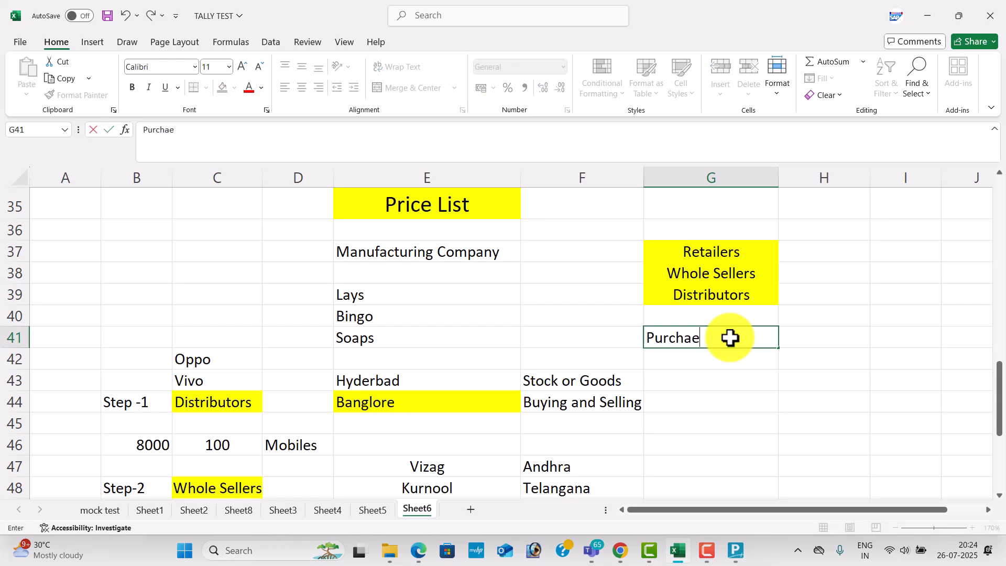
{"action": "key", "text": "Tab"}
{"action": "type", "text": "RA"}
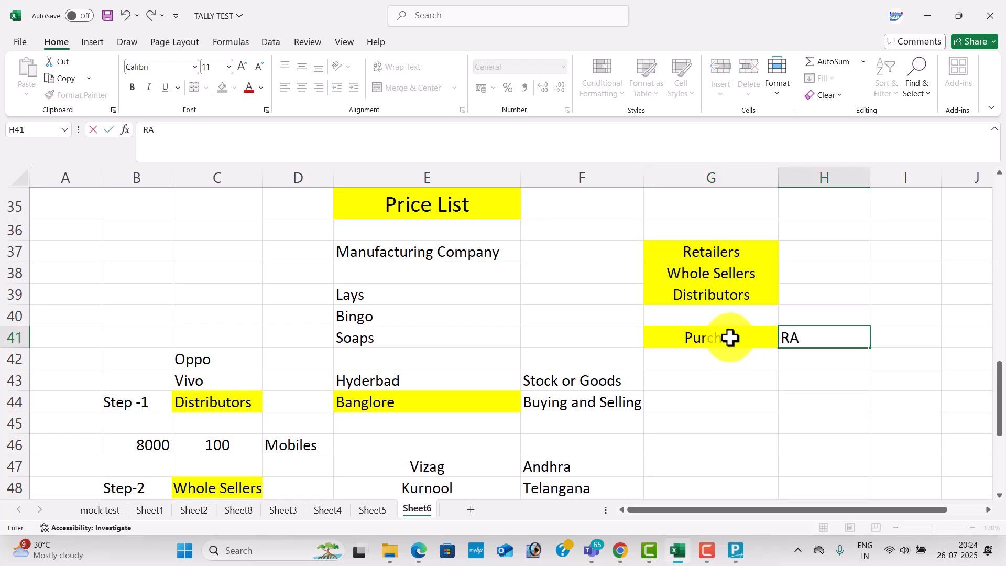
{"action": "key", "text": "Tab"}
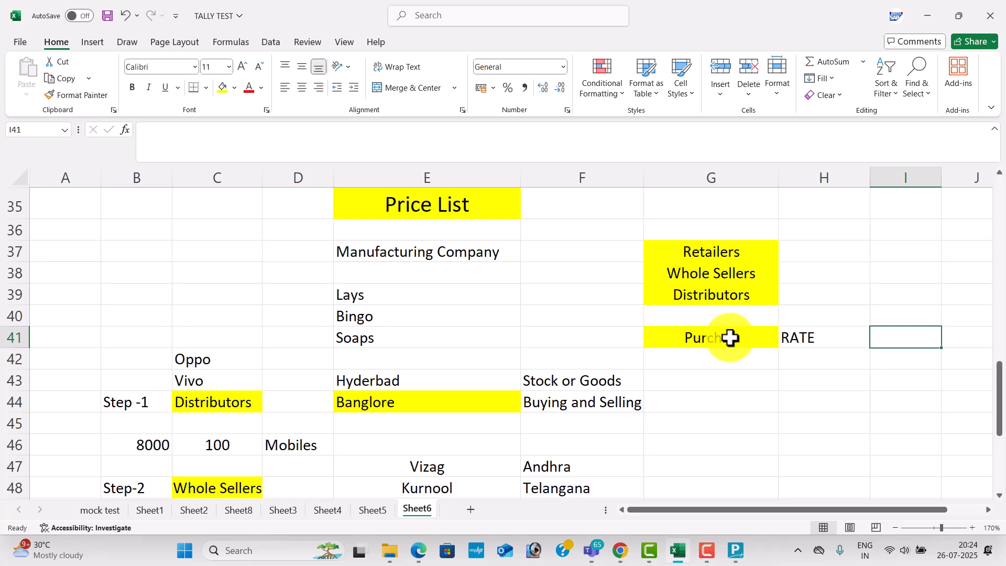
{"action": "type", "text": "Discount"}
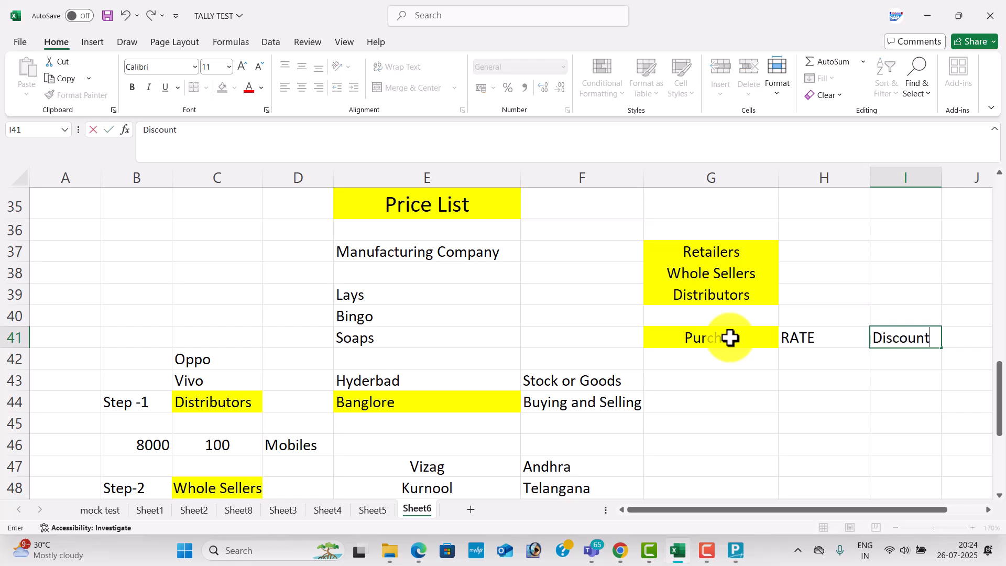
{"action": "key", "text": "Down"}
- Enter 1 in H43 under RATE and 20 in I43 under Discount
{"action": "key", "text": "Left"}
{"action": "key", "text": "Down"}
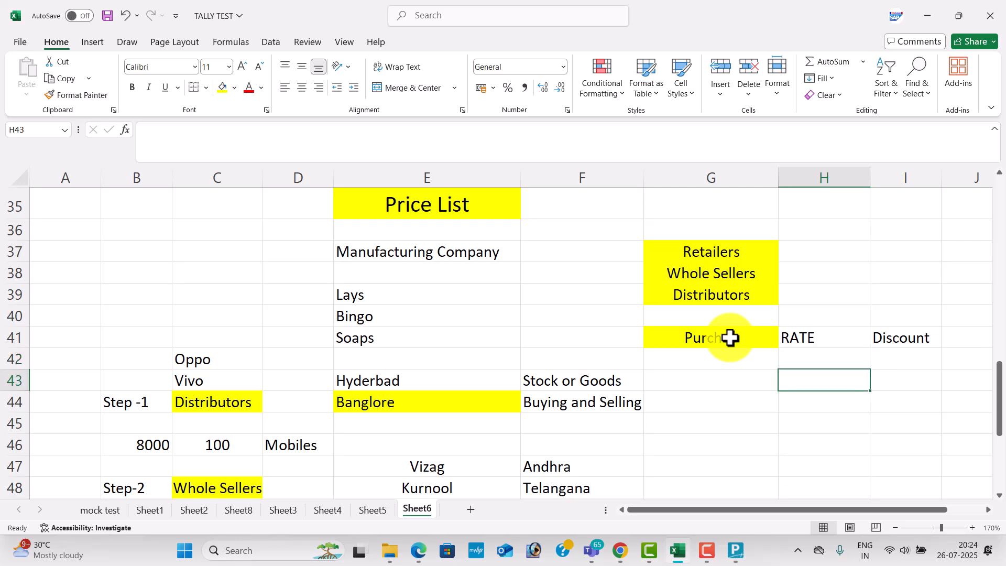
{"action": "type", "text": "01"}
{"action": "key", "text": "Tab"}
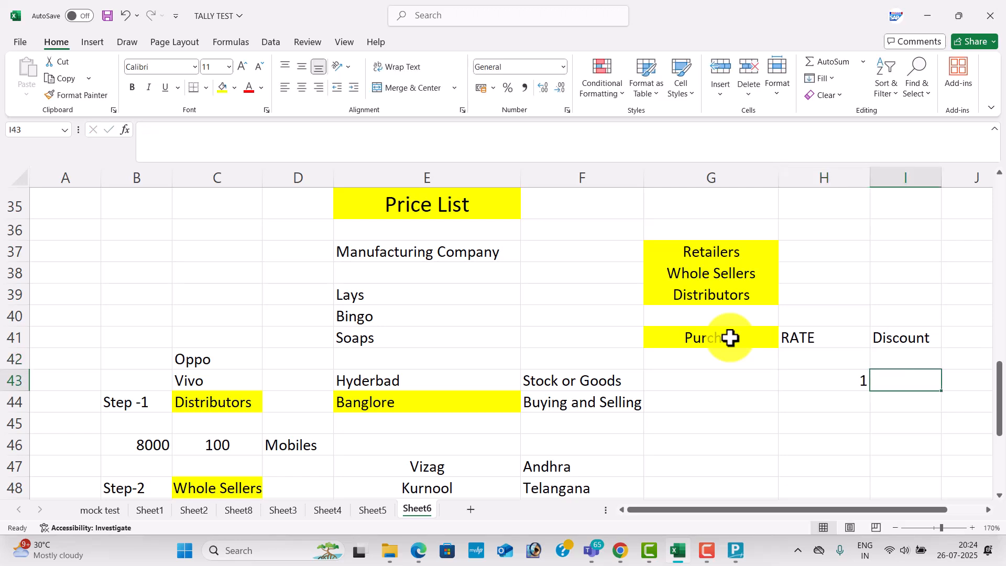
{"action": "type", "text": "20"}
{"action": "key", "text": "Return"}
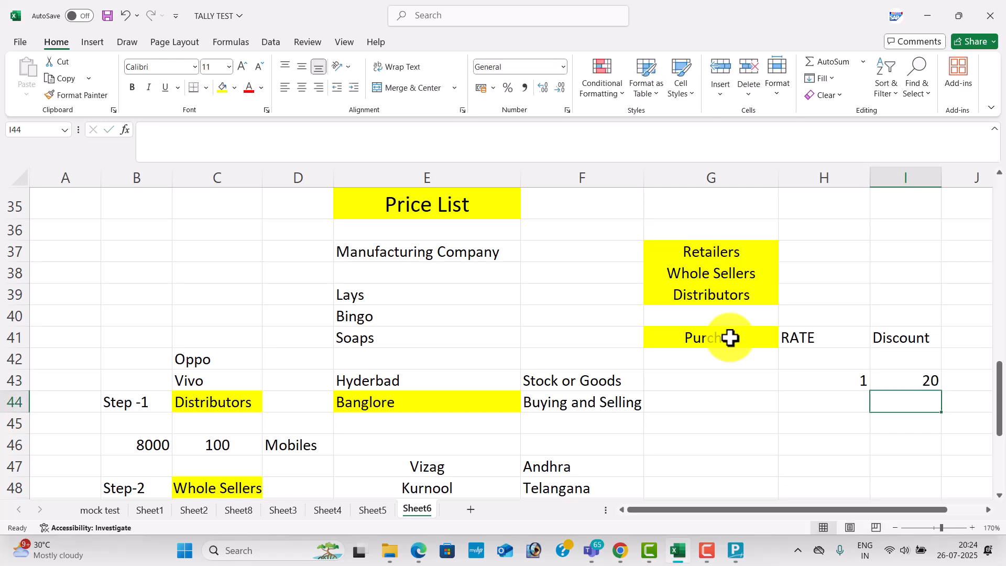
{"action": "key", "text": "Right"}
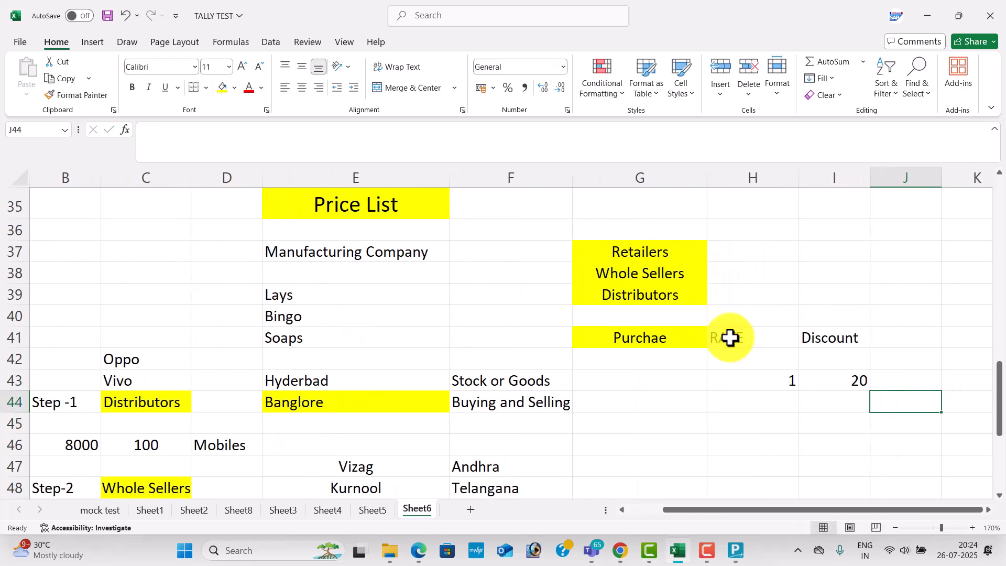
- Enter 5% in J43, beside the 1 to 20 range under the RATE and Discount headings
{"action": "key", "text": "Up"}
{"action": "type", "text": "55"}
{"action": "key", "text": "Return"}
{"action": "key", "text": "Up"}
{"action": "key", "text": "F2"}
{"action": "key", "text": "BackSpace"}
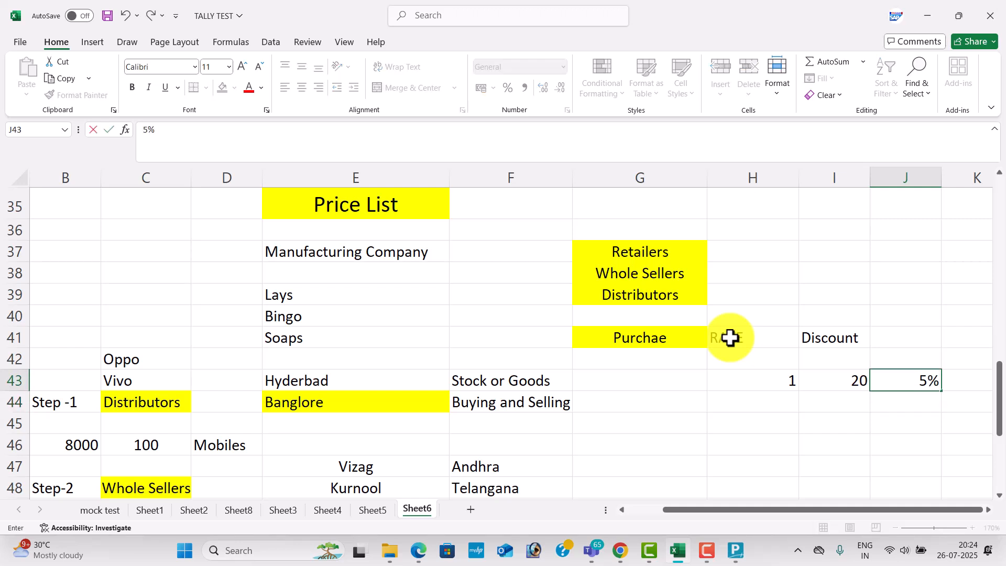
{"action": "type", "text": "%"}
{"action": "key", "text": "Return"}
- Fill the second discount row with 20 in H44, 50 in I44 and 6% in J44
{"action": "key", "text": "Left"}
{"action": "key", "text": "Left"}
{"action": "type", "text": "20"}
{"action": "key", "text": "Right"}
{"action": "type", "text": "50"}
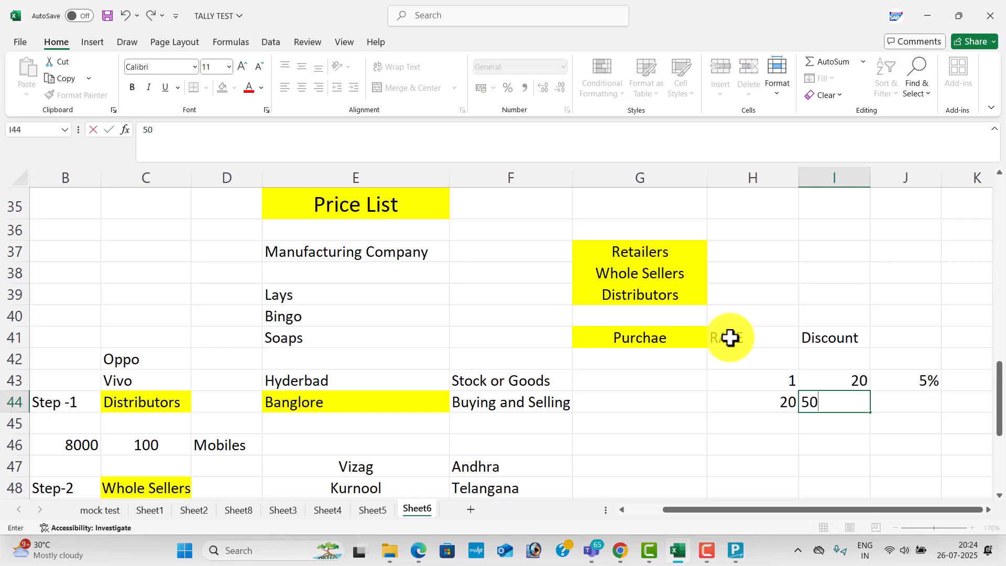
{"action": "key", "text": "Right"}
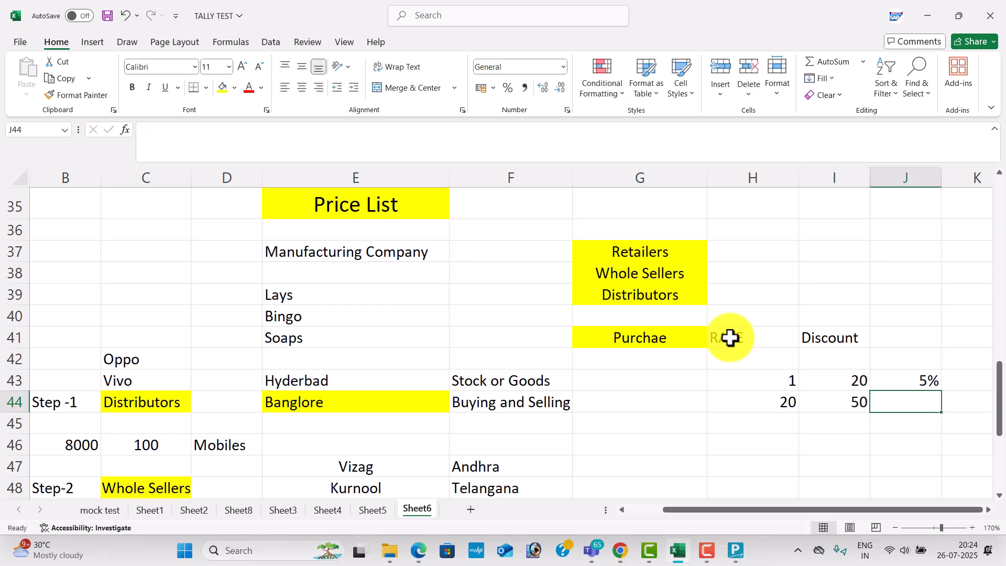
{"action": "type", "text": "6%"}
{"action": "key", "text": "Return"}
- Fill the third discount row with 50 in H45, 100 in I45 and 7% in J45
{"action": "key", "text": "Left"}
{"action": "key", "text": "Left"}
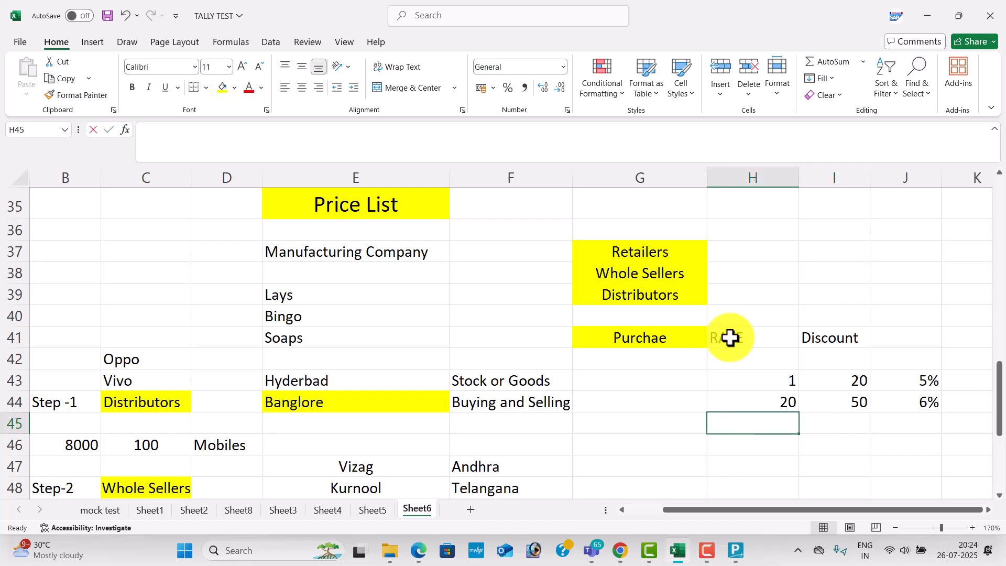
{"action": "type", "text": "50"}
{"action": "key", "text": "Right"}
{"action": "type", "text": "100"}
{"action": "key", "text": "Right"}
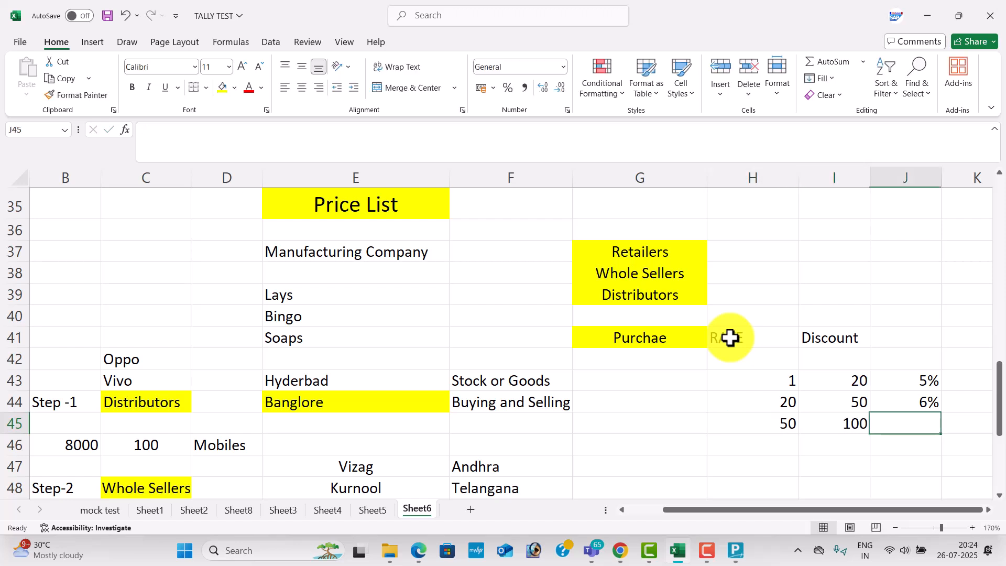
{"action": "type", "text": "7"}
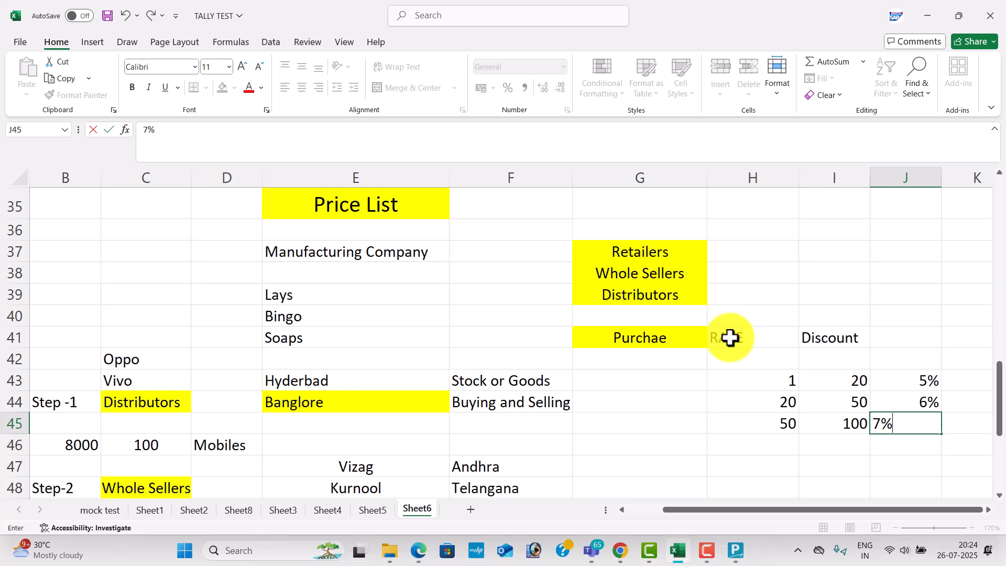
{"action": "key", "text": "Return"}
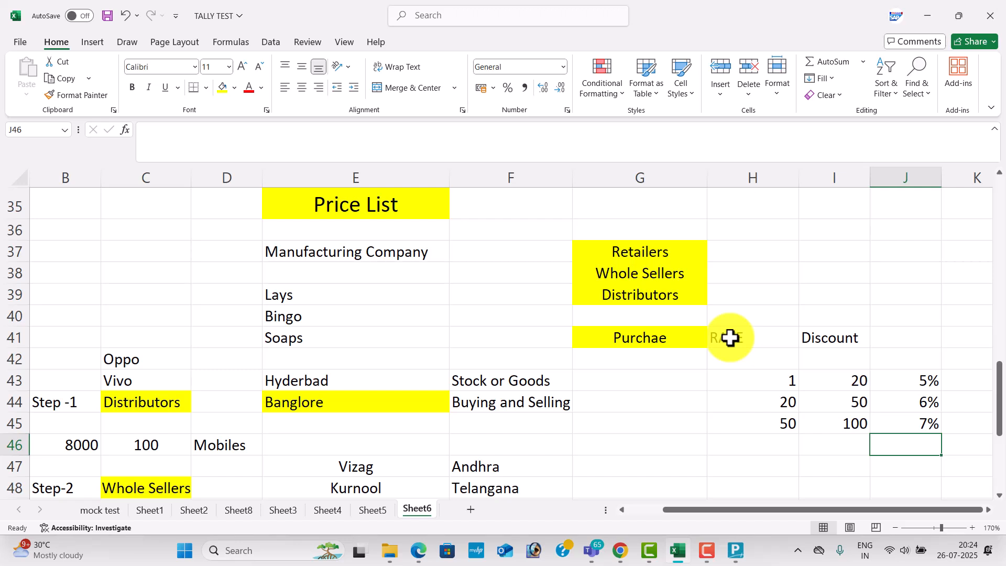
{"action": "double_click", "coordinate": [734, 383]}
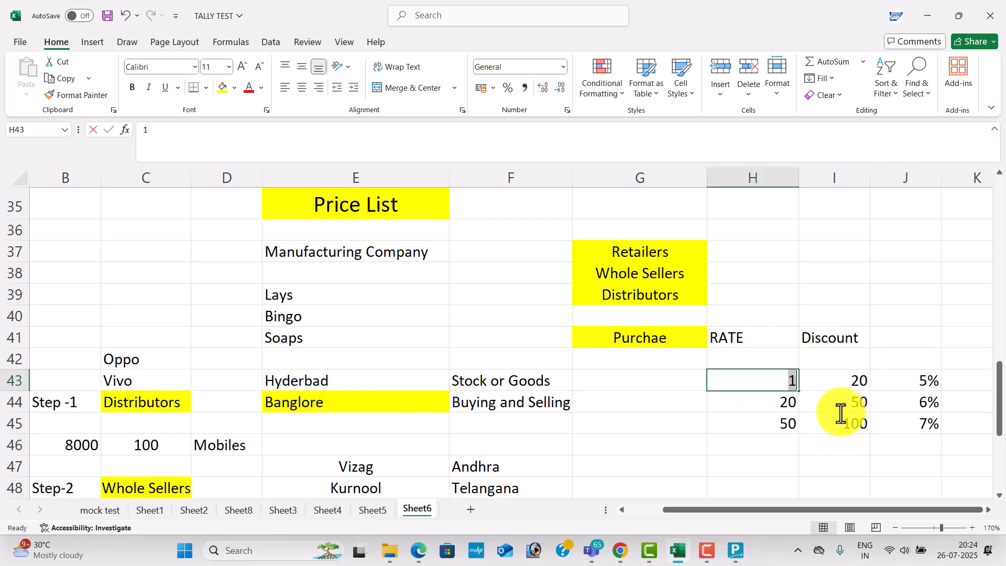
{"action": "left_click", "coordinate": [783, 464]}
{"action": "left_click_drag", "start_coordinate": [767, 390], "coordinate": [892, 436]}
{"action": "left_click", "coordinate": [890, 443]}
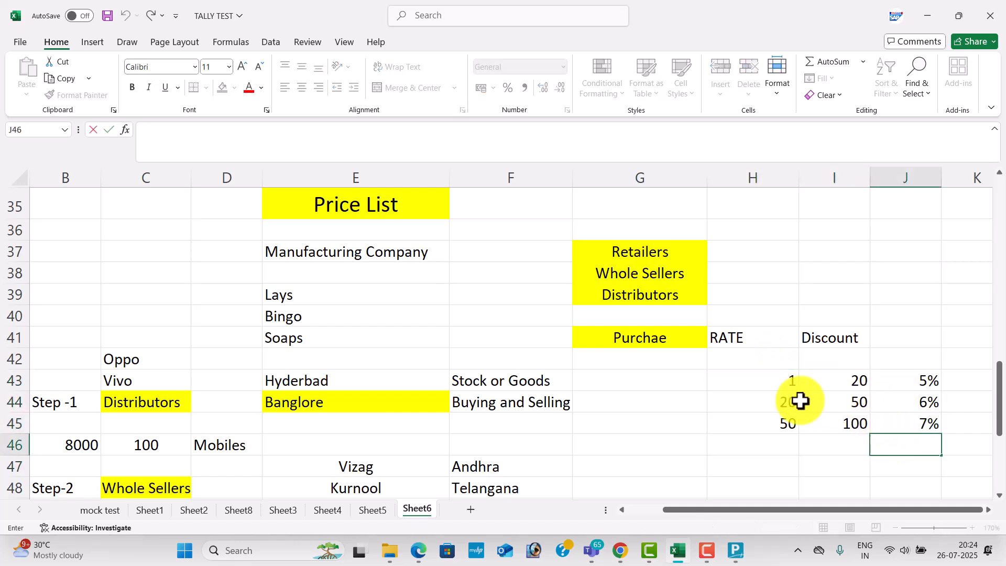
- Center the discount slab values in H43 to J45 horizontally
{"action": "double_click", "coordinate": [744, 386]}
{"action": "key", "text": "Escape"}
{"action": "key", "text": "shift+Right"}
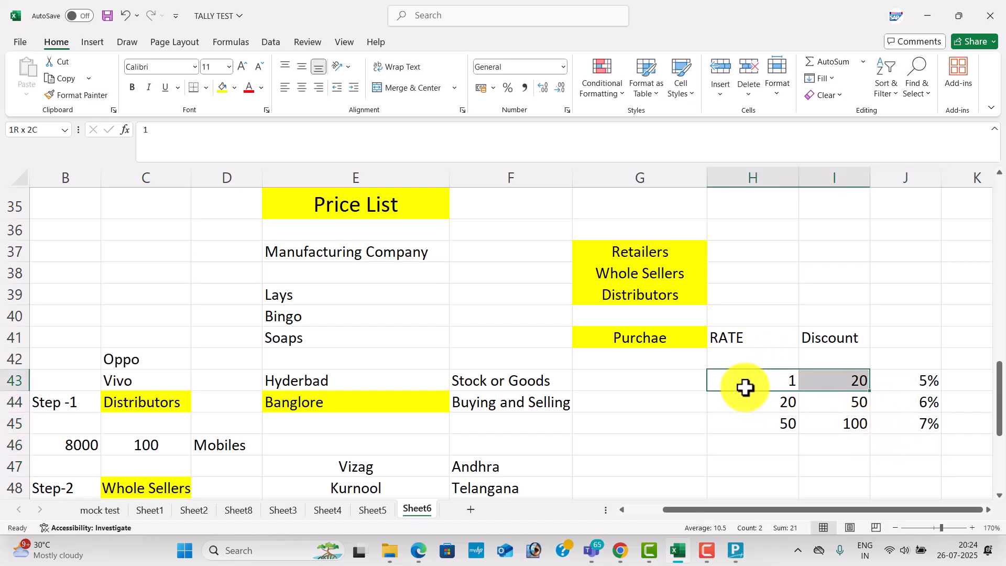
{"action": "key", "text": "shift+Down"}
{"action": "key", "text": "shift+Right"}
{"action": "key", "text": "shift+Down"}
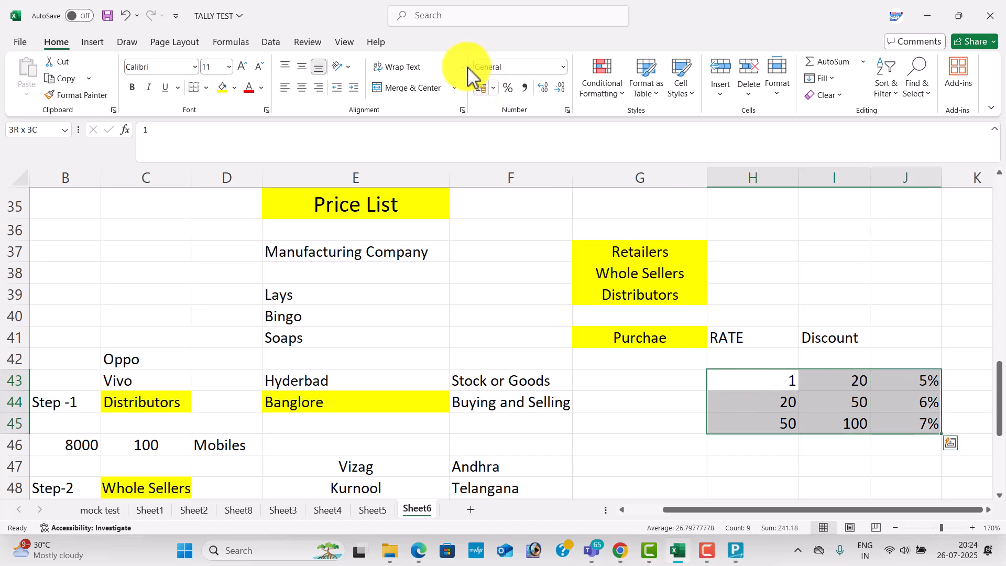
{"action": "left_click", "coordinate": [302, 88]}
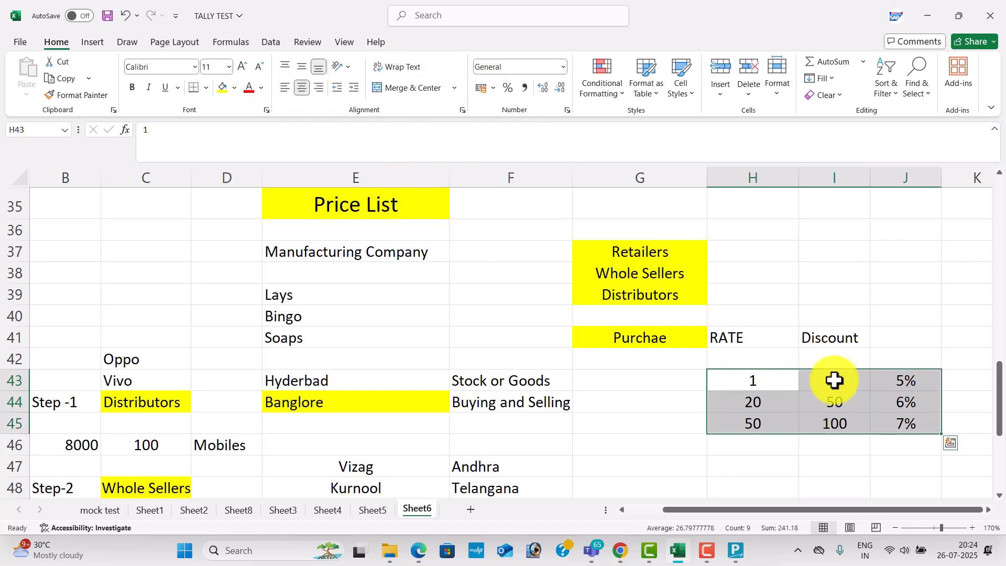
{"action": "left_click", "coordinate": [791, 442]}
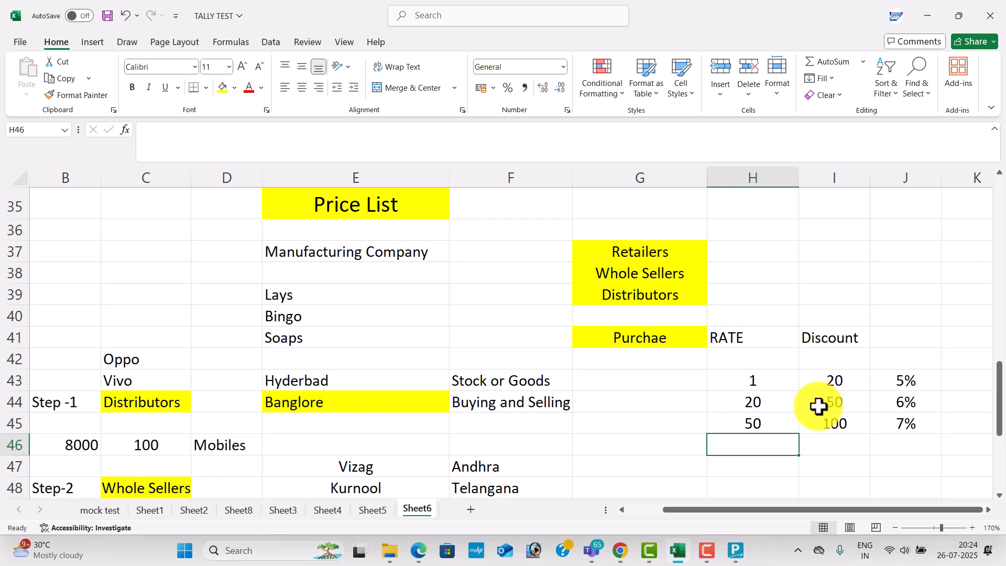
- Review the customer levels in G37 to G39 and the chain down to Customer, and save the workbook
{"action": "left_click", "coordinate": [675, 274]}
{"action": "left_click", "coordinate": [646, 255]}
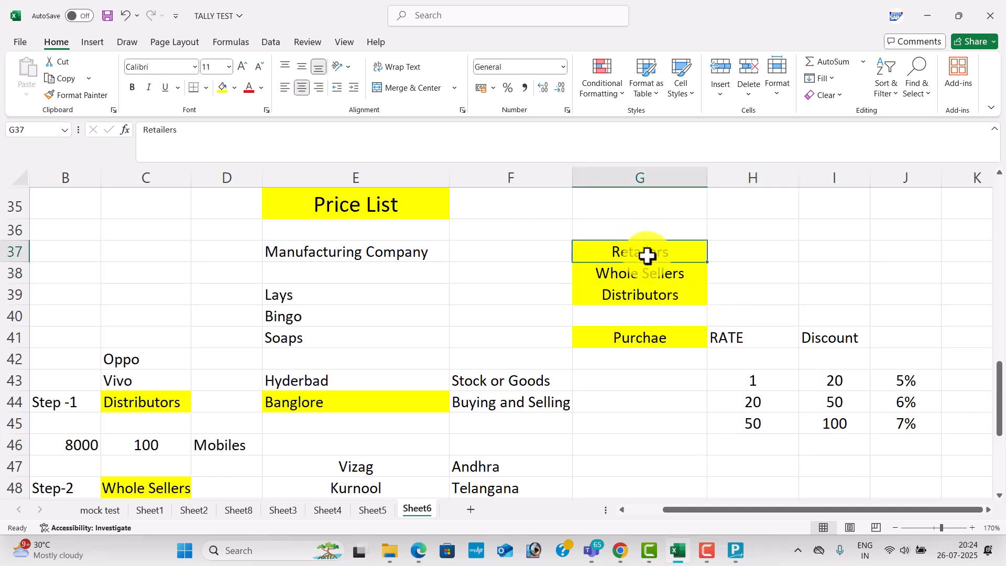
{"action": "left_click", "coordinate": [647, 296]}
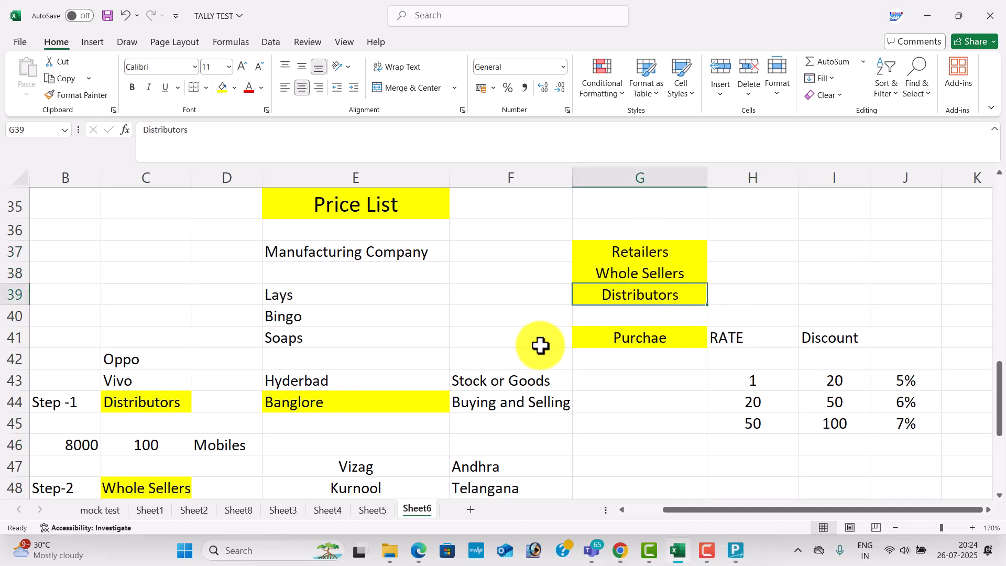
{"action": "scroll", "coordinate": [511, 352], "scroll_direction": "down", "scroll_amount": 4}
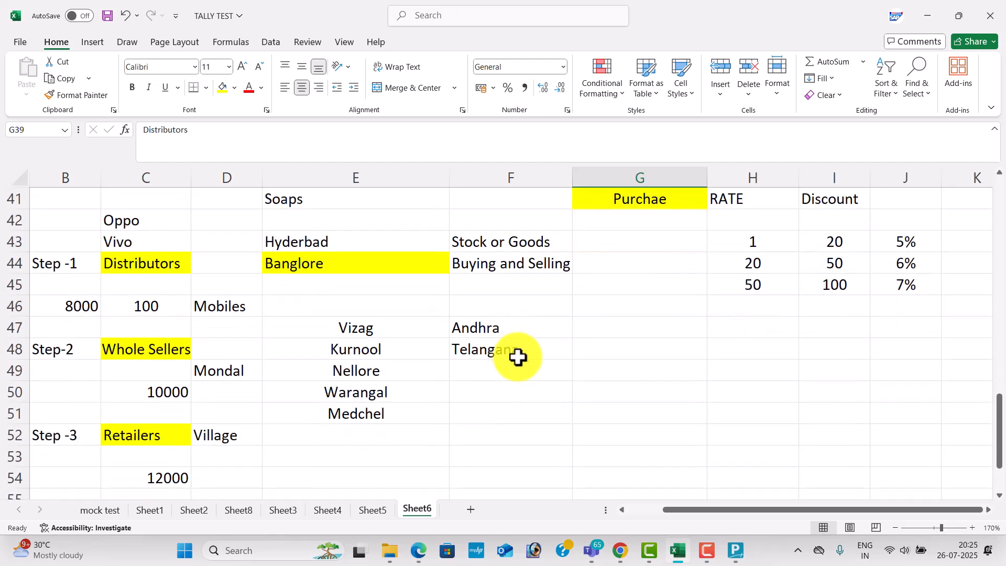
{"action": "scroll", "coordinate": [520, 361], "scroll_direction": "down", "scroll_amount": 1}
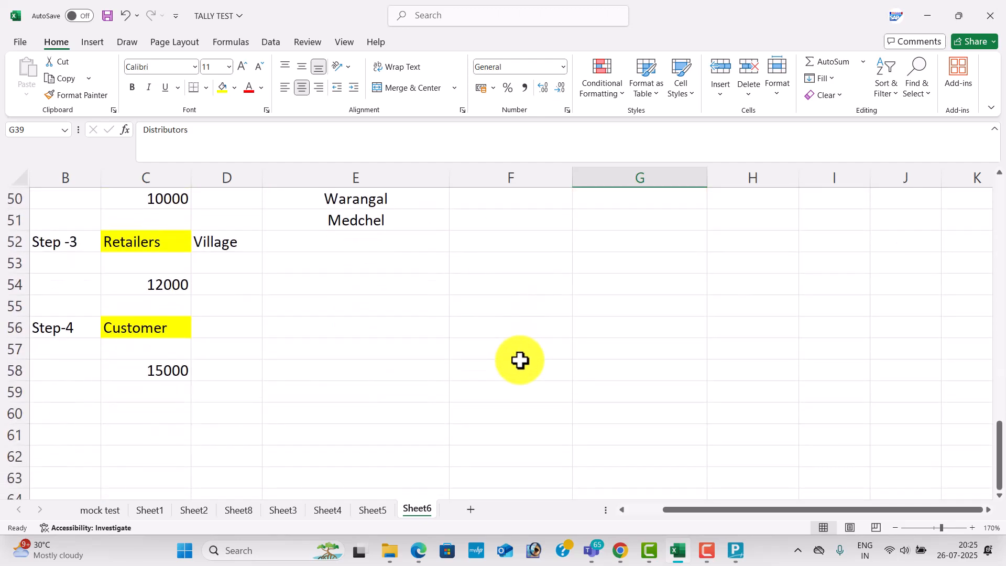
{"action": "left_click", "coordinate": [509, 350]}
{"action": "key", "text": "ctrl+s"}
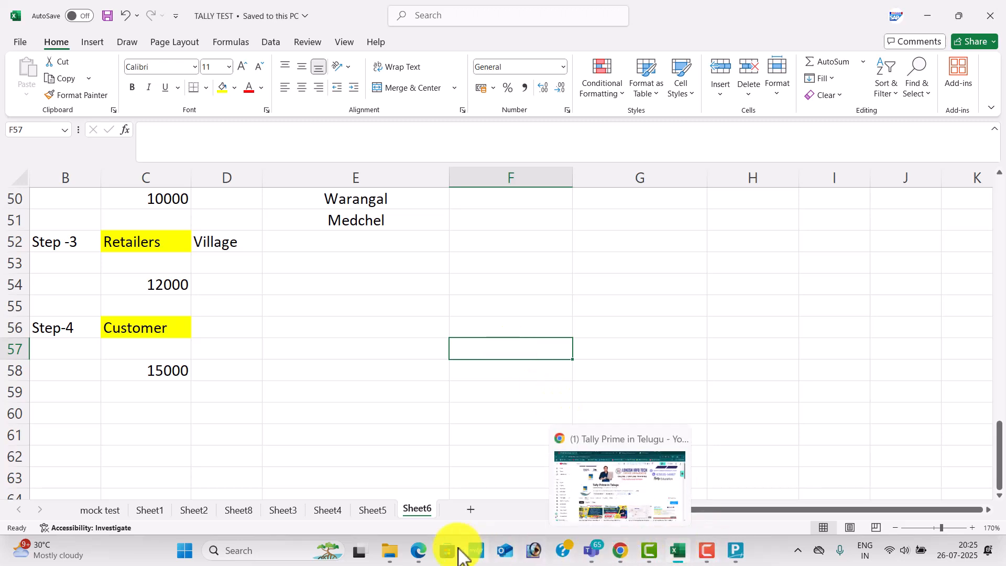
- Switch to the PDF material in Edge and examine the Varun Agencies price list exercise, including its purchase, retailer sale and per-item discount
{"action": "left_click", "coordinate": [418, 551]}
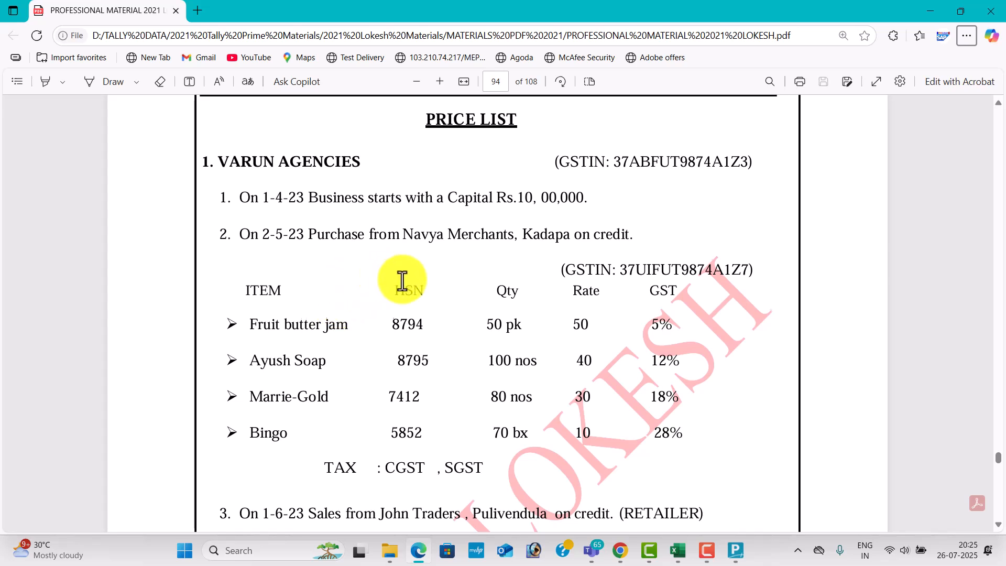
{"action": "scroll", "coordinate": [402, 282], "scroll_direction": "down", "scroll_amount": 1}
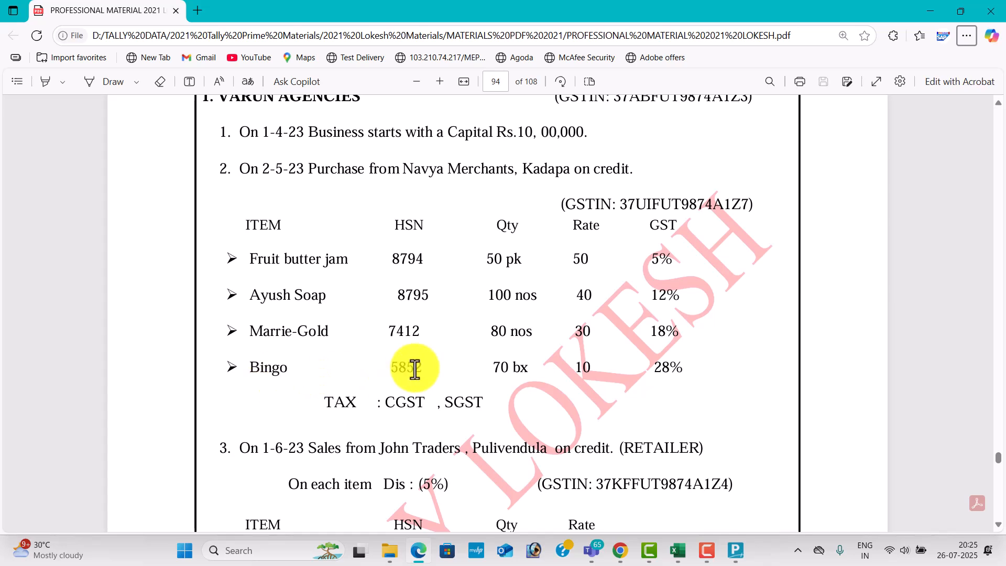
{"action": "scroll", "coordinate": [581, 278], "scroll_direction": "down", "scroll_amount": 1}
{"action": "scroll", "coordinate": [582, 294], "scroll_direction": "down", "scroll_amount": 2}
{"action": "scroll", "coordinate": [436, 356], "scroll_direction": "down", "scroll_amount": 1}
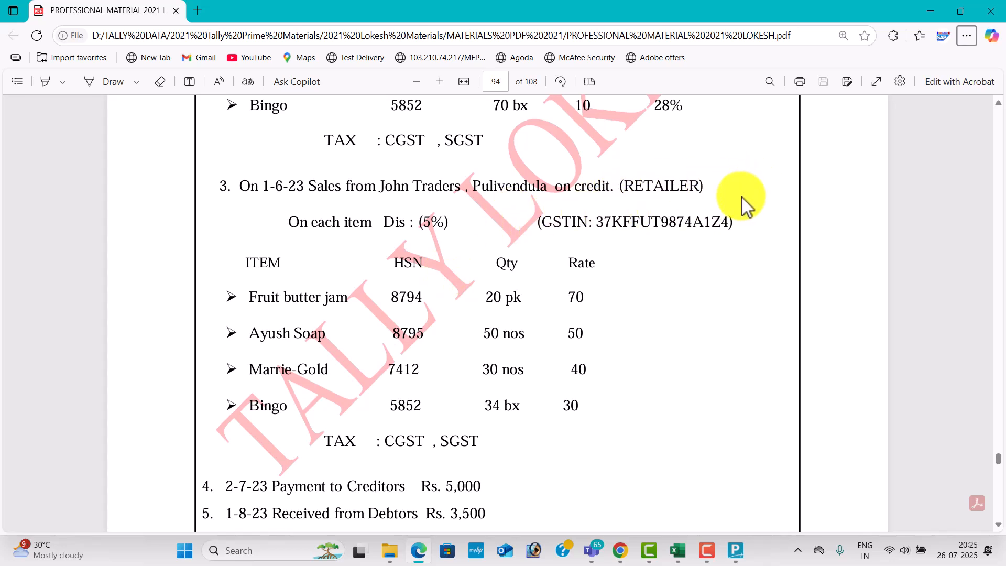
{"action": "scroll", "coordinate": [676, 223], "scroll_direction": "down", "scroll_amount": 1}
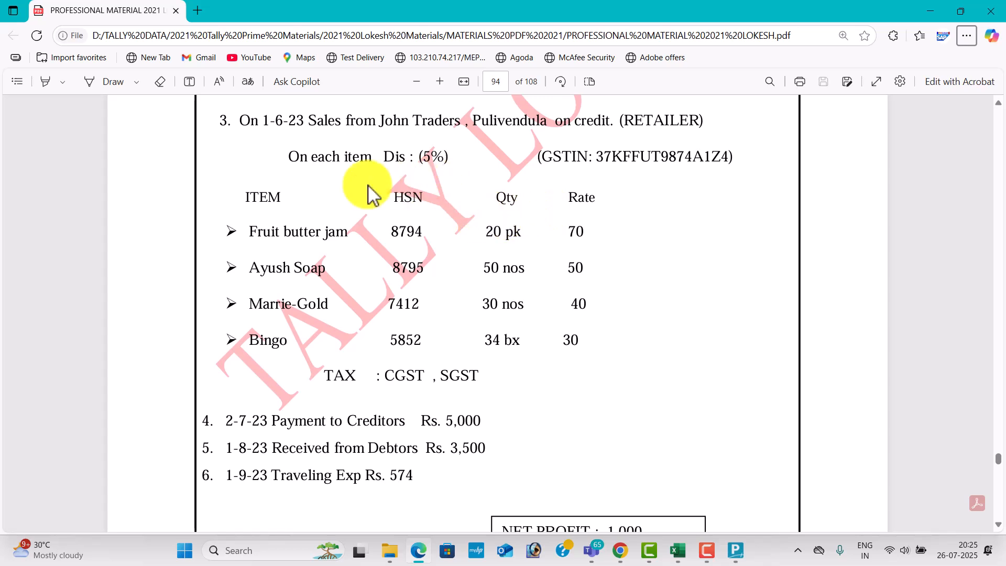
{"action": "left_click_drag", "start_coordinate": [290, 157], "coordinate": [461, 176]}
{"action": "scroll", "coordinate": [550, 301], "scroll_direction": "down", "scroll_amount": 1}
{"action": "scroll", "coordinate": [552, 314], "scroll_direction": "up", "scroll_amount": 9}
- Copy the Varun Agencies heading from the PDF and open a new company creation form in TallyPrime, leaving the debit note
{"action": "left_click_drag", "start_coordinate": [222, 168], "coordinate": [360, 180]}
{"action": "key", "text": "ctrl+c"}
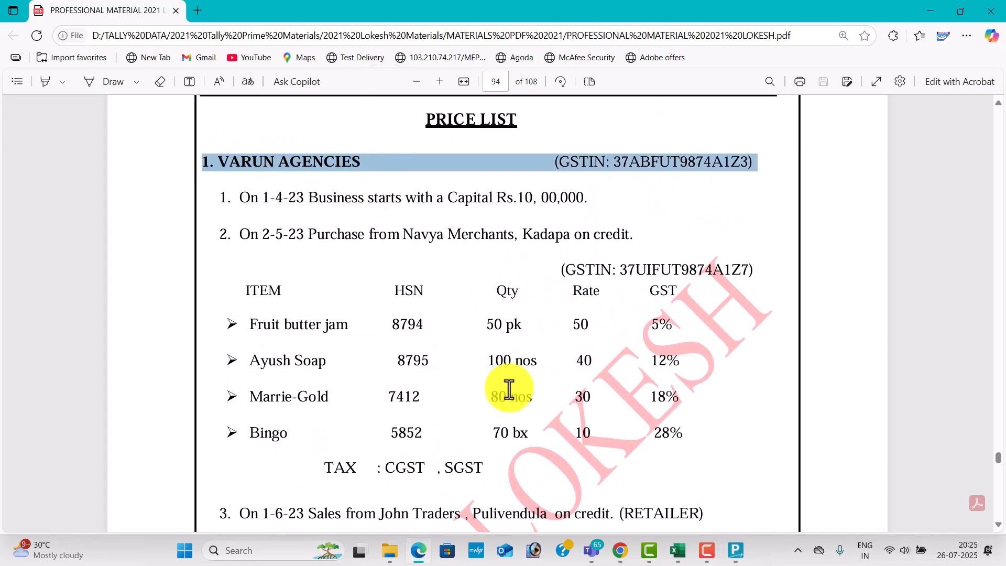
{"action": "left_click", "coordinate": [736, 550]}
{"action": "key", "text": "Escape"}
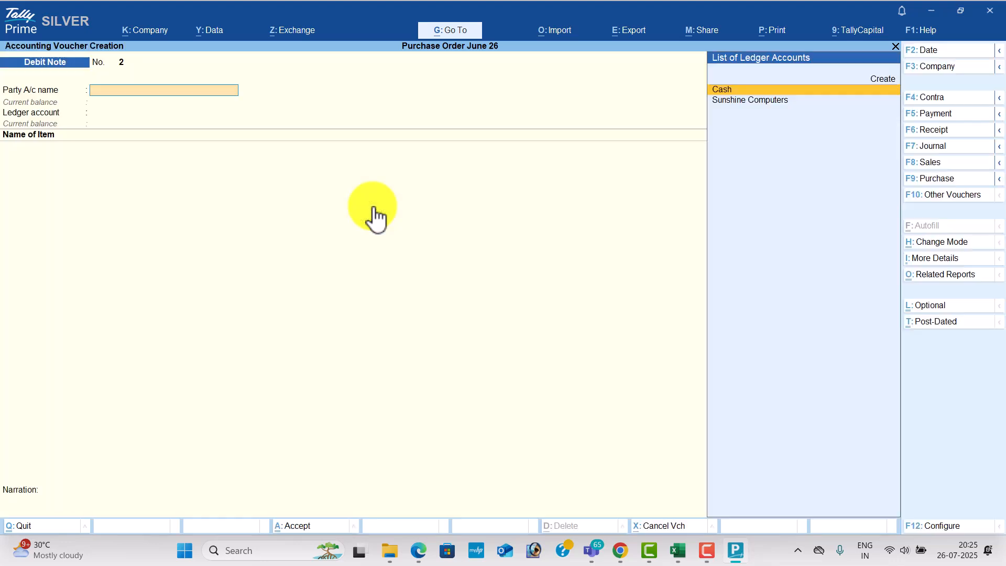
{"action": "key", "text": "Escape"}
{"action": "left_click", "coordinate": [160, 30]}
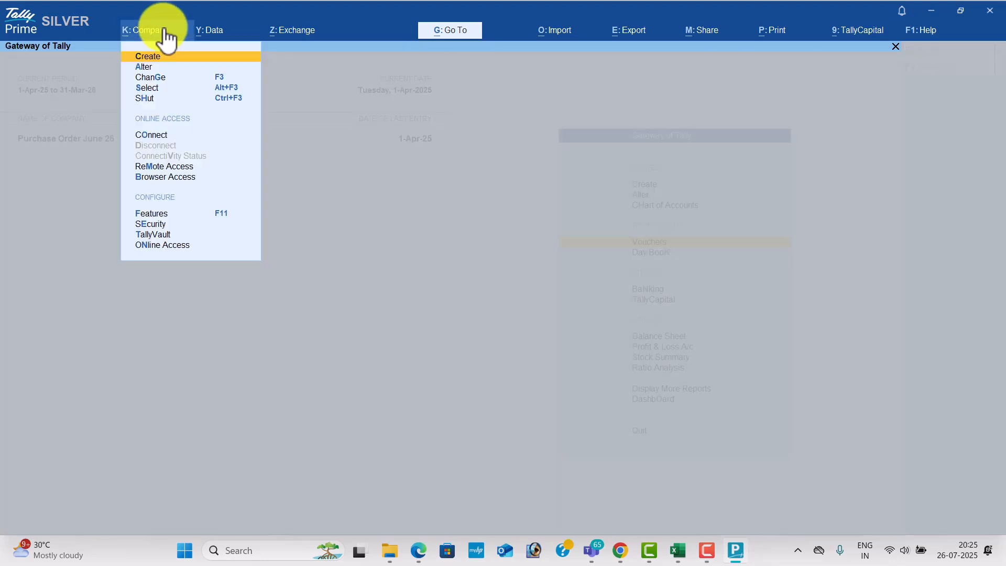
{"action": "key", "text": "Return"}
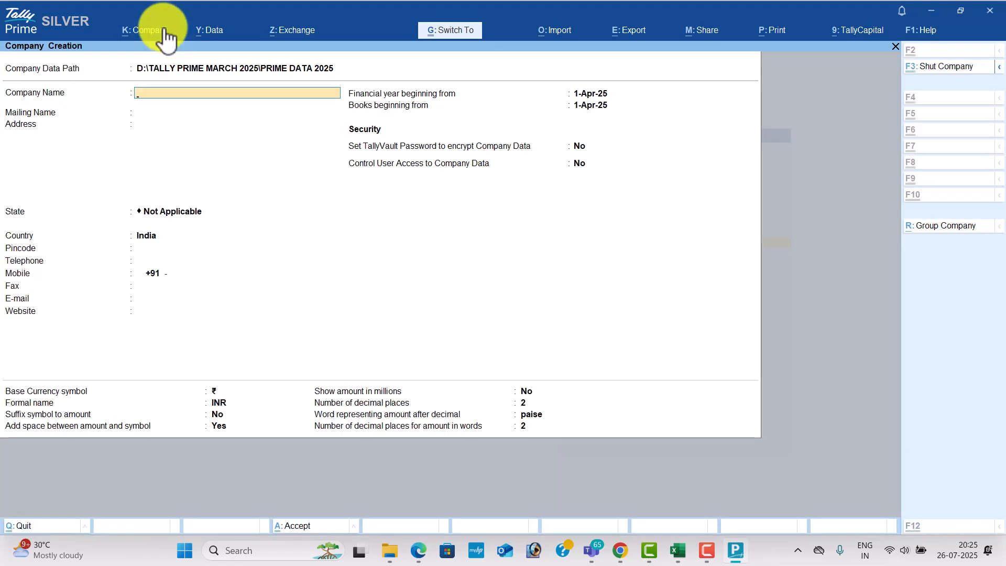
{"action": "key", "text": "ctrl+v"}
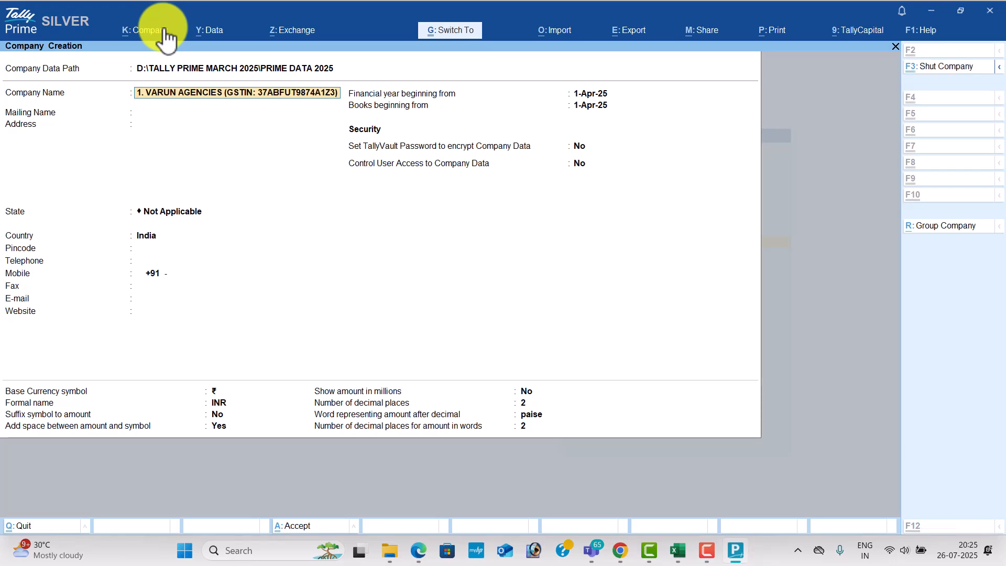
{"action": "key", "text": "BackSpace"}
{"action": "key", "text": "BackSpace"}
{"action": "key", "text": "BackSpace"}
{"action": "key", "text": "BackSpace"}
{"action": "key", "text": "BackSpace"}
{"action": "key", "text": "BackSpace"}
{"action": "key", "text": "BackSpace"}
{"action": "key", "text": "BackSpace"}
{"action": "key", "text": "BackSpace"}
{"action": "key", "text": "BackSpace"}
{"action": "key", "text": "BackSpace"}
{"action": "key", "text": "BackSpace"}
{"action": "key", "text": "BackSpace"}
{"action": "key", "text": "BackSpace"}
{"action": "key", "text": "BackSpace"}
{"action": "key", "text": "BackSpace"}
{"action": "key", "text": "BackSpace"}
{"action": "key", "text": "BackSpace"}
{"action": "key", "text": "BackSpace"}
{"action": "key", "text": "BackSpace"}
{"action": "key", "text": "BackSpace"}
{"action": "key", "text": "BackSpace"}
{"action": "key", "text": "BackSpace"}
{"action": "key", "text": "BackSpace"}
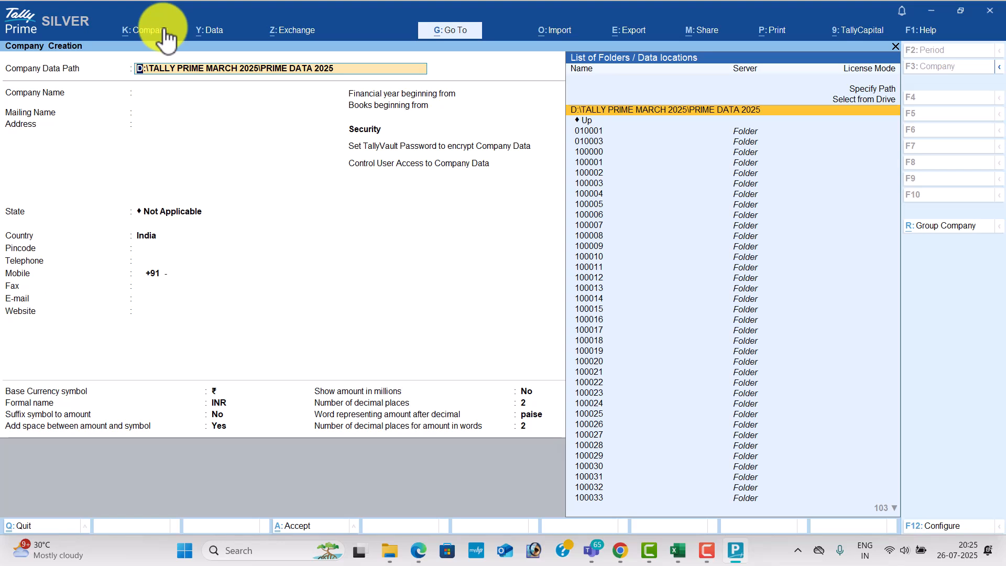
- Create a company named "Varun Agency July 26" with Andhra Pradesh as its state
{"action": "key", "text": "Return"}
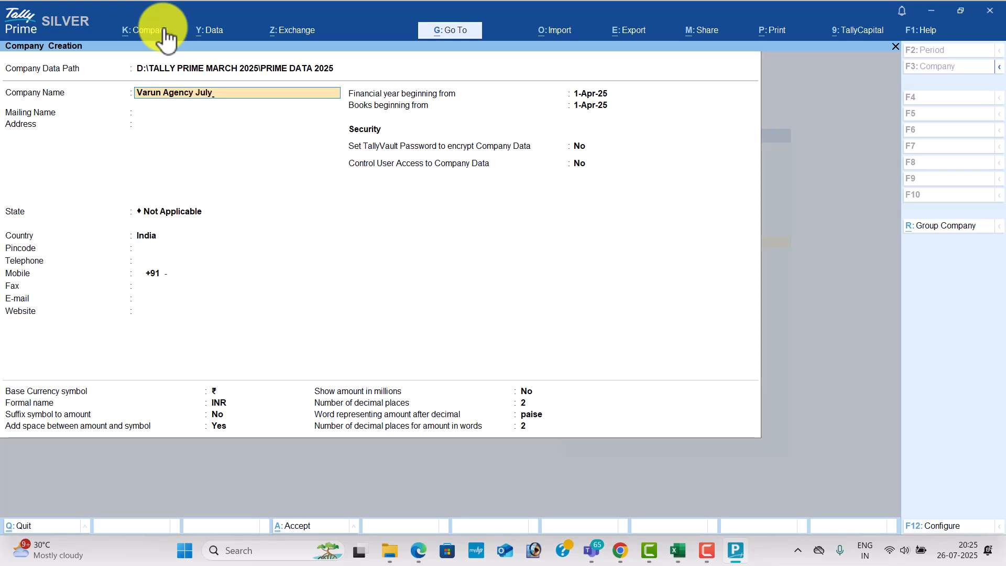
{"action": "key", "text": "Return"}
{"action": "key", "text": "Return"}
{"action": "key", "text": "Return"}
{"action": "key", "text": "Down"}
{"action": "key", "text": "Down"}
{"action": "key", "text": "Return"}
{"action": "key", "text": "ctrl"}
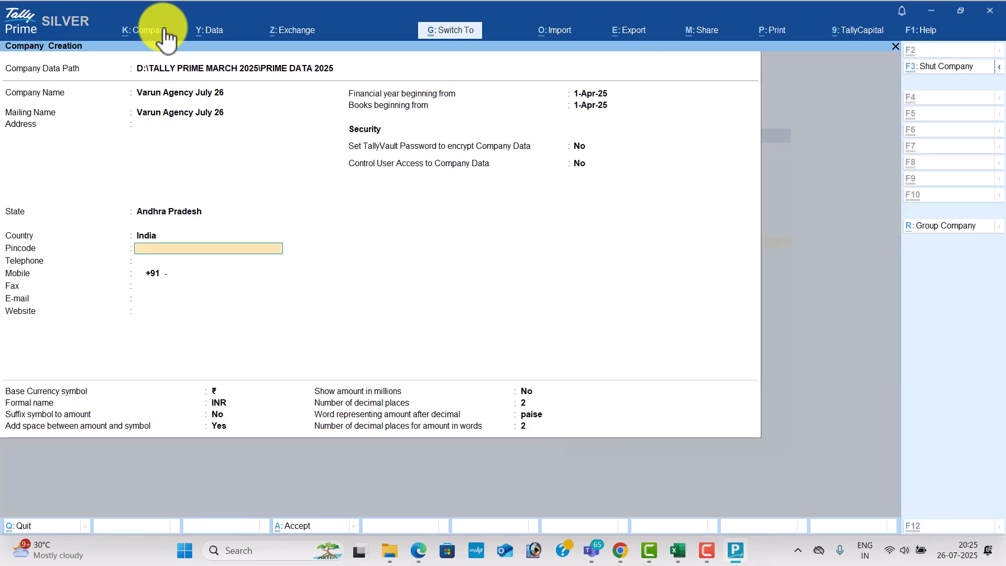
{"action": "key", "text": "ctrl+a"}
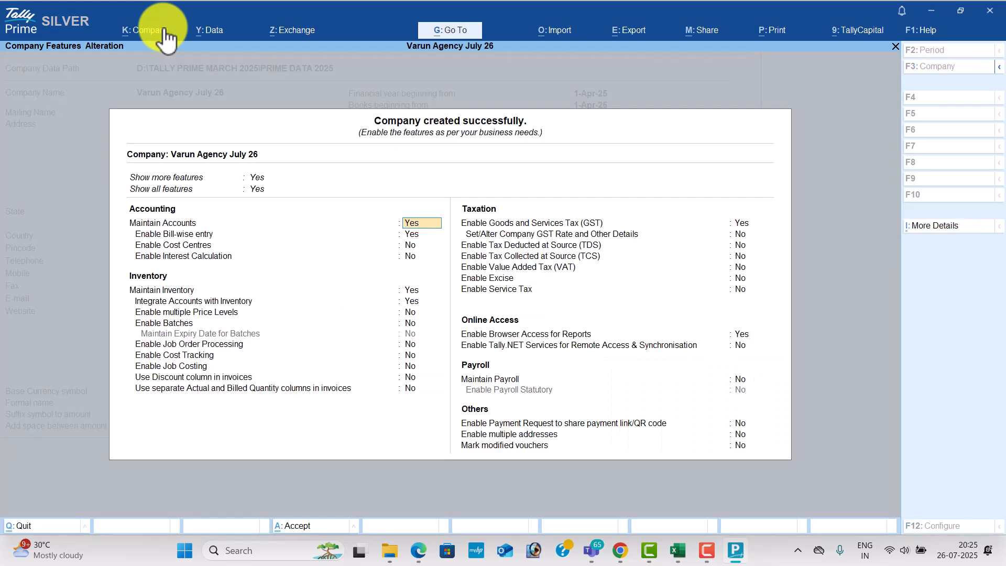
- Disable bill-wise entry in the new company's features, leaving inventory and its integration with accounts enabled
{"action": "key", "text": "Return"}
{"action": "key", "text": "n"}
{"action": "key", "text": "Return"}
{"action": "key", "text": "Return"}
{"action": "key", "text": "Return"}
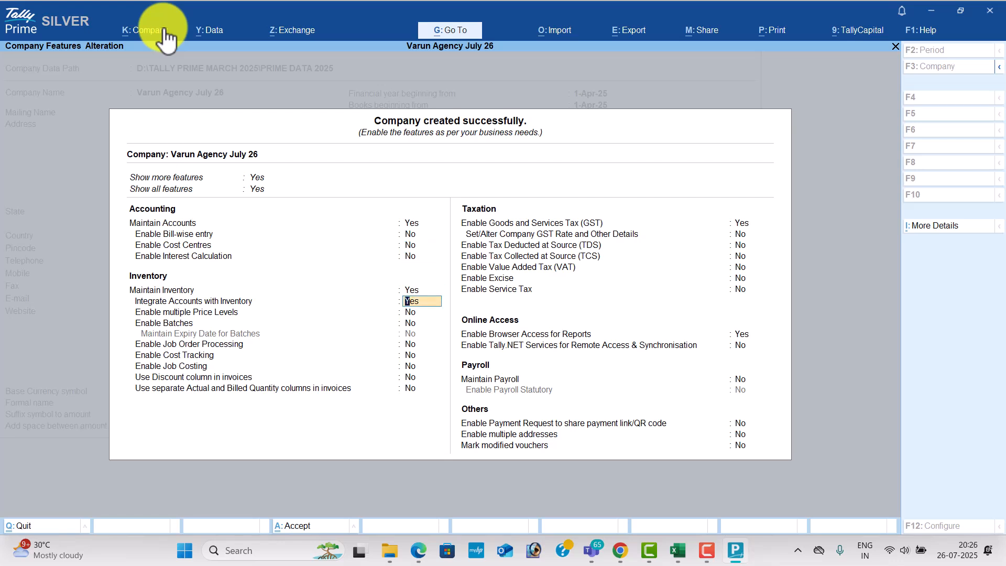
{"action": "key", "text": "Return"}
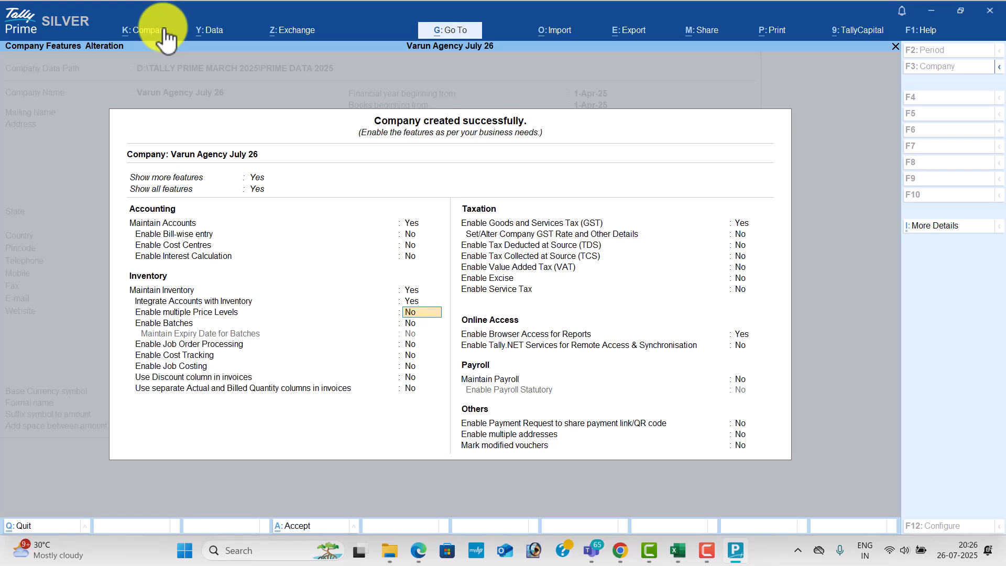
- Enable multiple price levels for the company, leaving the remaining inventory features at their defaults
{"action": "type", "text": "y"}
{"action": "key", "text": "Return"}
{"action": "key", "text": "Return"}
{"action": "key", "text": "Return"}
{"action": "key", "text": "Return"}
{"action": "key", "text": "Return"}
{"action": "key", "text": "Return"}
{"action": "key", "text": "Return"}
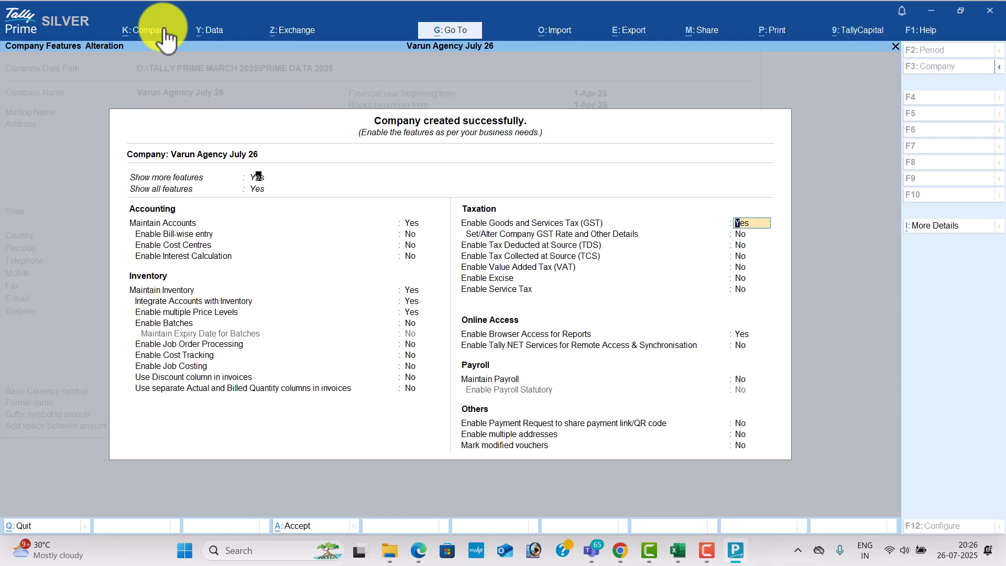
- Enable GST for the company and copy the Varun Agencies GSTIN from the PDF exercise
{"action": "key", "text": "Return"}
{"action": "key", "text": "Return"}
{"action": "key", "text": "alt+Tab"}
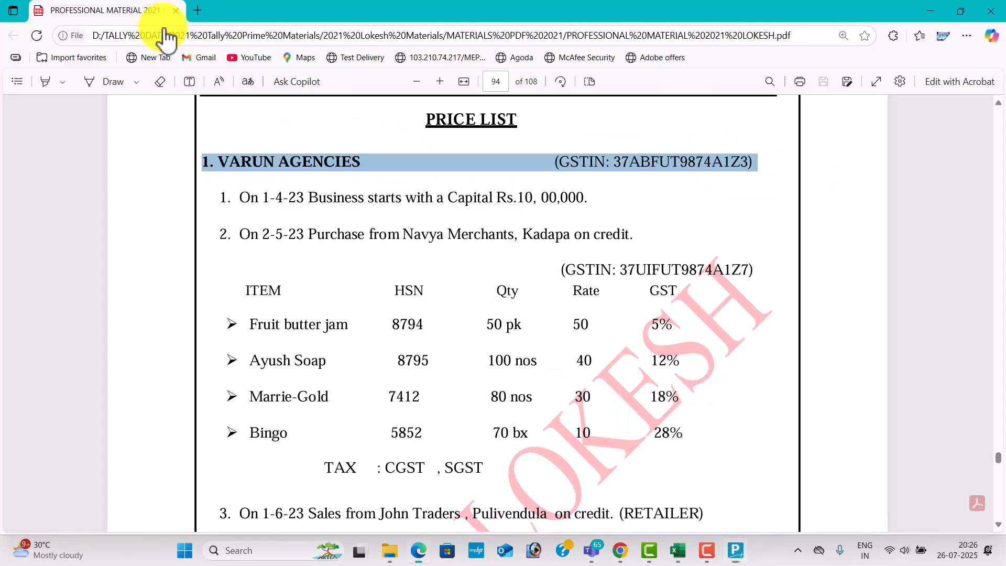
{"action": "left_click", "coordinate": [623, 157]}
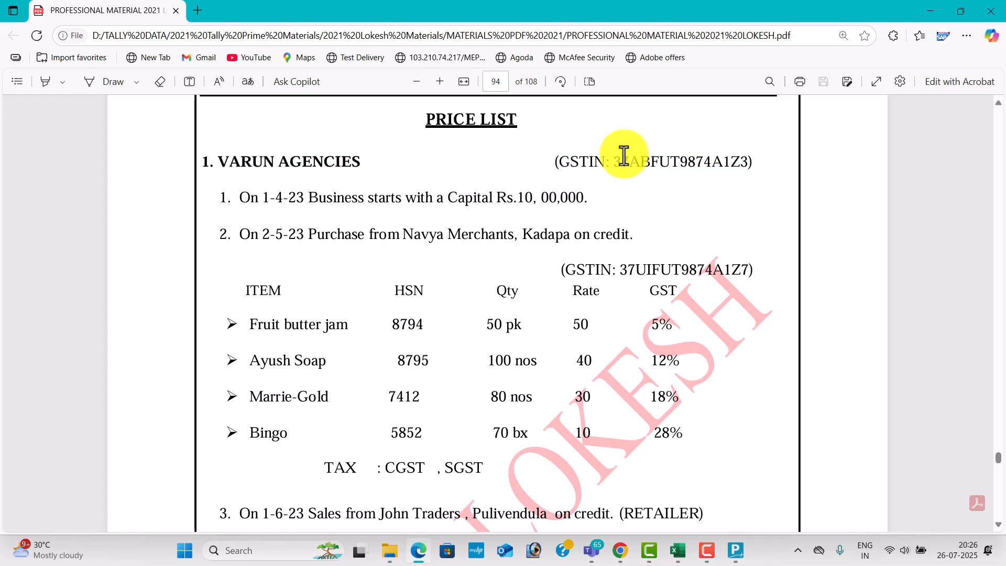
{"action": "left_click_drag", "start_coordinate": [617, 160], "coordinate": [736, 162]}
{"action": "key", "text": "ctrl+c"}
- Enter the copied GSTIN in the company's GST registration in TallyPrime and save the registration and features
{"action": "key", "text": "alt+Tab"}
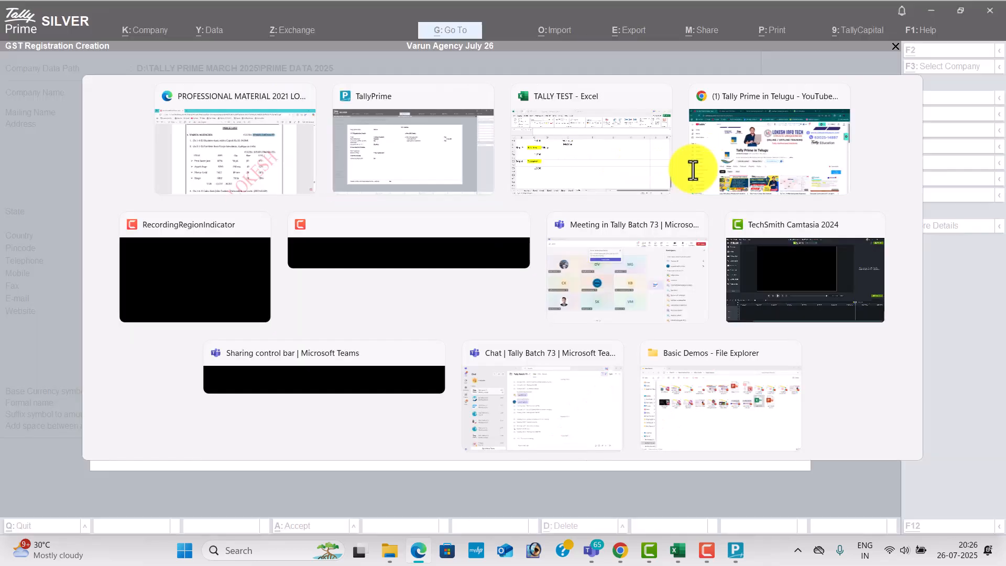
{"action": "key", "text": "ctrl+v"}
{"action": "key", "text": "Return"}
{"action": "key", "text": "Return"}
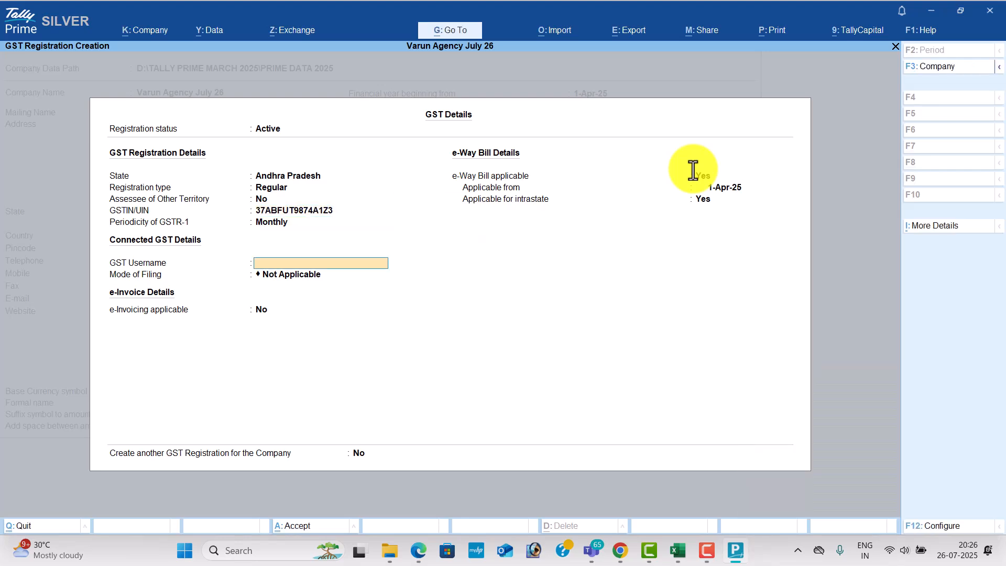
{"action": "key", "text": "ctrl+a"}
{"action": "key", "text": "ctrl+a"}
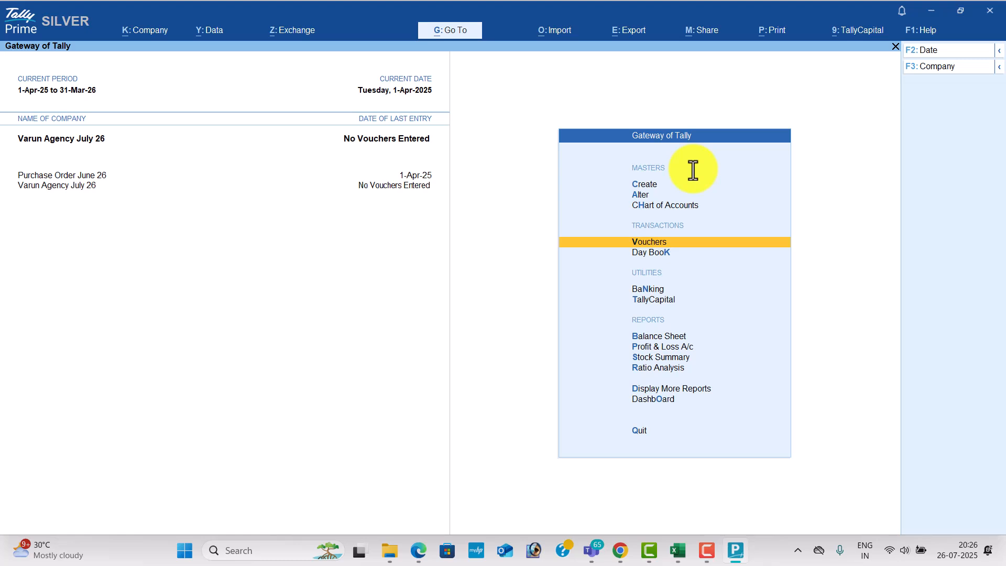
- Start a receipt voucher and create a ledger named Capital under Capital Account for its credit line
{"action": "key", "text": "Return"}
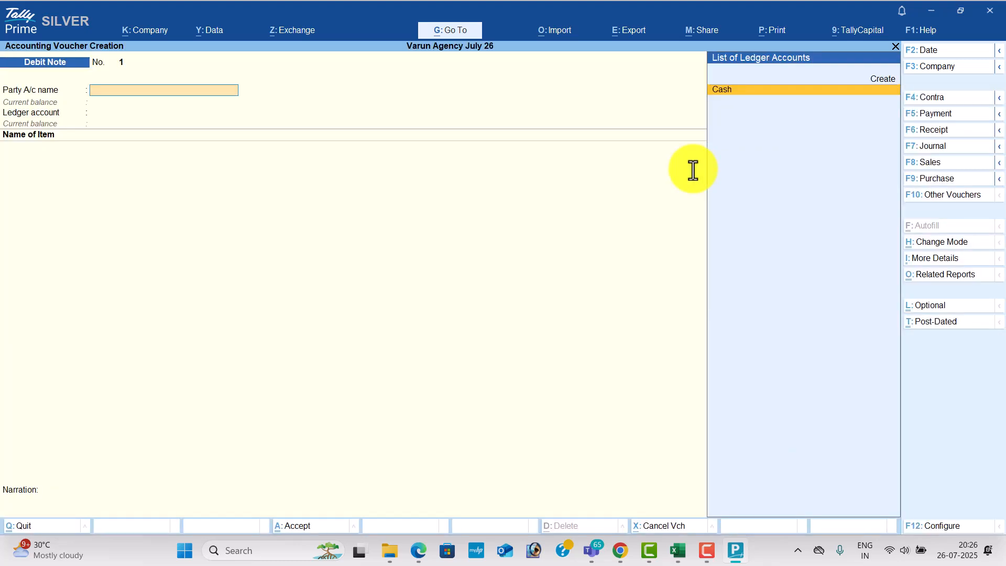
{"action": "left_click", "coordinate": [964, 130]}
{"action": "key", "text": "alt+c"}
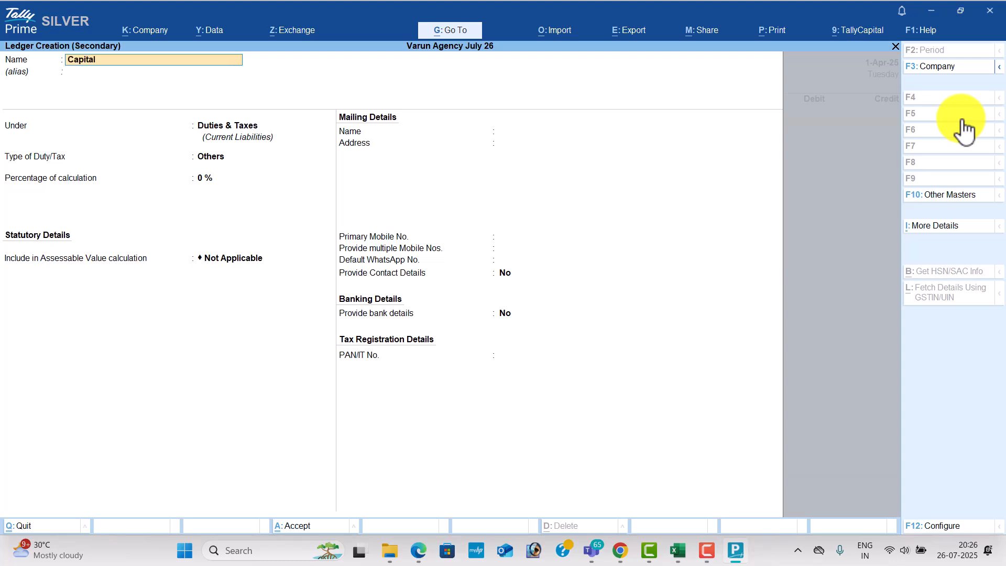
{"action": "key", "text": "Return"}
{"action": "type", "text": "Ca"}
{"action": "key", "text": "Return"}
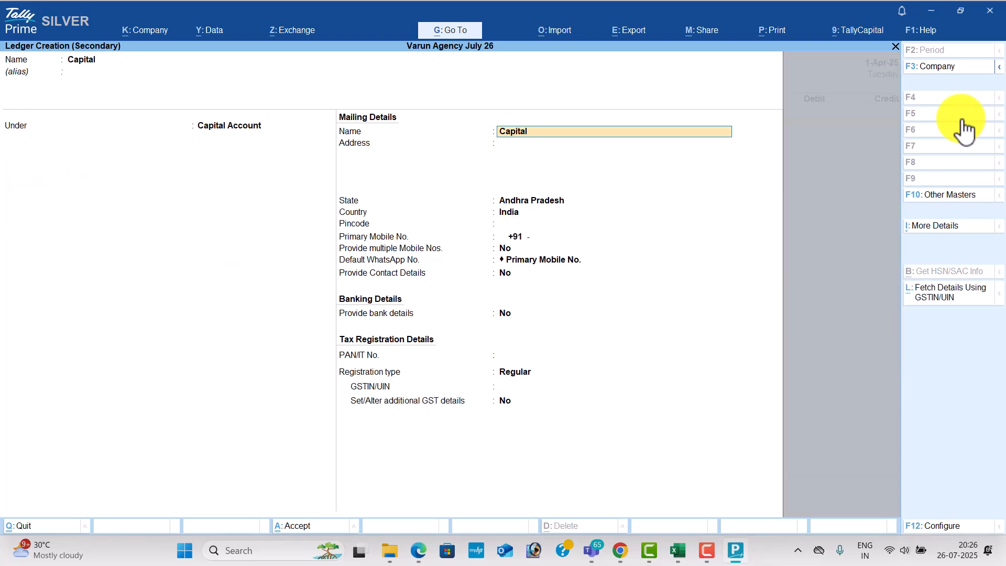
{"action": "key", "text": "ctrl+a"}
- Credit Capital and debit Cash with 10,00,000 in the receipt voucher, per the PDF exercise, and save it
{"action": "key", "text": "alt+Tab"}
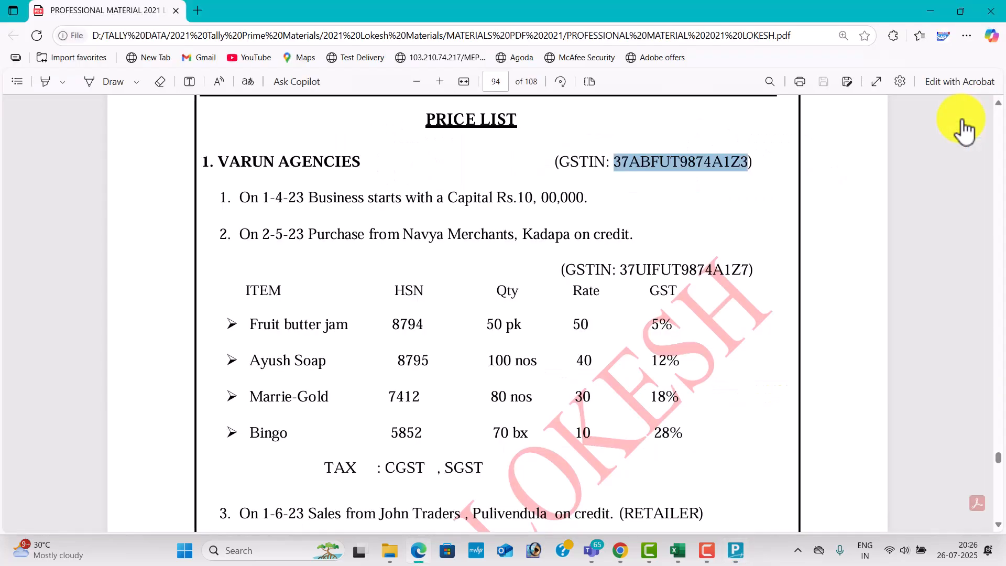
{"action": "key", "text": "alt+Tab"}
{"action": "key", "text": "BackSpace"}
{"action": "key", "text": "BackSpace"}
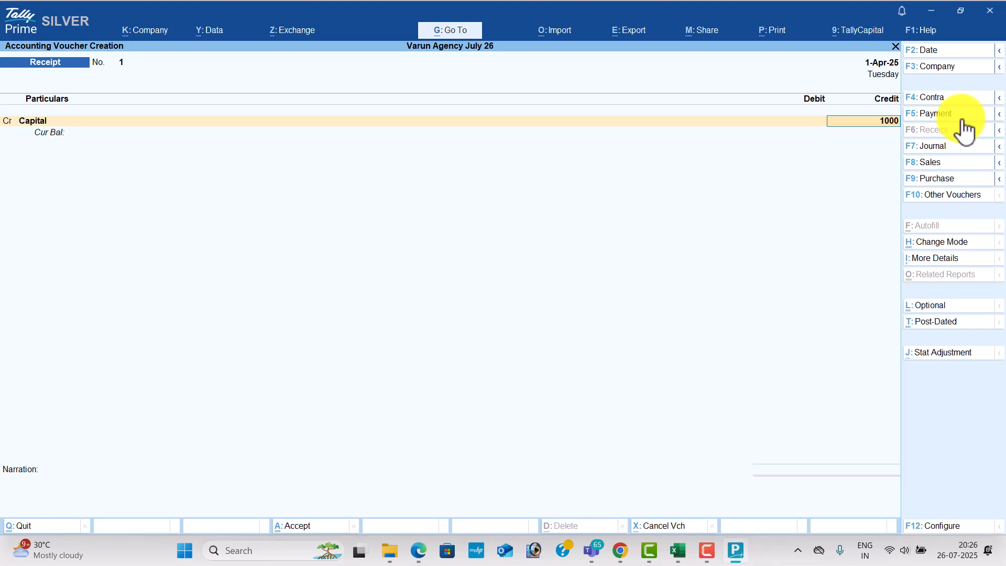
{"action": "type", "text": "00"}
{"action": "key", "text": "Return"}
{"action": "key", "text": "Down"}
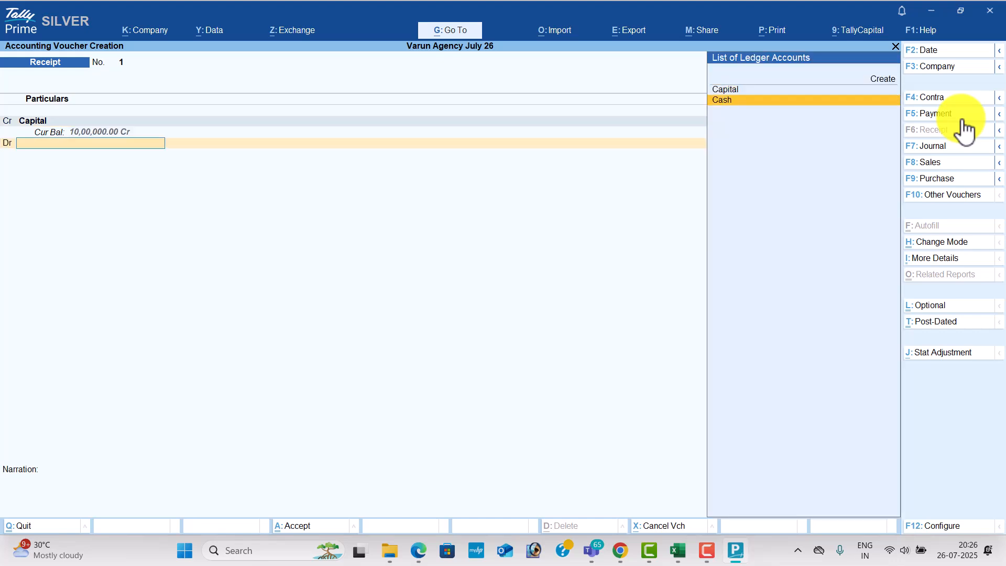
{"action": "key", "text": "Return"}
{"action": "key", "text": "Return"}
{"action": "key", "text": "Return"}
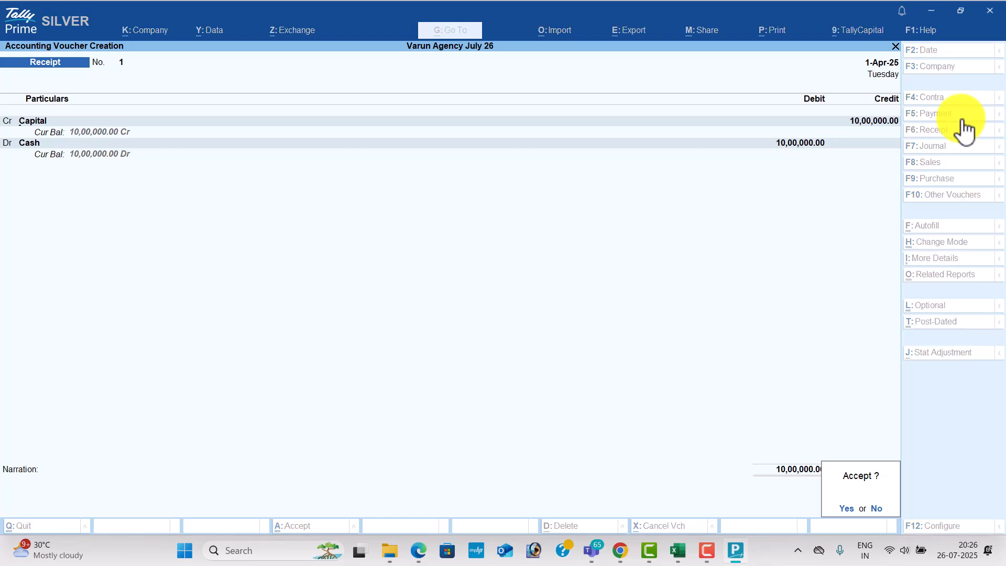
{"action": "key", "text": "Return"}
- Start a purchase voucher without a supplier invoice number and open a new ledger for its party account
{"action": "key", "text": "alt+Tab"}
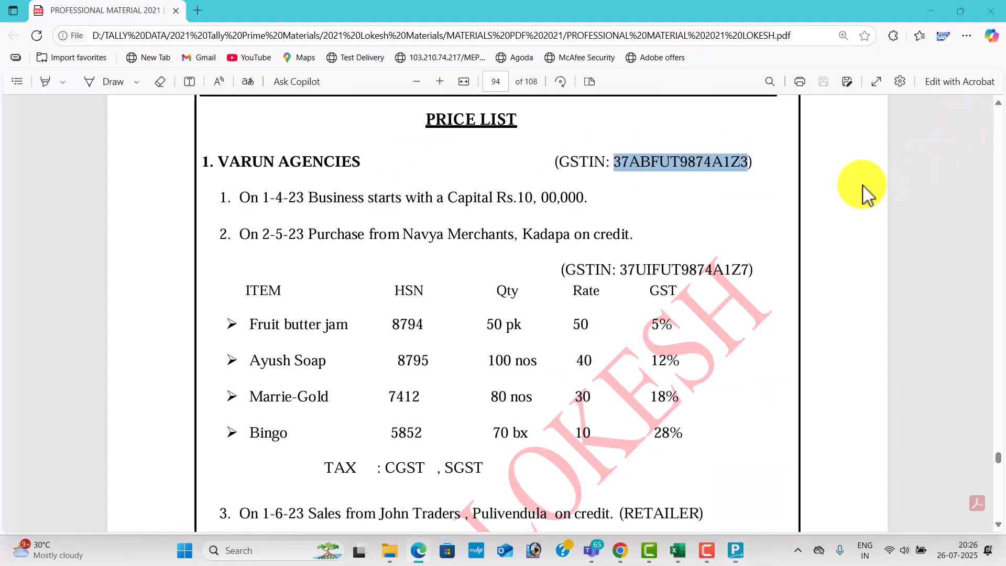
{"action": "key", "text": "alt+Tab"}
{"action": "left_click", "coordinate": [979, 179]}
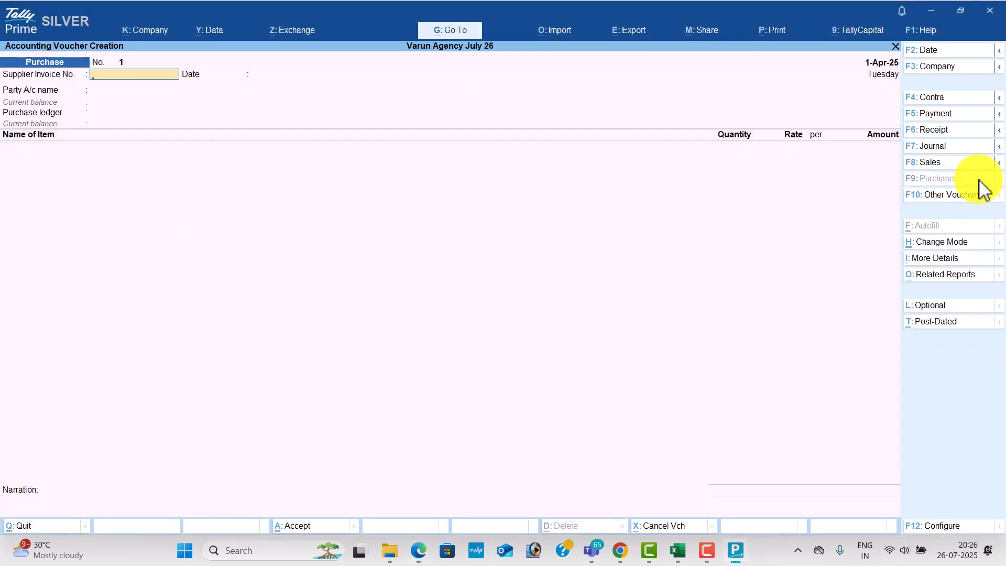
{"action": "key", "text": "Return"}
{"action": "key", "text": "alt+c"}
- Look up the supplier in the PDF's purchase entry and name the new ledger Navya Merchants
{"action": "key", "text": "alt+Tab"}
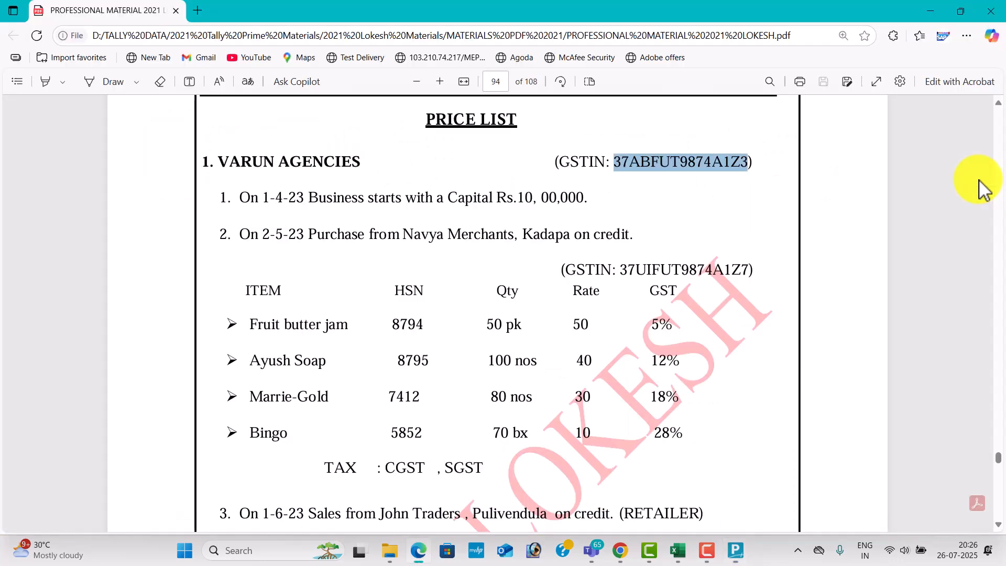
{"action": "left_click_drag", "start_coordinate": [414, 235], "coordinate": [515, 242]}
{"action": "key", "text": "ctrl+c"}
{"action": "key", "text": "alt+Tab"}
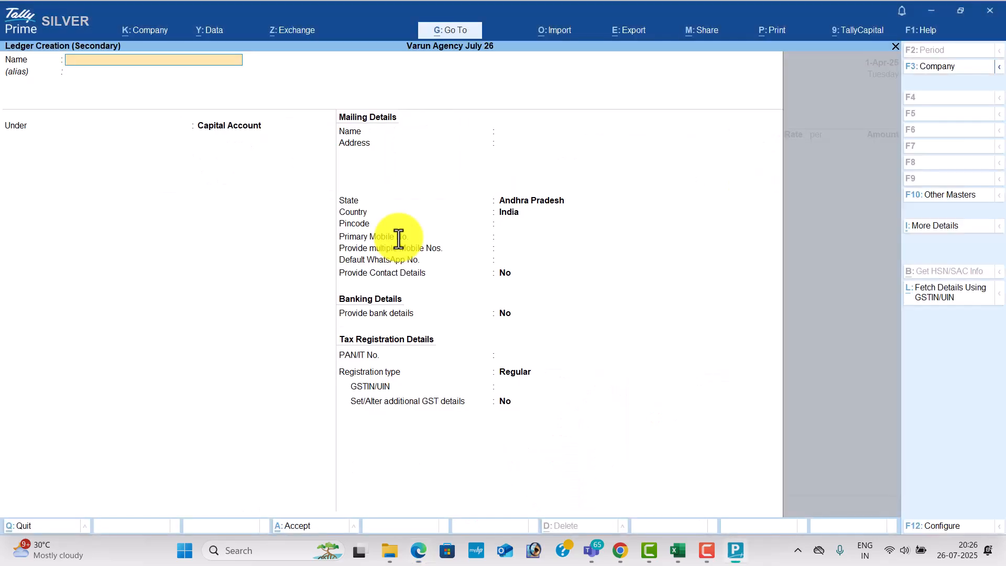
{"action": "type", "text": "Navya Merchants"}
{"action": "key", "text": "Return"}
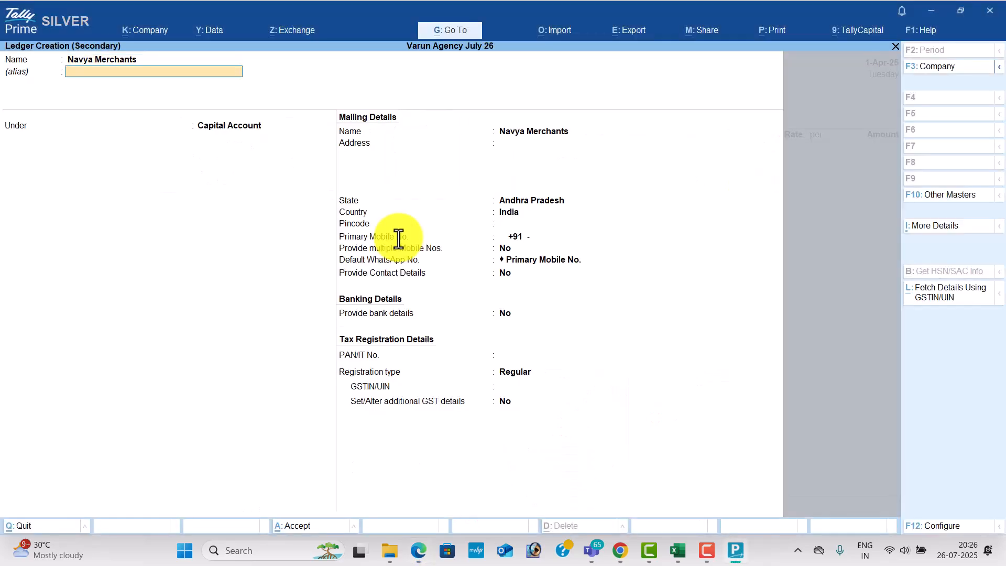
- Group Navya Merchants under Sundry Creditors with Regular registration, enter only state code 37 as GSTIN, and save the ledger
{"action": "key", "text": "Return"}
{"action": "type", "text": "Sun"}
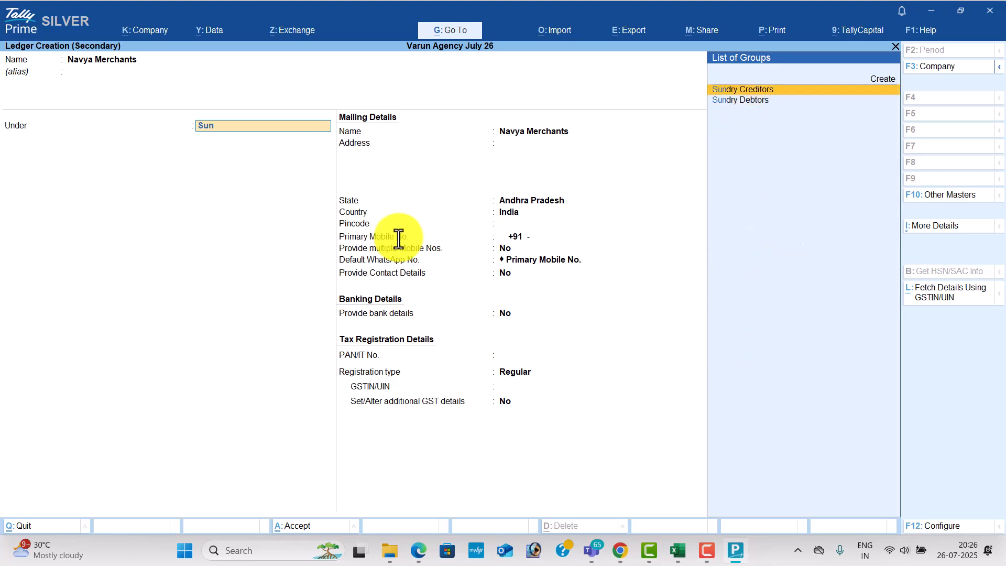
{"action": "key", "text": "Return"}
{"action": "key", "text": "Return"}
{"action": "key", "text": "Return"}
{"action": "key", "text": "Return"}
{"action": "key", "text": "Return"}
{"action": "key", "text": "Return"}
{"action": "key", "text": "Return"}
{"action": "key", "text": "Return"}
{"action": "key", "text": "Return"}
{"action": "key", "text": "Return"}
{"action": "key", "text": "Return"}
{"action": "key", "text": "Return"}
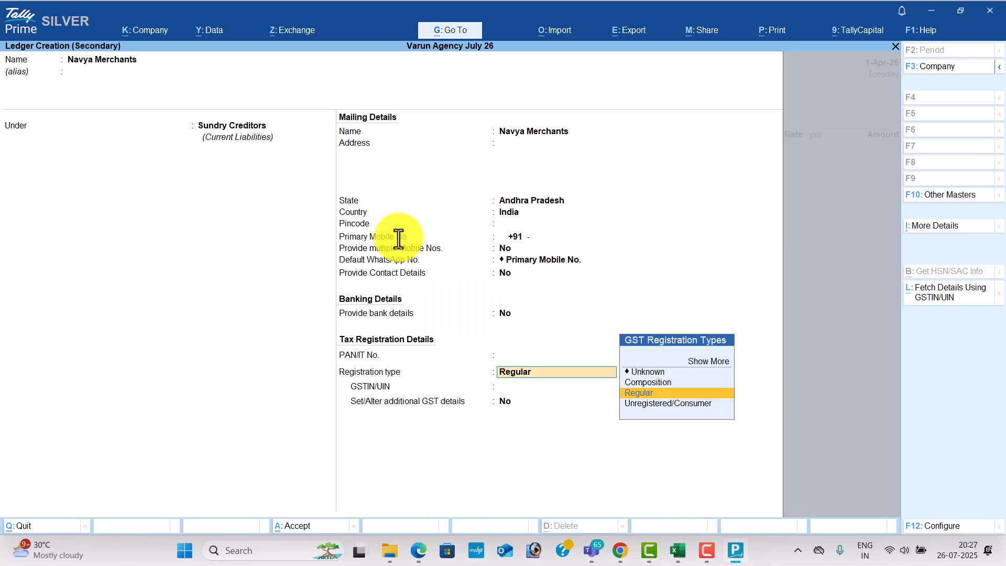
{"action": "key", "text": "Return"}
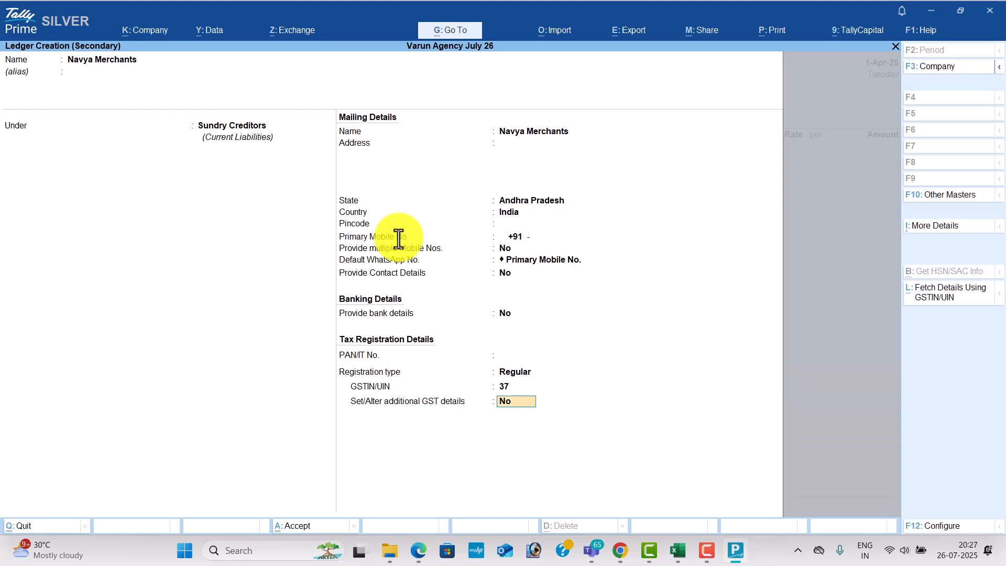
{"action": "key", "text": "Return"}
{"action": "key", "text": "ctrl+a"}
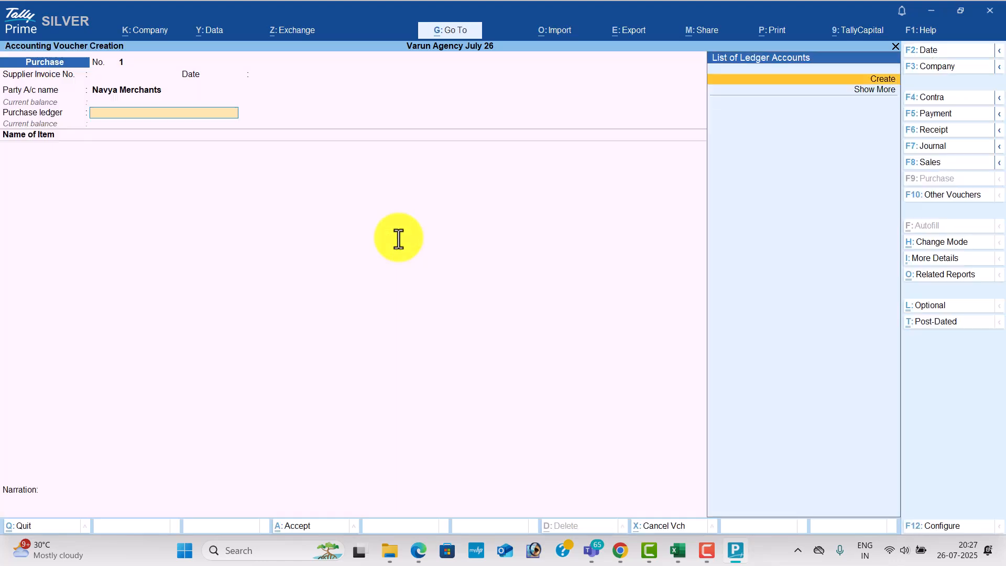
- Create a purchase ledger named Purchase and place it under Purchase Accounts
{"action": "key", "text": "Return"}
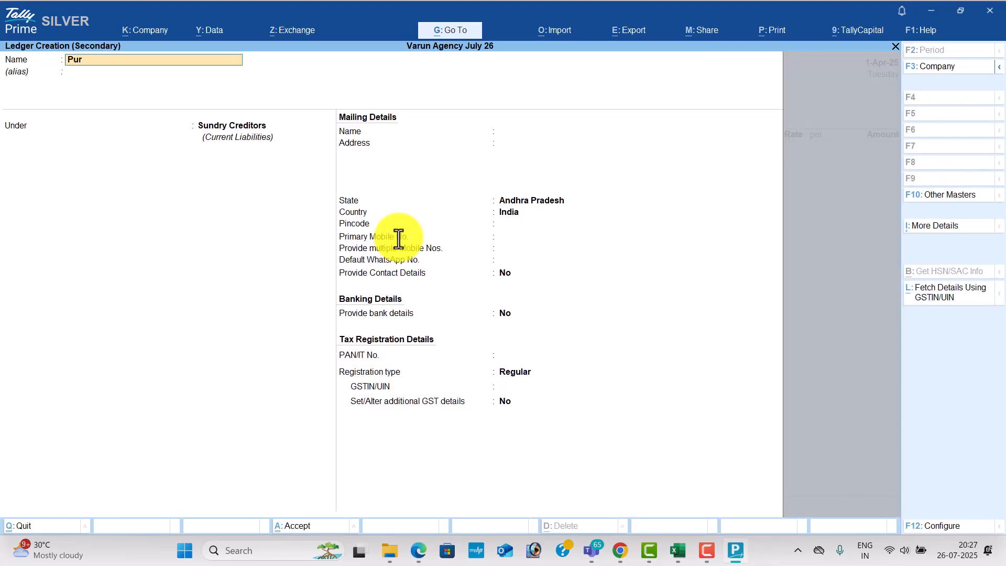
{"action": "type", "text": "Purchase"}
{"action": "key", "text": "Return"}
{"action": "key", "text": "Return"}
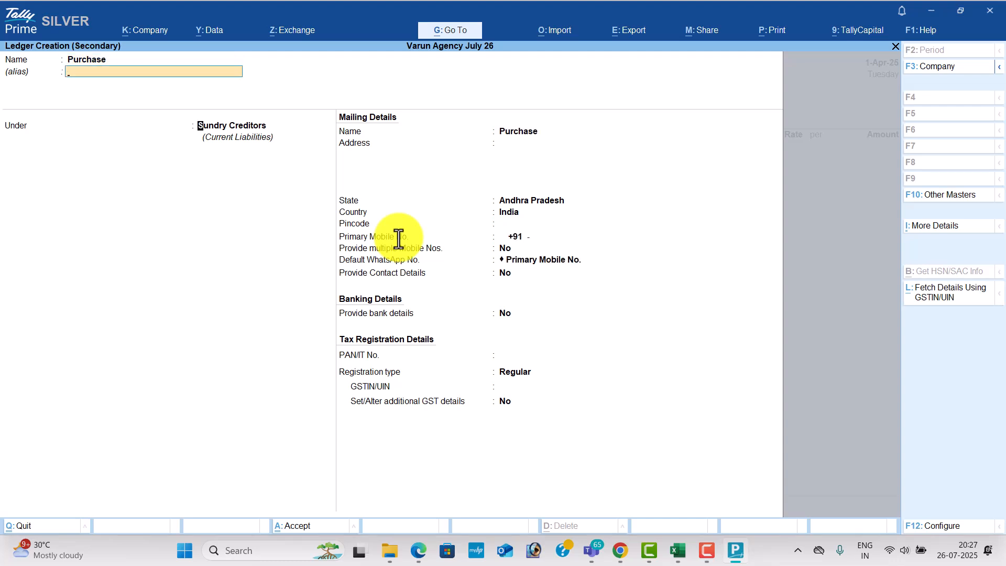
{"action": "type", "text": "Pu"}
{"action": "key", "text": "Return"}
- Keep GST applicable for the Purchase ledger, set its type of supply to Goods, and save it
{"action": "key", "text": "Return"}
{"action": "key", "text": "Return"}
{"action": "key", "text": "Return"}
{"action": "key", "text": "Return"}
{"action": "key", "text": "Return"}
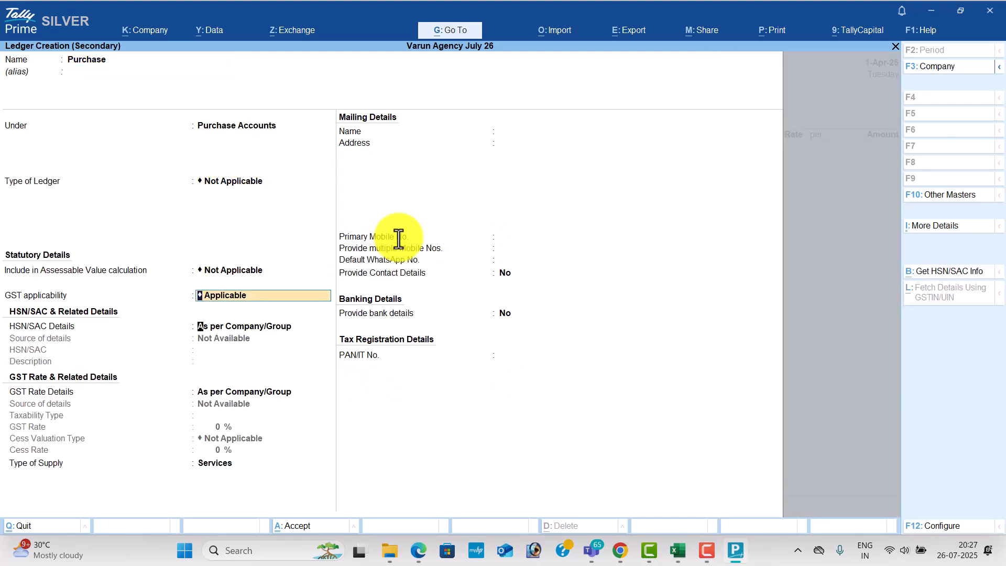
{"action": "key", "text": "Up"}
{"action": "key", "text": "Return"}
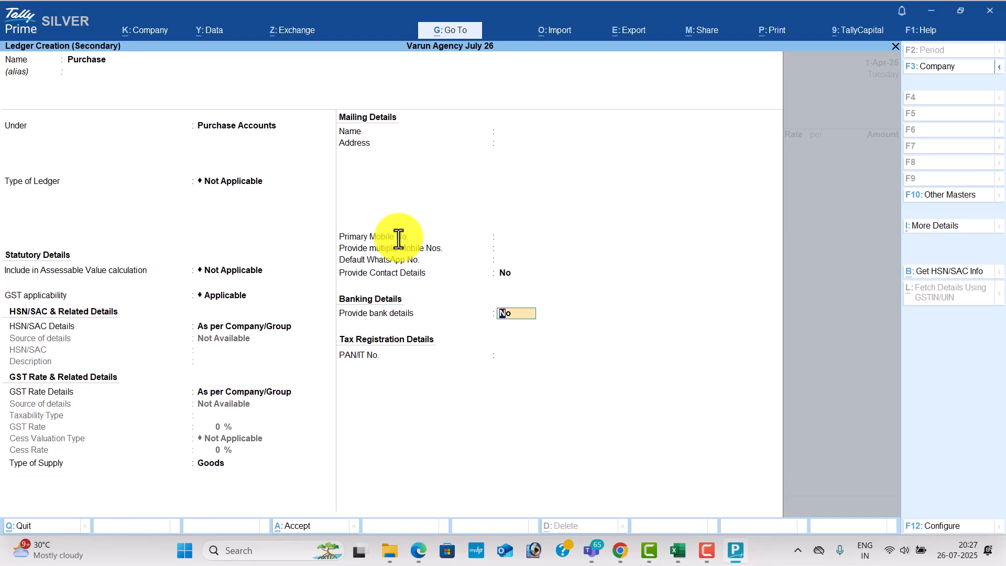
{"action": "key", "text": "ctrl+a"}
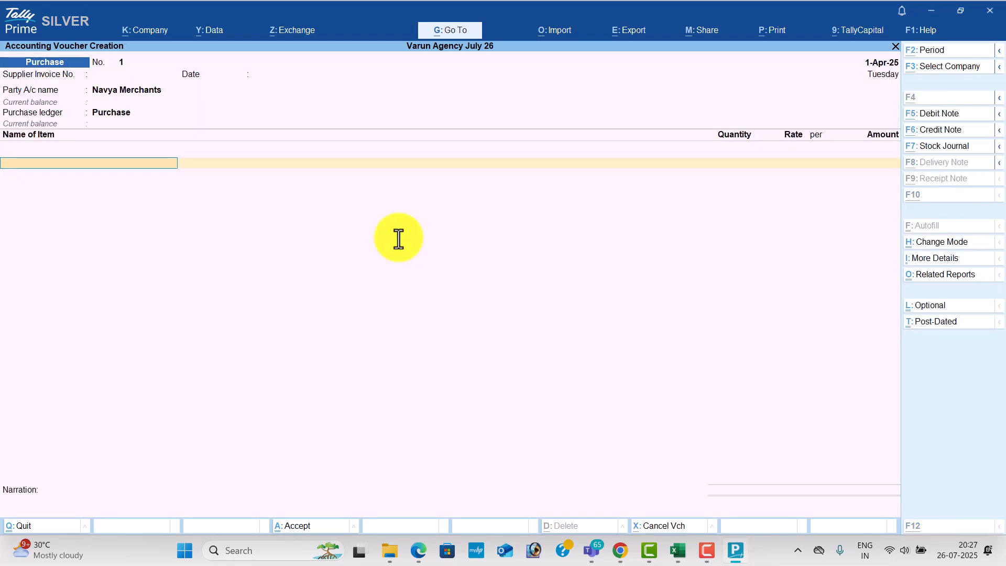
- Start a stock item named Fruit Butter Jam, the first item in the PDF list, under the Primary group
{"action": "key", "text": "alt+c"}
{"action": "key", "text": "alt+Tab"}
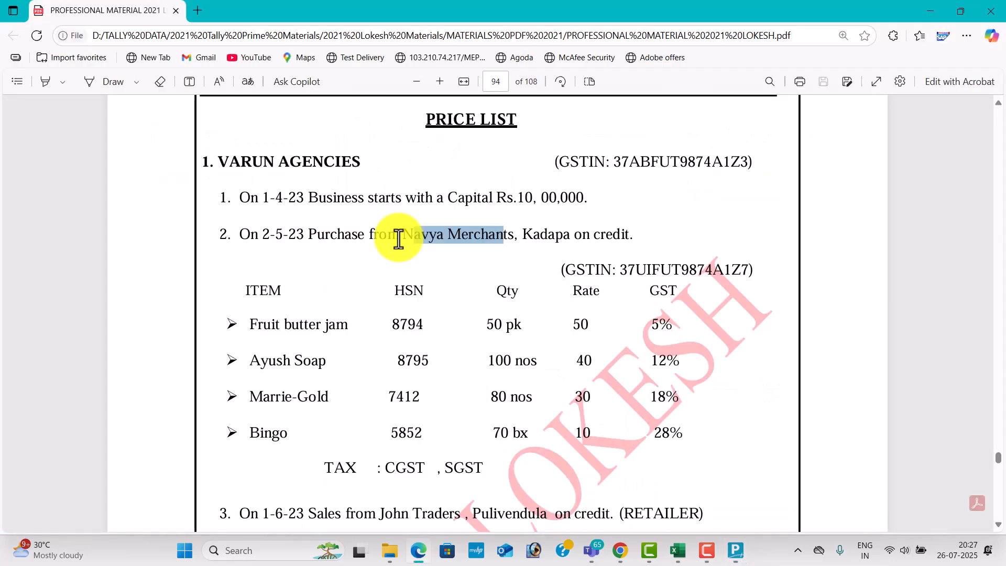
{"action": "key", "text": "alt+Tab"}
{"action": "type", "text": "Fruit Butter Jam"}
{"action": "key", "text": "Return"}
{"action": "key", "text": "Return"}
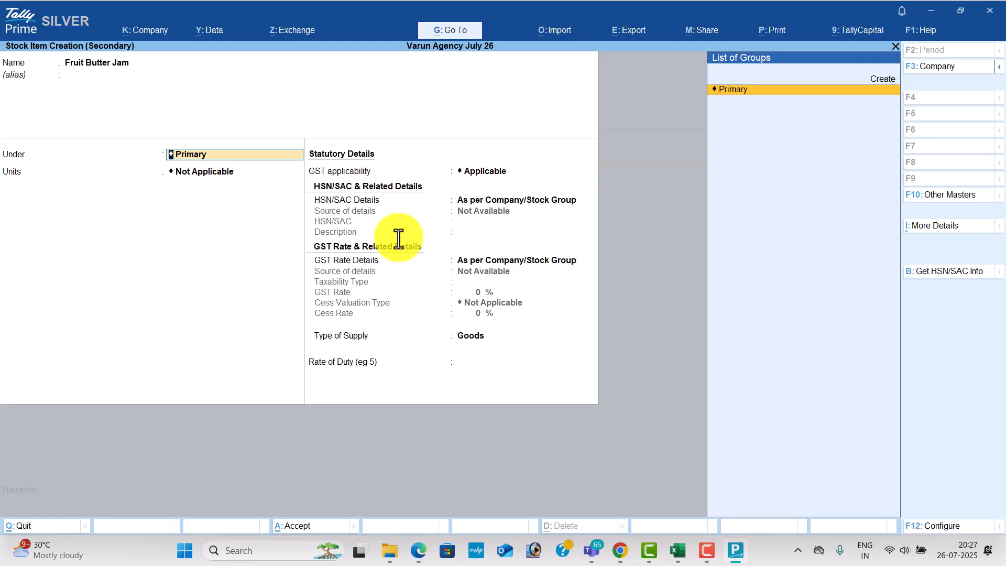
{"action": "key", "text": "Return"}
- Create a simple unit with the symbol pk and 0 decimal places for the stock item
{"action": "key", "text": "alt+c"}
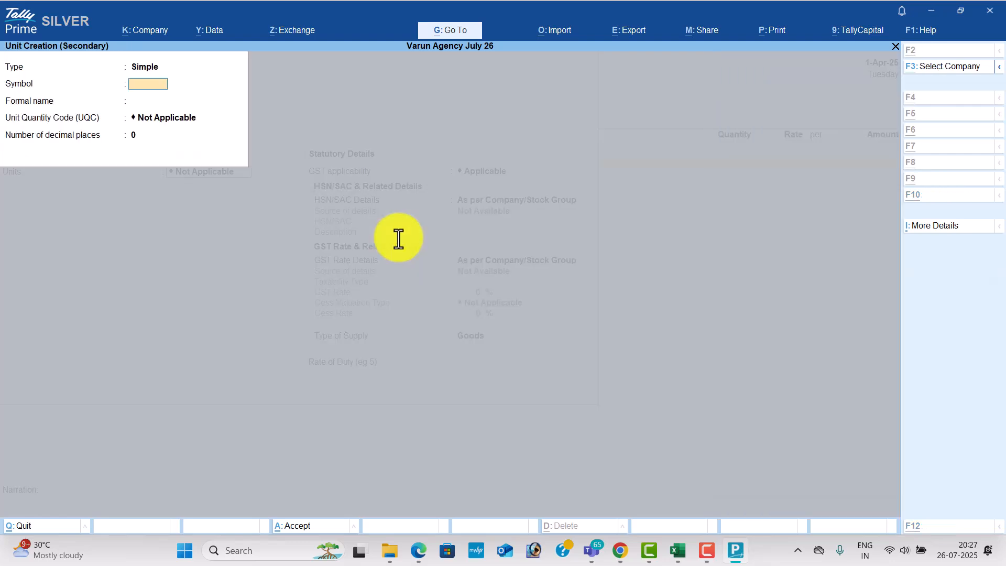
{"action": "key", "text": "alt+Tab"}
{"action": "key", "text": "alt+Tab"}
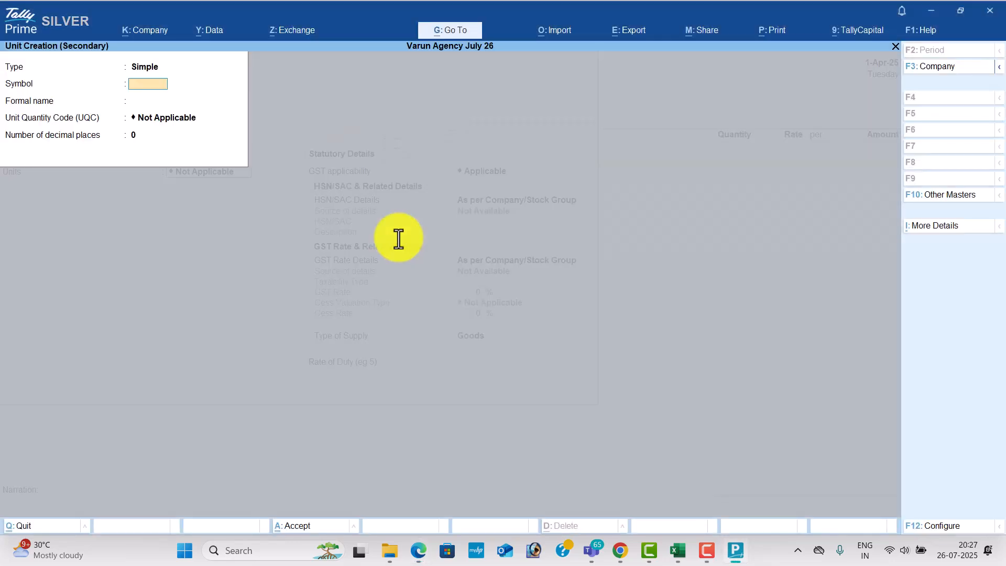
{"action": "key", "text": "Return"}
{"action": "key", "text": "Return"}
{"action": "type", "text": "p"}
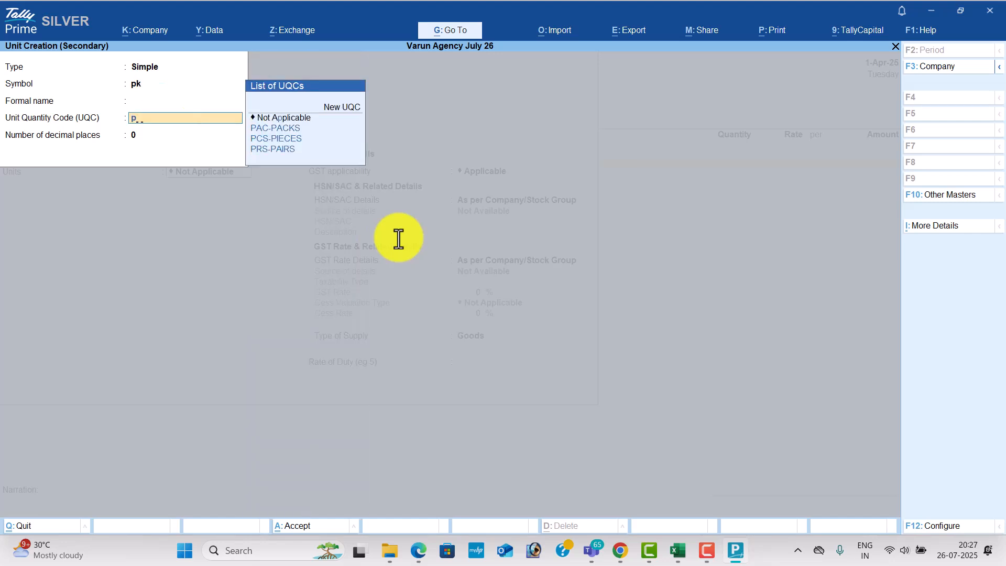
{"action": "key", "text": "Return"}
{"action": "key", "text": "Return"}
- Specify the HSN/SAC details directly in the Fruit Butter Jam item and set the code to 745821
{"action": "key", "text": "Return"}
{"action": "key", "text": "Return"}
{"action": "key", "text": "Down"}
{"action": "key", "text": "Return"}
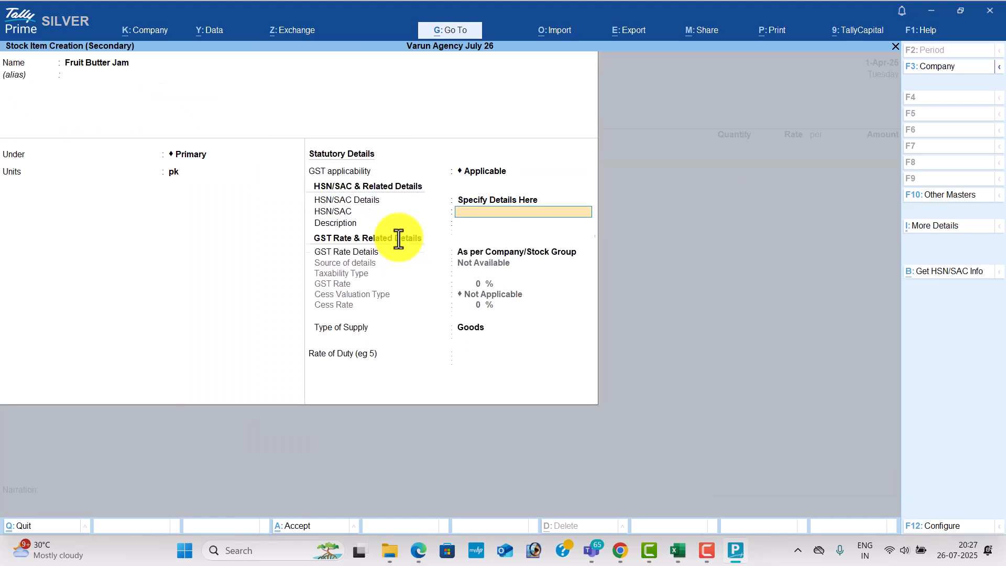
{"action": "type", "text": "745821"}
{"action": "key", "text": "Return"}
- Specify the item's GST rate details directly as Taxable at 5%, per the PDF list, keeping Goods as the supply type
{"action": "key", "text": "Return"}
{"action": "key", "text": "Down"}
{"action": "key", "text": "Return"}
{"action": "key", "text": "alt+Tab"}
{"action": "scroll", "coordinate": [301, 220], "scroll_direction": "down", "scroll_amount": 1}
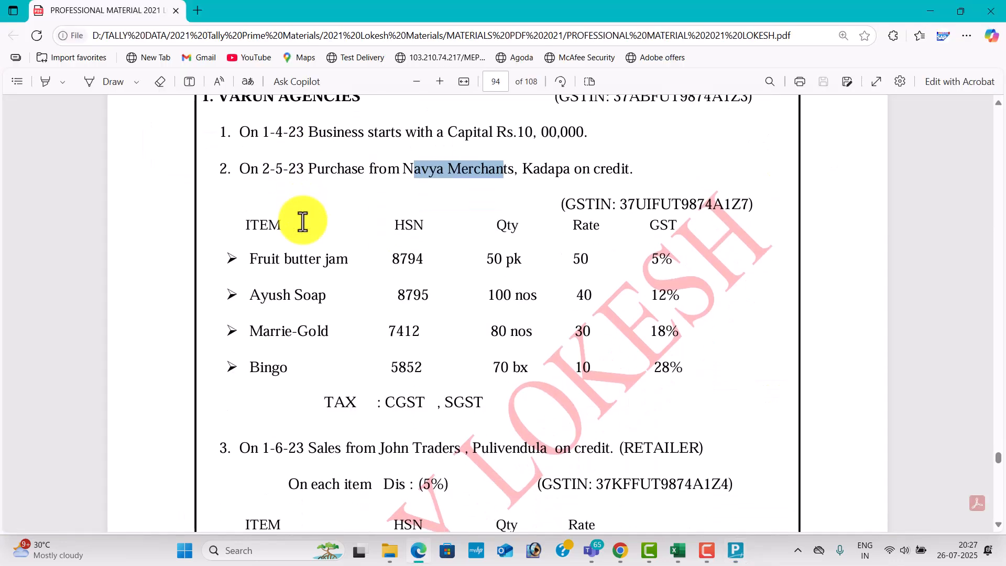
{"action": "key", "text": "alt+Tab"}
{"action": "type", "text": "5"}
{"action": "key", "text": "Return"}
{"action": "key", "text": "Return"}
{"action": "key", "text": "BackSpace"}
{"action": "key", "text": "BackSpace"}
{"action": "key", "text": "Return"}
{"action": "key", "text": "Return"}
{"action": "key", "text": "Return"}
{"action": "key", "text": "Return"}
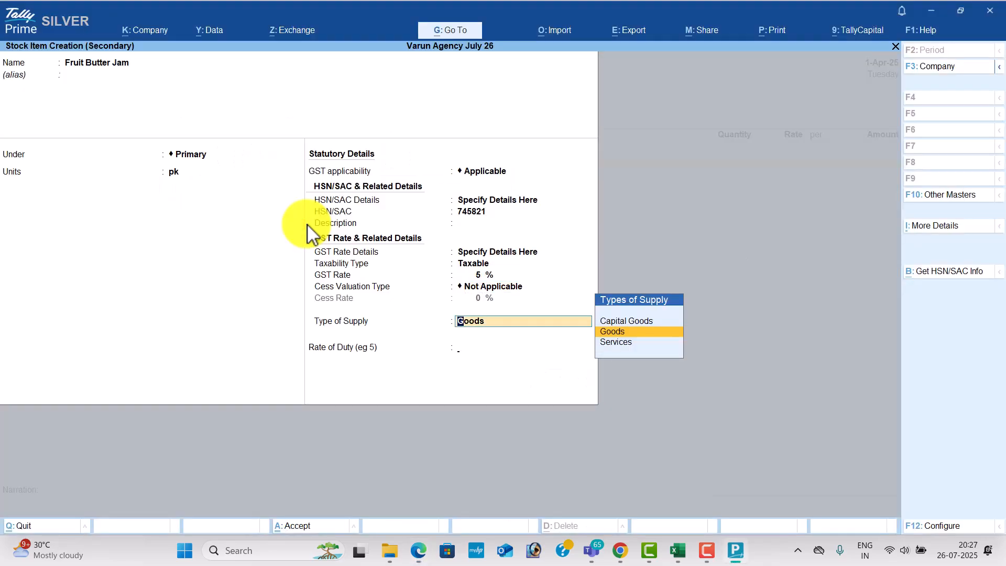
{"action": "key", "text": "alt+Tab"}
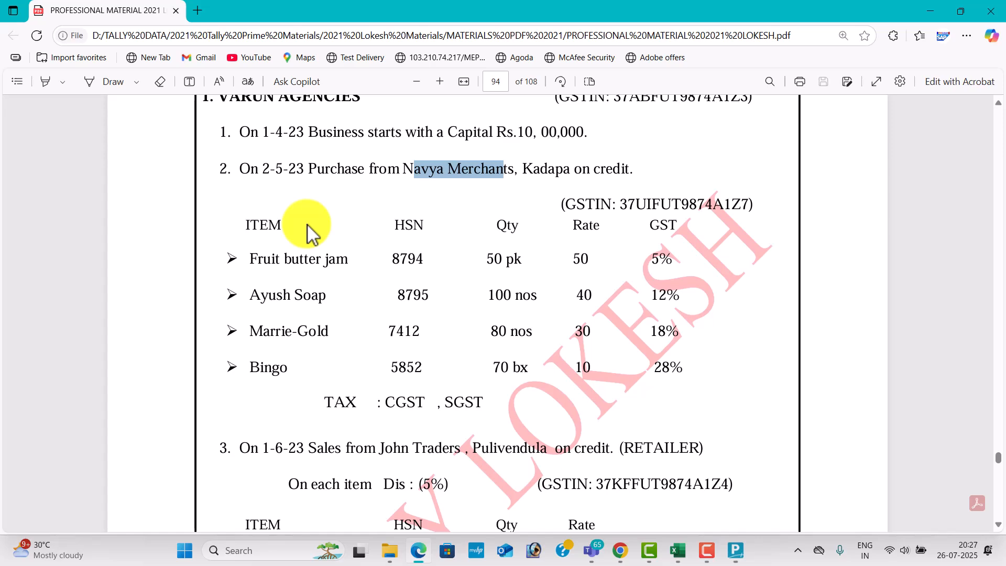
- Enter 50 pk at a rate of 50 for Fruit Butter Jam in the purchase voucher, per the PDF list
{"action": "key", "text": "alt+Tab"}
{"action": "type", "text": "50"}
{"action": "key", "text": "Return"}
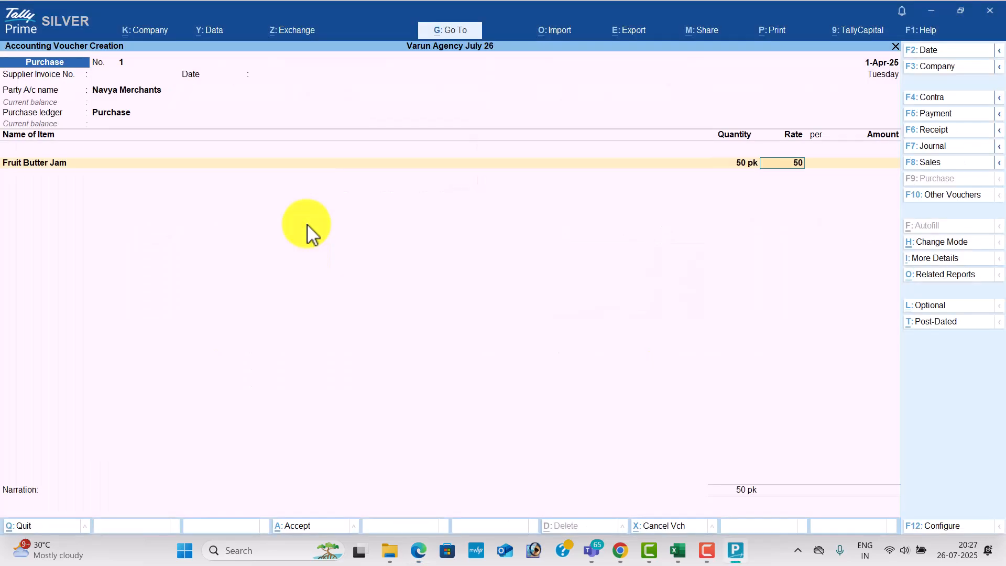
{"action": "type", "text": "50"}
{"action": "key", "text": "Return"}
{"action": "key", "text": "Return"}
{"action": "key", "text": "Return"}
- Start a stock item named Ayush Soap, the second item in the PDF list, under the Primary group
{"action": "key", "text": "alt+c"}
{"action": "key", "text": "alt+Tab"}
{"action": "key", "text": "alt+Tab"}
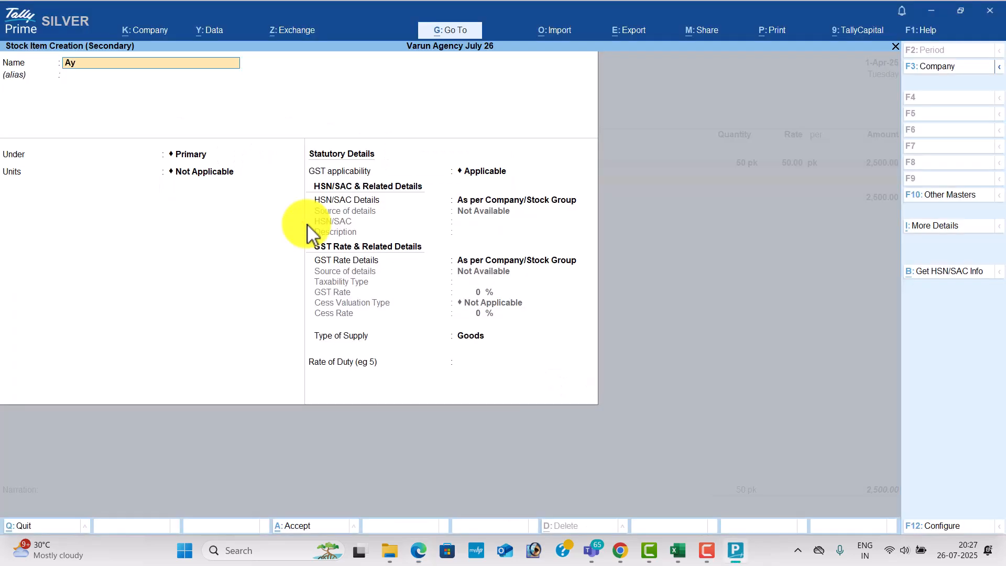
{"action": "type", "text": "Ayush Soap"}
{"action": "key", "text": "Return"}
{"action": "key", "text": "Return"}
{"action": "key", "text": "Return"}
- Create a simple unit with symbol nos, quantity code NOS-NUMBERS and 0 decimal places for Ayush Soap
{"action": "key", "text": "Down"}
{"action": "key", "text": "alt+Tab"}
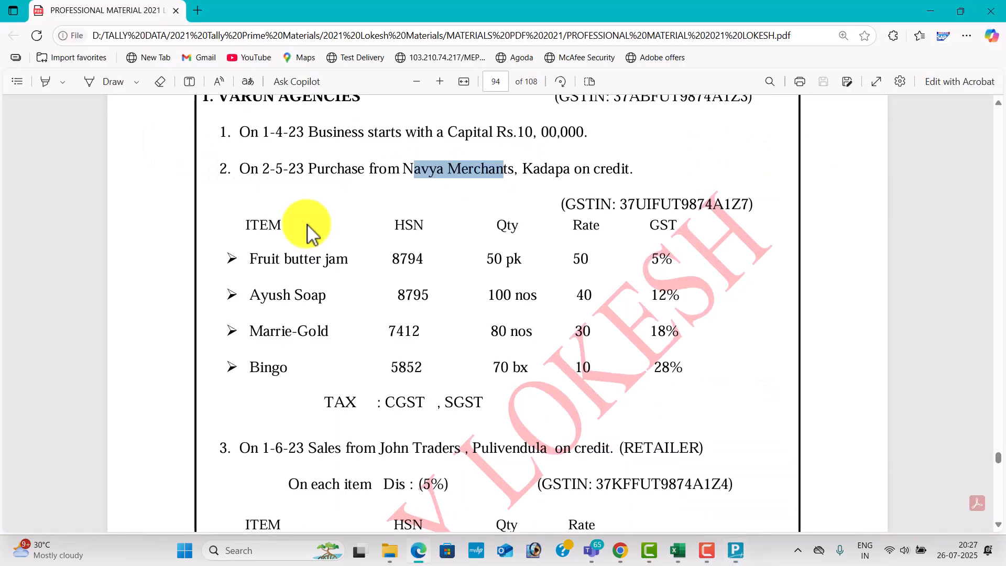
{"action": "key", "text": "alt+Tab"}
{"action": "key", "text": "alt+c"}
{"action": "type", "text": "n"}
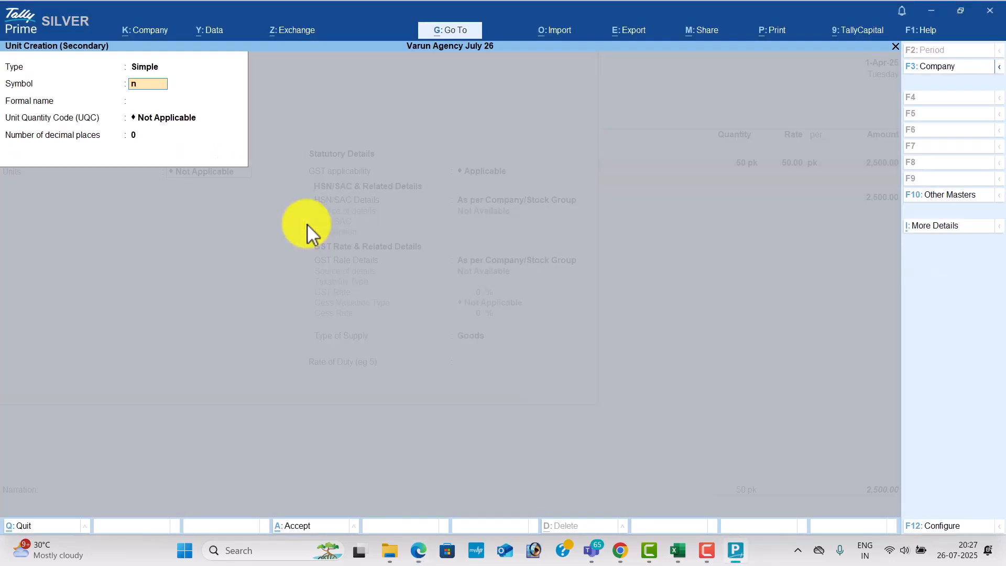
{"action": "type", "text": "os"}
{"action": "key", "text": "Return"}
{"action": "key", "text": "Return"}
{"action": "type", "text": "no"}
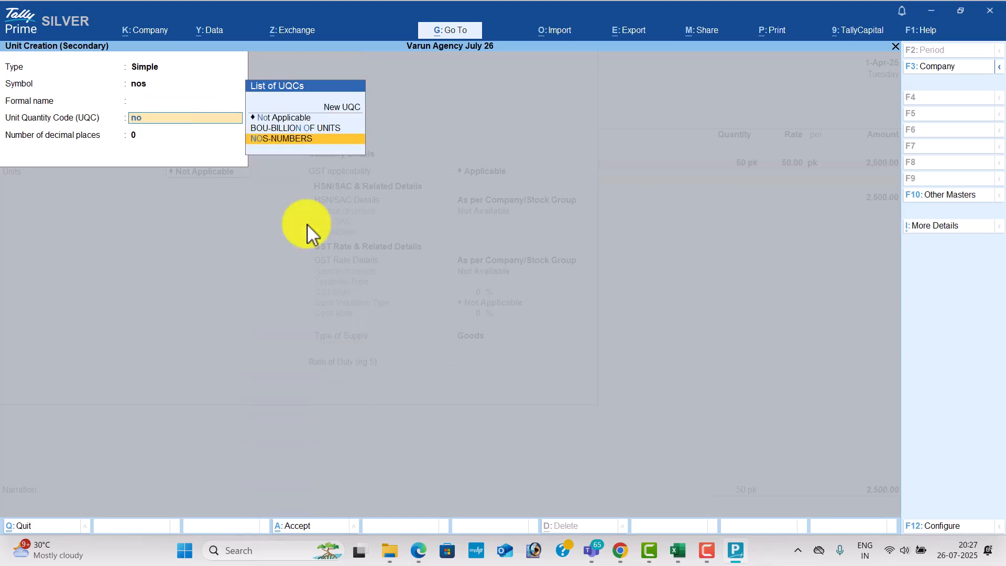
{"action": "key", "text": "Return"}
{"action": "key", "text": "Return"}
- Specify the HSN/SAC details directly in the Ayush Soap item and set the code to 985755
{"action": "key", "text": "Return"}
{"action": "key", "text": "Return"}
{"action": "key", "text": "Down"}
{"action": "key", "text": "Return"}
{"action": "type", "text": "985755"}
{"action": "key", "text": "Return"}
- Specify Ayush Soap's GST rate details directly as Taxable at 12%, keep Goods as the supply type, and save the item
{"action": "key", "text": "Down"}
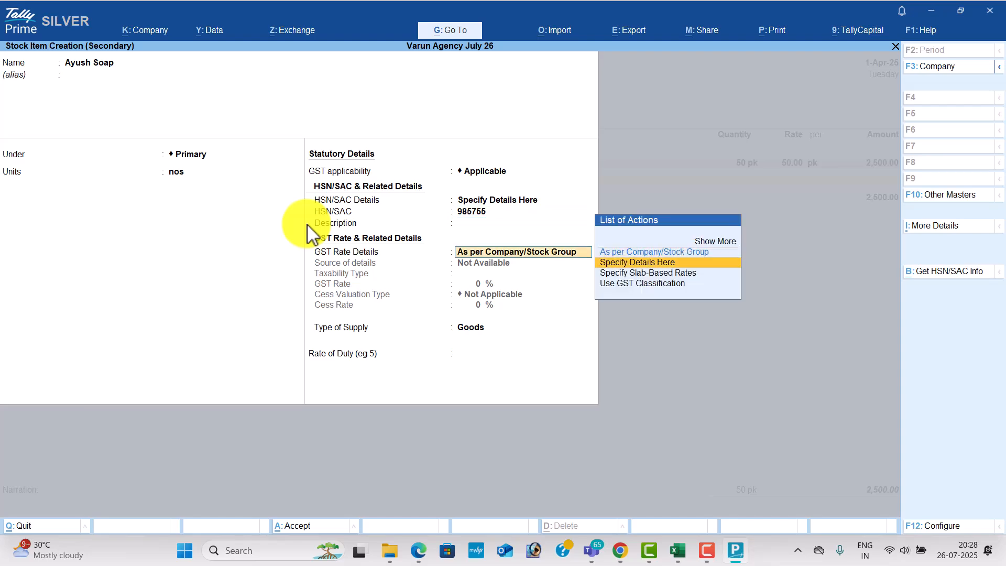
{"action": "key", "text": "Return"}
{"action": "key", "text": "Return"}
{"action": "key", "text": "alt+Tab"}
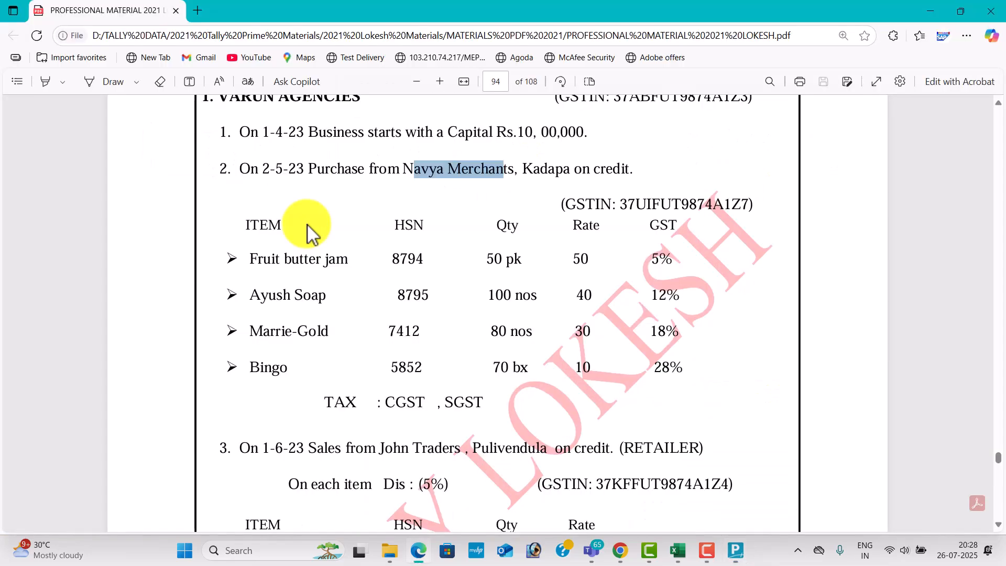
{"action": "key", "text": "alt+Tab"}
{"action": "type", "text": "12"}
{"action": "key", "text": "Return"}
{"action": "key", "text": "Return"}
{"action": "key", "text": "Return"}
{"action": "key", "text": "Return"}
- Enter 100 nos at a rate of 40 for Ayush Soap in the purchase voucher, per the PDF list
{"action": "key", "text": "alt+Tab"}
{"action": "key", "text": "alt+Tab"}
{"action": "type", "text": "100"}
{"action": "key", "text": "Return"}
{"action": "type", "text": "40"}
{"action": "key", "text": "Return"}
{"action": "key", "text": "Return"}
{"action": "key", "text": "Return"}
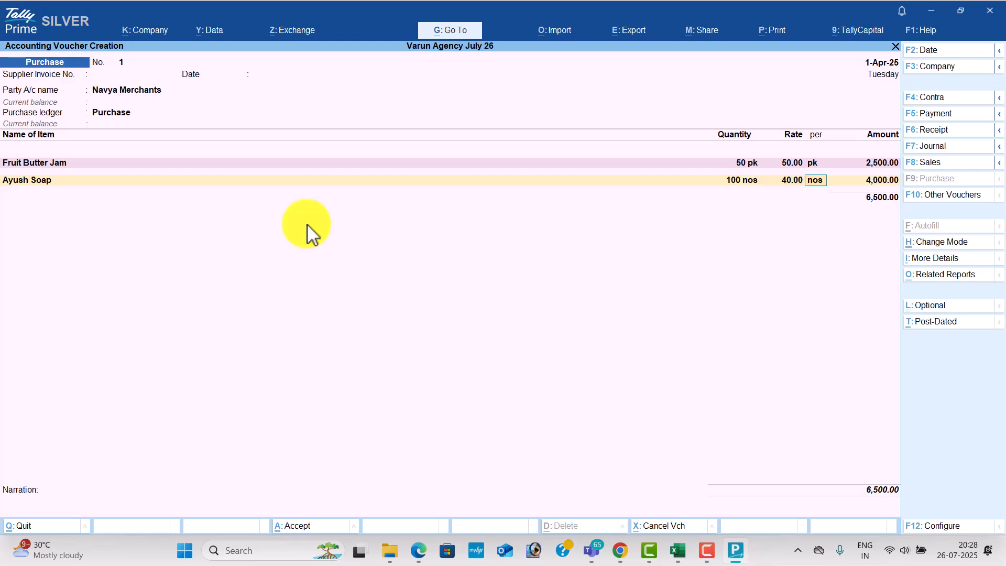
- Start a stock item named Marrie Gold under the Primary group with nos as its unit
{"action": "key", "text": "alt+c"}
{"action": "key", "text": "alt+Tab"}
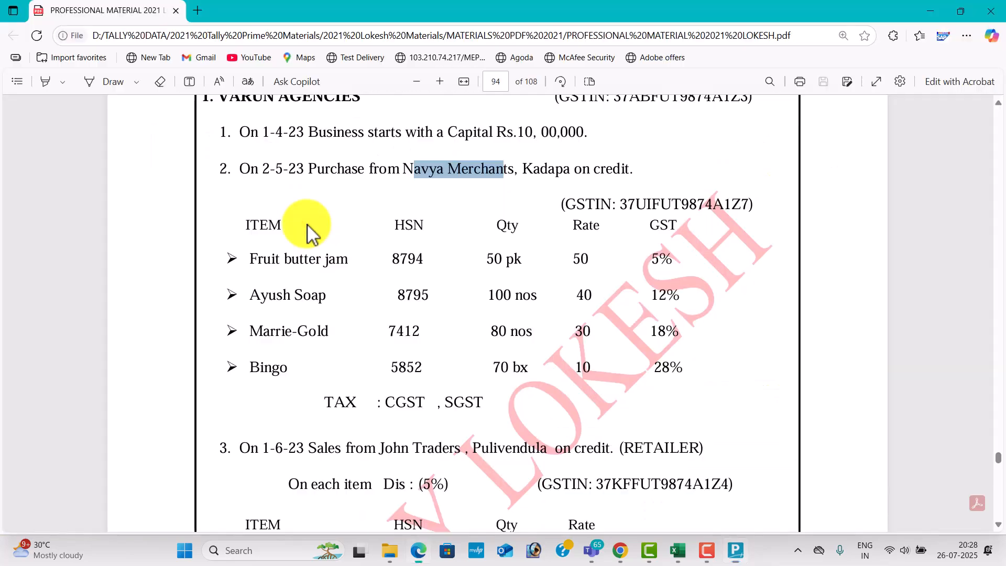
{"action": "key", "text": "alt+Tab"}
{"action": "type", "text": "Marrie Gold"}
{"action": "key", "text": "Return"}
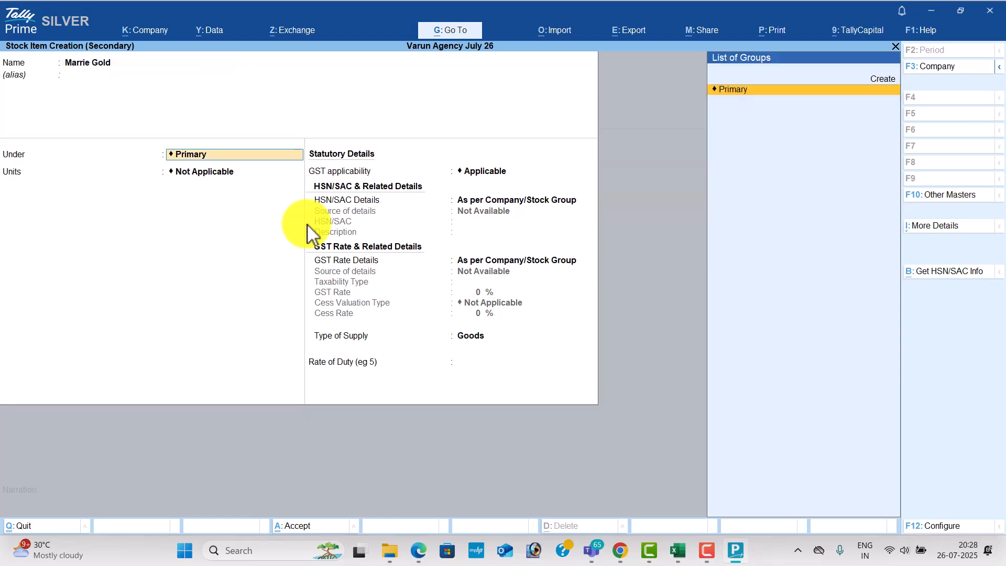
{"action": "key", "text": "Return"}
{"action": "key", "text": "alt+Tab"}
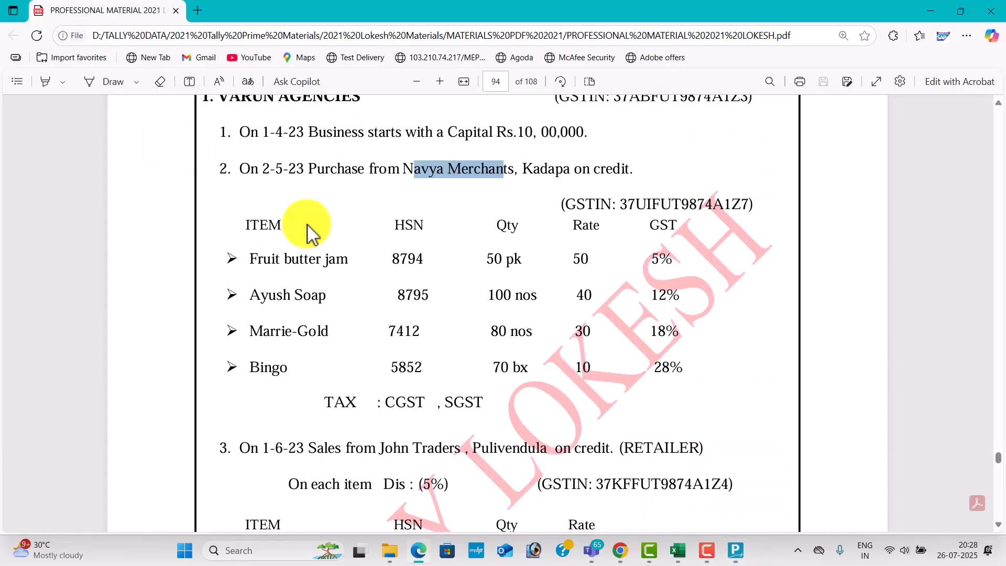
{"action": "key", "text": "alt+Tab"}
{"action": "key", "text": "Down"}
{"action": "key", "text": "Return"}
{"action": "key", "text": "Return"}
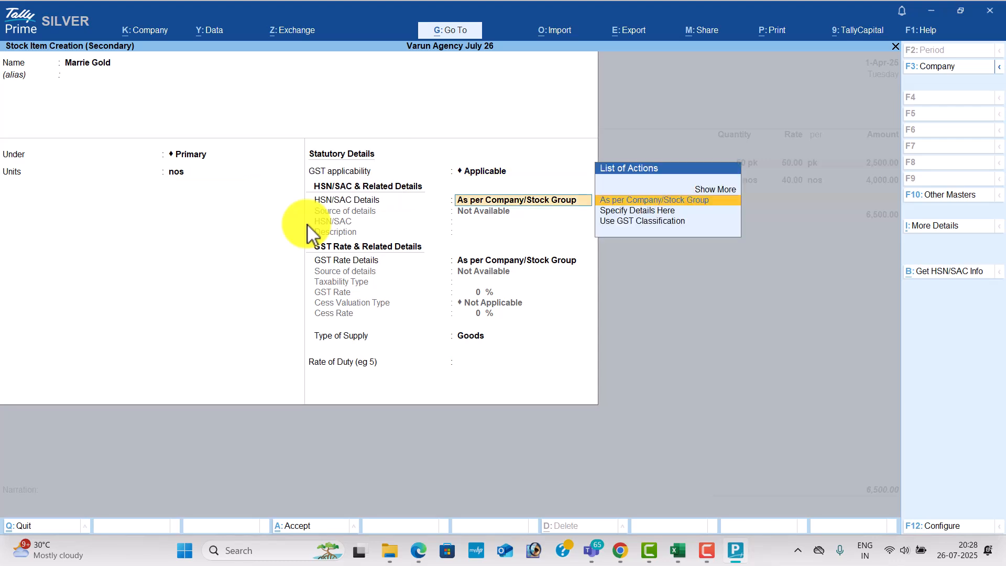
- Specify the HSN/SAC details directly in the Marrie Gold item and set the code to 854127
{"action": "key", "text": "Down"}
{"action": "key", "text": "Return"}
{"action": "type", "text": "854127"}
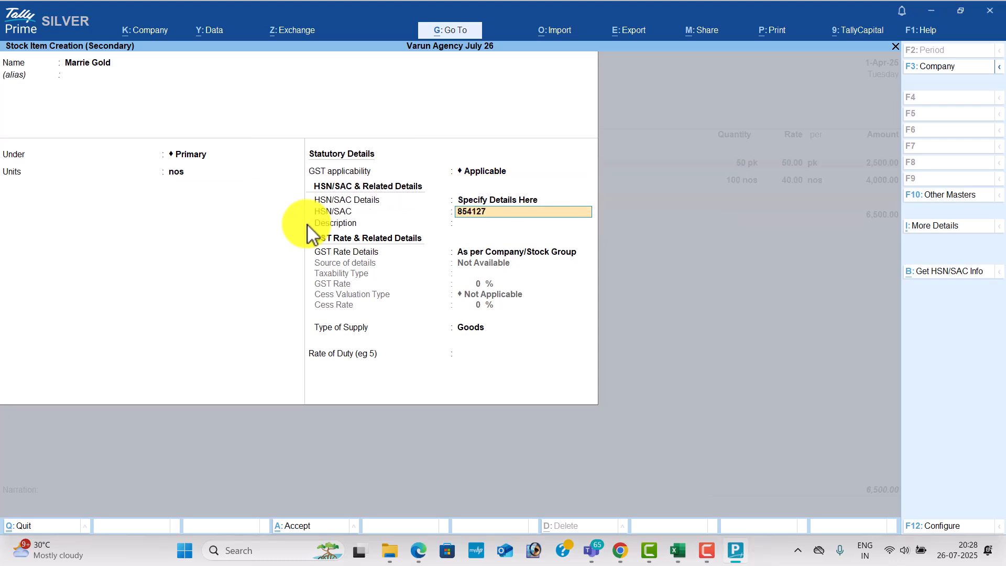
{"action": "key", "text": "Return"}
{"action": "key", "text": "Return"}
- Specify Marrie Gold's GST rate details directly as Taxable at 18%, keep Goods as the supply type, and save the item
{"action": "key", "text": "Down"}
{"action": "key", "text": "Return"}
{"action": "key", "text": "Return"}
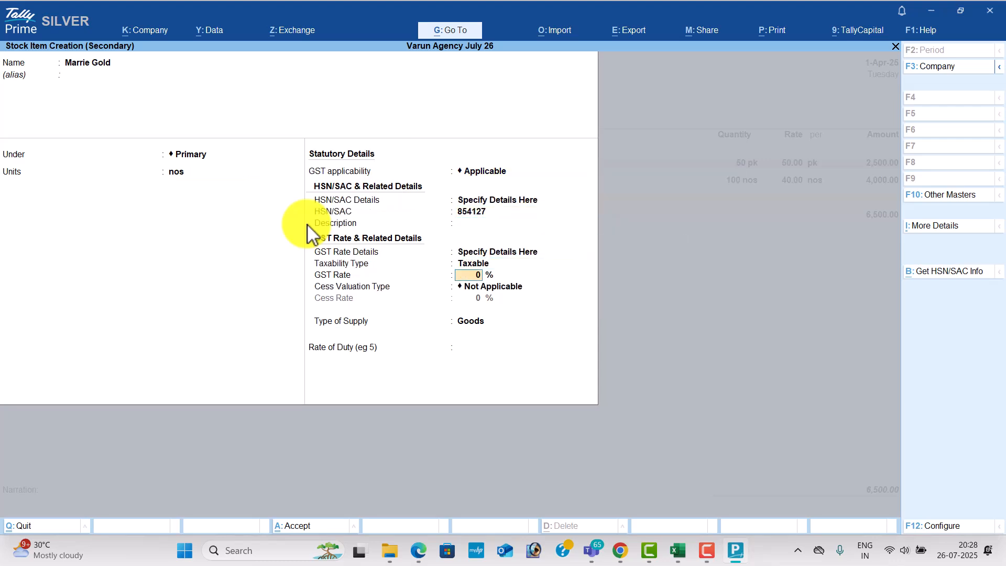
{"action": "key", "text": "alt+Tab"}
{"action": "key", "text": "alt+Tab"}
{"action": "type", "text": "8"}
{"action": "key", "text": "Return"}
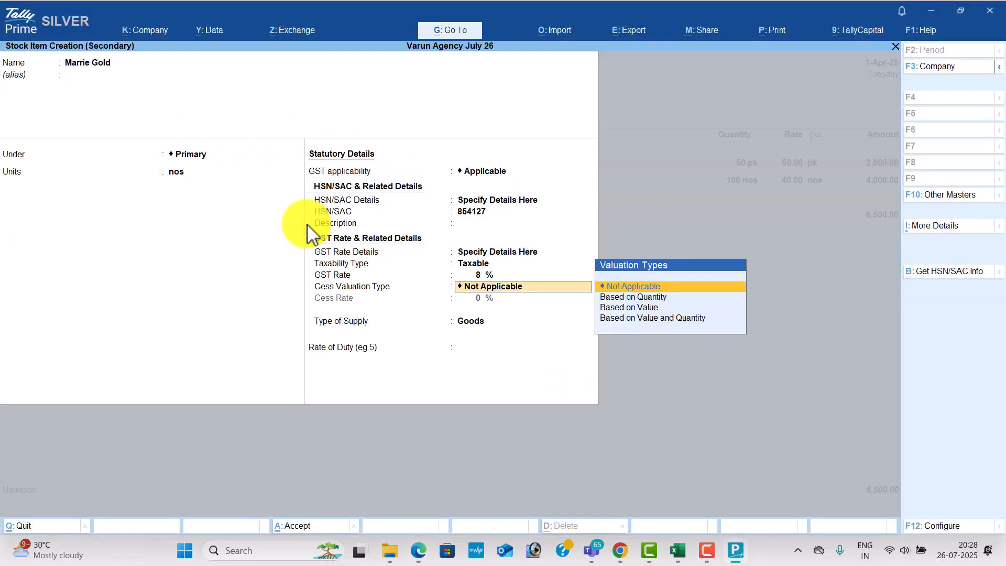
{"action": "key", "text": "BackSpace"}
{"action": "type", "text": "18"}
{"action": "key", "text": "Return"}
{"action": "key", "text": "Return"}
{"action": "key", "text": "Return"}
{"action": "key", "text": "Return"}
- Enter 80 nos at a rate of 30 for Marrie Gold in the purchase voucher, per the PDF list
{"action": "key", "text": "alt+Tab"}
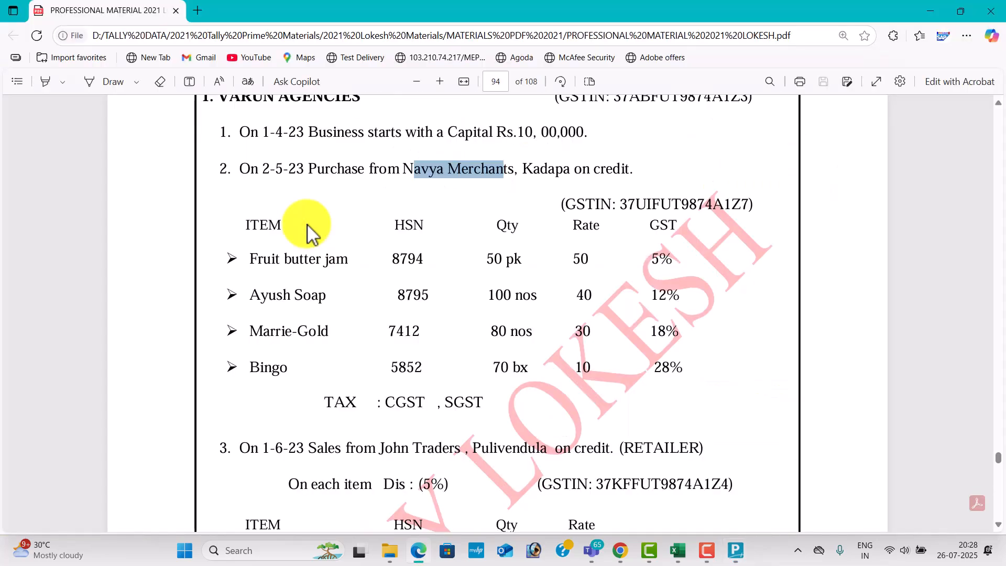
{"action": "key", "text": "alt+Tab"}
{"action": "type", "text": "80"}
{"action": "key", "text": "Return"}
{"action": "type", "text": "30"}
{"action": "key", "text": "Return"}
{"action": "key", "text": "Return"}
{"action": "key", "text": "Return"}
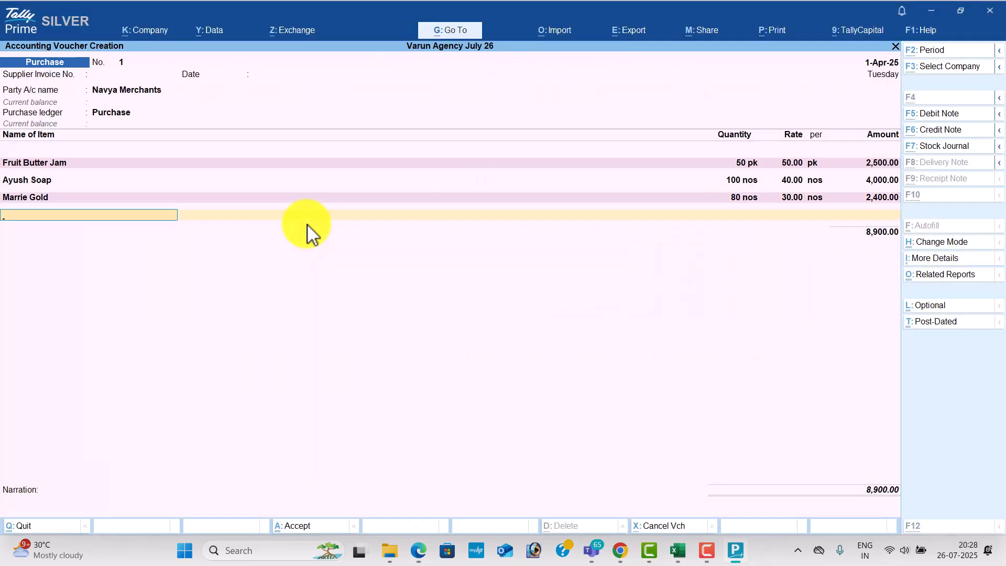
- Start a stock item named Bingo, the last item of the purchase in the PDF list, under the Primary group
{"action": "key", "text": "alt+c"}
{"action": "key", "text": "alt+Tab"}
{"action": "key", "text": "alt+Tab"}
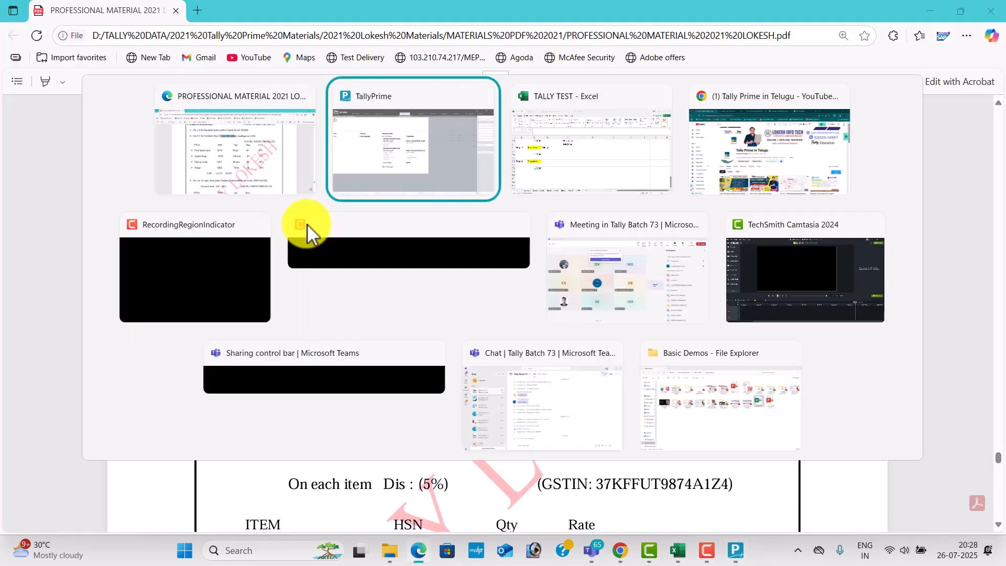
{"action": "type", "text": "Bingo"}
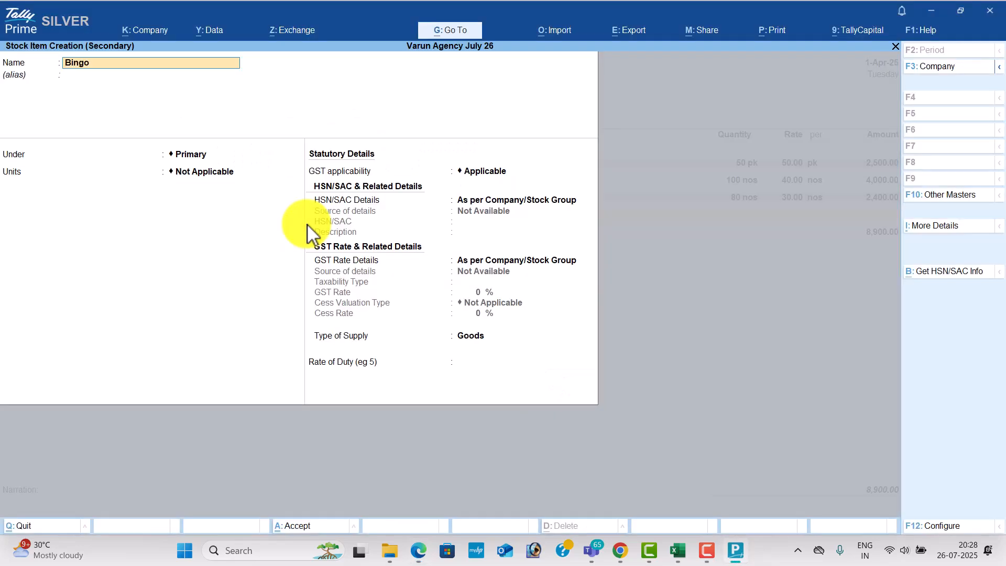
{"action": "key", "text": "Return"}
{"action": "key", "text": "Return"}
{"action": "key", "text": "Return"}
- Create a simple unit with symbol bx, quantity code BOX-BOX and 0 decimal places for Bingo
{"action": "key", "text": "alt+Tab"}
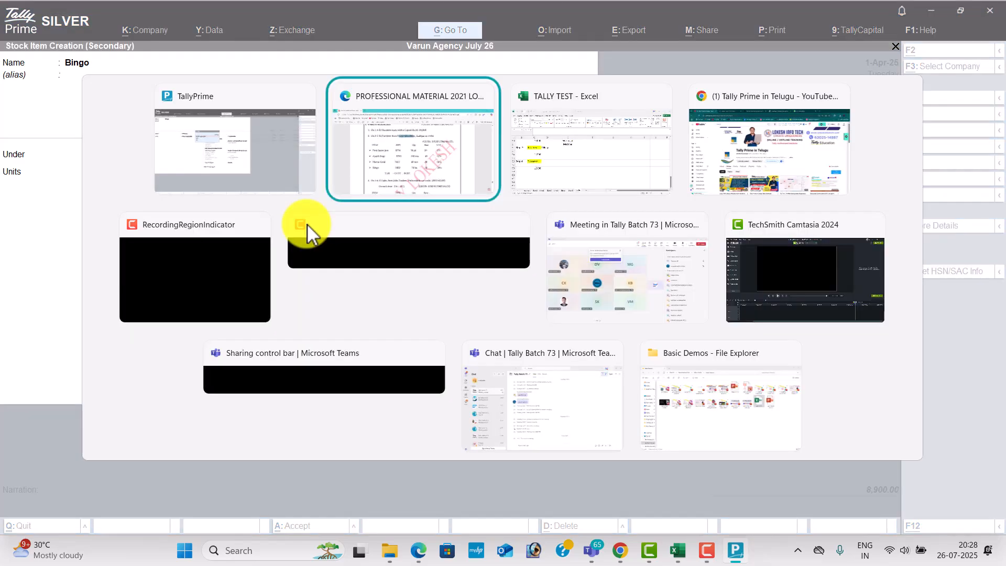
{"action": "key", "text": "alt+Tab"}
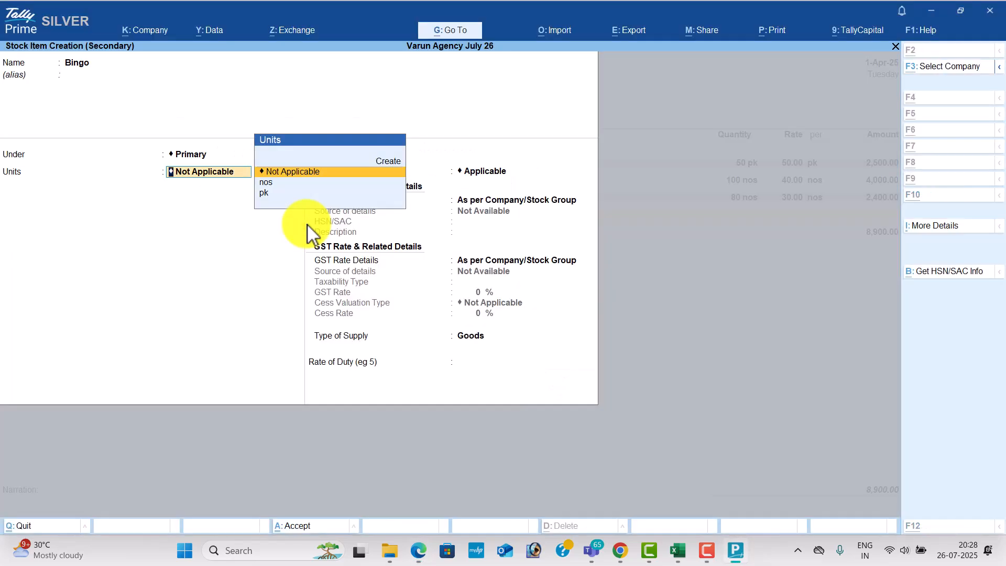
{"action": "key", "text": "alt+c"}
{"action": "type", "text": "bx"}
{"action": "key", "text": "Return"}
{"action": "key", "text": "Return"}
{"action": "type", "text": "box"}
{"action": "key", "text": "Return"}
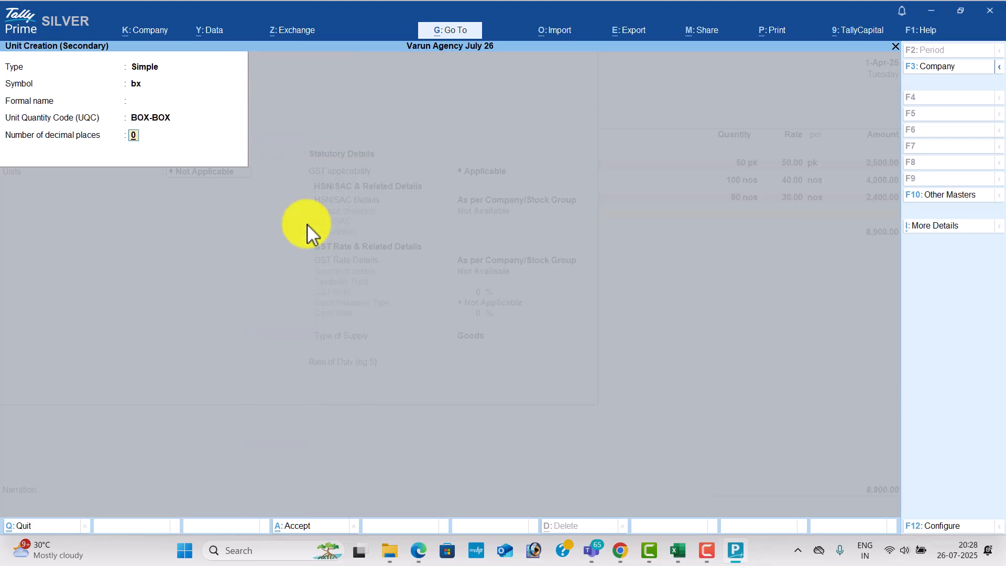
{"action": "key", "text": "Return"}
- Specify the HSN/SAC details directly in the Bingo item and set the code to 874512
{"action": "key", "text": "Return"}
{"action": "key", "text": "Return"}
{"action": "type", "text": "874512"}
{"action": "key", "text": "Return"}
{"action": "key", "text": "Return"}
- Specify Bingo's GST rate details directly as Taxable at 28%, keep Goods as the supply type, and save the item
{"action": "key", "text": "Down"}
{"action": "key", "text": "Return"}
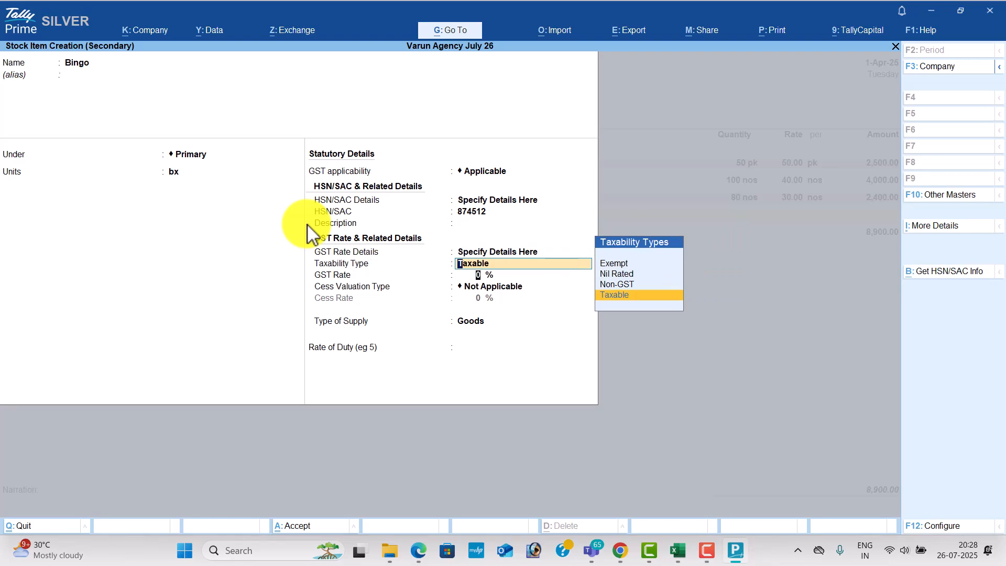
{"action": "key", "text": "Return"}
{"action": "key", "text": "alt+Tab"}
{"action": "key", "text": "alt+Tab"}
{"action": "type", "text": "28"}
{"action": "key", "text": "Return"}
{"action": "key", "text": "Return"}
{"action": "key", "text": "Return"}
{"action": "key", "text": "Return"}
- Enter 70 bx at a rate of 10 for Bingo and finish the voucher's item list
{"action": "key", "text": "alt+Tab"}
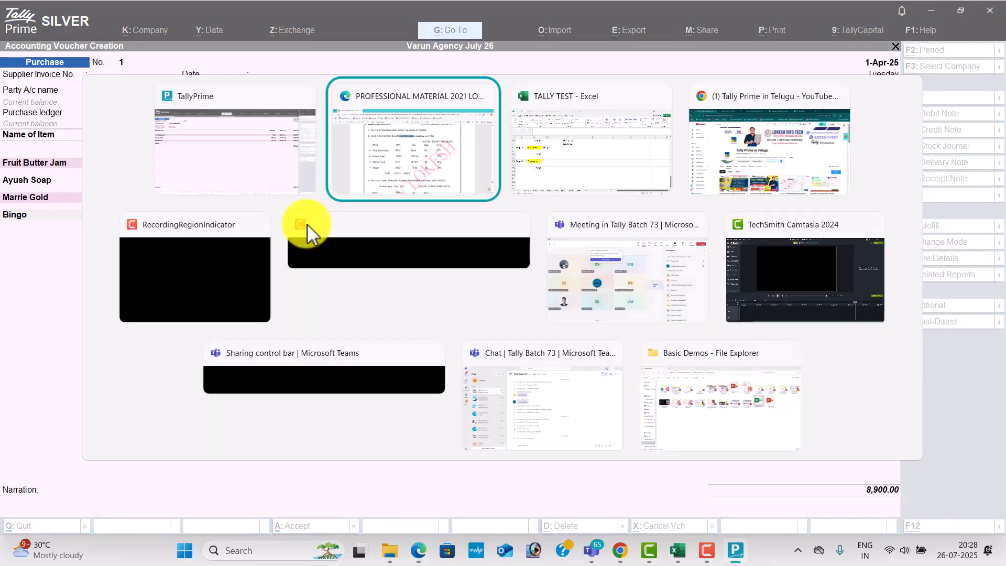
{"action": "key", "text": "alt+Tab"}
{"action": "type", "text": "70"}
{"action": "key", "text": "Return"}
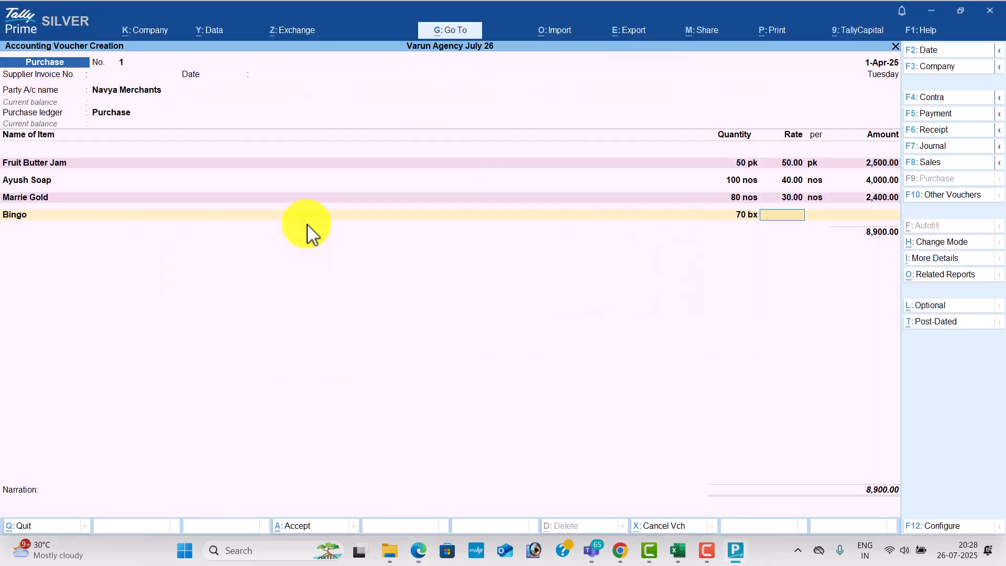
{"action": "key", "text": "Return"}
{"action": "key", "text": "Return"}
{"action": "key", "text": "Return"}
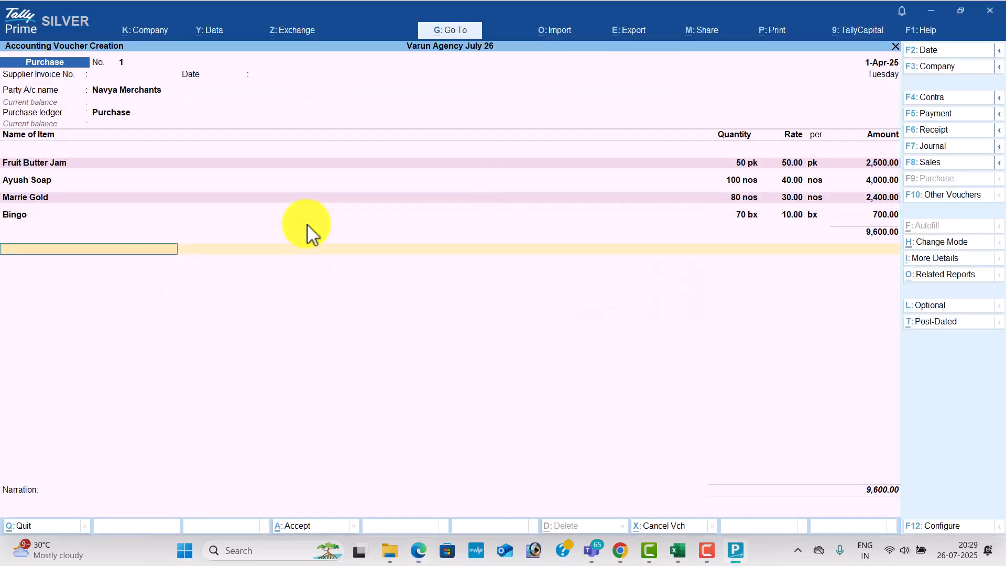
- Create a CGST ledger under Duties & Taxes with duty type GST and tax type CGST, and apply it to the purchase voucher
{"action": "key", "text": "alt+c"}
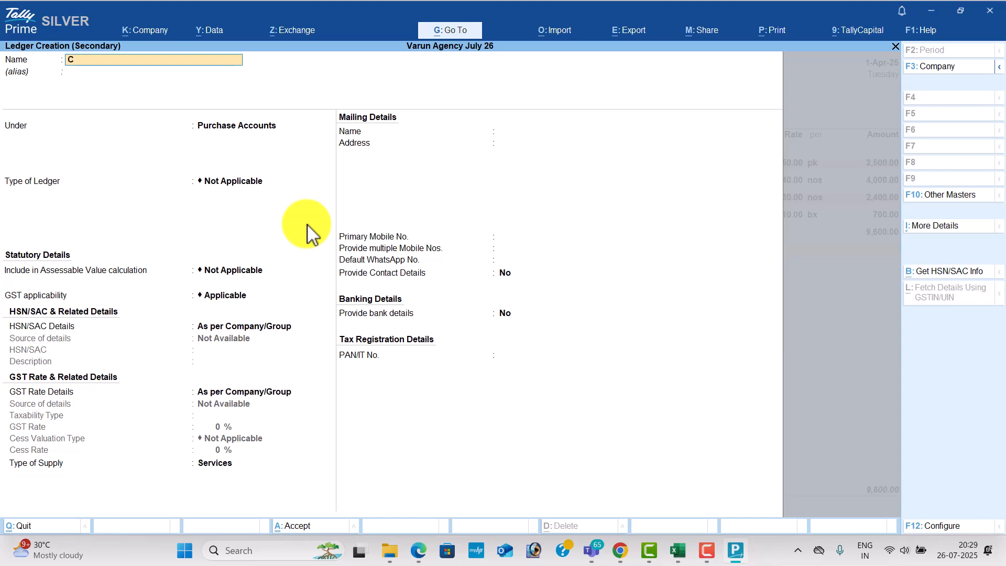
{"action": "key", "text": "Return"}
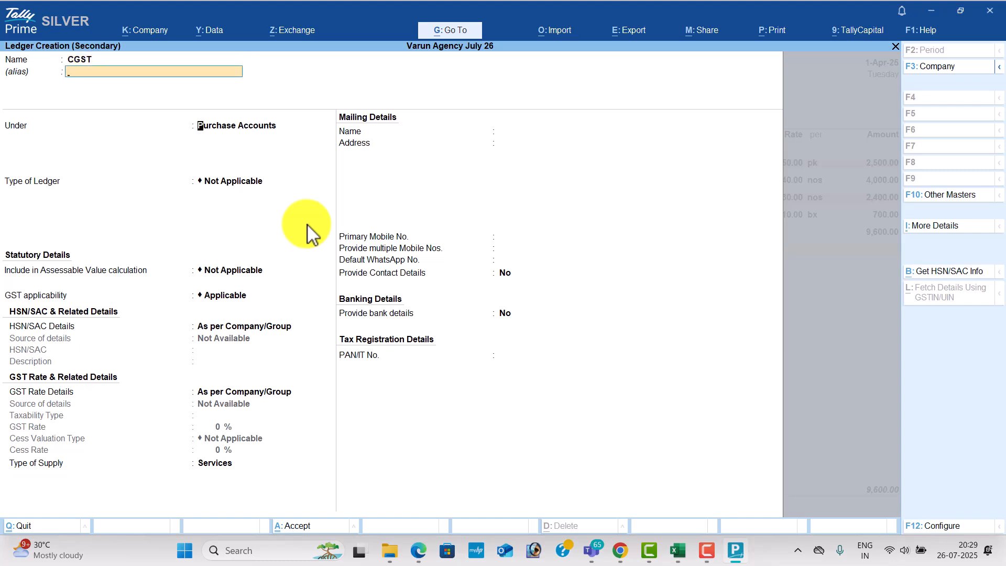
{"action": "type", "text": "du"}
{"action": "key", "text": "Return"}
{"action": "key", "text": "Up"}
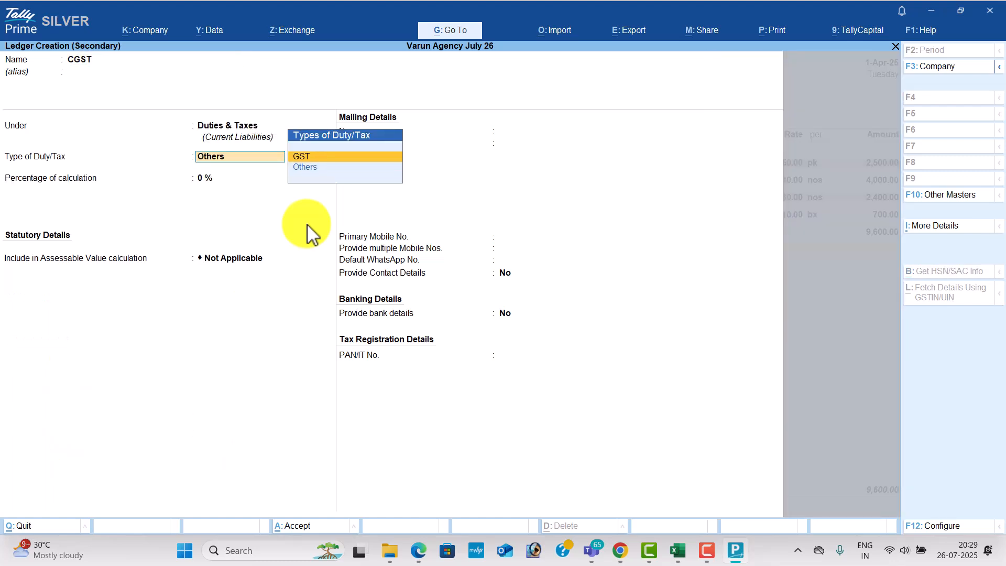
{"action": "key", "text": "Return"}
{"action": "key", "text": "Down"}
{"action": "key", "text": "Return"}
{"action": "key", "text": "ctrl+a"}
{"action": "key", "text": "Return"}
- Create an SGST ledger under Duties & Taxes with duty type GST and tax type SGST/UTGST, and add it to the voucher
{"action": "key", "text": "alt+c"}
{"action": "type", "text": "SGS"}
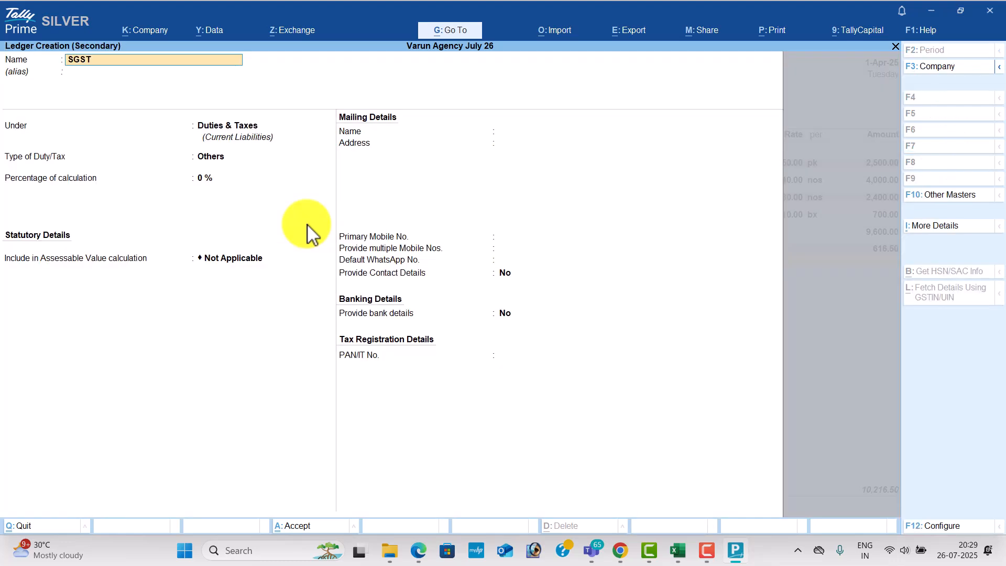
{"action": "key", "text": "Return"}
{"action": "key", "text": "Return"}
{"action": "key", "text": "Up"}
{"action": "key", "text": "Return"}
{"action": "key", "text": "Down"}
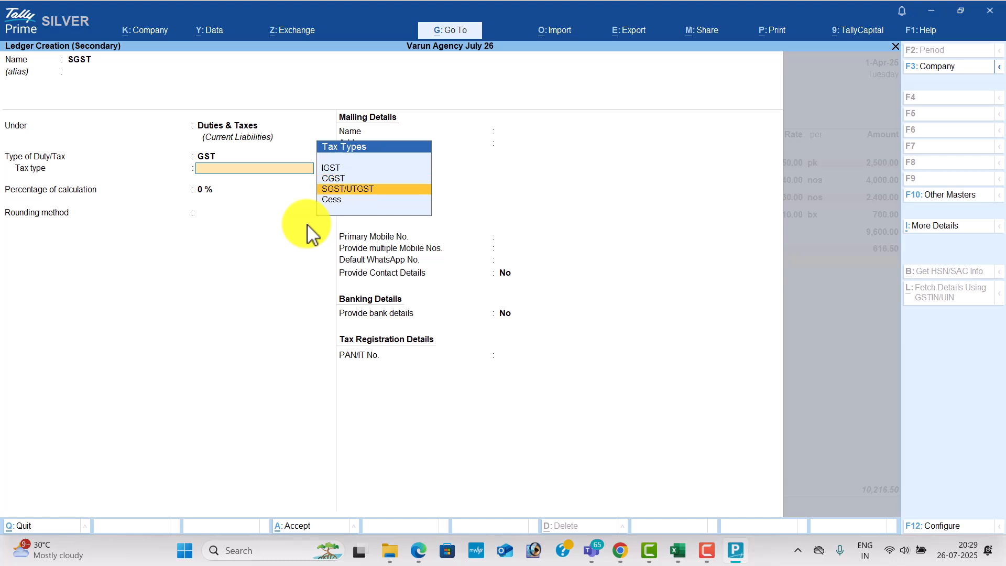
{"action": "key", "text": "Return"}
{"action": "key", "text": "Return"}
{"action": "key", "text": "ctrl+a"}
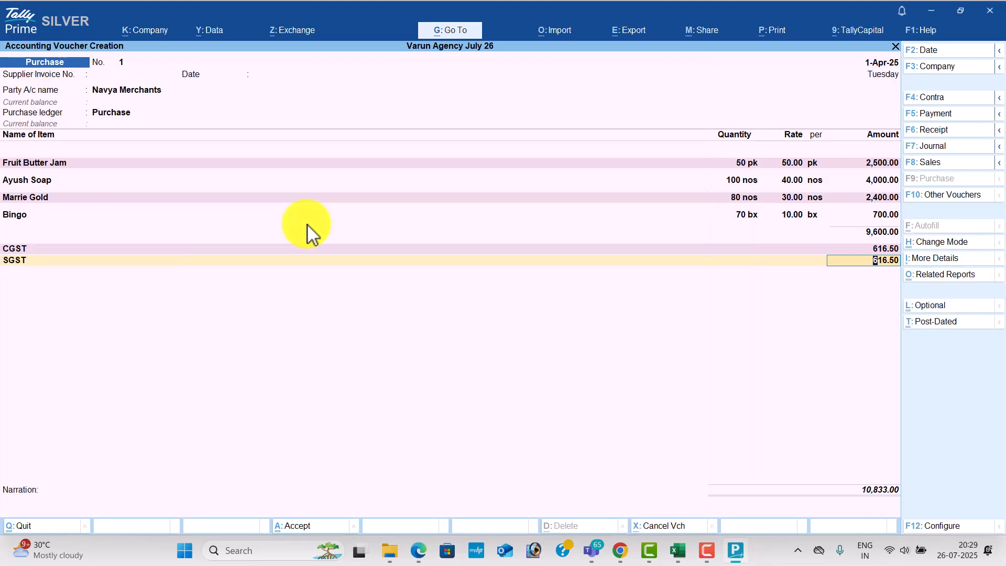
- Open the voucher's GST - Tax Analysis in detailed form and examine the CGST and SGST breakdown of each item
{"action": "left_click", "coordinate": [943, 275]}
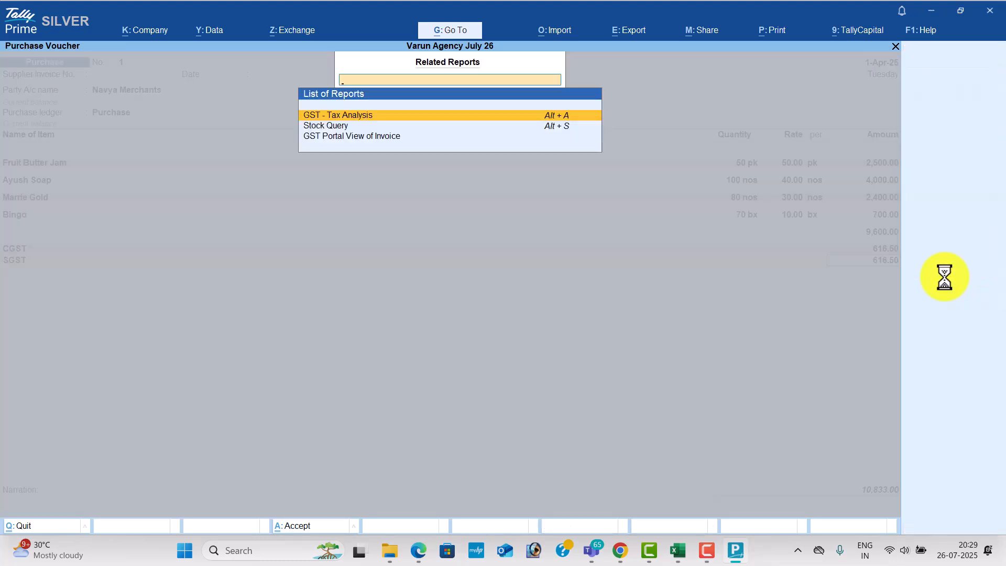
{"action": "key", "text": "Return"}
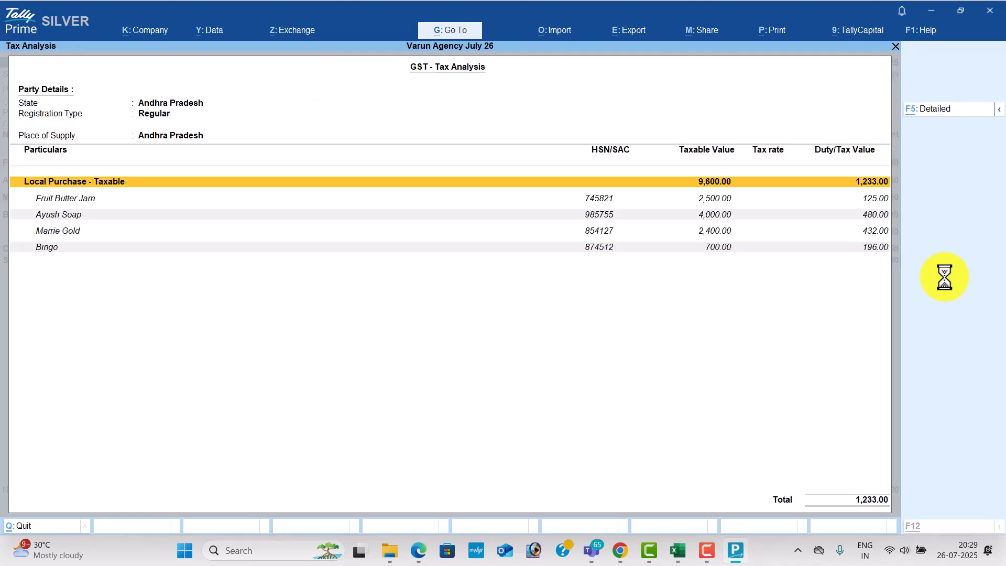
{"action": "key", "text": "F5"}
{"action": "key", "text": "Down"}
{"action": "key", "text": "Down"}
{"action": "key", "text": "Down"}
{"action": "key", "text": "Down"}
{"action": "key", "text": "Down"}
{"action": "key", "text": "Down"}
{"action": "key", "text": "Down"}
{"action": "key", "text": "Down"}
{"action": "key", "text": "Down"}
{"action": "key", "text": "Down"}
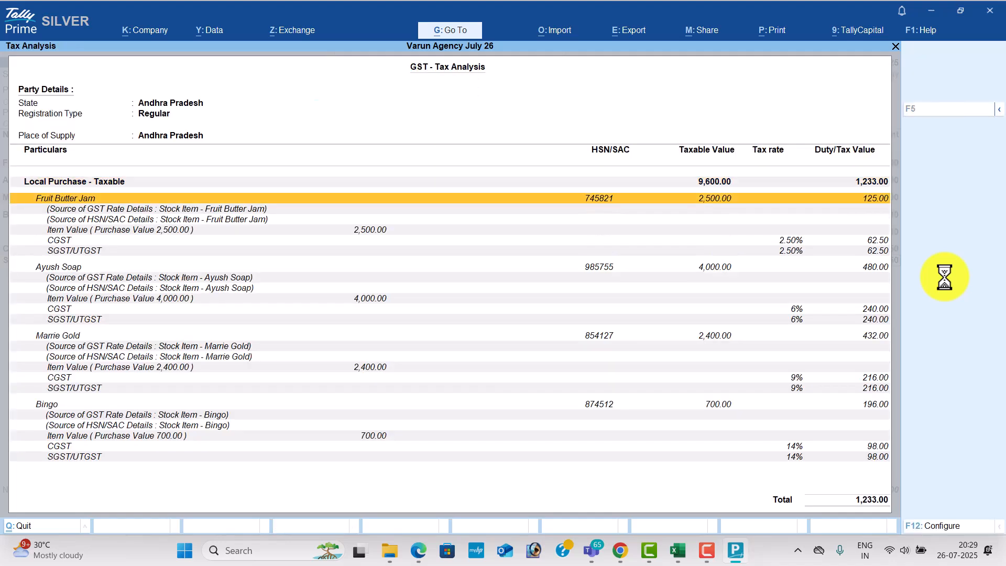
- Go through the tax analysis lines from Fruit Butter Jam to Bingo, reviewing each item's CGST and SGST rates and values
{"action": "key", "text": "Down"}
{"action": "key", "text": "Down"}
{"action": "key", "text": "Down"}
{"action": "key", "text": "Down"}
{"action": "key", "text": "Down"}
{"action": "key", "text": "Down"}
{"action": "key", "text": "Down"}
{"action": "key", "text": "Down"}
{"action": "key", "text": "Down"}
{"action": "key", "text": "Down"}
{"action": "key", "text": "Down"}
{"action": "key", "text": "Down"}
{"action": "key", "text": "Down"}
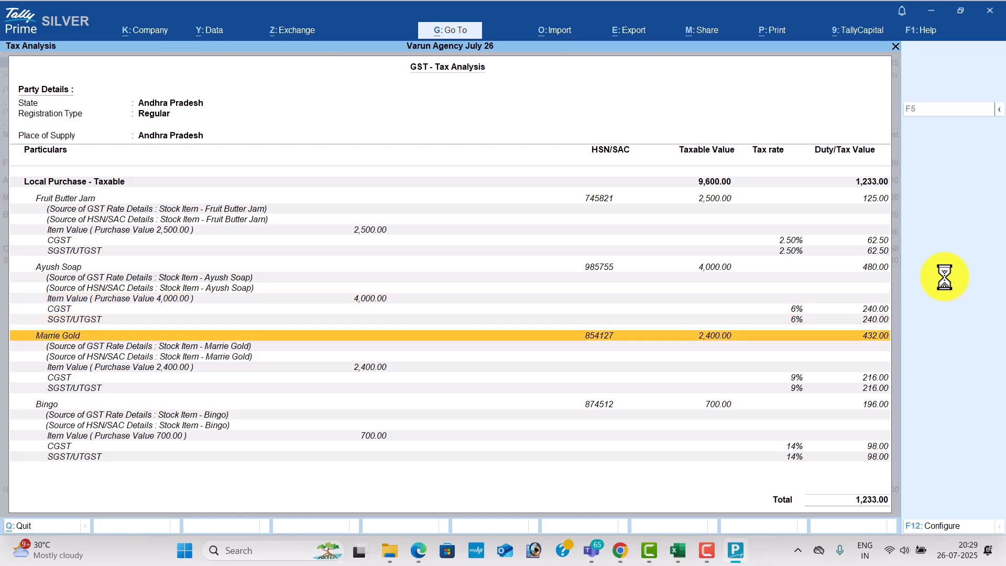
{"action": "key", "text": "Down"}
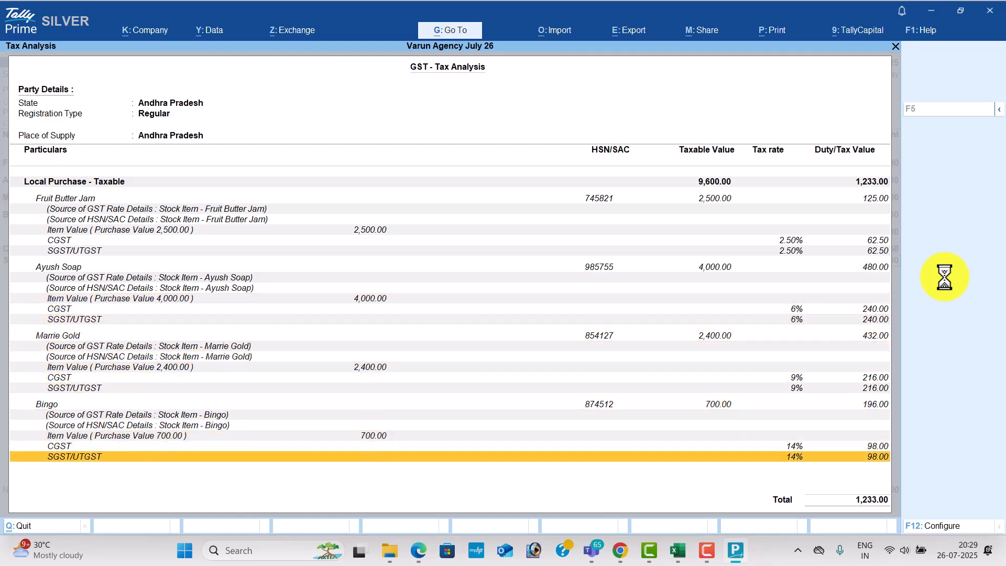
- Close the tax analysis and save the Navya Merchants purchase voucher
{"action": "key", "text": "Escape"}
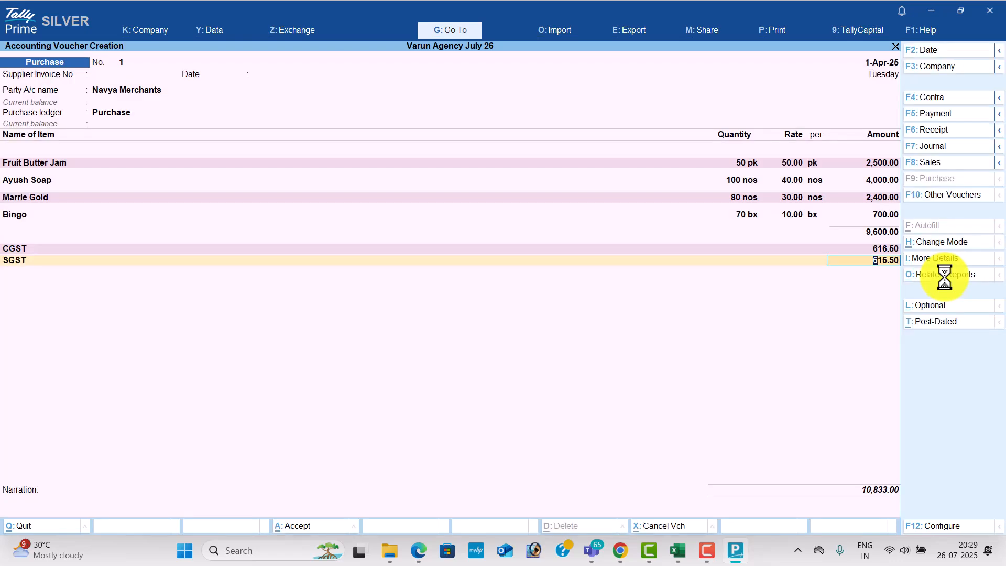
{"action": "key", "text": "ctrl+a"}
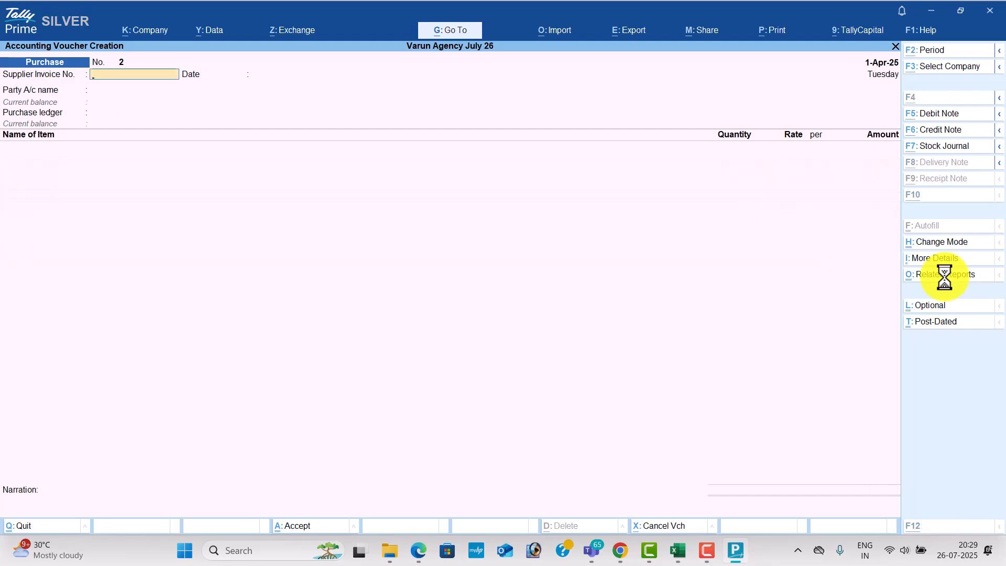
- Read the retailer sales transaction in the exercise PDF in the browser, and return to TallyPrime to leave purchase voucher entry
{"action": "key", "text": "alt+Tab"}
{"action": "scroll", "coordinate": [865, 310], "scroll_direction": "down", "scroll_amount": 5}
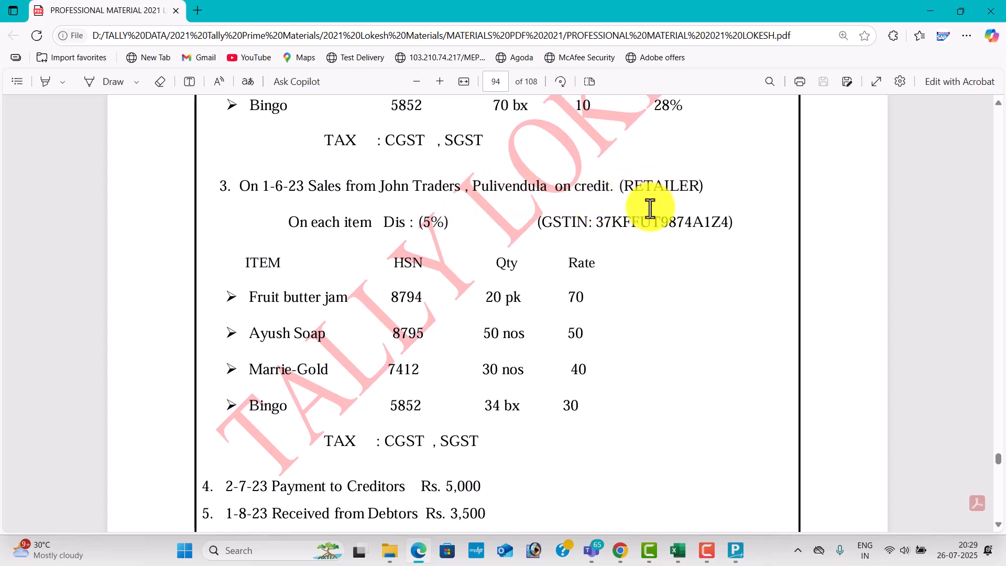
{"action": "key", "text": "alt+Tab"}
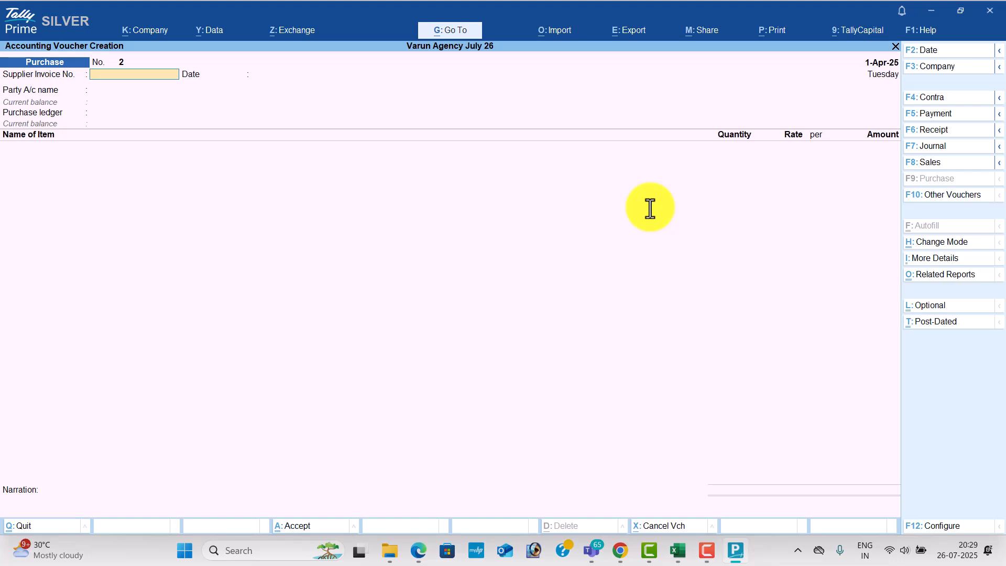
{"action": "key", "text": "Escape"}
{"action": "key", "text": "y"}
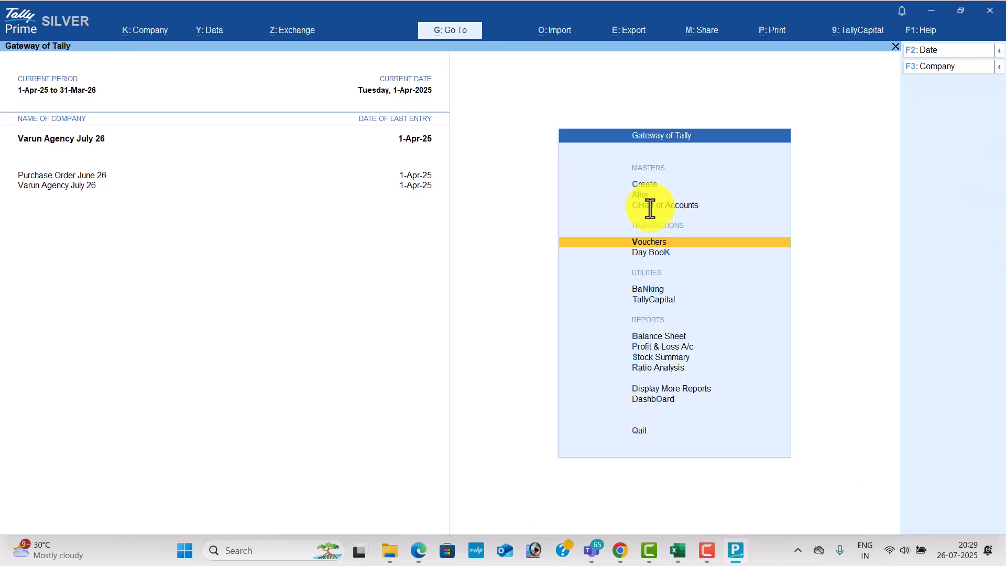
- Create three company price levels named RETAILERS, WHOLESELLER and DISTRIBUTORS
{"action": "key", "text": "Up"}
{"action": "key", "text": "Up"}
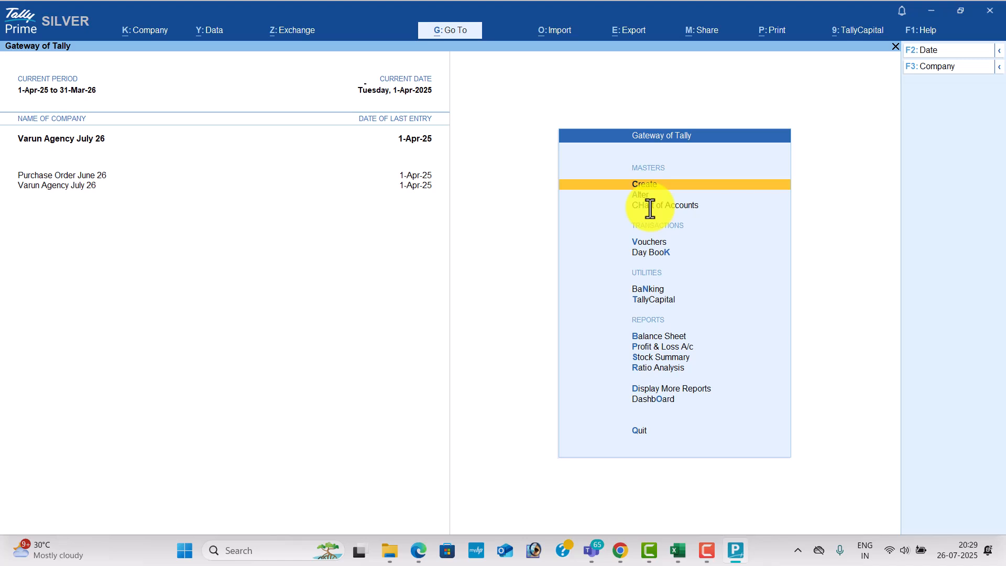
{"action": "key", "text": "Return"}
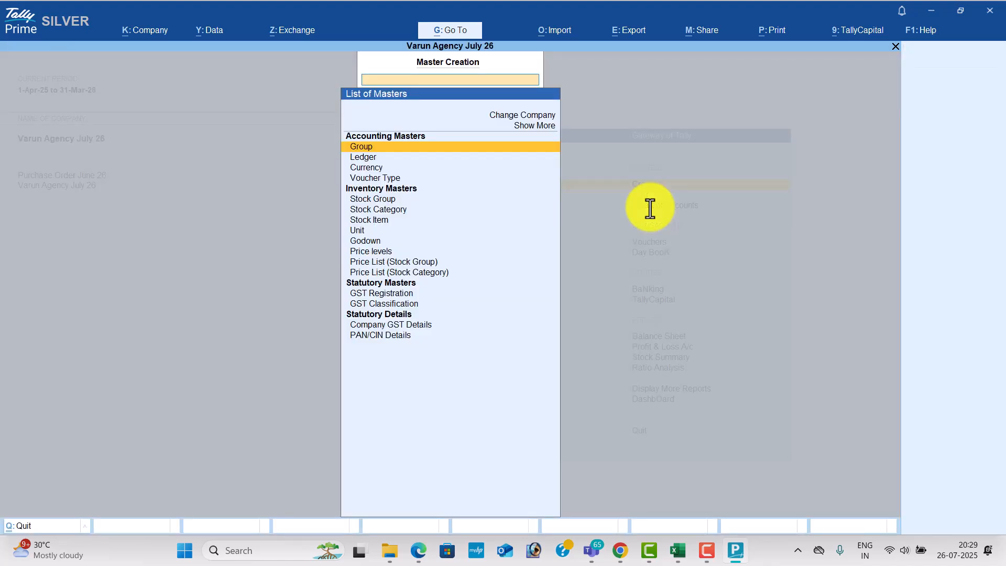
{"action": "key", "text": "Down"}
{"action": "key", "text": "Down"}
{"action": "key", "text": "Down"}
{"action": "key", "text": "Down"}
{"action": "key", "text": "Down"}
{"action": "key", "text": "Down"}
{"action": "key", "text": "Down"}
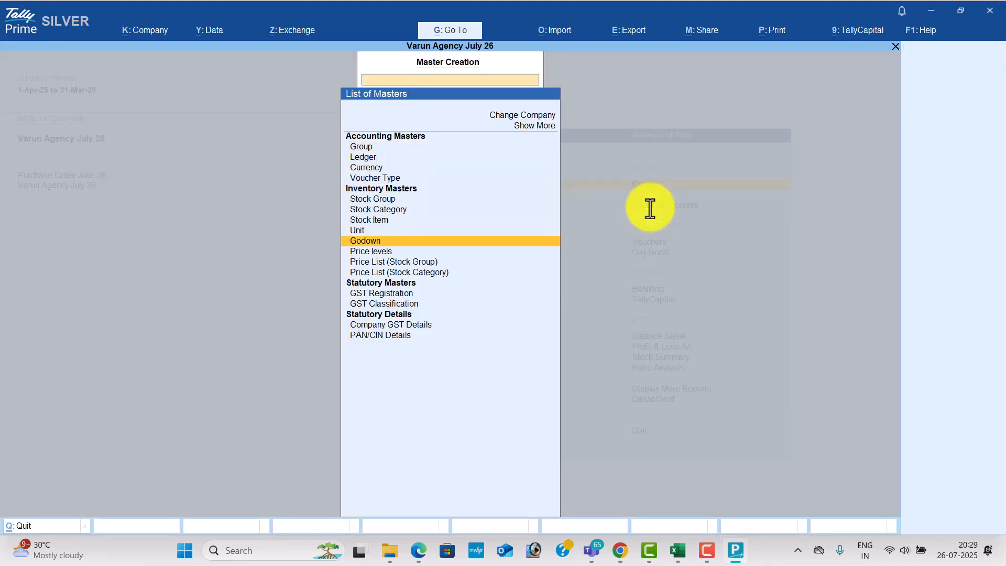
{"action": "key", "text": "Down"}
{"action": "key", "text": "Down"}
{"action": "key", "text": "Down"}
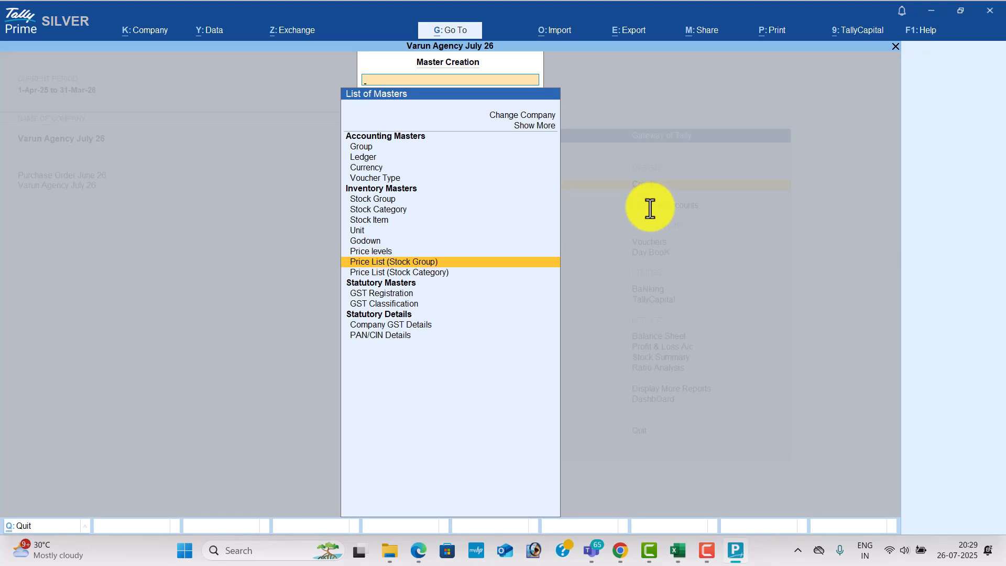
{"action": "key", "text": "Down"}
{"action": "key", "text": "Up"}
{"action": "key", "text": "Up"}
{"action": "key", "text": "Return"}
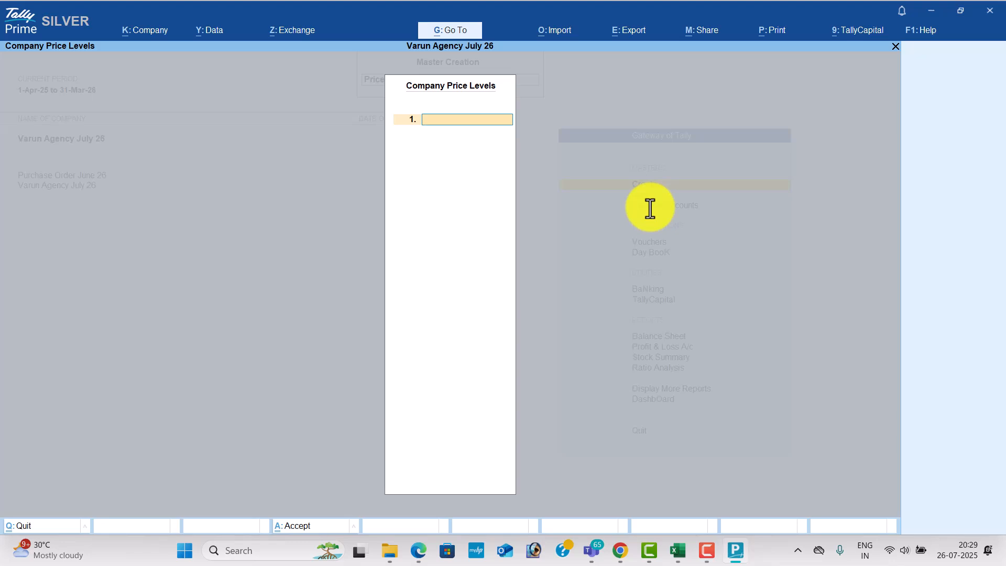
{"action": "type", "text": "RETAILERS"}
{"action": "key", "text": "Return"}
{"action": "type", "text": "WHOLSE"}
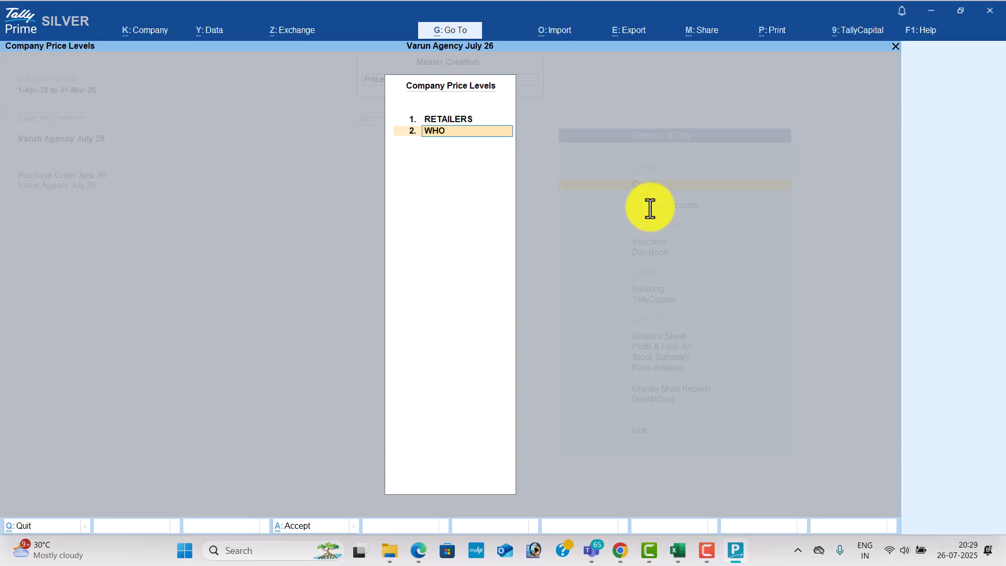
{"action": "key", "text": "BackSpace"}
{"action": "key", "text": "BackSpace"}
{"action": "type", "text": "ESELLER"}
{"action": "key", "text": "Return"}
{"action": "type", "text": "DISTRIBUTORS"}
{"action": "key", "text": "Return"}
{"action": "key", "text": "ctrl+a"}
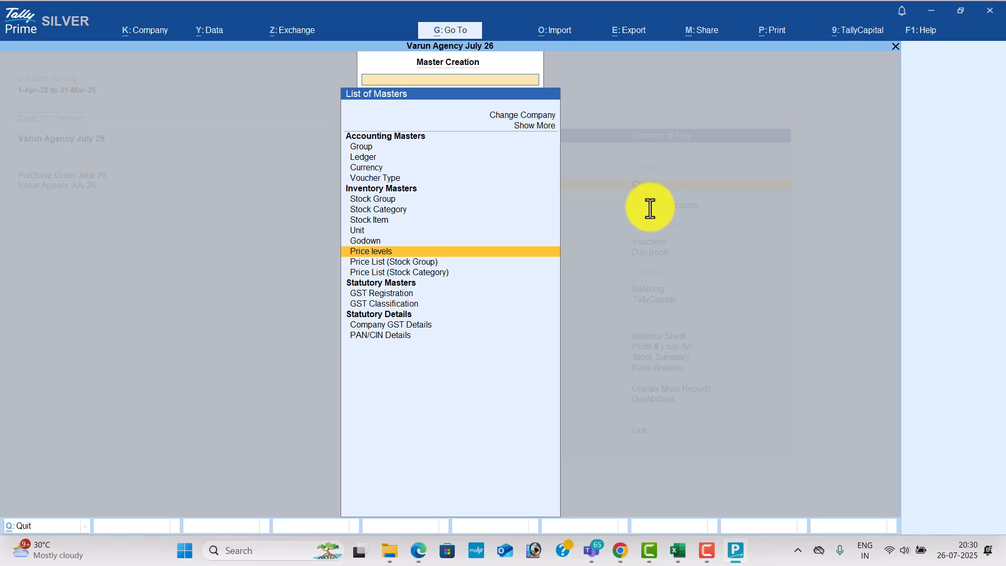
- Start a stock group price list for All Items at the RETAILERS price level, applicable from 1-Apr-25
{"action": "key", "text": "Down"}
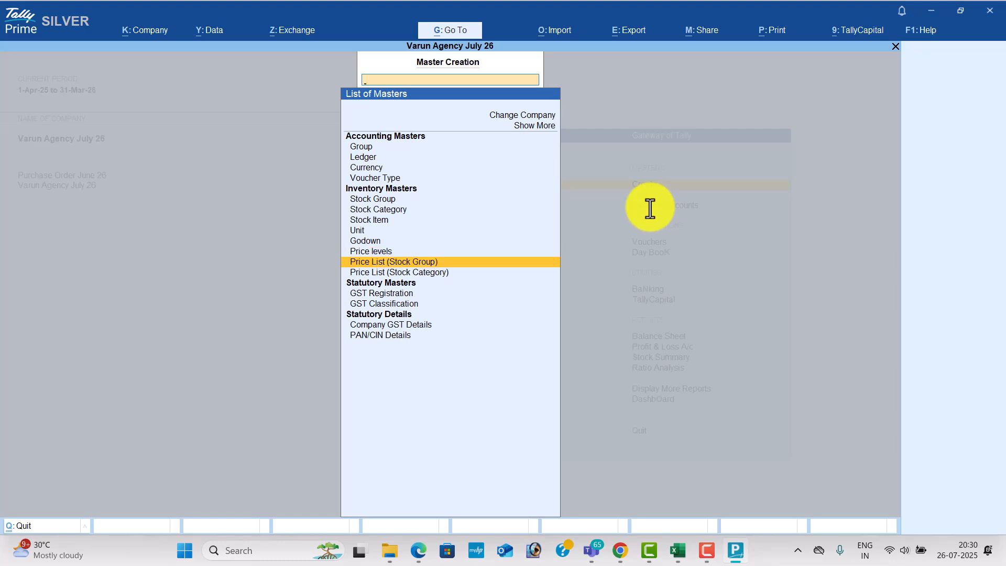
{"action": "key", "text": "Return"}
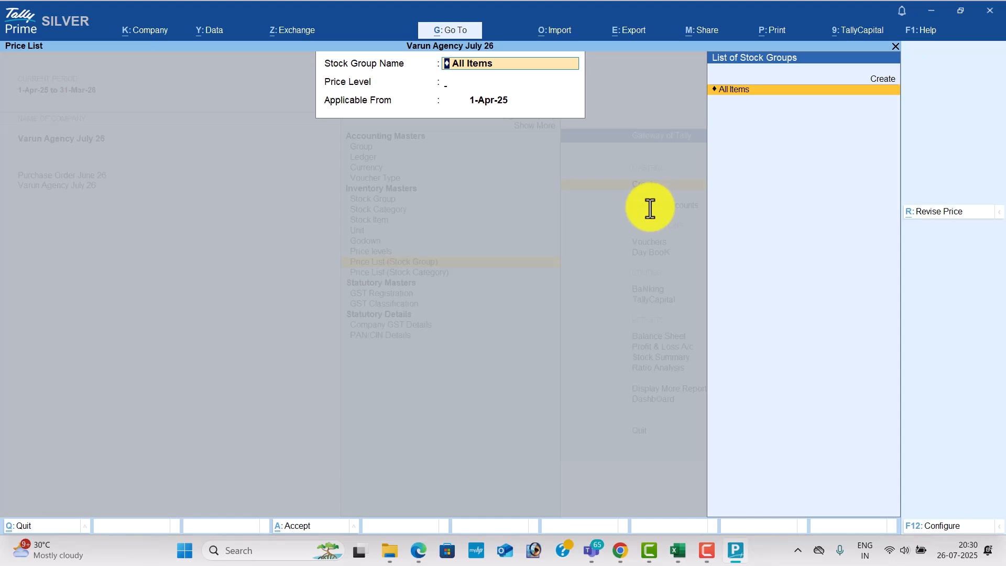
{"action": "key", "text": "Return"}
{"action": "key", "text": "Down"}
{"action": "key", "text": "Return"}
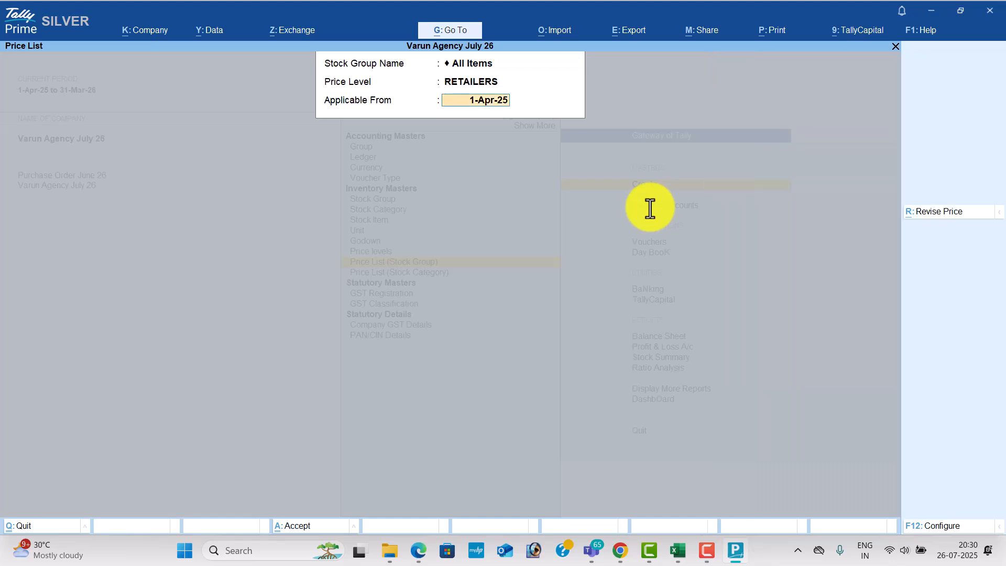
{"action": "key", "text": "Return"}
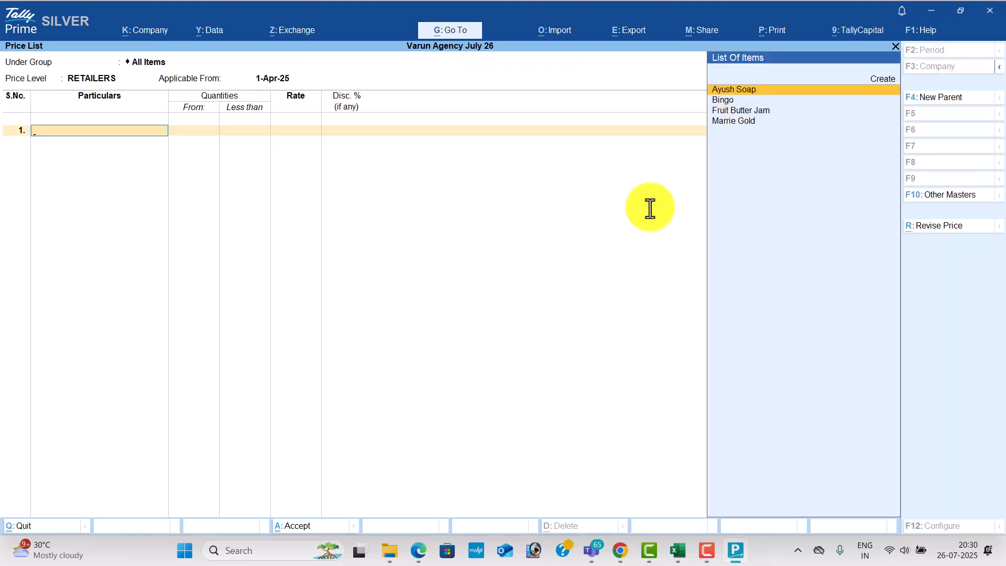
- Add Fruit Butter Jam to the price list from the exercise PDF: less than 20 pk at a rate of 70 with 5% discount
{"action": "key", "text": "alt+Tab"}
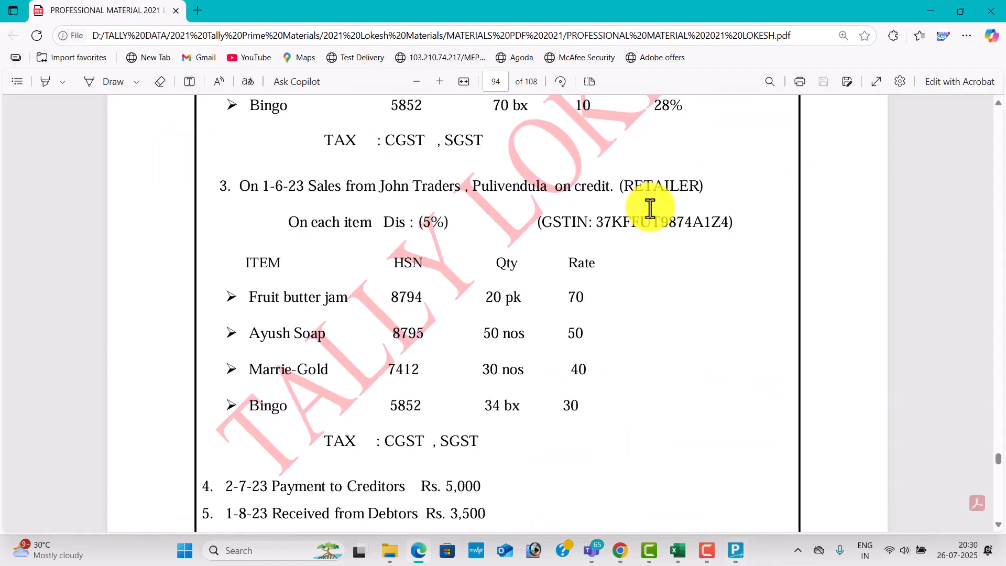
{"action": "scroll", "coordinate": [252, 212], "scroll_direction": "down", "scroll_amount": 3}
{"action": "key", "text": "alt+Tab"}
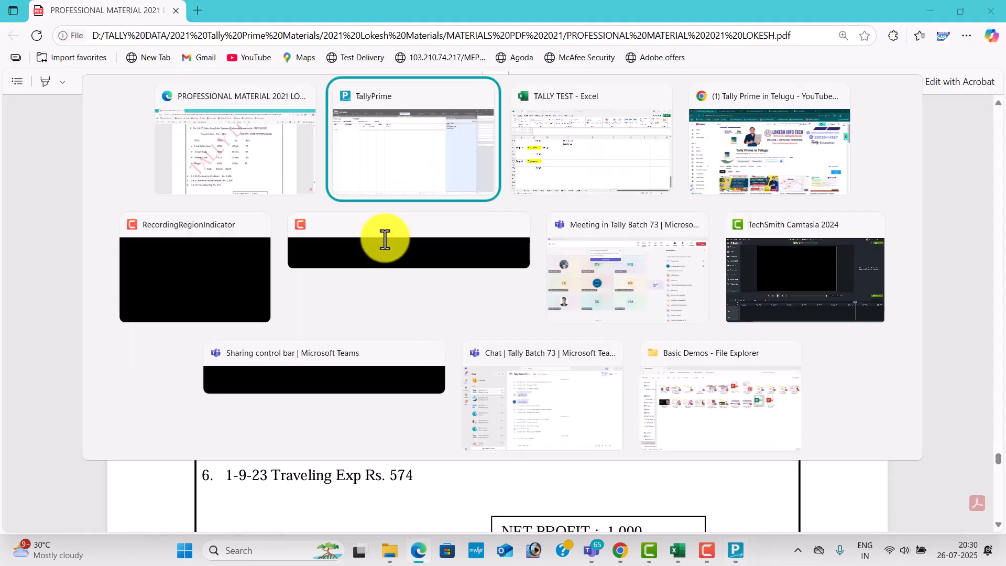
{"action": "type", "text": "F"}
{"action": "key", "text": "Return"}
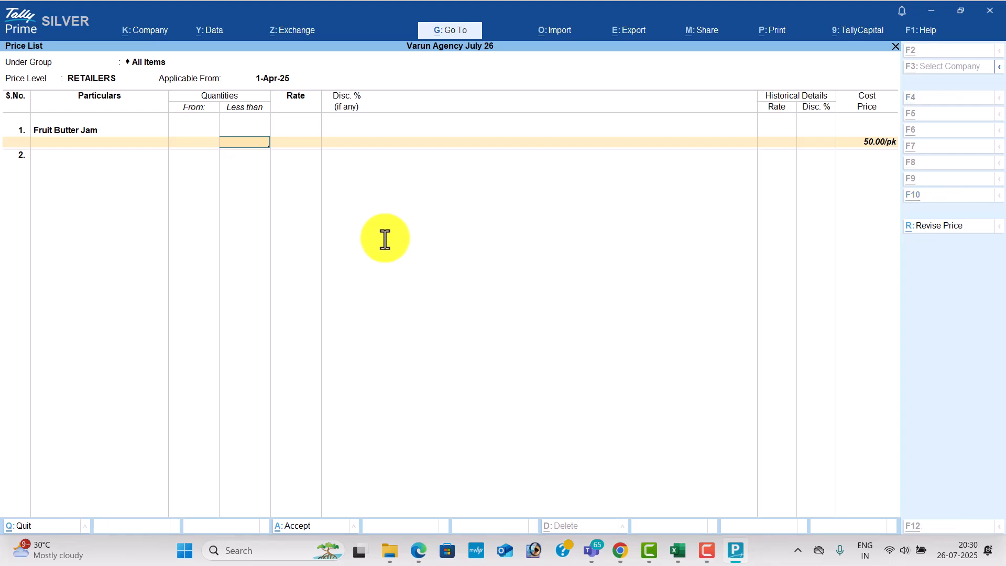
{"action": "key", "text": "alt+Tab"}
{"action": "key", "text": "alt+Tab"}
{"action": "type", "text": "20"}
{"action": "key", "text": "Return"}
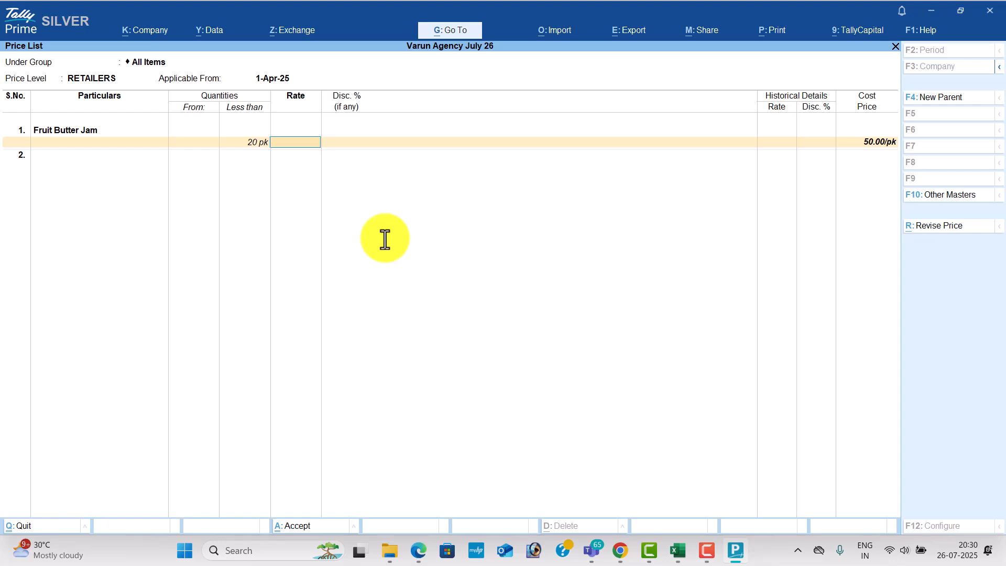
{"action": "key", "text": "alt+Tab"}
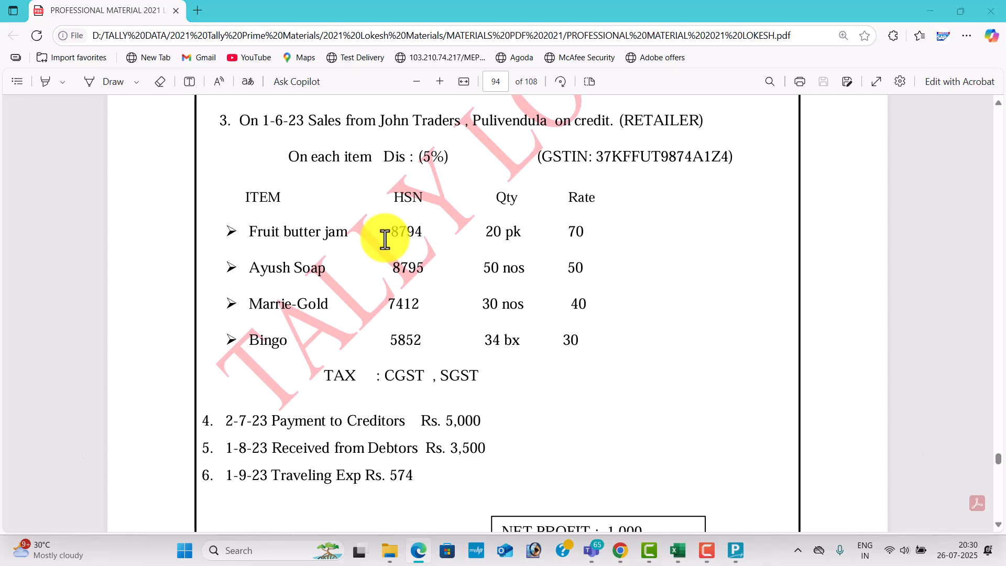
{"action": "key", "text": "alt+Tab"}
{"action": "type", "text": "70"}
{"action": "key", "text": "Return"}
{"action": "key", "text": "alt+Tab"}
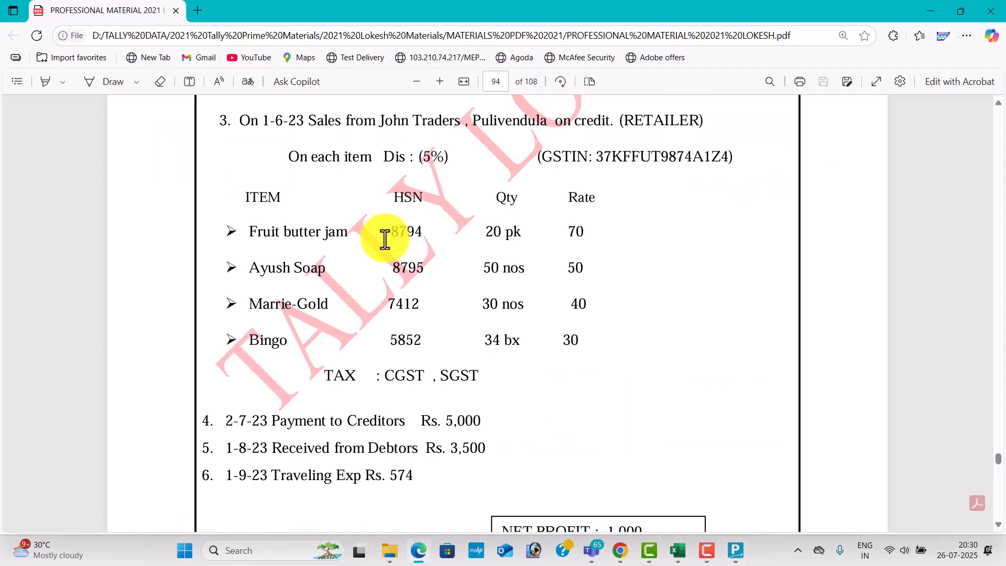
{"action": "key", "text": "alt+Tab"}
{"action": "type", "text": "5"}
{"action": "key", "text": "Return"}
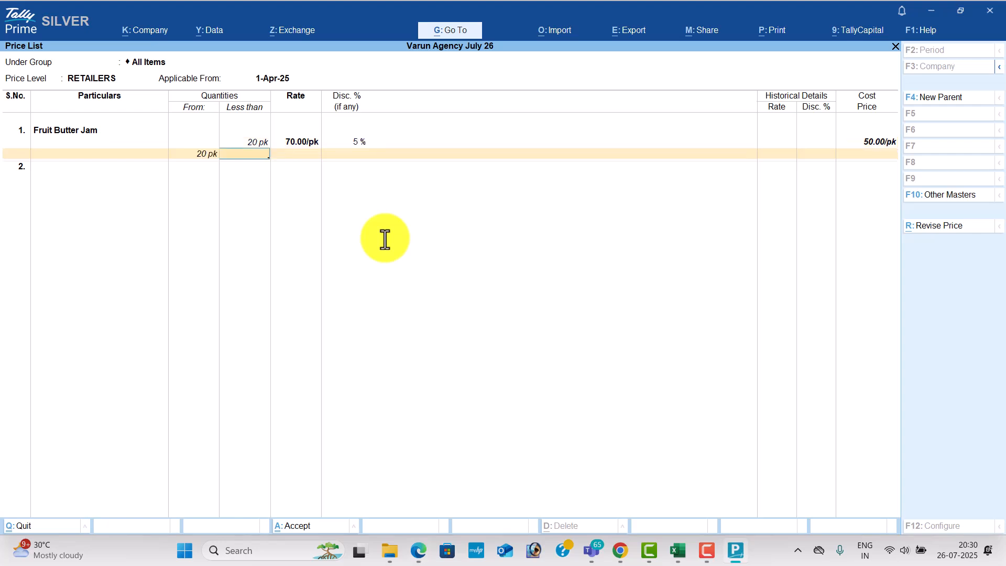
- Add a second Fruit Butter Jam slab from 20 to less than 50 pk at a rate of 60 with 6% discount
{"action": "type", "text": "50"}
{"action": "key", "text": "Return"}
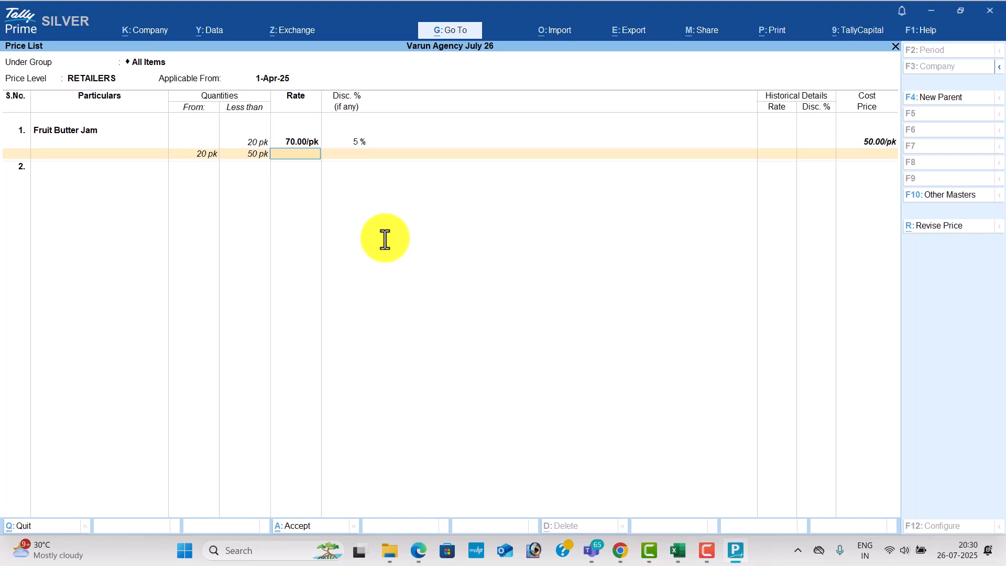
{"action": "type", "text": "60"}
{"action": "key", "text": "Return"}
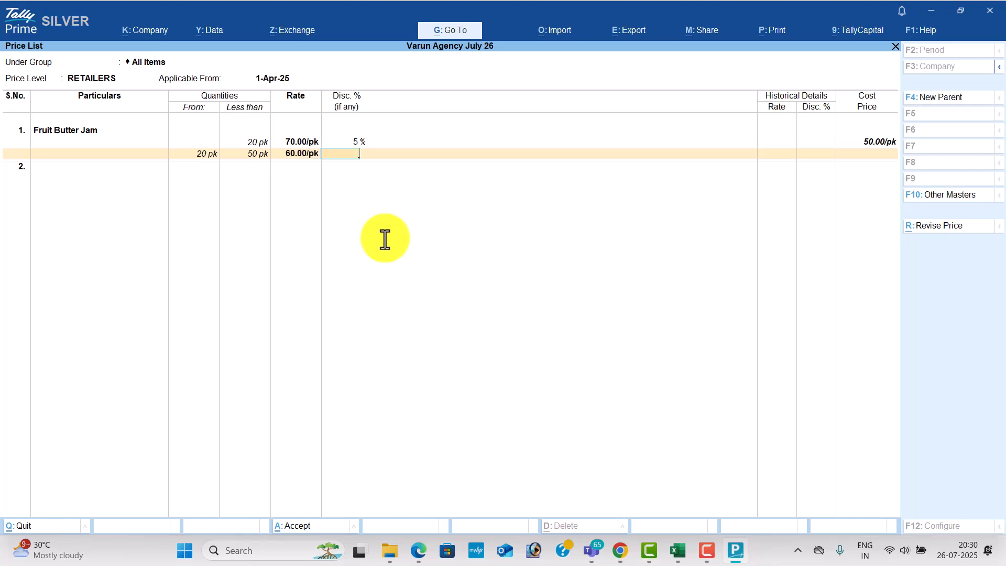
{"action": "type", "text": "6"}
{"action": "key", "text": "Return"}
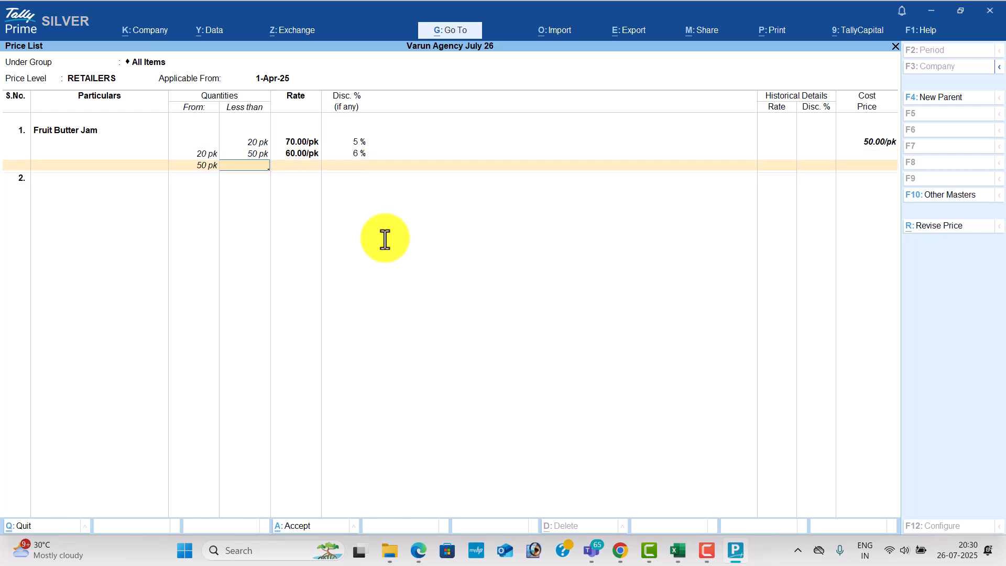
- Add a third Fruit Butter Jam slab from 50 to less than 100 pk at a rate of 50 with 7% discount
{"action": "type", "text": "100"}
{"action": "key", "text": "Return"}
{"action": "type", "text": "50"}
{"action": "key", "text": "Return"}
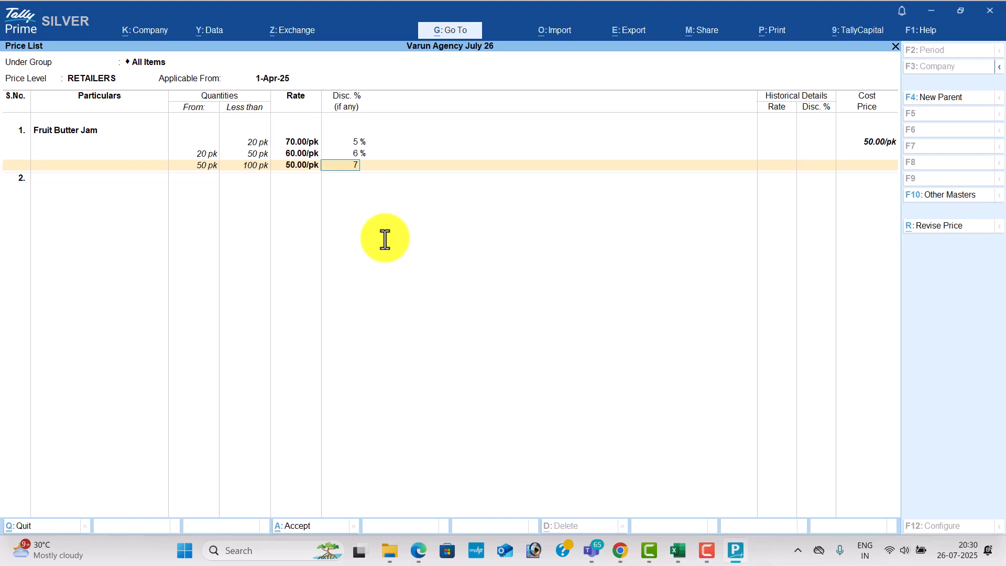
{"action": "type", "text": "7"}
{"action": "key", "text": "Return"}
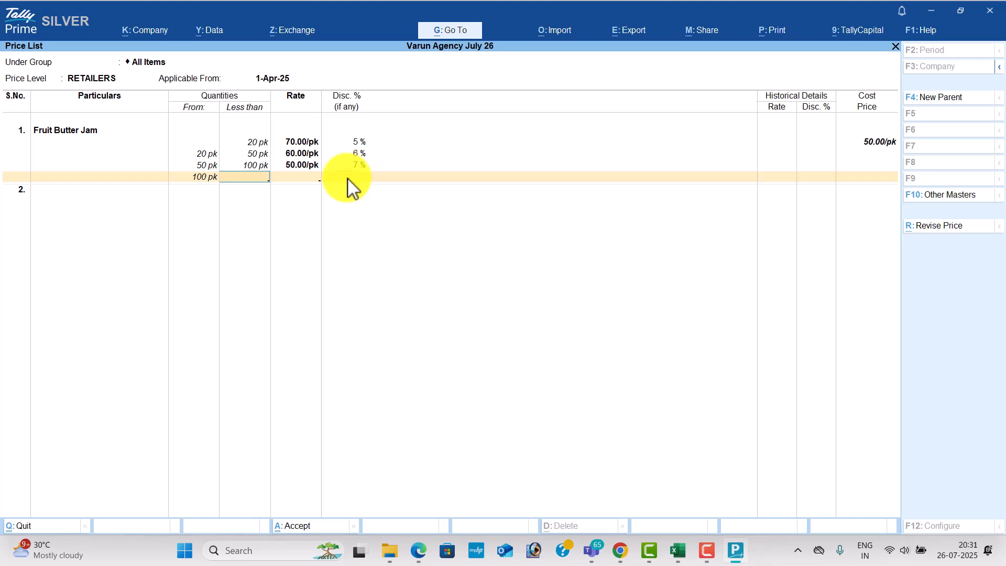
- End the item entries, save the RETAILERS price list and exit the price list screen
{"action": "key", "text": "Return"}
{"action": "key", "text": "Return"}
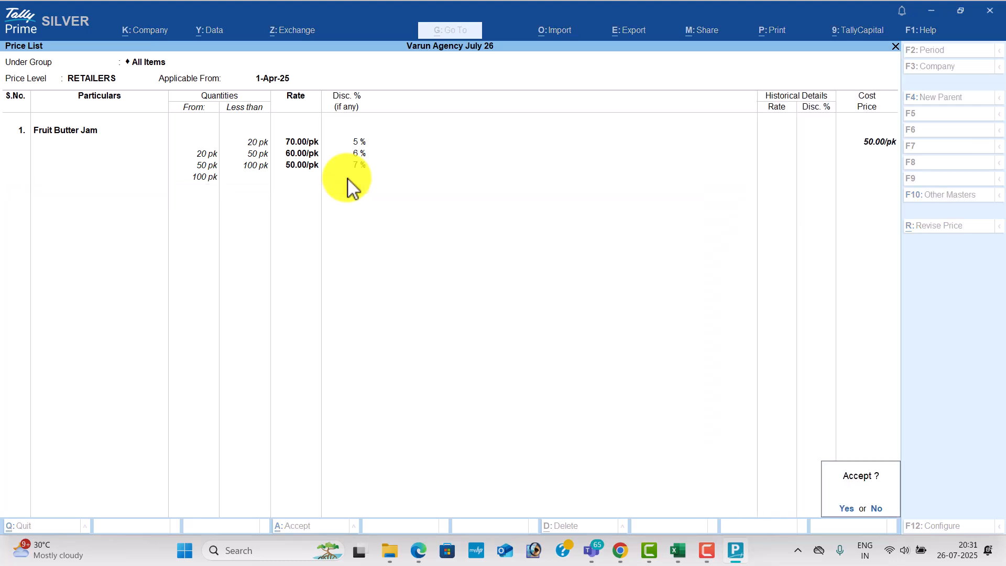
{"action": "key", "text": "Return"}
{"action": "key", "text": "Escape"}
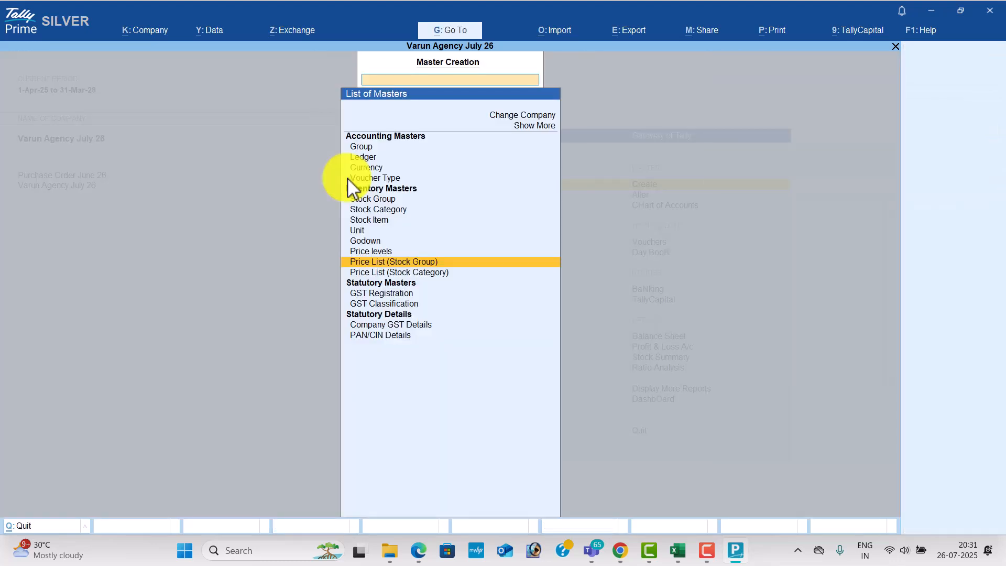
- Return to voucher entry and start a Sales voucher, leaving the reference number and date blank
{"action": "key", "text": "Escape"}
{"action": "key", "text": "Down"}
{"action": "key", "text": "Down"}
{"action": "key", "text": "Down"}
{"action": "key", "text": "Return"}
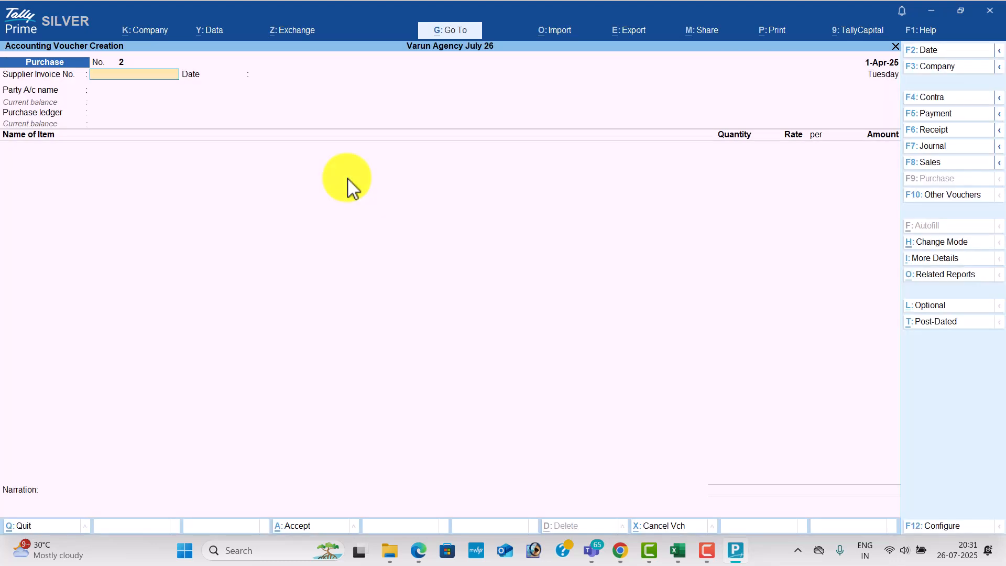
{"action": "left_click", "coordinate": [946, 165]}
{"action": "key", "text": "Return"}
{"action": "key", "text": "Return"}
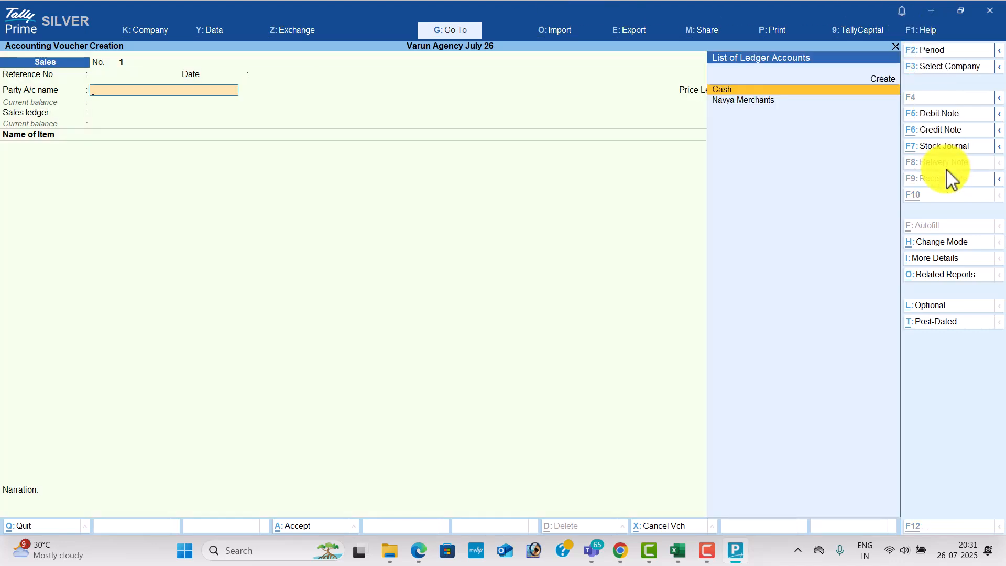
- Create a party ledger Jhon Traders from the Sales voucher and place it under Sundry Debtors
{"action": "key", "text": "alt+c"}
{"action": "key", "text": "alt+Tab"}
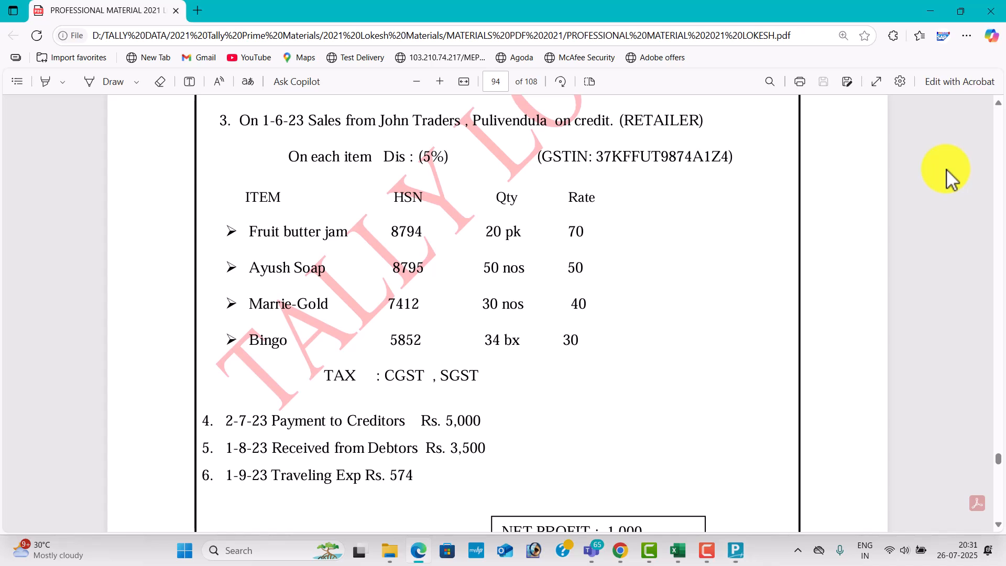
{"action": "key", "text": "alt+Tab"}
{"action": "type", "text": "J"}
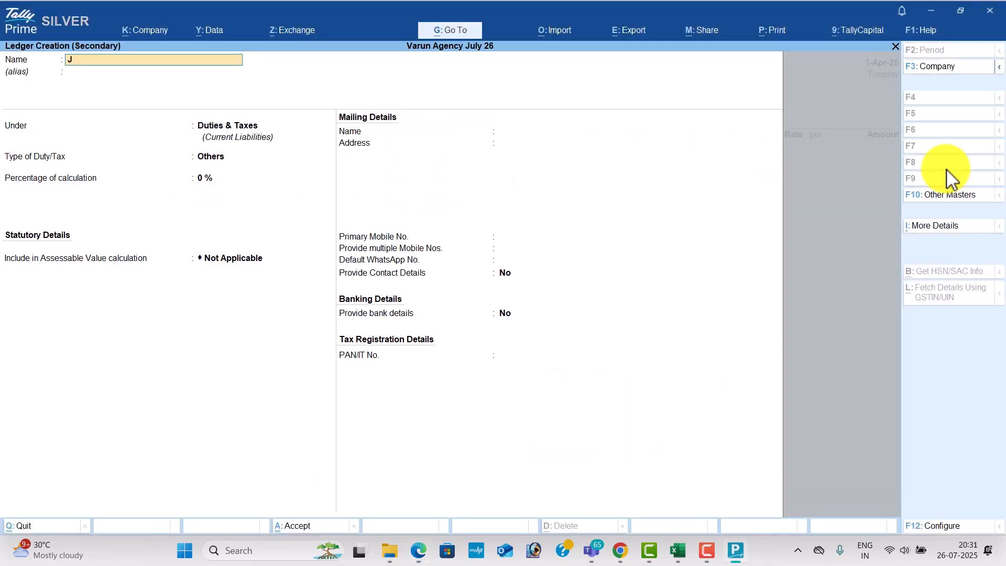
{"action": "type", "text": "hon Traders"}
{"action": "key", "text": "Return"}
{"action": "type", "text": "Sund"}
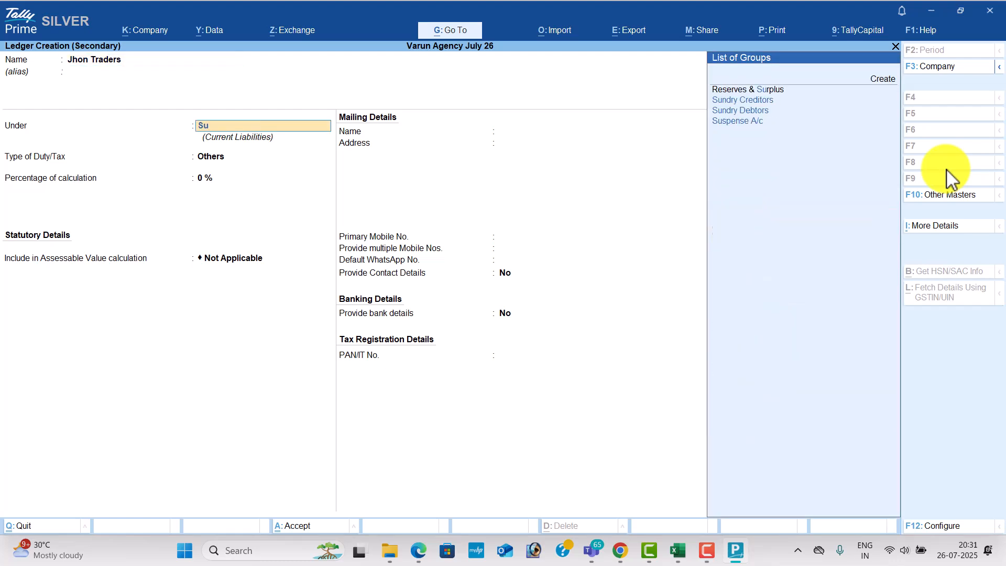
{"action": "key", "text": "Down"}
{"action": "key", "text": "Return"}
- Keep Andhra Pradesh as the ledger's state, enter only the state code 37 as GSTIN and save the ledger
{"action": "key", "text": "Return"}
{"action": "key", "text": "Return"}
{"action": "key", "text": "Return"}
{"action": "key", "text": "Return"}
{"action": "key", "text": "Return"}
{"action": "key", "text": "Return"}
{"action": "key", "text": "Return"}
{"action": "key", "text": "Return"}
{"action": "key", "text": "Return"}
{"action": "key", "text": "Return"}
{"action": "key", "text": "Return"}
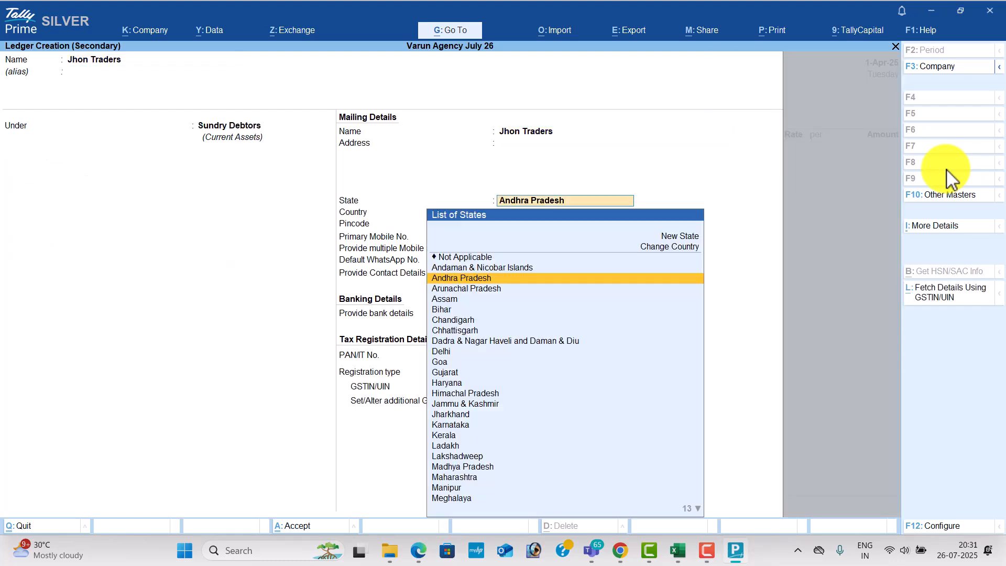
{"action": "key", "text": "Return"}
{"action": "type", "text": "37"}
{"action": "key", "text": "Return"}
{"action": "key", "text": "Return"}
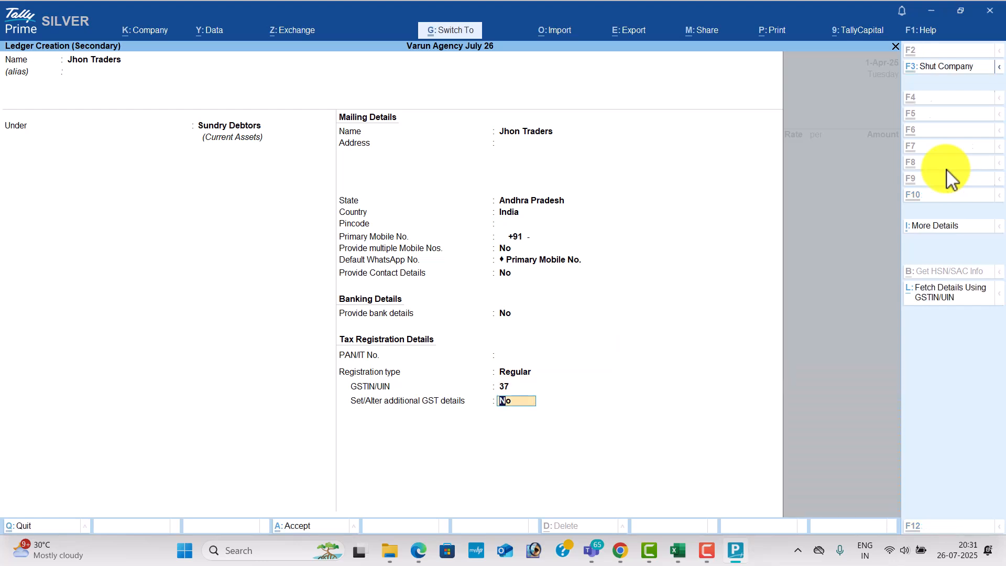
{"action": "key", "text": "ctrl+a"}
{"action": "key", "text": "ctrl+a"}
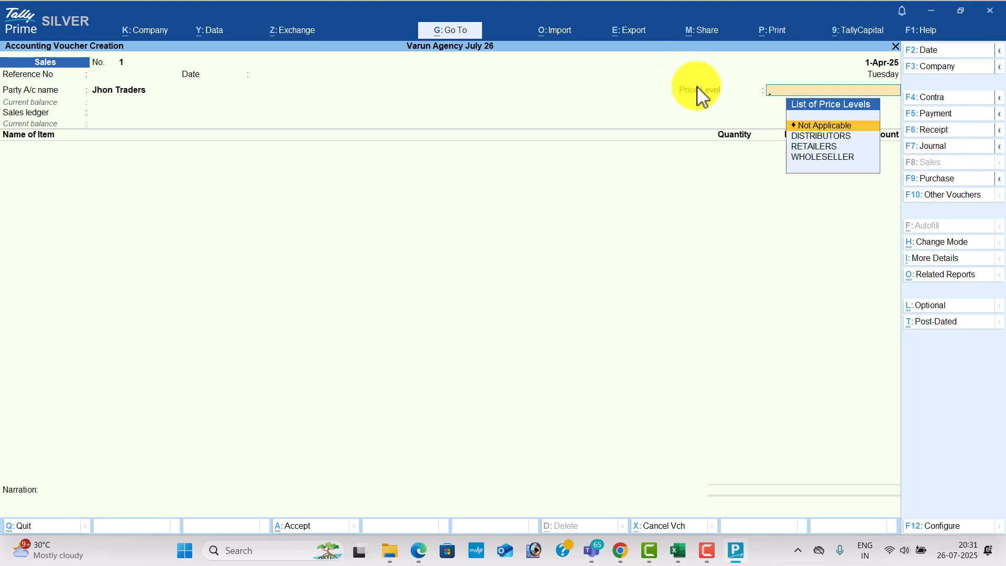
- Choose RETAILERS as the price level of the Sales voucher
{"action": "key", "text": "Down"}
{"action": "key", "text": "Down"}
{"action": "key", "text": "Return"}
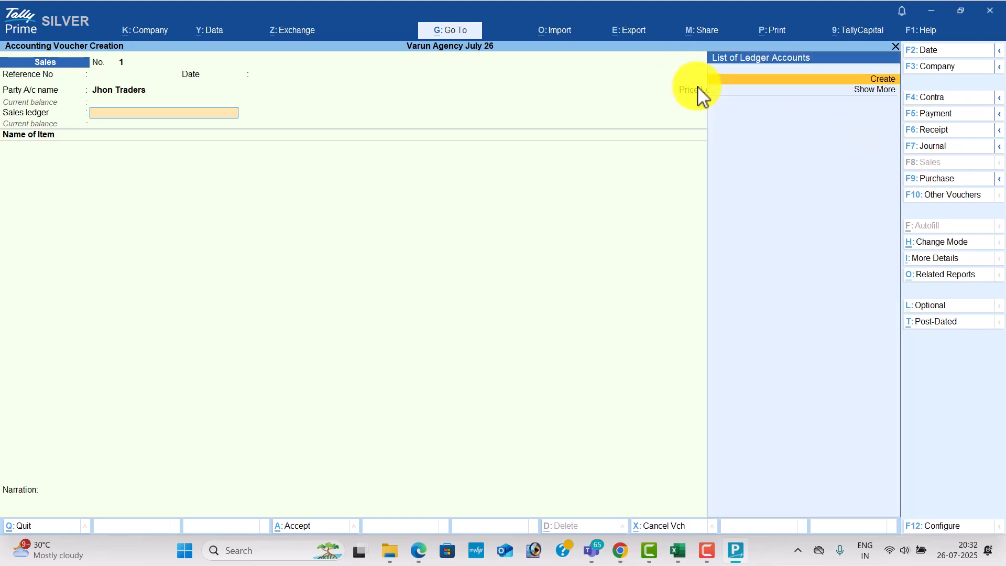
- Create a Sales ledger under Sales Accounts with Goods as the type of supply, and pick Fruit Butter Jam as the voucher's first item
{"action": "key", "text": "Return"}
{"action": "type", "text": "Sa"}
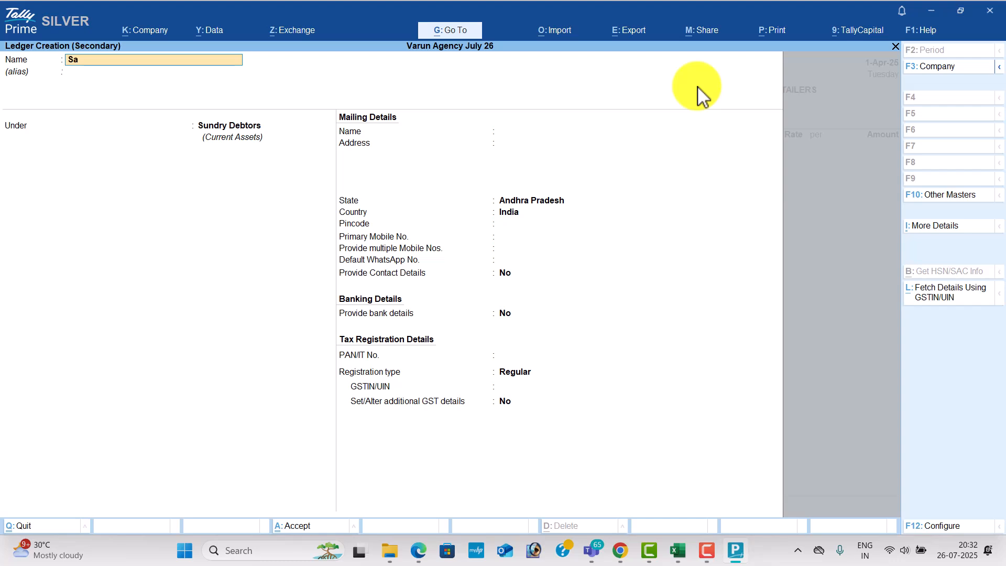
{"action": "type", "text": "les"}
{"action": "key", "text": "Return"}
{"action": "key", "text": "Return"}
{"action": "type", "text": "Sa"}
{"action": "key", "text": "Return"}
{"action": "key", "text": "Return"}
{"action": "key", "text": "Return"}
{"action": "key", "text": "Return"}
{"action": "key", "text": "Return"}
{"action": "key", "text": "Return"}
{"action": "key", "text": "Up"}
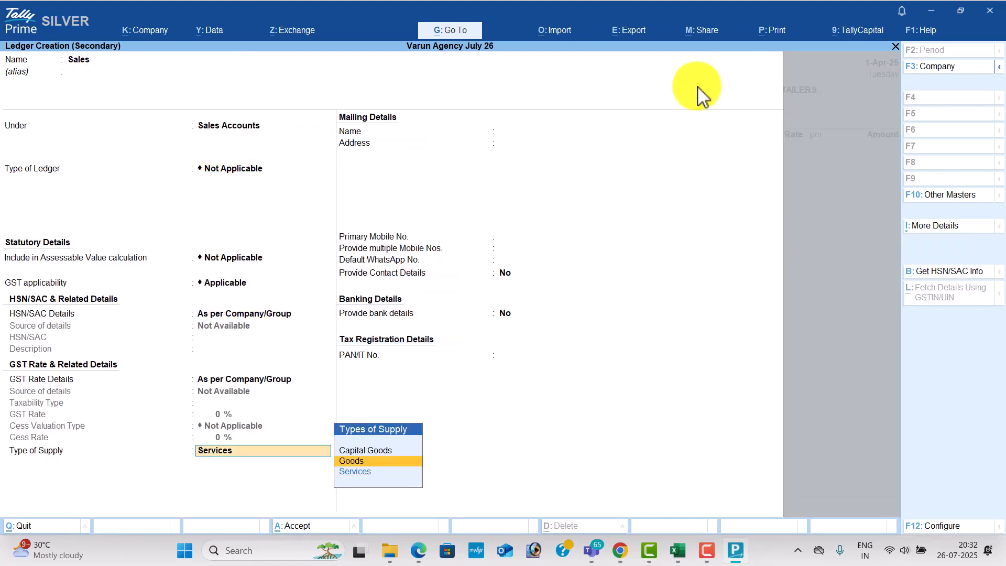
{"action": "key", "text": "Return"}
{"action": "key", "text": "Return"}
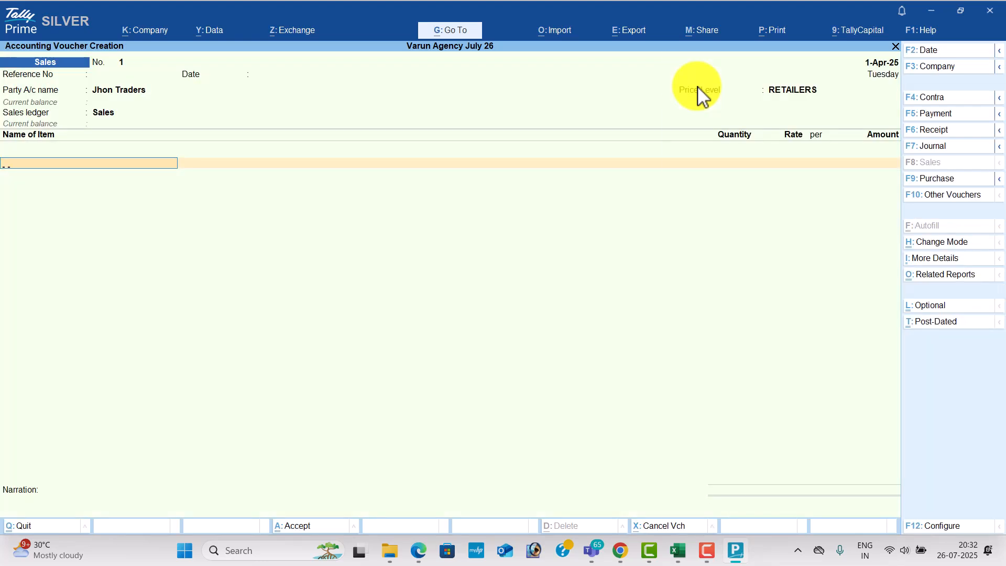
{"action": "key", "text": "Return"}
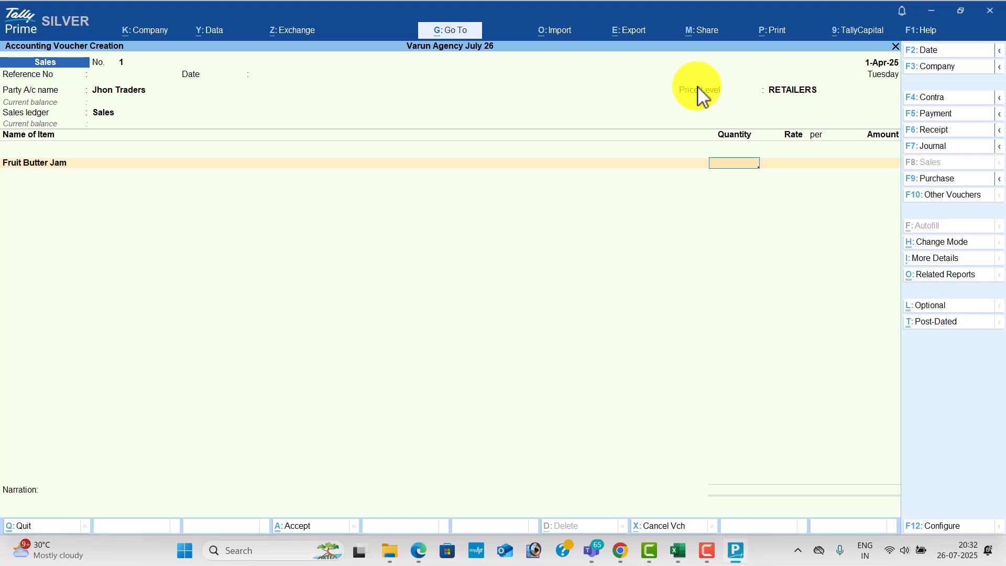
- Enable the discount column in invoices in the company features of Varun Agency July 26
{"action": "left_click", "coordinate": [146, 32]}
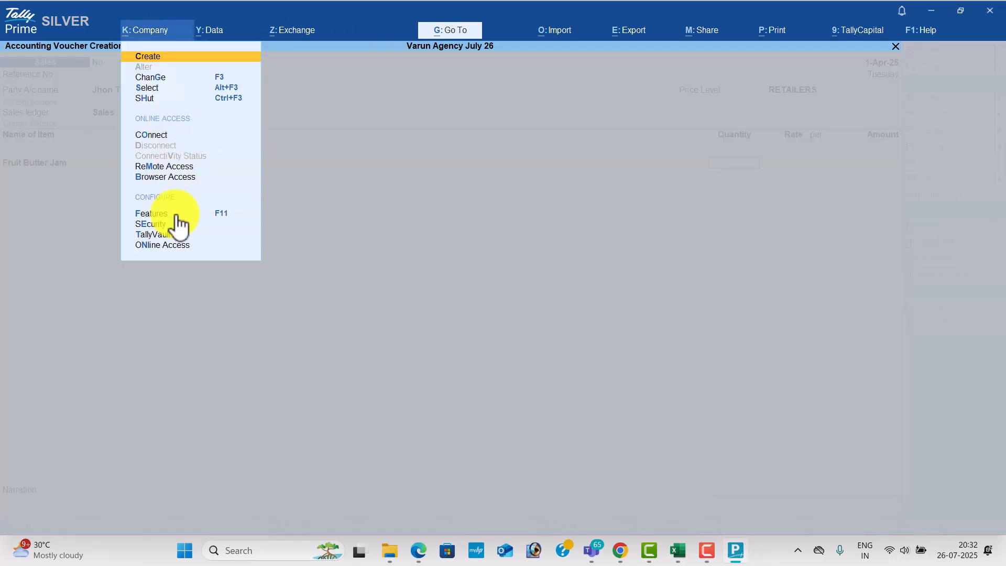
{"action": "left_click", "coordinate": [177, 220]}
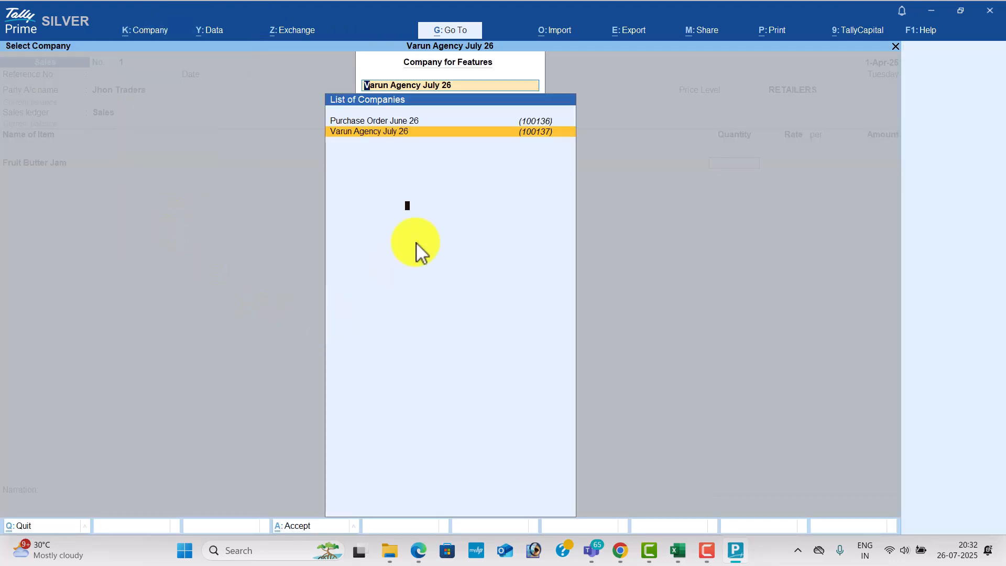
{"action": "key", "text": "Return"}
{"action": "left_click", "coordinate": [414, 360]}
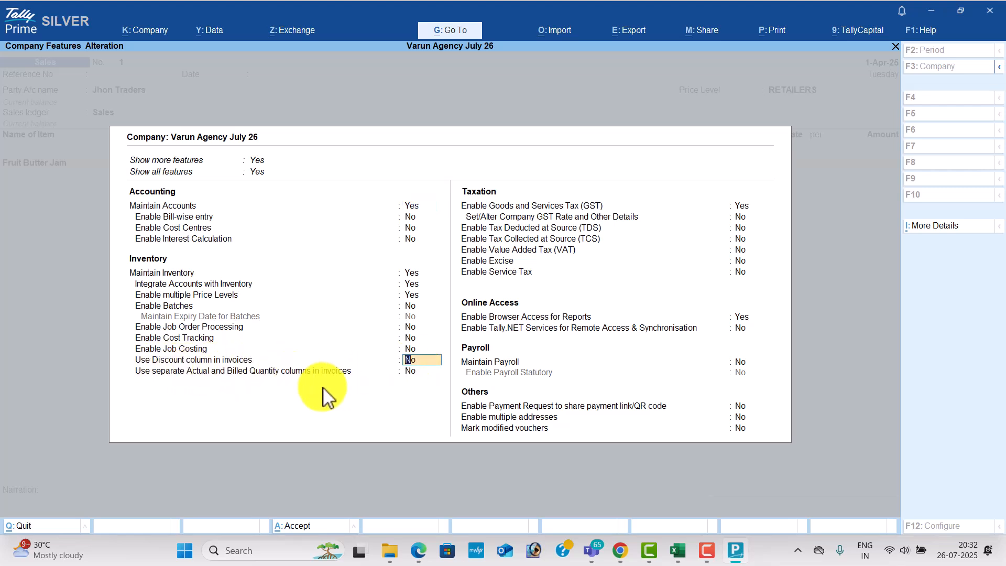
{"action": "key", "text": "y"}
{"action": "key", "text": "F3"}
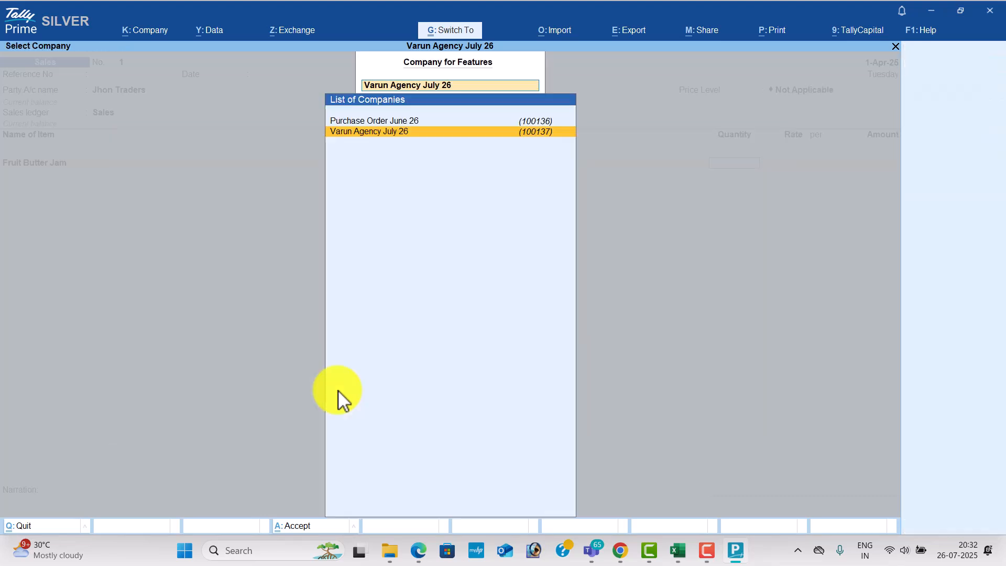
{"action": "key", "text": "Return"}
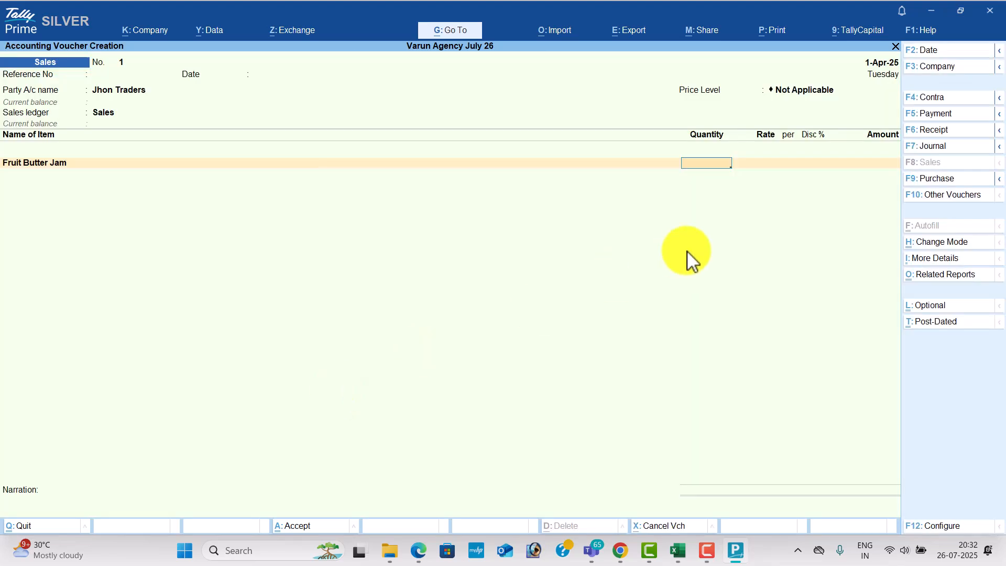
- Set the Sales voucher's price level back to RETAILERS and return to the item's quantity
{"action": "left_click", "coordinate": [820, 96]}
{"action": "key", "text": "Down"}
{"action": "key", "text": "Down"}
{"action": "key", "text": "Return"}
{"action": "key", "text": "Return"}
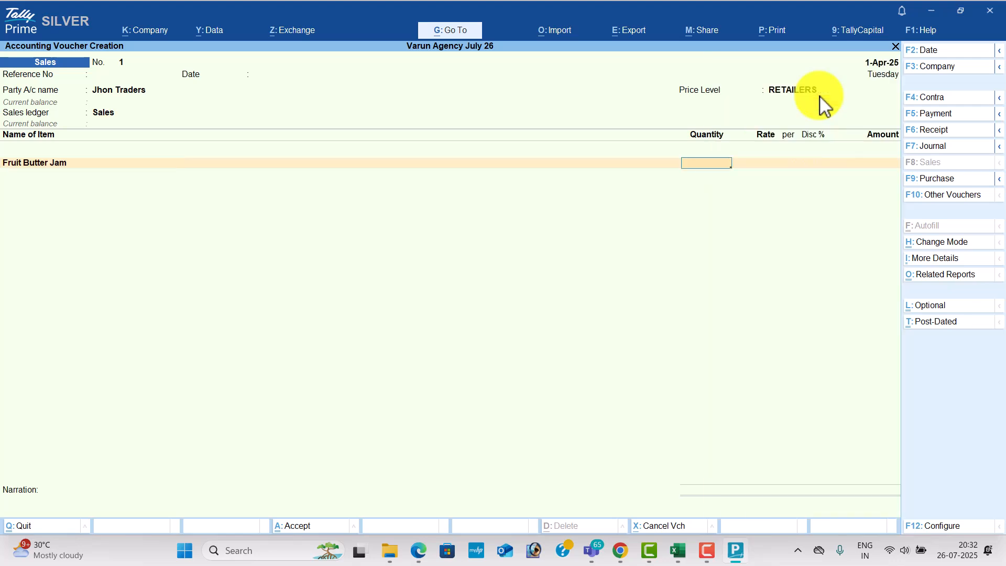
- Enter a quantity of 5 pk for Fruit Butter Jam and accept the line with the price list's rate and discount
{"action": "type", "text": "5"}
{"action": "key", "text": "Return"}
{"action": "key", "text": "Return"}
{"action": "key", "text": "Return"}
{"action": "key", "text": "Return"}
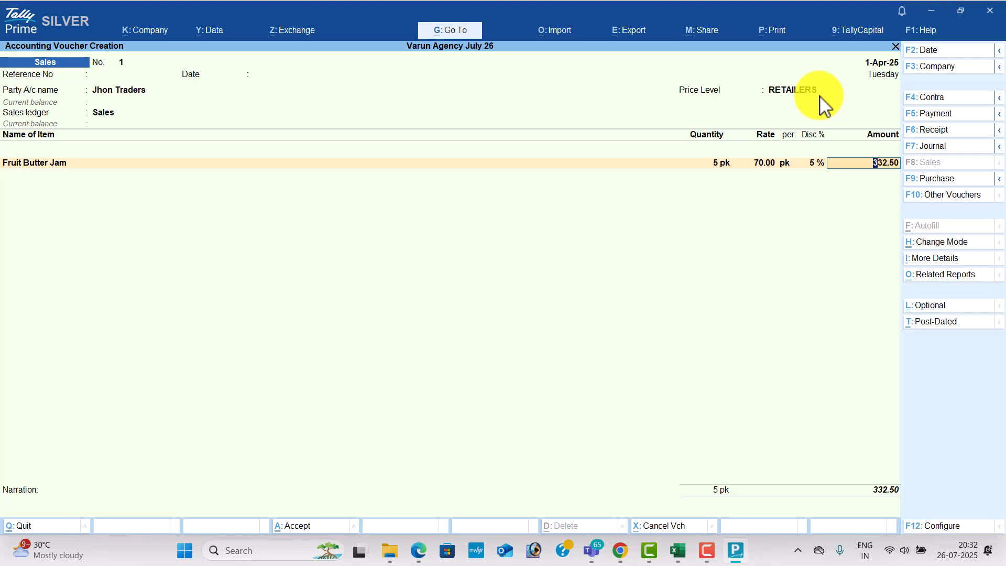
{"action": "key", "text": "Return"}
- Add a second Fruit Butter Jam line of 35 pk with the price list's rate and discount
{"action": "key", "text": "Return"}
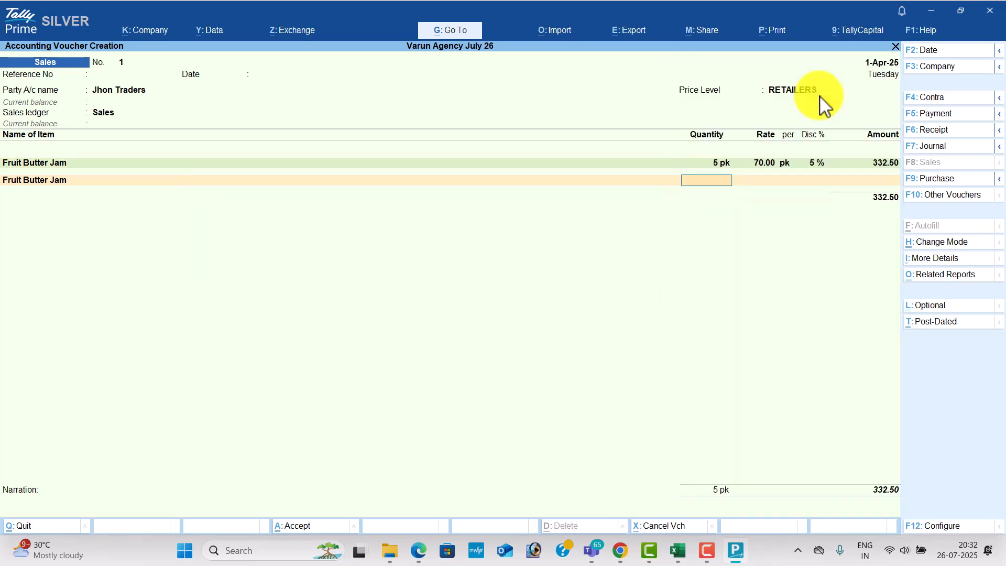
{"action": "type", "text": "35"}
{"action": "key", "text": "Return"}
{"action": "key", "text": "Return"}
{"action": "key", "text": "Return"}
{"action": "key", "text": "Return"}
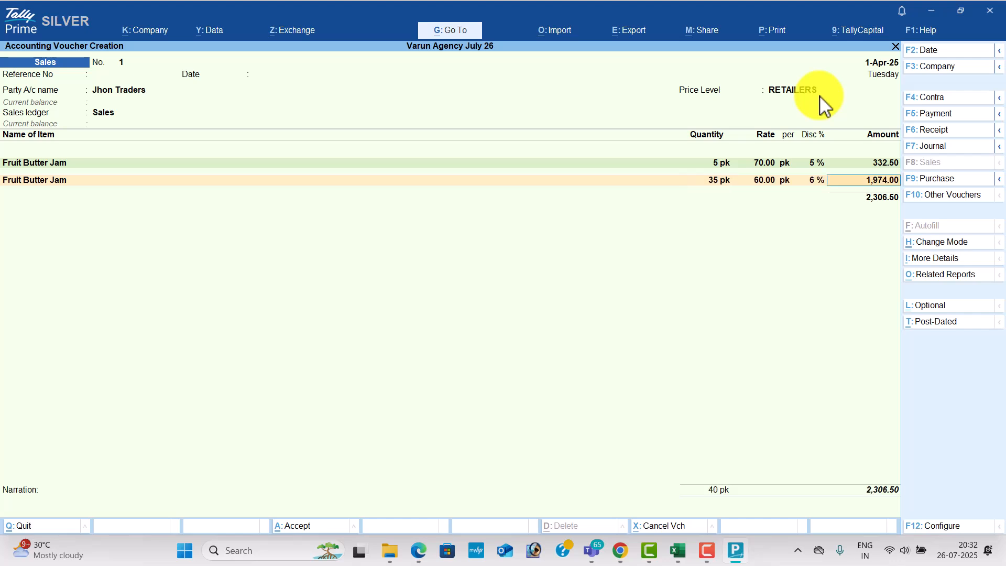
{"action": "key", "text": "Return"}
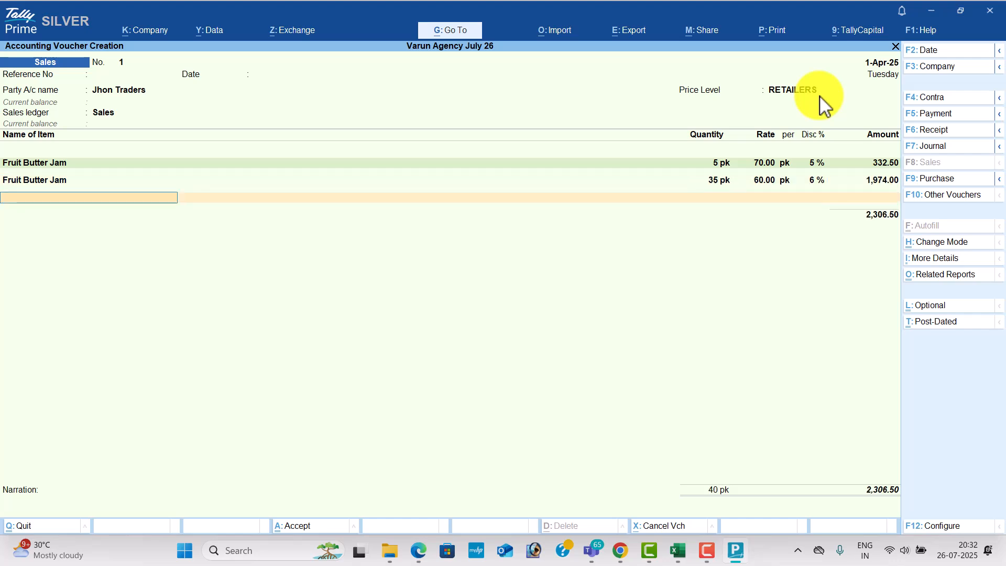
- Add a third Fruit Butter Jam line of 75 pk, continuing past the stock check
{"action": "key", "text": "Return"}
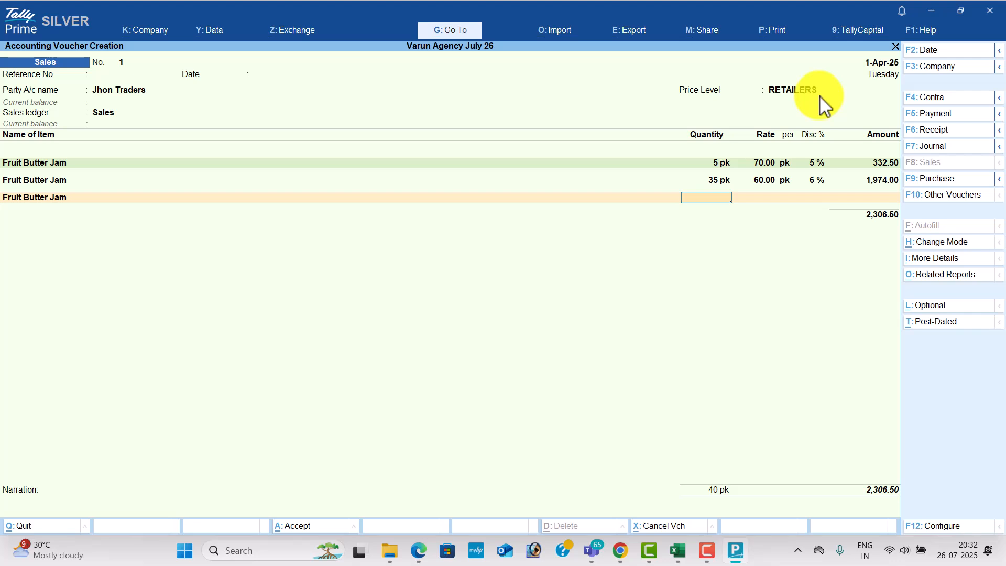
{"action": "type", "text": "75"}
{"action": "key", "text": "Return"}
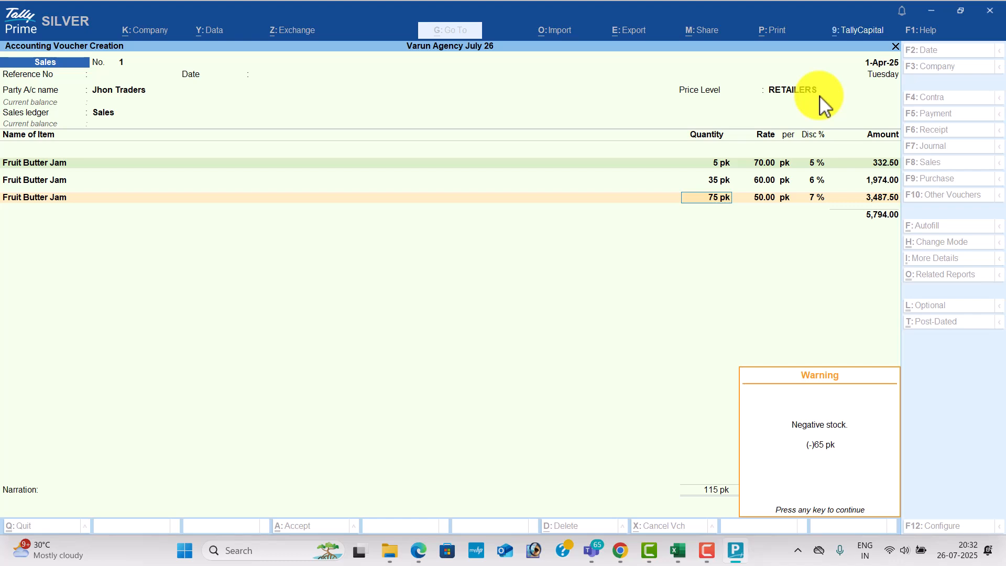
{"action": "key", "text": "Return"}
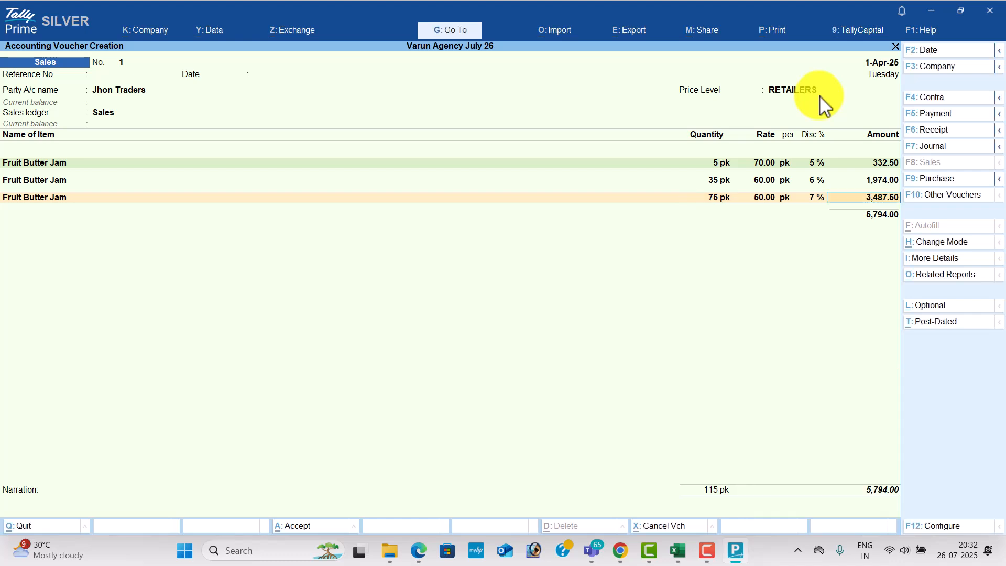
- Quit the Sales voucher without saving it
{"action": "key", "text": "BackSpace"}
{"action": "key", "text": "Escape"}
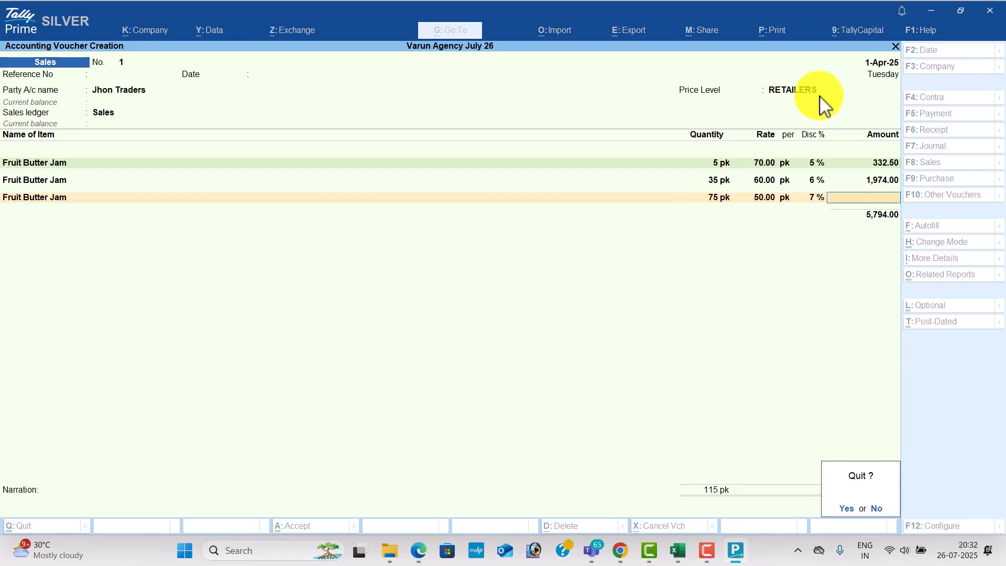
{"action": "key", "text": "y"}
- Open the stock group price list from the masters for alteration
{"action": "key", "text": "Return"}
{"action": "key", "text": "Down"}
{"action": "key", "text": "Down"}
{"action": "key", "text": "Down"}
{"action": "key", "text": "Down"}
{"action": "key", "text": "Down"}
{"action": "key", "text": "Down"}
{"action": "key", "text": "Down"}
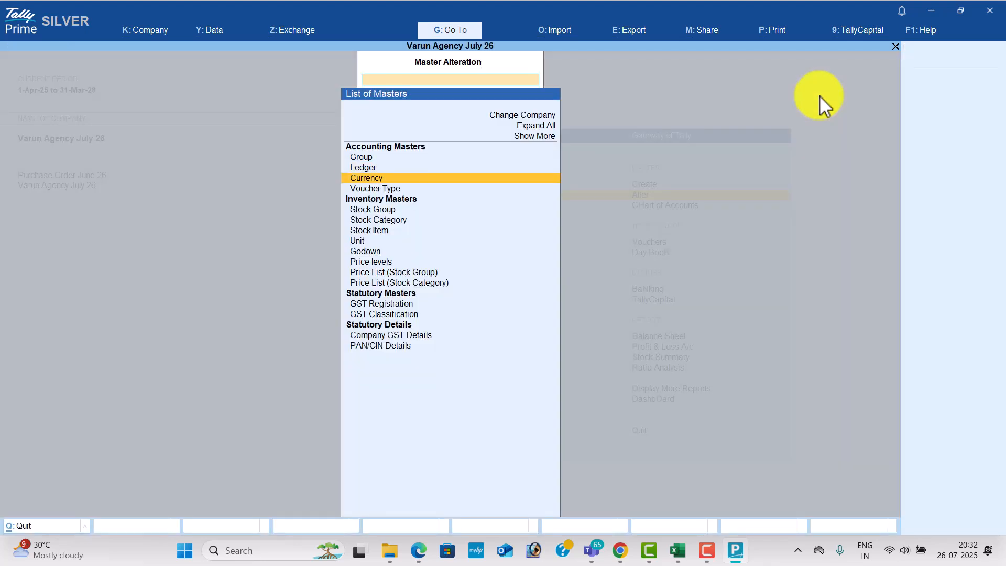
{"action": "key", "text": "Down"}
{"action": "key", "text": "Down"}
{"action": "key", "text": "Down"}
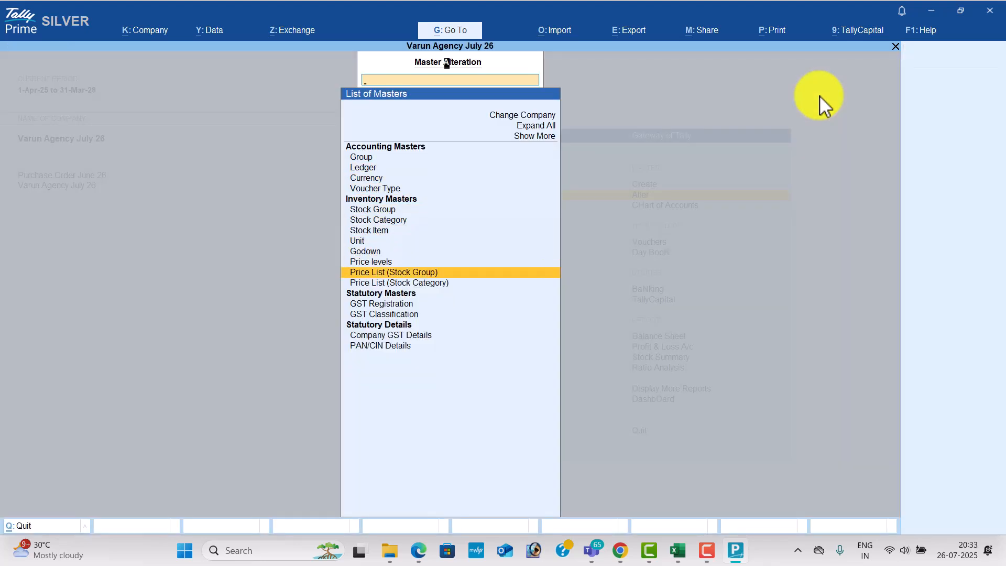
{"action": "key", "text": "Return"}
- Load the RETAILERS price list for All Items applicable from 1-Apr-25 and go to the first Fruit Butter Jam slab
{"action": "key", "text": "Return"}
{"action": "key", "text": "Return"}
{"action": "key", "text": "Return"}
{"action": "key", "text": "Return"}
{"action": "key", "text": "Return"}
{"action": "key", "text": "Return"}
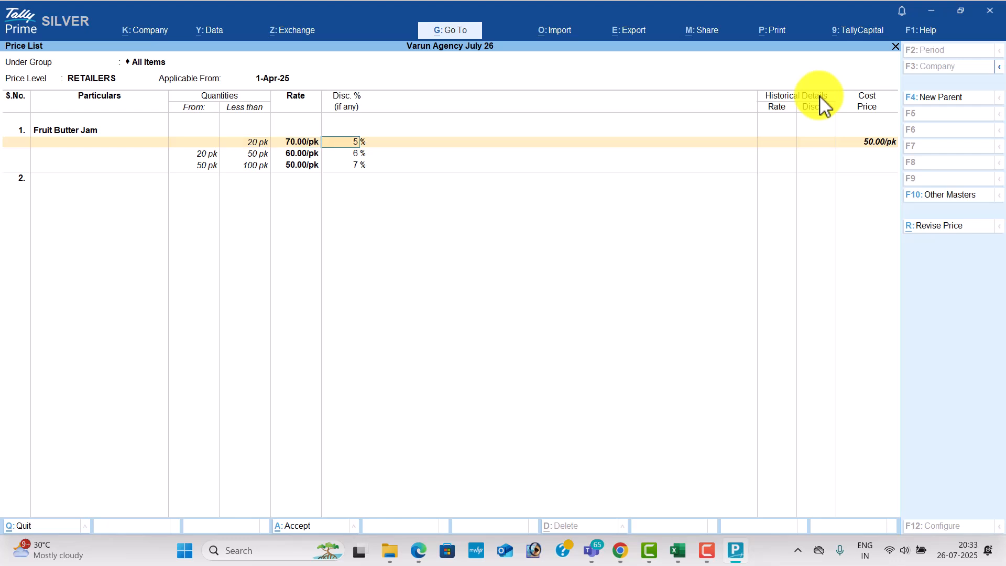
- Remove the second and third Fruit Butter Jam slabs, keeping only the slab for less than 20 pk
{"action": "key", "text": "BackSpace"}
{"action": "key", "text": "space"}
{"action": "key", "text": "Return"}
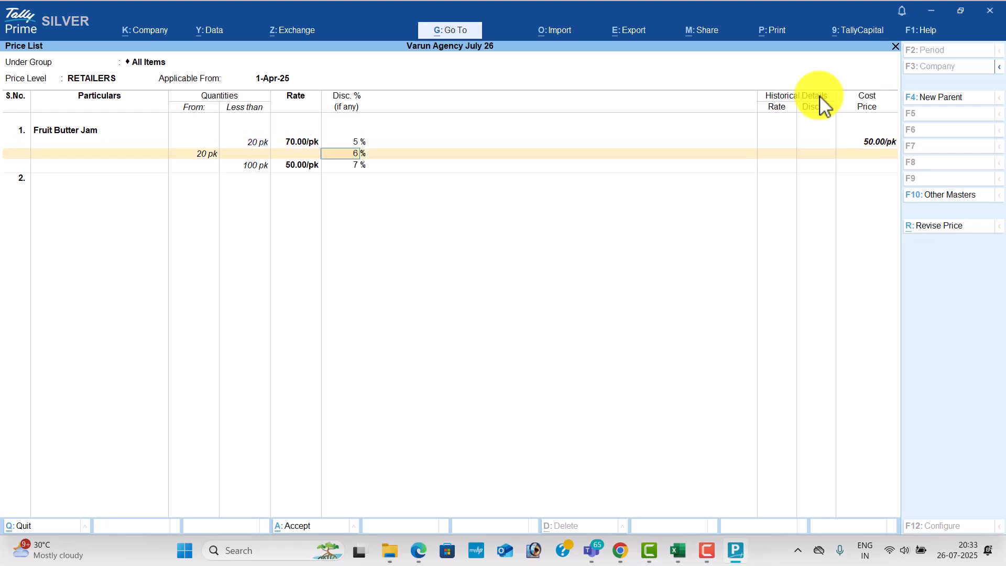
{"action": "key", "text": "Return"}
- Add Ayush Soap from the exercise with a slab of less than 50 nos at a rate of 50 with 5% discount
{"action": "key", "text": "alt+Tab"}
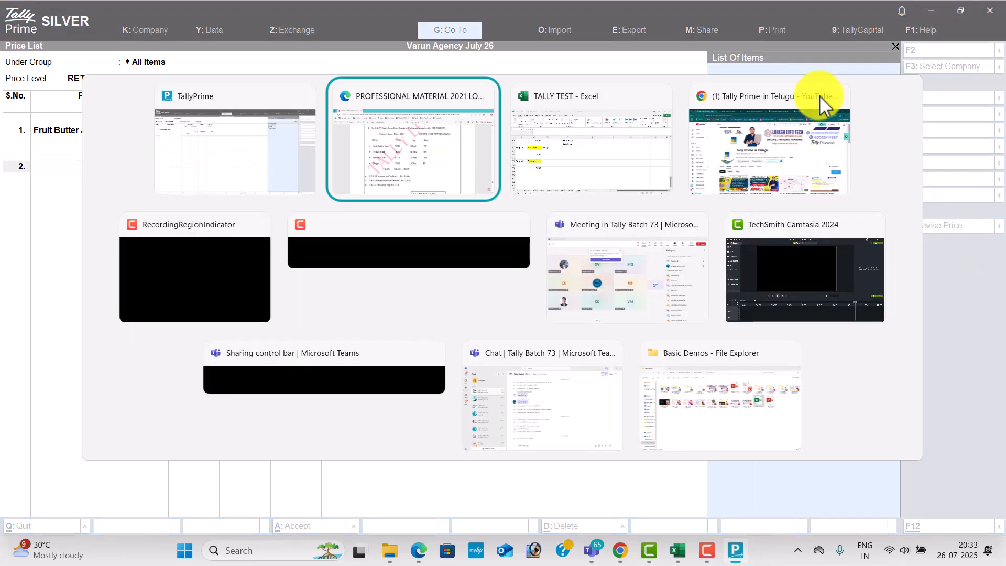
{"action": "key", "text": "alt+Tab"}
{"action": "type", "text": "Ay"}
{"action": "key", "text": "Return"}
{"action": "key", "text": "alt+Tab"}
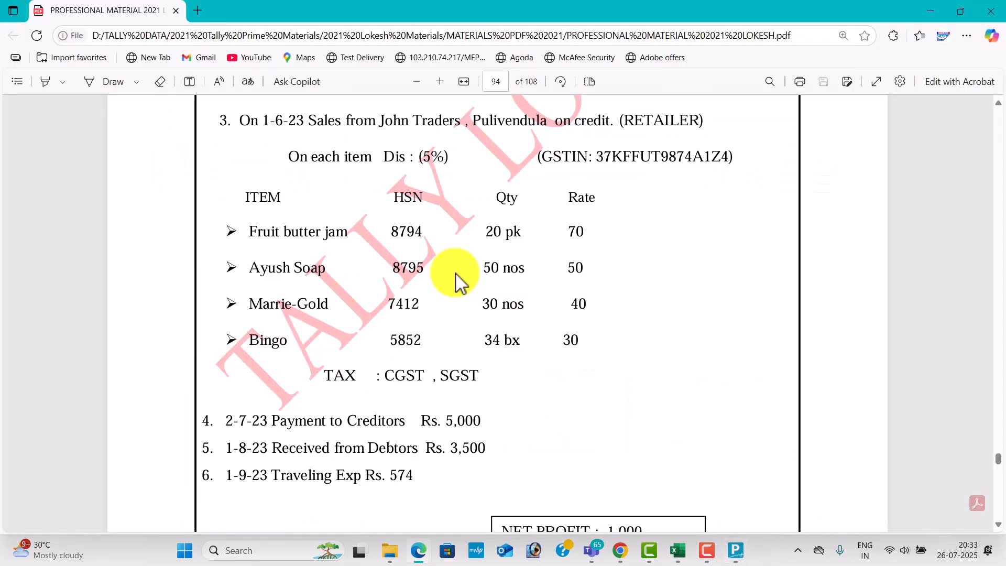
{"action": "key", "text": "alt+Tab"}
{"action": "type", "text": "50"}
{"action": "key", "text": "Return"}
{"action": "type", "text": "50"}
{"action": "key", "text": "Return"}
{"action": "key", "text": "Return"}
{"action": "key", "text": "Return"}
{"action": "key", "text": "Return"}
{"action": "key", "text": "Return"}
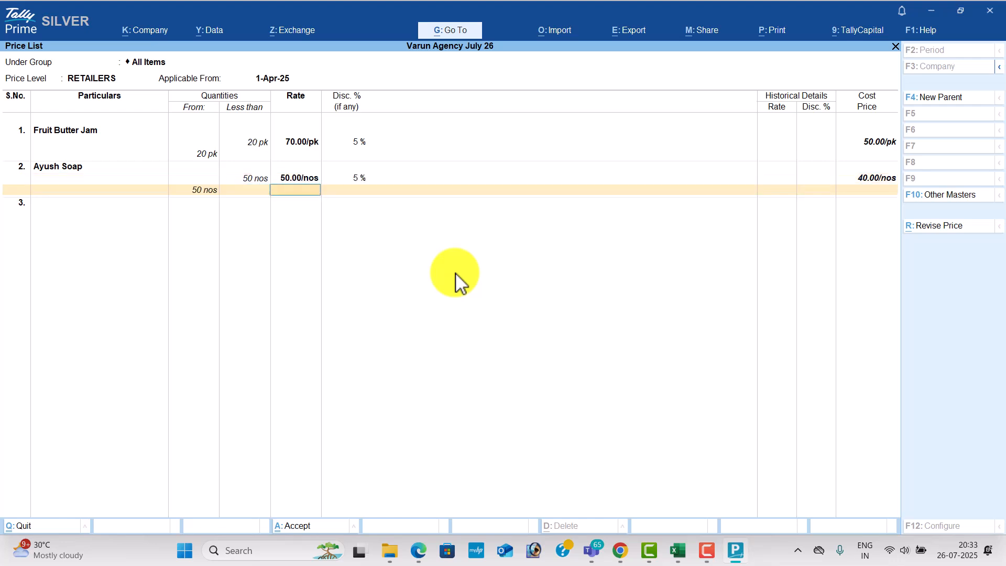
- Add Marrie Gold from the exercise with a slab of less than 30 nos at a rate of 40 with 5% discount
{"action": "key", "text": "alt+Tab"}
{"action": "key", "text": "alt+Tab"}
{"action": "key", "text": "Down"}
{"action": "key", "text": "Down"}
{"action": "key", "text": "Return"}
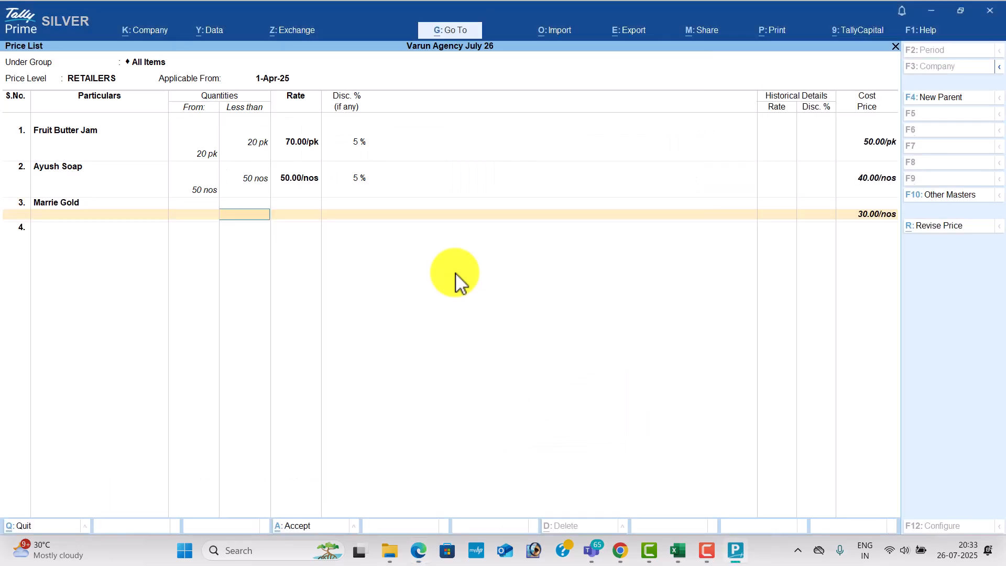
{"action": "key", "text": "alt+Tab"}
{"action": "key", "text": "alt+Tab"}
{"action": "type", "text": "30"}
{"action": "key", "text": "Return"}
{"action": "type", "text": "40.00/nos"}
{"action": "key", "text": "Return"}
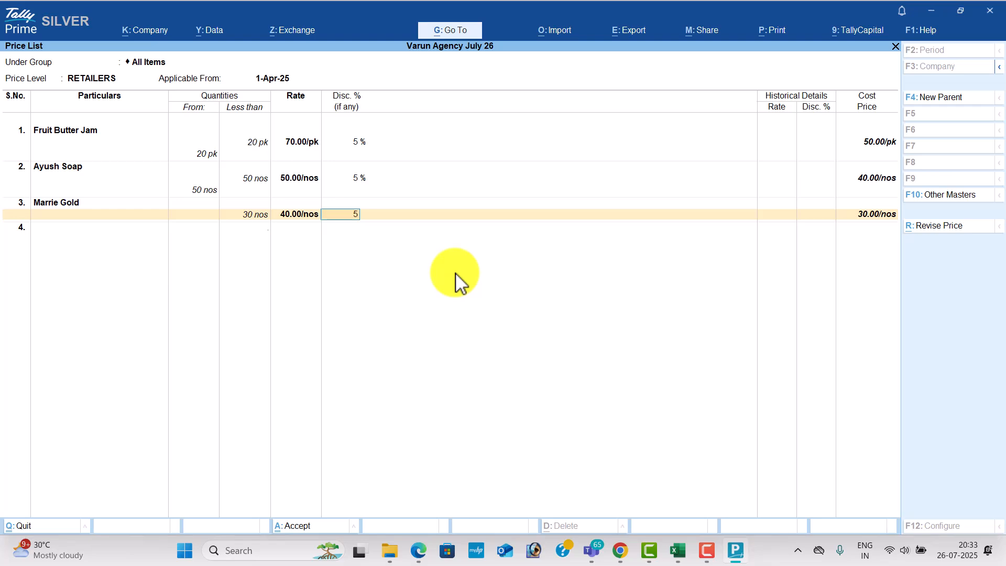
{"action": "key", "text": "Return"}
{"action": "key", "text": "Return"}
- Add Bingo from the exercise to the price list with a slab of less than 34 bx at a rate of 30 with 5% discount
{"action": "key", "text": "Down"}
{"action": "key", "text": "Return"}
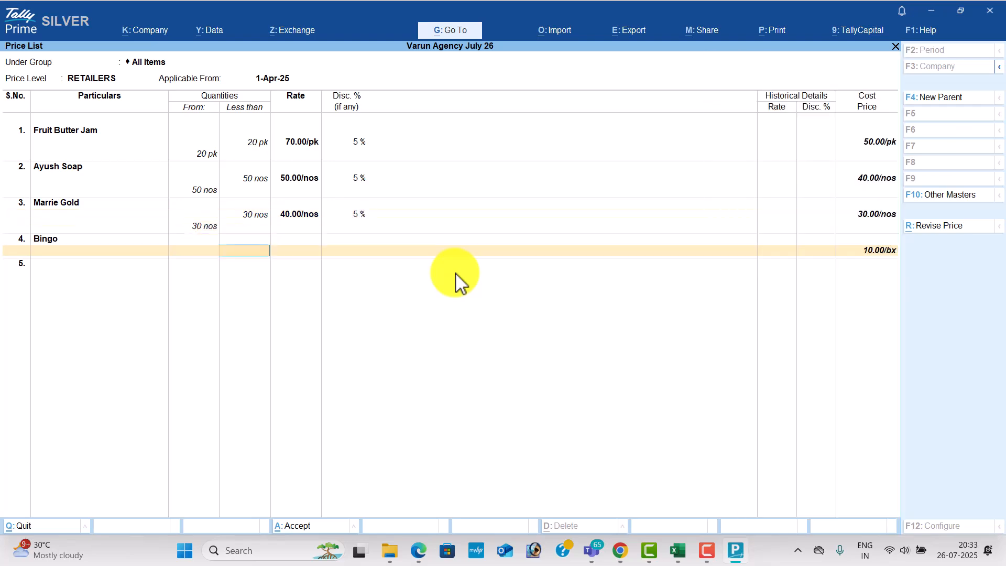
{"action": "key", "text": "alt+Tab"}
{"action": "key", "text": "alt+Tab"}
{"action": "type", "text": "34"}
{"action": "key", "text": "Return"}
{"action": "type", "text": "30"}
{"action": "key", "text": "Return"}
{"action": "type", "text": "5"}
{"action": "key", "text": "Return"}
- End the item list, save the RETAILERS price list and leave price list alteration
{"action": "key", "text": "Return"}
{"action": "key", "text": "Return"}
{"action": "key", "text": "Return"}
{"action": "key", "text": "Return"}
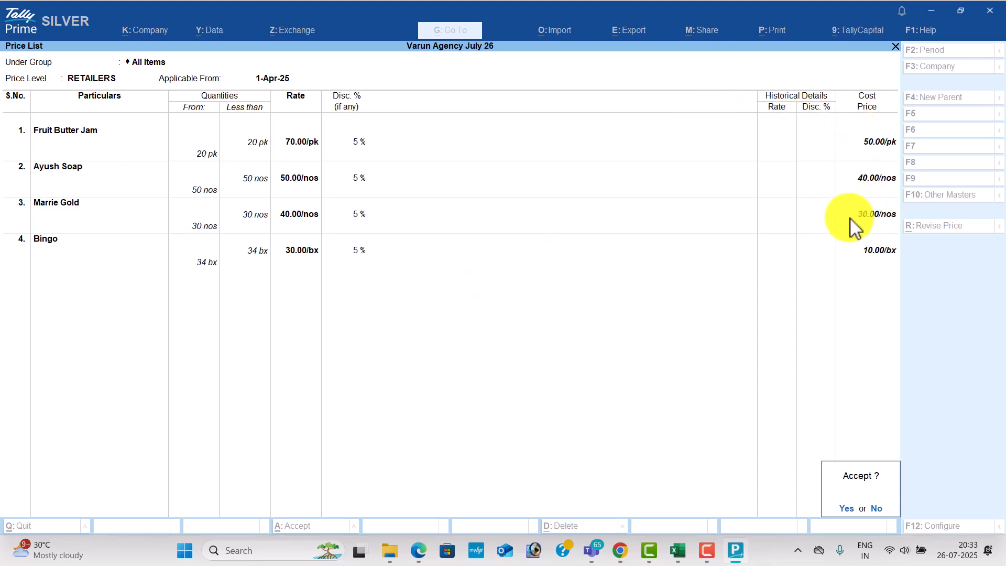
{"action": "key", "text": "Return"}
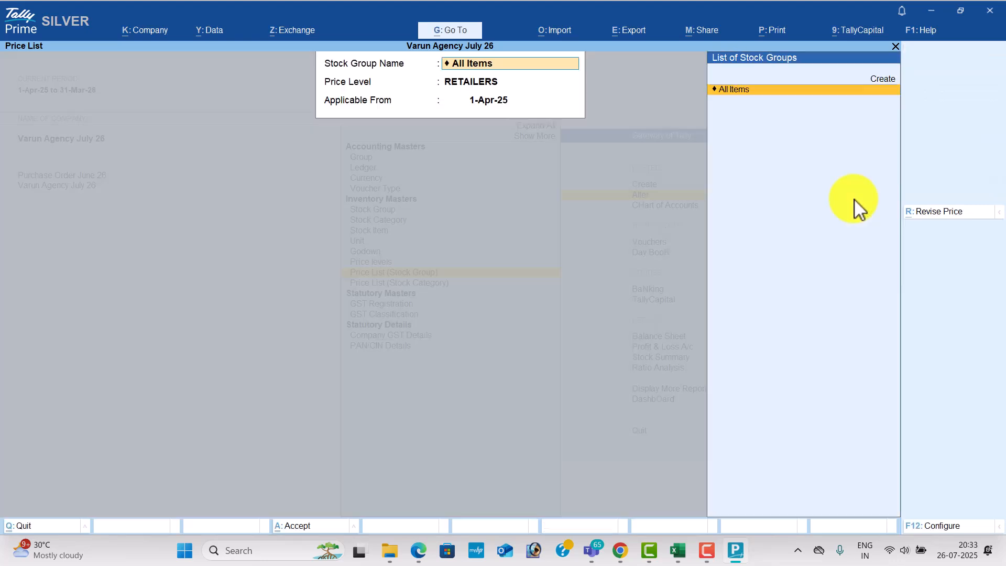
{"action": "key", "text": "BackSpace"}
{"action": "key", "text": "Escape"}
{"action": "key", "text": "Escape"}
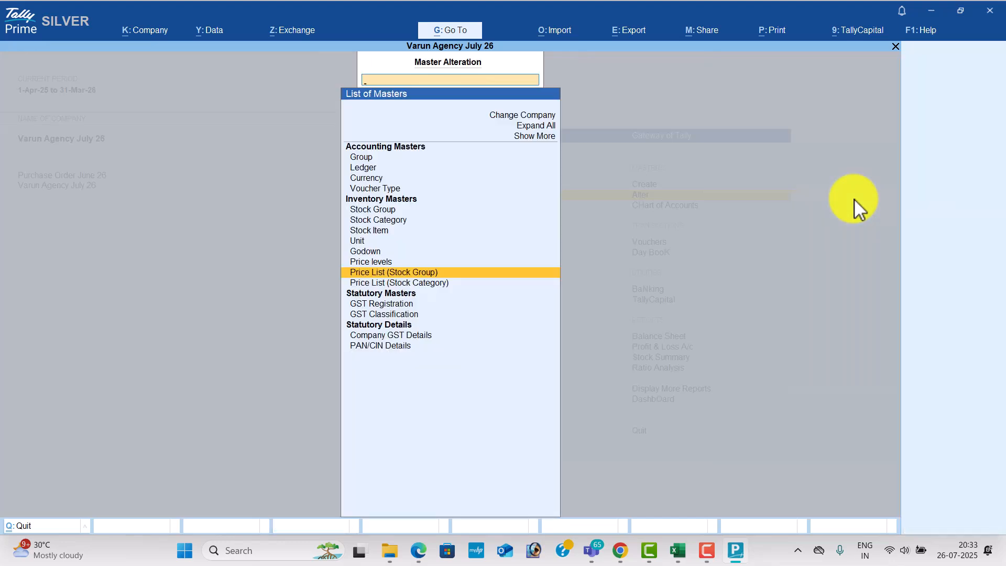
- Start a sales voucher for Jhon Traders with the RETAILERS price level and the Sales ledger
{"action": "key", "text": "Down"}
{"action": "key", "text": "Return"}
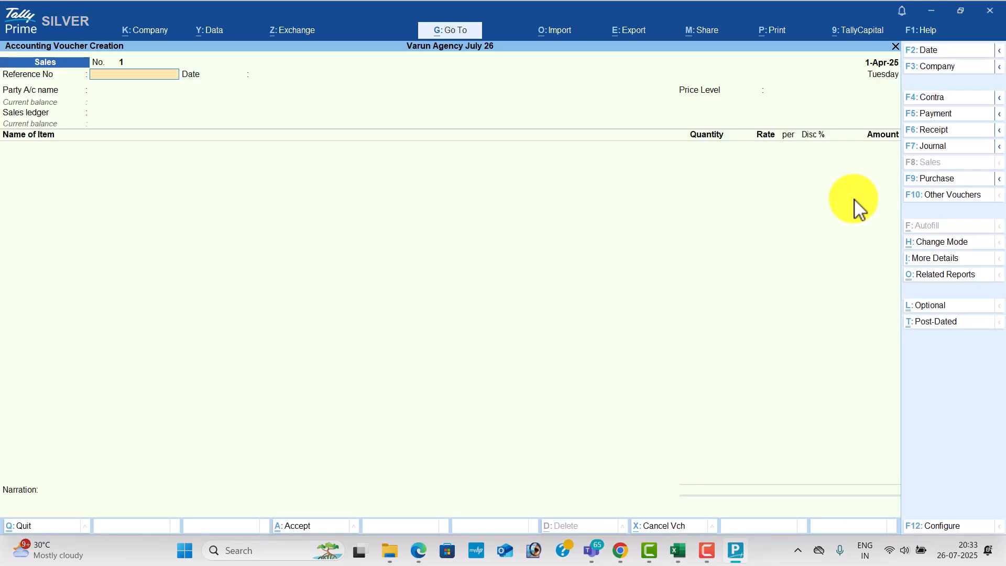
{"action": "key", "text": "Return"}
{"action": "key", "text": "Down"}
{"action": "key", "text": "Return"}
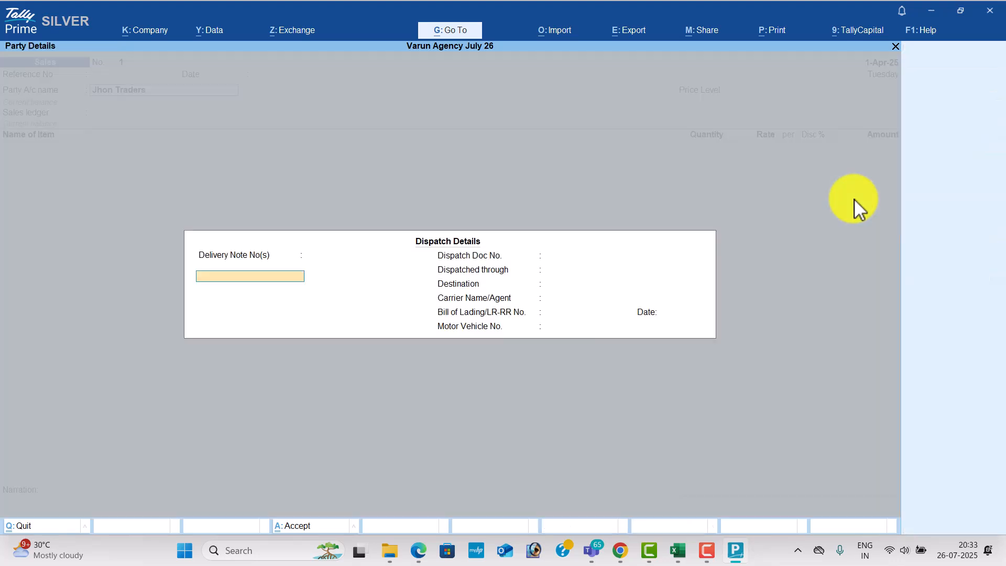
{"action": "key", "text": "ctrl+a"}
{"action": "key", "text": "ctrl+a"}
{"action": "key", "text": "Down"}
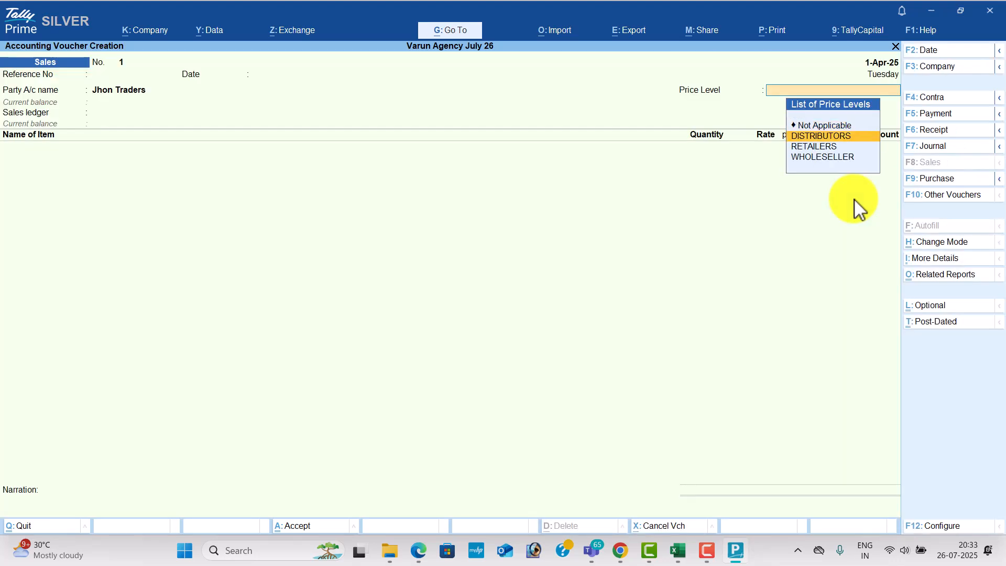
{"action": "key", "text": "Return"}
{"action": "key", "text": "Return"}
- Add Fruit Butter Jam to the sales voucher with the exercise quantity of 20 pk at its price-list rate and discount
{"action": "key", "text": "Return"}
{"action": "key", "text": "alt+Tab"}
{"action": "key", "text": "alt+Tab"}
{"action": "type", "text": "20"}
{"action": "key", "text": "Return"}
{"action": "key", "text": "Return"}
- Add Ayush Soap to the sales voucher with the exercise quantity of 50 nos, keeping the price-list rate and discount
{"action": "key", "text": "alt+Tab"}
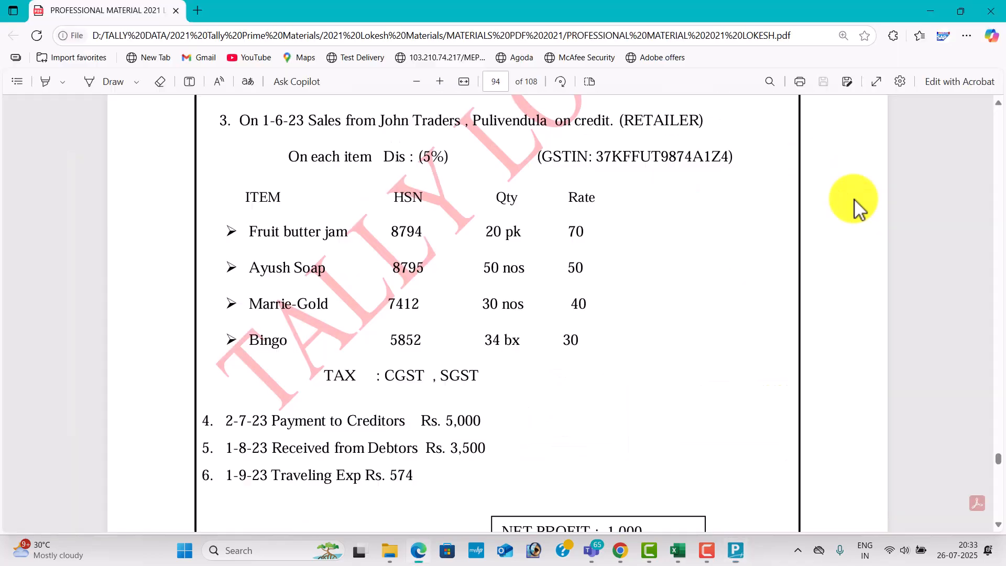
{"action": "key", "text": "alt+Tab"}
{"action": "type", "text": "A"}
{"action": "key", "text": "Return"}
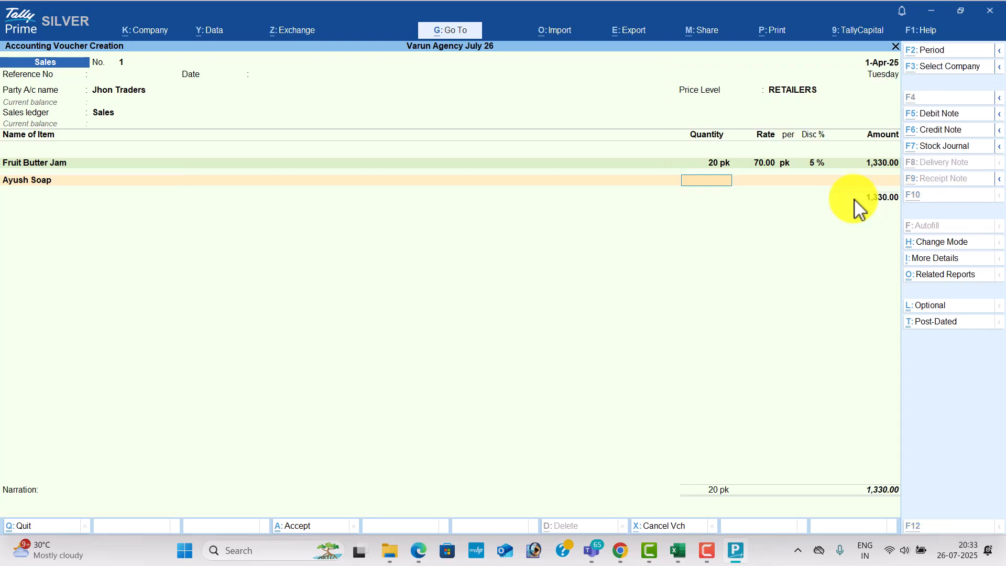
{"action": "key", "text": "alt+Tab"}
{"action": "key", "text": "alt+Tab"}
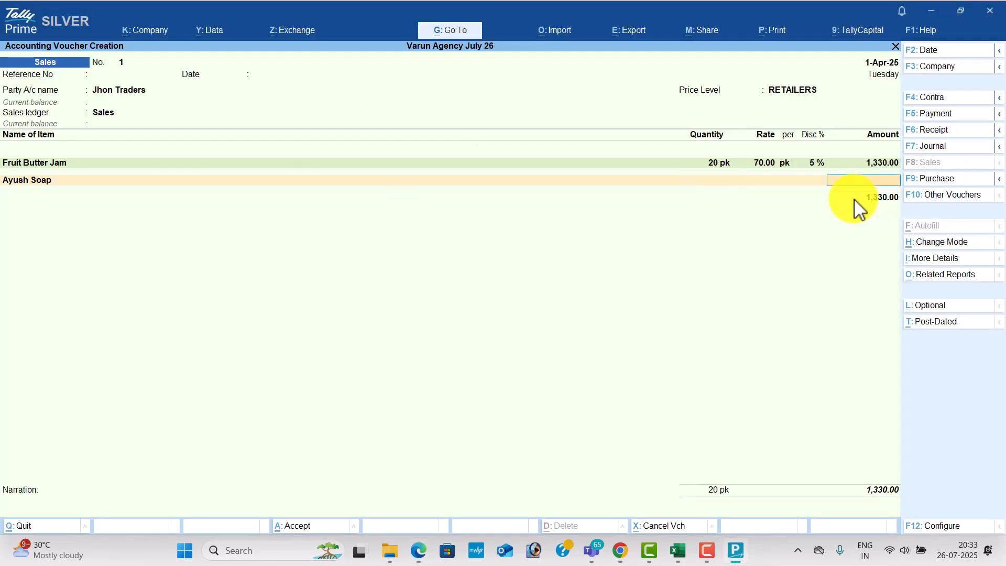
{"action": "type", "text": "50"}
{"action": "key", "text": "Return"}
{"action": "key", "text": "Return"}
- Add Marrie Gold to the sales voucher with the exercise quantity of 30 nos, keeping the price-list rate and discount
{"action": "key", "text": "alt+Tab"}
{"action": "key", "text": "alt+Tab"}
{"action": "type", "text": "M"}
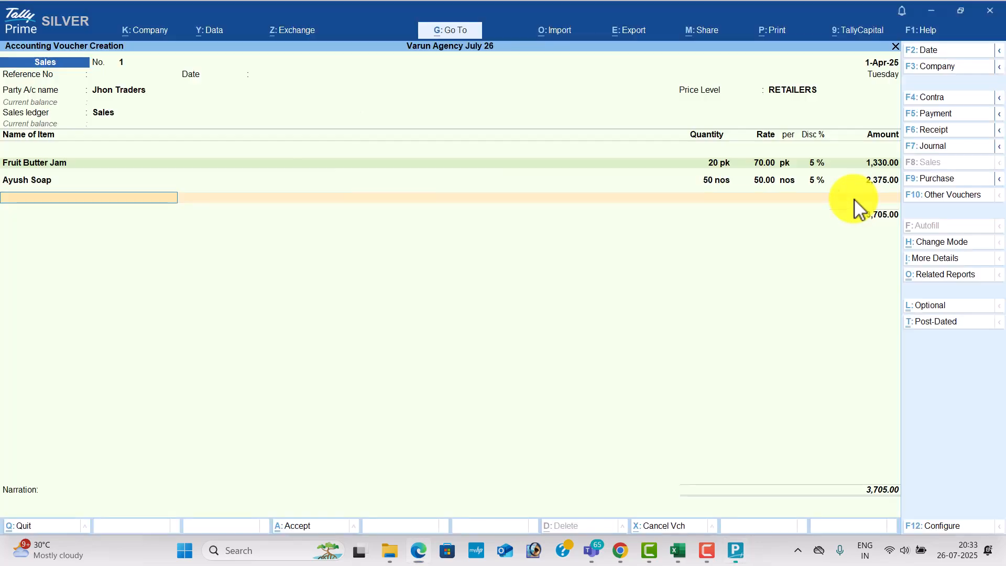
{"action": "key", "text": "Return"}
{"action": "key", "text": "alt+Tab"}
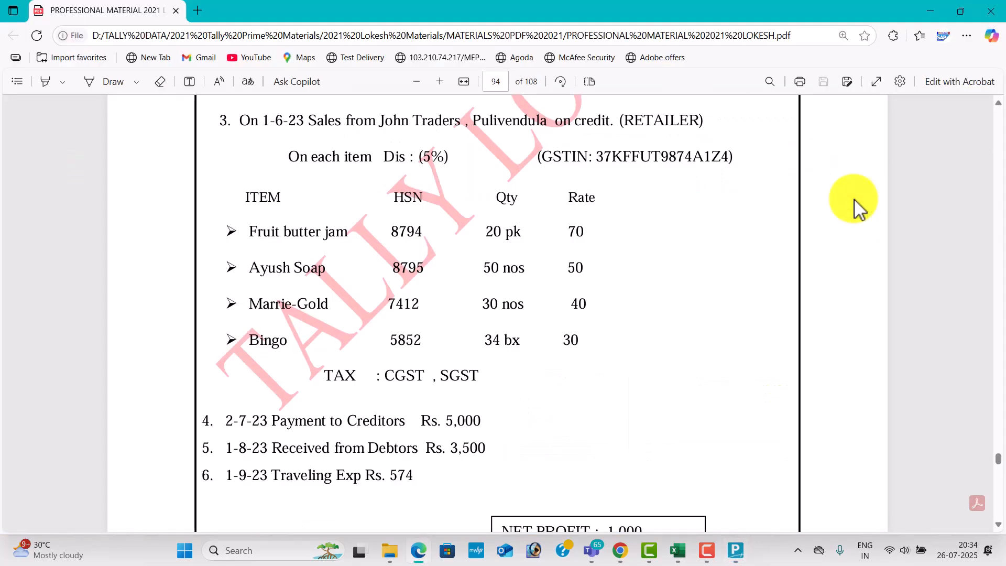
{"action": "key", "text": "alt+Tab"}
{"action": "type", "text": "30"}
{"action": "key", "text": "Return"}
{"action": "key", "text": "Return"}
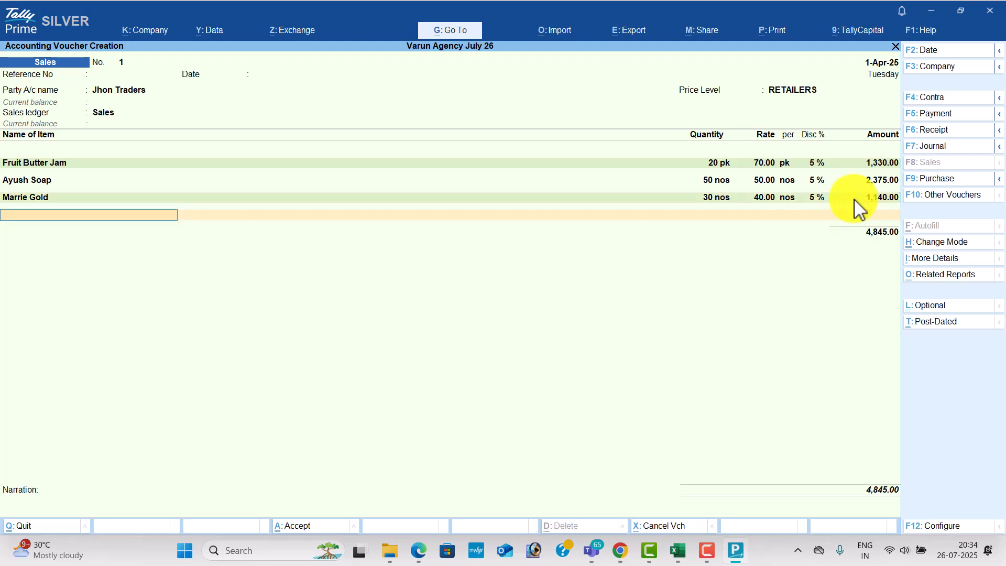
- Add Bingo to the sales voucher with the exercise quantity of 34 bx, keeping the price-list rate and discount
{"action": "key", "text": "alt+Tab"}
{"action": "key", "text": "alt+Tab"}
{"action": "type", "text": "B"}
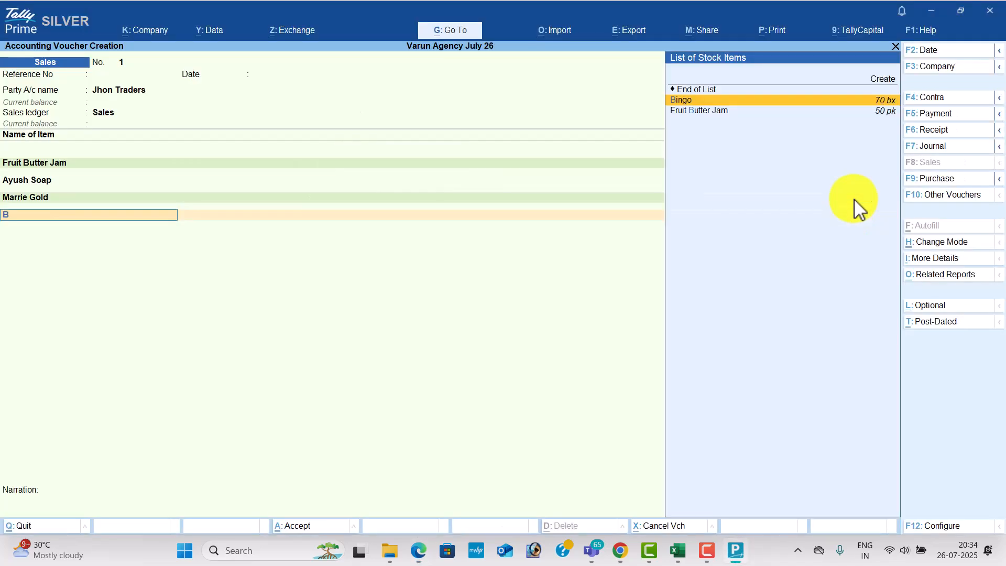
{"action": "key", "text": "Return"}
{"action": "key", "text": "alt+Tab"}
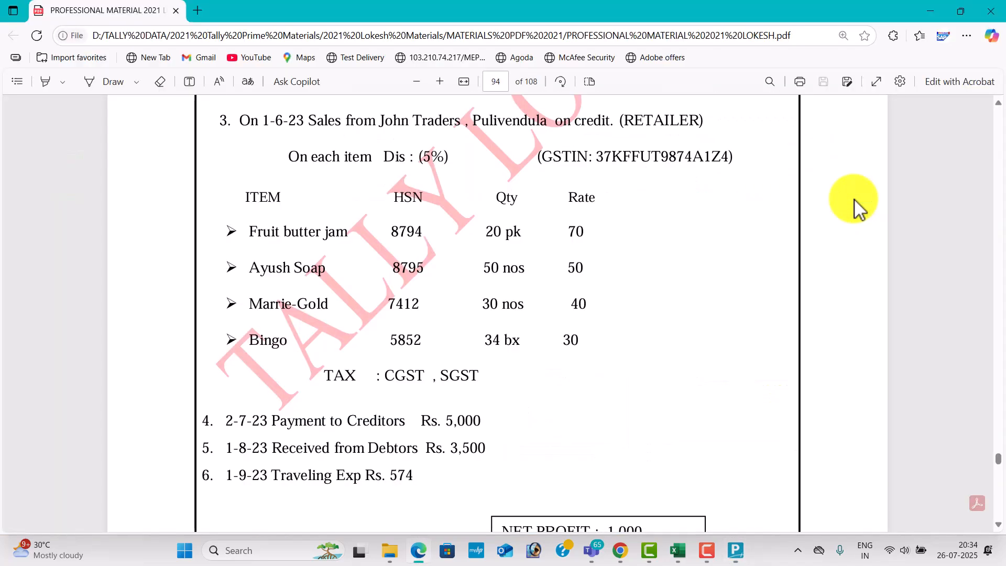
{"action": "key", "text": "alt+Tab"}
{"action": "type", "text": "34"}
{"action": "key", "text": "Return"}
{"action": "key", "text": "Return"}
{"action": "key", "text": "Return"}
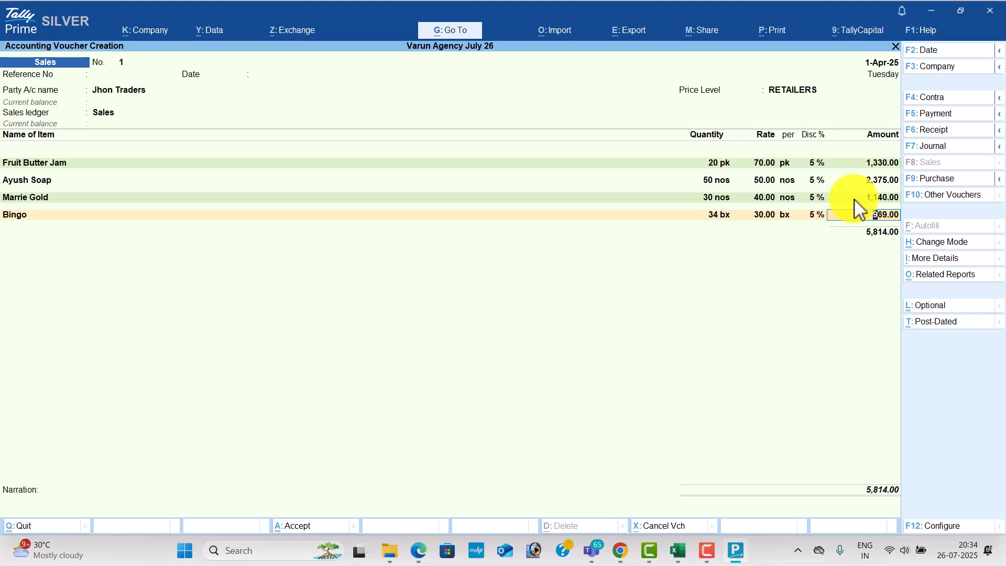
{"action": "key", "text": "Return"}
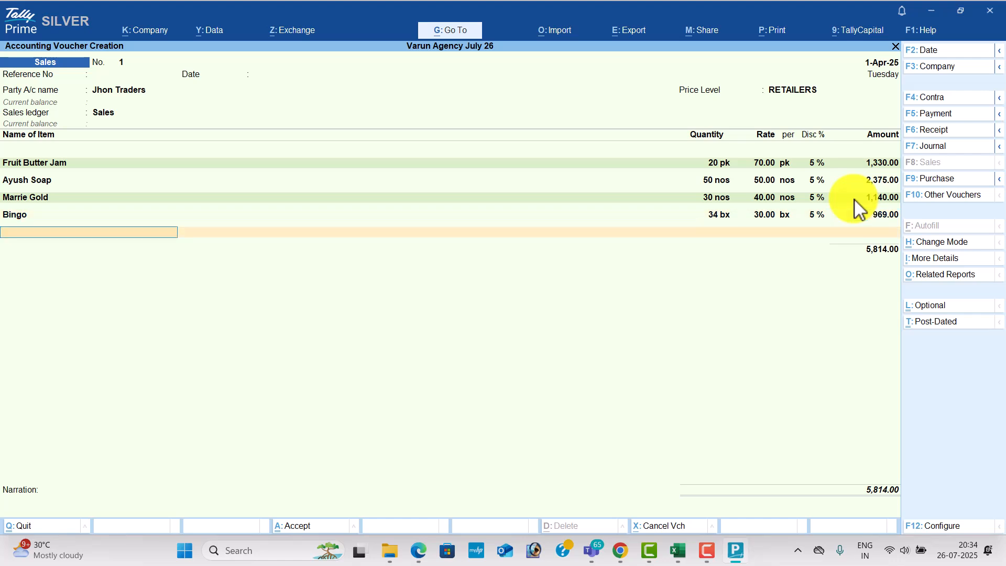
- Apply CGST and SGST to the sale and save the sales voucher
{"action": "type", "text": "c"}
{"action": "key", "text": "Return"}
{"action": "key", "text": "Return"}
{"action": "type", "text": "sg"}
{"action": "key", "text": "Return"}
{"action": "key", "text": "Return"}
{"action": "key", "text": "Return"}
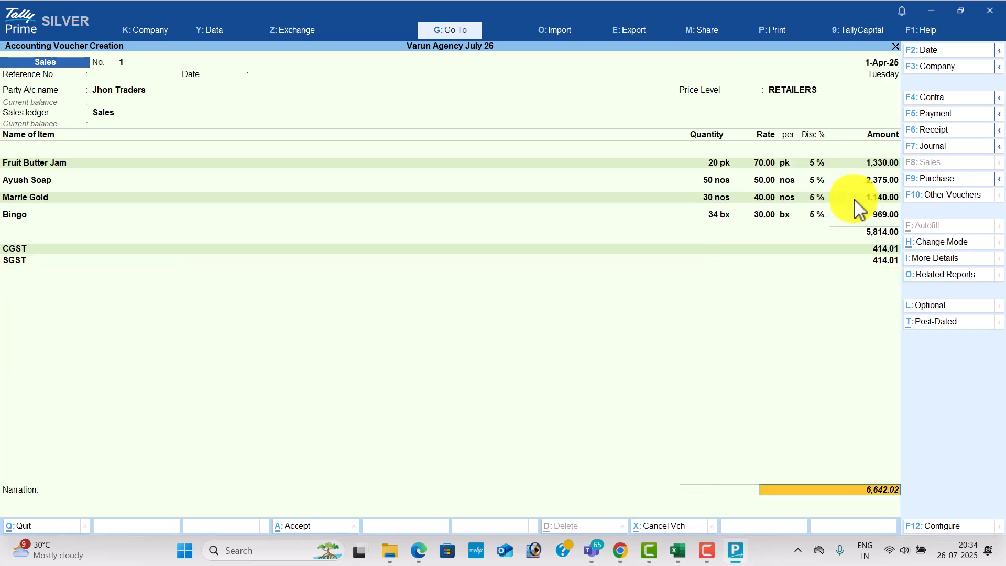
{"action": "key", "text": "Return"}
{"action": "key", "text": "Return"}
{"action": "key", "text": "Return"}
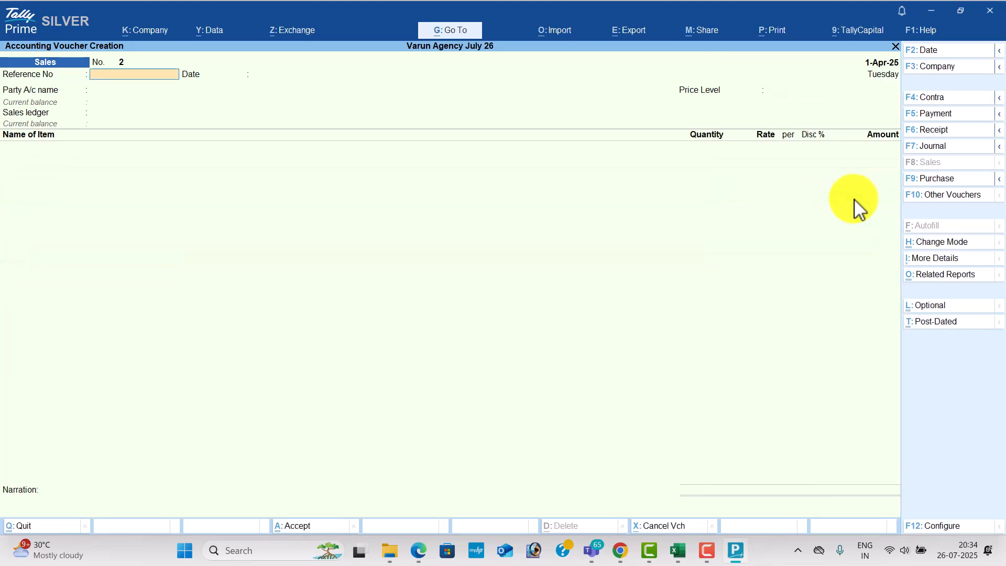
- Check the next exercise transaction and start a payment voucher debiting Navya Merchants
{"action": "key", "text": "alt+Tab"}
{"action": "scroll", "coordinate": [854, 199], "scroll_direction": "down", "scroll_amount": 2}
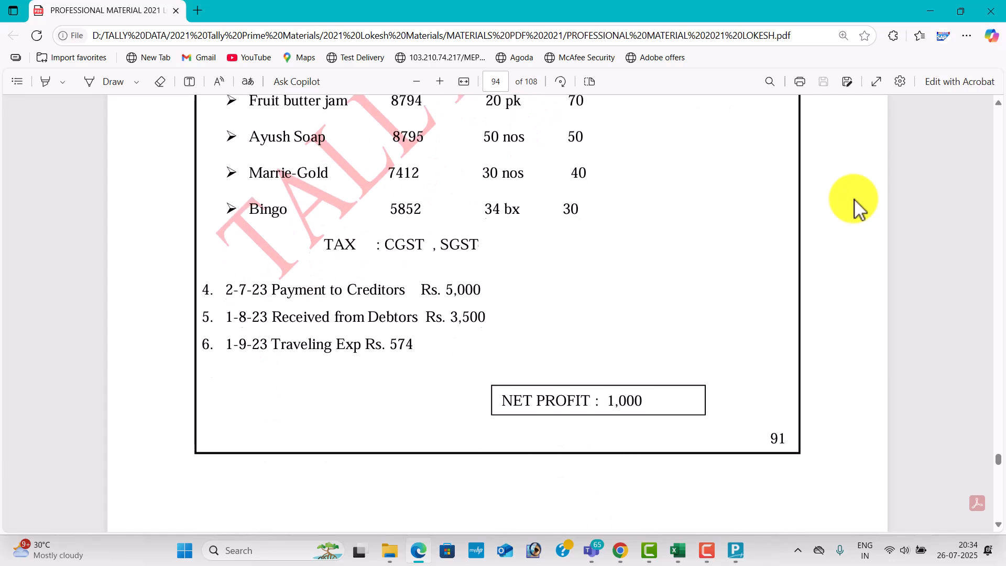
{"action": "key", "text": "alt+Tab"}
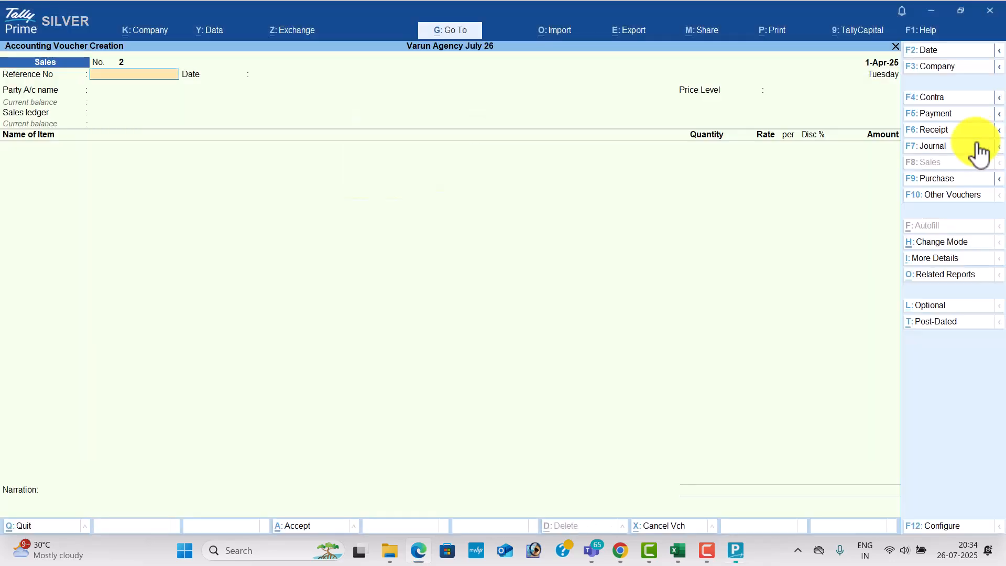
{"action": "left_click", "coordinate": [968, 115]}
{"action": "key", "text": "Down"}
{"action": "key", "text": "Down"}
{"action": "key", "text": "Down"}
{"action": "key", "text": "Return"}
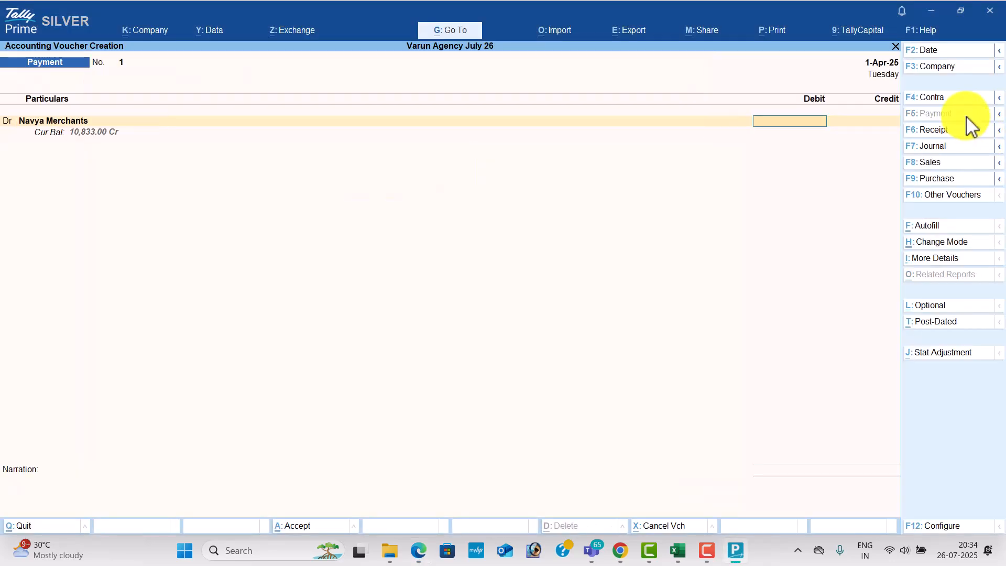
- Enter a payment of 5000 to Navya Merchants from Cash and save the voucher
{"action": "key", "text": "alt+Tab"}
{"action": "key", "text": "alt+Tab"}
{"action": "type", "text": "000"}
{"action": "key", "text": "BackSpace"}
{"action": "key", "text": "BackSpace"}
{"action": "key", "text": "BackSpace"}
{"action": "type", "text": "5000"}
{"action": "key", "text": "Return"}
{"action": "key", "text": "Return"}
{"action": "key", "text": "Return"}
{"action": "key", "text": "Return"}
{"action": "key", "text": "Return"}
{"action": "key", "text": "Return"}
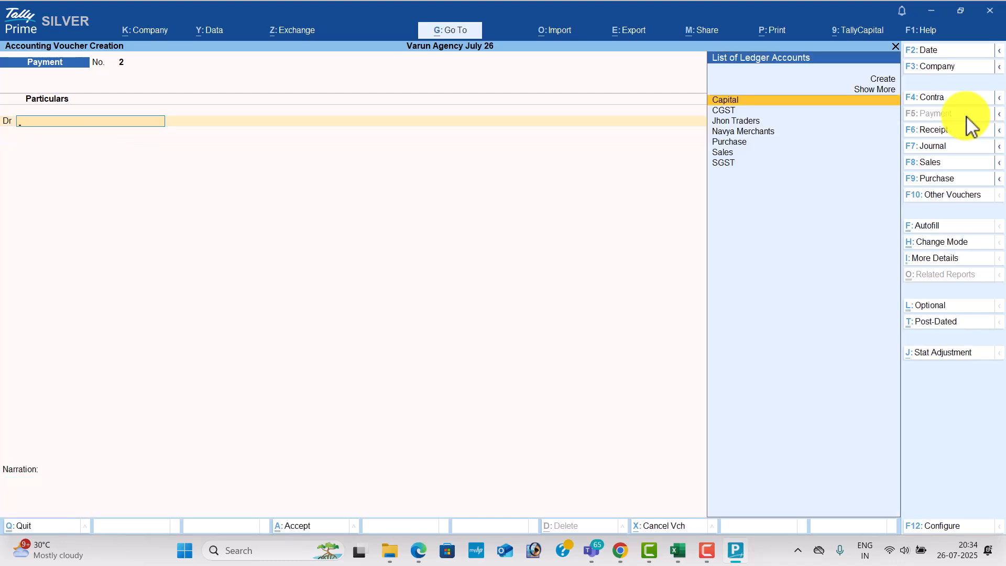
- Start a receipt voucher crediting Jhon Traders with 3500 as given in the exercise
{"action": "left_click", "coordinate": [941, 133]}
{"action": "key", "text": "Down"}
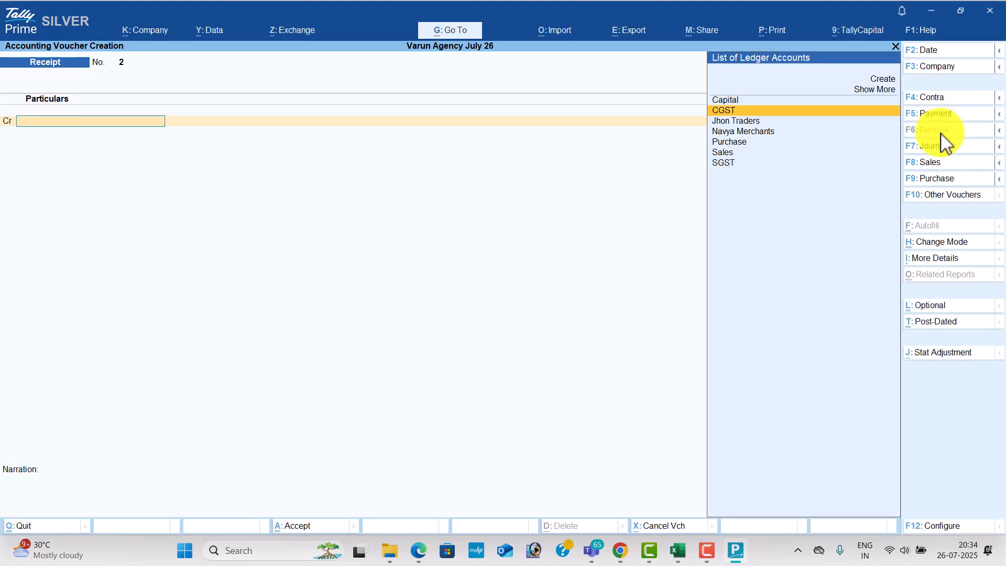
{"action": "key", "text": "Down"}
{"action": "key", "text": "Return"}
{"action": "key", "text": "alt+Tab"}
{"action": "key", "text": "alt+Tab"}
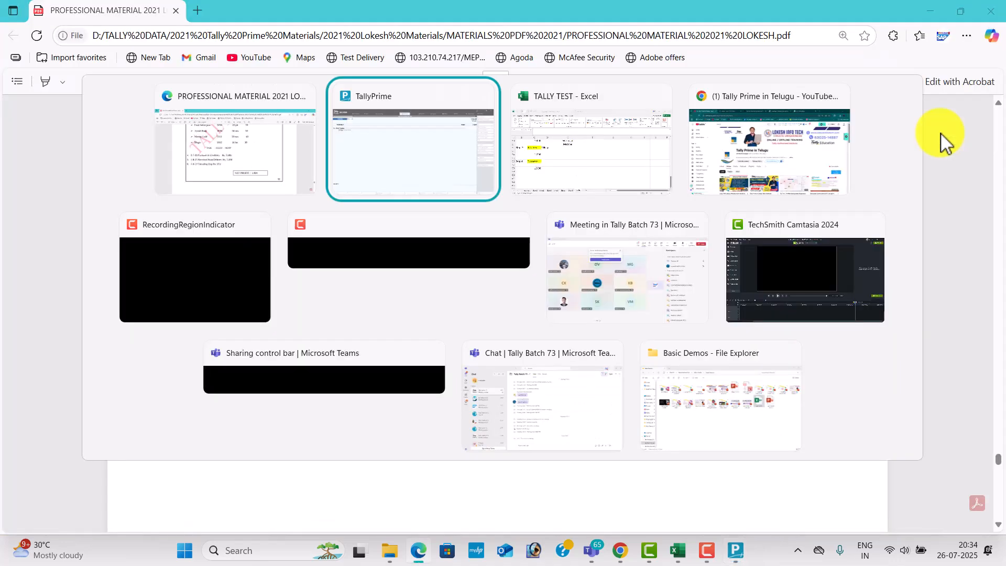
{"action": "type", "text": "500"}
{"action": "key", "text": "BackSpace"}
{"action": "key", "text": "BackSpace"}
{"action": "key", "text": "BackSpace"}
{"action": "type", "text": "3500"}
{"action": "key", "text": "Return"}
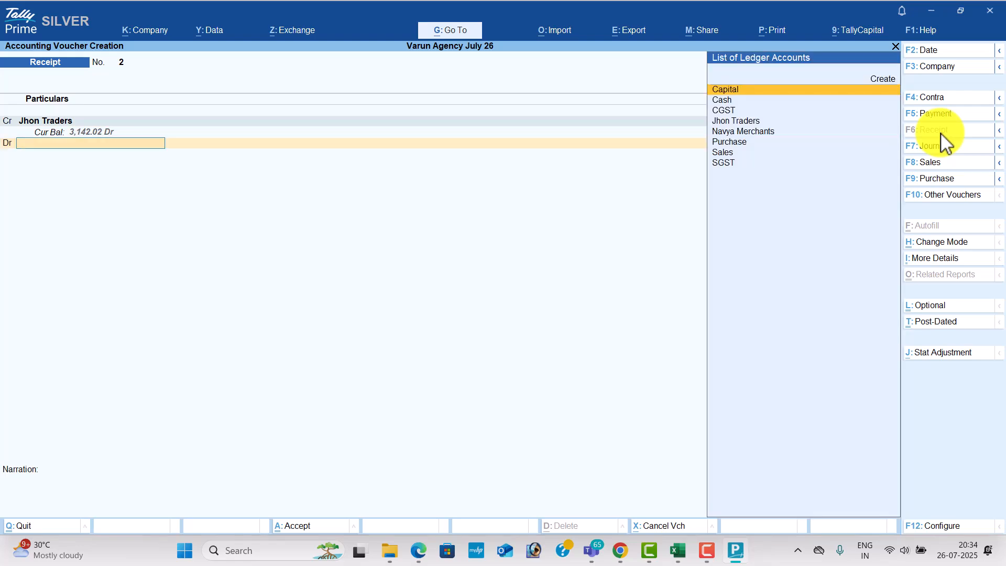
- Debit Cash for the receipt from Jhon Traders and save the receipt voucher
{"action": "key", "text": "Down"}
{"action": "key", "text": "Return"}
{"action": "key", "text": "Return"}
{"action": "key", "text": "Return"}
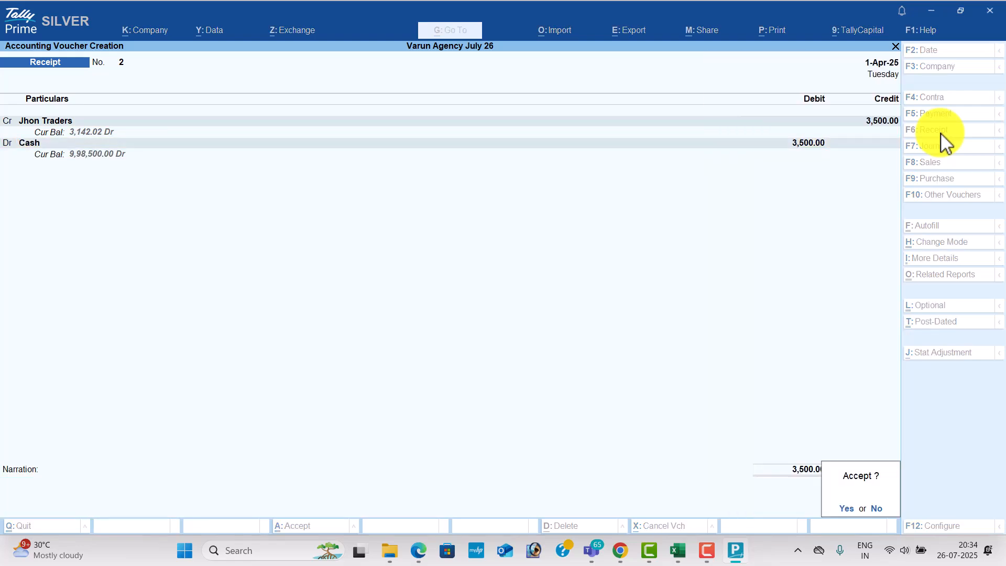
{"action": "key", "text": "Return"}
- Start a payment voucher for the next exercise entry and create a Traveling Exp ledger under Indirect Expenses as its debit account
{"action": "key", "text": "alt+Tab"}
{"action": "key", "text": "alt+Tab"}
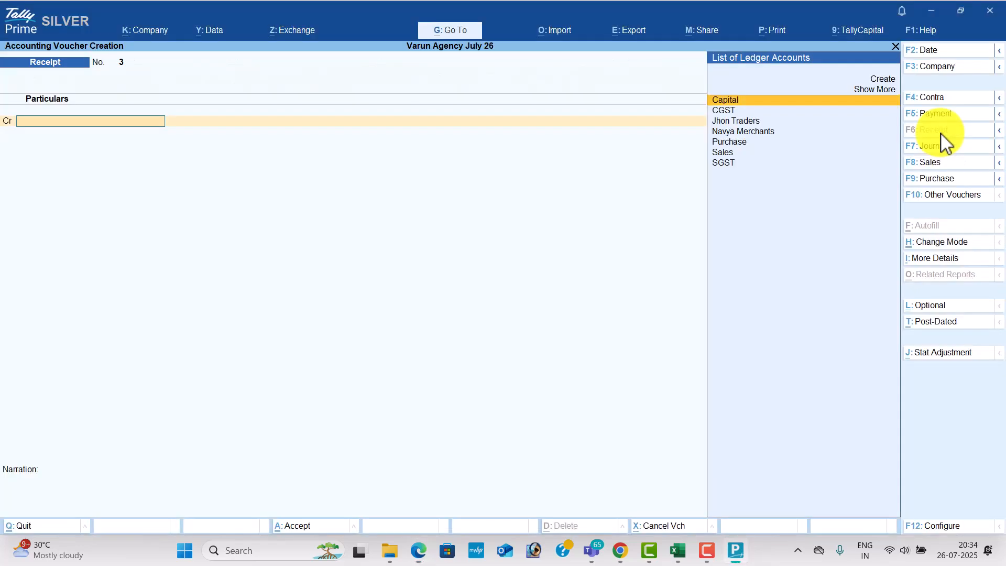
{"action": "left_click", "coordinate": [941, 116]}
{"action": "type", "text": "Tr"}
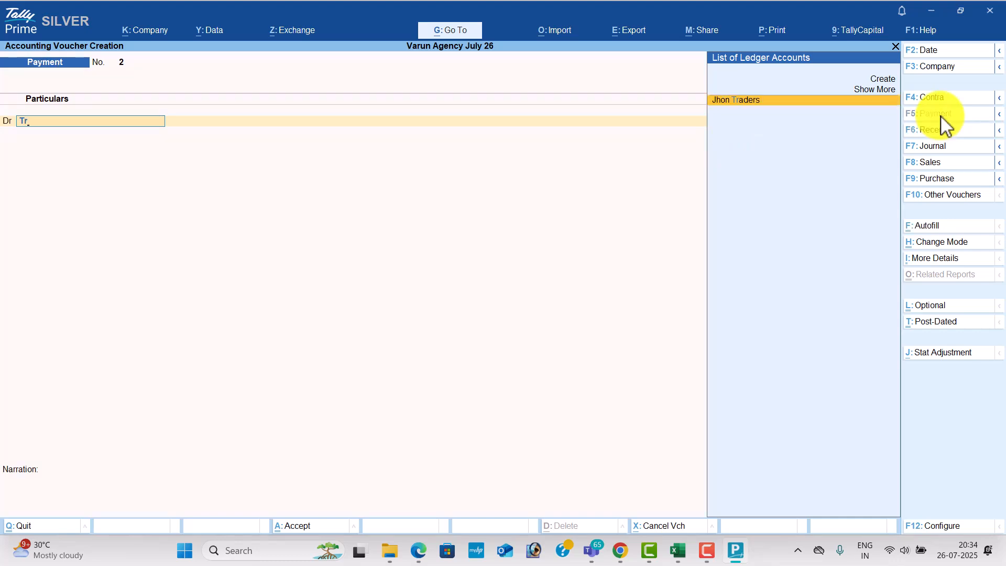
{"action": "key", "text": "alt+c"}
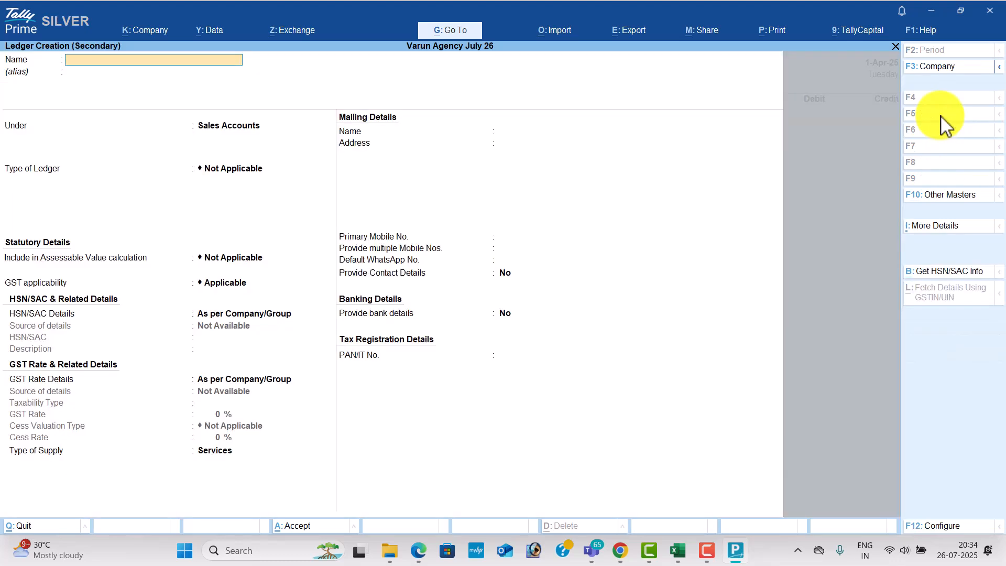
{"action": "type", "text": "TRA"}
{"action": "key", "text": "BackSpace"}
{"action": "key", "text": "BackSpace"}
{"action": "type", "text": "raveling Exp"}
{"action": "key", "text": "Return"}
{"action": "type", "text": "Ind"}
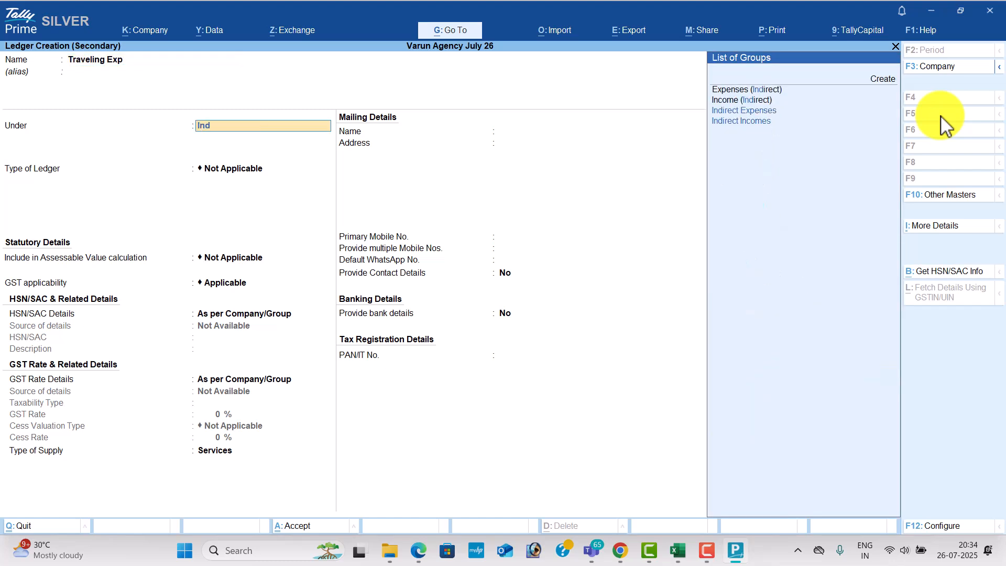
{"action": "key", "text": "Return"}
{"action": "key", "text": "ctrl+a"}
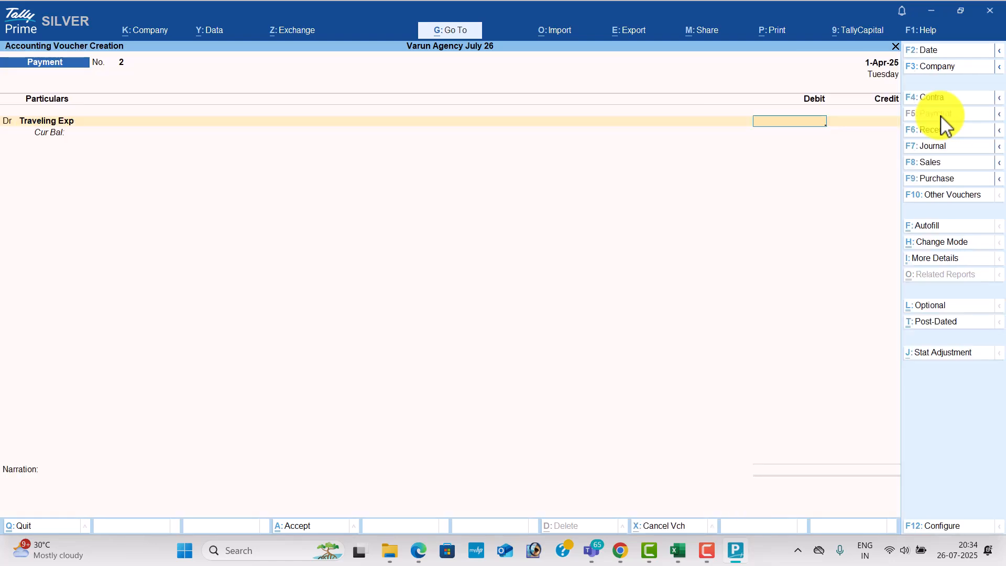
- Enter 574 for Traveling Exp paid from Cash and save the payment voucher
{"action": "key", "text": "alt+Tab"}
{"action": "key", "text": "alt+Tab"}
{"action": "type", "text": "574"}
{"action": "key", "text": "Return"}
{"action": "type", "text": "cash"}
{"action": "key", "text": "Return"}
{"action": "key", "text": "Return"}
{"action": "key", "text": "Return"}
{"action": "key", "text": "Return"}
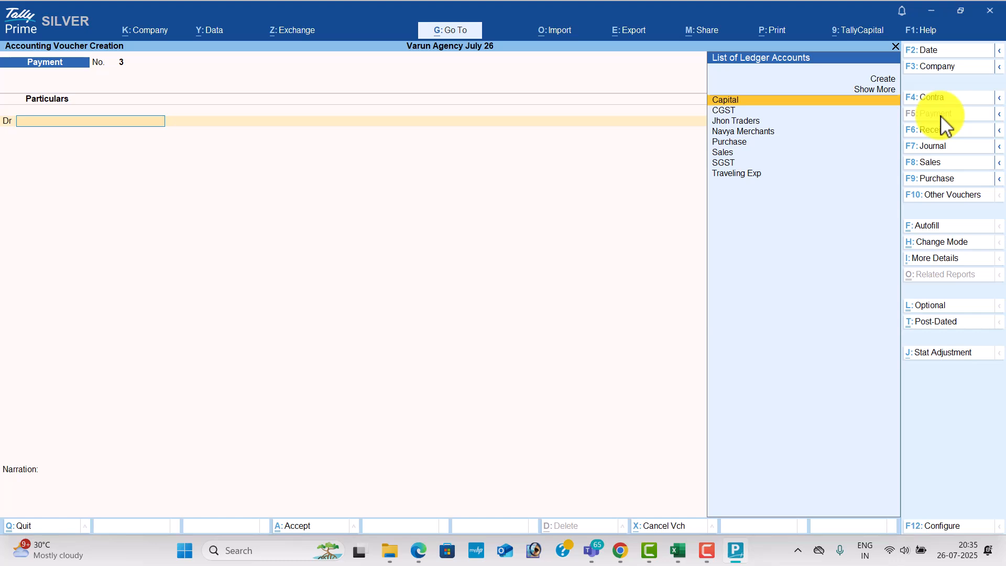
- Quit voucher entry and open the Day Book to go through the vouchers recorded on 1-Apr-25
{"action": "key", "text": "Escape"}
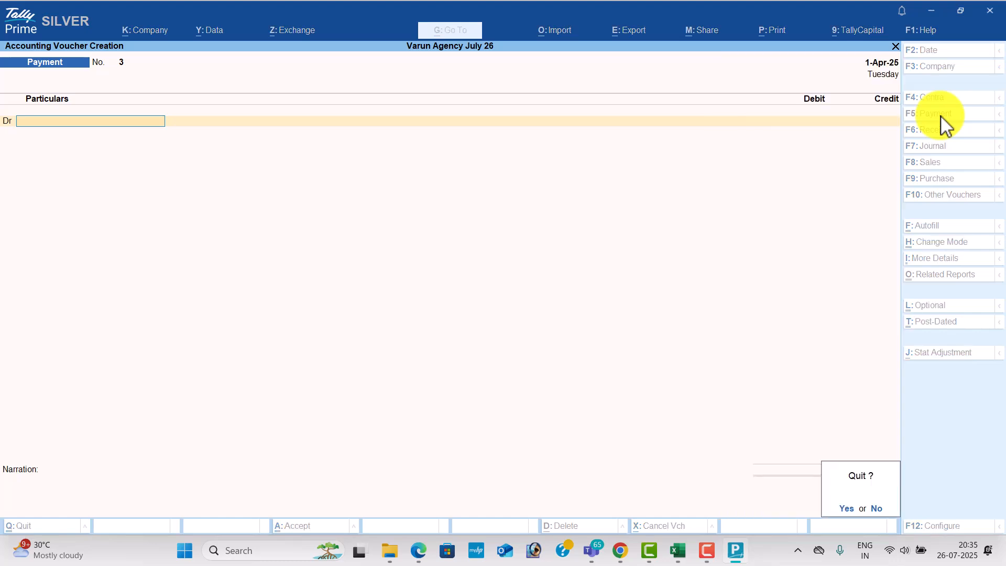
{"action": "key", "text": "y"}
{"action": "key", "text": "Down"}
{"action": "key", "text": "Return"}
{"action": "key", "text": "Down"}
{"action": "key", "text": "Down"}
{"action": "key", "text": "Down"}
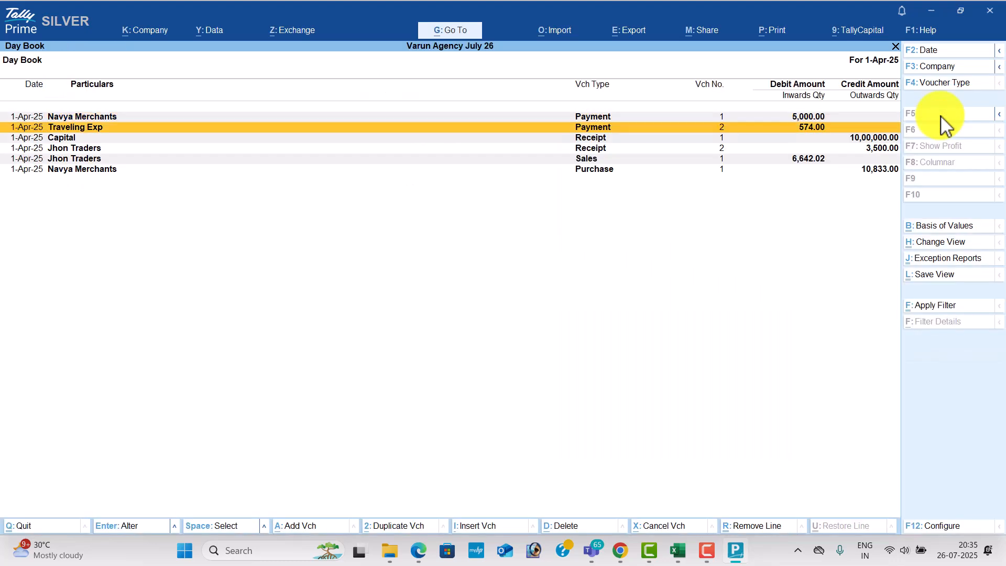
- Leave the Day Book and open the Profit & Loss A/c in detailed view
{"action": "key", "text": "Escape"}
{"action": "key", "text": "Down"}
{"action": "key", "text": "Down"}
{"action": "key", "text": "Down"}
{"action": "key", "text": "Down"}
{"action": "key", "text": "Return"}
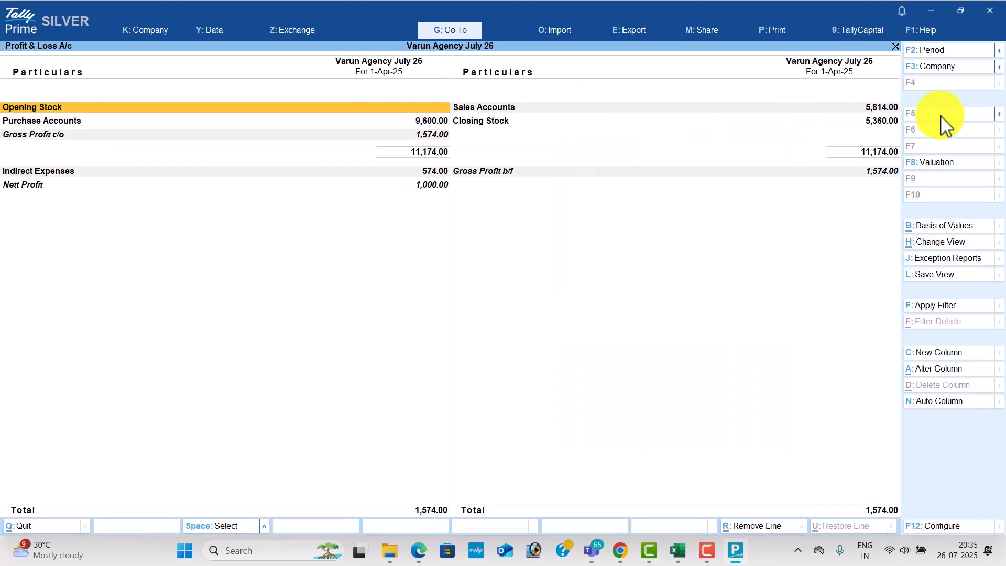
{"action": "key", "text": "alt+F5"}
- Go through the detailed Profit & Loss A/c down to the Nett Profit line
{"action": "key", "text": "Down"}
{"action": "key", "text": "Down"}
{"action": "key", "text": "Down"}
{"action": "key", "text": "Down"}
{"action": "key", "text": "Down"}
{"action": "key", "text": "Down"}
{"action": "key", "text": "Down"}
{"action": "key", "text": "Down"}
{"action": "key", "text": "Down"}
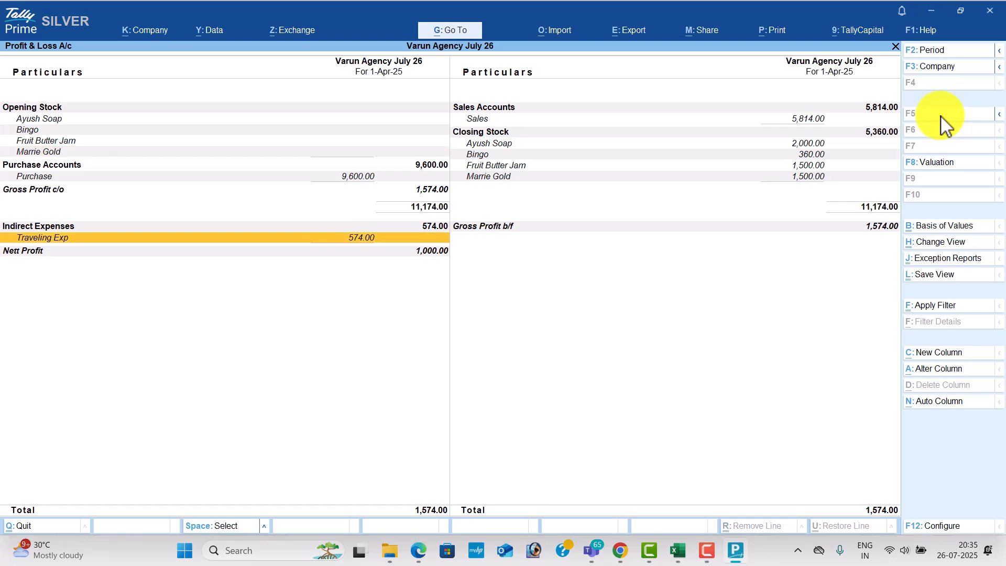
{"action": "key", "text": "Down"}
{"action": "key", "text": "alt+Tab"}
{"action": "key", "text": "alt+Tab"}
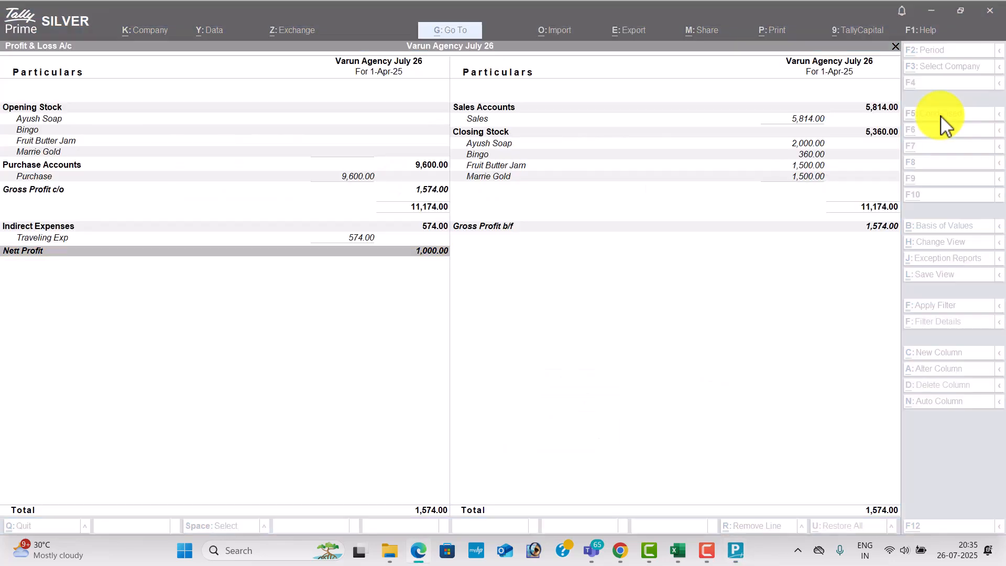
- Open the Stock Summary and configure it to show goods inwards and goods outwards
{"action": "key", "text": "Escape"}
{"action": "key", "text": "Down"}
{"action": "key", "text": "Return"}
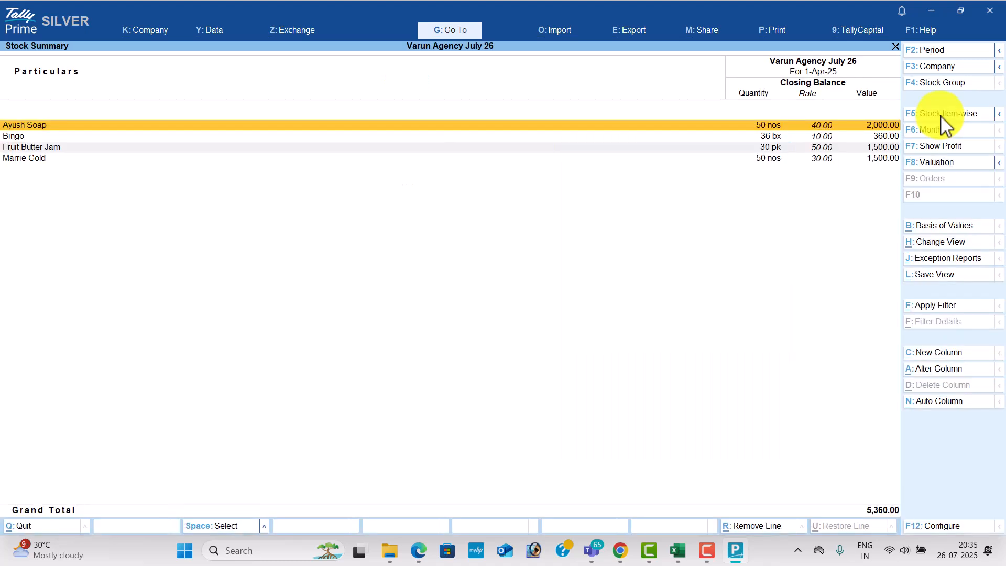
{"action": "left_click", "coordinate": [953, 524]}
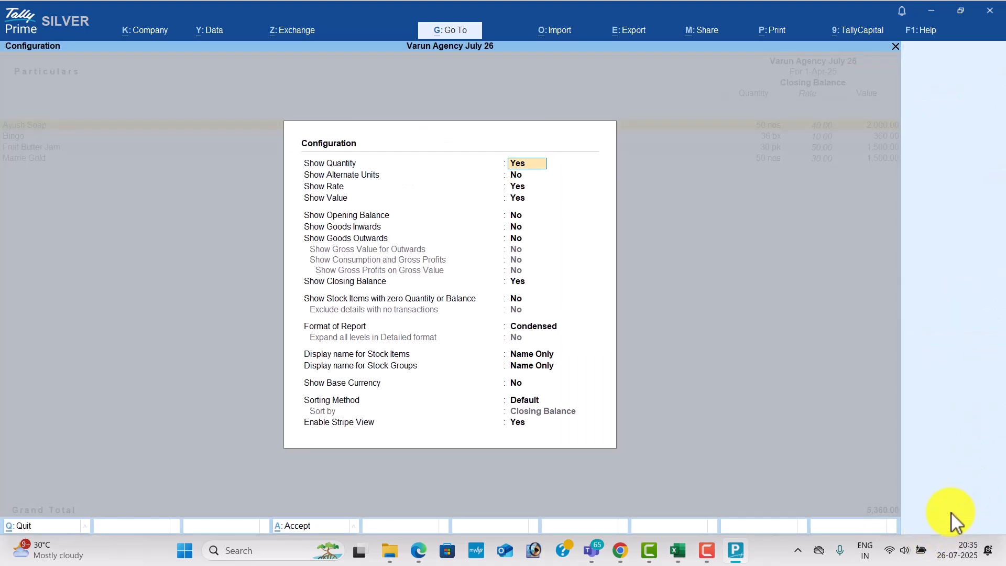
{"action": "key", "text": "Down"}
{"action": "key", "text": "Down"}
{"action": "key", "text": "Down"}
{"action": "key", "text": "Down"}
{"action": "key", "text": "Down"}
{"action": "type", "text": "y"}
{"action": "key", "text": "Return"}
{"action": "type", "text": "y"}
{"action": "key", "text": "Return"}
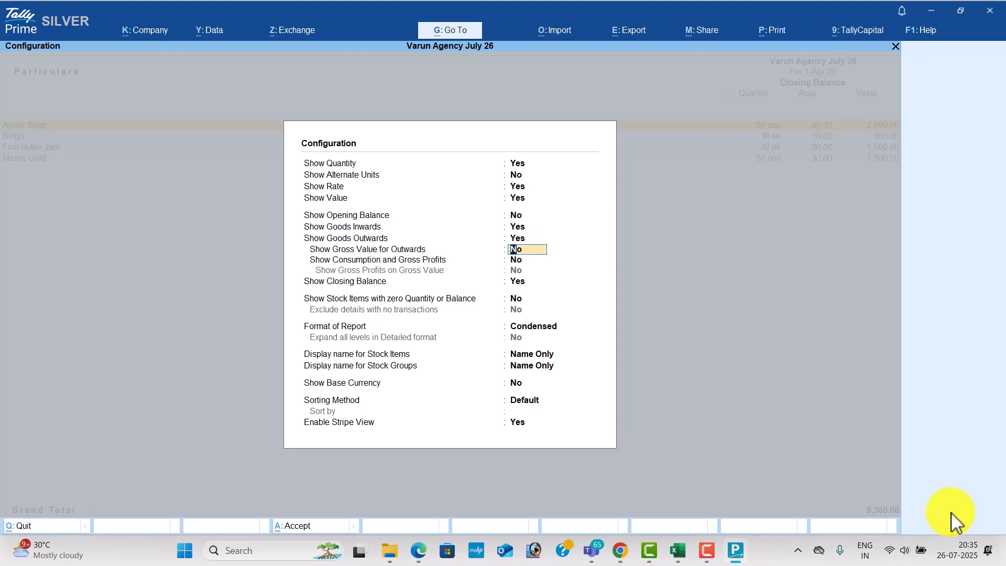
{"action": "key", "text": "ctrl+a"}
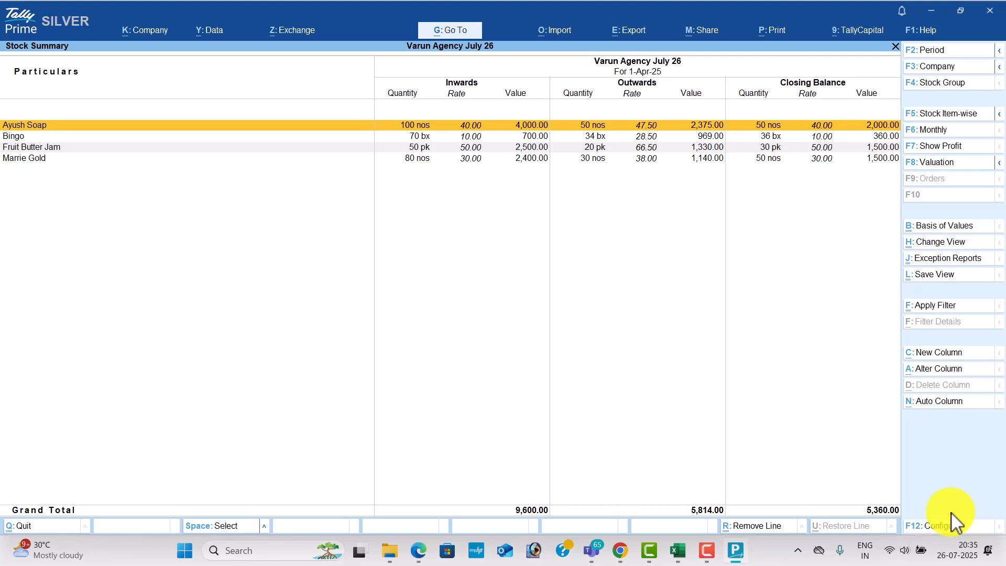
- Close the Stock Summary and open the Dashboard to view the company's overview tiles
{"action": "key", "text": "Escape"}
{"action": "key", "text": "Down"}
{"action": "key", "text": "Down"}
{"action": "key", "text": "Down"}
{"action": "key", "text": "Return"}
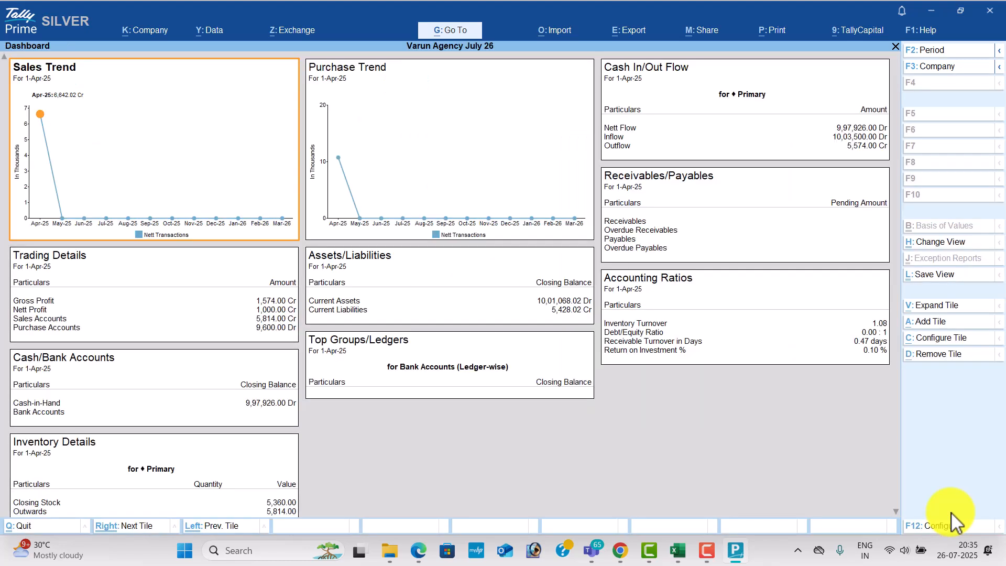
- Open the Trial Balance to view the closing debit and credit balances
{"action": "key", "text": "Escape"}
{"action": "key", "text": "Up"}
{"action": "key", "text": "Return"}
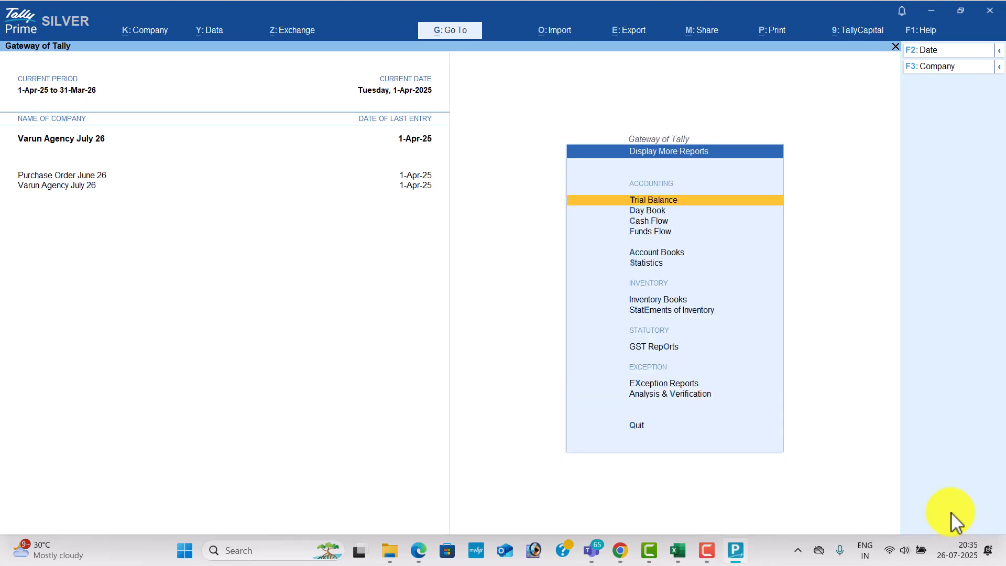
{"action": "key", "text": "Return"}
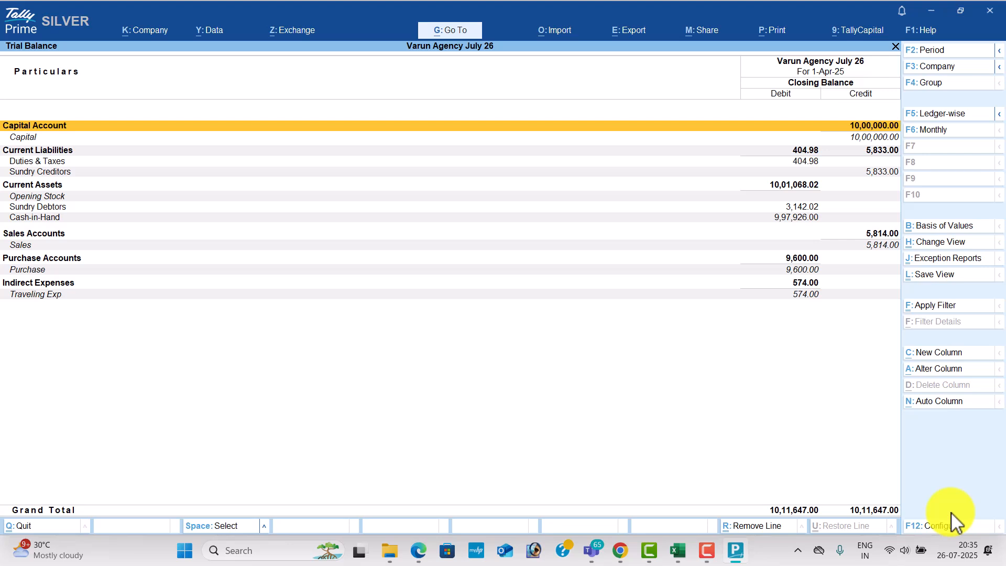
- Open the Cash/Bank Summary from the Account Books to view the cash balance
{"action": "key", "text": "Escape"}
{"action": "key", "text": "Down"}
{"action": "key", "text": "Down"}
{"action": "key", "text": "Down"}
{"action": "key", "text": "Down"}
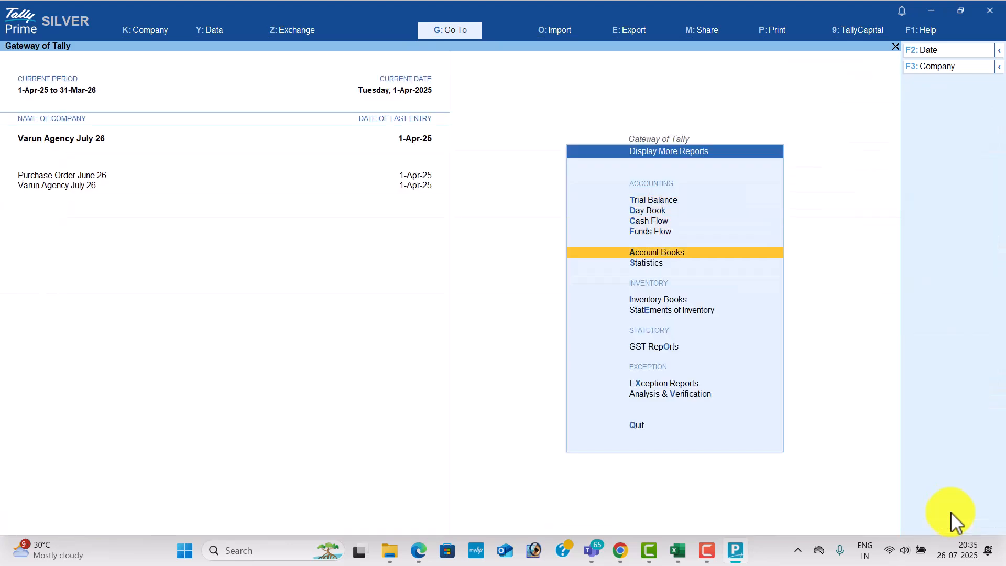
{"action": "key", "text": "Return"}
{"action": "key", "text": "Return"}
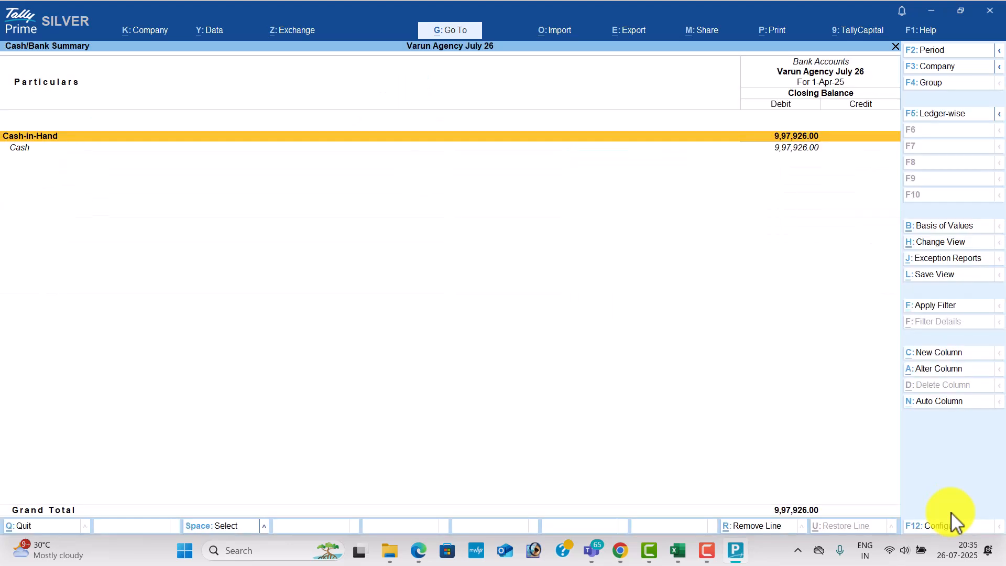
- Go through the voucher registers in the Account Books up to the Receipt Register
{"action": "key", "text": "Escape"}
{"action": "key", "text": "Down"}
{"action": "key", "text": "Down"}
{"action": "key", "text": "Down"}
{"action": "key", "text": "Down"}
{"action": "key", "text": "Down"}
{"action": "key", "text": "Down"}
{"action": "key", "text": "Down"}
{"action": "key", "text": "Down"}
{"action": "key", "text": "Return"}
{"action": "key", "text": "Escape"}
{"action": "key", "text": "Up"}
{"action": "key", "text": "Return"}
{"action": "key", "text": "Escape"}
{"action": "key", "text": "Up"}
{"action": "key", "text": "Return"}
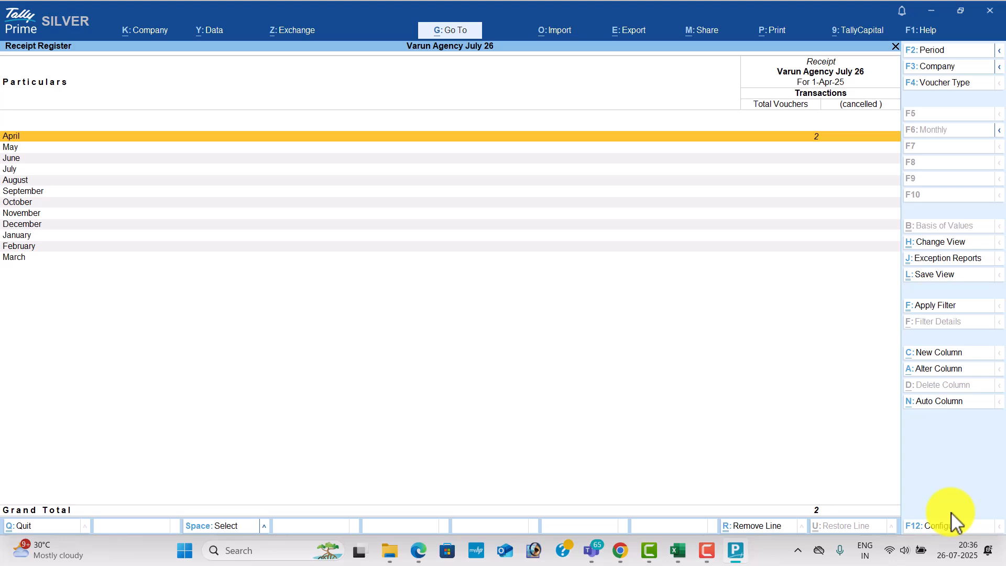
- View the two registers listed before the Receipt Register in the Account Books
{"action": "key", "text": "Escape"}
{"action": "key", "text": "Up"}
{"action": "key", "text": "Return"}
{"action": "key", "text": "Escape"}
{"action": "key", "text": "Up"}
{"action": "key", "text": "Return"}
- Open the Statistics report and examine the number of vouchers recorded for each voucher type
{"action": "key", "text": "Escape"}
{"action": "key", "text": "Escape"}
{"action": "key", "text": "Down"}
{"action": "key", "text": "Return"}
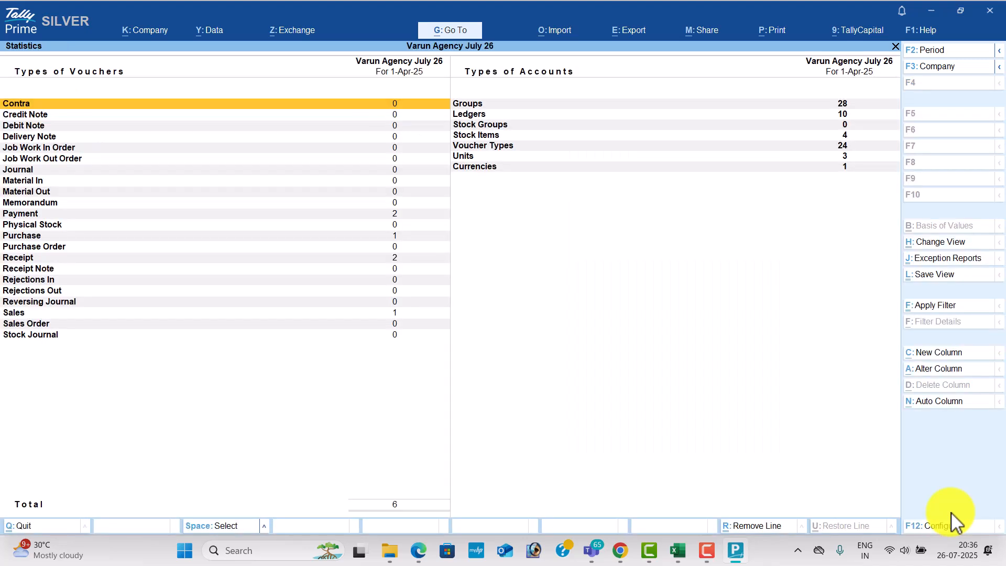
{"action": "key", "text": "Down"}
{"action": "key", "text": "Down"}
{"action": "key", "text": "Down"}
{"action": "key", "text": "Down"}
{"action": "key", "text": "Down"}
{"action": "key", "text": "Down"}
{"action": "key", "text": "Down"}
{"action": "key", "text": "Down"}
{"action": "key", "text": "Down"}
{"action": "key", "text": "Down"}
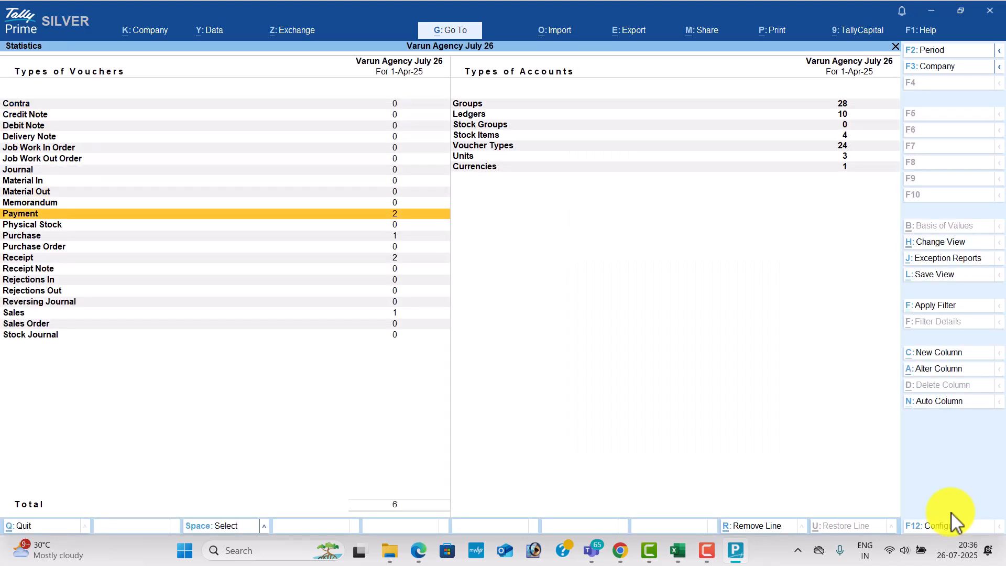
{"action": "key", "text": "Down"}
{"action": "key", "text": "Down"}
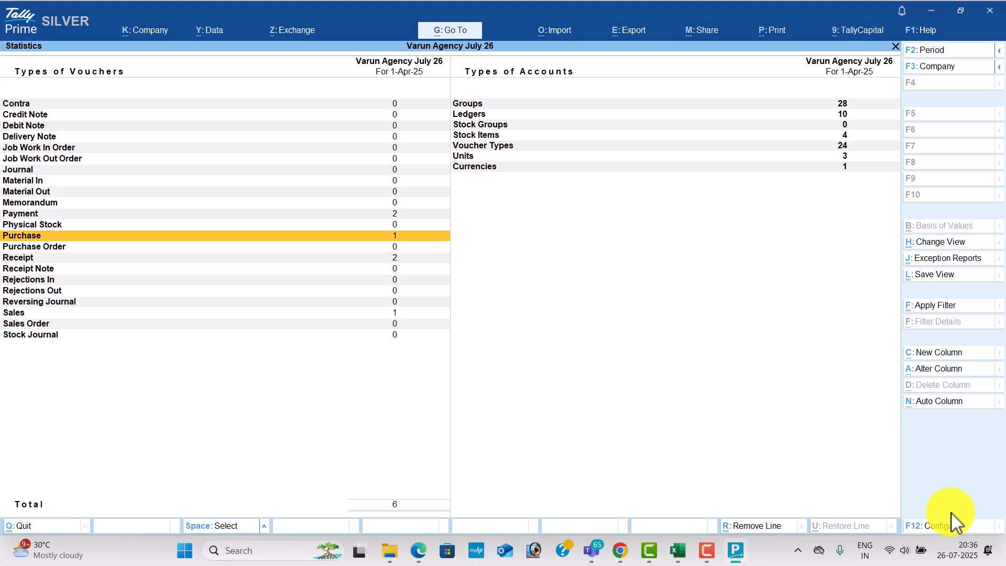
{"action": "key", "text": "Down"}
{"action": "key", "text": "Down"}
{"action": "key", "text": "Down"}
{"action": "key", "text": "Down"}
{"action": "key", "text": "Down"}
{"action": "key", "text": "Down"}
{"action": "key", "text": "Down"}
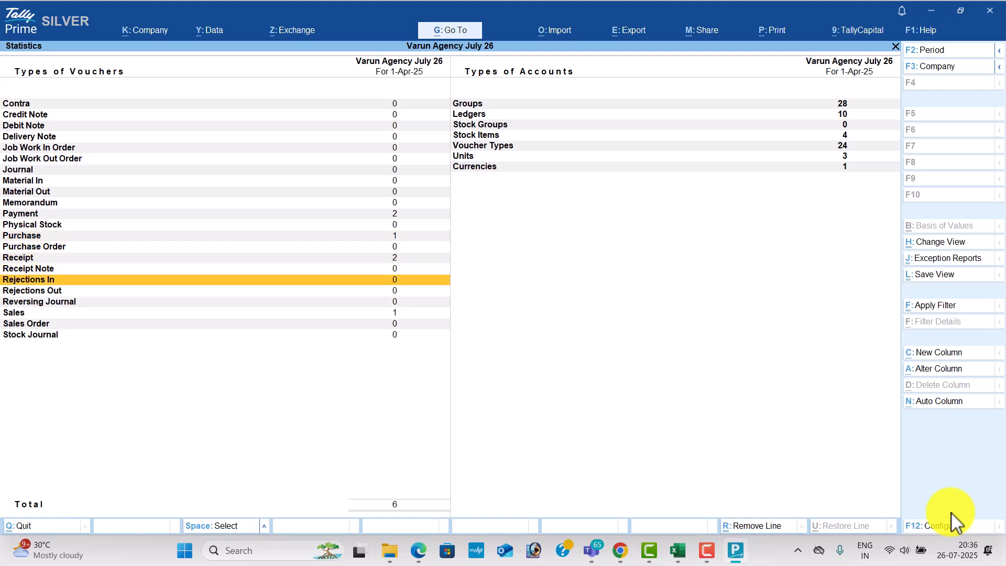
- Examine the Types of Accounts side of the Statistics report, from Currencies up to Groups
{"action": "key", "text": "Right"}
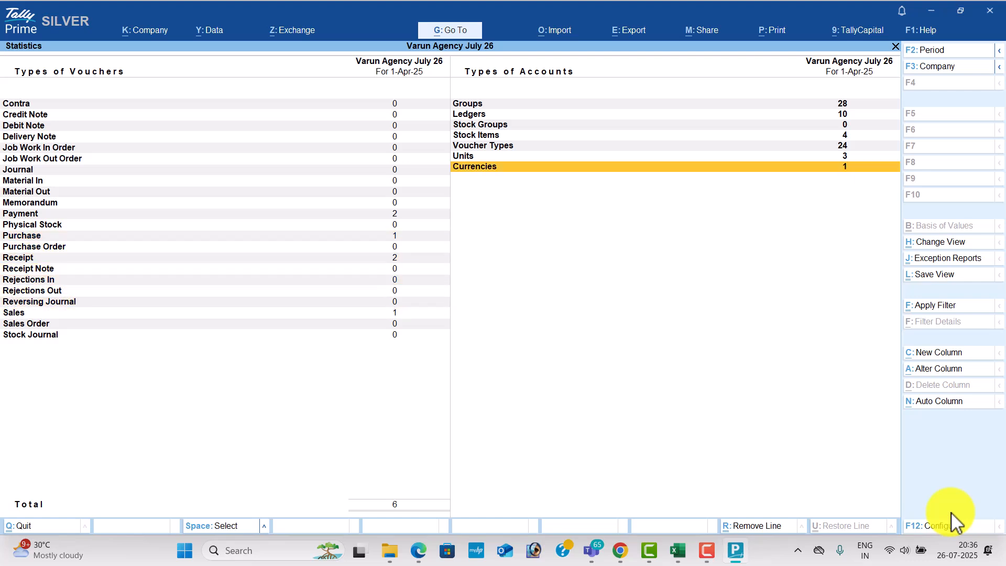
{"action": "key", "text": "Up"}
{"action": "key", "text": "Up"}
{"action": "key", "text": "Up"}
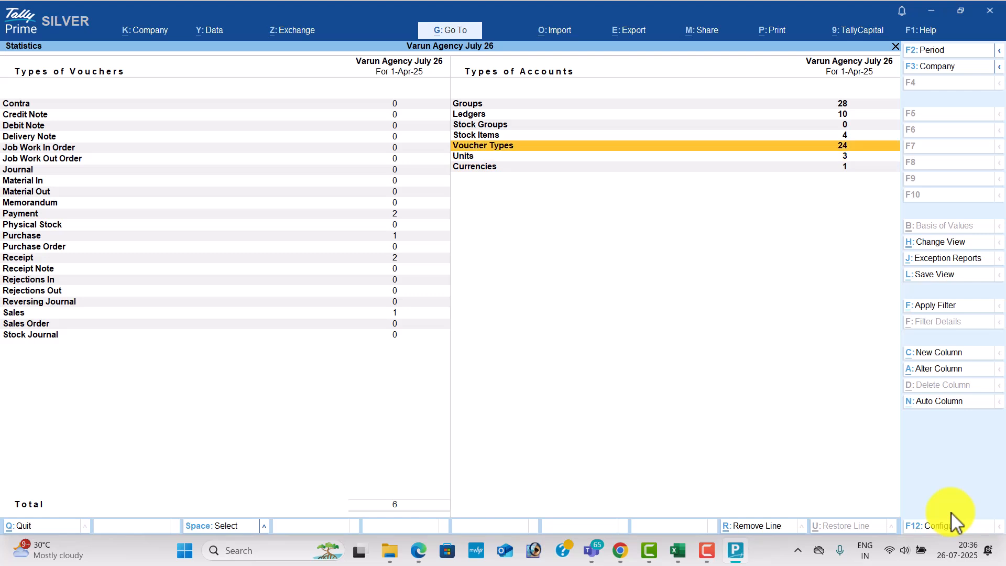
{"action": "key", "text": "Up"}
{"action": "key", "text": "Up"}
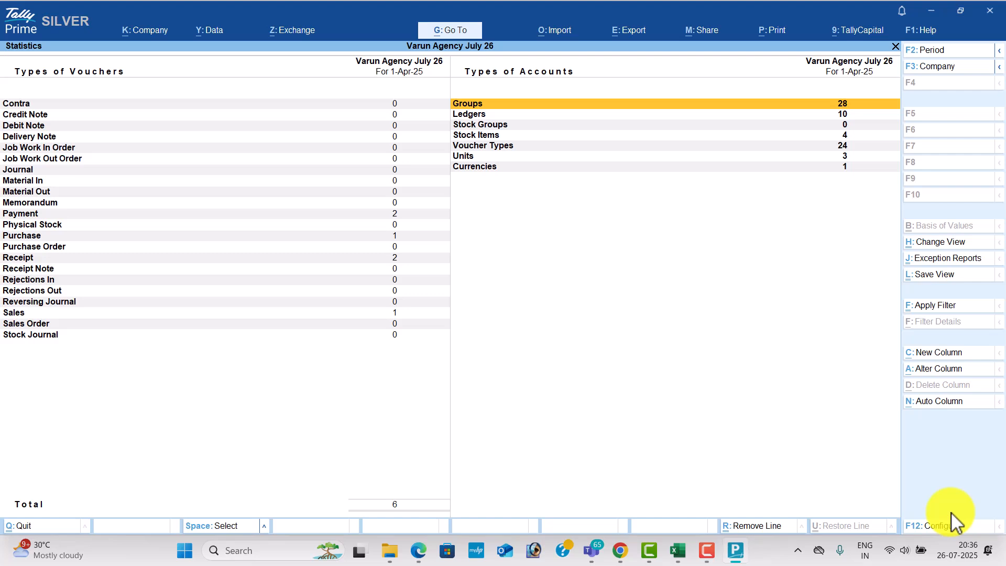
- View the Stock Item Monthly Summary for Ayush Soap and for Bingo from the Inventory Books
{"action": "key", "text": "Escape"}
{"action": "key", "text": "Down"}
{"action": "key", "text": "Return"}
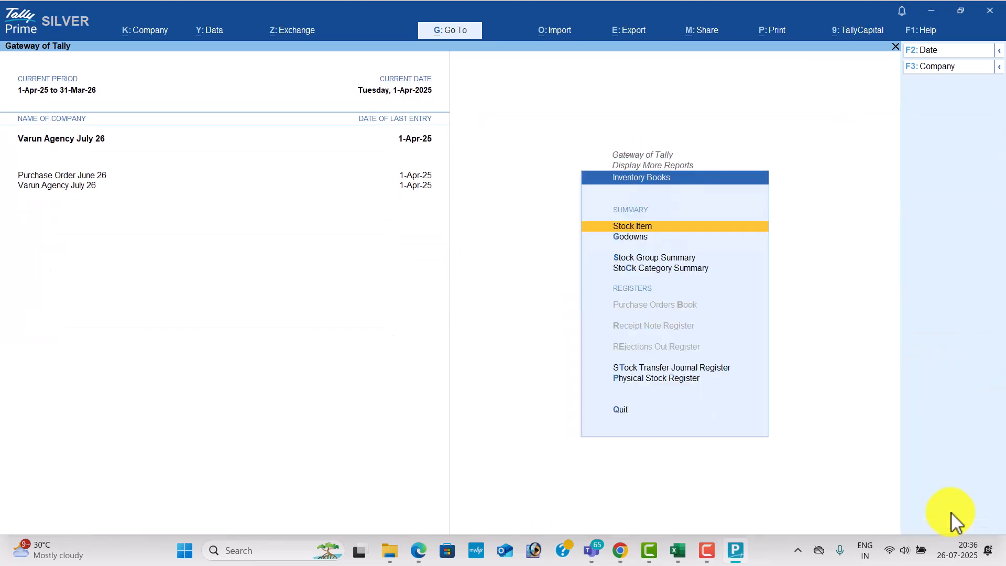
{"action": "key", "text": "Return"}
{"action": "key", "text": "Return"}
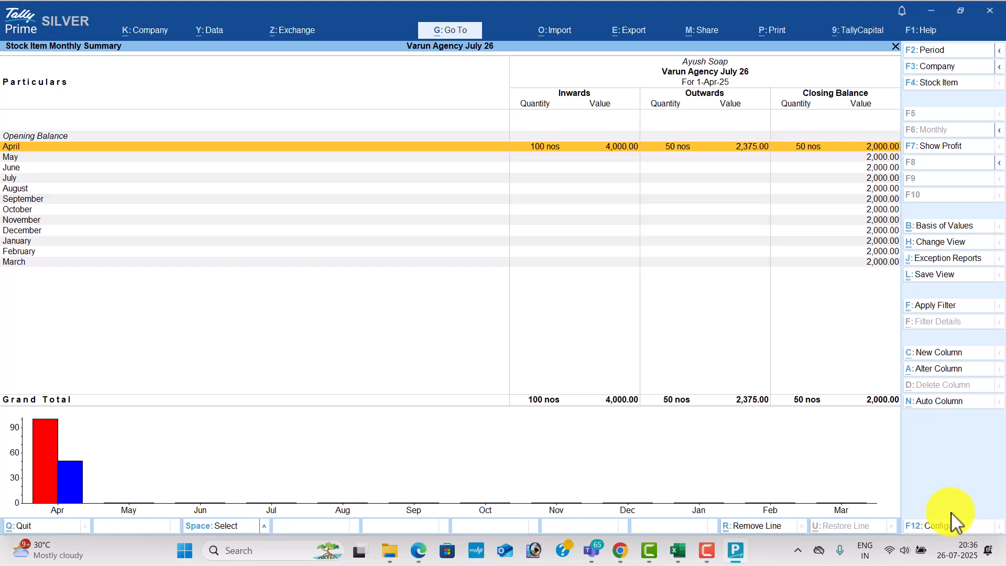
{"action": "key", "text": "Escape"}
{"action": "key", "text": "Return"}
{"action": "key", "text": "Down"}
{"action": "key", "text": "Return"}
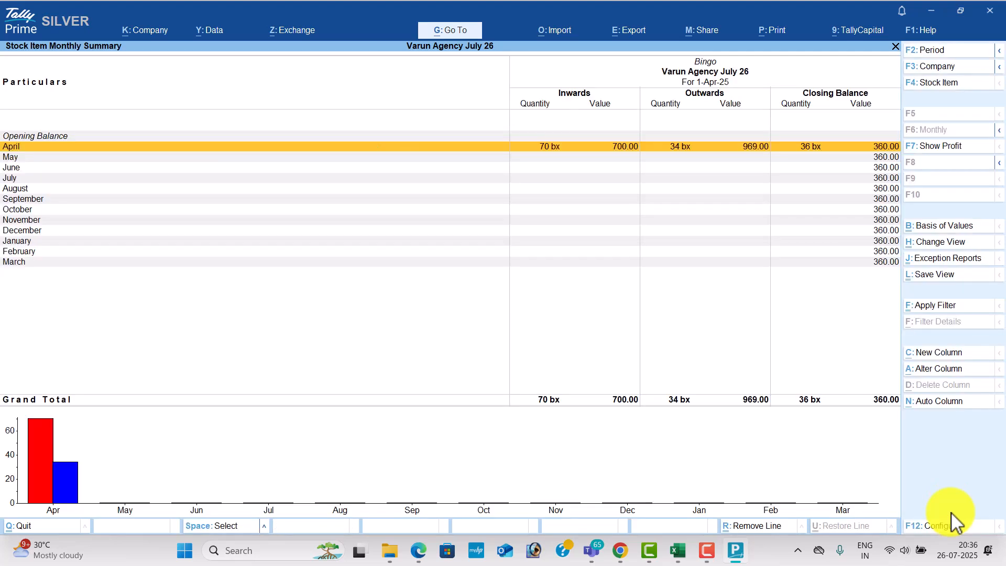
- Run a Stock Query for Ayush Soap from the Statements of Inventory
{"action": "key", "text": "Escape"}
{"action": "key", "text": "Escape"}
{"action": "key", "text": "Escape"}
{"action": "key", "text": "Down"}
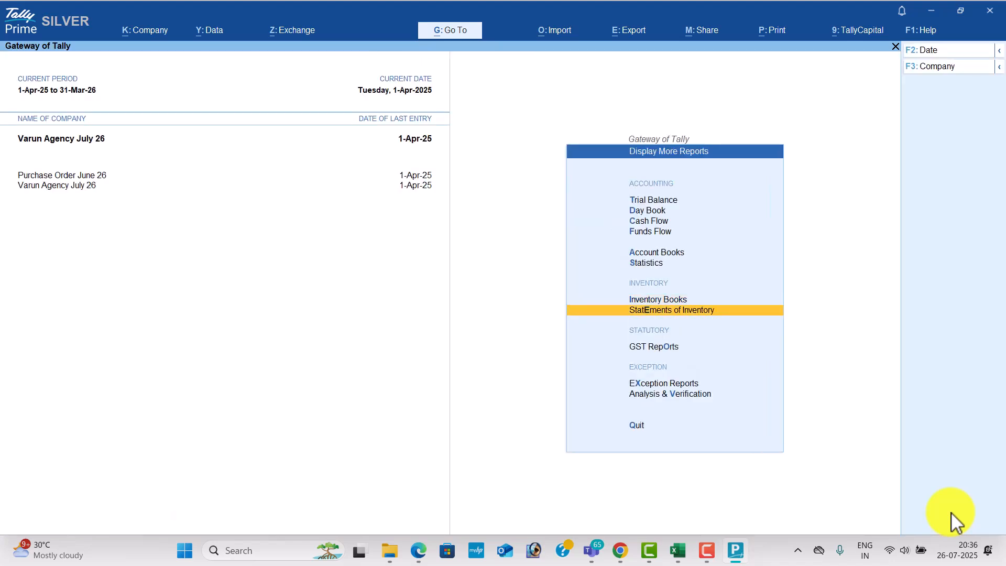
{"action": "key", "text": "Return"}
{"action": "key", "text": "Return"}
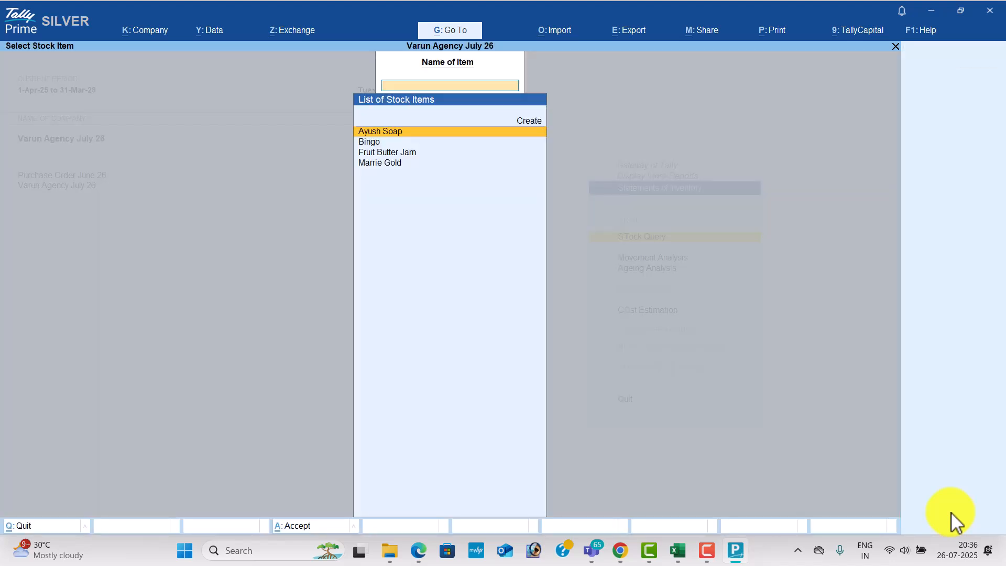
{"action": "key", "text": "Return"}
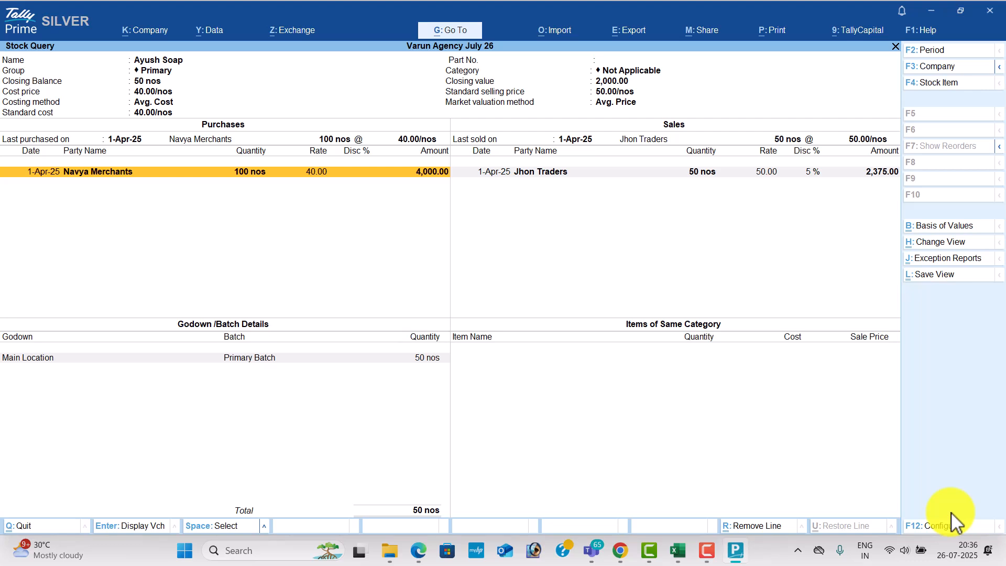
- Run Stock Queries for the next items in the list, up to Fruit Butter Jam
{"action": "key", "text": "Escape"}
{"action": "key", "text": "Down"}
{"action": "key", "text": "Return"}
{"action": "key", "text": "Escape"}
{"action": "key", "text": "Down"}
{"action": "key", "text": "Return"}
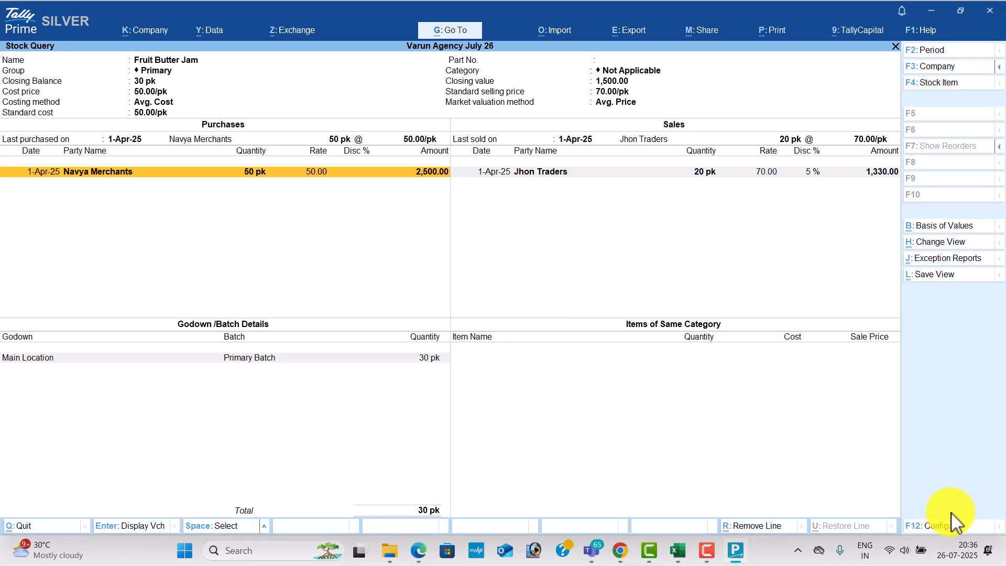
- Close the inventory reports and start creating a Price List (Stock Group) from the Gateway of Tally
{"action": "key", "text": "Escape"}
{"action": "key", "text": "Escape"}
{"action": "key", "text": "Escape"}
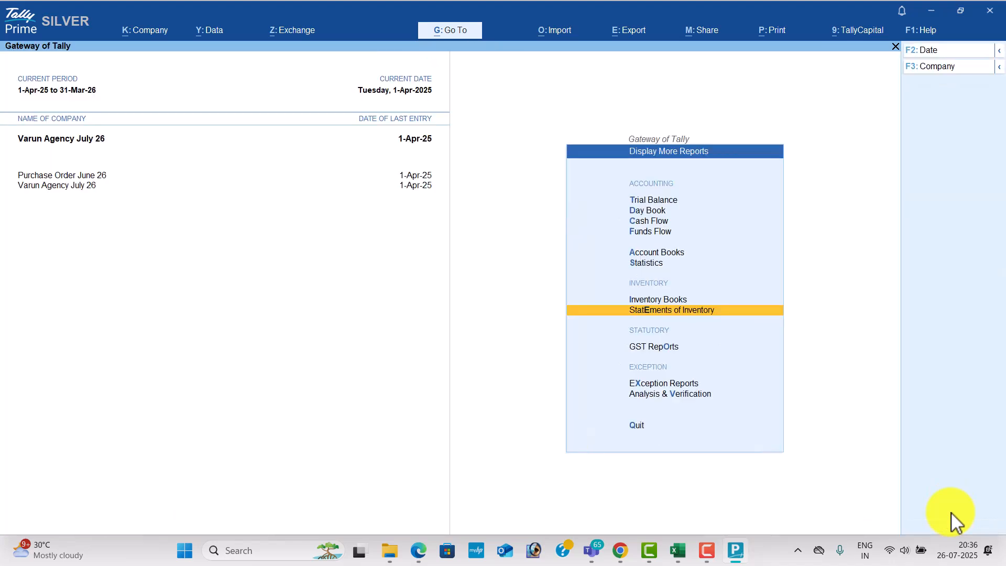
{"action": "key", "text": "Escape"}
{"action": "key", "text": "Up"}
{"action": "key", "text": "Up"}
{"action": "key", "text": "Up"}
{"action": "key", "text": "Up"}
{"action": "key", "text": "Up"}
{"action": "key", "text": "Up"}
{"action": "key", "text": "Up"}
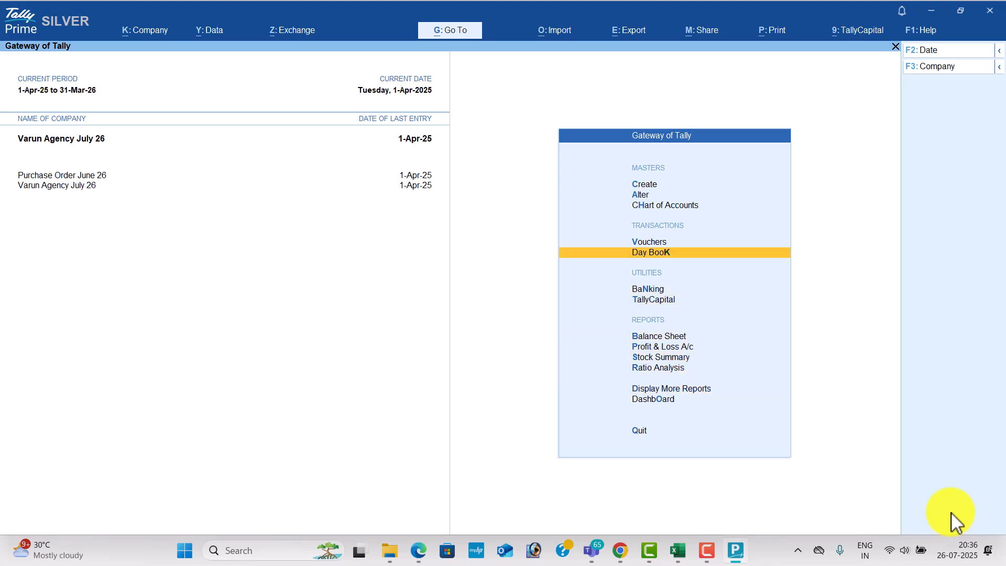
{"action": "key", "text": "Up"}
{"action": "key", "text": "Up"}
{"action": "key", "text": "Up"}
{"action": "key", "text": "Up"}
{"action": "key", "text": "Return"}
{"action": "key", "text": "Down"}
{"action": "key", "text": "Down"}
{"action": "key", "text": "Down"}
{"action": "key", "text": "Down"}
{"action": "key", "text": "Down"}
{"action": "key", "text": "Down"}
{"action": "key", "text": "Down"}
{"action": "key", "text": "Down"}
{"action": "key", "text": "Down"}
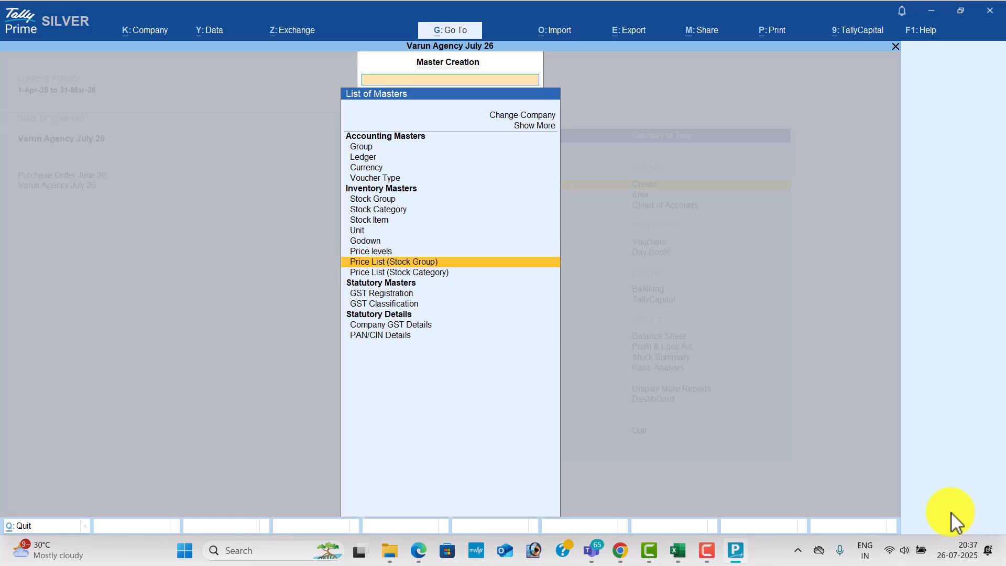
{"action": "key", "text": "Return"}
- Open the price list for All Items at the WHOLESELLER level, applicable from 1-Apr-25, and select Fruit Butter Jam as its first item
{"action": "key", "text": "Return"}
{"action": "key", "text": "Down"}
{"action": "key", "text": "Return"}
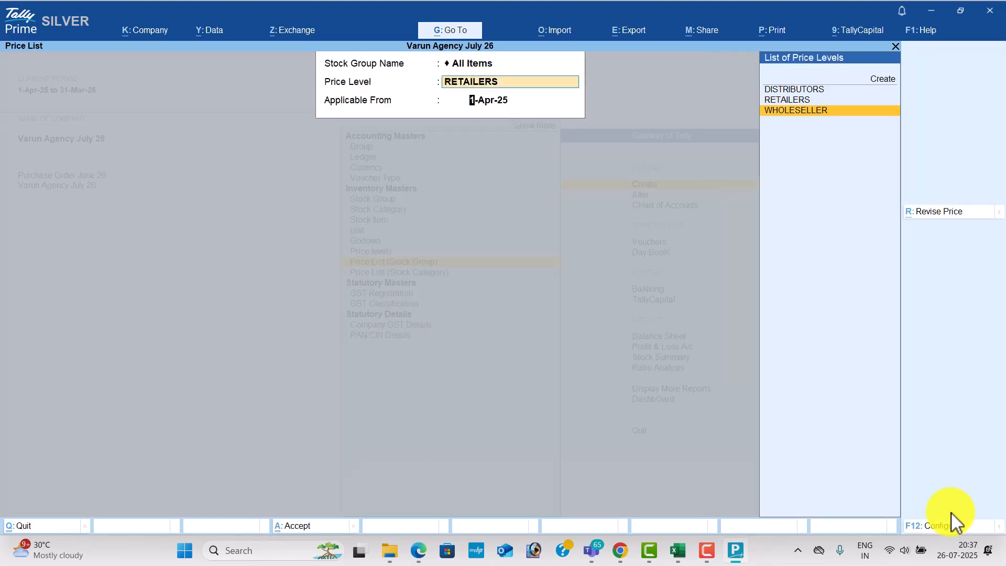
{"action": "key", "text": "Return"}
{"action": "key", "text": "Down"}
{"action": "key", "text": "Down"}
{"action": "key", "text": "Return"}
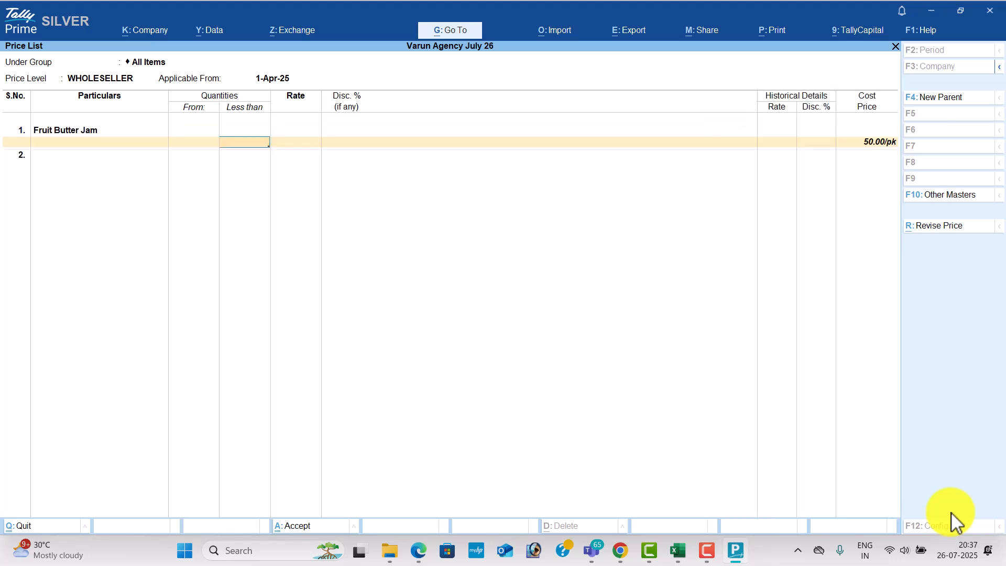
- Price Fruit Butter Jam for quantities less than 50 pk at a rate of 50 with a 5% discount
{"action": "type", "text": "50"}
{"action": "key", "text": "Return"}
{"action": "type", "text": "50"}
{"action": "key", "text": "Return"}
{"action": "type", "text": "5"}
{"action": "key", "text": "Return"}
{"action": "key", "text": "Return"}
- Add Ayush Soap to the price list for less than 20 nos at a rate of 60 with a 6% discount
{"action": "key", "text": "Down"}
{"action": "key", "text": "Return"}
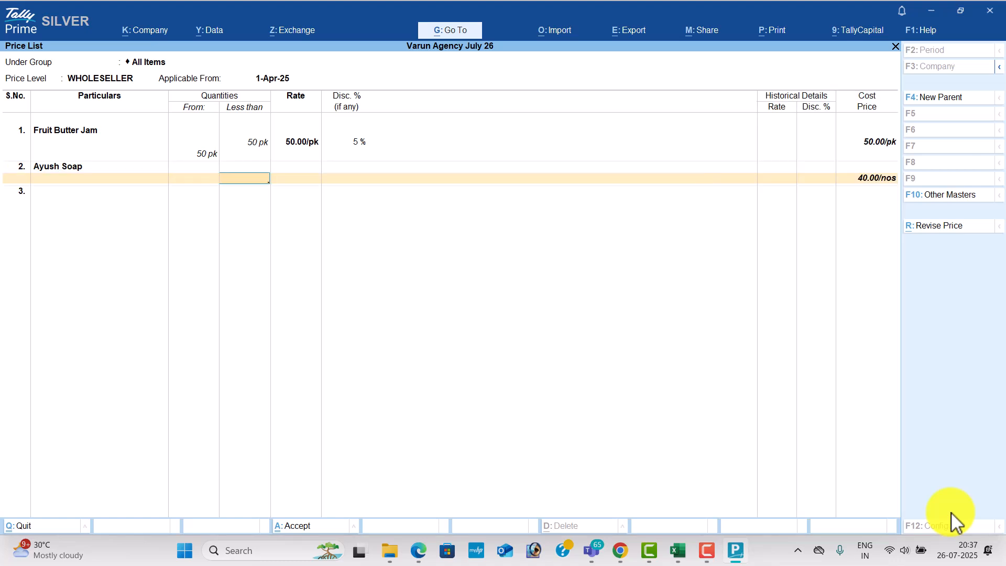
{"action": "type", "text": "20"}
{"action": "key", "text": "Return"}
{"action": "type", "text": "60"}
{"action": "key", "text": "Return"}
{"action": "type", "text": "6"}
{"action": "key", "text": "Return"}
{"action": "key", "text": "Return"}
{"action": "key", "text": "Return"}
{"action": "key", "text": "Return"}
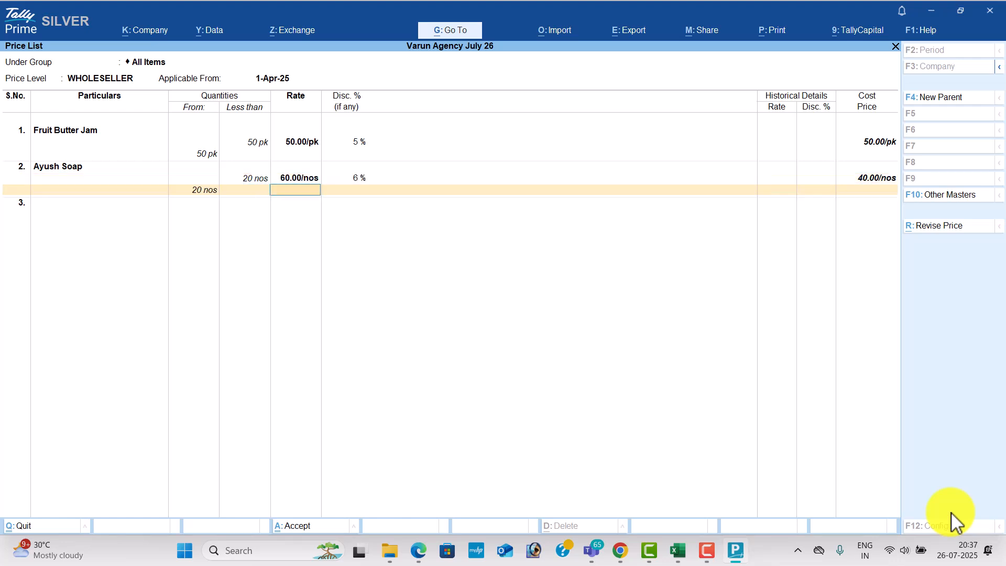
- Add Bingo to the price list for less than 30 bx at a rate of 40 with a 7% discount
{"action": "key", "text": "Down"}
{"action": "key", "text": "Return"}
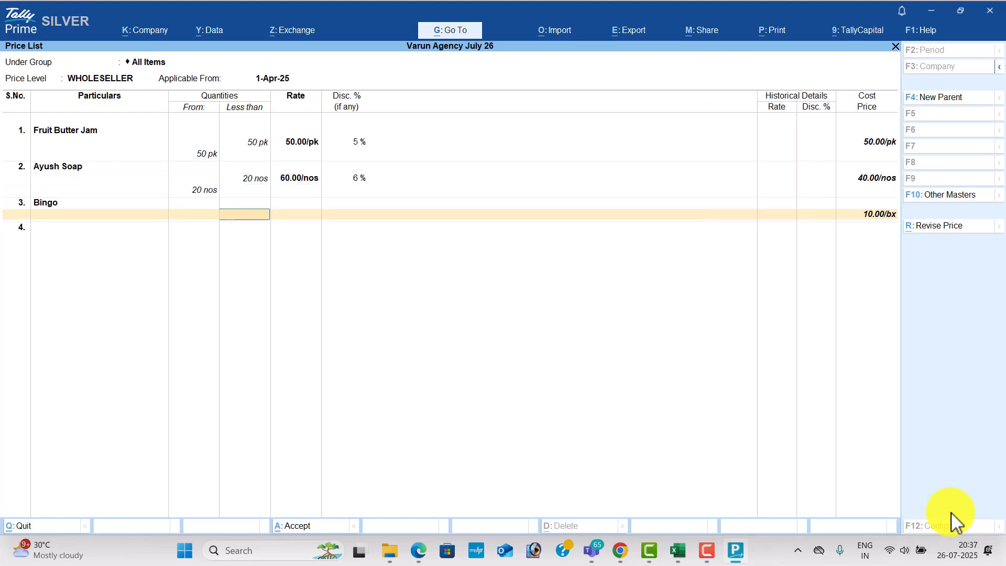
{"action": "type", "text": "30"}
{"action": "key", "text": "Return"}
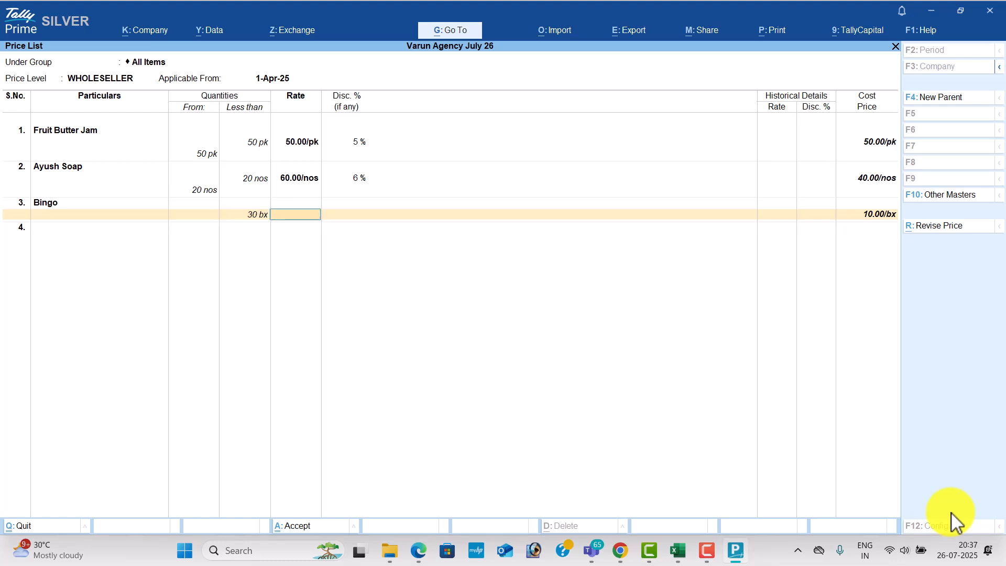
{"action": "type", "text": "40"}
{"action": "key", "text": "Return"}
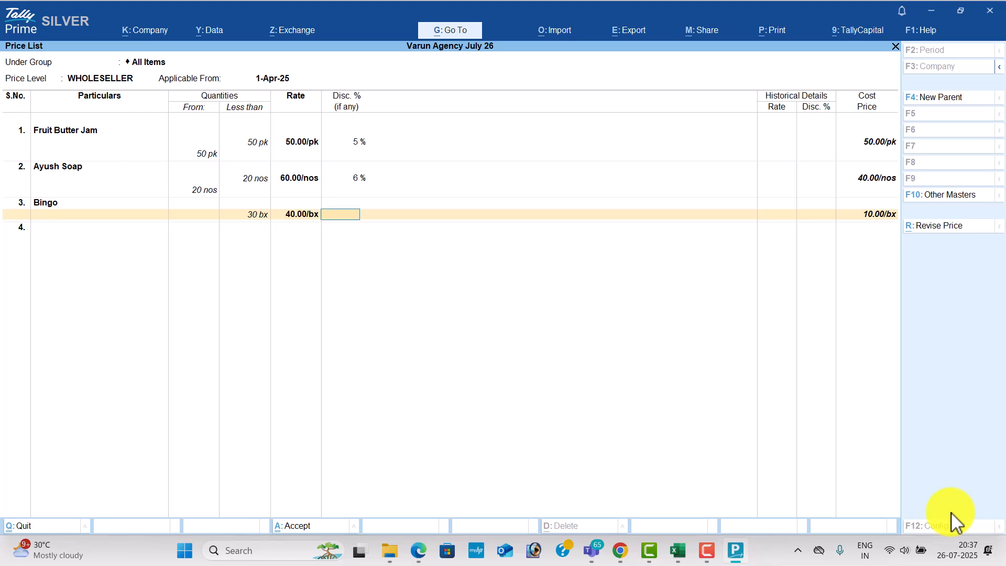
{"action": "key", "text": "Return"}
{"action": "key", "text": "Return"}
{"action": "key", "text": "Return"}
{"action": "key", "text": "Return"}
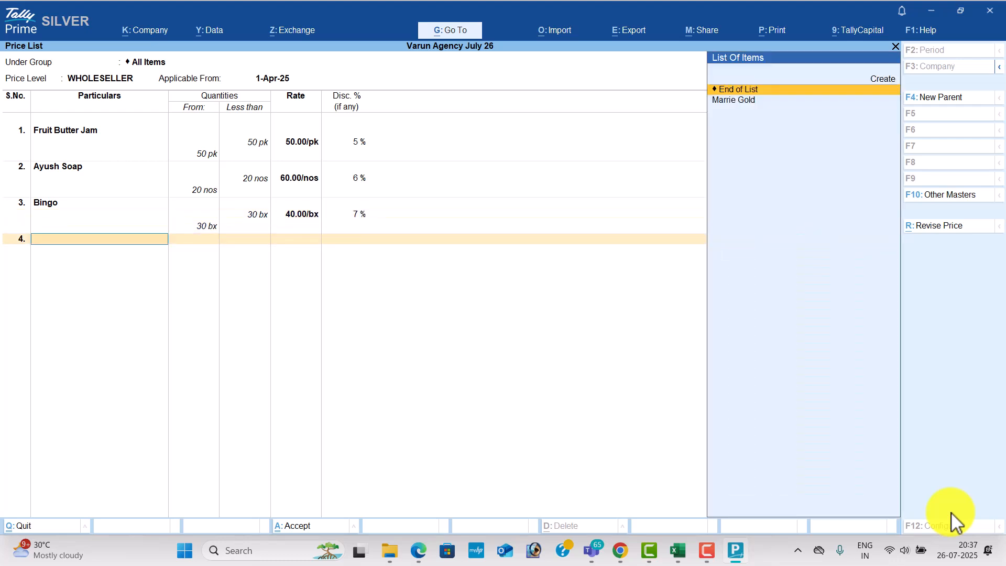
- Add Marrie Gold for less than 40 nos at a rate of 50 with an 8% discount and save the price list
{"action": "key", "text": "Down"}
{"action": "key", "text": "Return"}
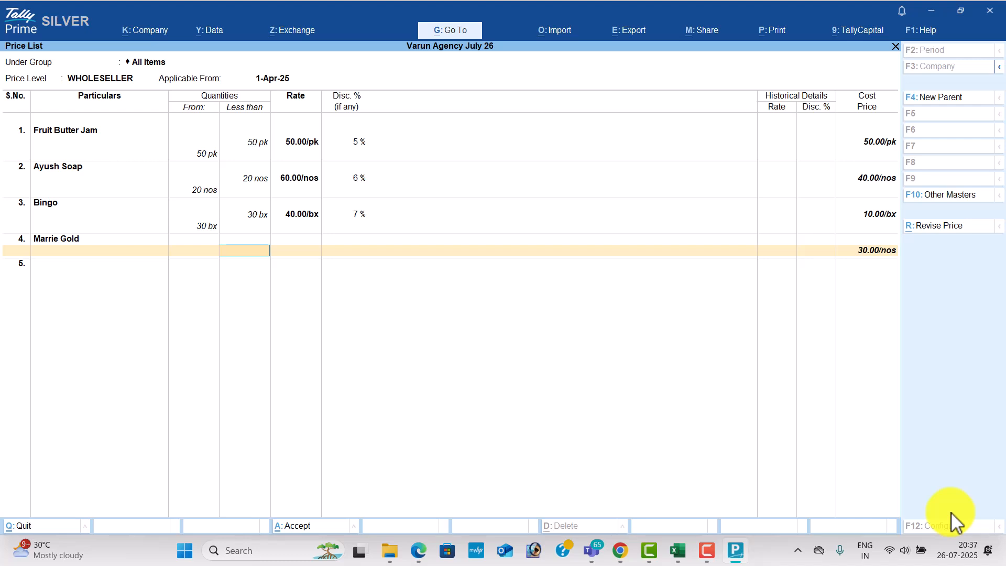
{"action": "type", "text": "40"}
{"action": "key", "text": "Return"}
{"action": "type", "text": "50"}
{"action": "key", "text": "Return"}
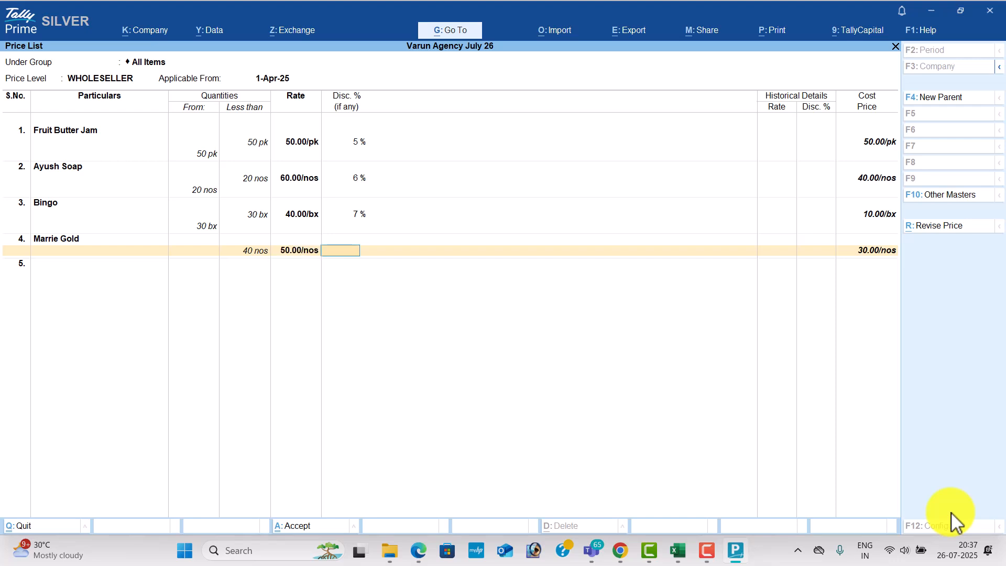
{"action": "type", "text": "8"}
{"action": "key", "text": "Return"}
{"action": "key", "text": "Return"}
{"action": "key", "text": "Return"}
{"action": "key", "text": "Return"}
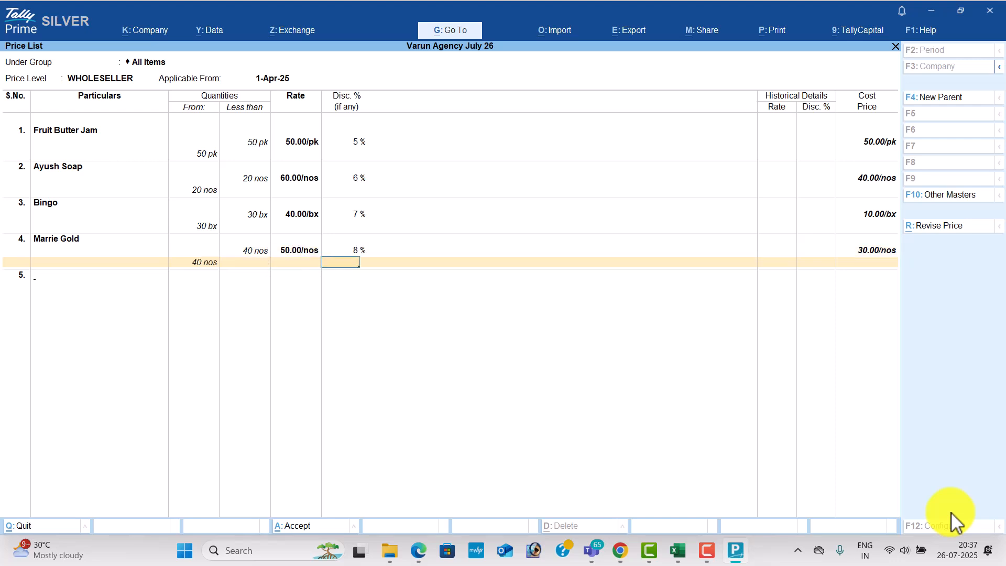
{"action": "key", "text": "Return"}
{"action": "key", "text": "Return"}
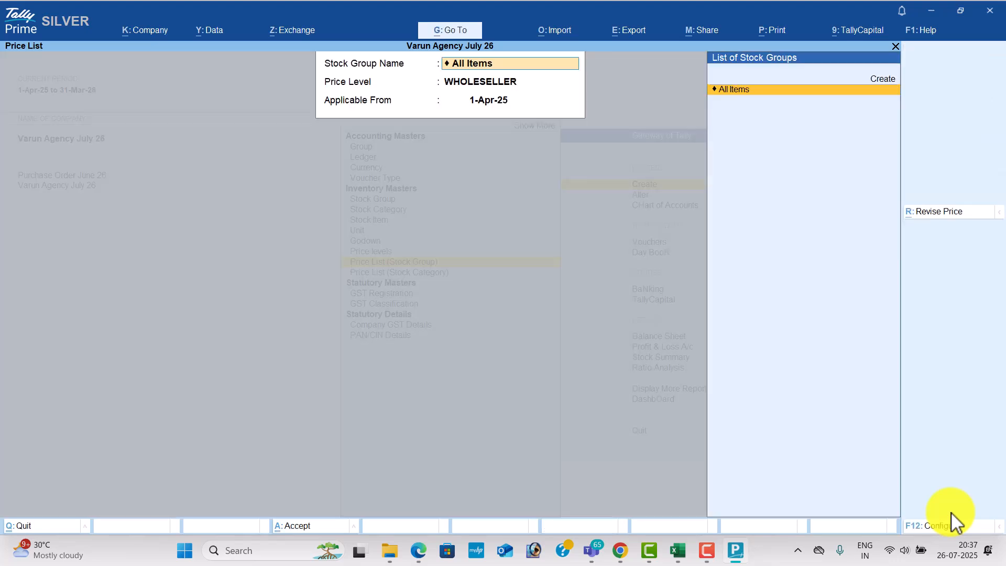
- Return to the Gateway of Tally and start a new Sales voucher
{"action": "key", "text": "Escape"}
{"action": "key", "text": "Escape"}
{"action": "key", "text": "Down"}
{"action": "key", "text": "Down"}
{"action": "key", "text": "Down"}
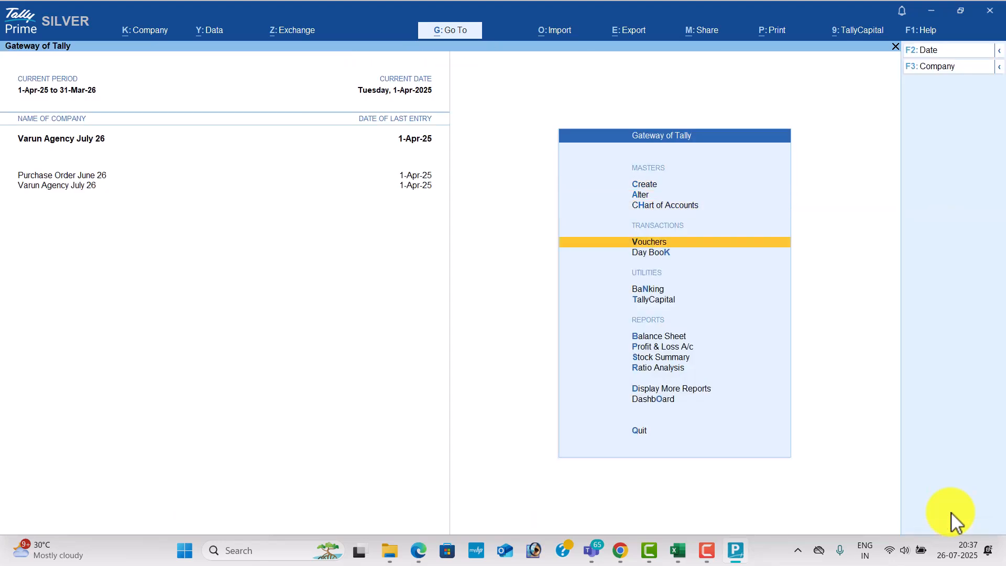
{"action": "key", "text": "Return"}
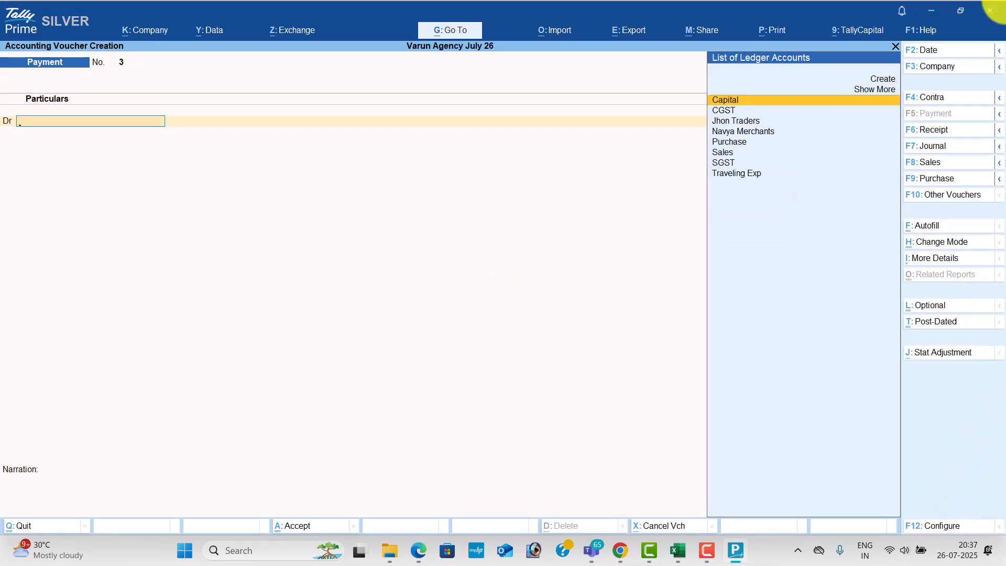
{"action": "left_click", "coordinate": [939, 164]}
{"action": "key", "text": "Return"}
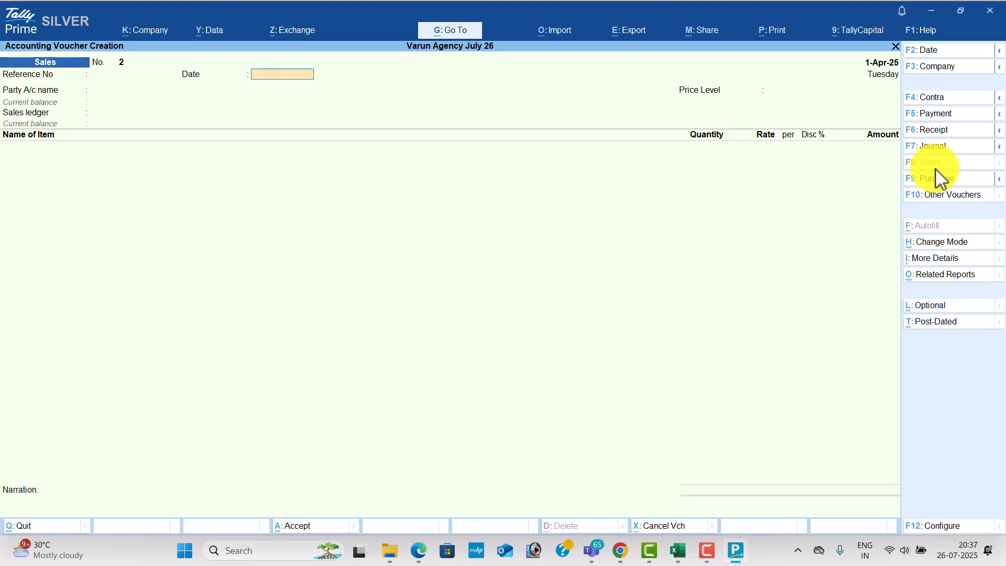
- Set the sales voucher's party to Jhon Traders, the price level to WHOLESELLER and the sales ledger to Sales
{"action": "key", "text": "Return"}
{"action": "key", "text": "Down"}
{"action": "key", "text": "Return"}
{"action": "key", "text": "ctrl+a"}
{"action": "key", "text": "ctrl+a"}
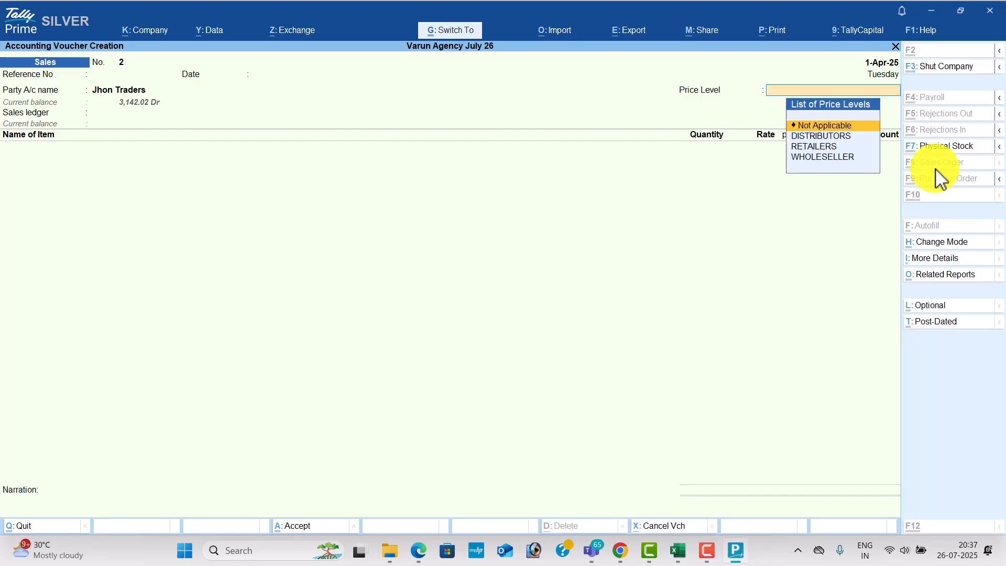
{"action": "key", "text": "Down"}
{"action": "key", "text": "Down"}
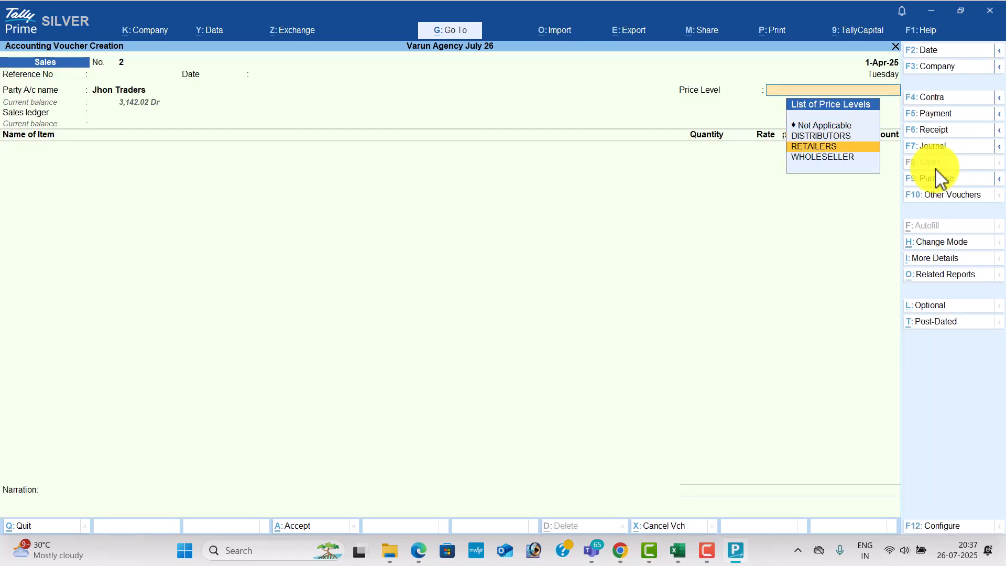
{"action": "key", "text": "Down"}
{"action": "key", "text": "Return"}
{"action": "key", "text": "Return"}
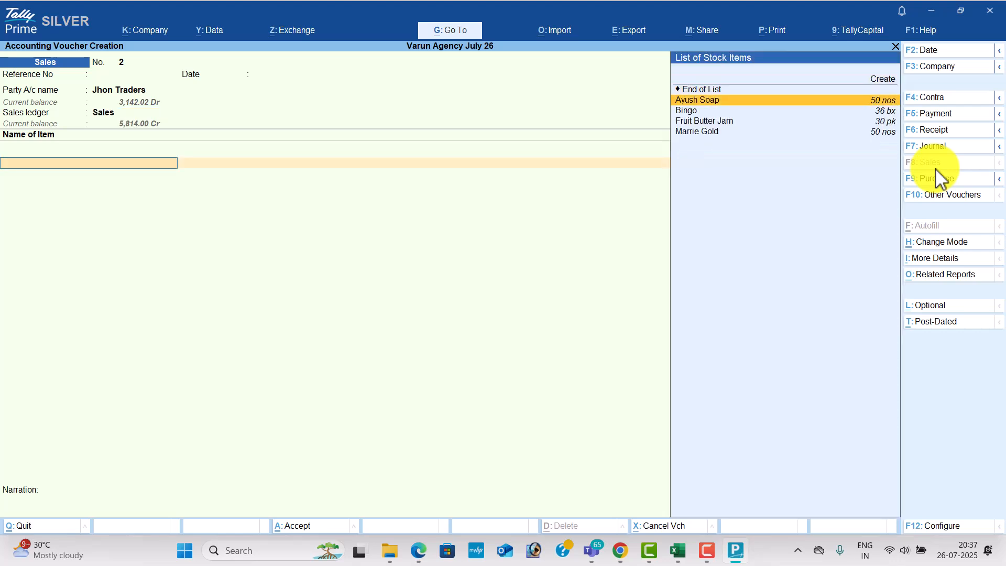
- Add 10 nos of Ayush Soap to the sales voucher, keeping the rate and discount from the price list
{"action": "key", "text": "Return"}
{"action": "type", "text": "10"}
{"action": "key", "text": "Return"}
{"action": "key", "text": "Return"}
{"action": "key", "text": "Return"}
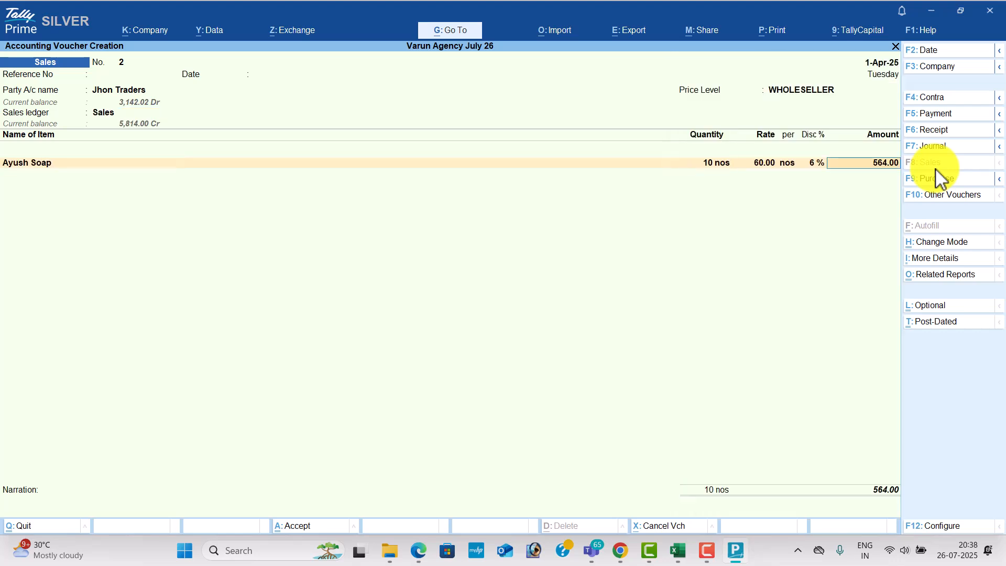
{"action": "key", "text": "Return"}
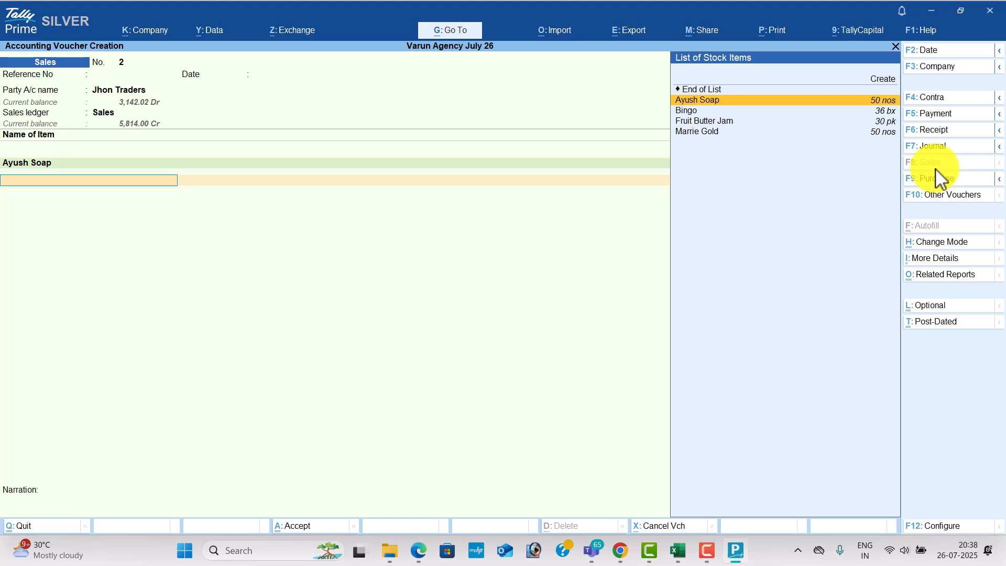
{"action": "key", "text": "Return"}
{"action": "type", "text": "20"}
{"action": "key", "text": "Return"}
{"action": "key", "text": "Return"}
{"action": "key", "text": "Return"}
{"action": "key", "text": "Return"}
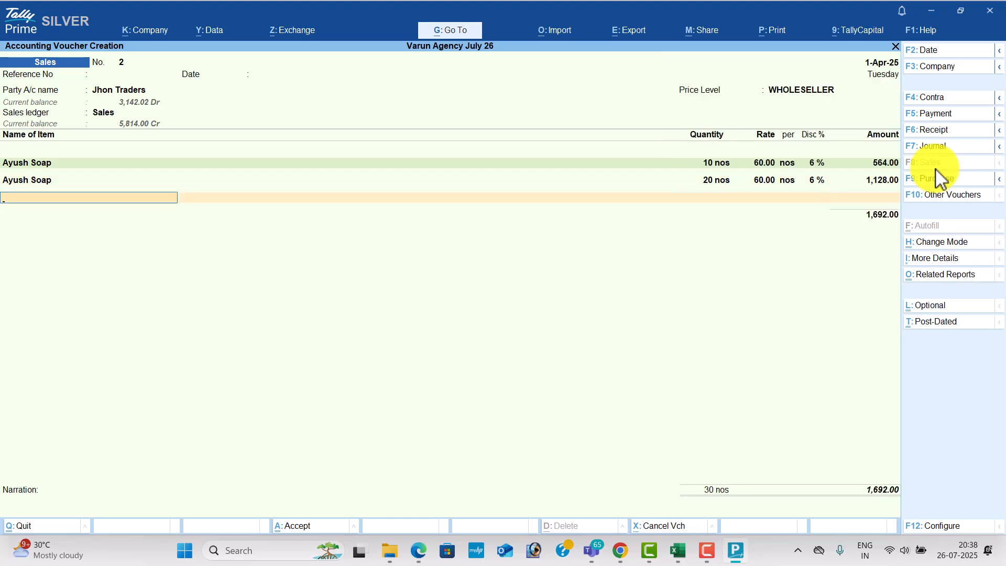
{"action": "key", "text": "Down"}
{"action": "key", "text": "Down"}
{"action": "key", "text": "Down"}
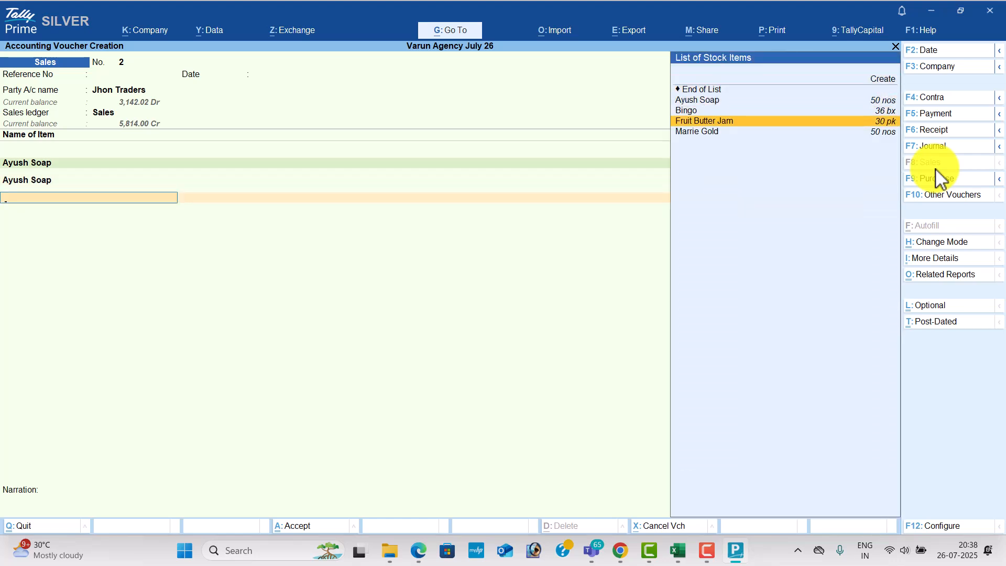
- Replace the second item line of the sales voucher with Bingo, quantity 20 bx, at the price list rate
{"action": "key", "text": "Up"}
{"action": "key", "text": "Up"}
{"action": "key", "text": "Up"}
{"action": "key", "text": "BackSpace"}
{"action": "key", "text": "BackSpace"}
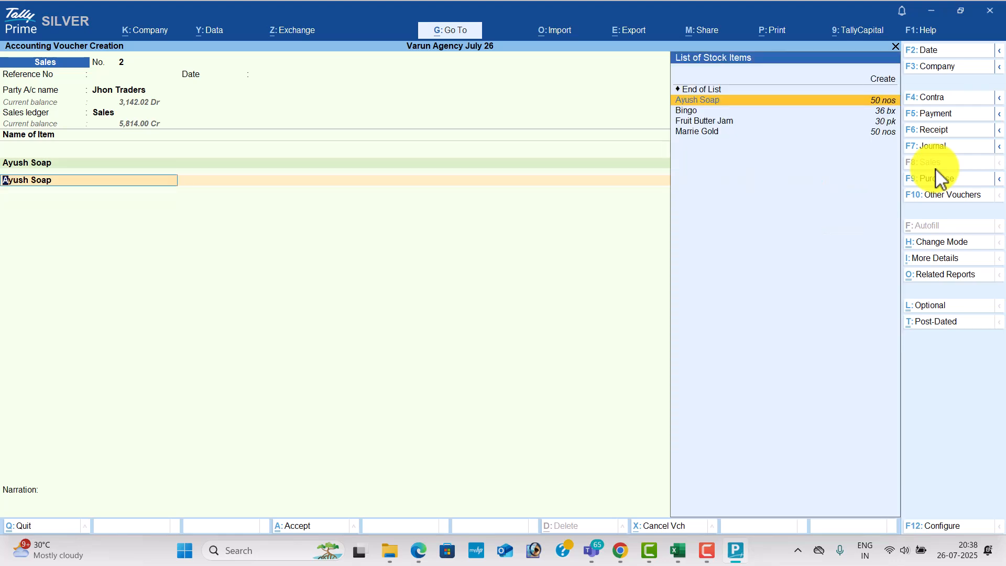
{"action": "key", "text": "Down"}
{"action": "key", "text": "Return"}
{"action": "key", "text": "BackSpace"}
{"action": "type", "text": "20"}
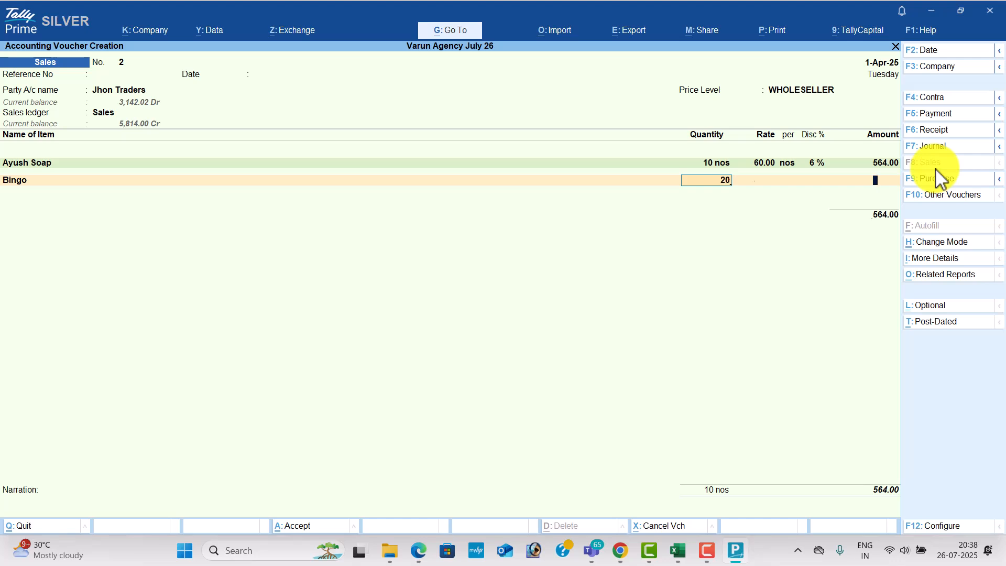
{"action": "key", "text": "Return"}
{"action": "key", "text": "Return"}
- Add 15 pk of Fruit Butter Jam to the sales voucher at the price list rate
{"action": "key", "text": "Down"}
{"action": "key", "text": "Down"}
{"action": "key", "text": "Down"}
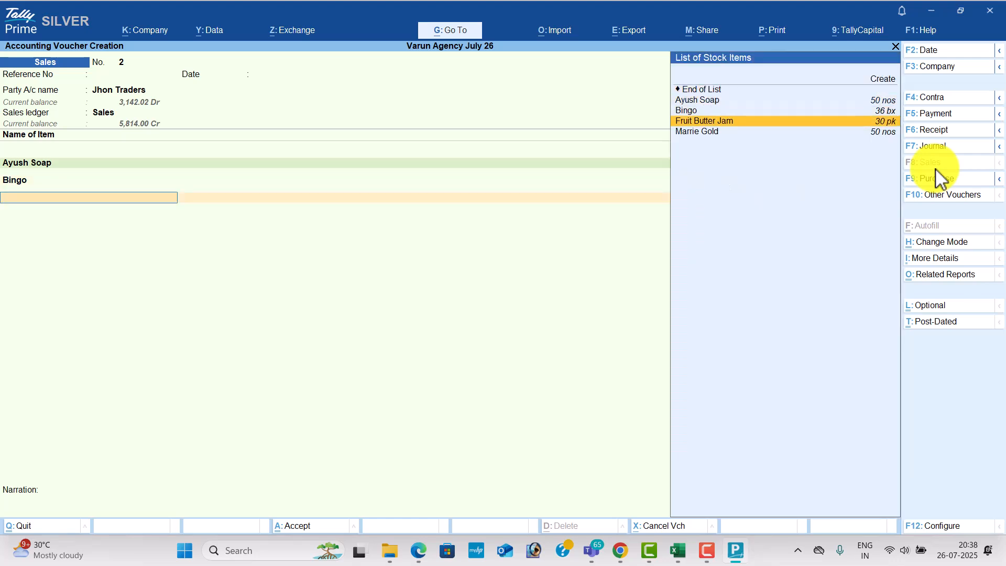
{"action": "key", "text": "Return"}
{"action": "type", "text": "15"}
{"action": "key", "text": "Return"}
{"action": "key", "text": "Return"}
- Add 20 nos of Marrie Gold to the sales voucher at the price list rate
{"action": "key", "text": "Down"}
{"action": "key", "text": "Down"}
{"action": "key", "text": "Down"}
{"action": "key", "text": "Down"}
{"action": "key", "text": "Return"}
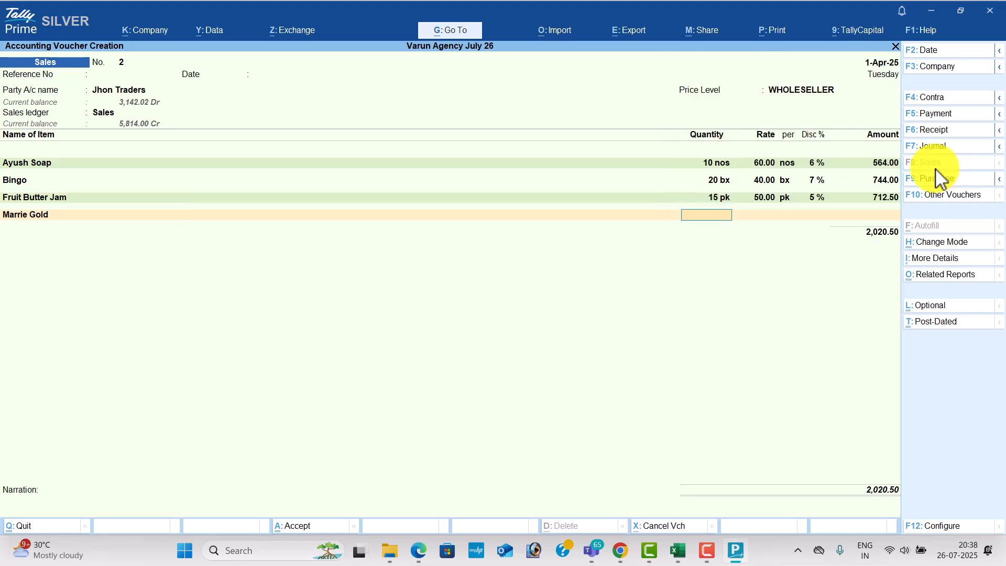
{"action": "type", "text": "20"}
{"action": "key", "text": "Return"}
{"action": "key", "text": "Return"}
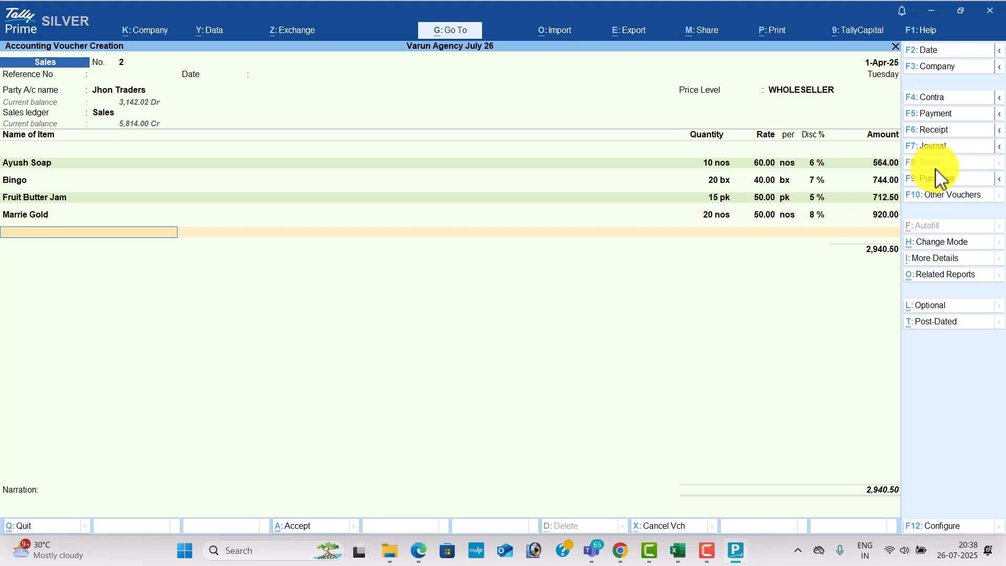
- Add the CGST and SGST ledgers below the items, save the sales voucher and leave voucher entry
{"action": "key", "text": "Return"}
{"action": "type", "text": "c"}
{"action": "key", "text": "Return"}
{"action": "key", "text": "Return"}
{"action": "type", "text": "Sg"}
{"action": "key", "text": "Return"}
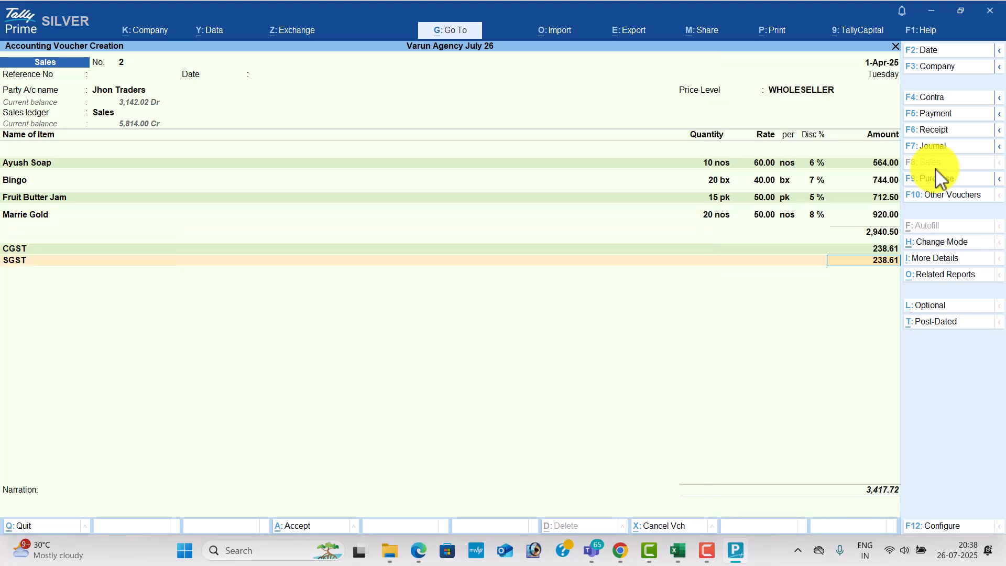
{"action": "key", "text": "Return"}
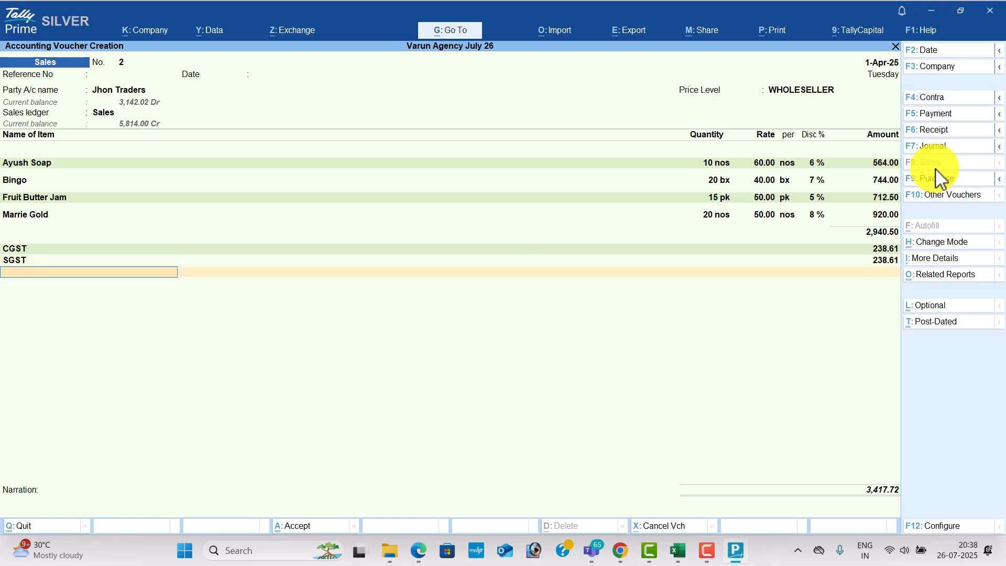
{"action": "key", "text": "Return"}
{"action": "key", "text": "Return"}
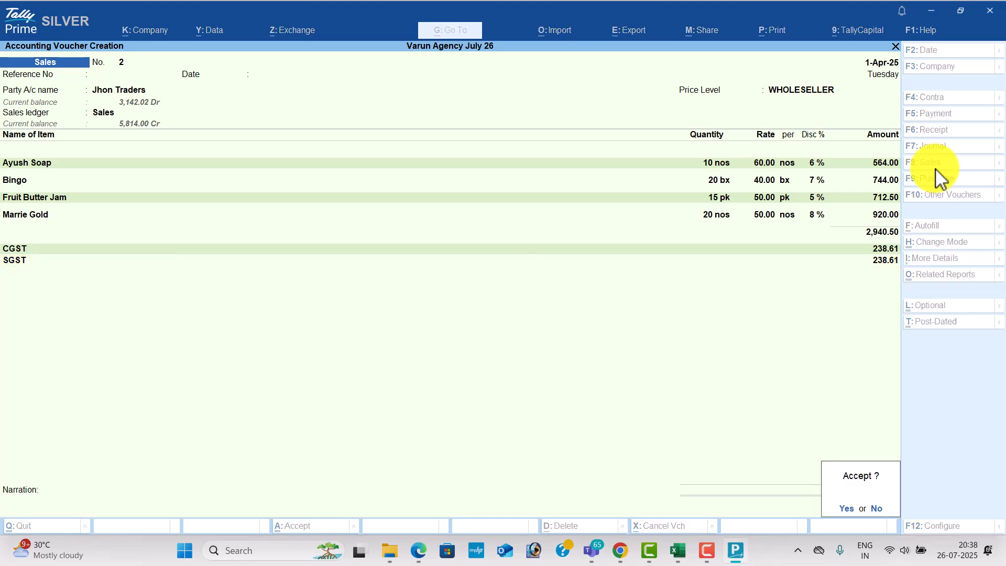
{"action": "key", "text": "Return"}
{"action": "key", "text": "Escape"}
{"action": "key", "text": "Return"}
- Check the sales entry in the exercise PDF, then enter INDIA in cell F53 of the TALLY TEST workbook in Excel
{"action": "key", "text": "alt+Tab"}
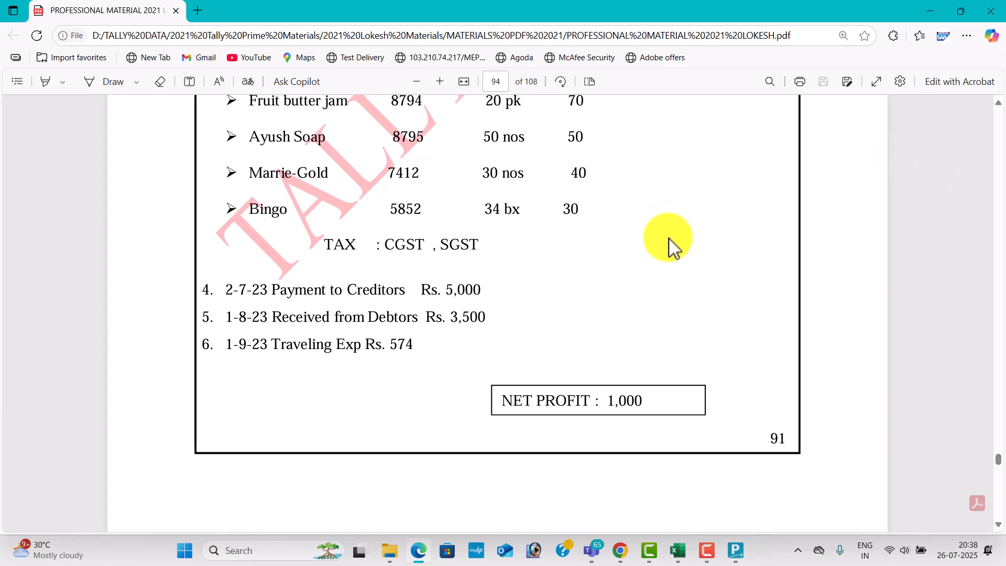
{"action": "scroll", "coordinate": [673, 246], "scroll_direction": "up", "scroll_amount": 3}
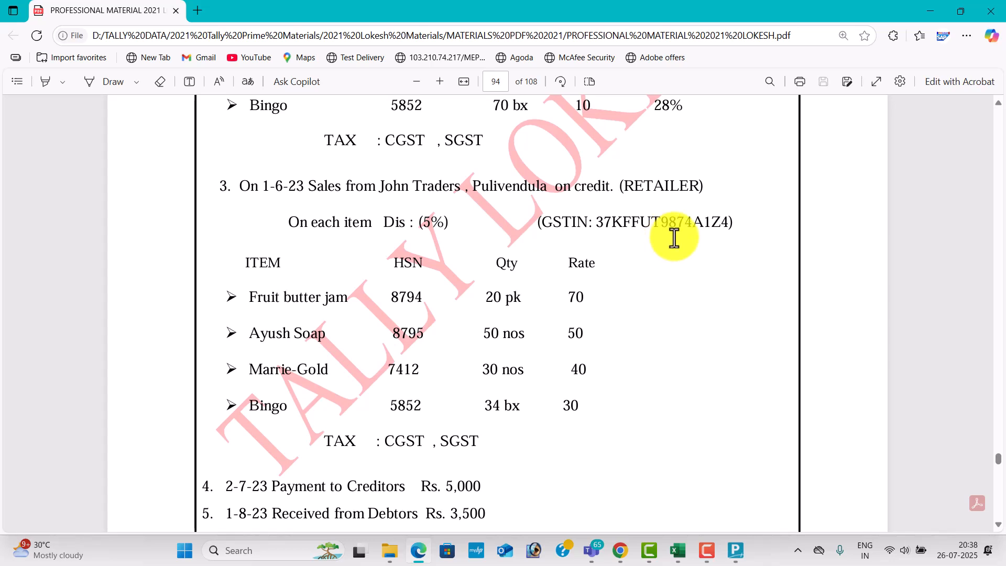
{"action": "key", "text": "alt+Tab"}
{"action": "key", "text": "alt+Tab"}
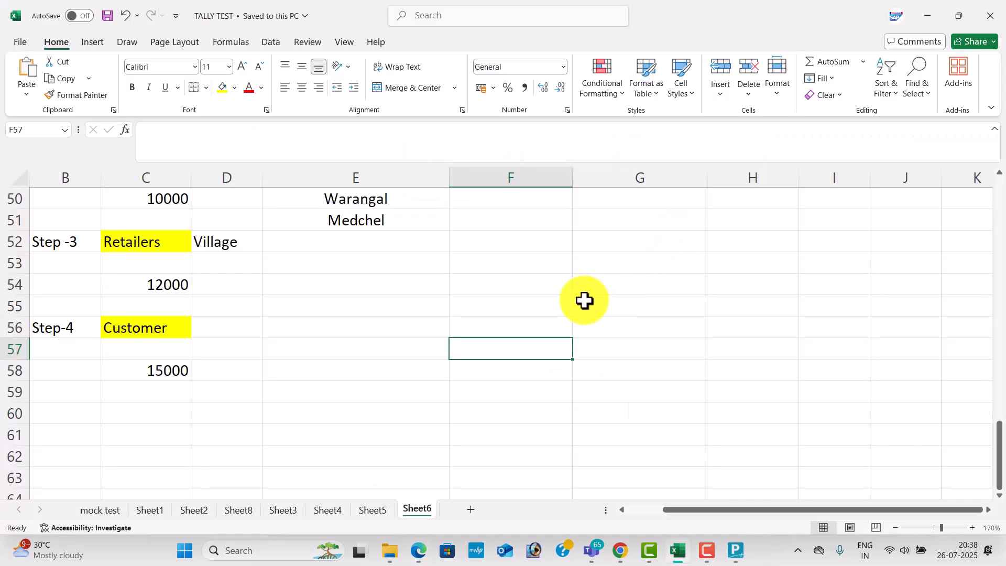
{"action": "left_click", "coordinate": [544, 271]}
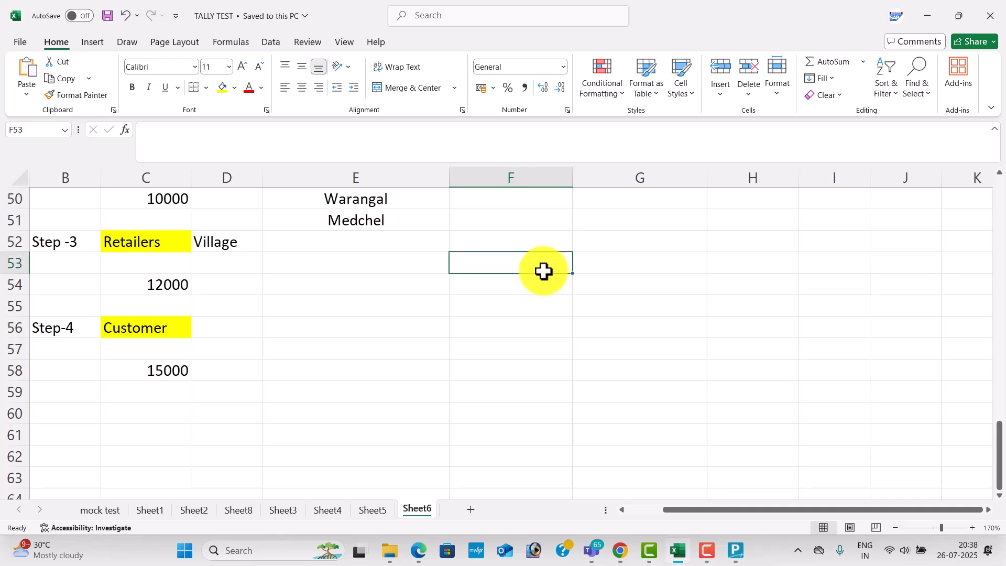
{"action": "type", "text": "INDIA"}
{"action": "key", "text": "Return"}
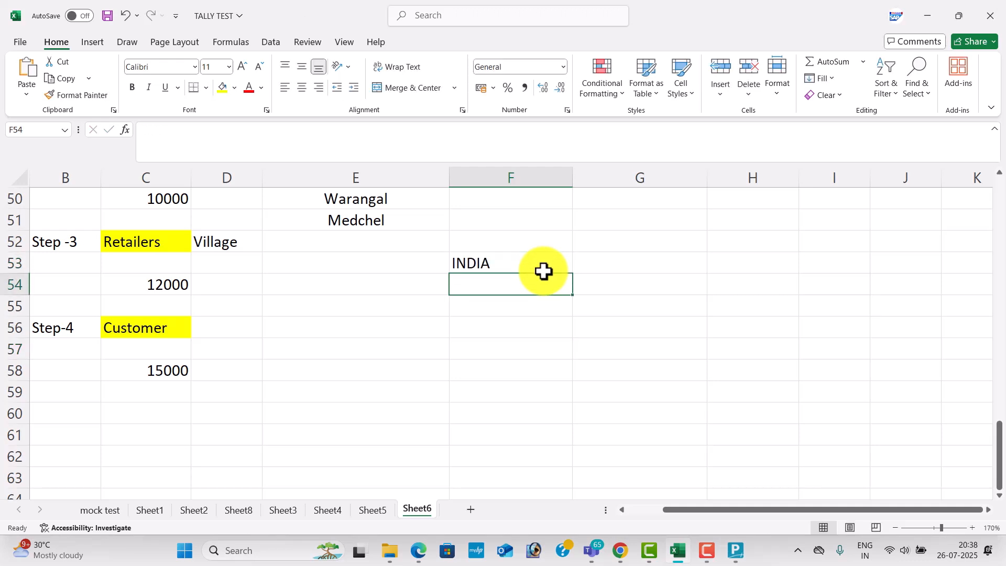
- Enter MANUFACTURING in cell G53 beside INDIA
{"action": "key", "text": "Down"}
{"action": "key", "text": "Up"}
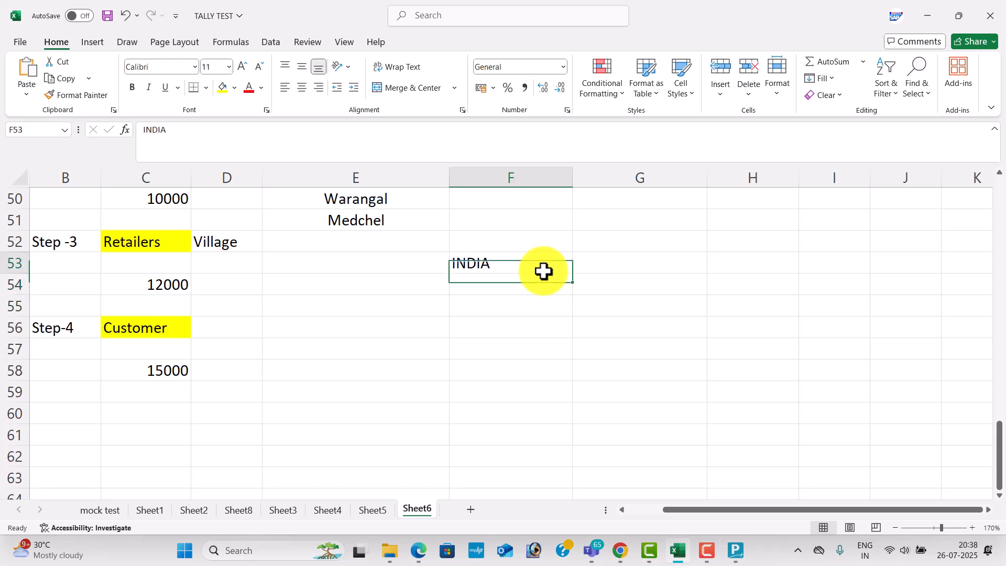
{"action": "key", "text": "Up"}
{"action": "key", "text": "Right"}
{"action": "type", "text": "mAN"}
{"action": "key", "text": "BackSpace"}
{"action": "key", "text": "BackSpace"}
{"action": "key", "text": "BackSpace"}
{"action": "type", "text": "MAN"}
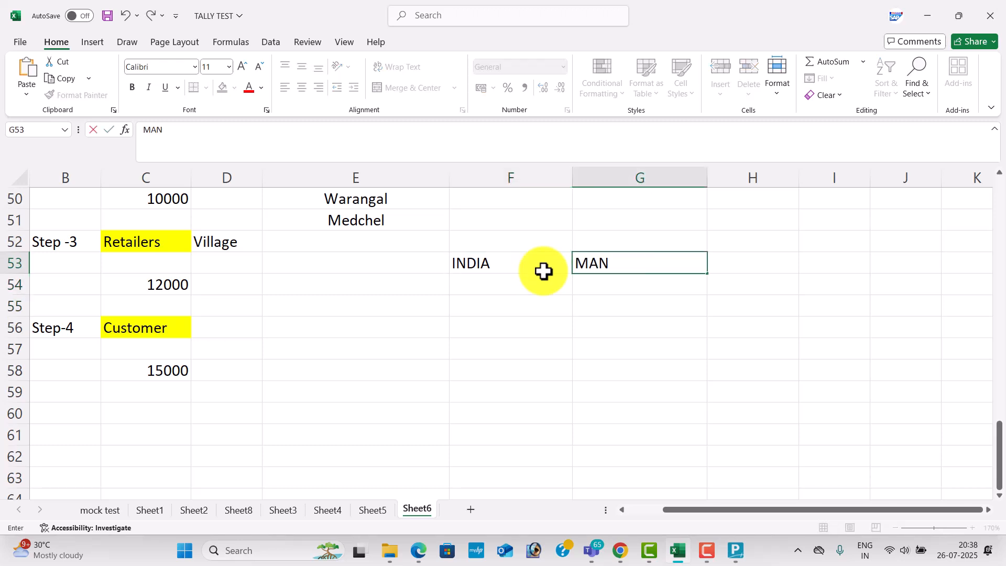
{"action": "type", "text": "UFACTURING"}
{"action": "key", "text": "Return"}
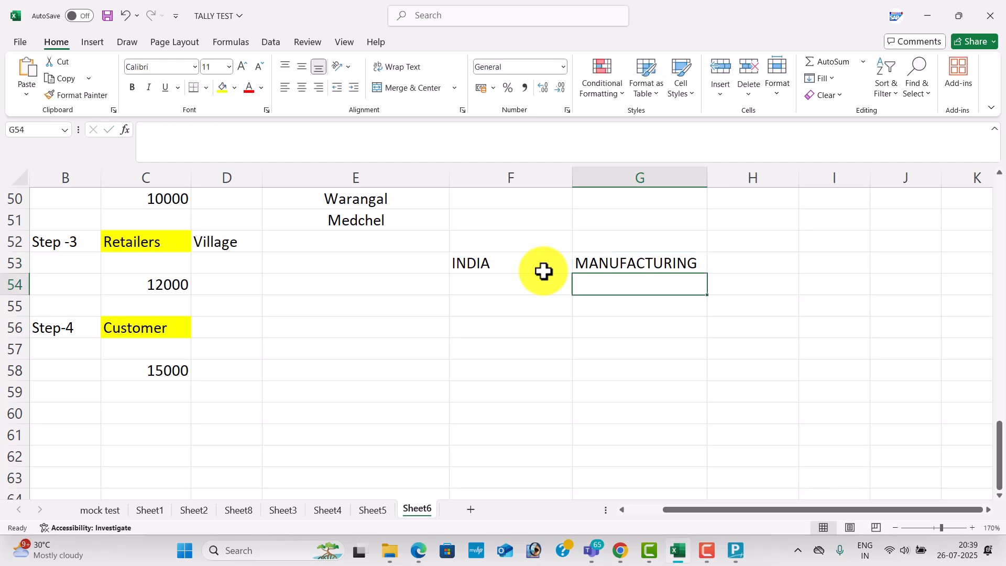
- Enter States in cell F55, two rows below INDIA
{"action": "key", "text": "Left"}
{"action": "key", "text": "Down"}
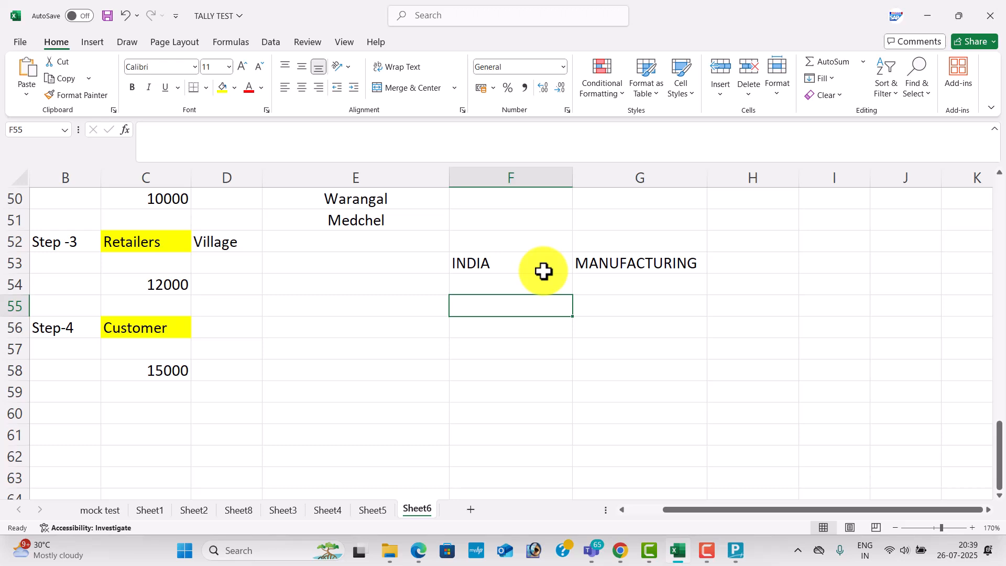
{"action": "type", "text": "State"}
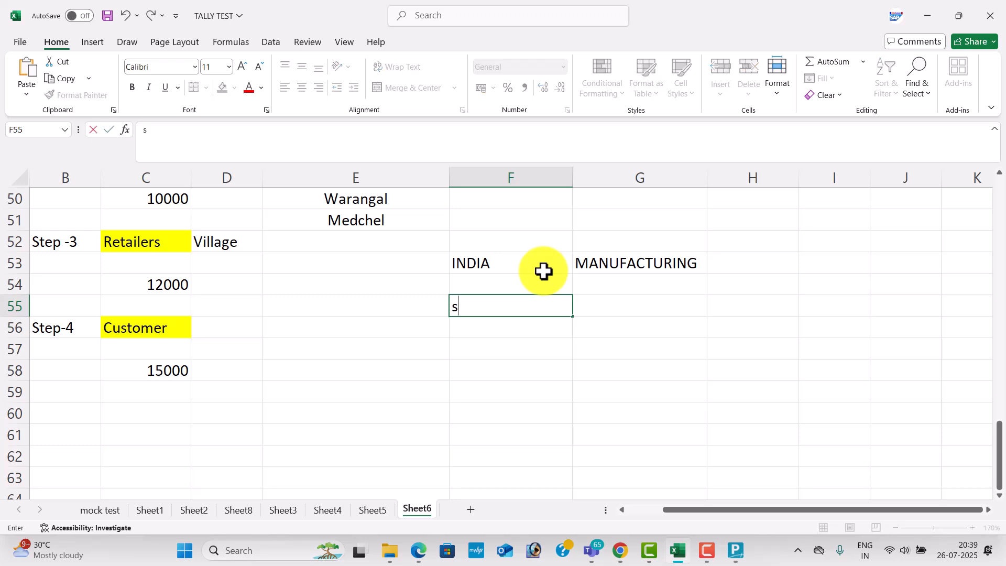
{"action": "type", "text": "s"}
{"action": "key", "text": "Tab"}
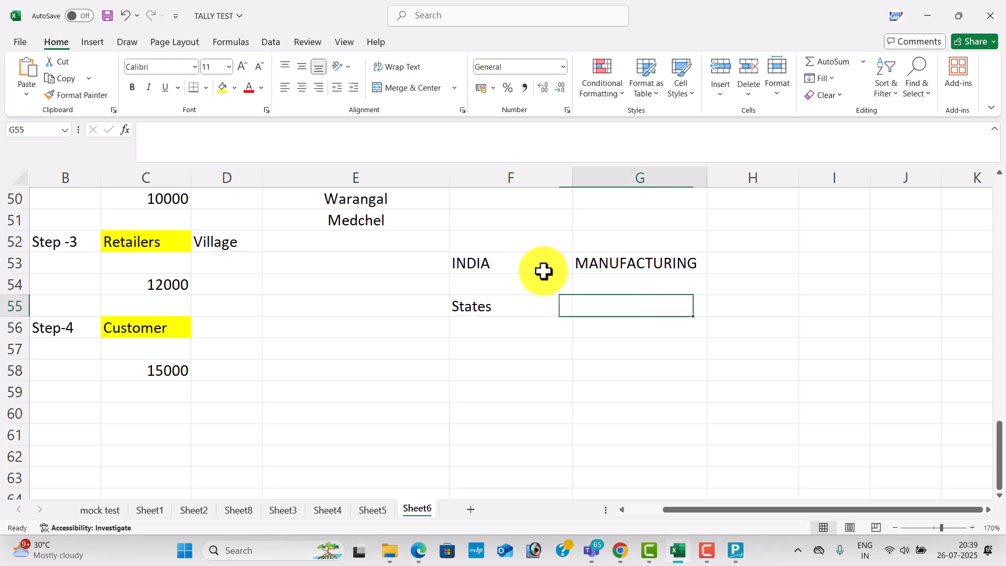
{"action": "type", "text": "29"}
{"action": "key", "text": "Tab"}
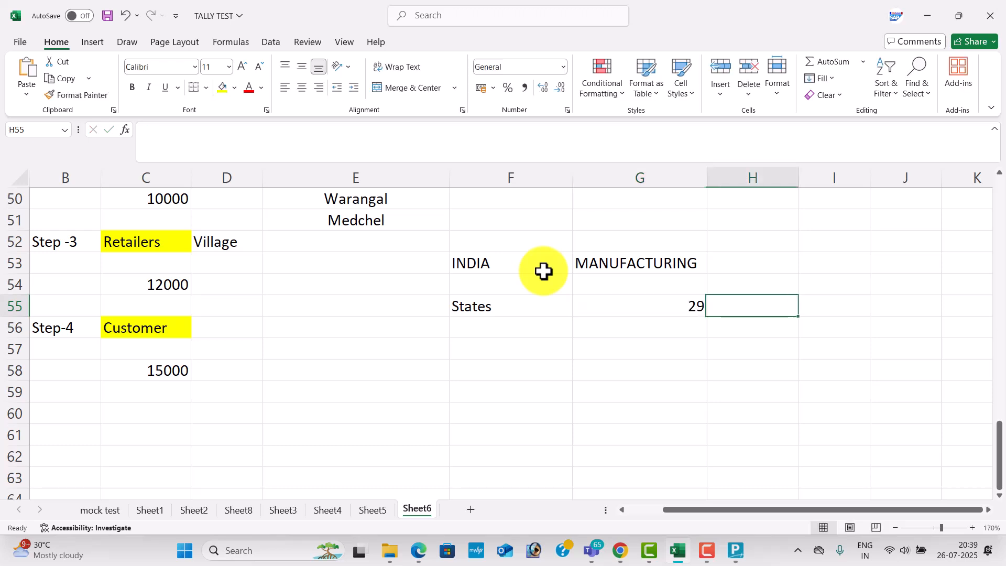
{"action": "key", "text": "Left"}
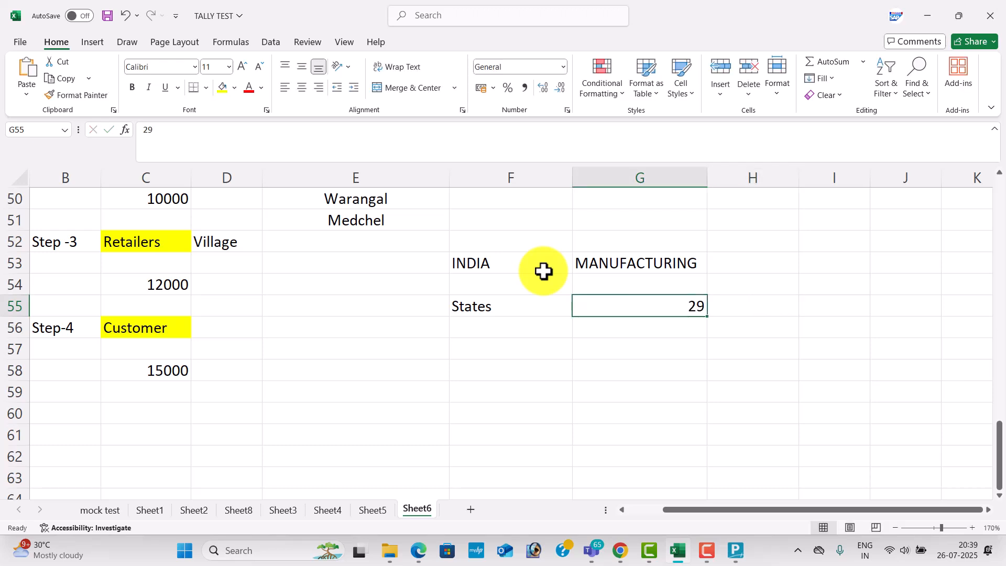
- Enter Distributors in cell G55 beside States
{"action": "type", "text": "Dist"}
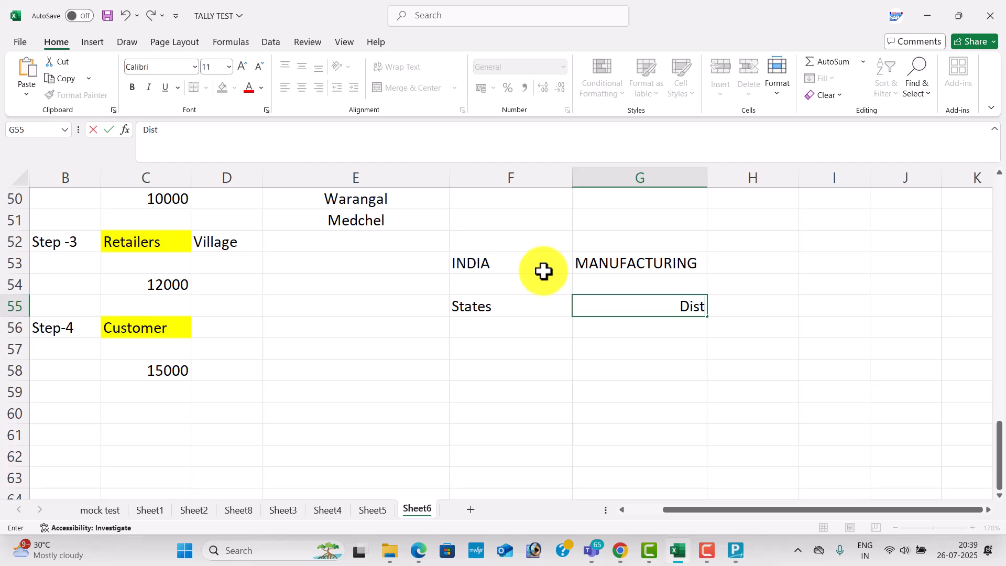
{"action": "type", "text": "ributors"}
{"action": "key", "text": "Return"}
- Enter Districts in cell F57 and Wholesellers beside it in G57
{"action": "key", "text": "Left"}
{"action": "key", "text": "Down"}
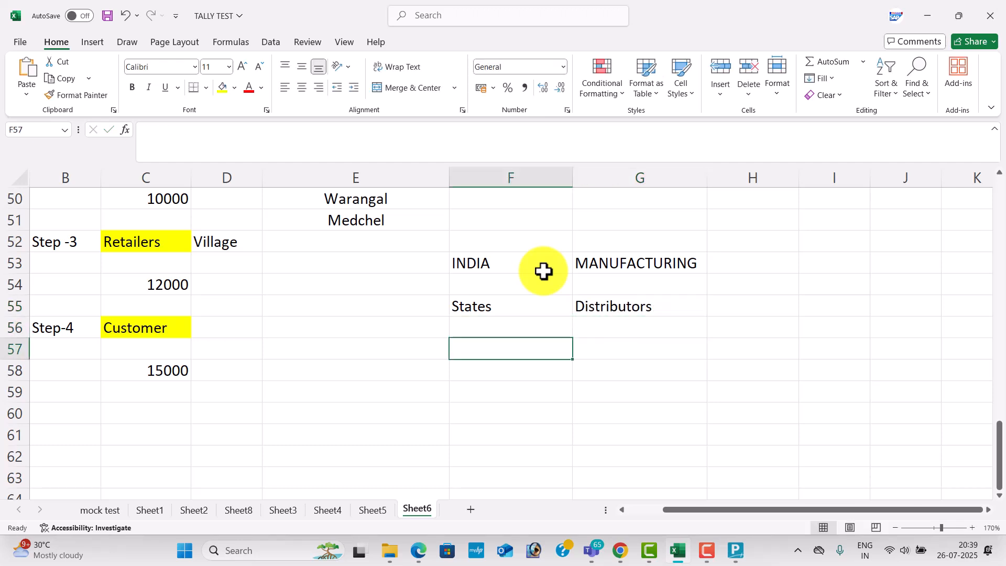
{"action": "type", "text": "Districts"}
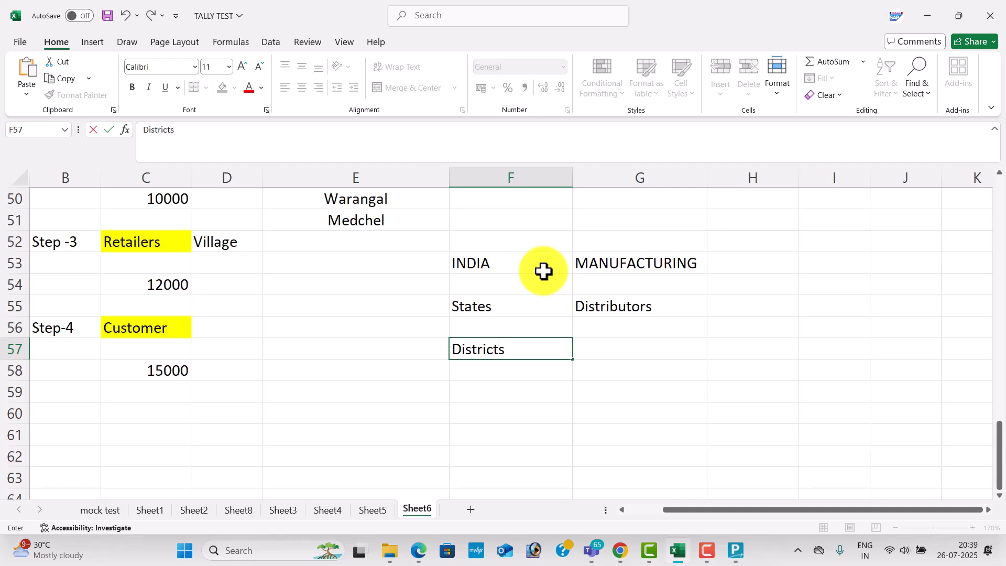
{"action": "key", "text": "Right"}
{"action": "type", "text": "Wholesellers"}
{"action": "key", "text": "Return"}
- Enter Mondal in cell F59 and Retailers beside it in G59
{"action": "key", "text": "Return"}
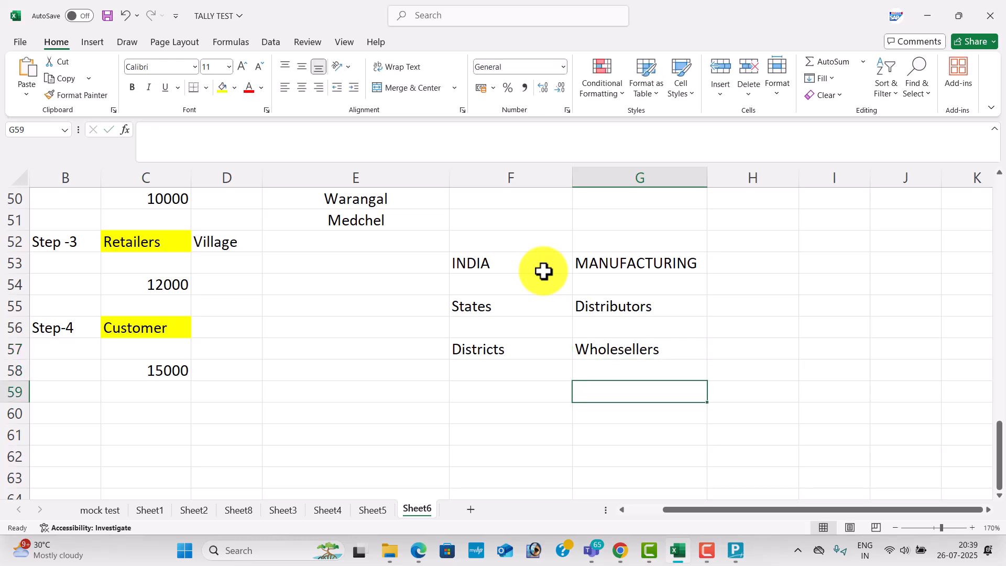
{"action": "key", "text": "Left"}
{"action": "type", "text": "Mondal"}
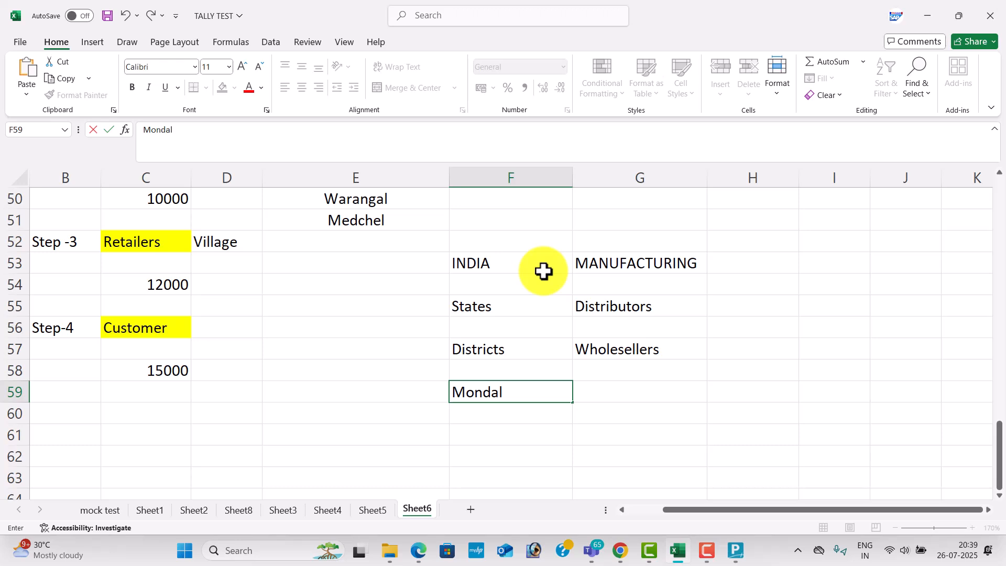
{"action": "key", "text": "Right"}
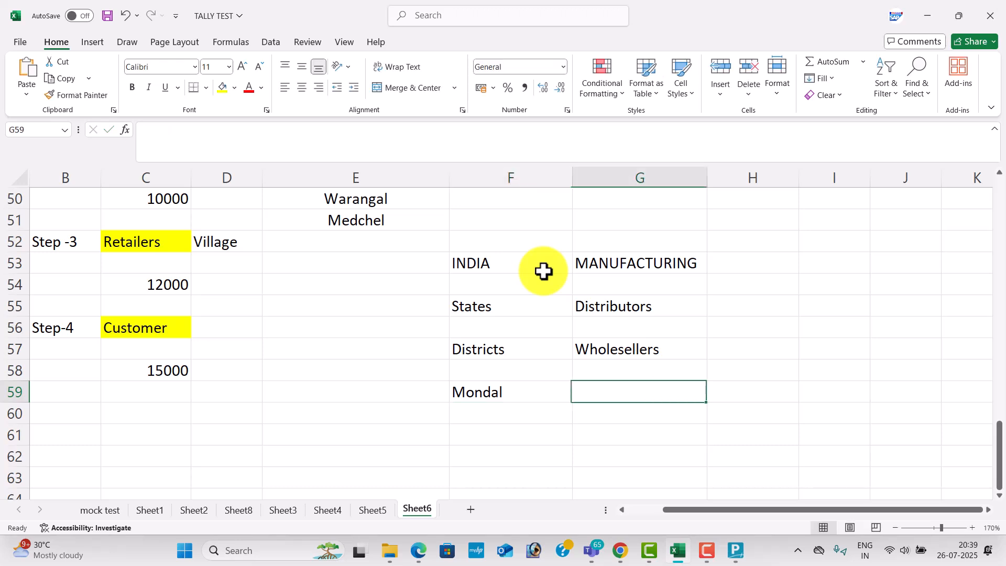
{"action": "type", "text": "Re"}
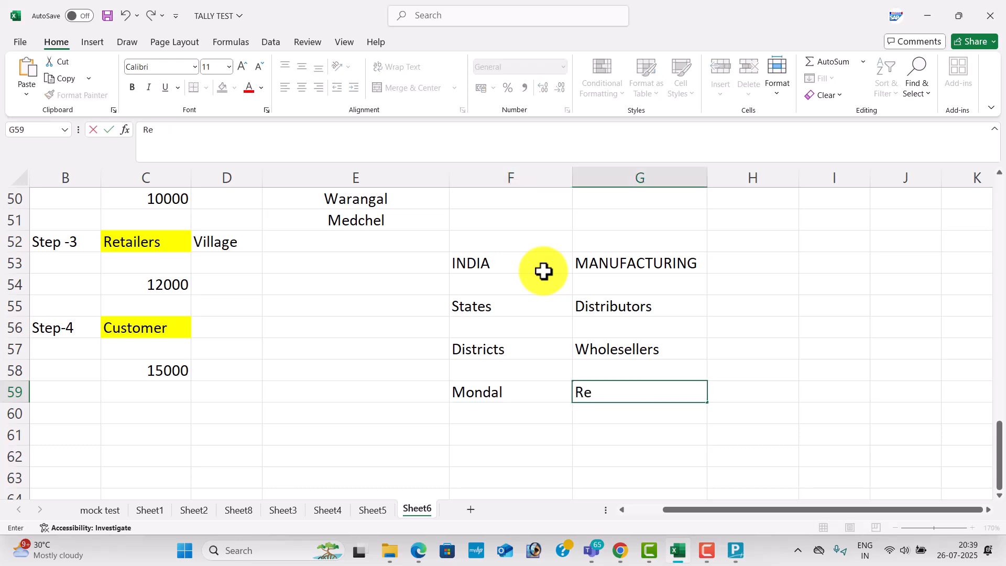
{"action": "type", "text": "tailers"}
{"action": "key", "text": "Return"}
- Enter Villages in cell F61 and Customers beside it in G61
{"action": "key", "text": "Return"}
{"action": "key", "text": "Left"}
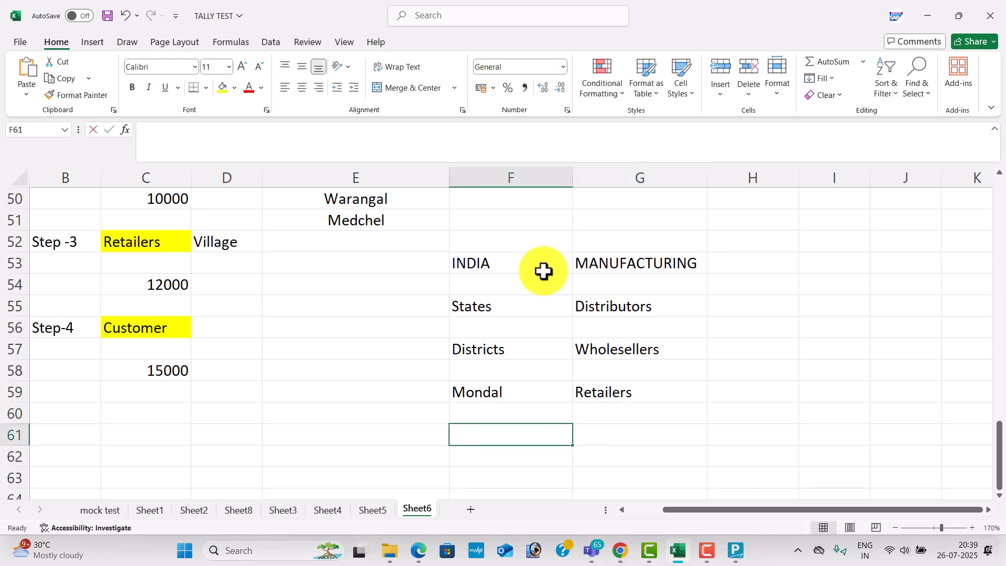
{"action": "type", "text": "Vila"}
{"action": "key", "text": "BackSpace"}
{"action": "type", "text": "lages"}
{"action": "key", "text": "Tab"}
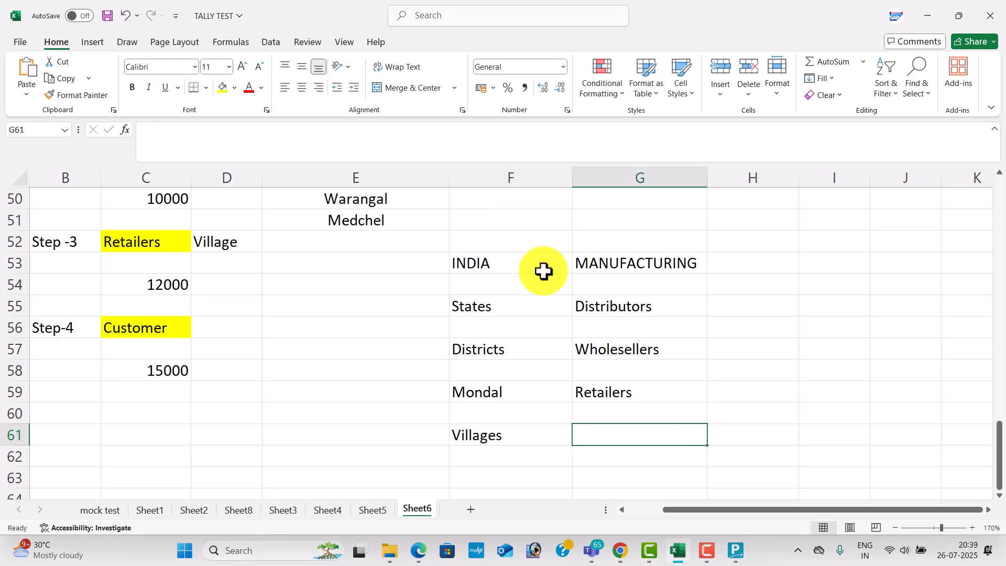
{"action": "type", "text": "Customers"}
{"action": "left_click", "coordinate": [560, 293]}
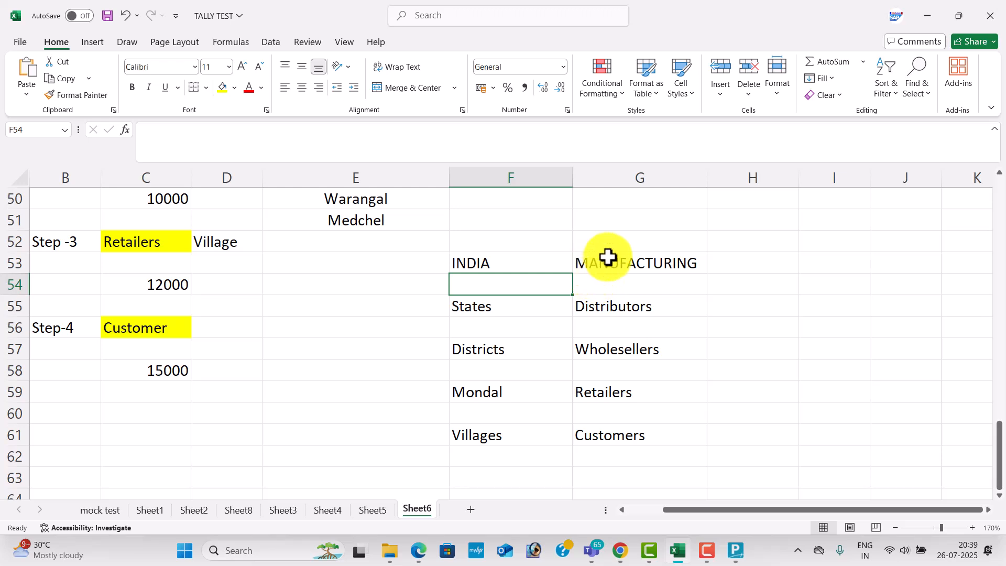
- Add a yellow-filled Price LIST heading in the merged and centred cells F51:G51 above the distribution levels
{"action": "left_click_drag", "start_coordinate": [517, 223], "coordinate": [582, 221]}
{"action": "left_click", "coordinate": [422, 88]}
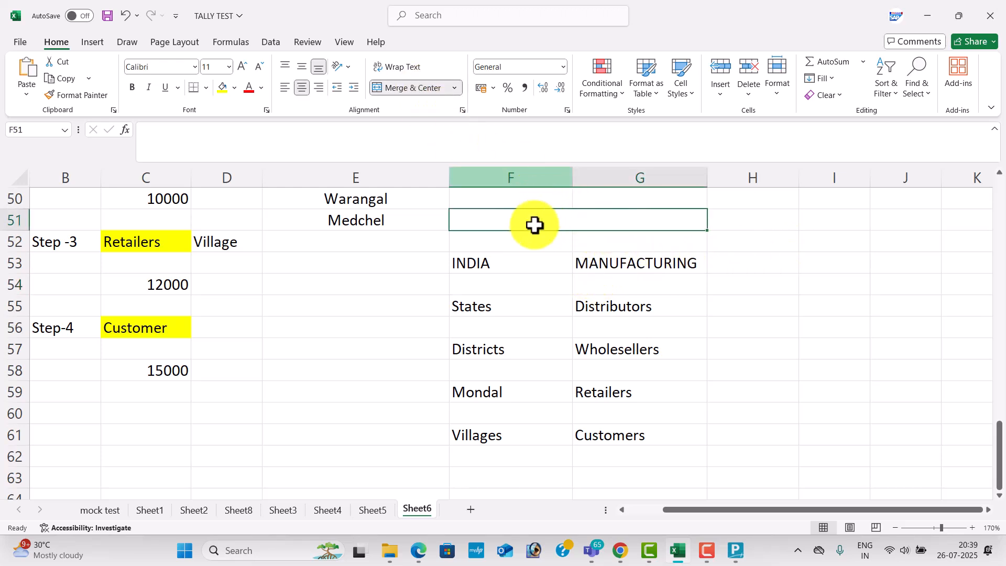
{"action": "type", "text": "Price"}
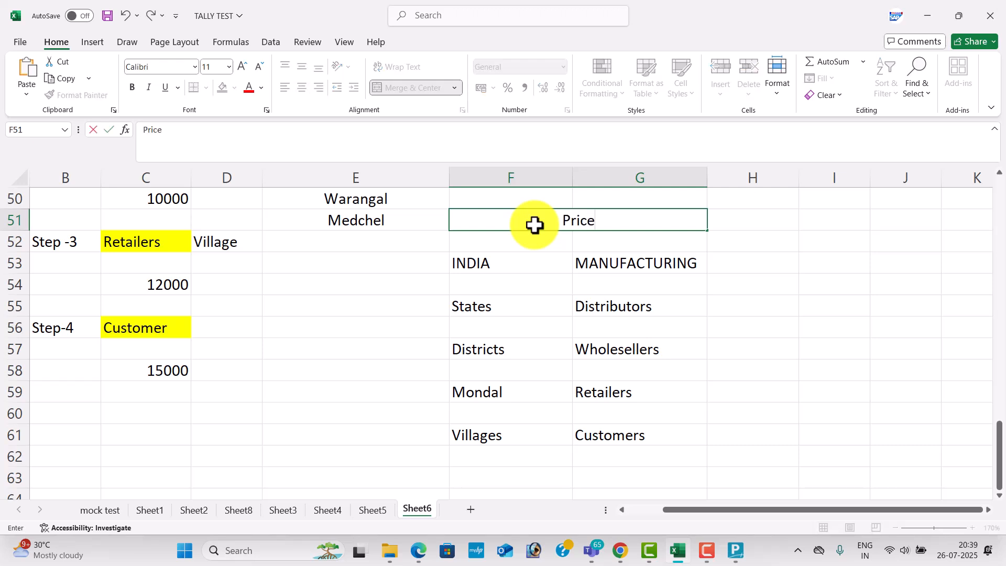
{"action": "type", "text": " LIST"}
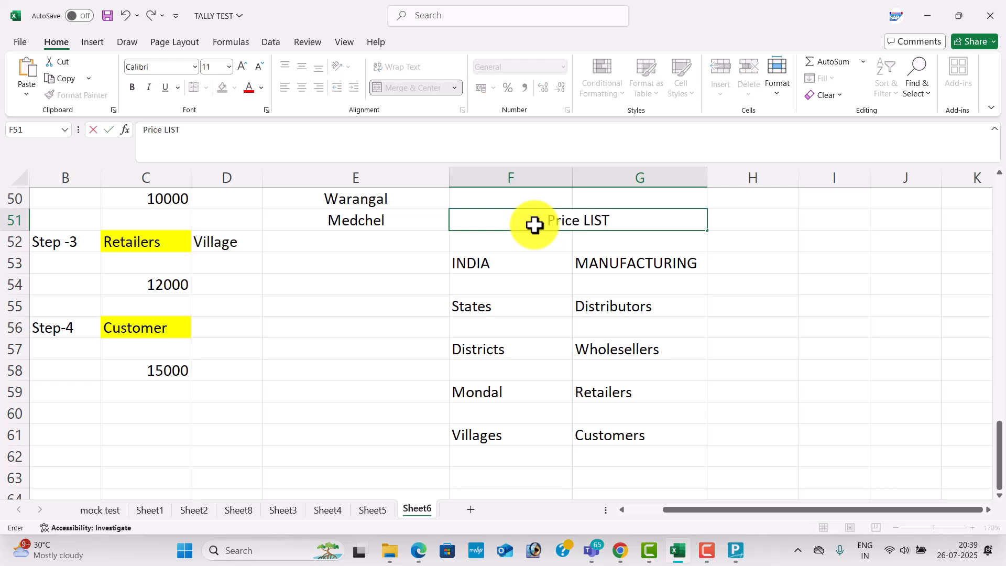
{"action": "left_click", "coordinate": [734, 275]}
{"action": "left_click", "coordinate": [626, 219]}
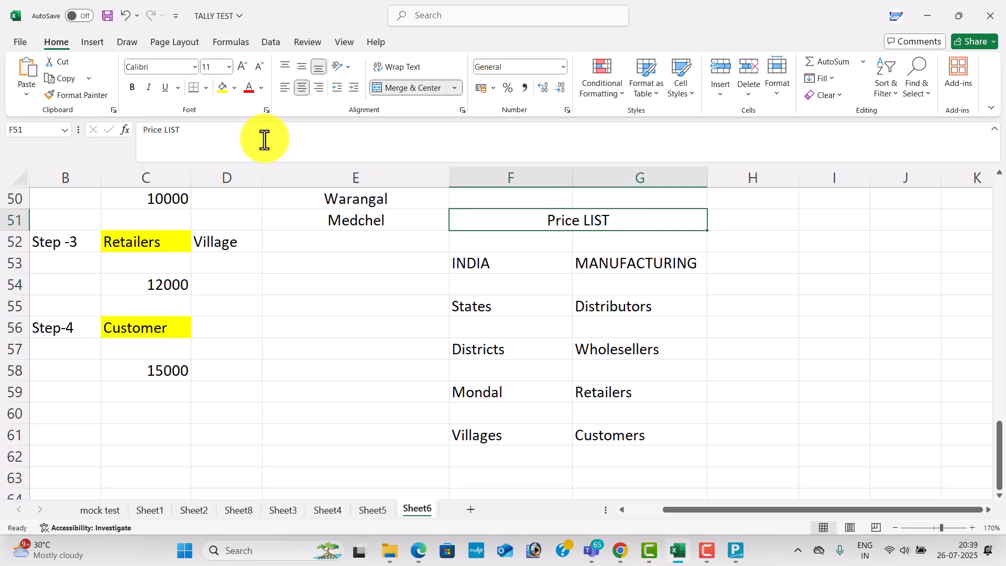
{"action": "left_click", "coordinate": [224, 88]}
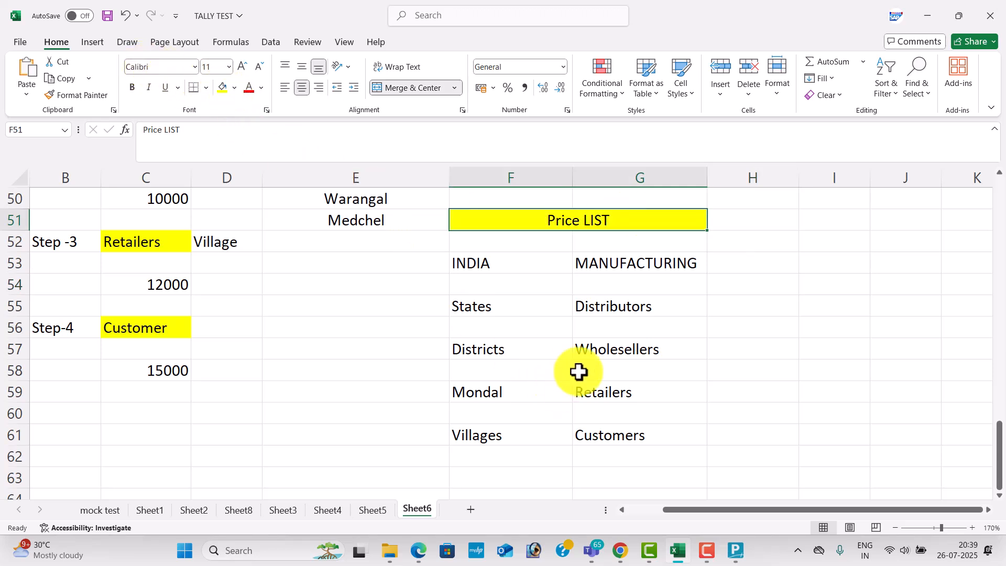
- Review the distribution levels in column G from MANUFACTURING down to Customers
{"action": "left_click", "coordinate": [619, 306]}
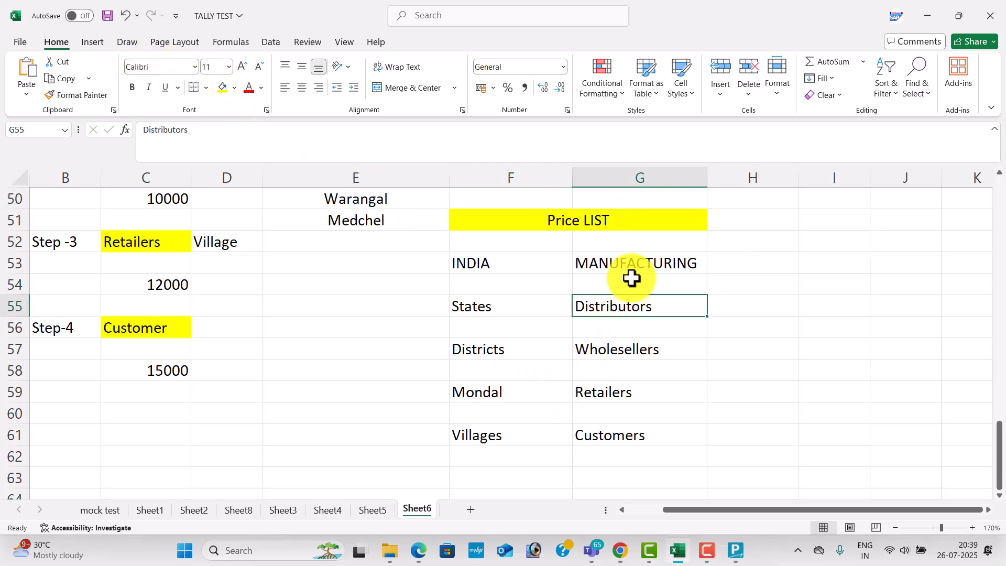
{"action": "left_click", "coordinate": [630, 262]}
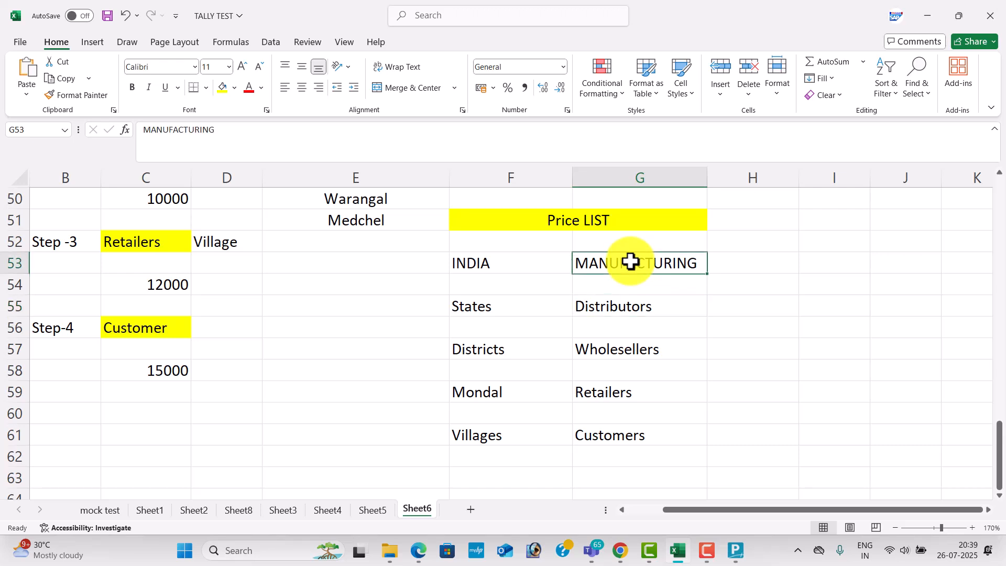
{"action": "left_click", "coordinate": [627, 307]}
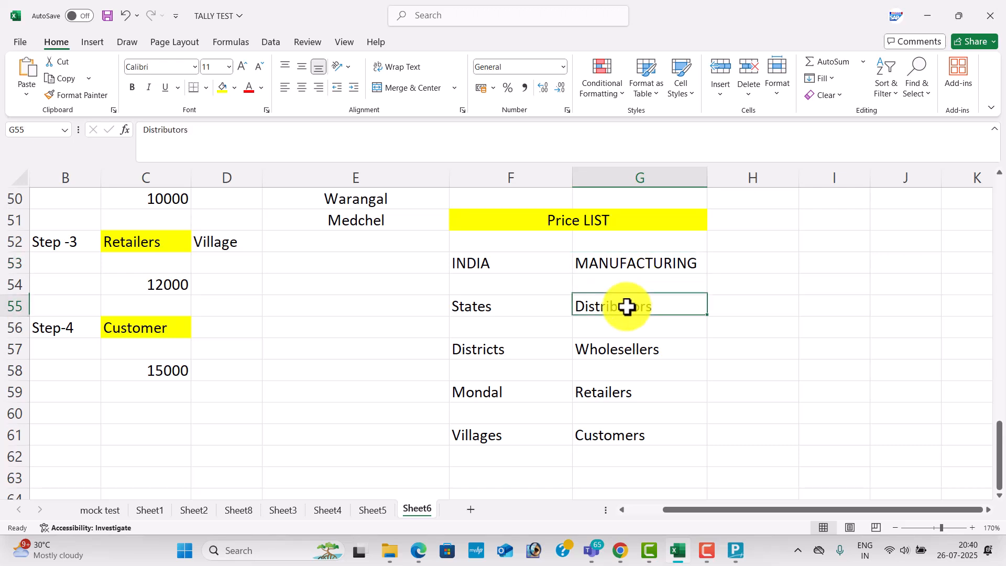
{"action": "left_click", "coordinate": [642, 351]}
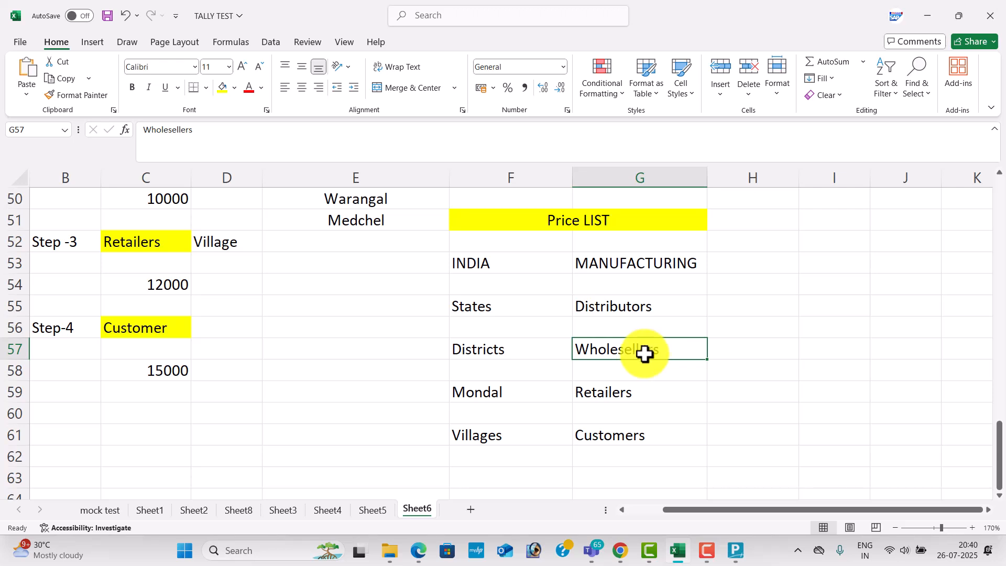
{"action": "left_click", "coordinate": [633, 394]}
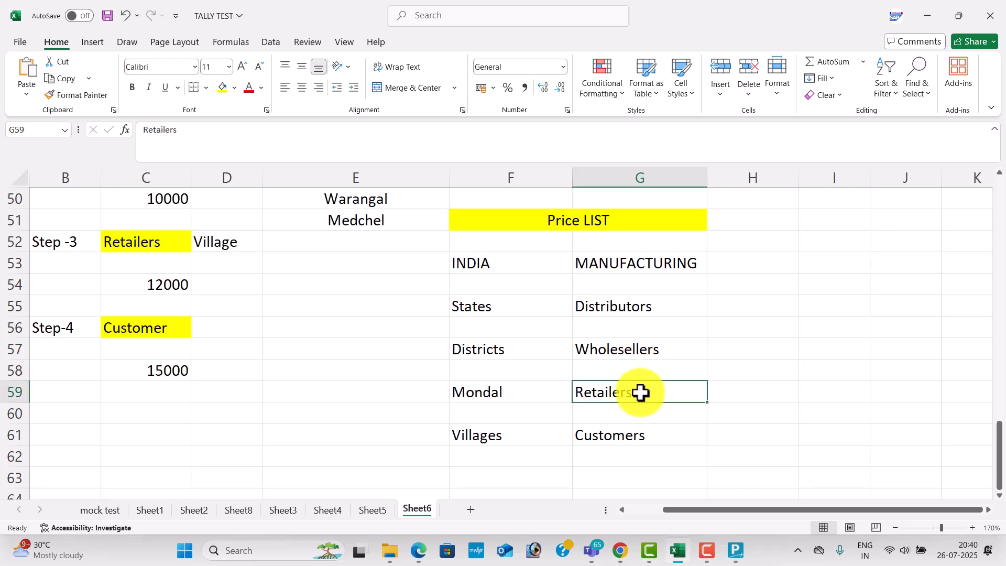
{"action": "left_click", "coordinate": [640, 440]}
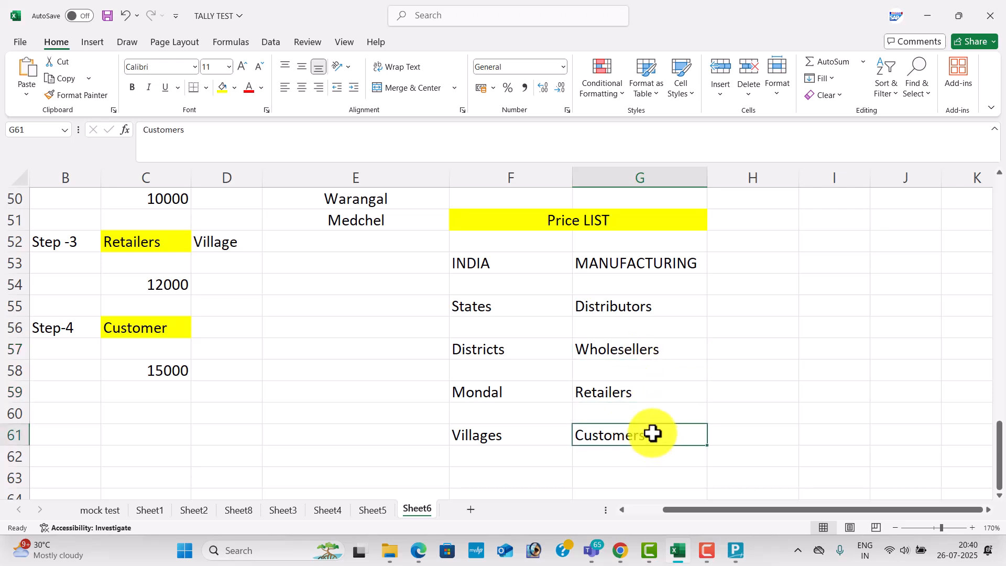
{"action": "left_click", "coordinate": [682, 265]}
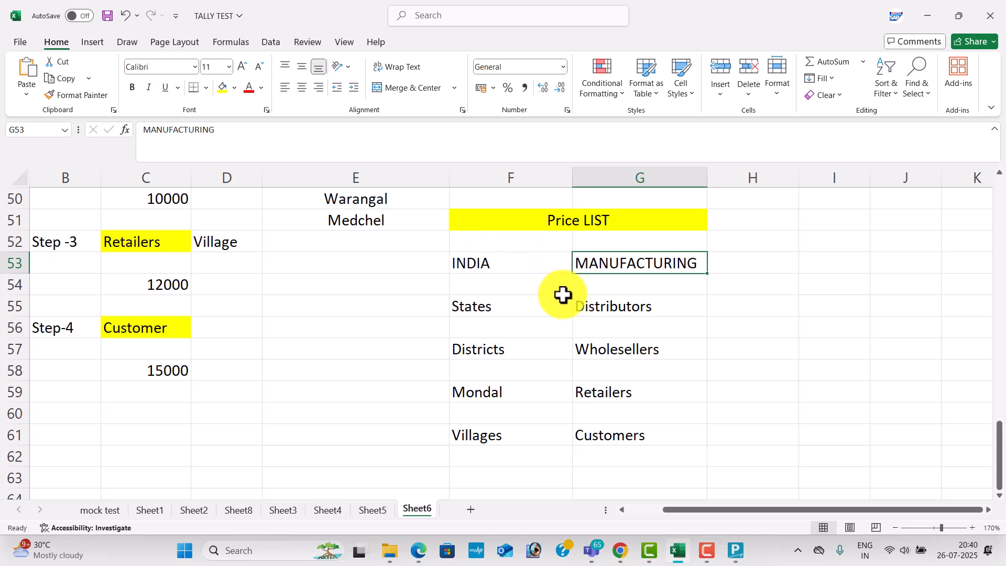
- Switch to the Tally Batch 73 meeting in Microsoft Teams and look through its participants list
{"action": "key", "text": "alt+Tab"}
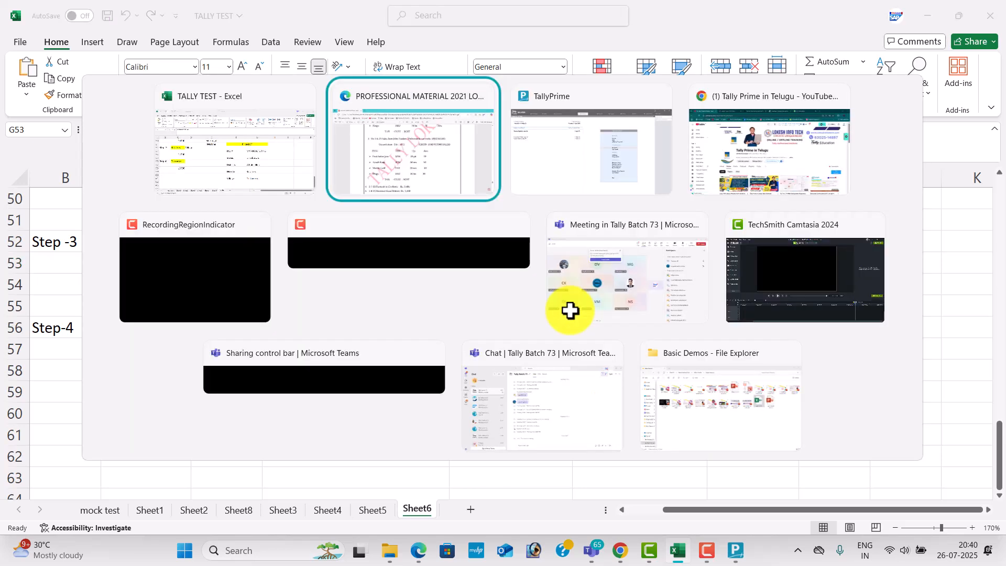
{"action": "key", "text": "alt+Tab"}
{"action": "key", "text": "alt+Tab"}
{"action": "key", "text": "alt+Tab"}
{"action": "key", "text": "alt+Tab"}
{"action": "key", "text": "alt+Tab"}
{"action": "key", "text": "alt+Tab"}
{"action": "key", "text": "alt+Tab"}
{"action": "key", "text": "alt+Tab"}
{"action": "key", "text": "alt+Tab"}
{"action": "key", "text": "alt+Tab"}
{"action": "key", "text": "alt+Tab"}
{"action": "key", "text": "alt+Tab"}
{"action": "key", "text": "alt+Tab"}
{"action": "key", "text": "alt+Tab"}
{"action": "key", "text": "alt+Tab"}
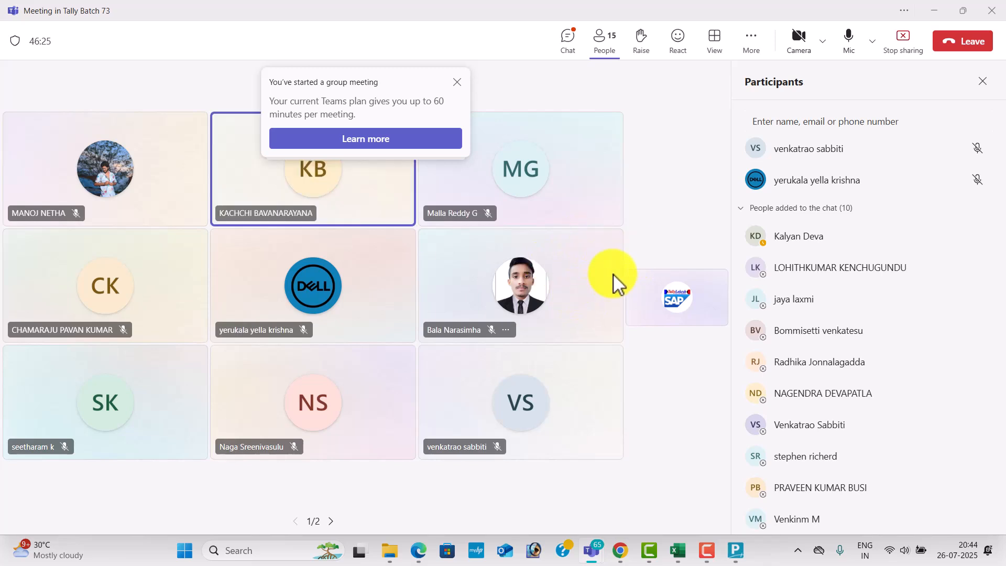
{"action": "left_click", "coordinate": [712, 550]}
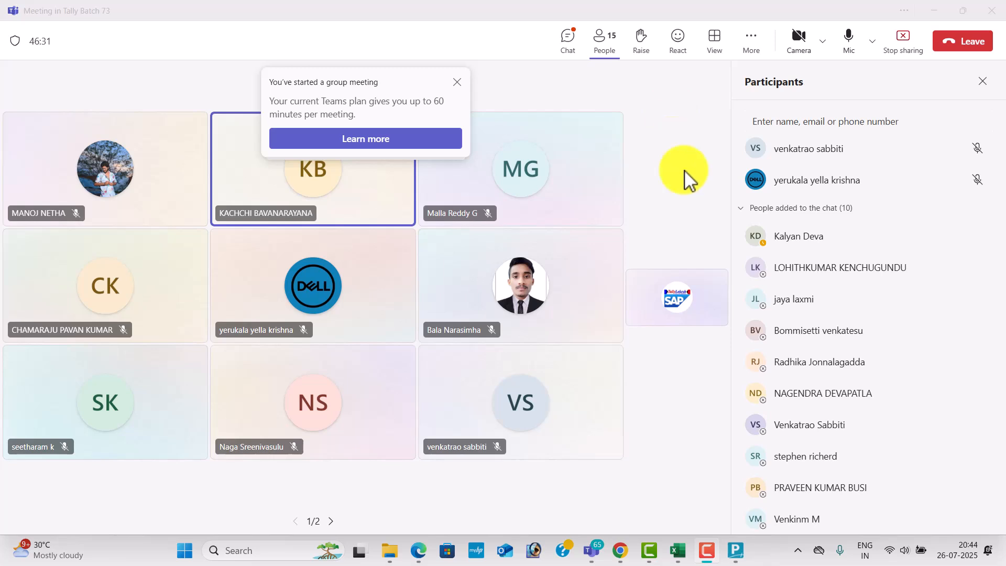
{"action": "scroll", "coordinate": [837, 240], "scroll_direction": "up", "scroll_amount": 5}
{"action": "scroll", "coordinate": [838, 240], "scroll_direction": "up", "scroll_amount": 2}
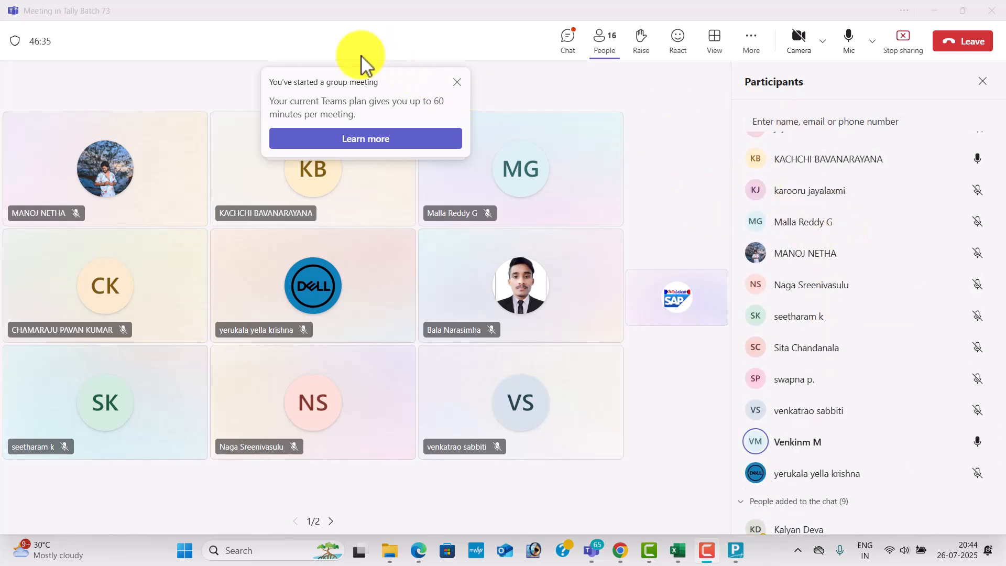